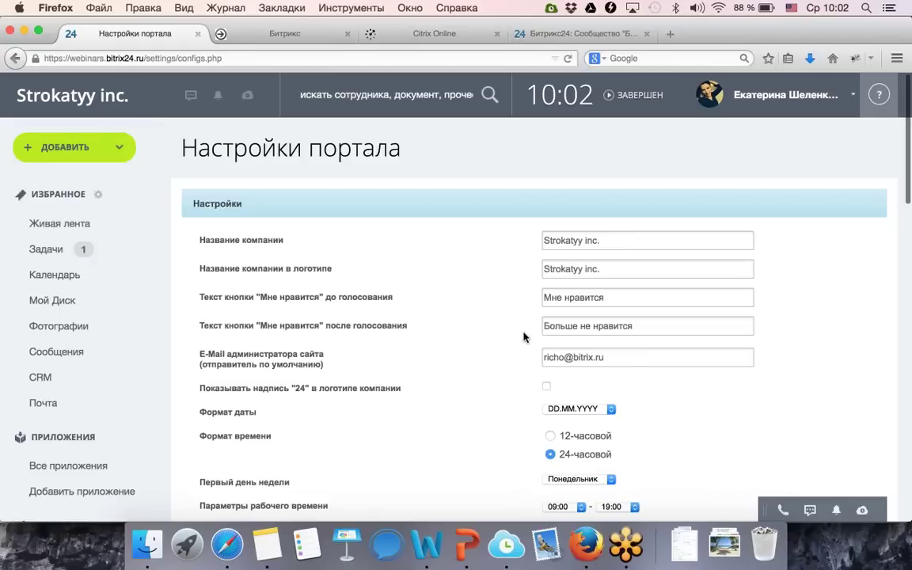
# Scroll through the portal settings, checking the like-button text and administrator e-mail fields.
pyautogui.scroll(-1, 610, 289)
pyautogui.click(609, 289)
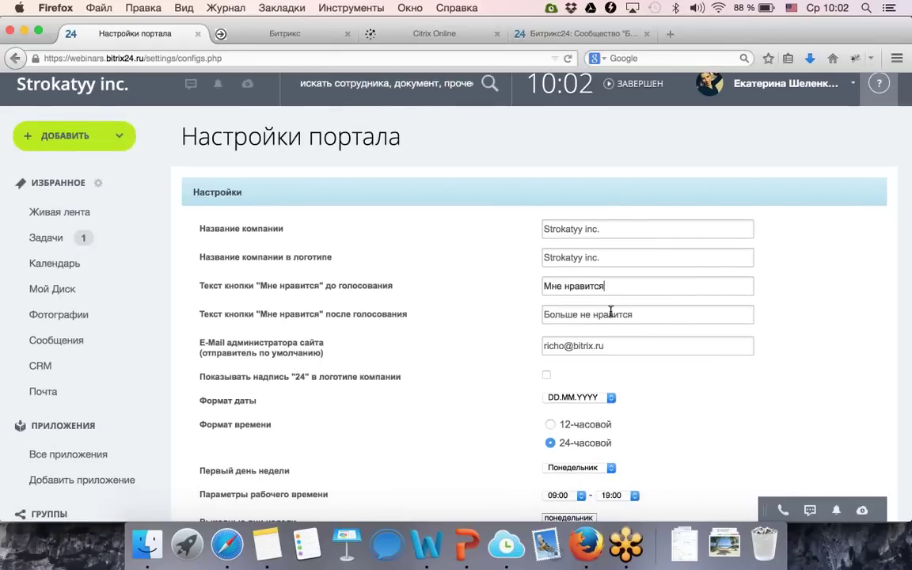
pyautogui.scroll(-1, 607, 342)
pyautogui.scroll(-3, 608, 325)
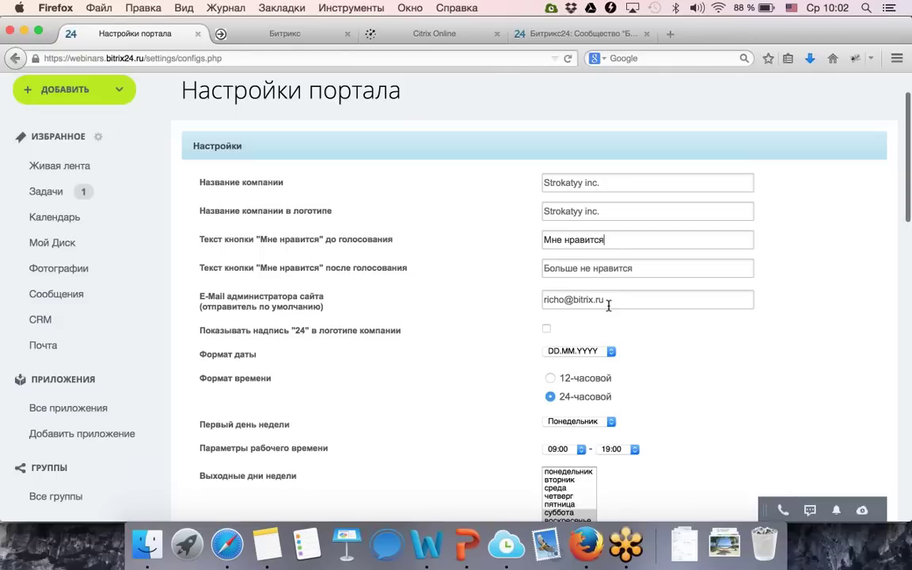
pyautogui.click(610, 299)
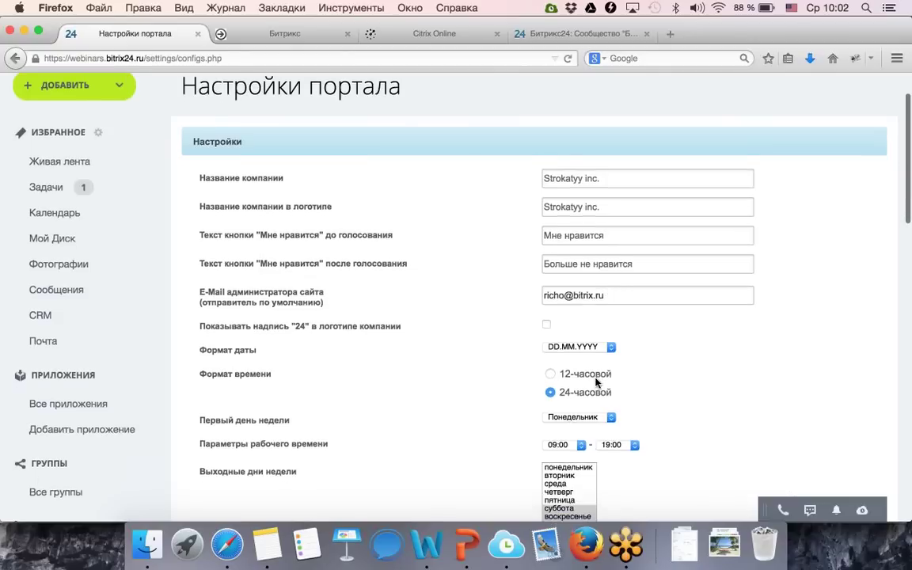
pyautogui.scroll(-6, 595, 372)
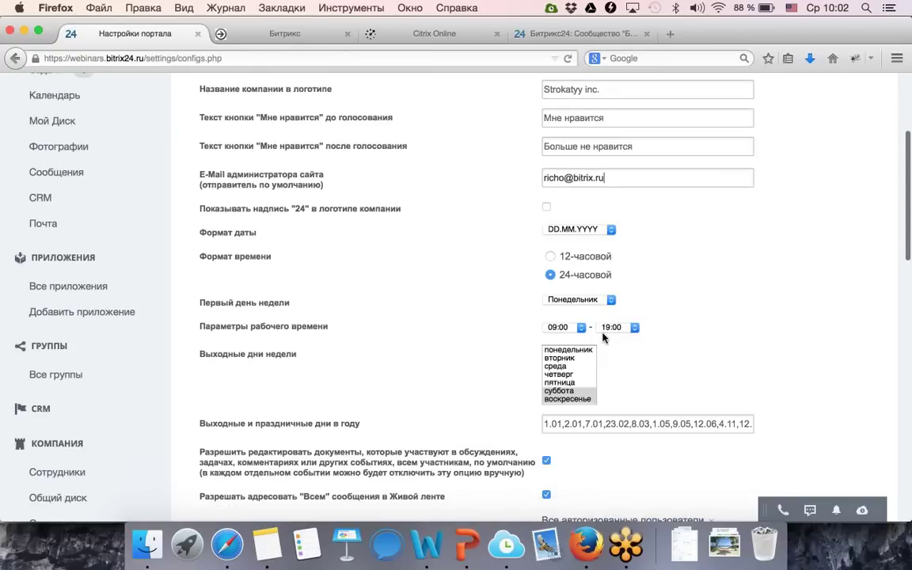
pyautogui.scroll(-10, 603, 338)
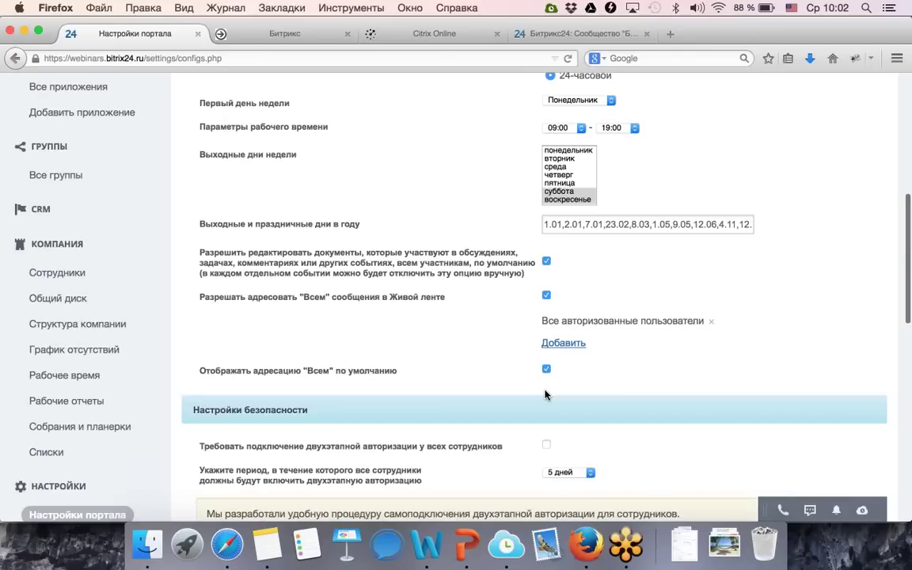
pyautogui.scroll(-7, 544, 394)
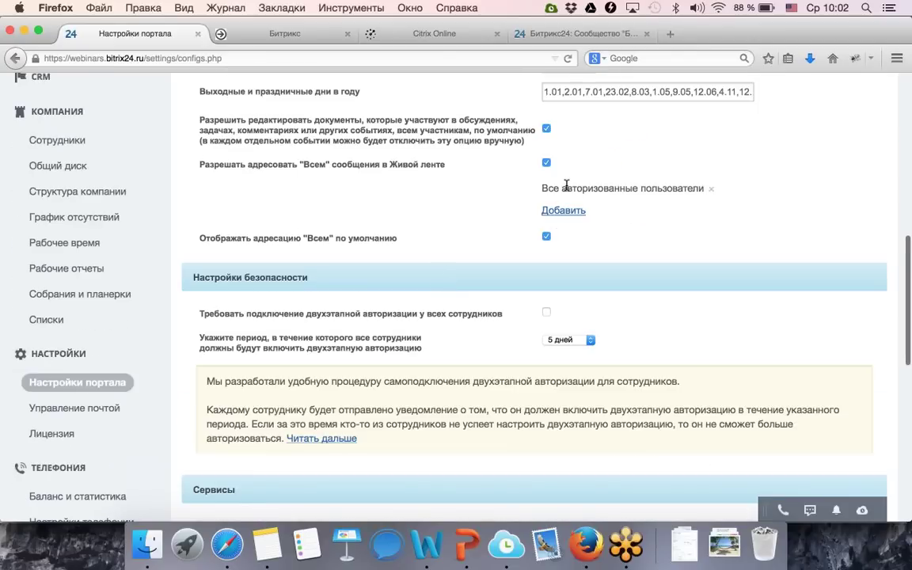
pyautogui.scroll(-2, 563, 291)
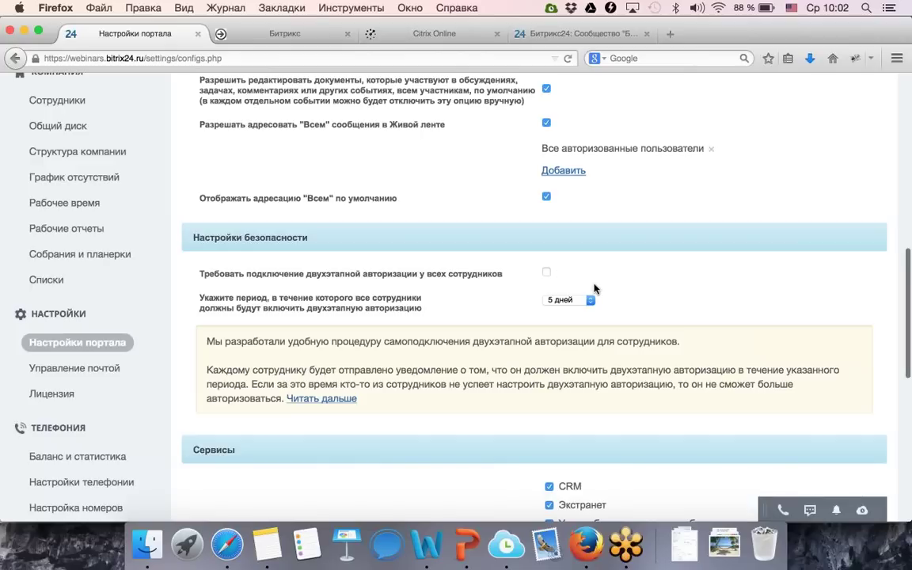
pyautogui.scroll(-4, 607, 351)
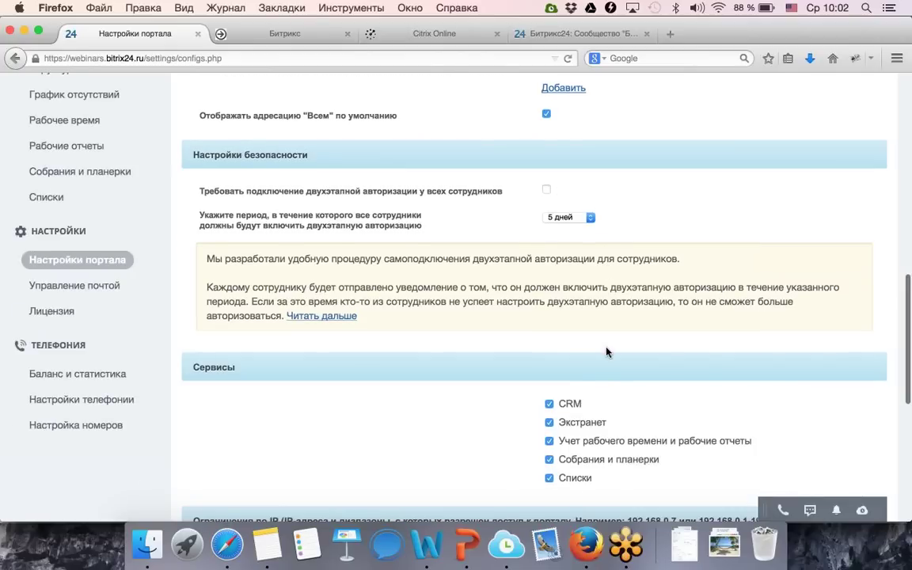
pyautogui.scroll(-8, 607, 350)
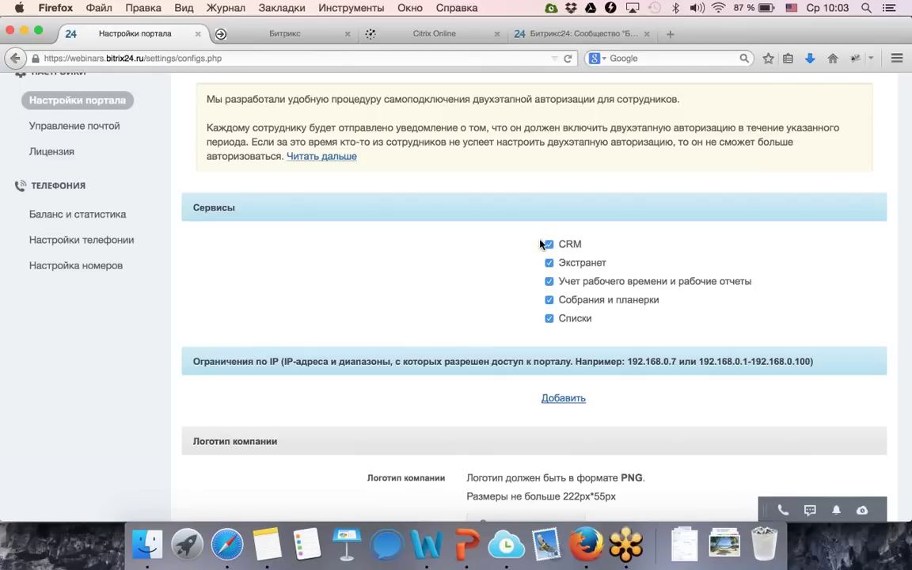
# Turn the portal's CRM service off and then back on.
pyautogui.click(550, 246)
pyautogui.scroll(10, 427, 222)
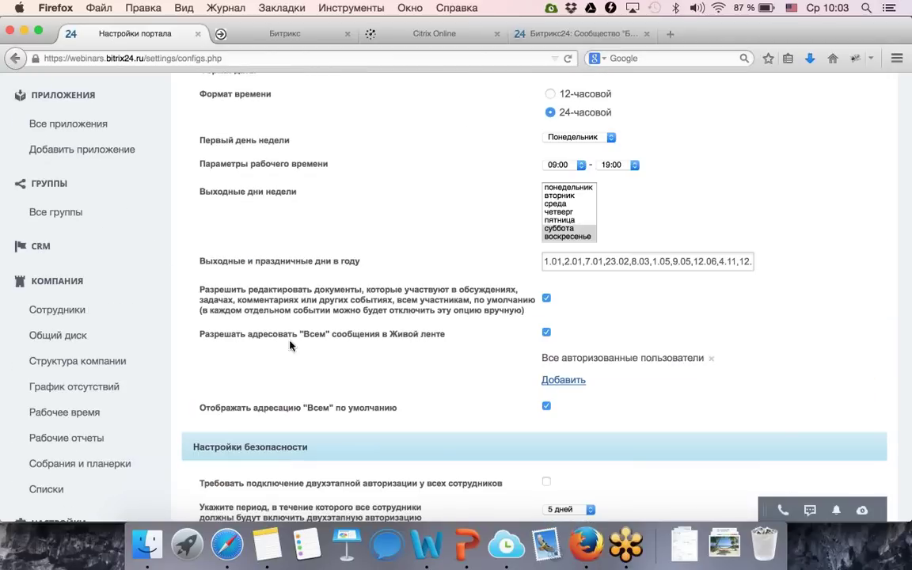
pyautogui.scroll(-4, 312, 367)
pyautogui.scroll(-8, 311, 366)
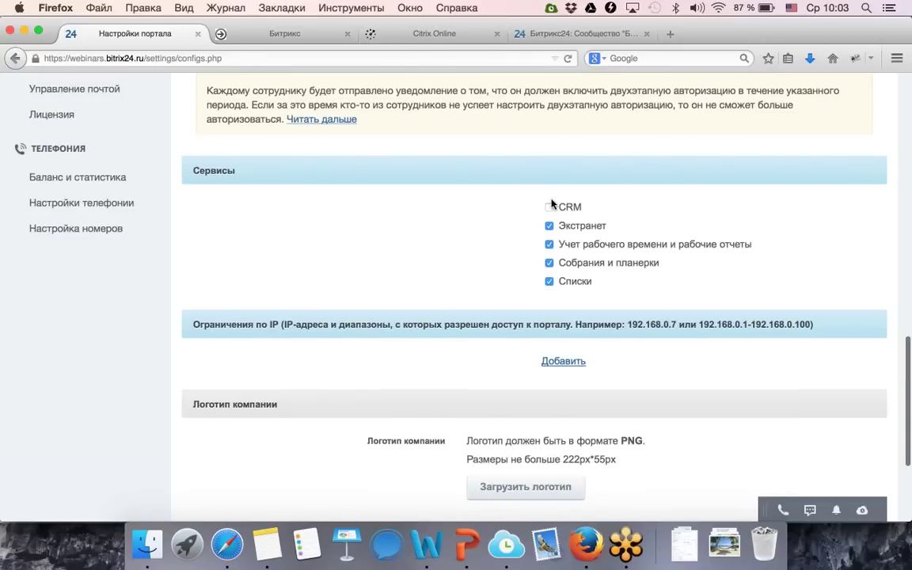
pyautogui.click(550, 207)
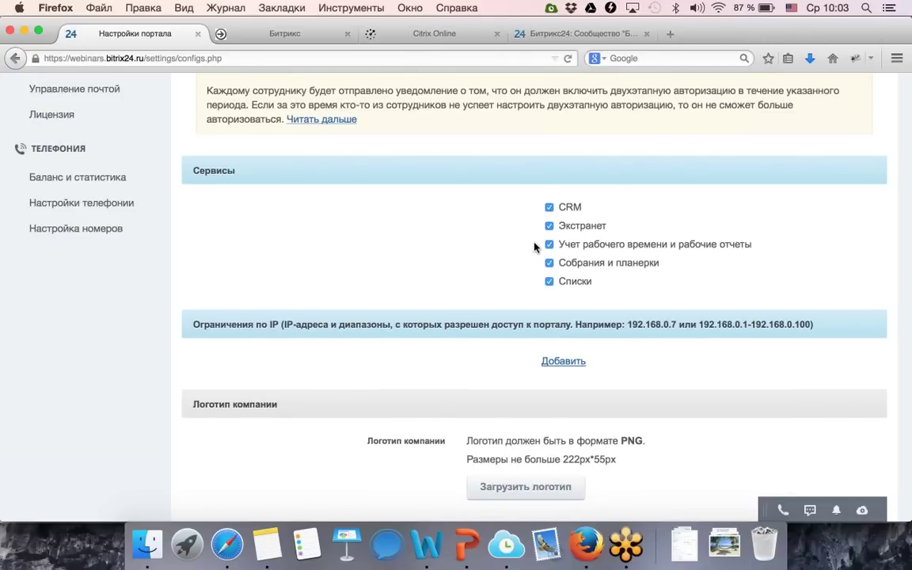
# Open Структура компании showing Strokatyy inc. with Бухгалтерия, ИТ-отдел, Отдел продаж and Производство.
pyautogui.scroll(-2, 506, 251)
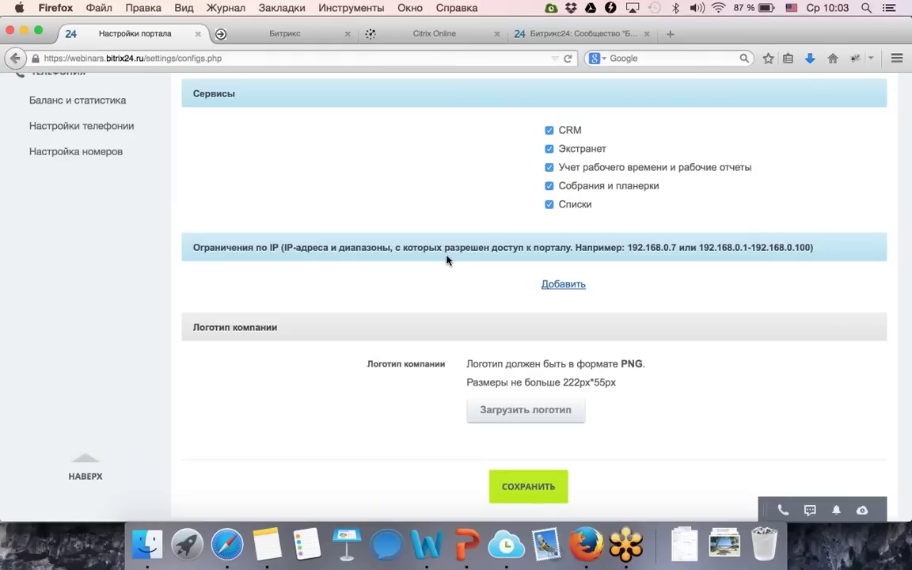
pyautogui.scroll(-2, 446, 289)
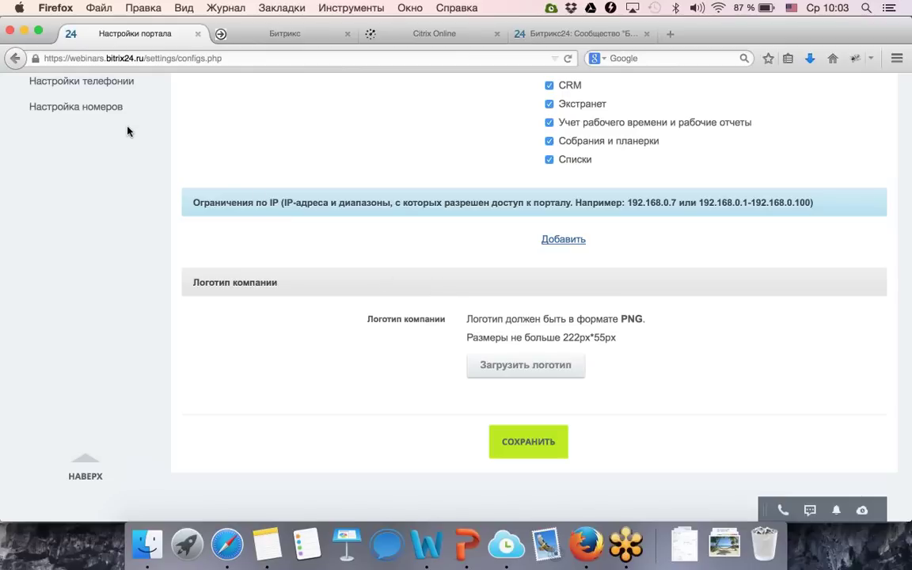
pyautogui.scroll(20, 127, 131)
pyautogui.scroll(-3, 285, 342)
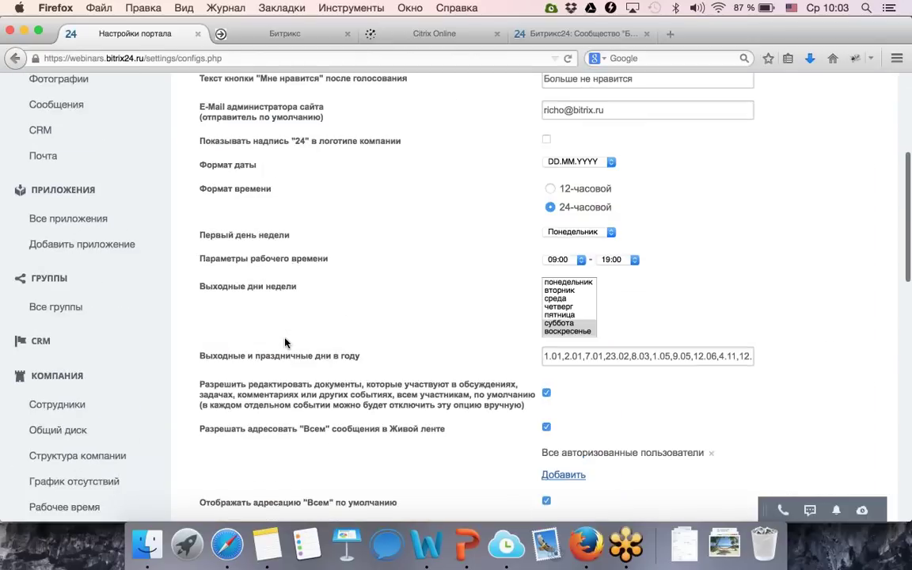
pyautogui.scroll(-5, 285, 342)
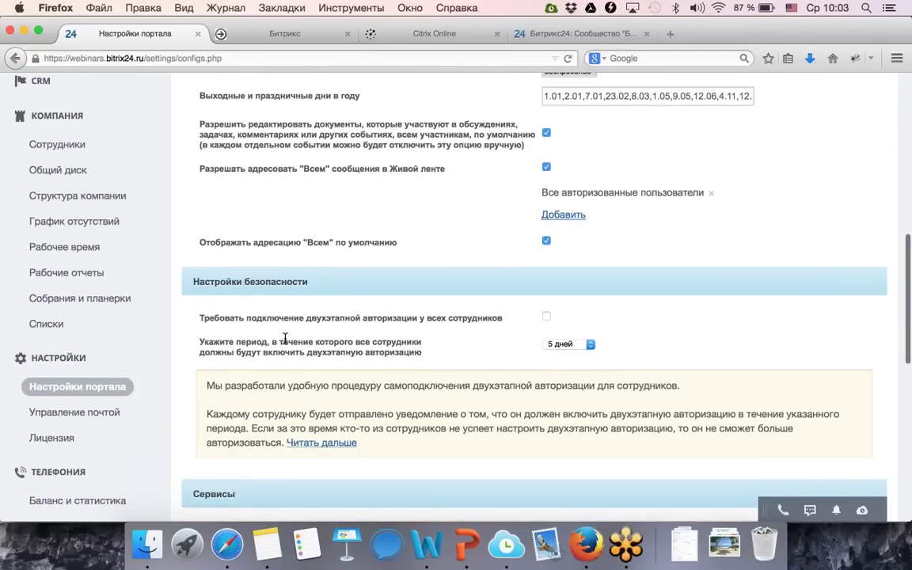
pyautogui.scroll(-1, 283, 342)
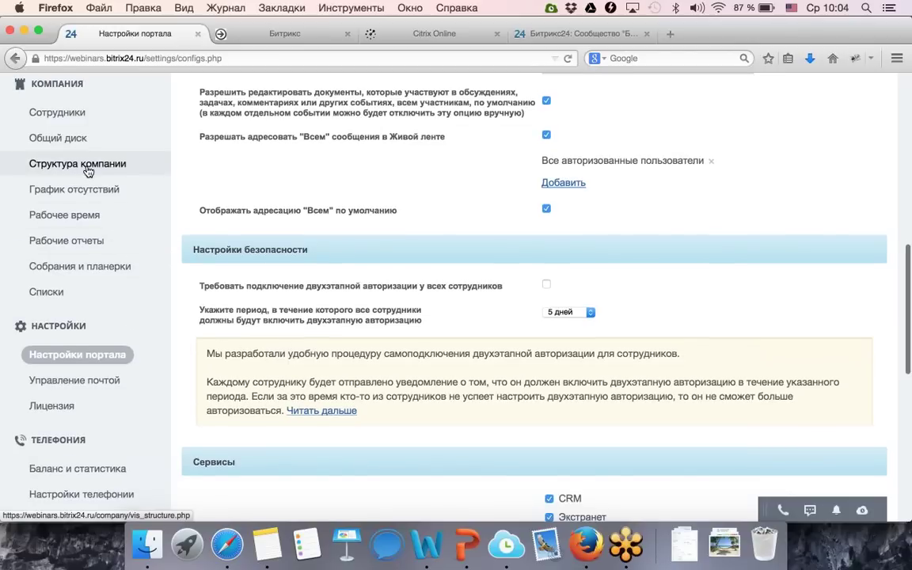
pyautogui.scroll(2, 87, 172)
pyautogui.scroll(-1, 87, 172)
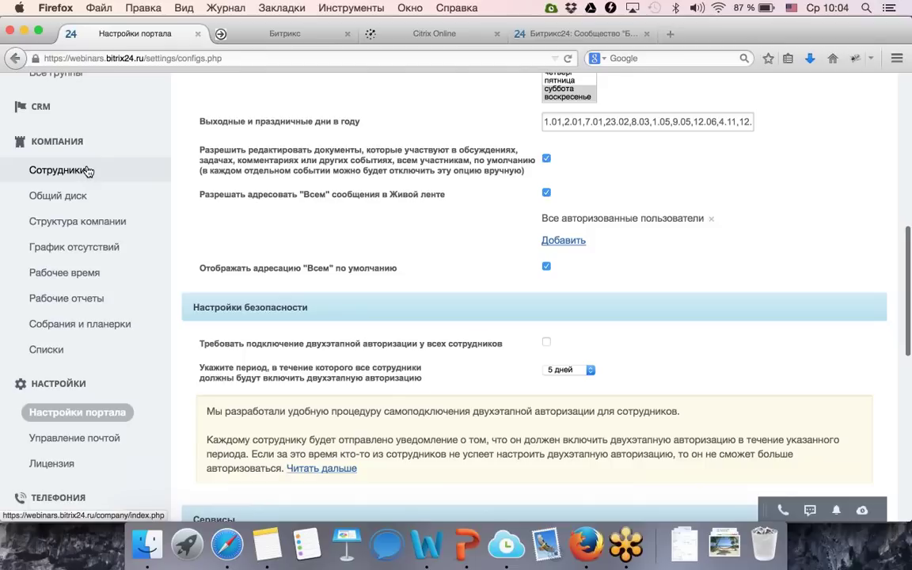
pyautogui.click(94, 228)
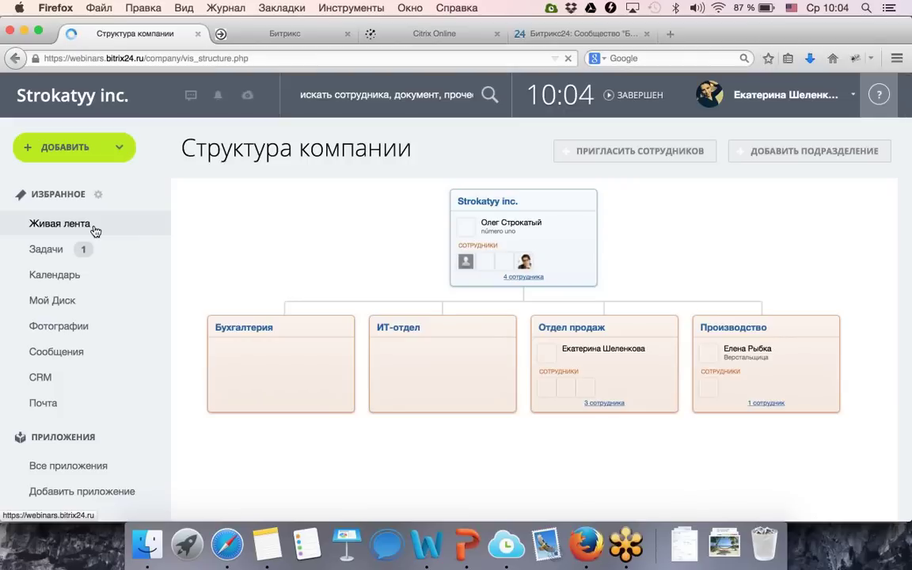
pyautogui.scroll(-1, 247, 255)
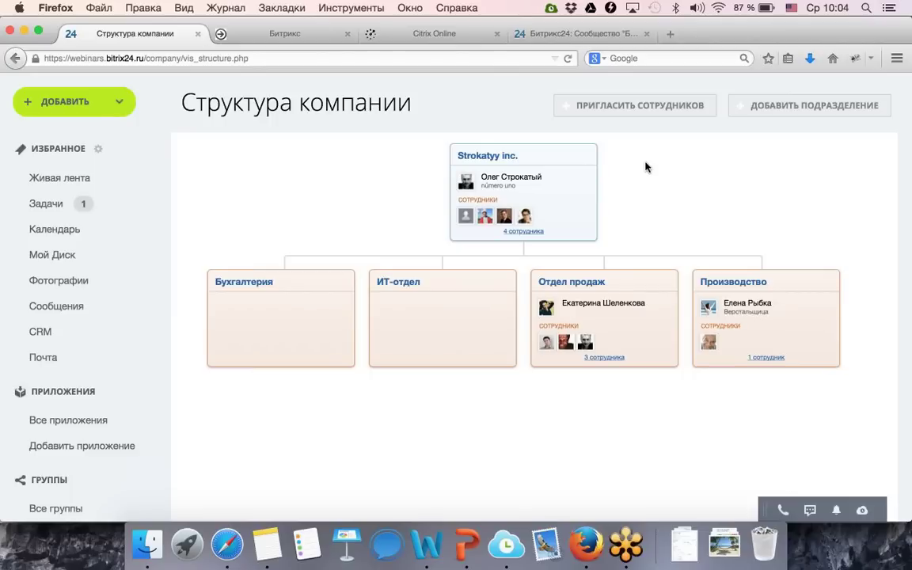
# Open the employee invitation form, then close it without inviting anyone.
pyautogui.click(637, 112)
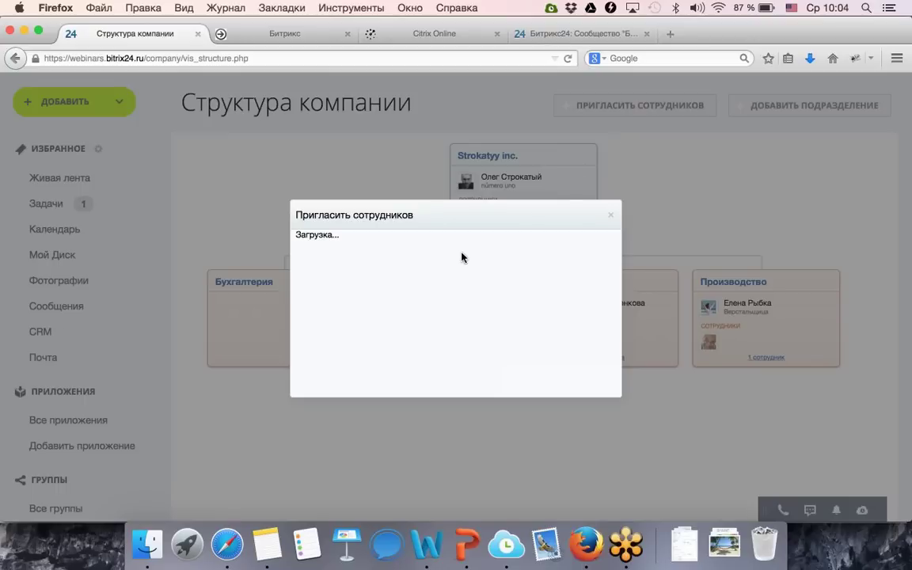
pyautogui.click(416, 335)
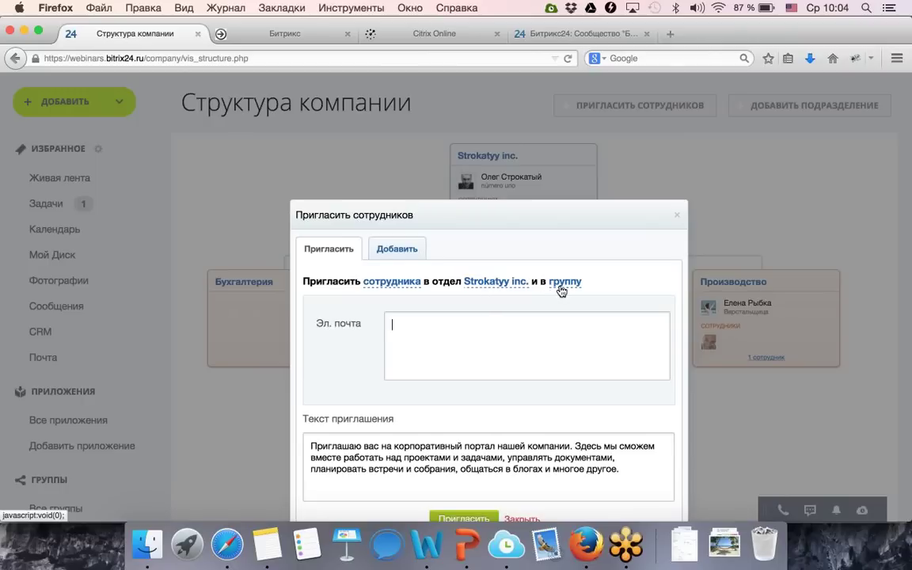
pyautogui.click(678, 216)
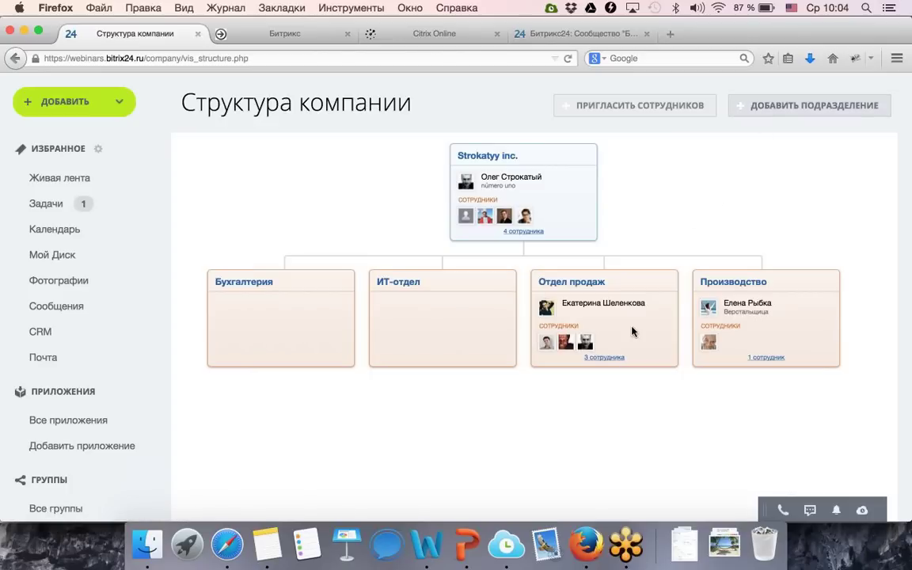
# Create a department named Тестирование under Strokatyy inc.
pyautogui.click(774, 109)
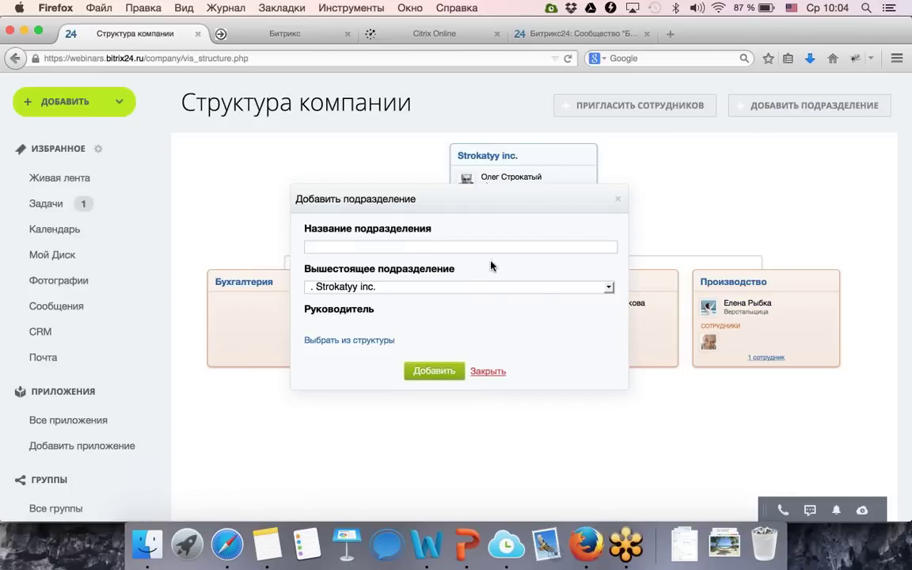
pyautogui.click(621, 200)
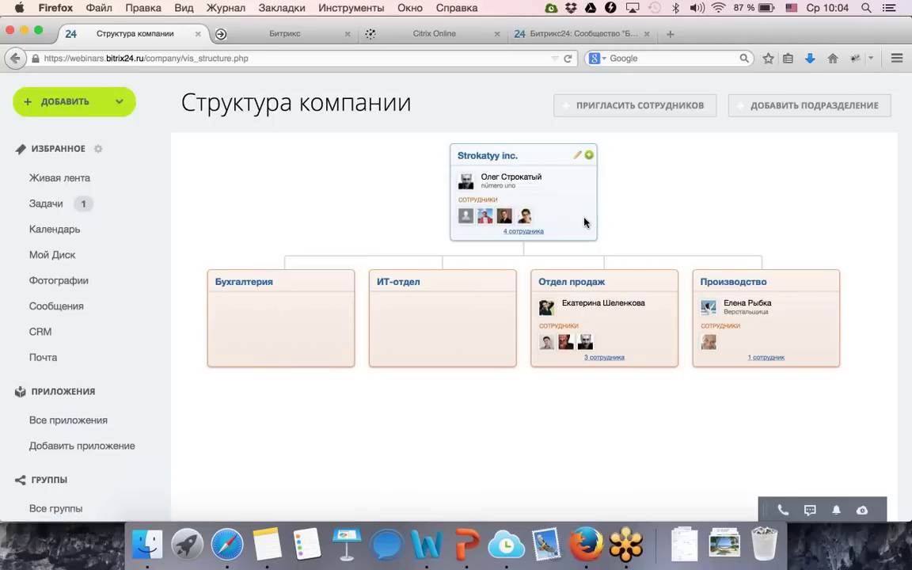
pyautogui.click(817, 107)
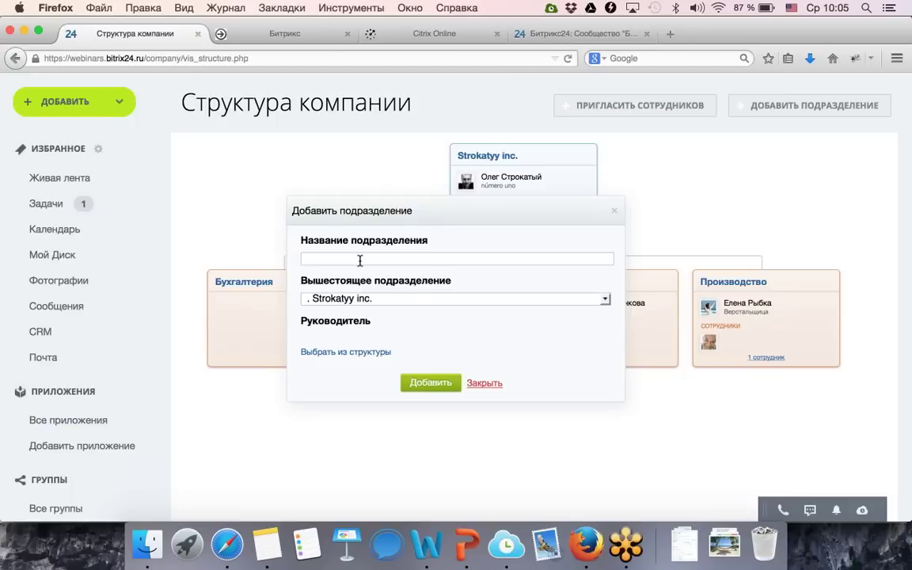
pyautogui.click(360, 258)
pyautogui.write('Тестирование')
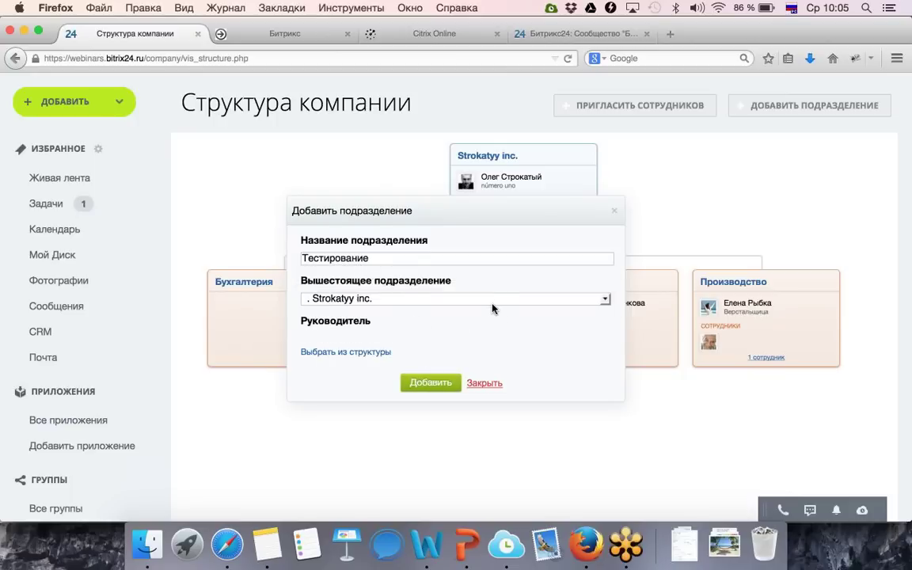
pyautogui.click(446, 382)
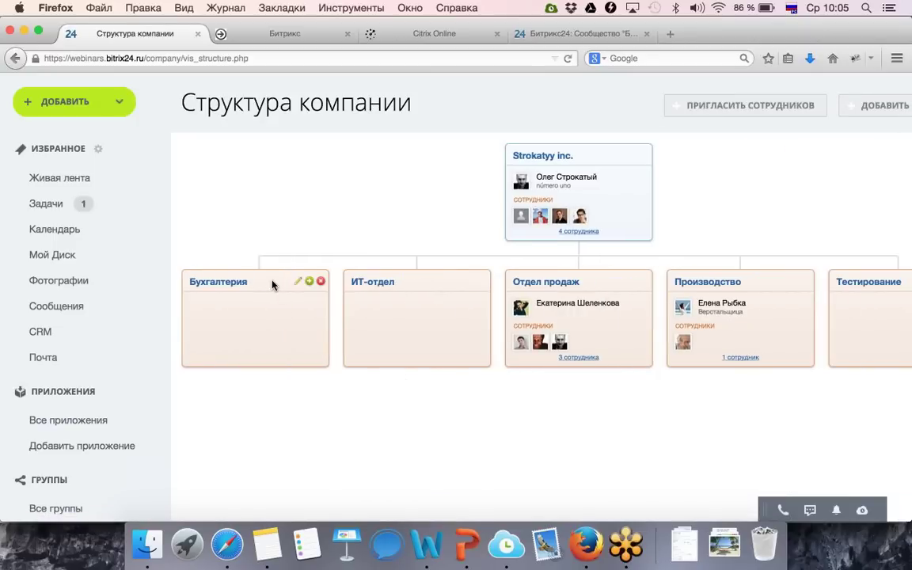
# Make Бухгалтерия a subdivision of ИТ-отдел and assign an employee as ИТ-отдел head.
pyautogui.moveTo(272, 285); pyautogui.dragTo(371, 350)
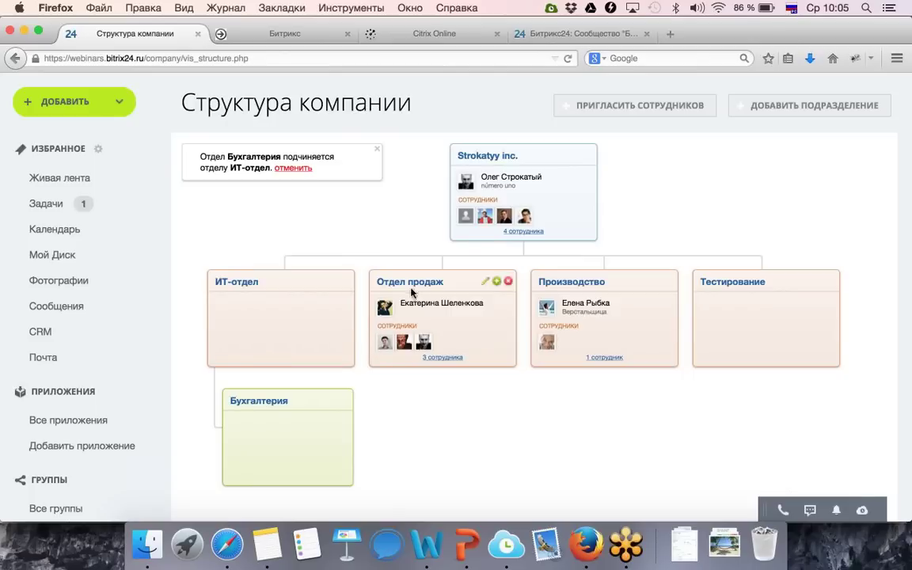
pyautogui.moveTo(504, 217)
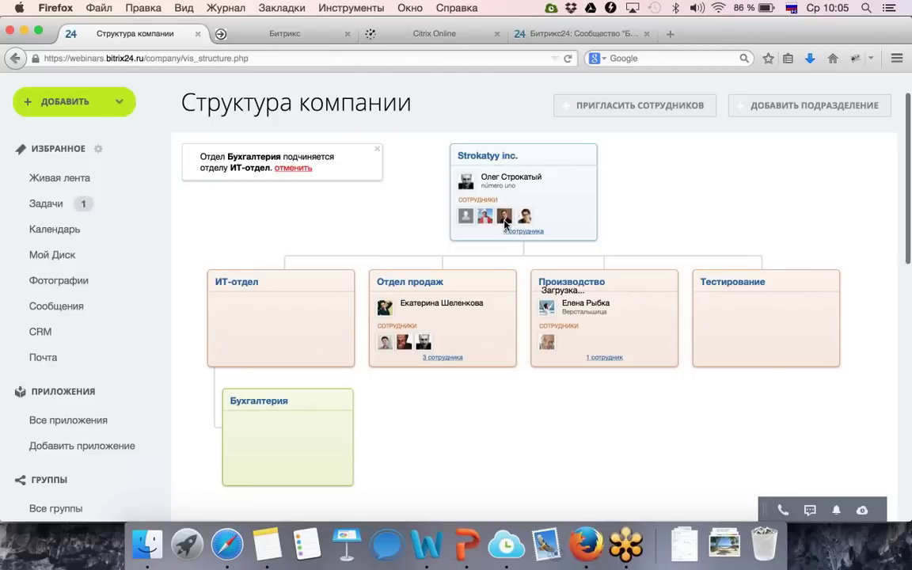
pyautogui.moveTo(504, 217); pyautogui.dragTo(320, 311)
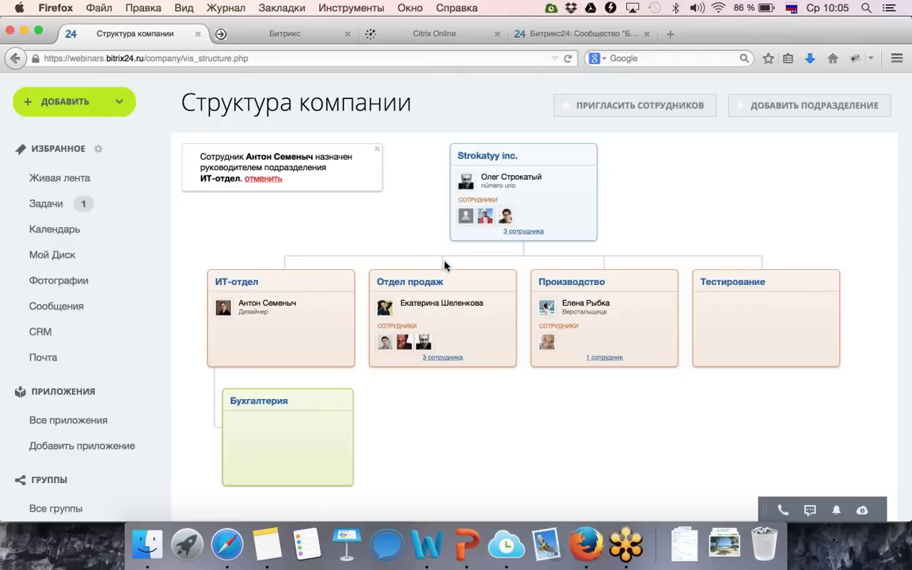
# Move the third Отдел продаж employee into Бухгалтерия, leaving Отдел продаж with 2.
pyautogui.moveTo(430, 309)
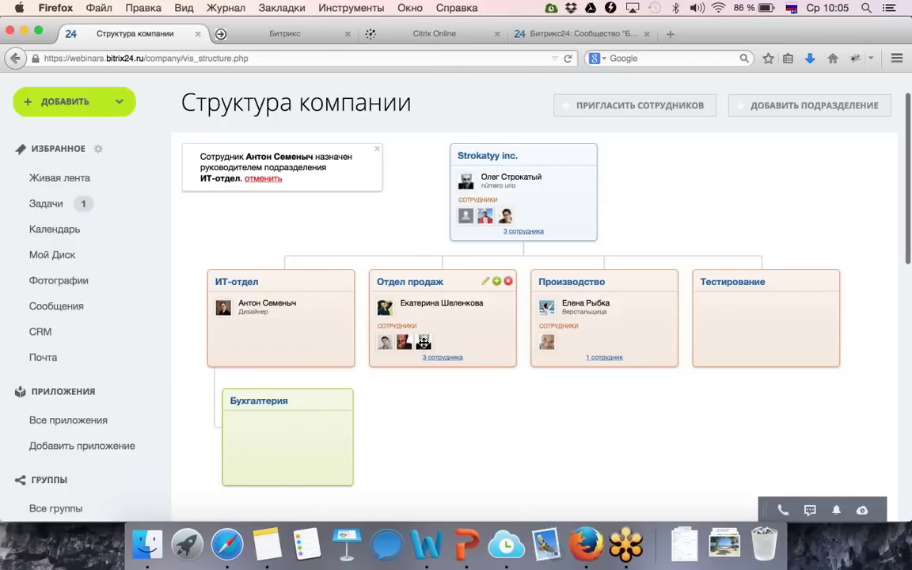
pyautogui.moveTo(423, 342)
pyautogui.moveTo(424, 342); pyautogui.dragTo(307, 461)
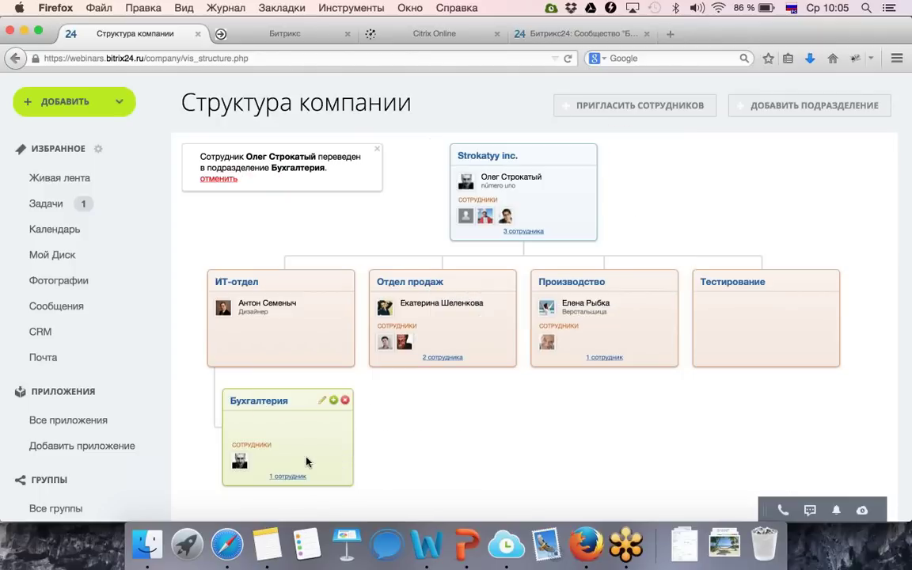
pyautogui.moveTo(239, 460); pyautogui.dragTo(441, 332)
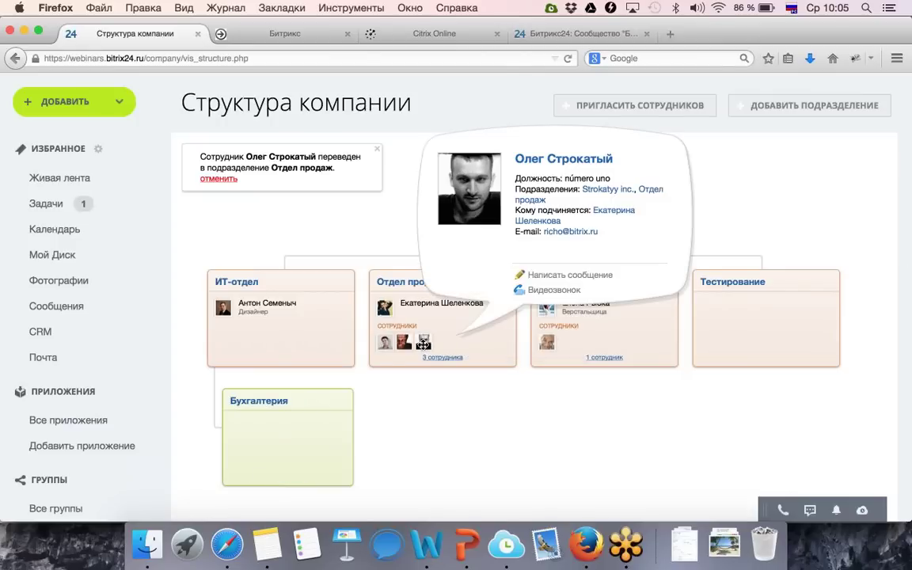
pyautogui.moveTo(424, 342); pyautogui.dragTo(296, 451)
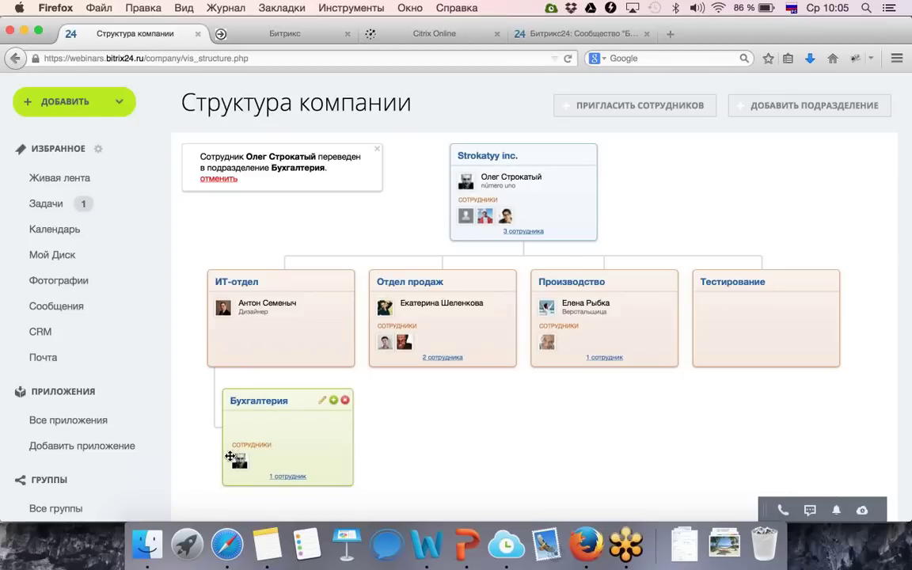
pyautogui.moveTo(241, 456)
pyautogui.scroll(1, 397, 164)
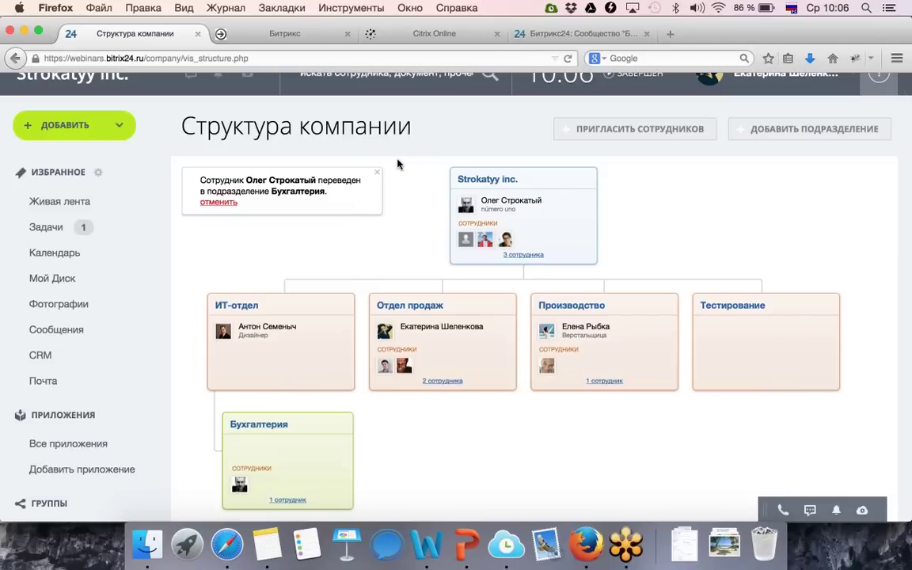
pyautogui.scroll(-5, 74, 427)
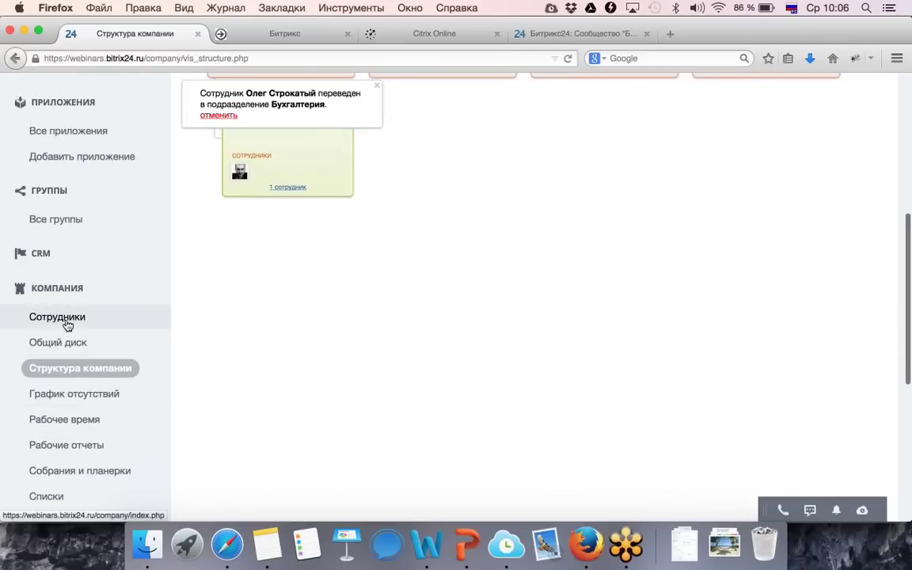
# Open the employee directory and filter by Уволенные, Экстранет, then Приглашенные.
pyautogui.click(65, 321)
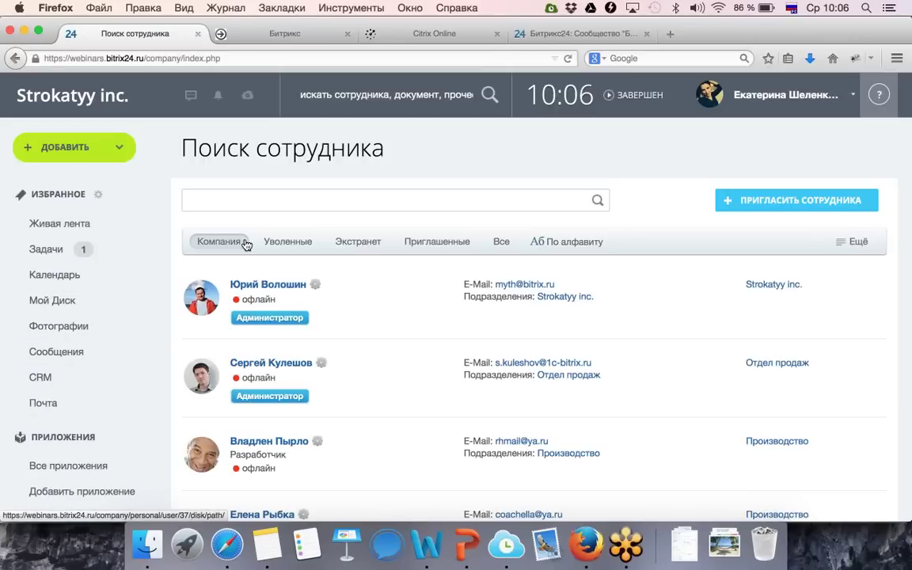
pyautogui.scroll(-1, 363, 186)
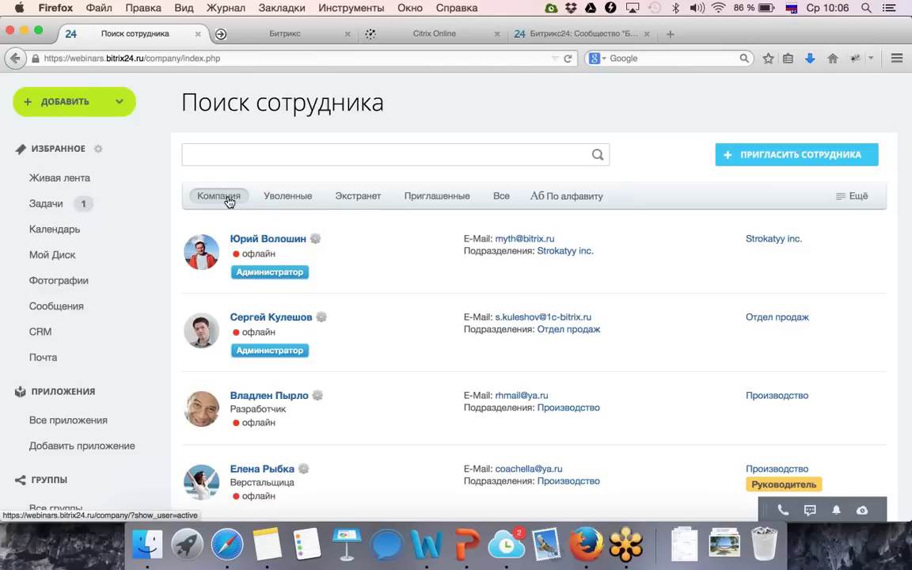
pyautogui.click(285, 196)
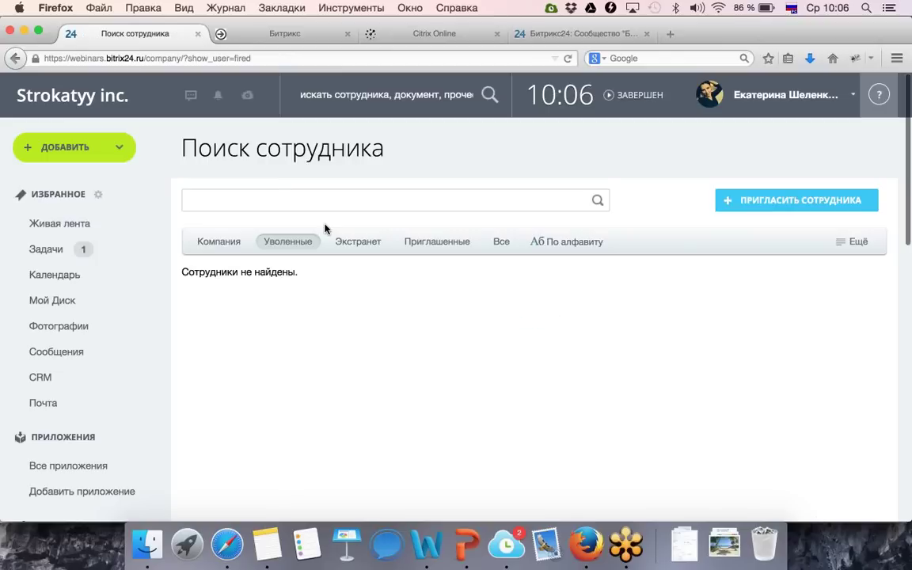
pyautogui.click(361, 243)
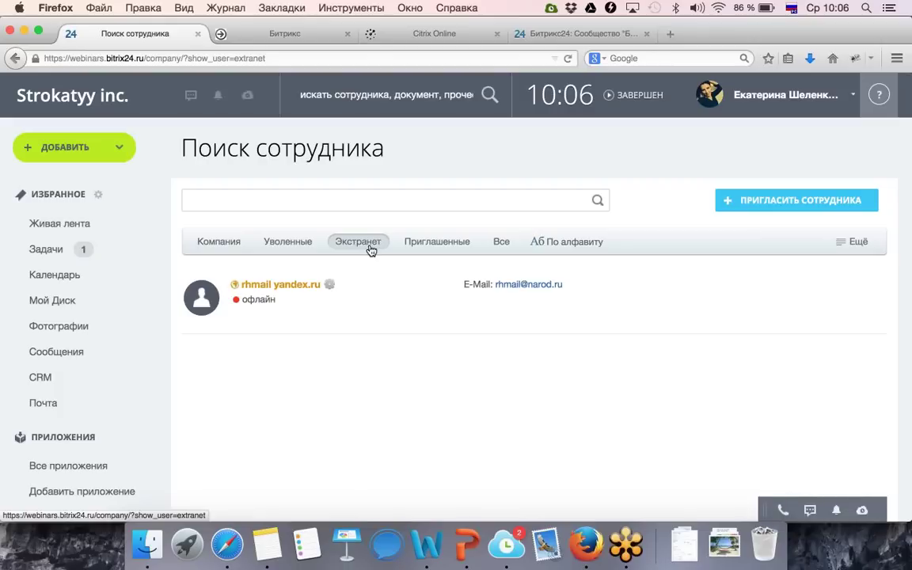
pyautogui.click(414, 249)
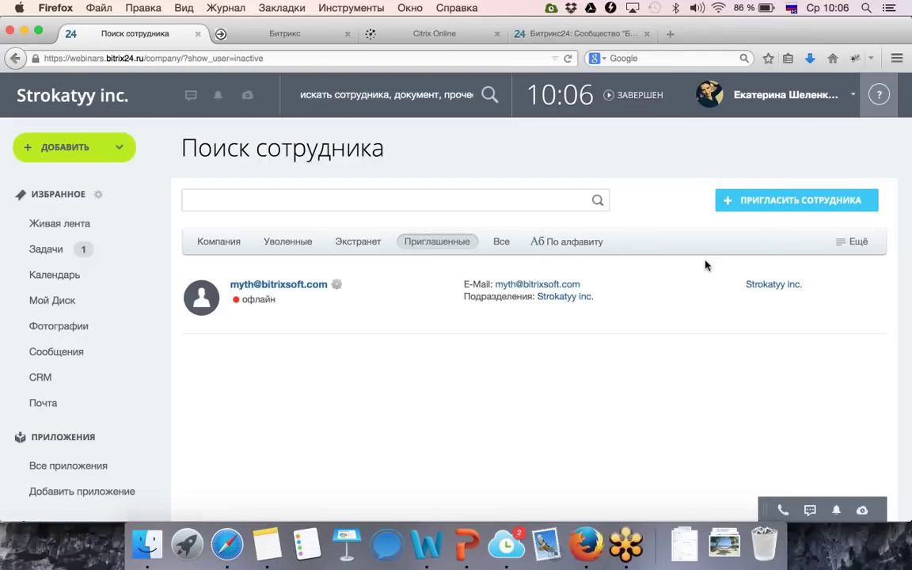
# Open and close the list's export and sync options menu twice.
pyautogui.click(845, 241)
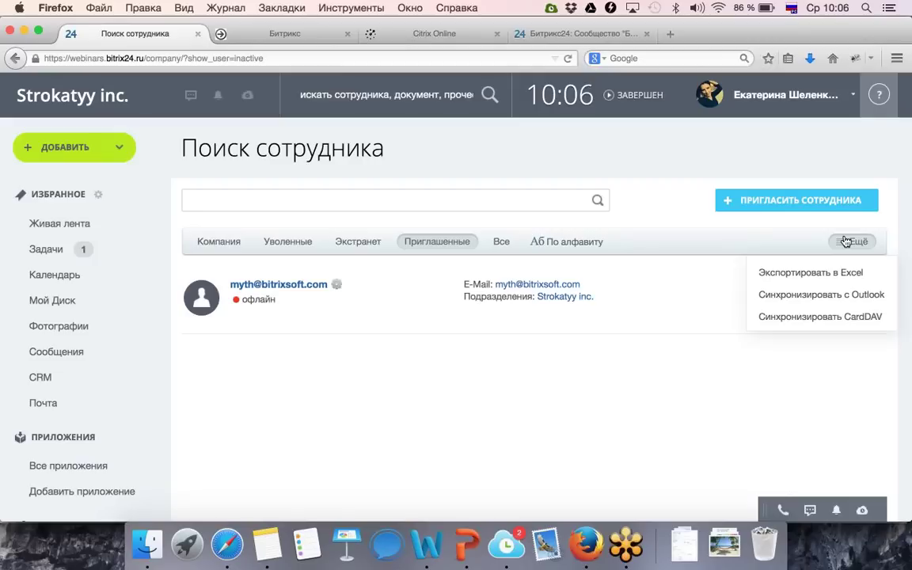
pyautogui.click(812, 239)
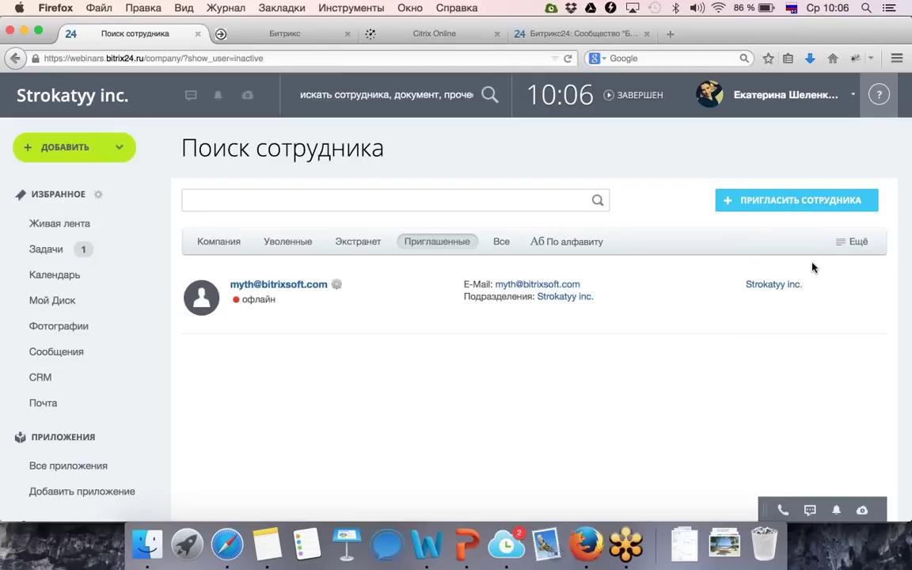
pyautogui.click(845, 242)
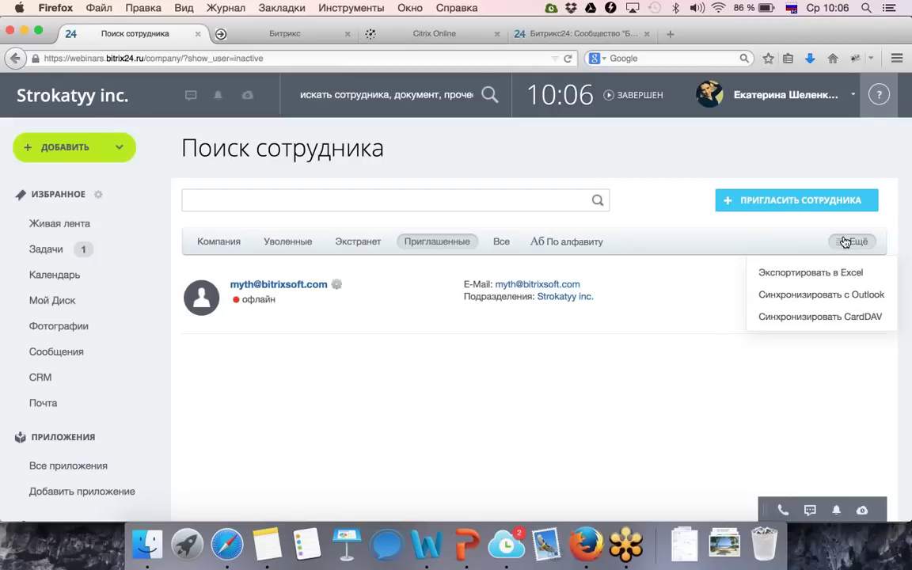
pyautogui.click(532, 382)
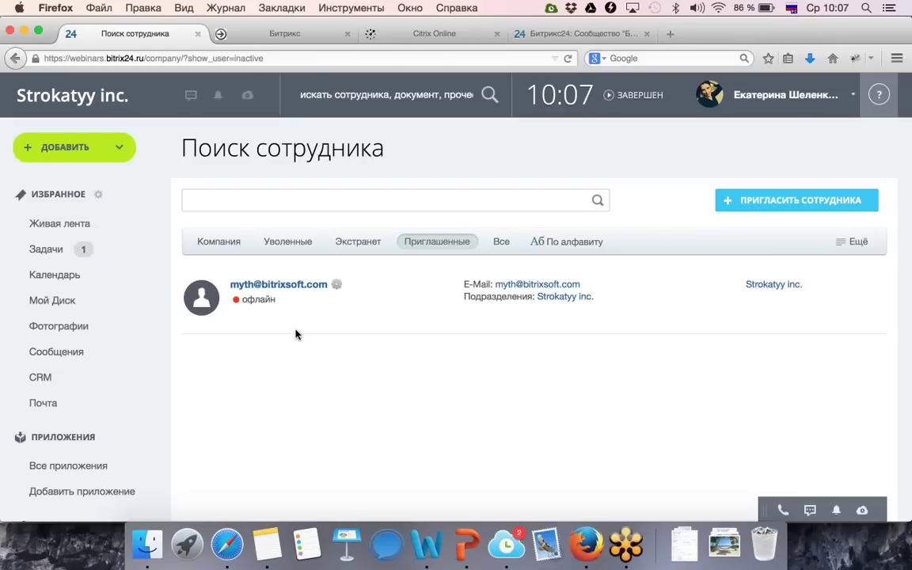
pyautogui.scroll(-3, 142, 351)
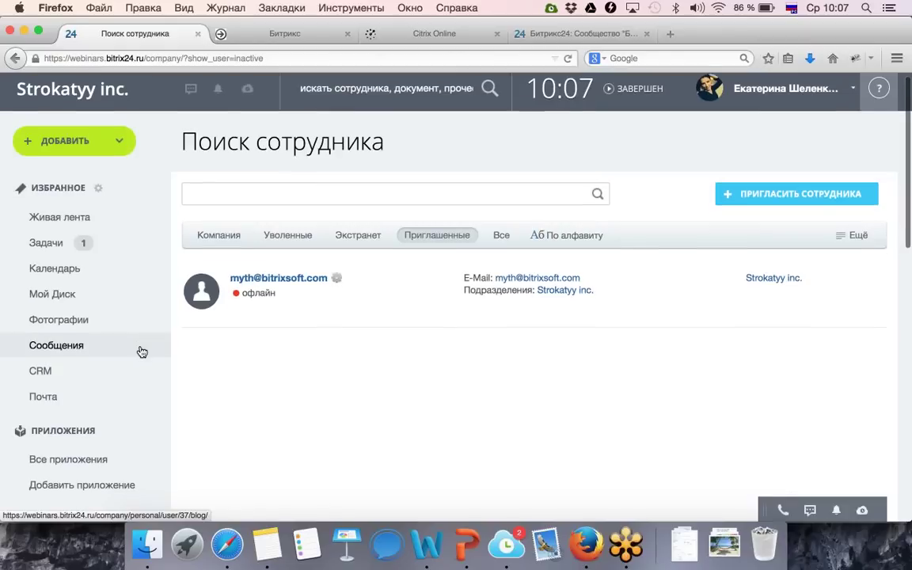
pyautogui.scroll(-15, 142, 351)
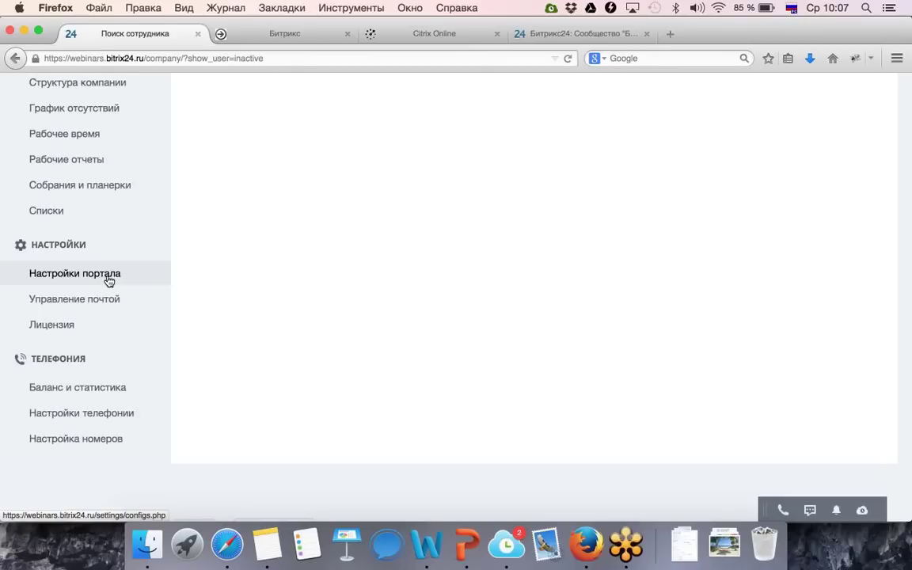
# Browse Настройки портала down to the security options, then return to Живая лента.
pyautogui.click(110, 275)
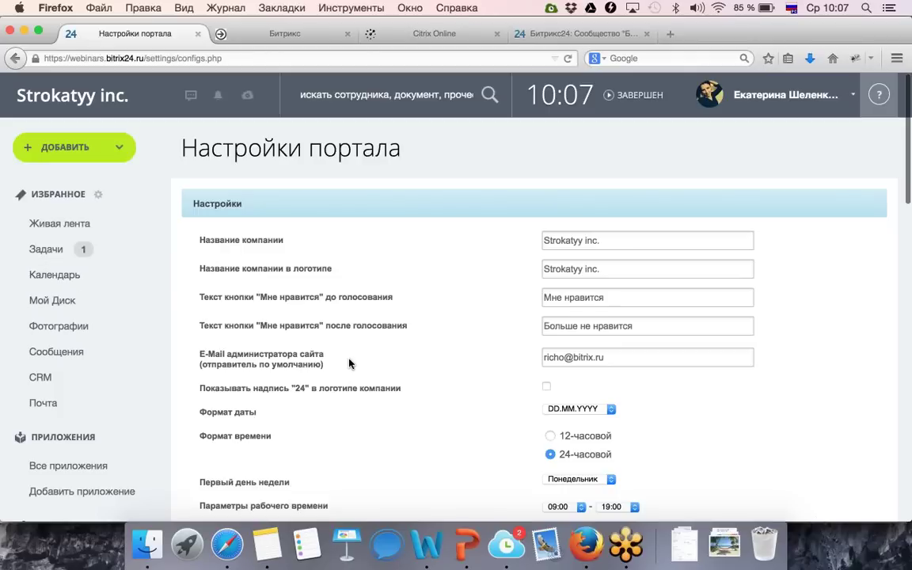
pyautogui.scroll(-2, 349, 364)
pyautogui.scroll(-10, 349, 363)
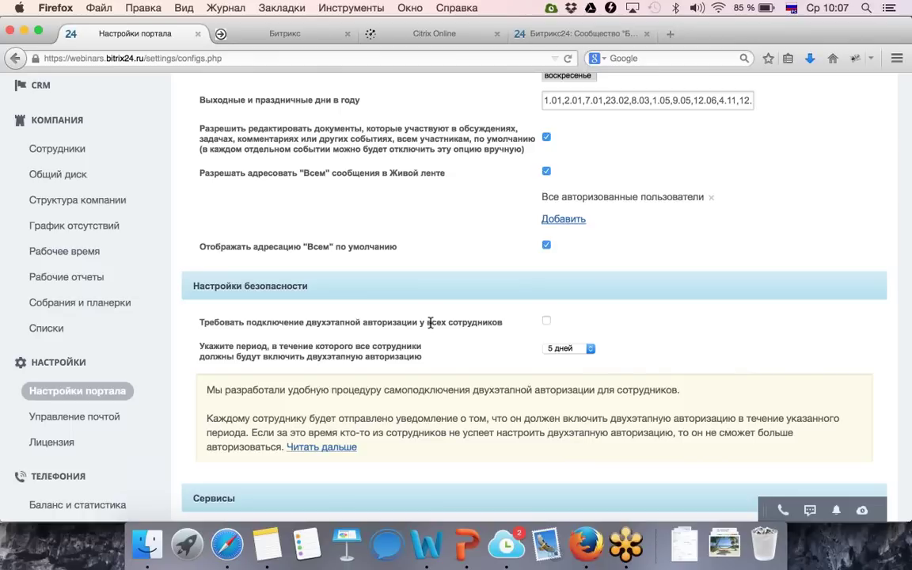
pyautogui.scroll(15, 422, 324)
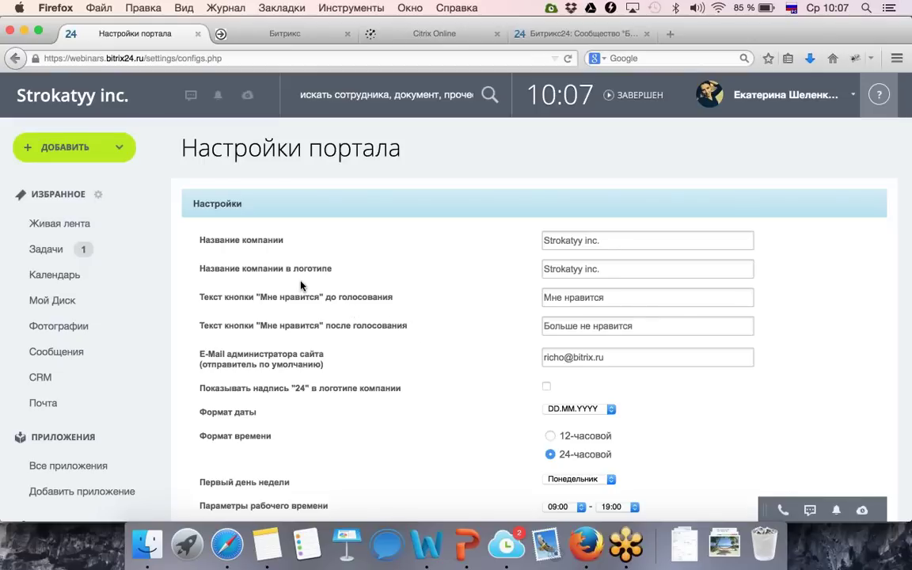
pyautogui.click(95, 223)
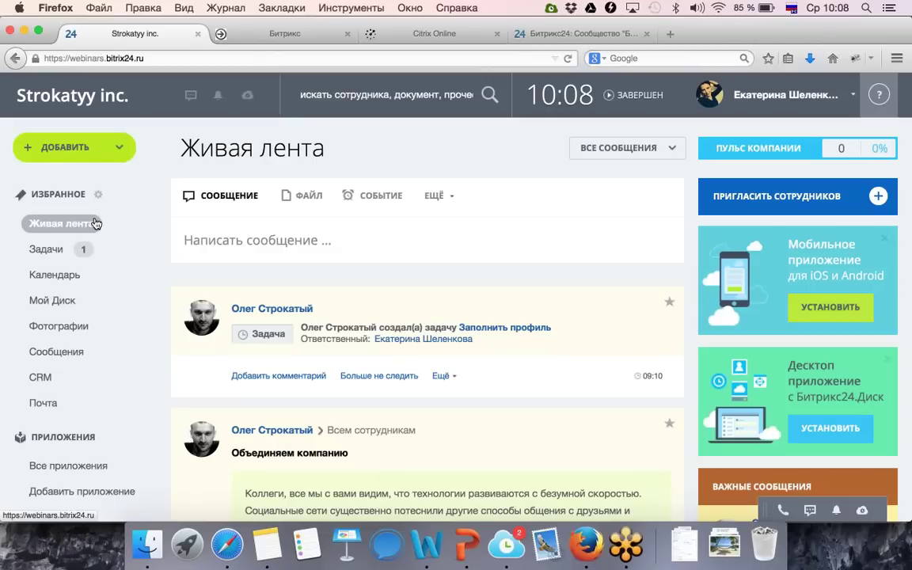
# Post subject 'Привет всем!' with text 'Обсудим повышение цен!' to all employees.
pyautogui.click(244, 252)
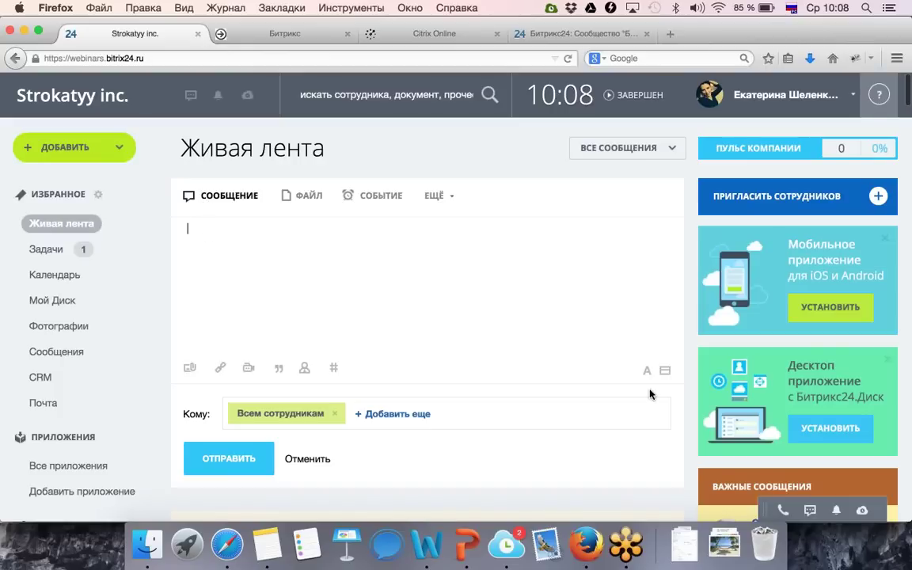
pyautogui.click(665, 369)
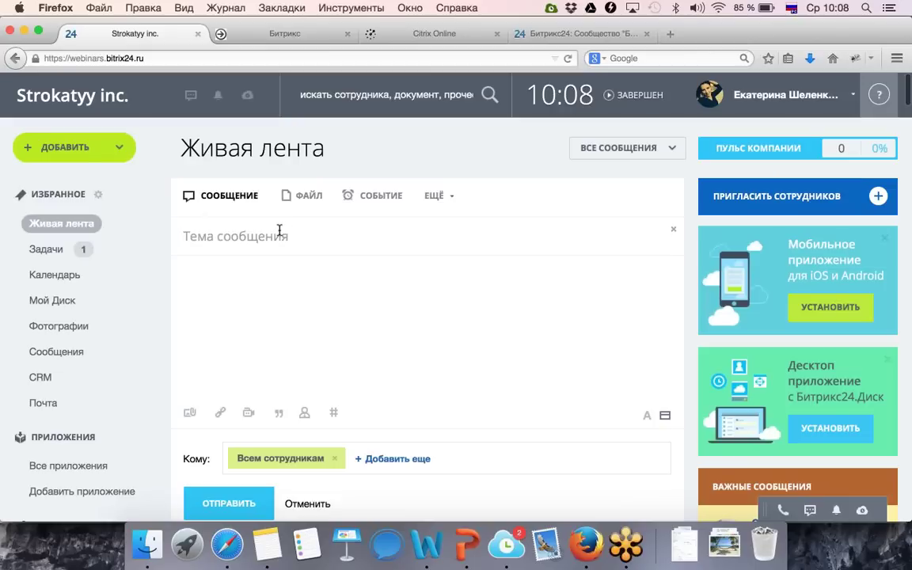
pyautogui.write('Привет')
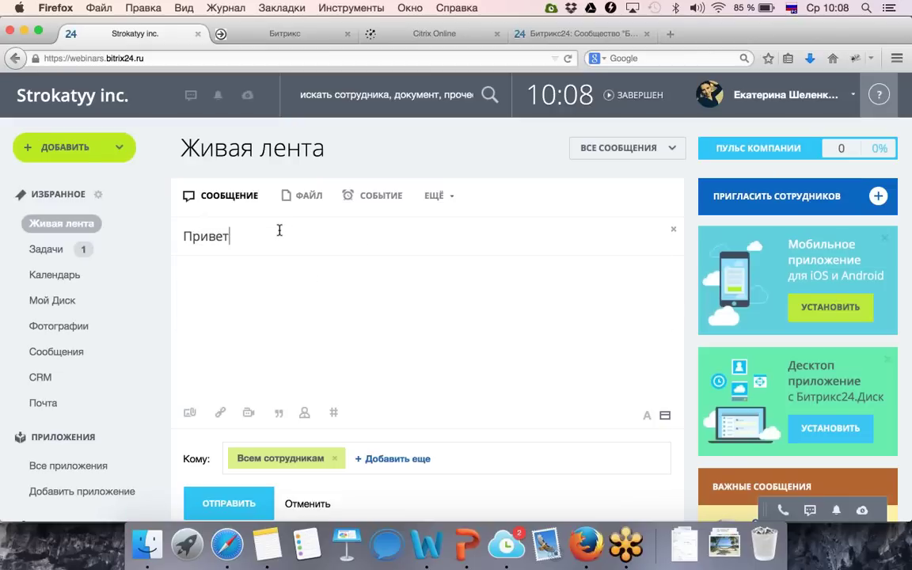
pyautogui.write(' всем!')
pyautogui.click(271, 277)
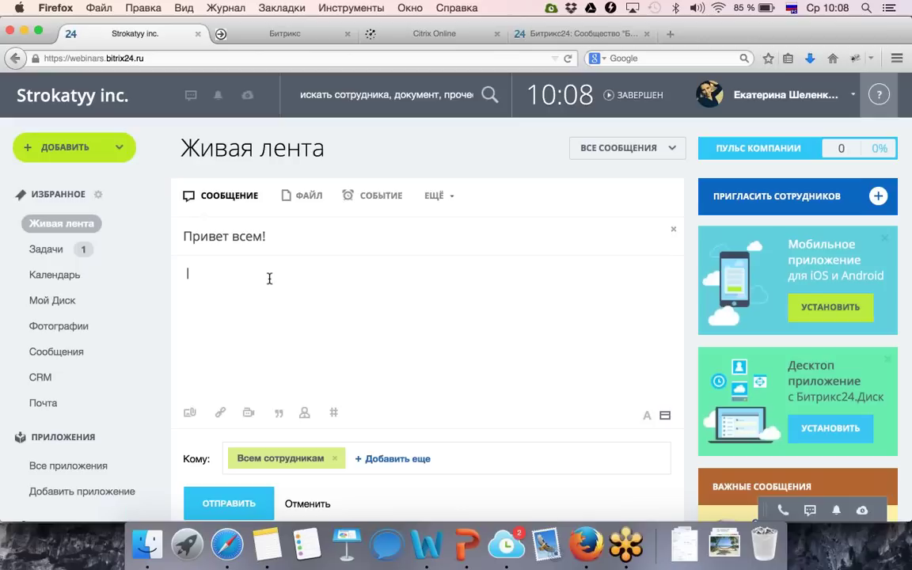
pyautogui.write('Обсудим по')
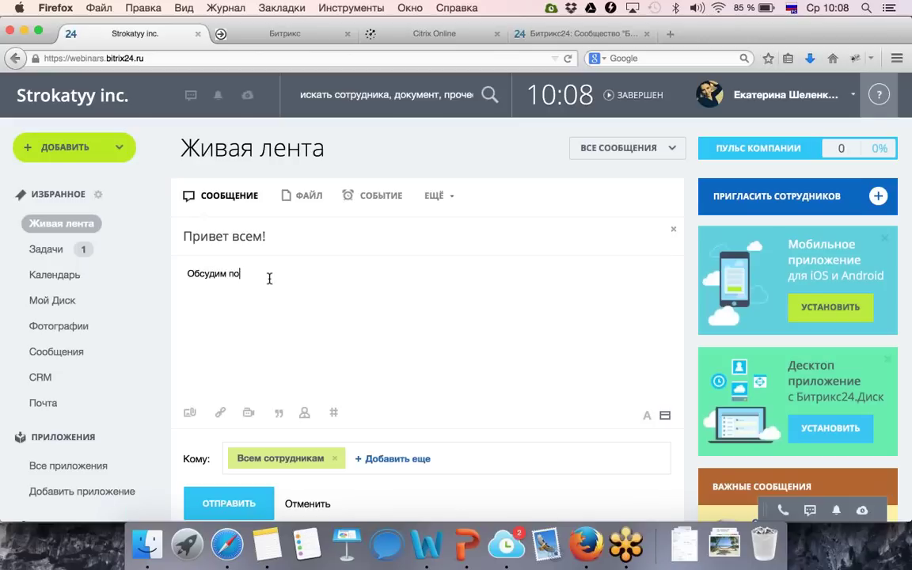
pyautogui.write('вышение цен!')
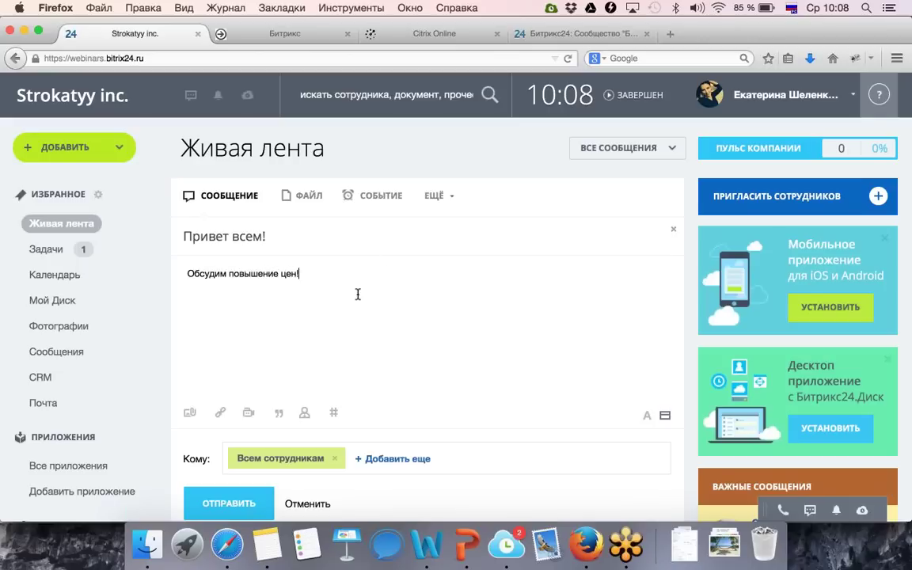
pyautogui.scroll(-1, 359, 342)
pyautogui.scroll(-1, 352, 388)
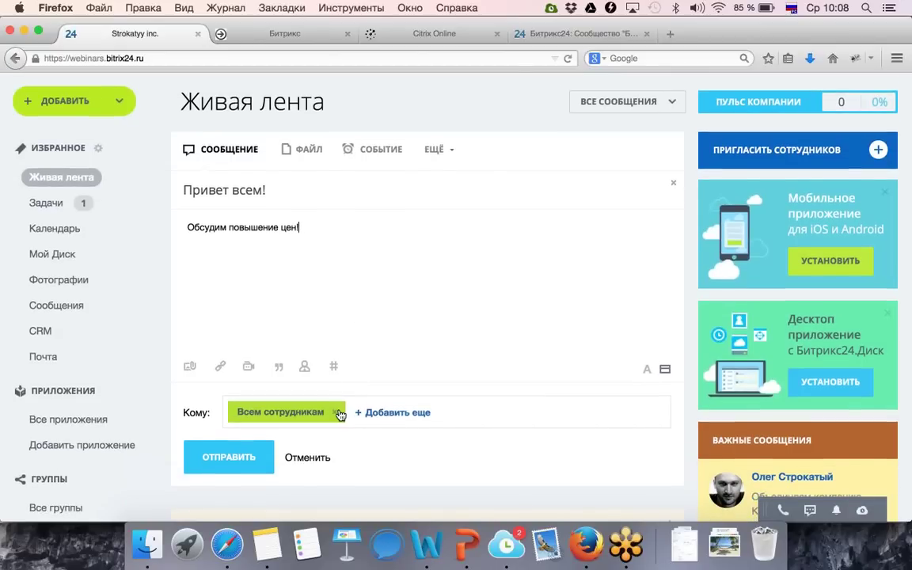
pyautogui.click(228, 458)
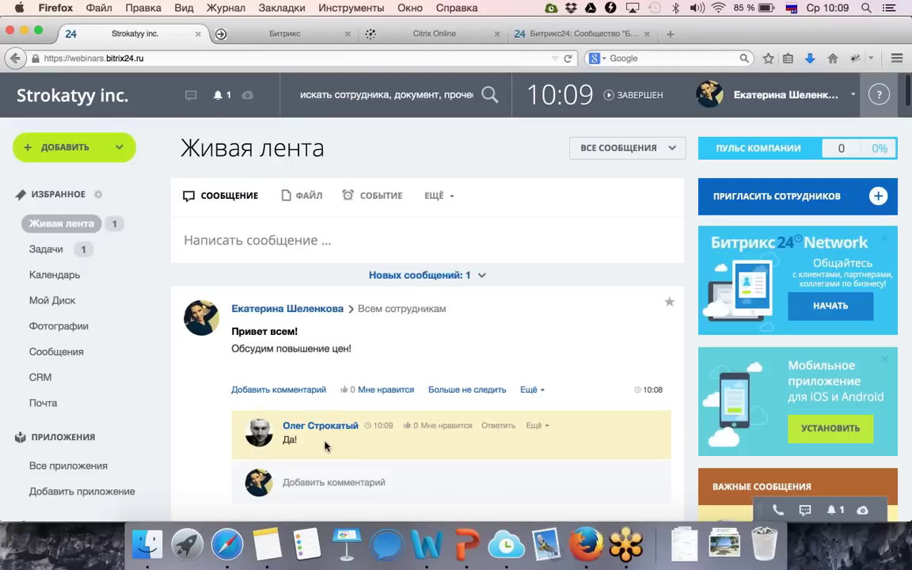
pyautogui.scroll(-1, 331, 449)
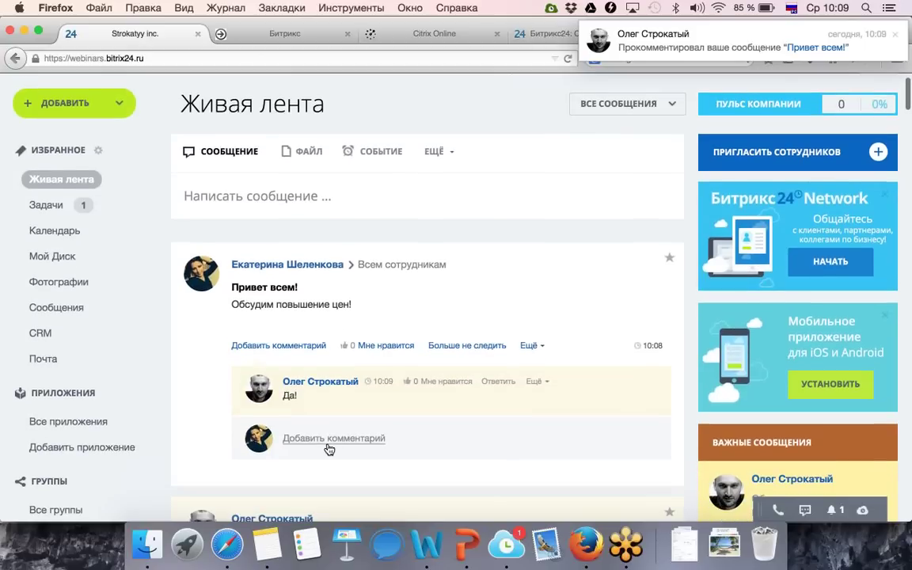
pyautogui.scroll(-1, 330, 449)
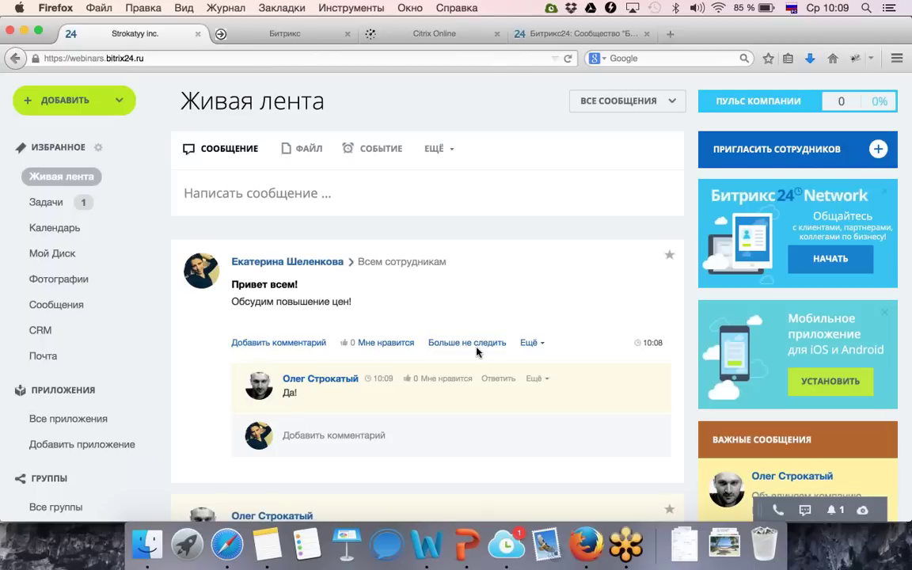
# Start a new post reading 'тест', attach много.jpg, and remove it after the upload fails.
pyautogui.click(297, 197)
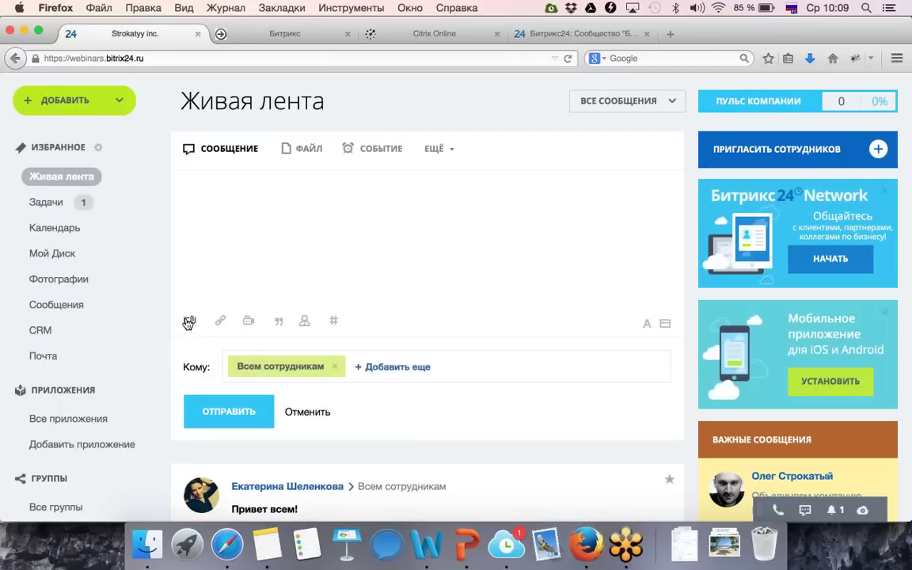
pyautogui.click(188, 322)
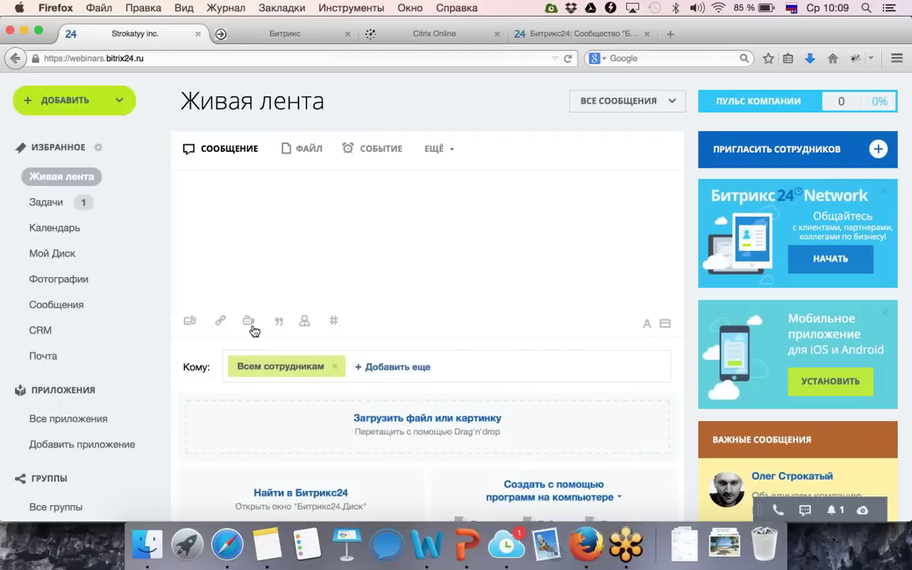
pyautogui.scroll(-2, 258, 329)
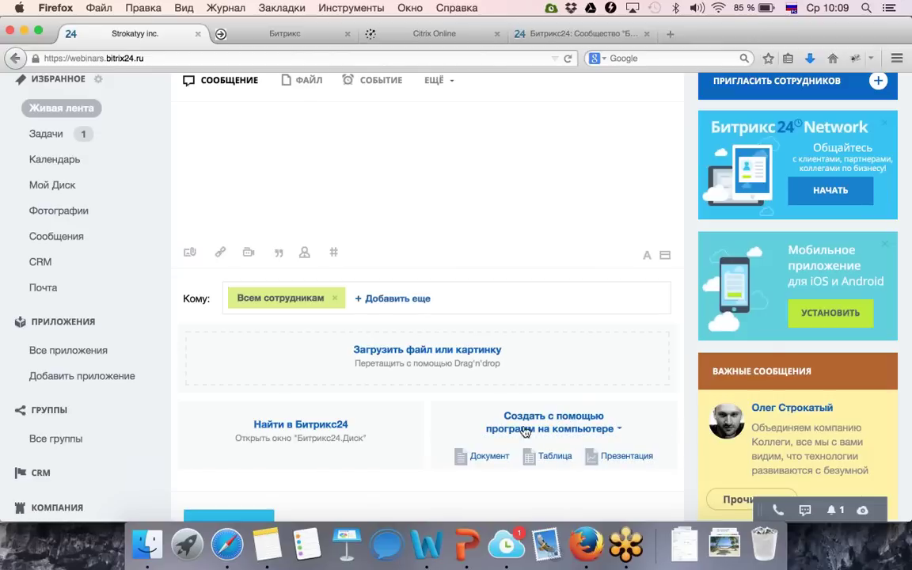
pyautogui.click(445, 354)
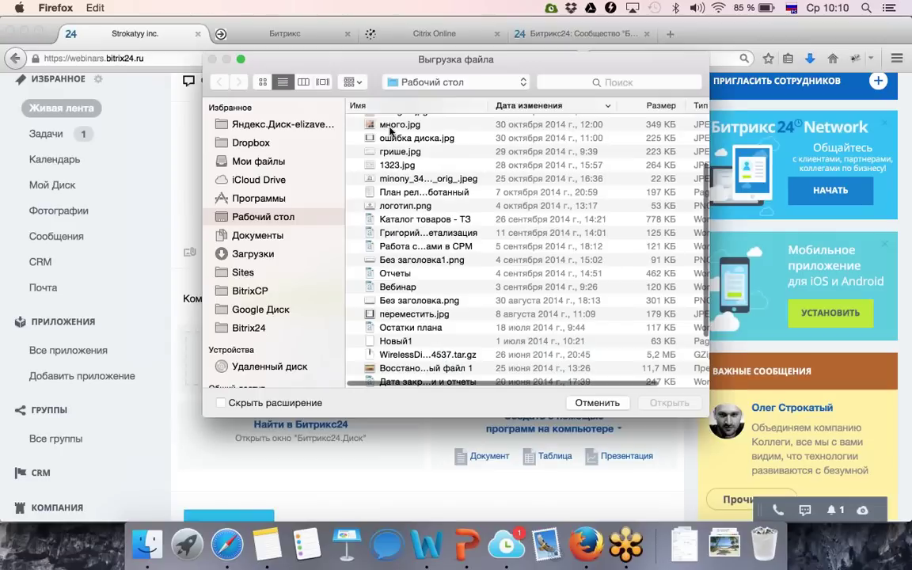
pyautogui.click(388, 126)
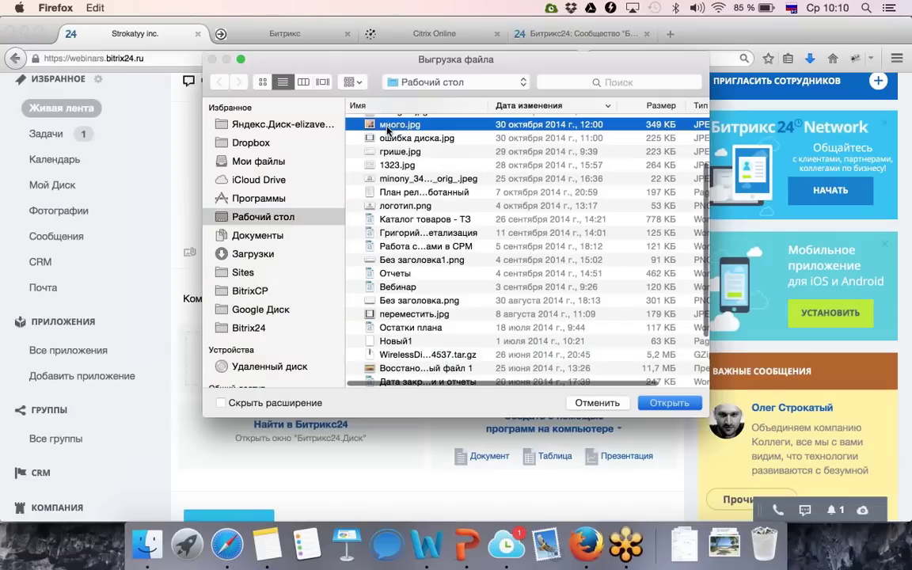
pyautogui.doubleClick(388, 127)
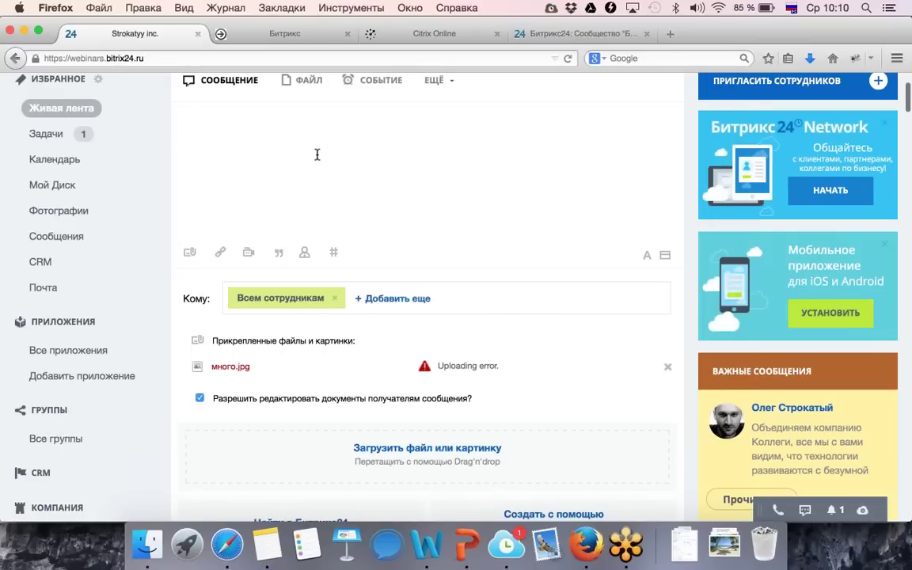
pyautogui.write('тест')
pyautogui.press('Return')
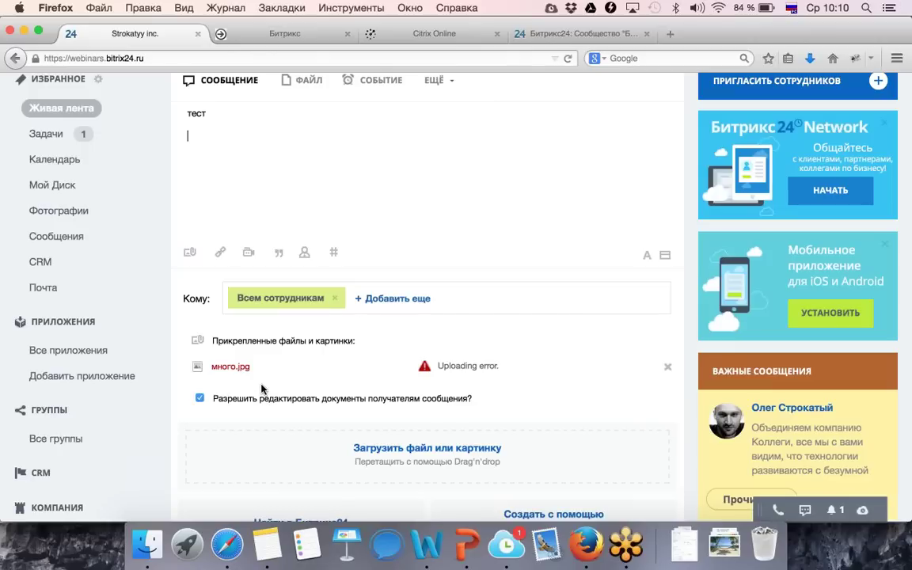
pyautogui.scroll(-1, 261, 388)
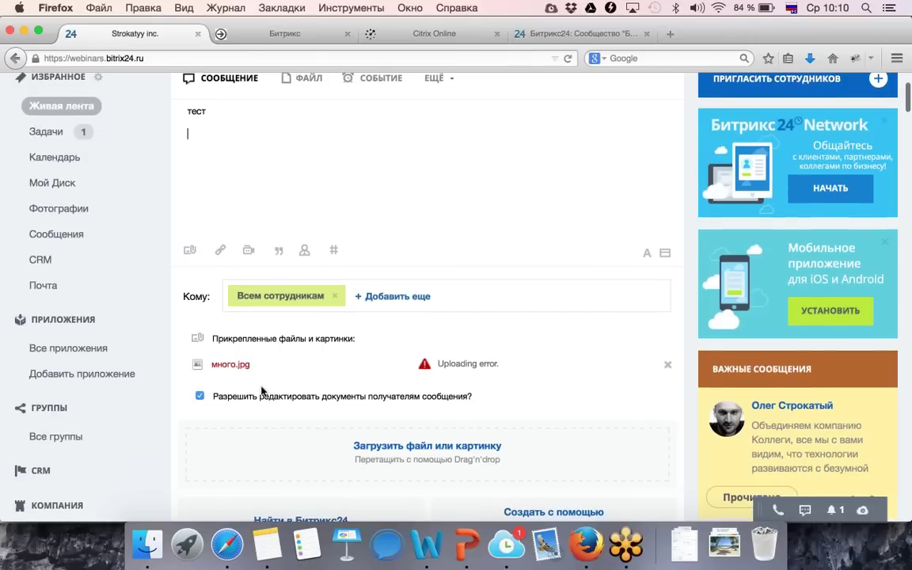
pyautogui.click(669, 367)
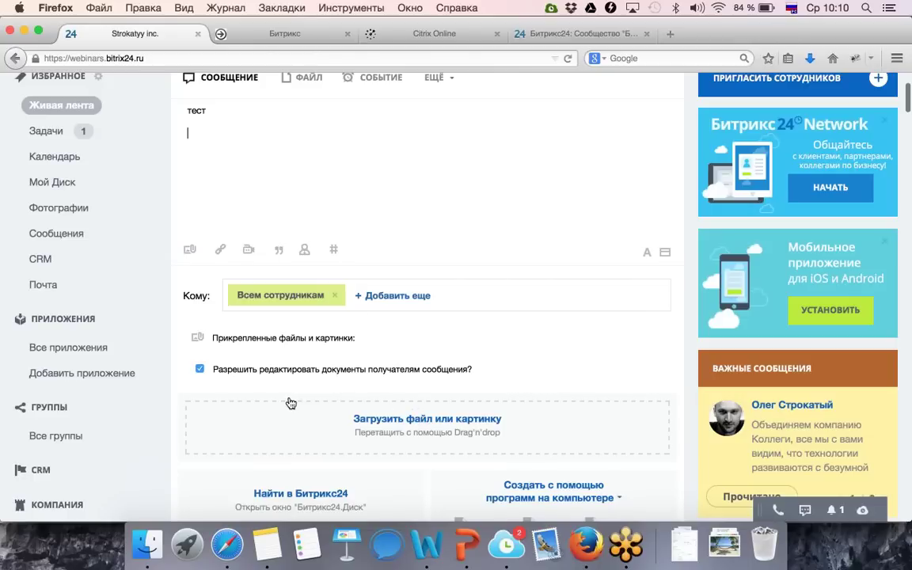
# Attach mango9.jpg from the desktop and remove it after the upload fails.
pyautogui.click(387, 446)
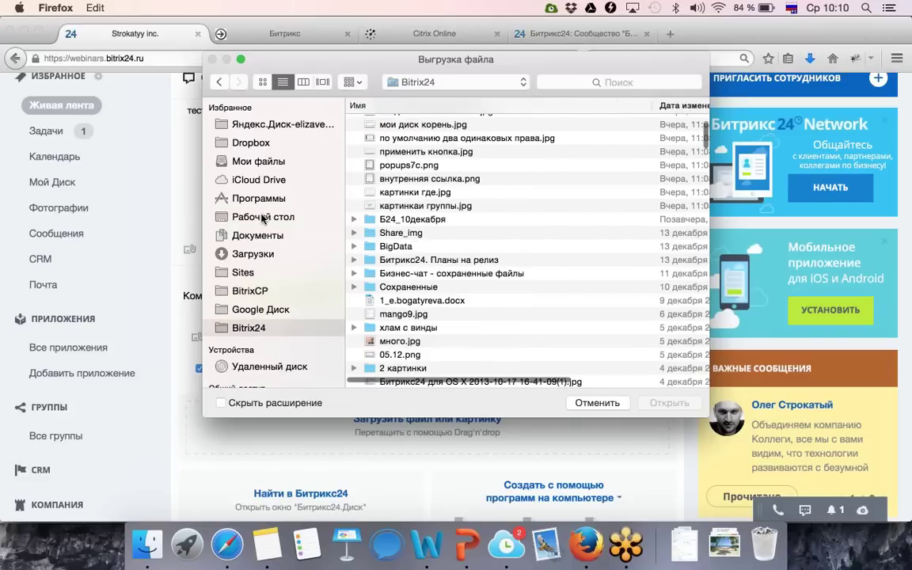
pyautogui.click(263, 217)
pyautogui.scroll(3, 396, 185)
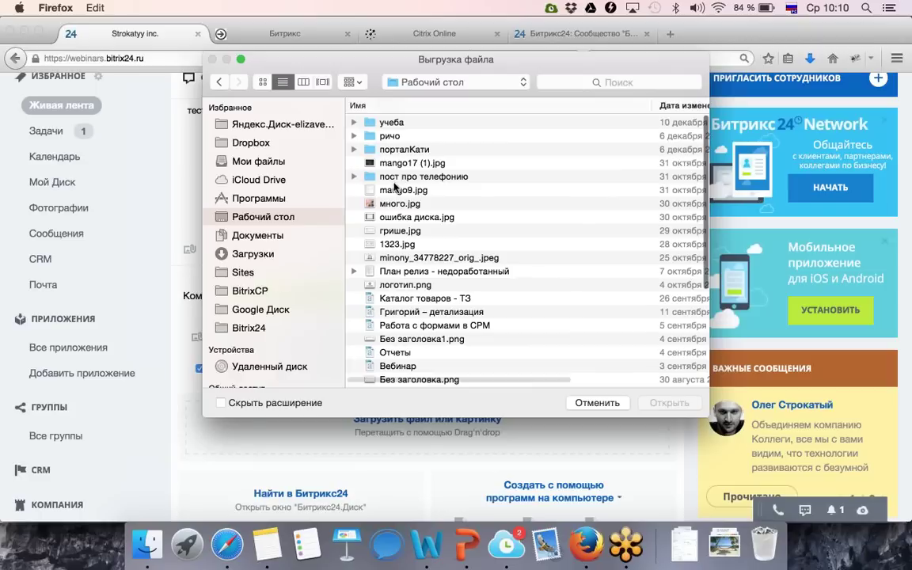
pyautogui.click(401, 190)
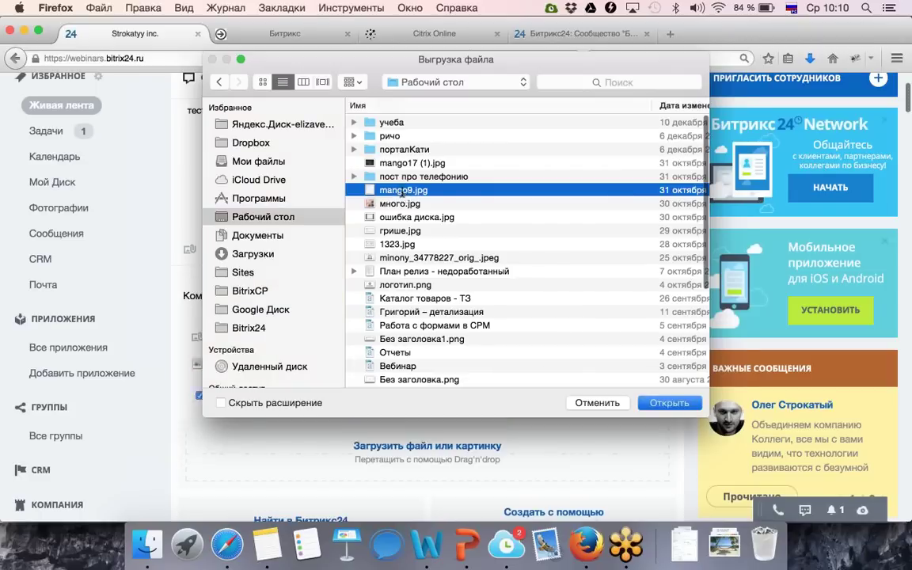
pyautogui.doubleClick(401, 190)
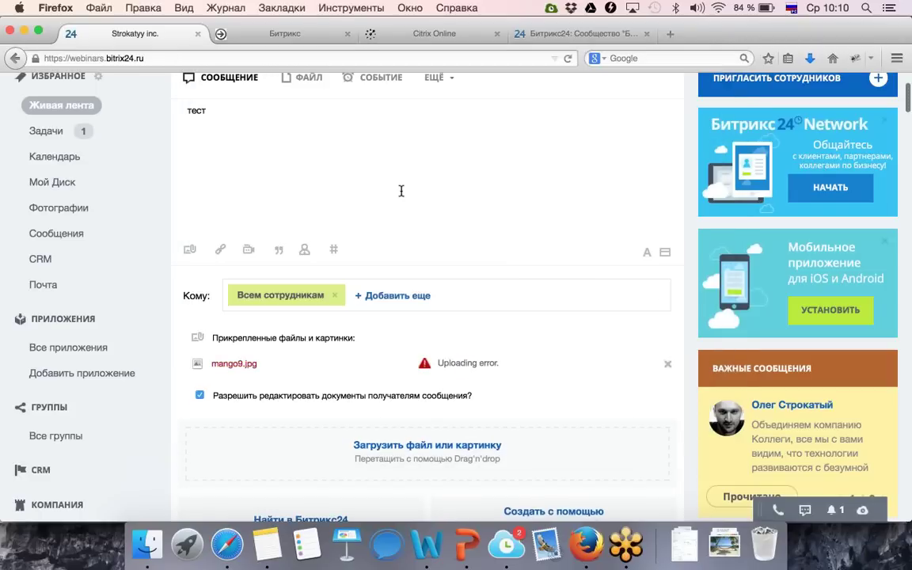
pyautogui.click(669, 368)
pyautogui.scroll(2, 580, 256)
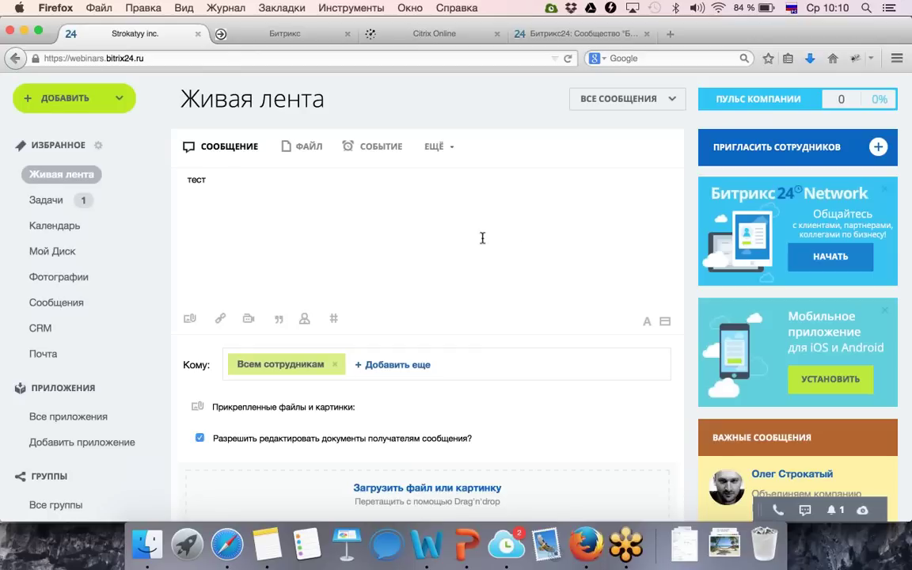
pyautogui.scroll(1, 377, 249)
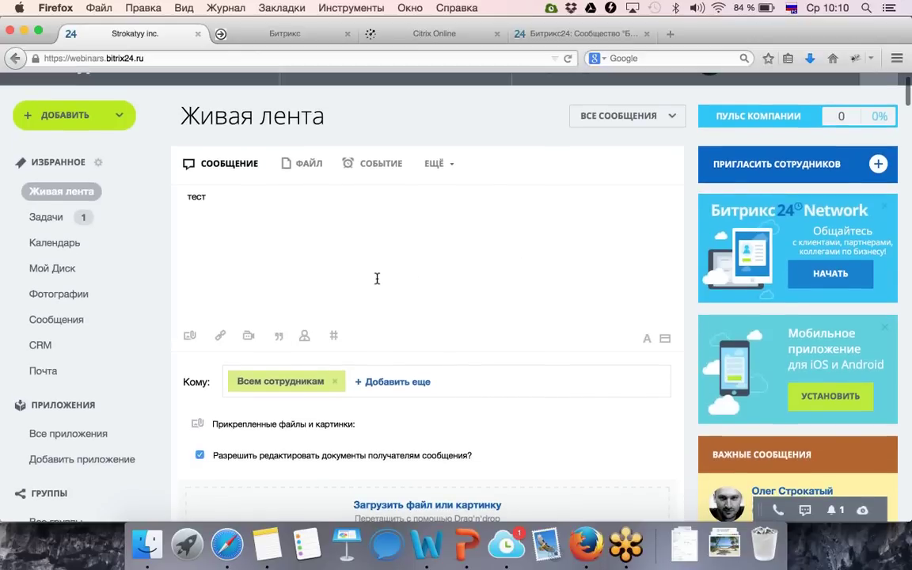
pyautogui.scroll(-5, 377, 278)
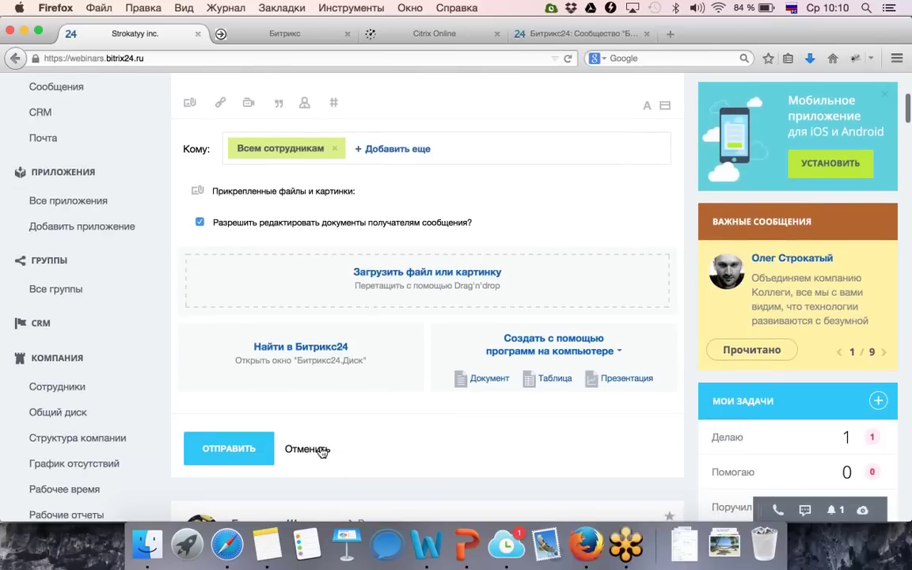
pyautogui.scroll(5, 320, 421)
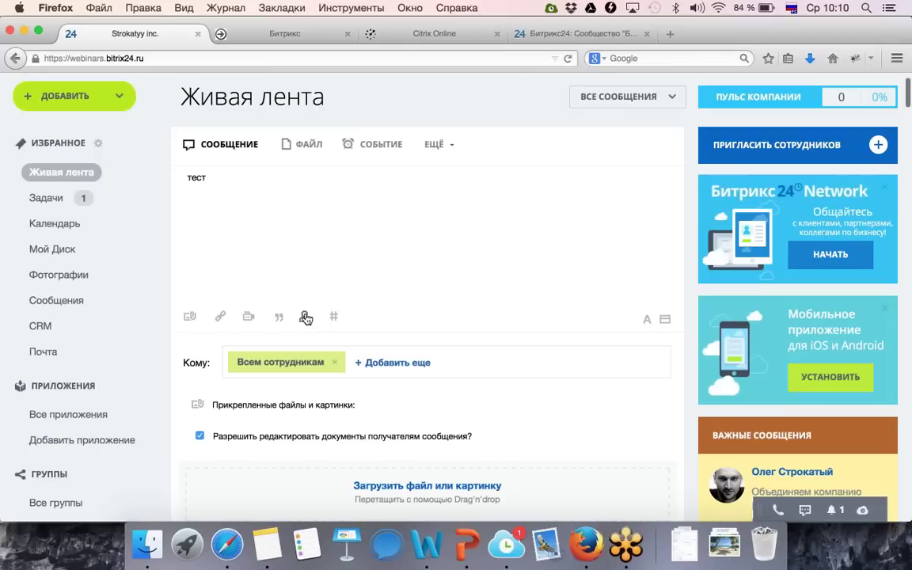
# Try adding a colleague mention to the draft using + and @.
pyautogui.click(306, 318)
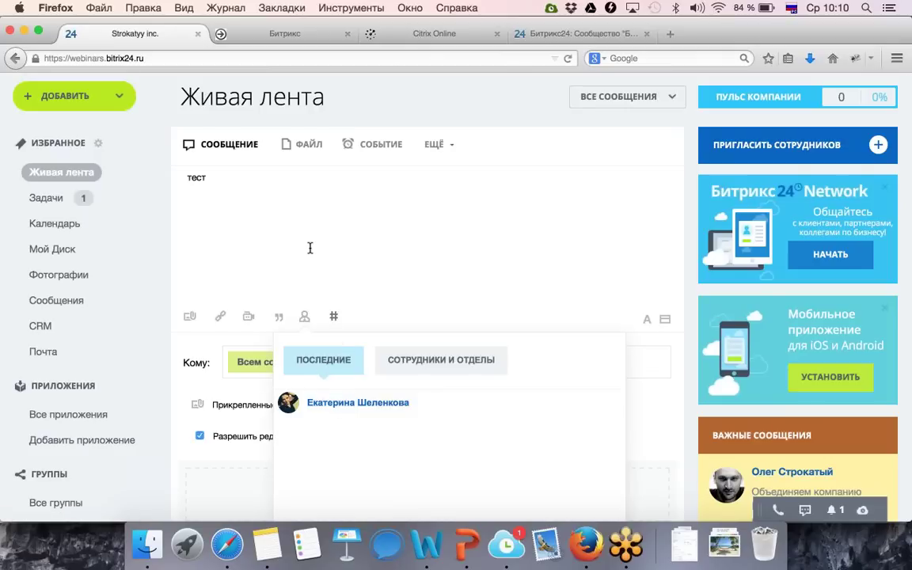
pyautogui.click(307, 208)
pyautogui.write('+')
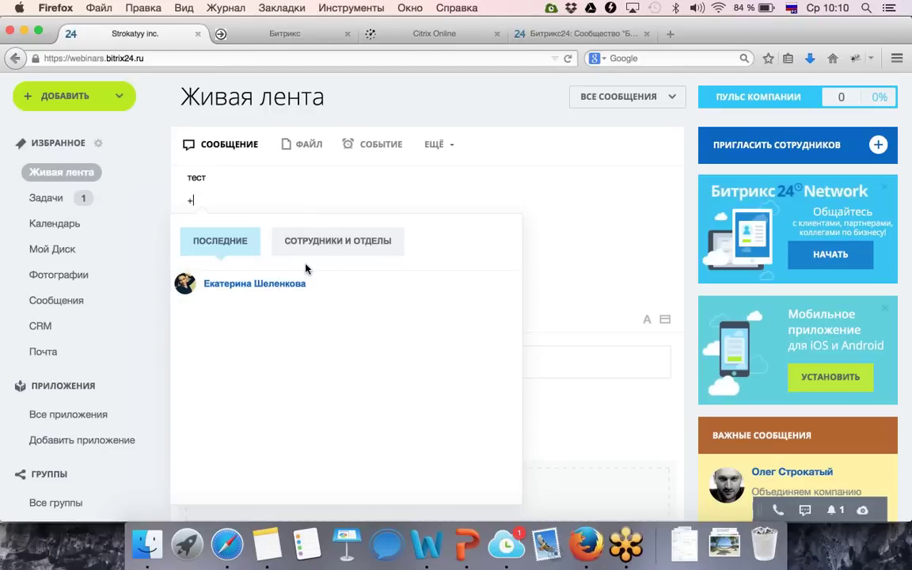
pyautogui.write('Екатериа')
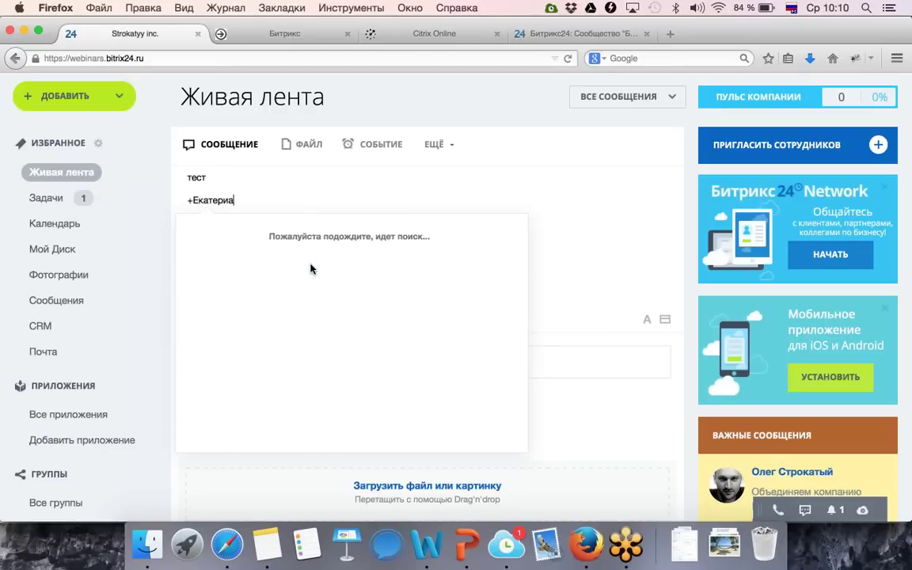
pyautogui.press('BackSpace')
pyautogui.press('BackSpace')
pyautogui.press('BackSpace')
pyautogui.press('BackSpace')
pyautogui.press('BackSpace')
pyautogui.press('BackSpace')
pyautogui.press('BackSpace')
pyautogui.press('BackSpace')
pyautogui.press('BackSpace')
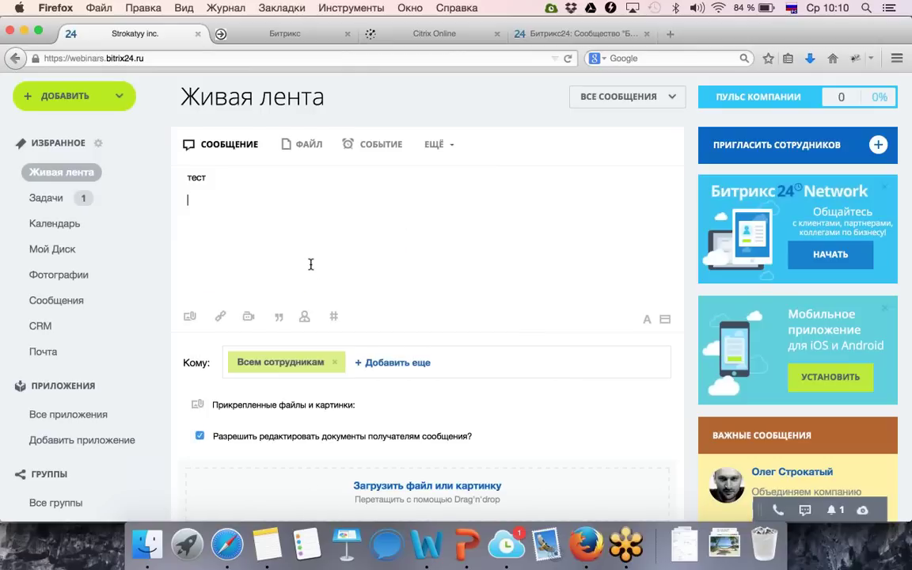
pyautogui.write('@')
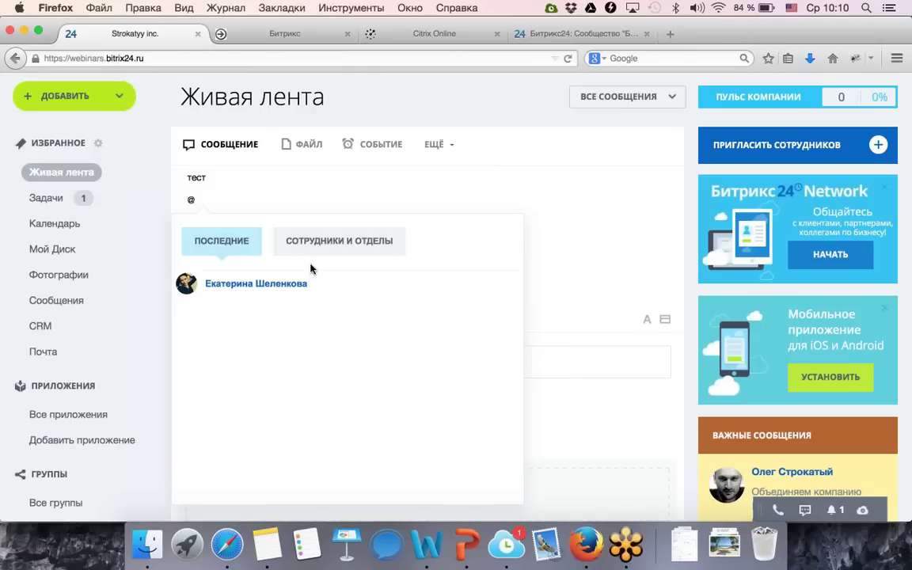
pyautogui.hotkey('ctrl', 'space')
# Delete all the draft text and cancel the message.
pyautogui.press('BackSpace')
pyautogui.press('BackSpace')
pyautogui.press('BackSpace')
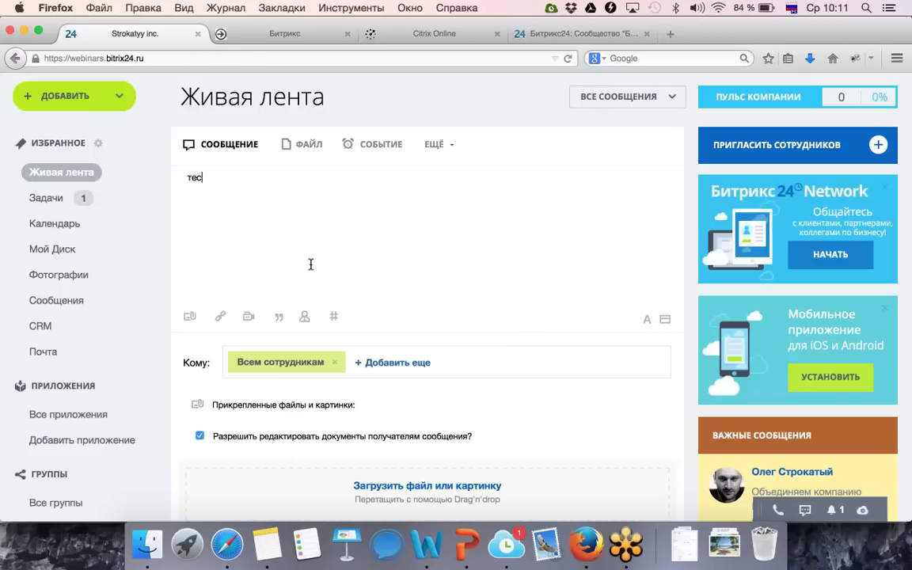
pyautogui.press('BackSpace')
pyautogui.press('BackSpace')
pyautogui.press('BackSpace')
pyautogui.scroll(-5, 341, 317)
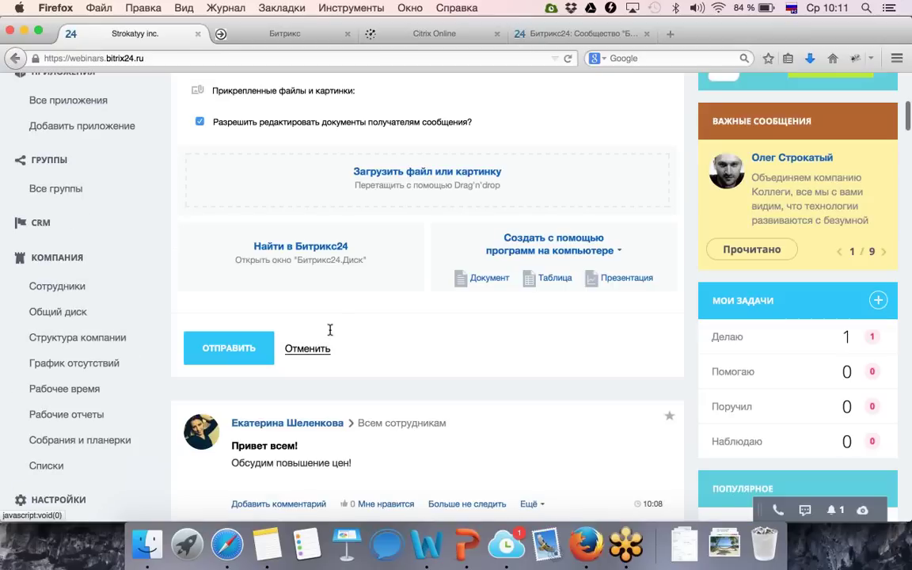
pyautogui.click(307, 348)
pyautogui.scroll(-3, 391, 263)
pyautogui.scroll(10, 392, 261)
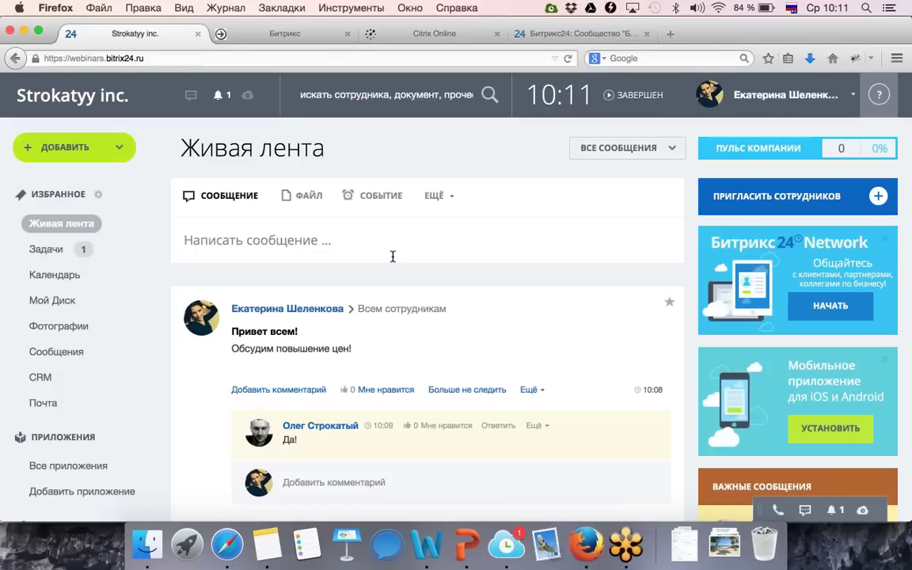
# Write an important message titled 'Важное название' with body 'Тест'.
pyautogui.click(439, 197)
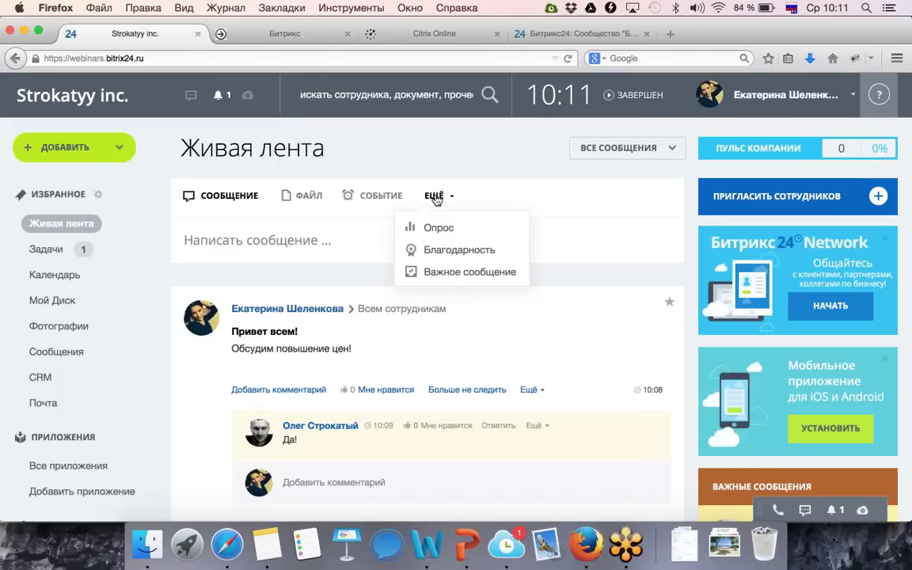
pyautogui.click(443, 268)
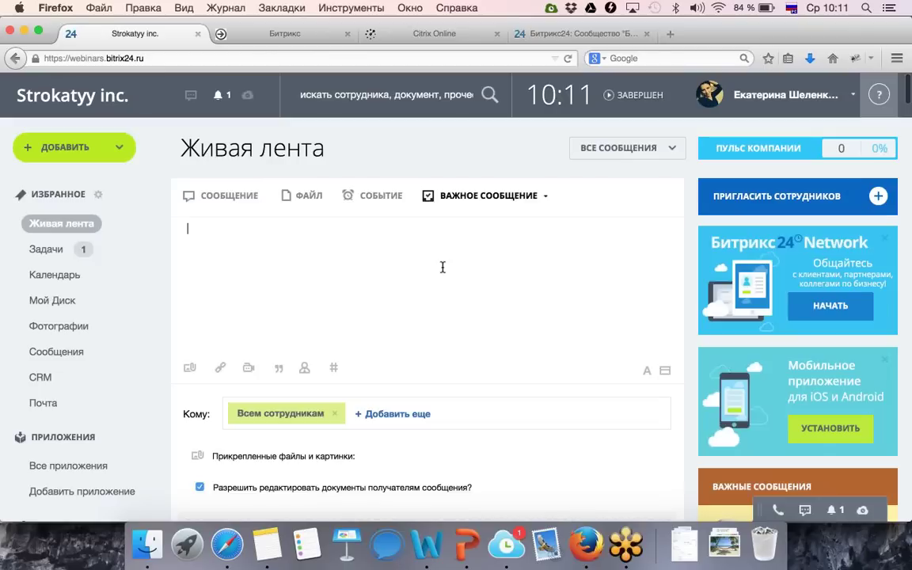
pyautogui.click(665, 371)
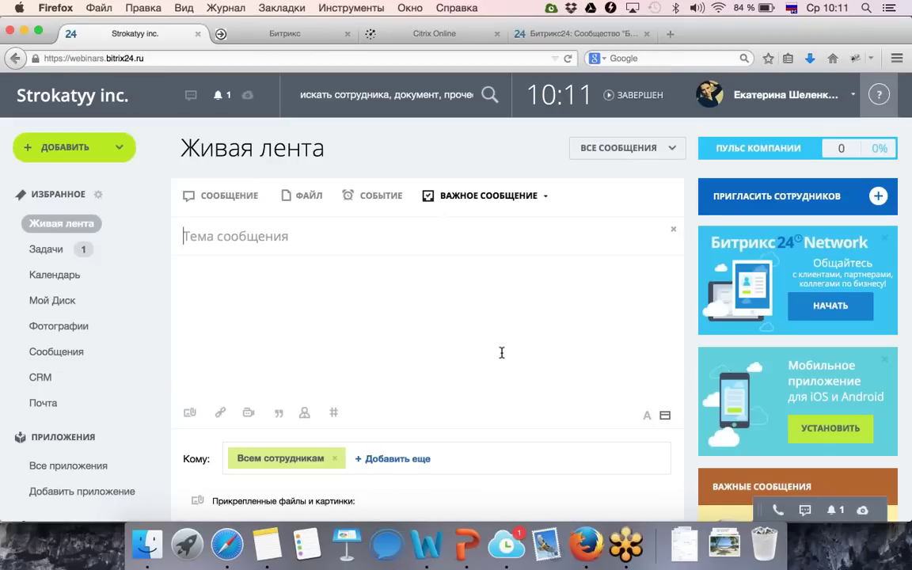
pyautogui.write('В')
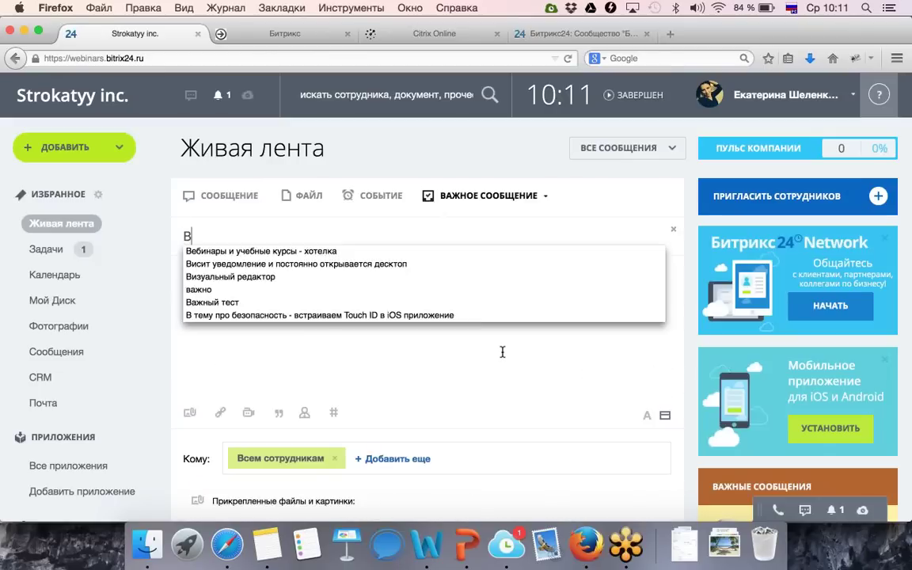
pyautogui.write('ажное название')
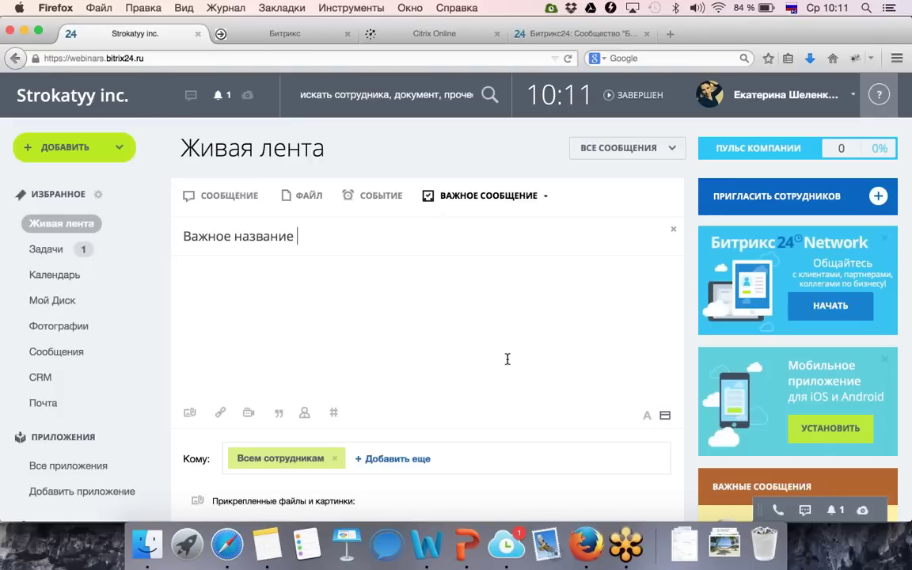
pyautogui.click(492, 322)
pyautogui.scroll(-3, 417, 307)
pyautogui.write('Тест')
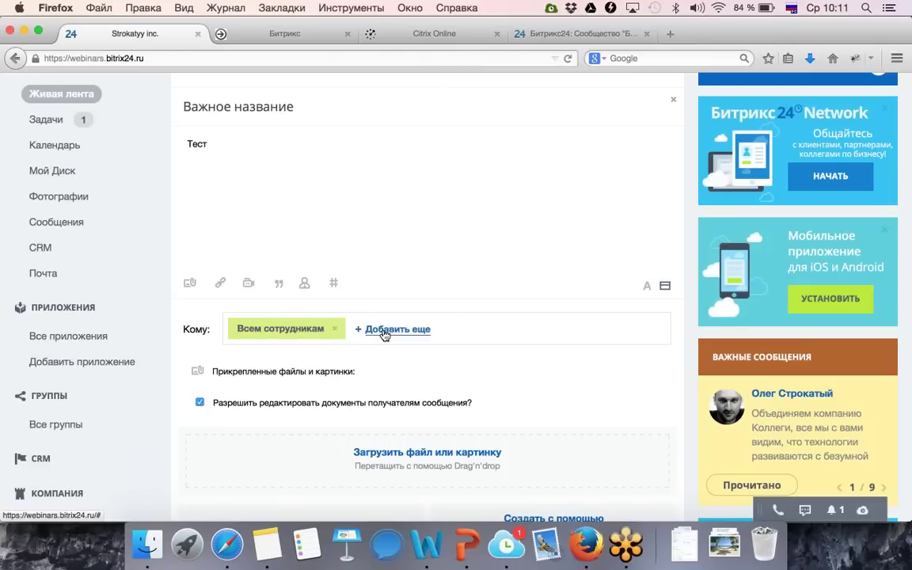
pyautogui.scroll(-2, 372, 193)
pyautogui.scroll(1, 334, 286)
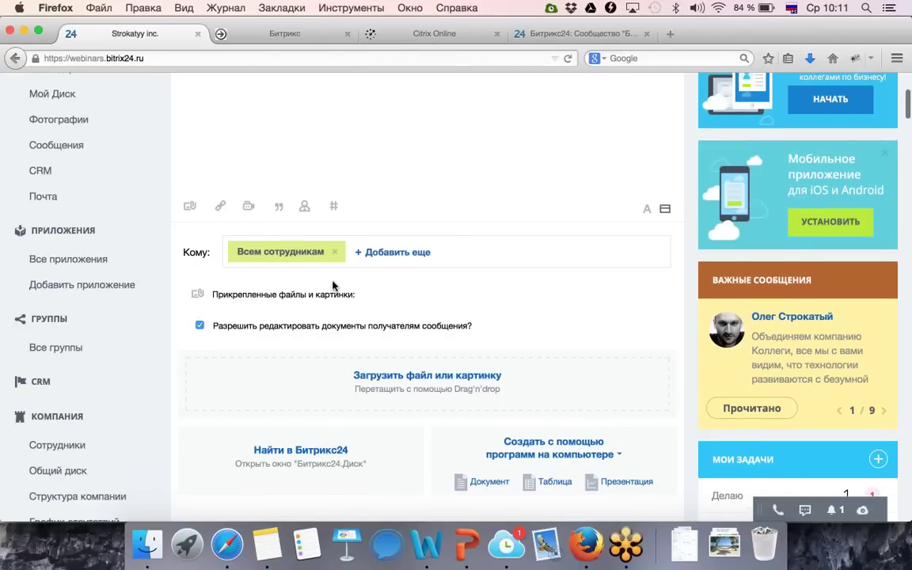
# Replace Всем сотрудникам with a found colleague and Отдел продаж as recipients, then send.
pyautogui.click(369, 252)
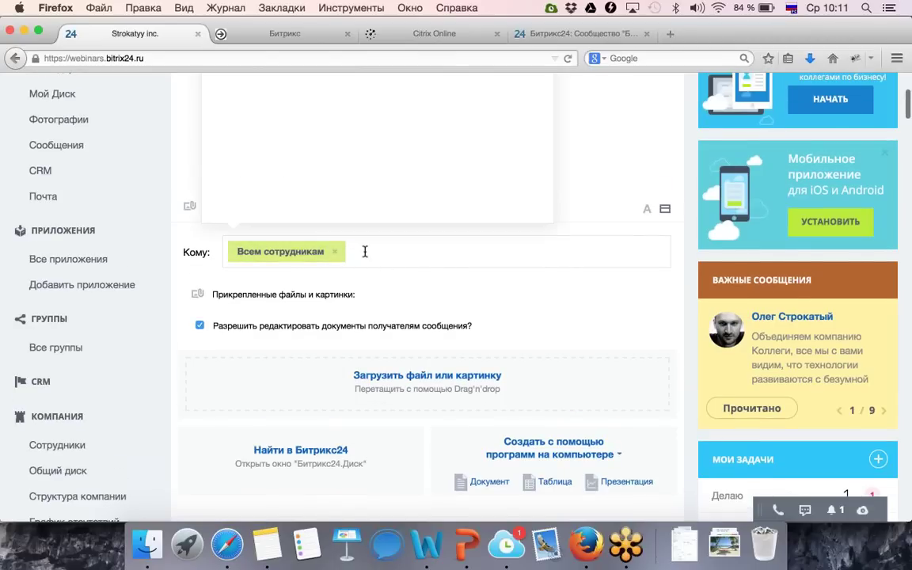
pyautogui.scroll(3, 365, 251)
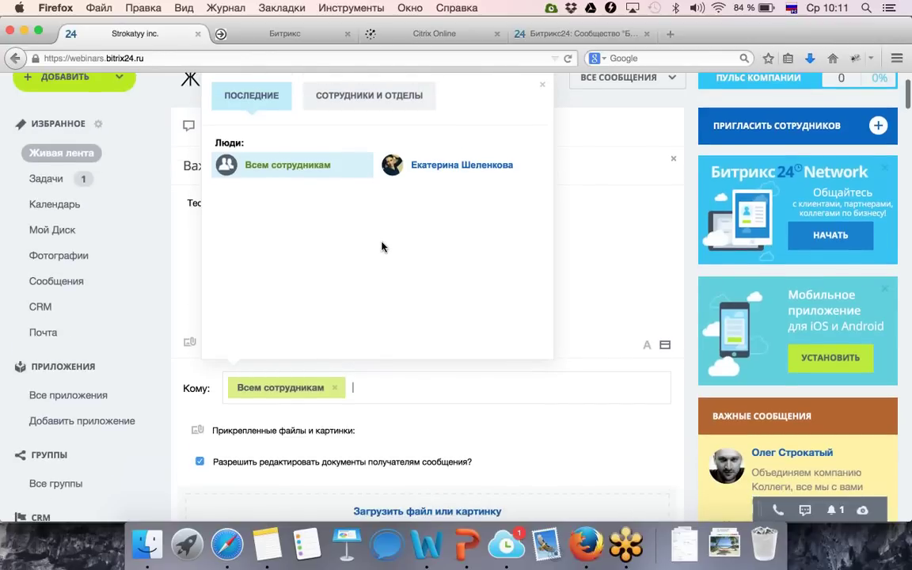
pyautogui.write('Строкат')
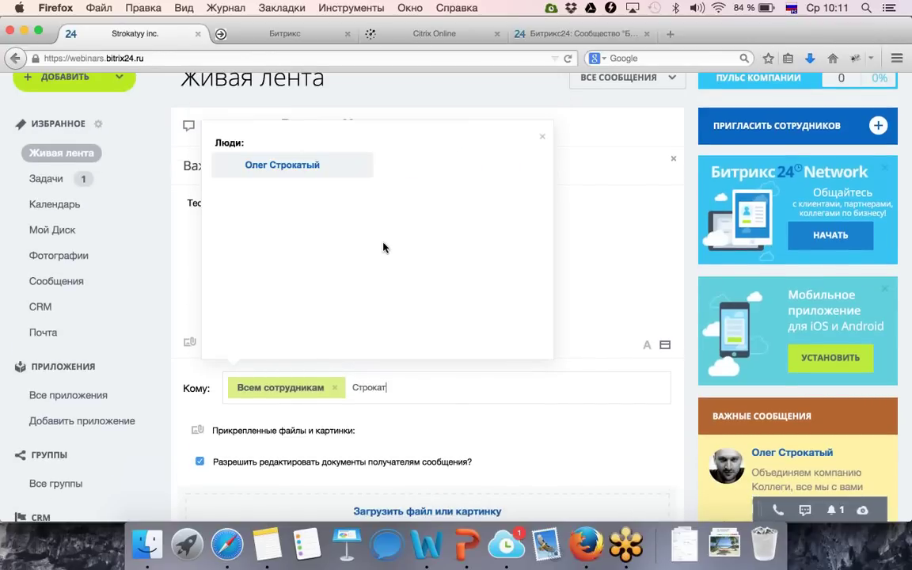
pyautogui.click(311, 175)
pyautogui.scroll(-5, 334, 304)
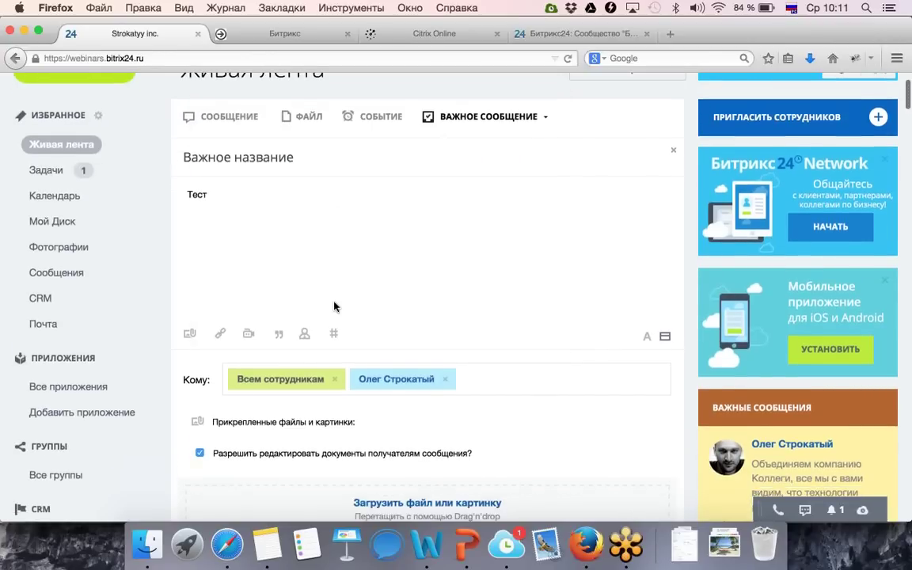
pyautogui.click(336, 189)
pyautogui.scroll(-4, 237, 380)
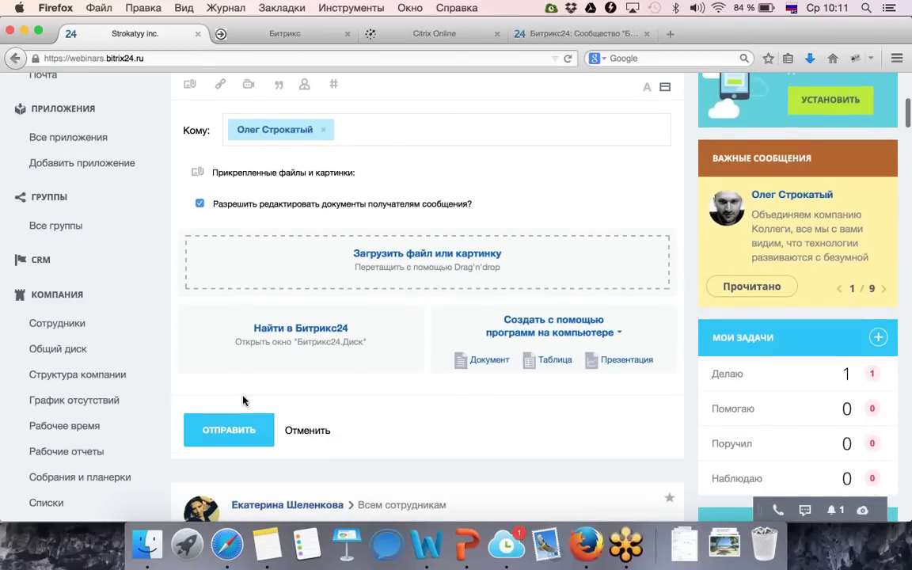
pyautogui.scroll(2, 228, 348)
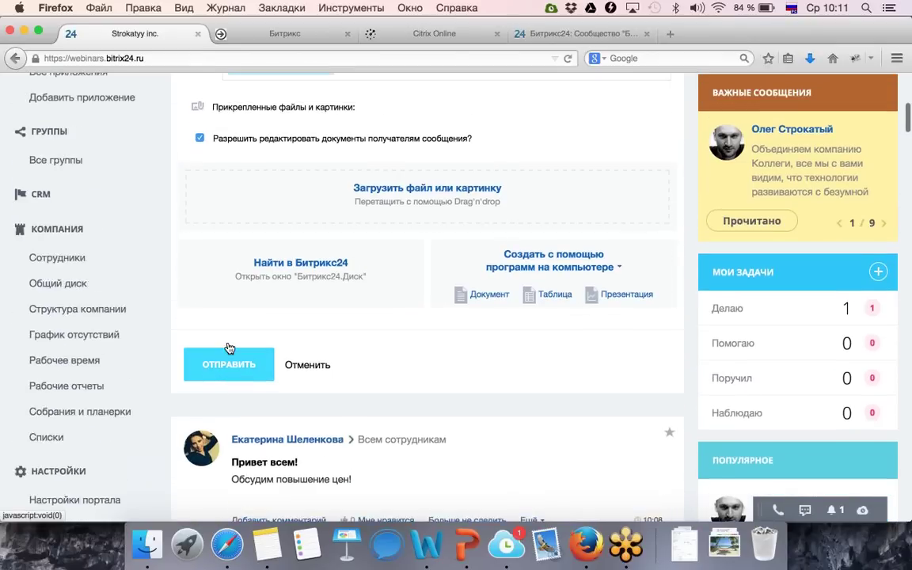
pyautogui.click(363, 112)
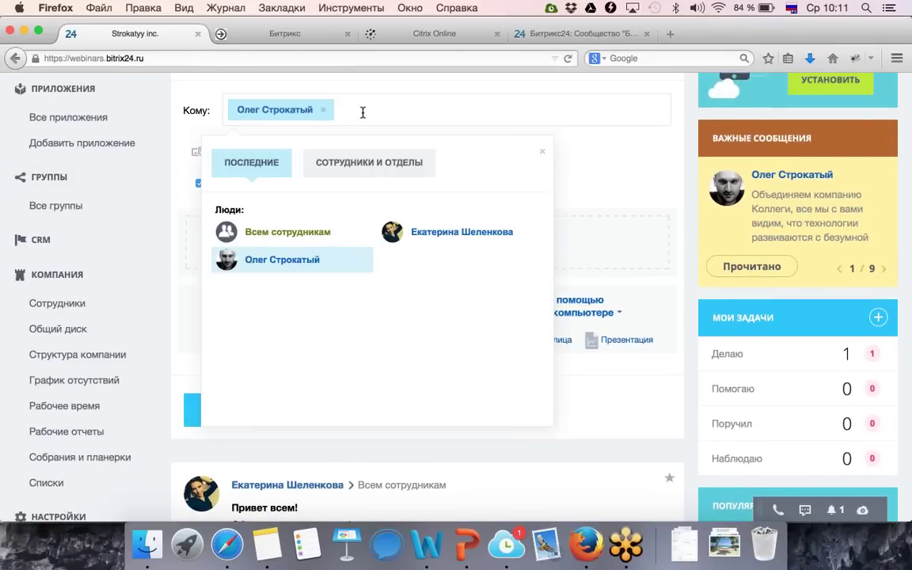
pyautogui.write('отдел')
pyautogui.click(421, 186)
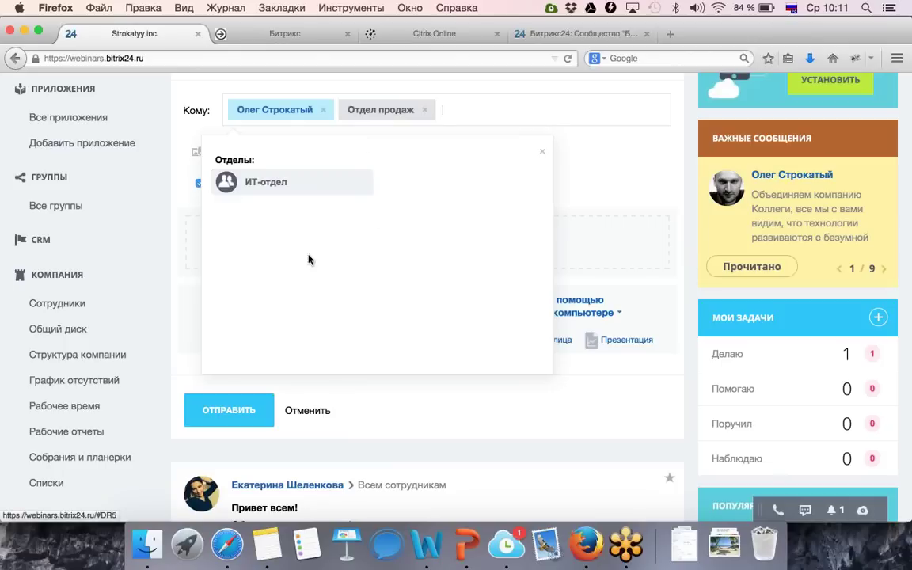
pyautogui.click(542, 151)
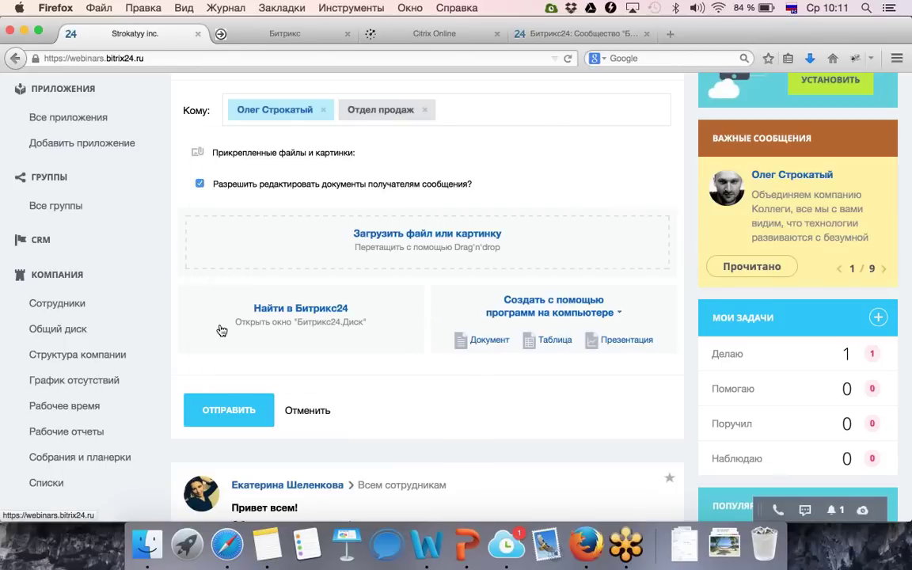
pyautogui.click(226, 409)
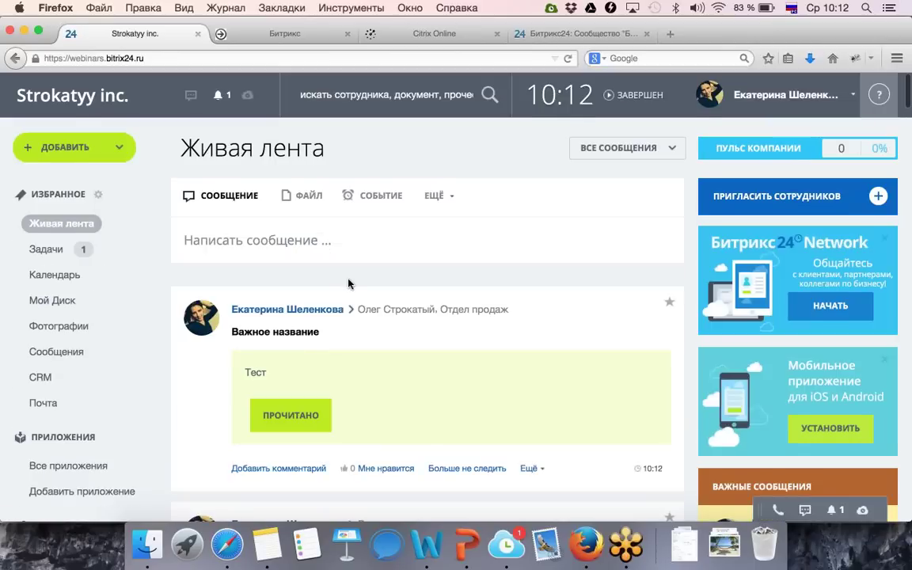
# Page through the Важные сообщения widget and mark 'Важное название' as Прочитано.
pyautogui.scroll(-1, 349, 283)
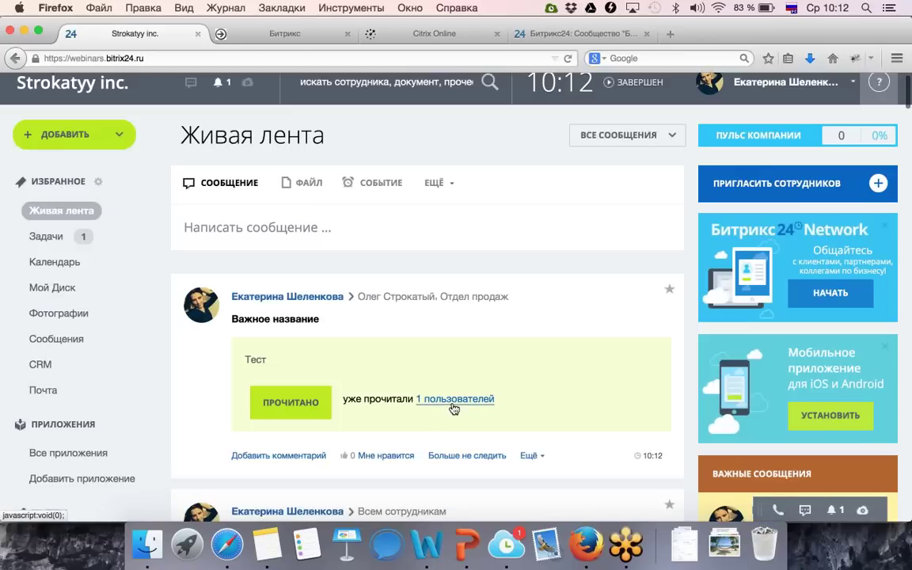
pyautogui.moveTo(454, 408)
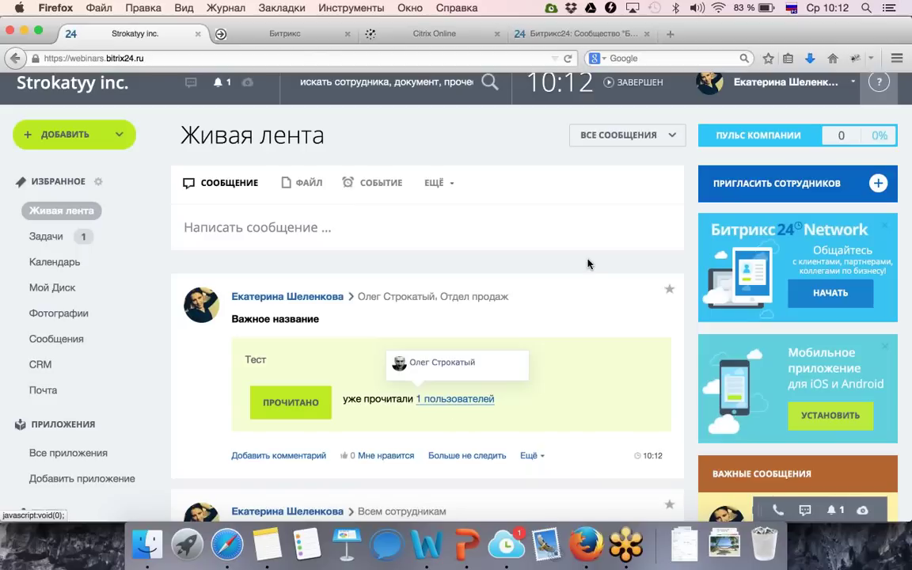
pyautogui.scroll(-3, 590, 263)
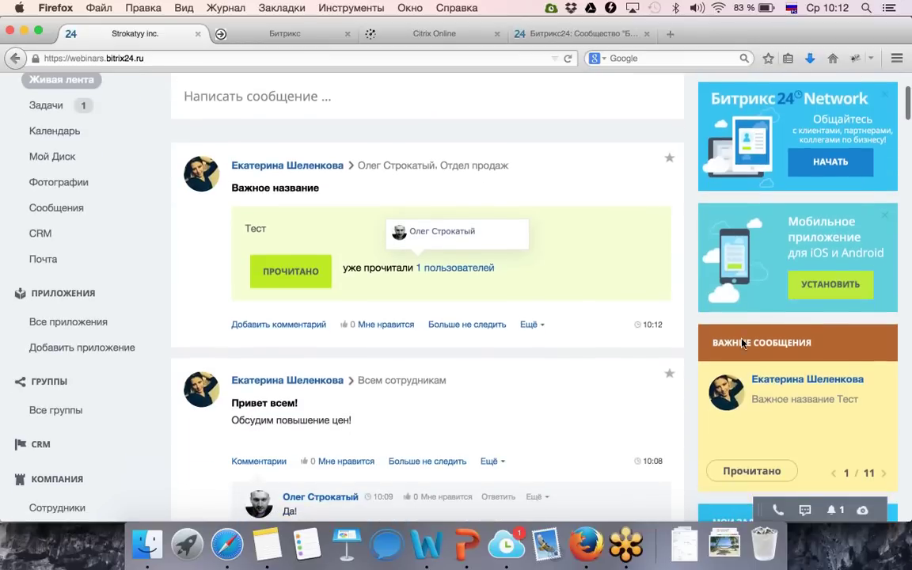
pyautogui.scroll(-1, 767, 379)
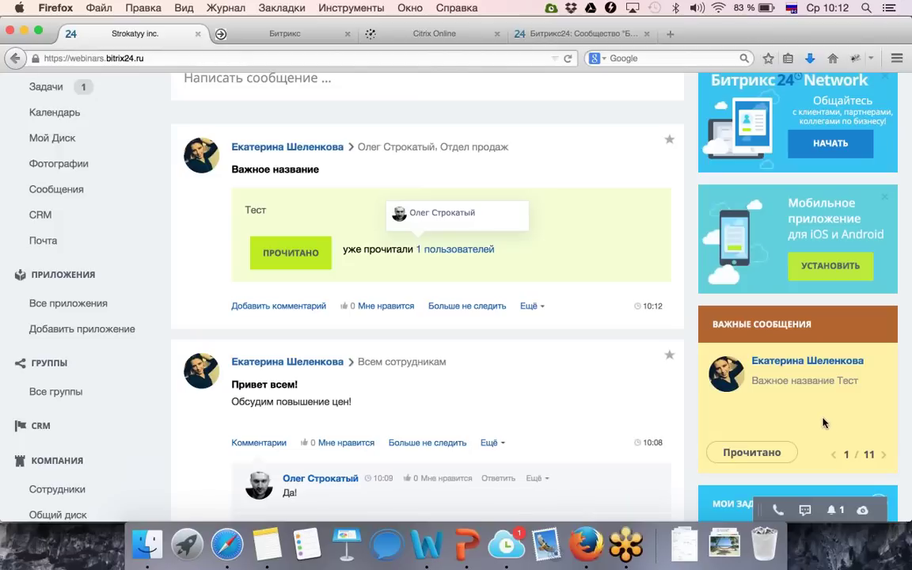
pyautogui.click(838, 457)
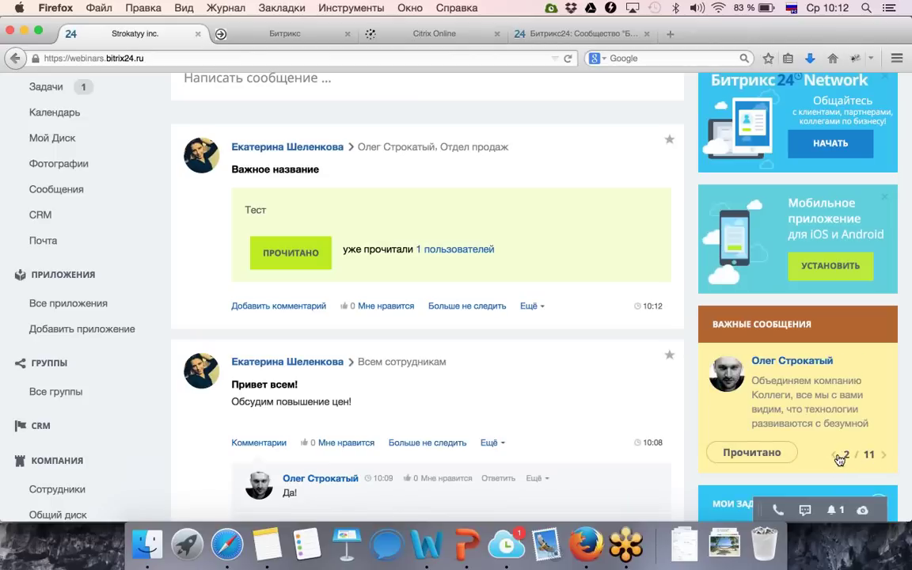
pyautogui.click(837, 458)
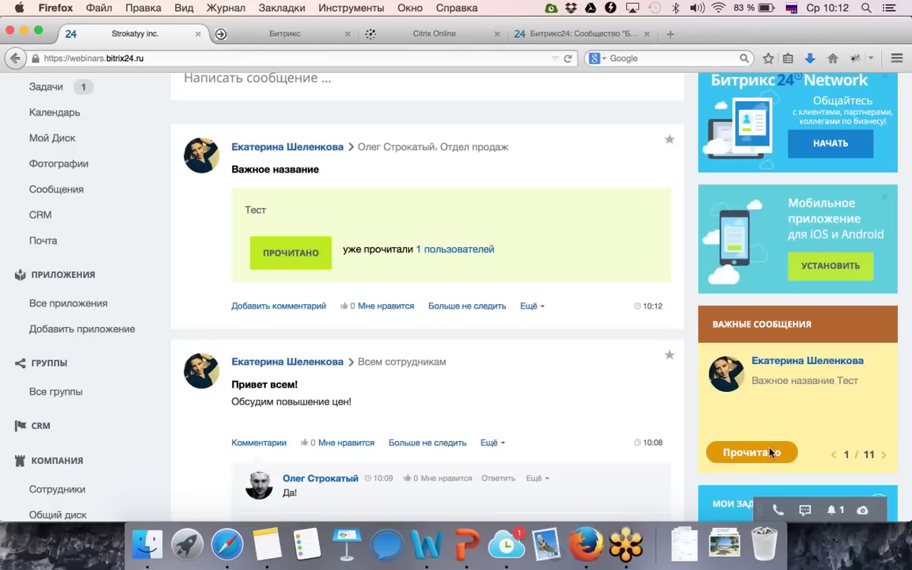
pyautogui.click(770, 451)
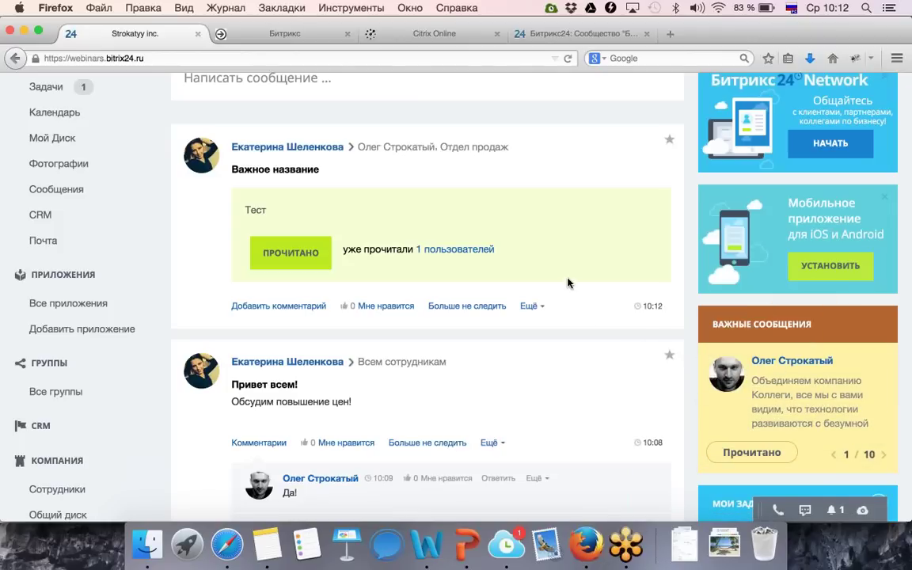
pyautogui.scroll(5, 570, 287)
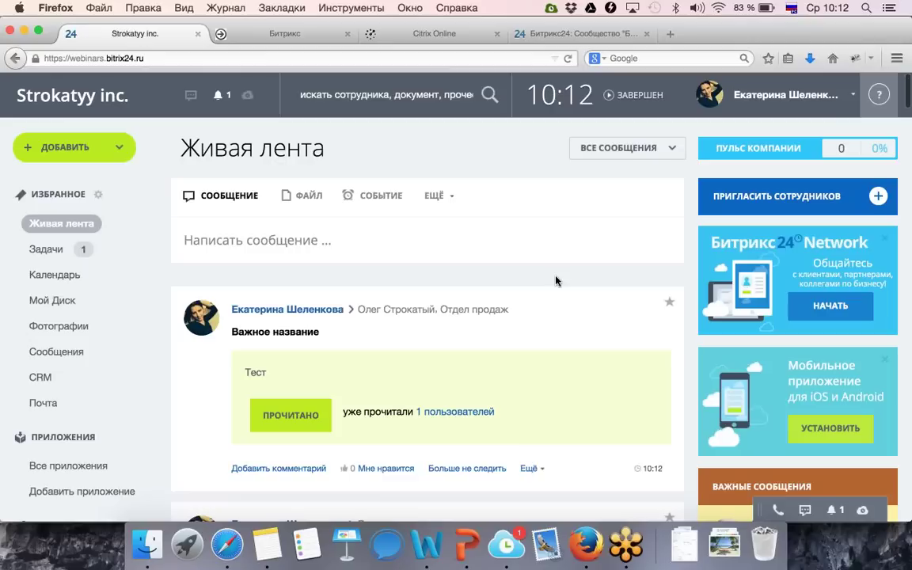
# Start a poll post titled 'Повышение цен' with the question 'Повышаем цены или нет?'.
pyautogui.click(436, 196)
pyautogui.click(442, 227)
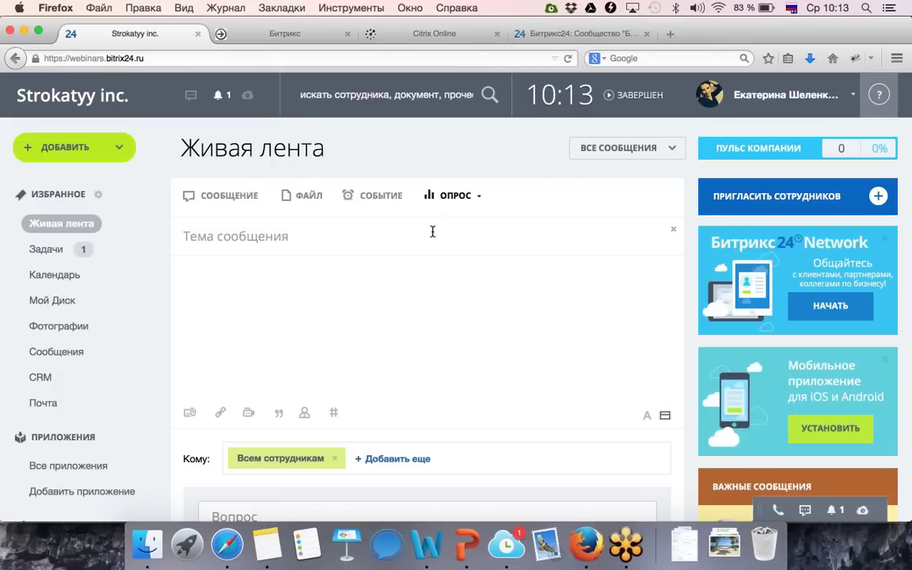
pyautogui.write('Повышение цен')
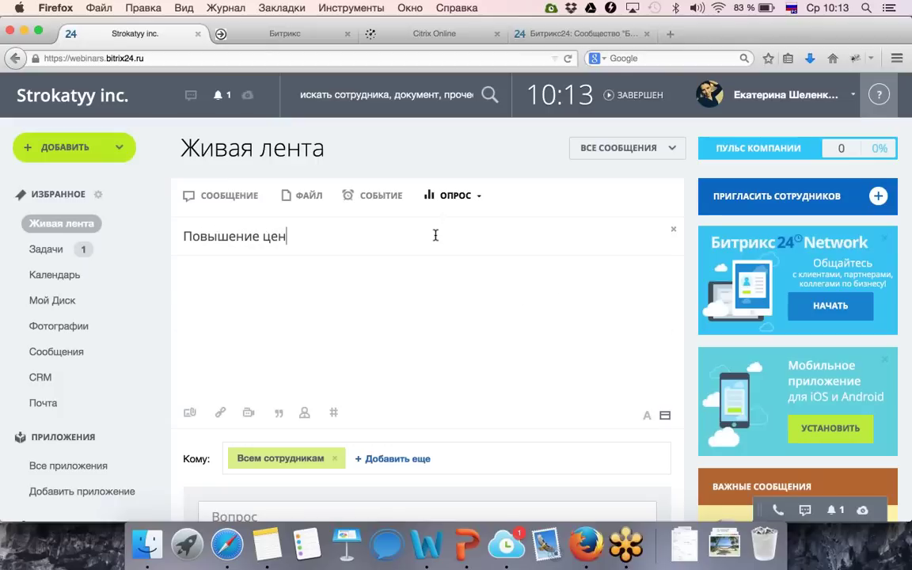
pyautogui.scroll(-2, 464, 277)
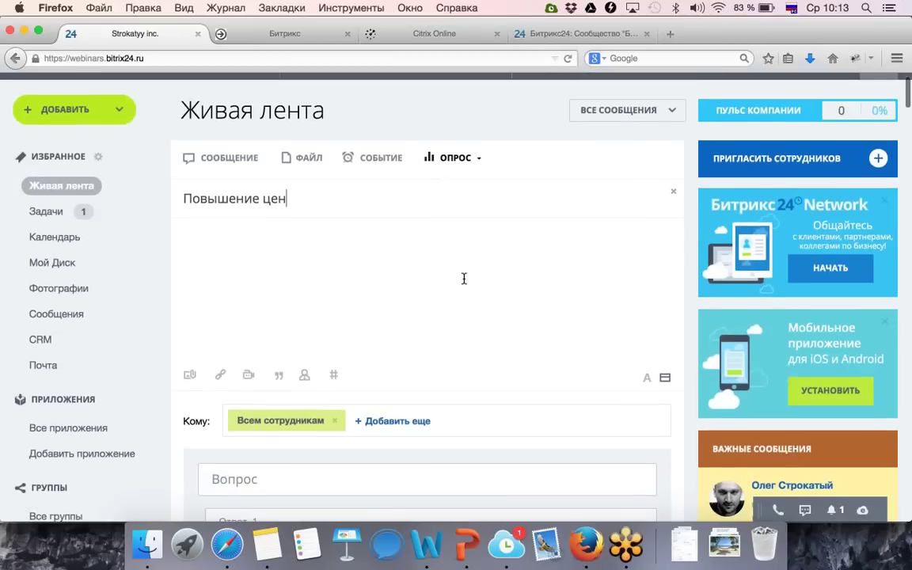
pyautogui.scroll(-2, 464, 278)
pyautogui.click(338, 424)
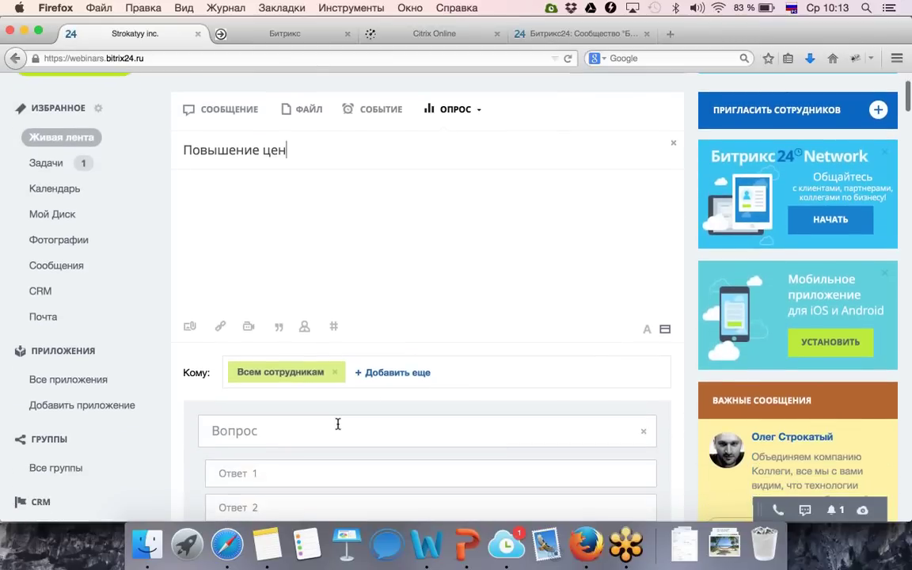
pyautogui.write('Повы')
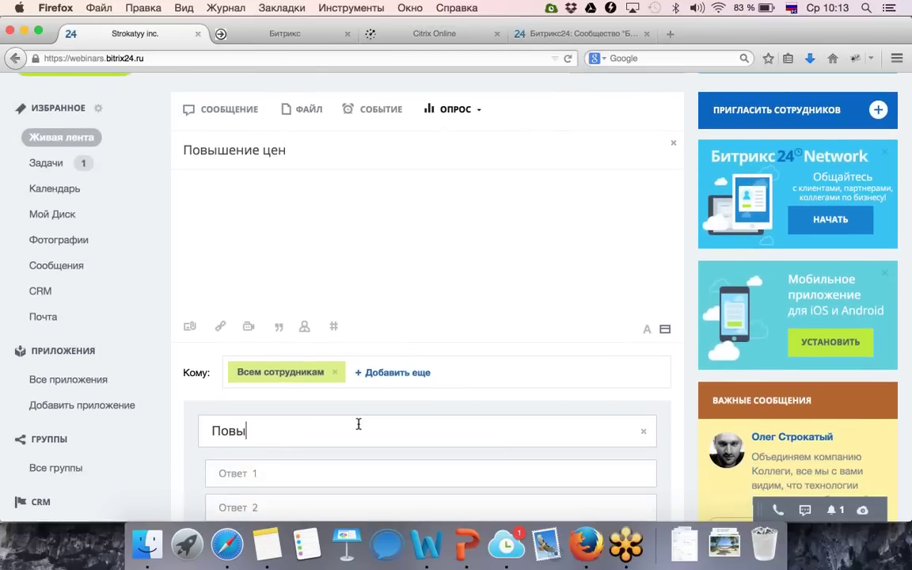
pyautogui.write('шаем цены или нет?')
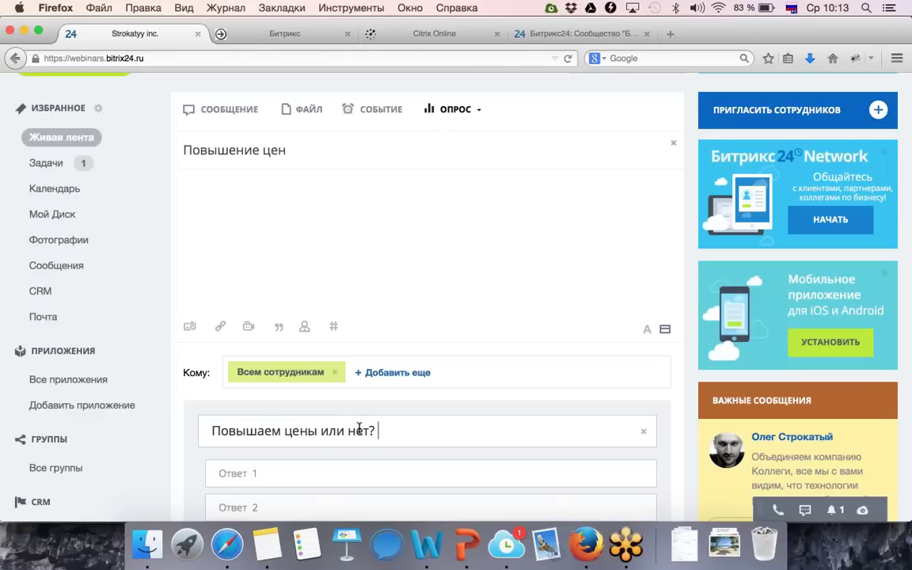
# Enter the poll answers Да, Нет and Не знаю.
pyautogui.scroll(-3, 367, 462)
pyautogui.click(265, 379)
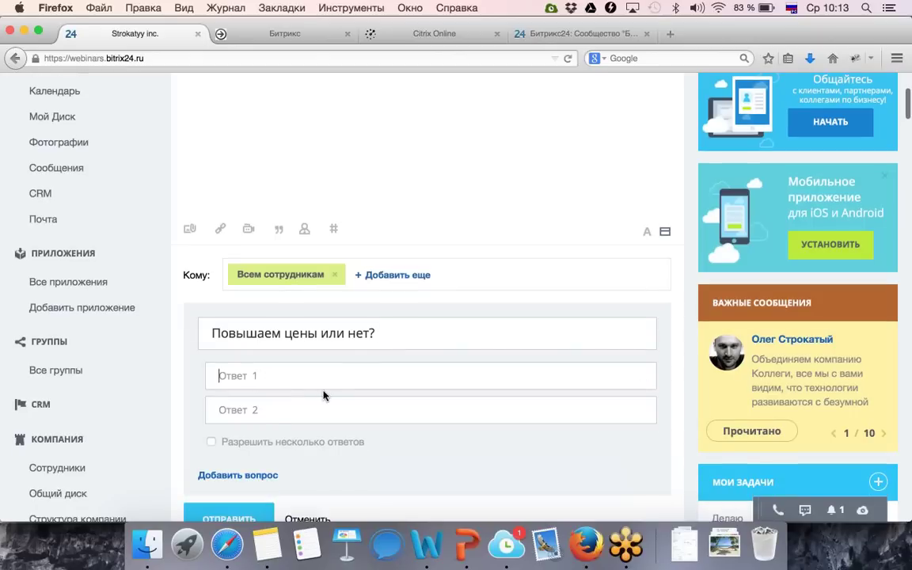
pyautogui.write('Д')
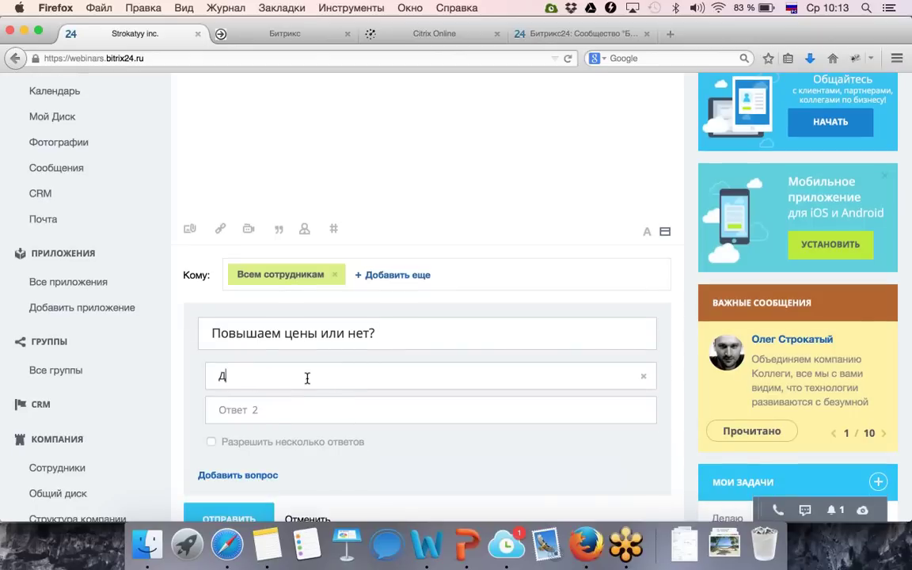
pyautogui.write('а')
pyautogui.click(307, 409)
pyautogui.write('Нет')
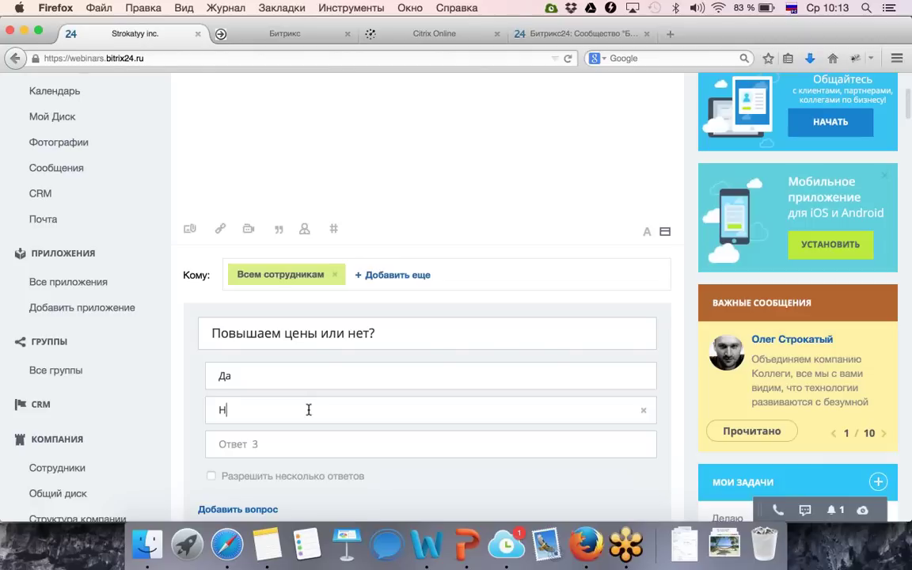
pyautogui.click(275, 443)
pyautogui.write('Не зна')
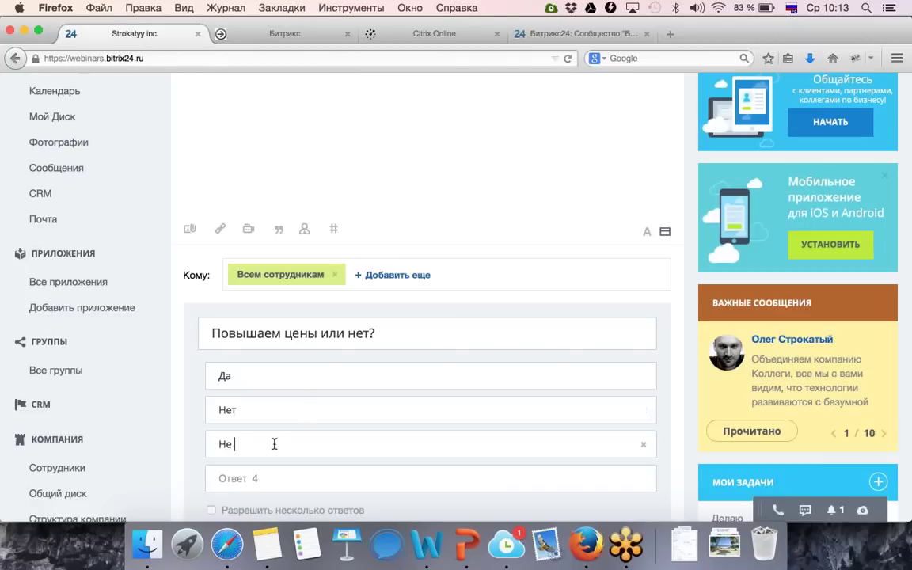
pyautogui.write('ю')
# Try sending the poll, then add the required message text 'Давайте решим!'.
pyautogui.scroll(-5, 263, 445)
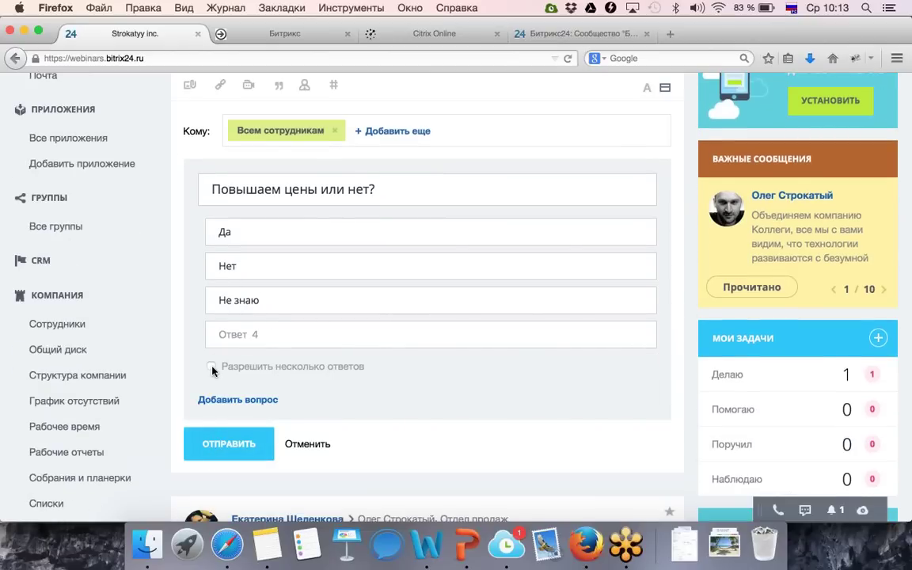
pyautogui.click(247, 455)
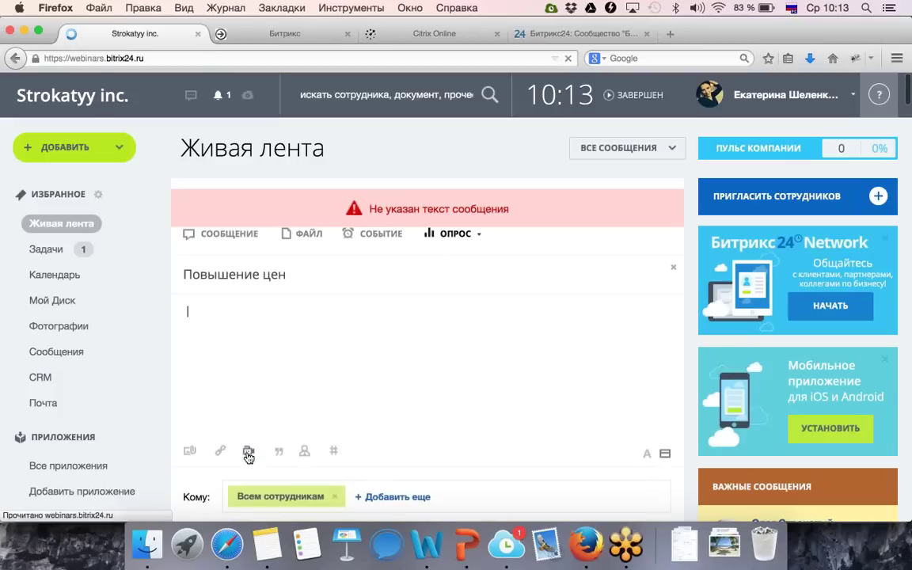
pyautogui.click(256, 402)
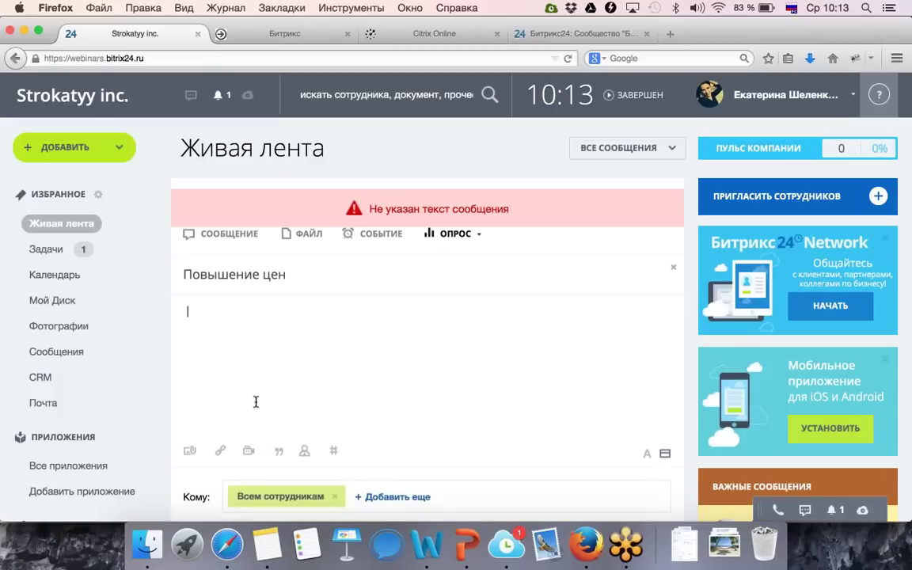
pyautogui.write('Давайте решим!')
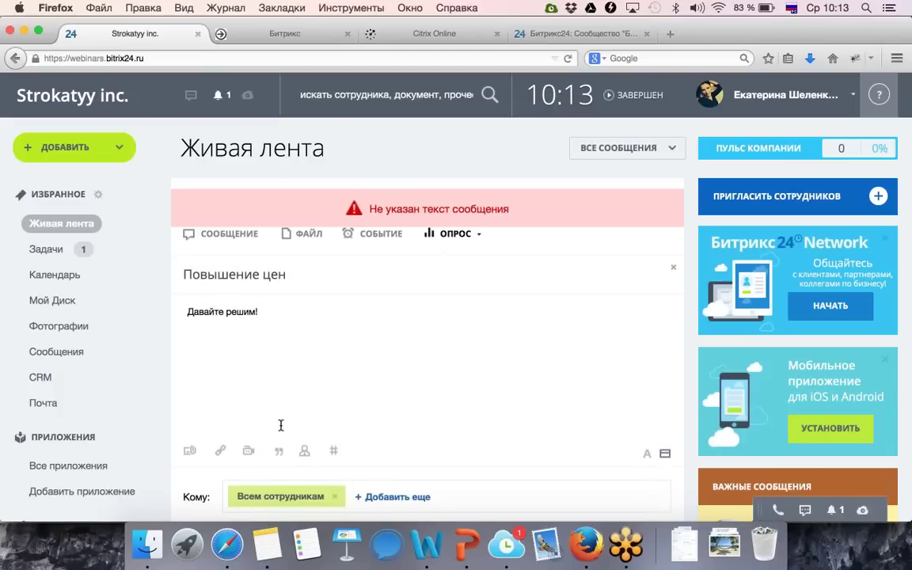
# Publish the 'Повышение цен' poll with its message text.
pyautogui.scroll(-5, 253, 411)
pyautogui.click(230, 396)
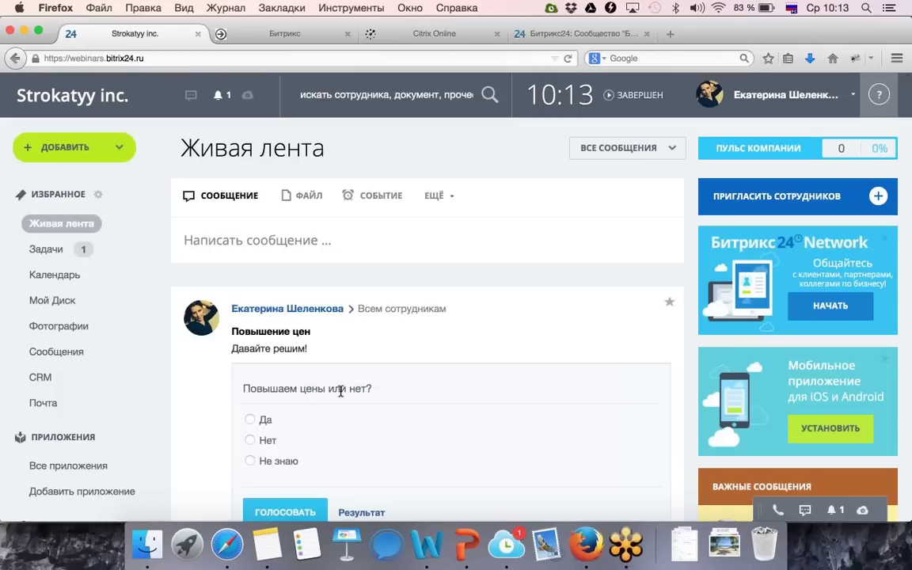
pyautogui.scroll(-1, 443, 468)
pyautogui.scroll(-3, 443, 468)
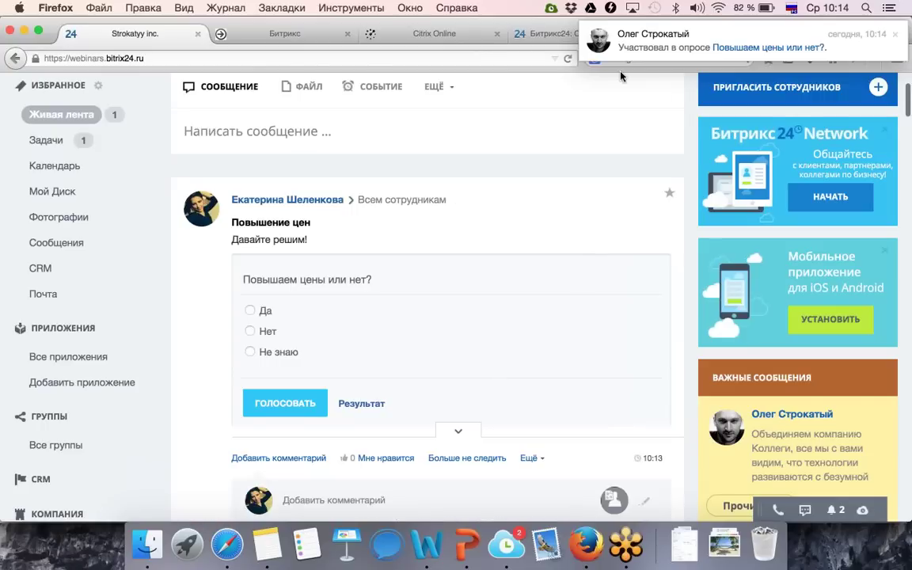
pyautogui.scroll(-2, 545, 204)
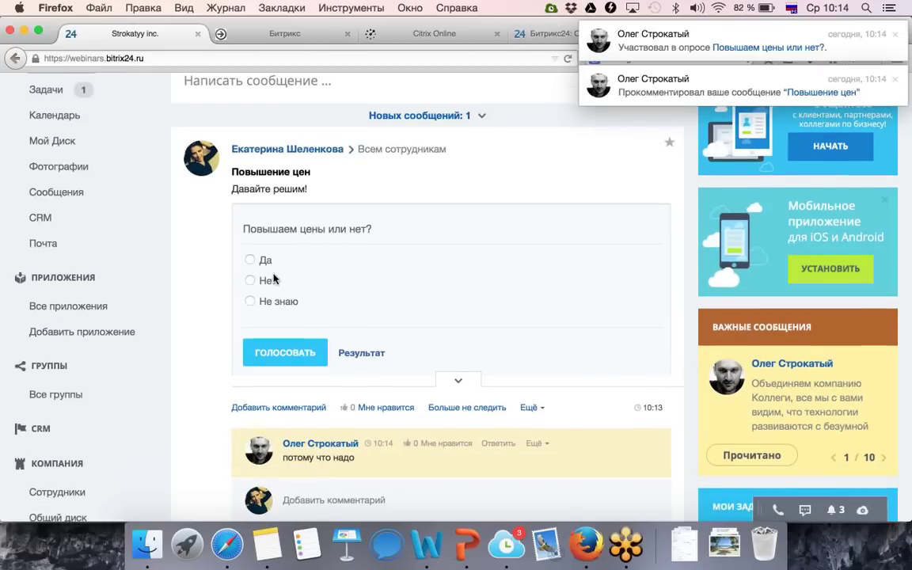
# Vote Да in the poll and return to the top of the feed.
pyautogui.click(250, 261)
pyautogui.click(298, 352)
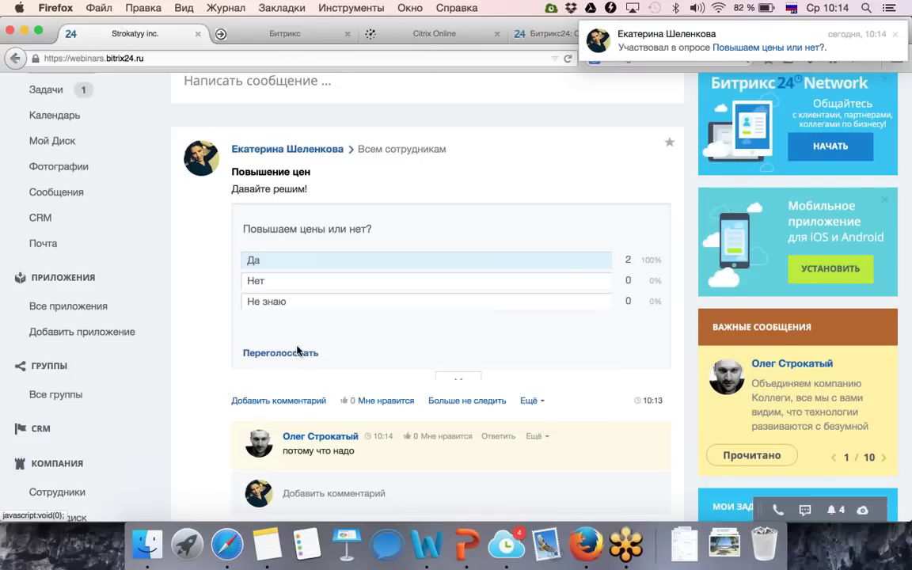
pyautogui.scroll(4, 299, 348)
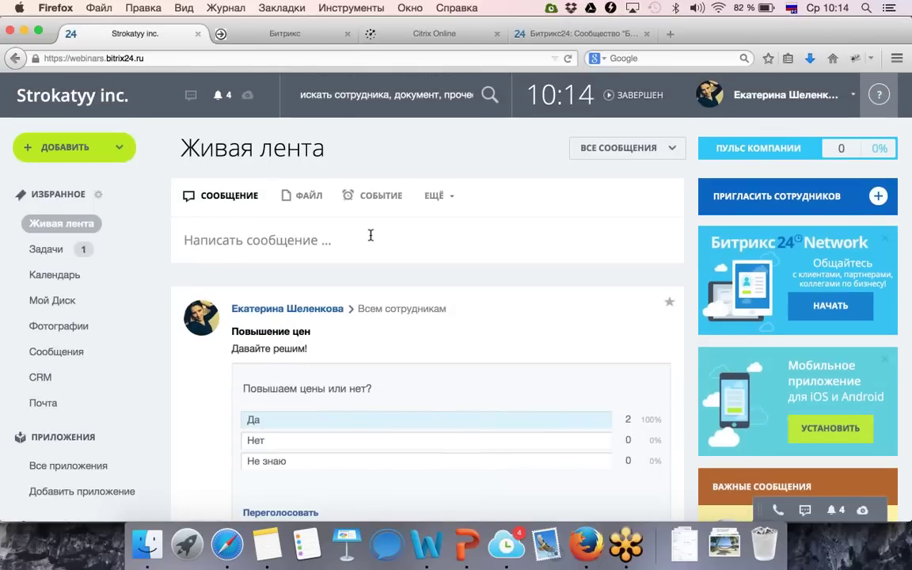
# Start a gratitude post titled 'За отличный вебинар!' with the text 'Спасибо коллеги!'.
pyautogui.click(438, 195)
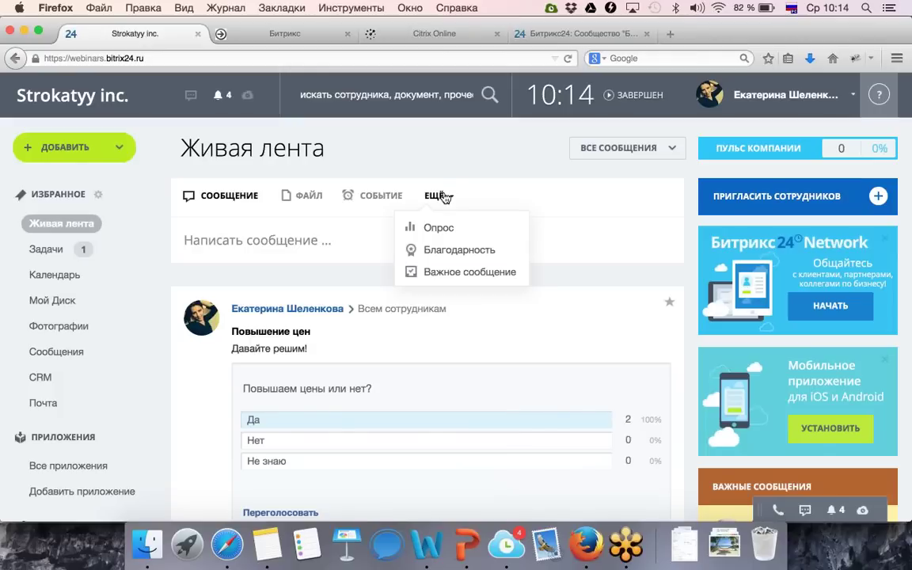
pyautogui.click(453, 250)
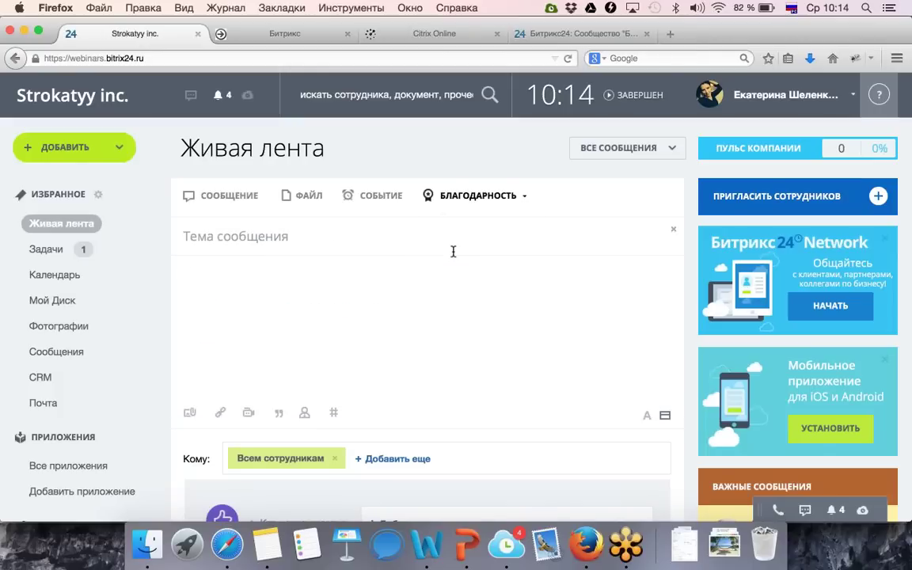
pyautogui.scroll(-1, 442, 297)
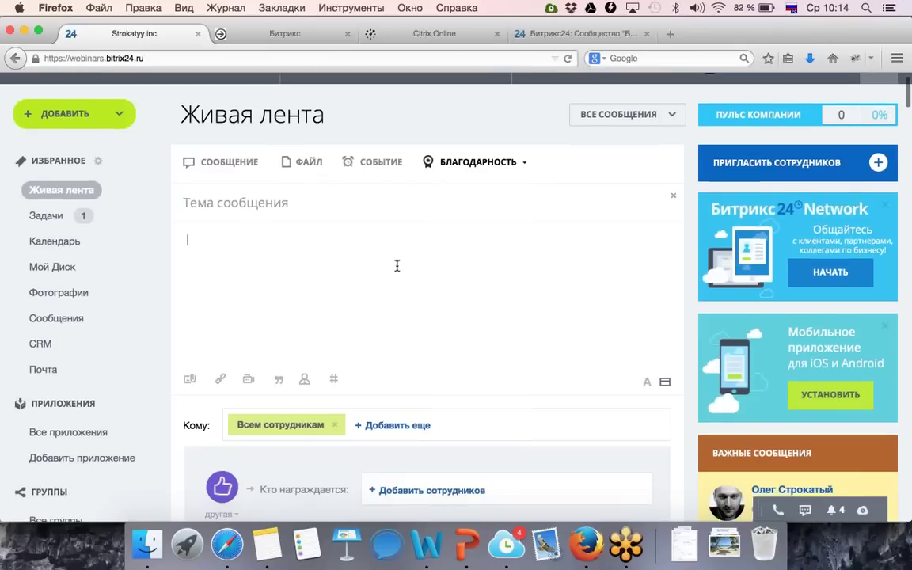
pyautogui.scroll(-1, 357, 234)
pyautogui.write('За отличны')
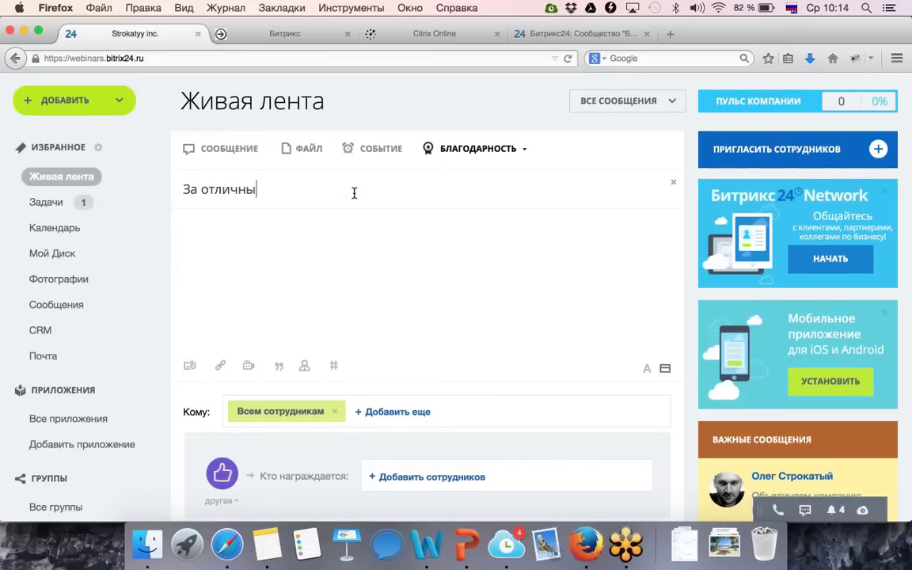
pyautogui.write('й вебинар!')
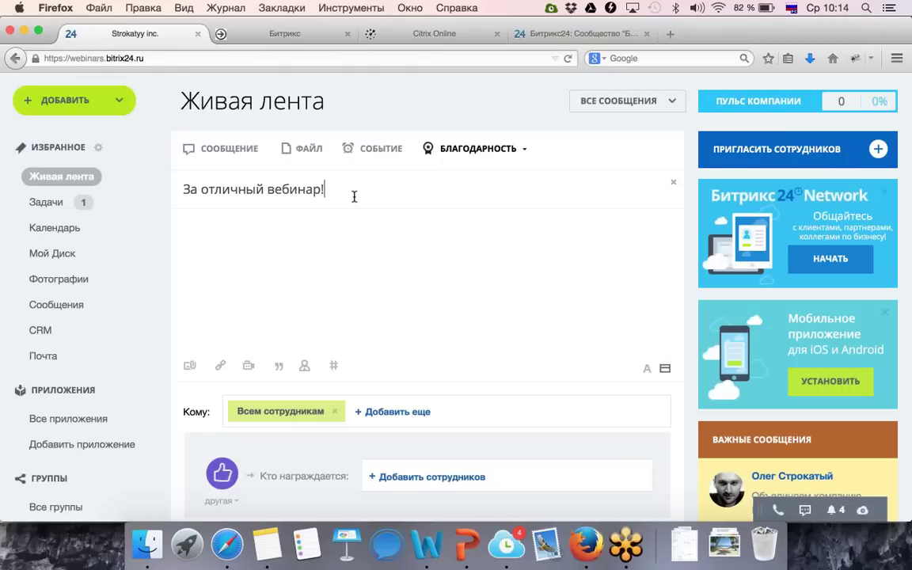
pyautogui.click(364, 232)
pyautogui.write('Спасибо коллеги!')
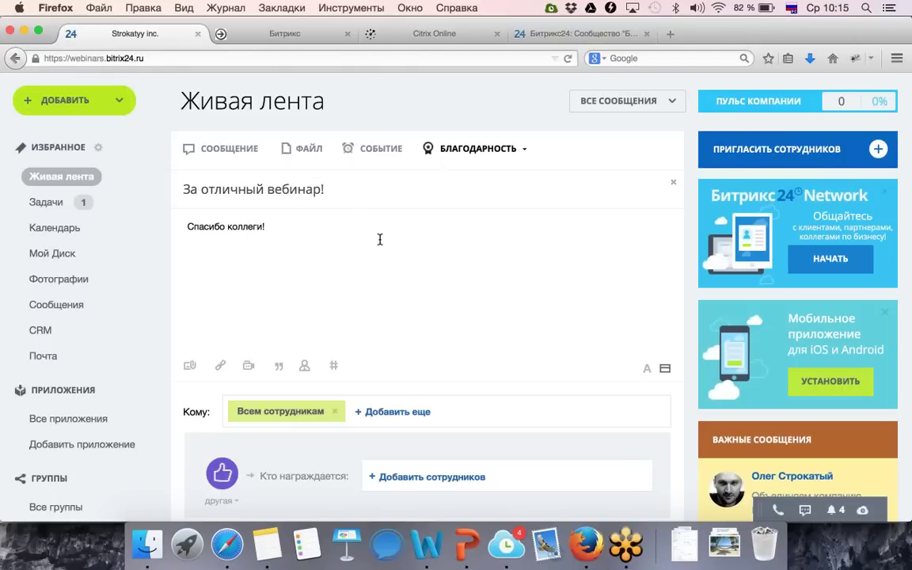
# Award one employee the green star badge and publish the gratitude post.
pyautogui.scroll(-3, 381, 244)
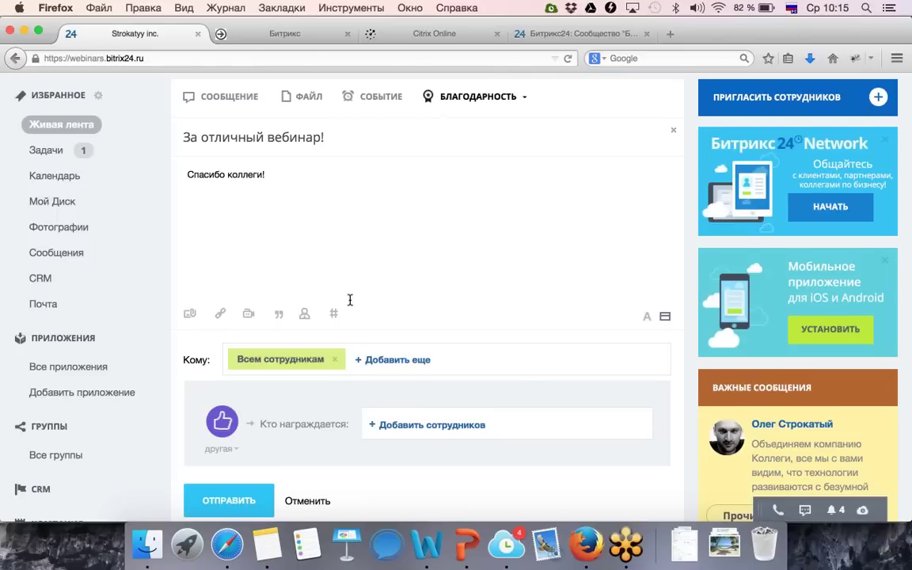
pyautogui.scroll(-2, 380, 349)
pyautogui.click(388, 391)
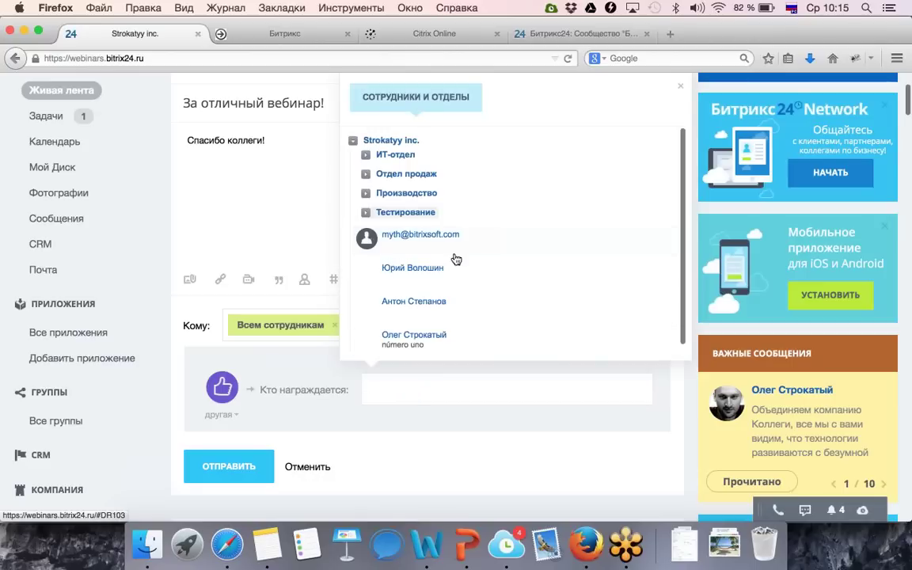
pyautogui.click(418, 278)
pyautogui.click(259, 229)
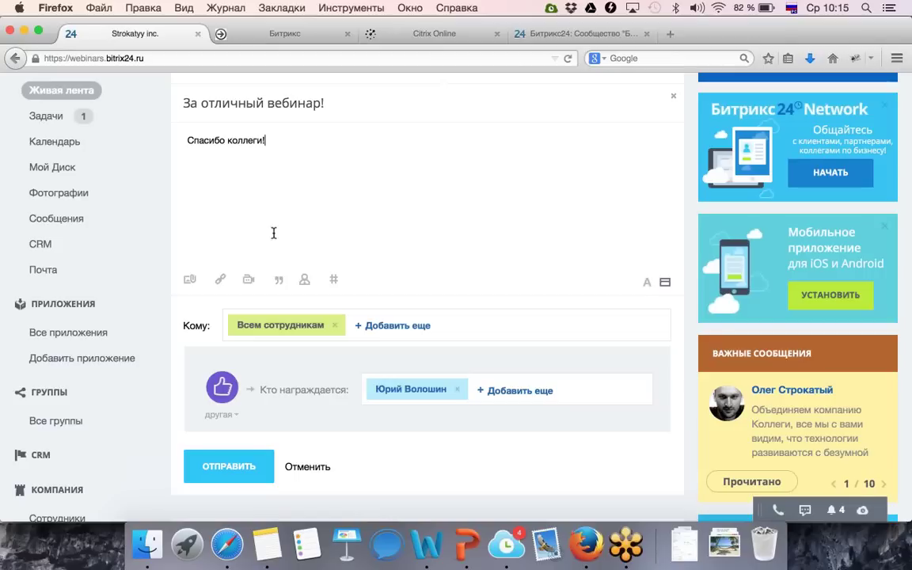
pyautogui.click(231, 415)
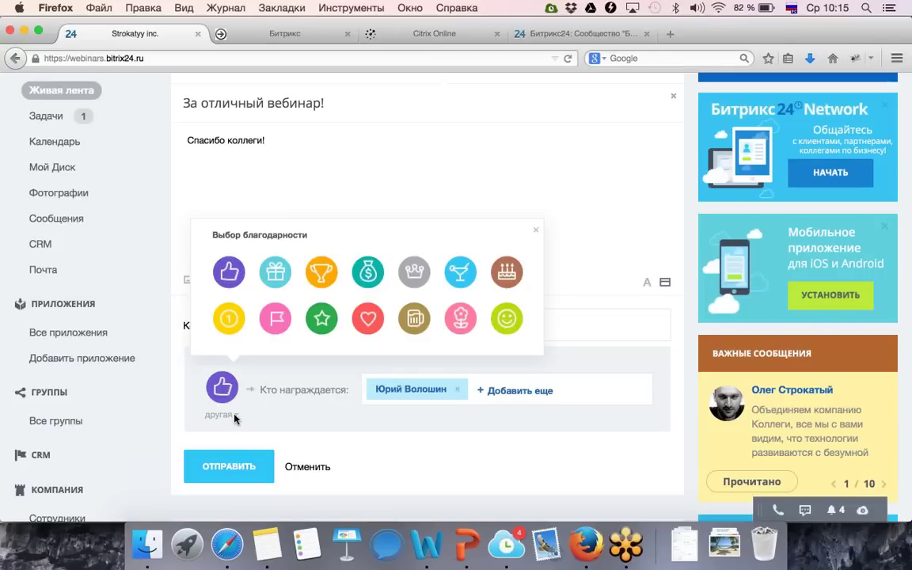
pyautogui.click(321, 330)
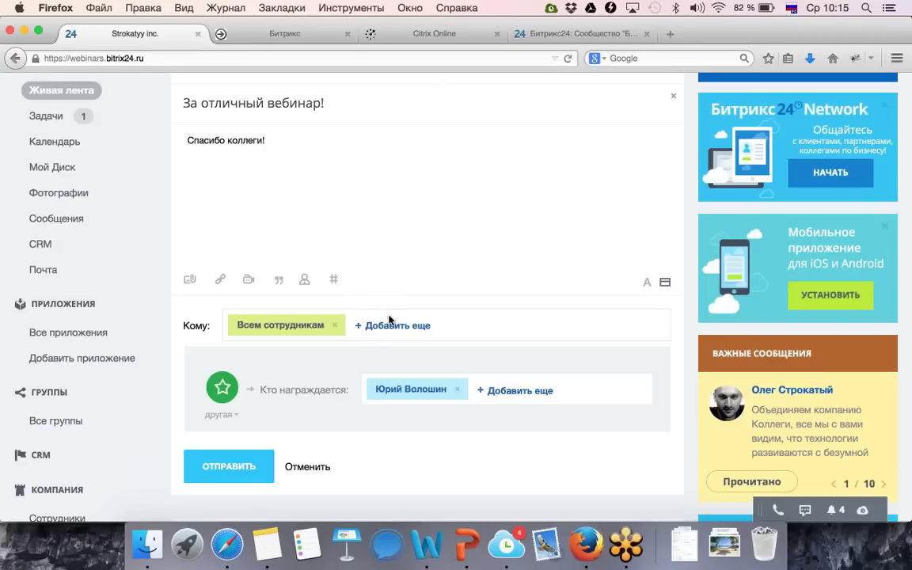
pyautogui.scroll(-3, 400, 332)
pyautogui.click(252, 369)
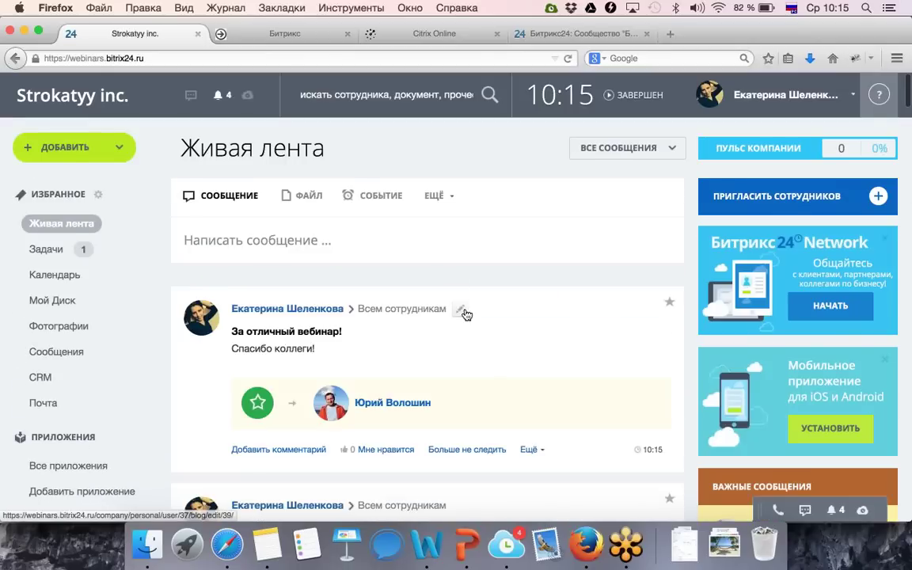
# Review the new gratitude post and its comment, then bring up the ВСЕ СООБЩЕНИЯ filter options.
pyautogui.scroll(-1, 434, 299)
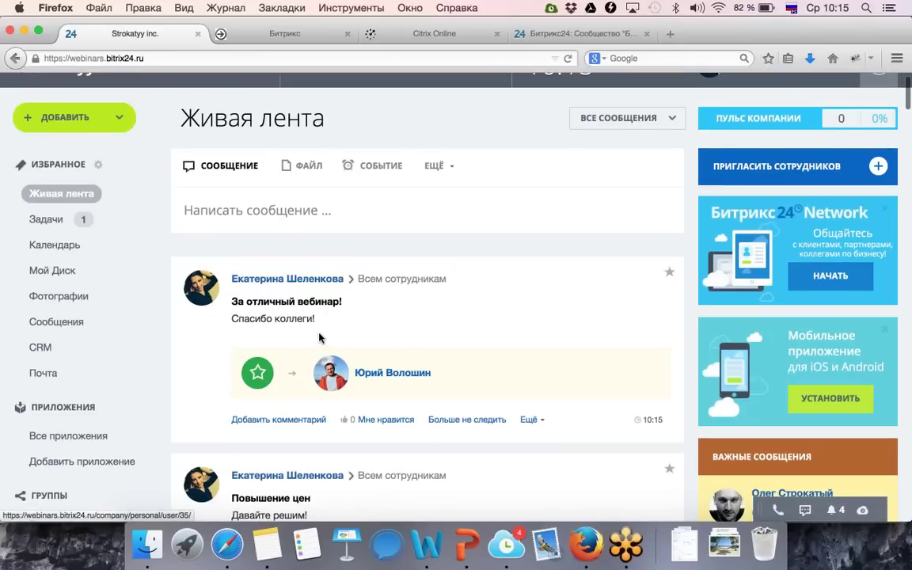
pyautogui.scroll(-1, 339, 339)
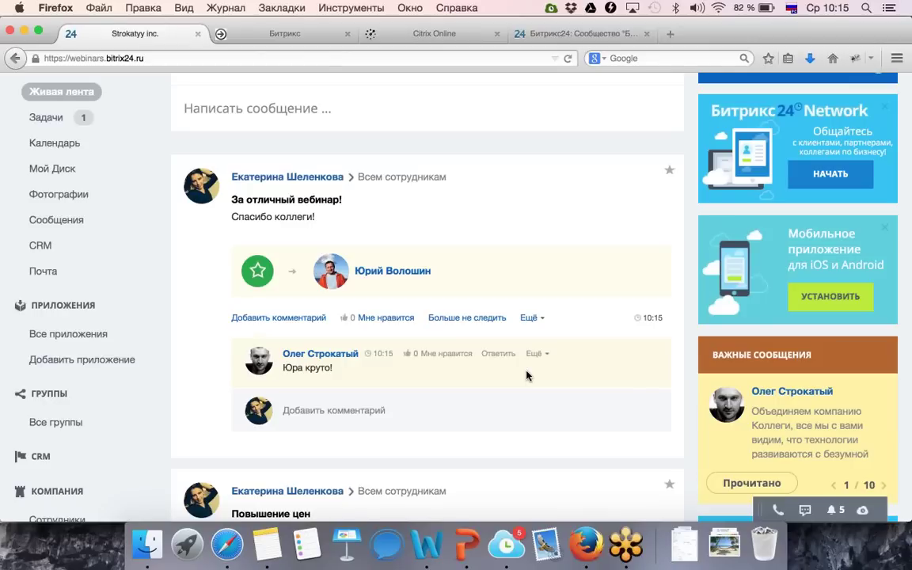
pyautogui.scroll(4, 520, 372)
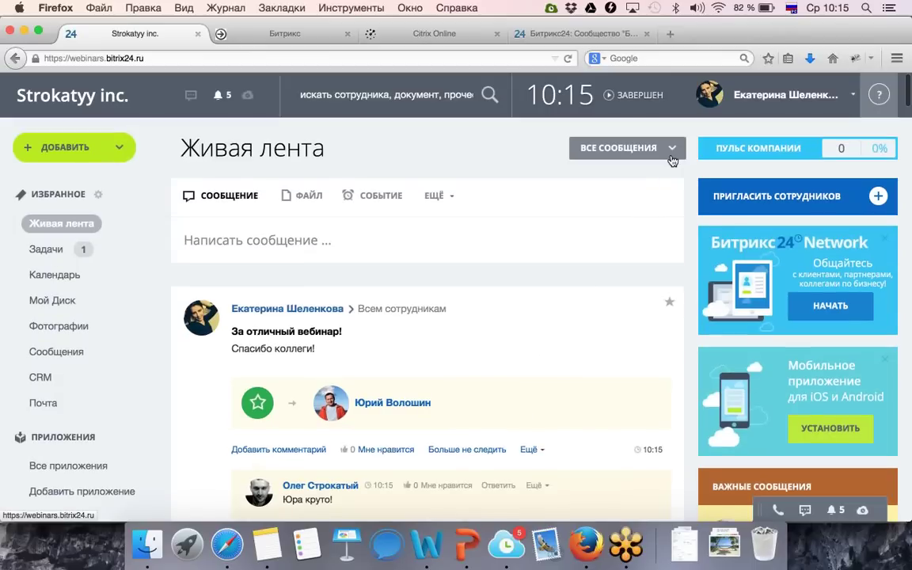
pyautogui.click(672, 159)
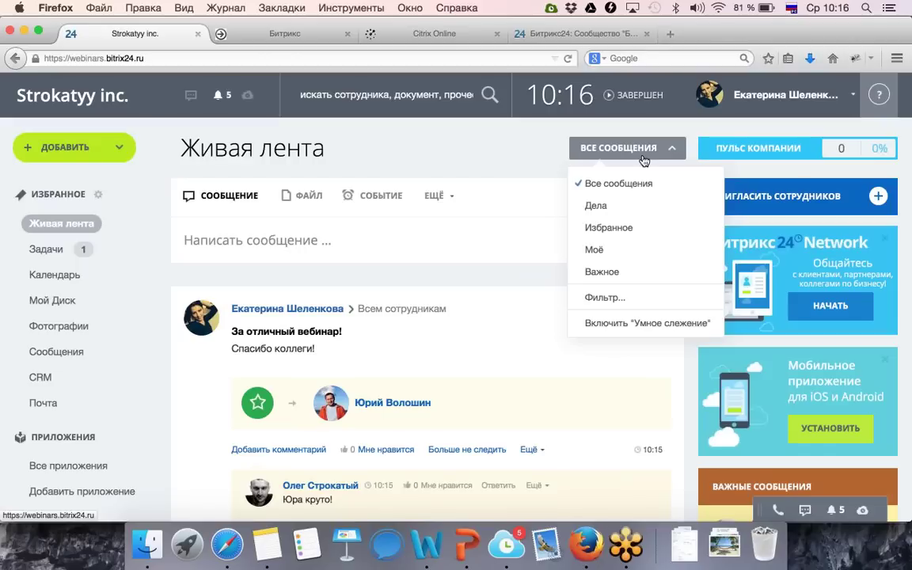
# Mark the 'За отличный вебинар!' gratitude post as a favourite.
pyautogui.click(456, 147)
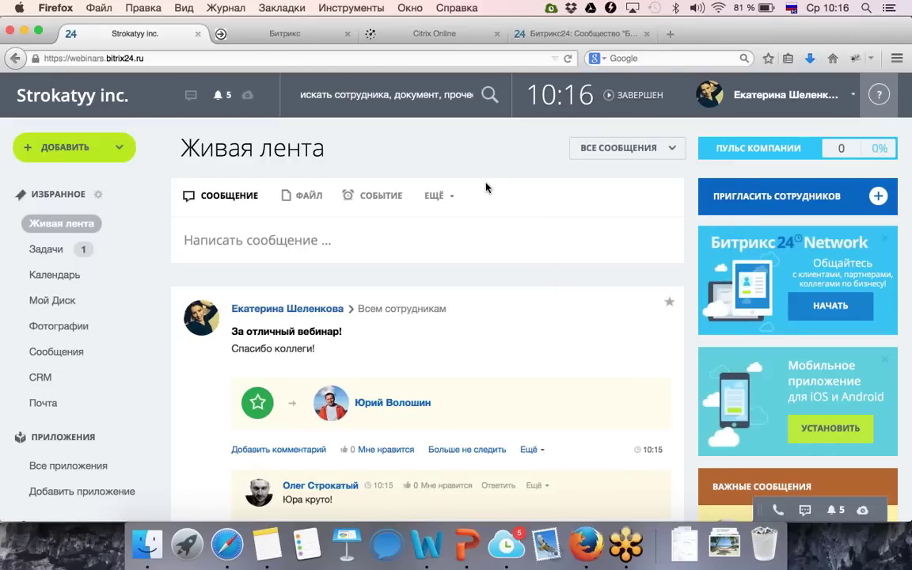
pyautogui.click(669, 309)
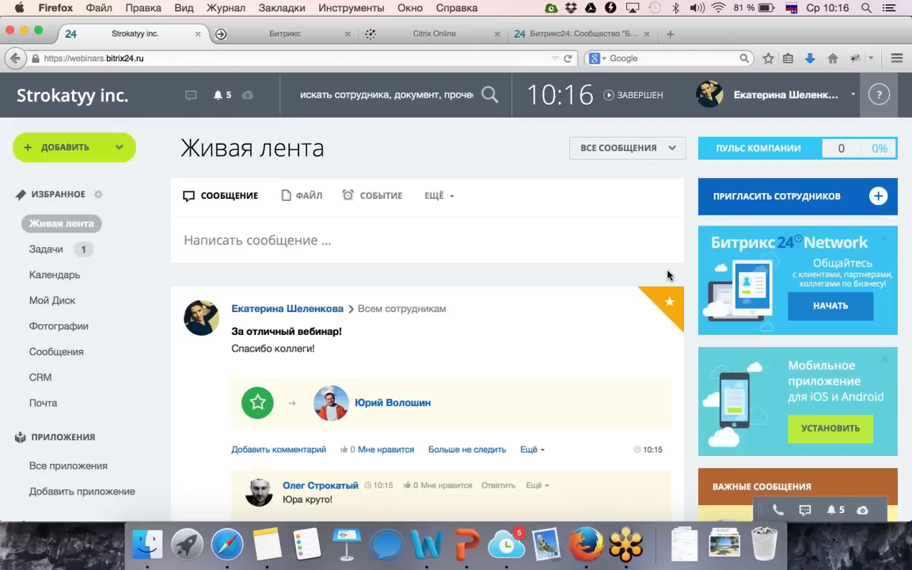
pyautogui.click(649, 148)
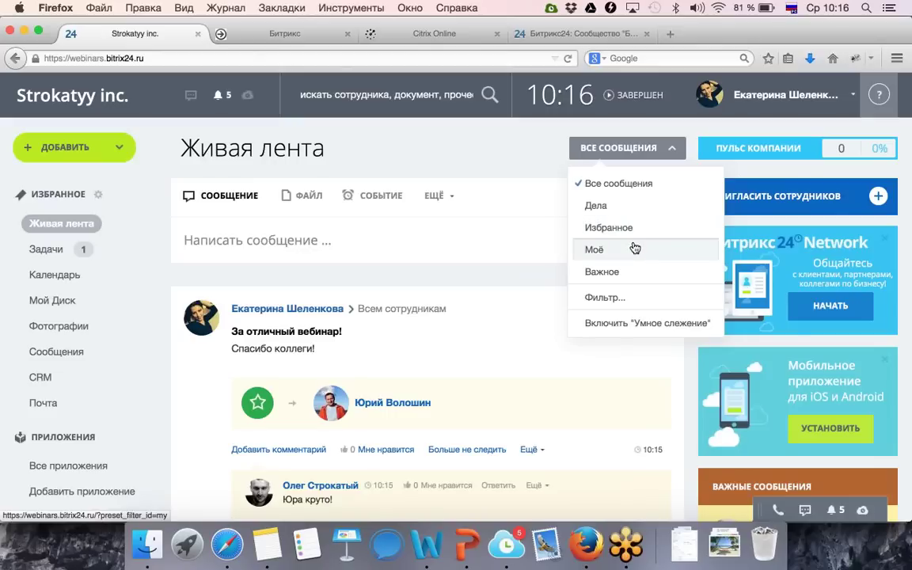
# Check the Автор and Адресат filter pickers without choosing anyone, then enable Умное слежение.
pyautogui.click(627, 298)
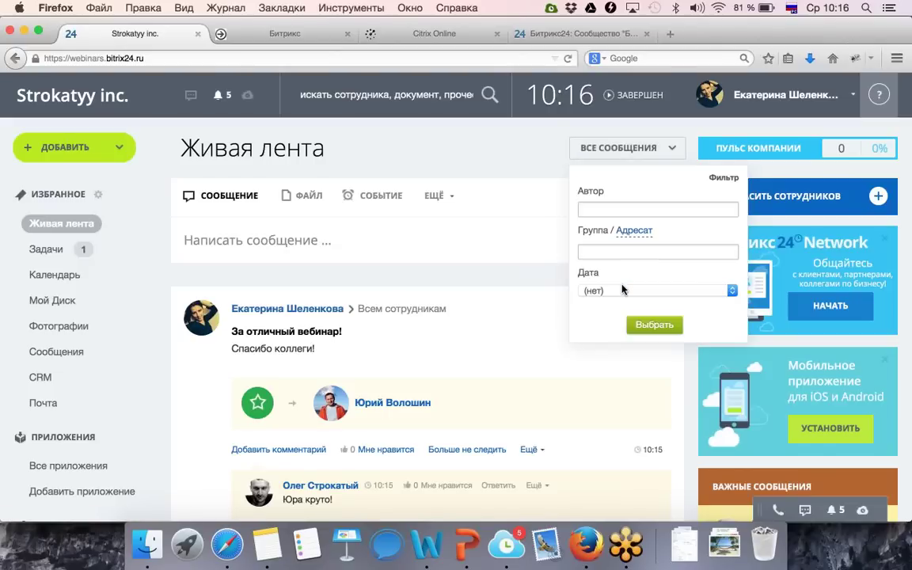
pyautogui.click(600, 208)
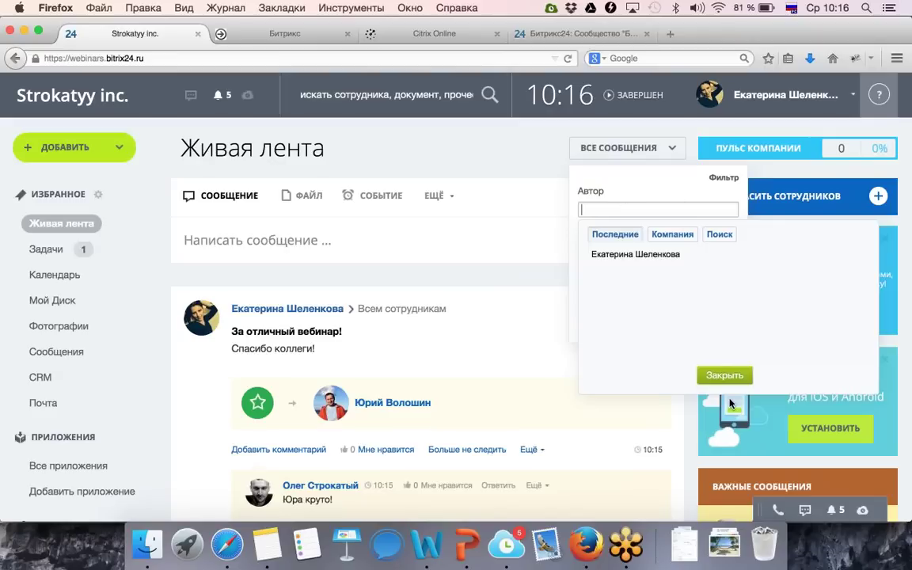
pyautogui.click(726, 374)
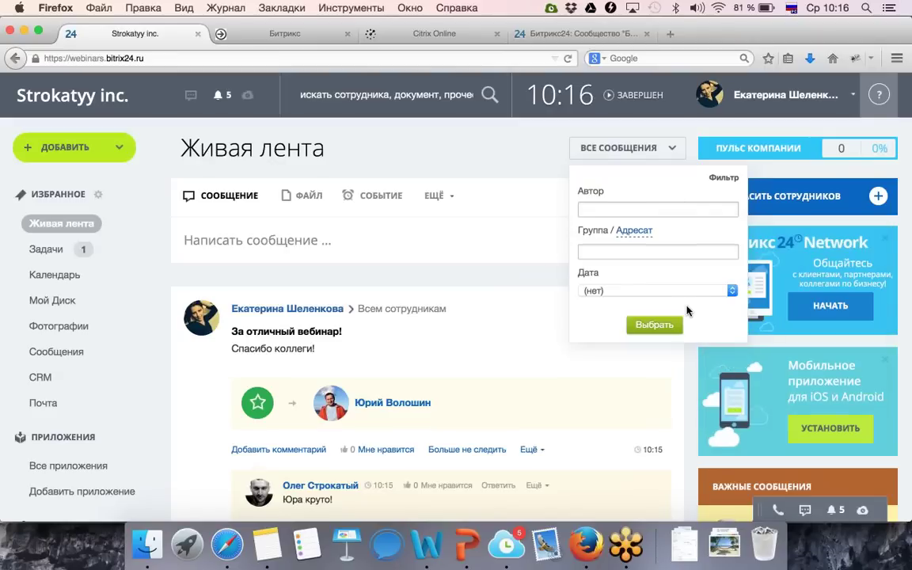
pyautogui.click(643, 231)
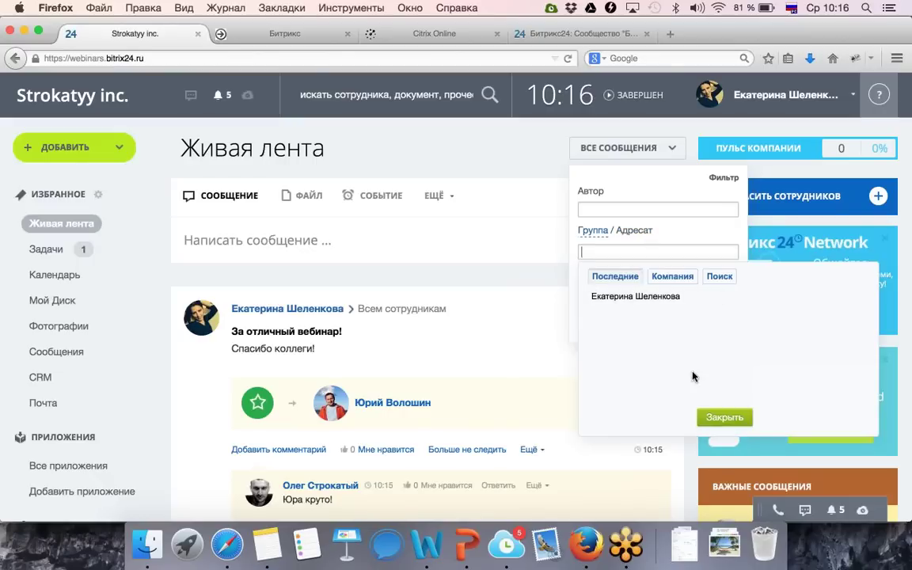
pyautogui.click(719, 418)
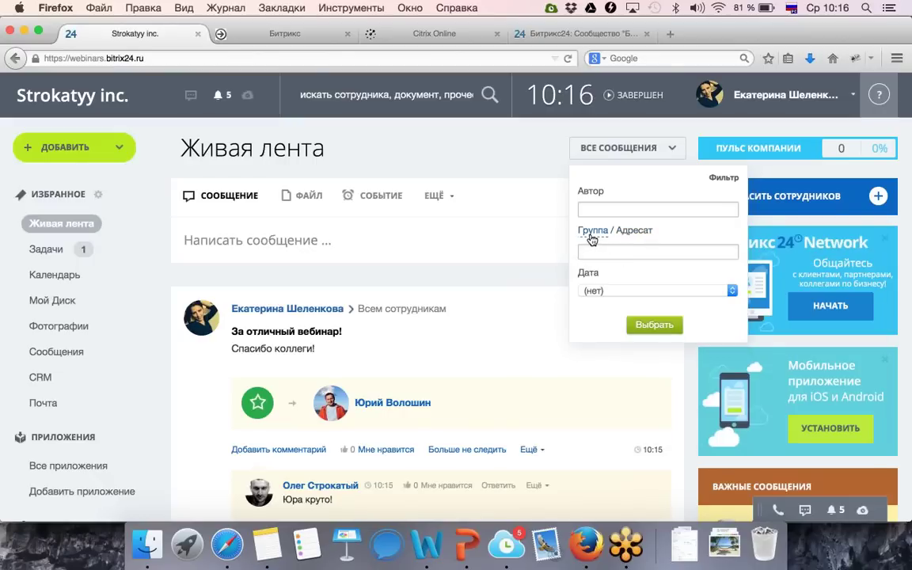
pyautogui.click(669, 148)
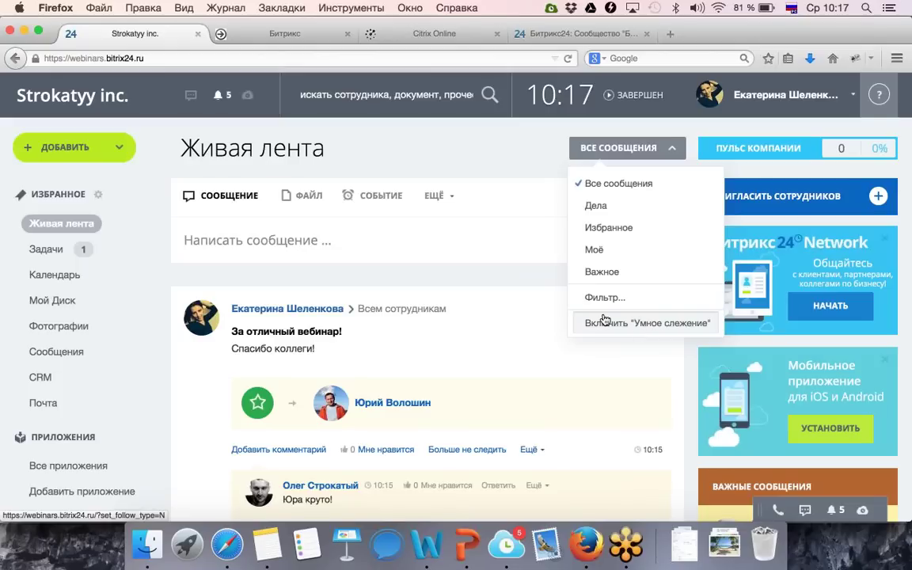
pyautogui.click(604, 319)
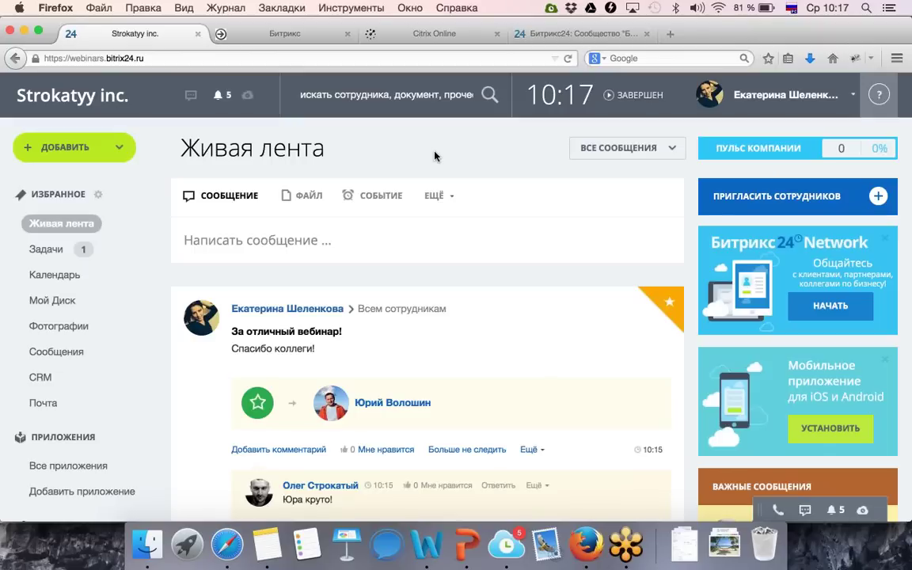
# Enter edit mode on the gratitude post, then return to Живая лента without changes.
pyautogui.scroll(-3, 482, 246)
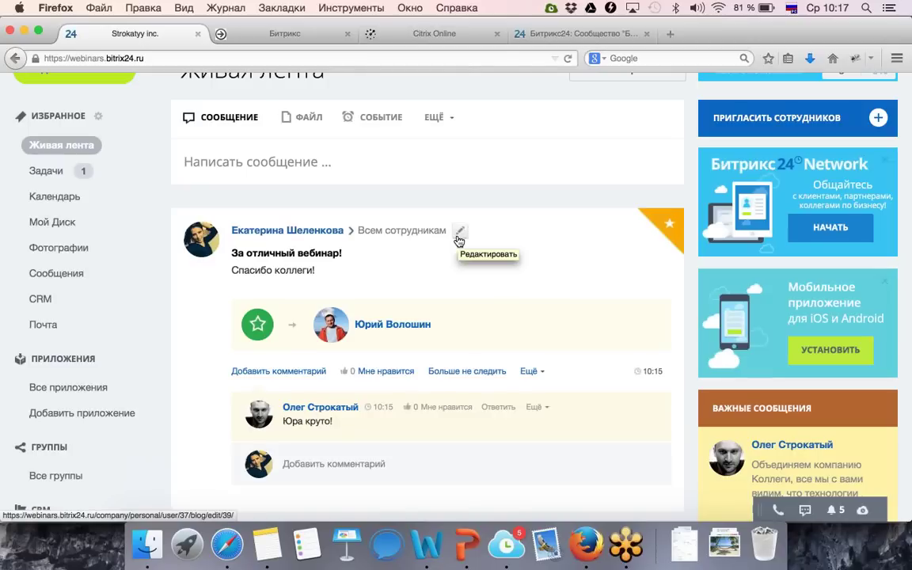
pyautogui.click(529, 370)
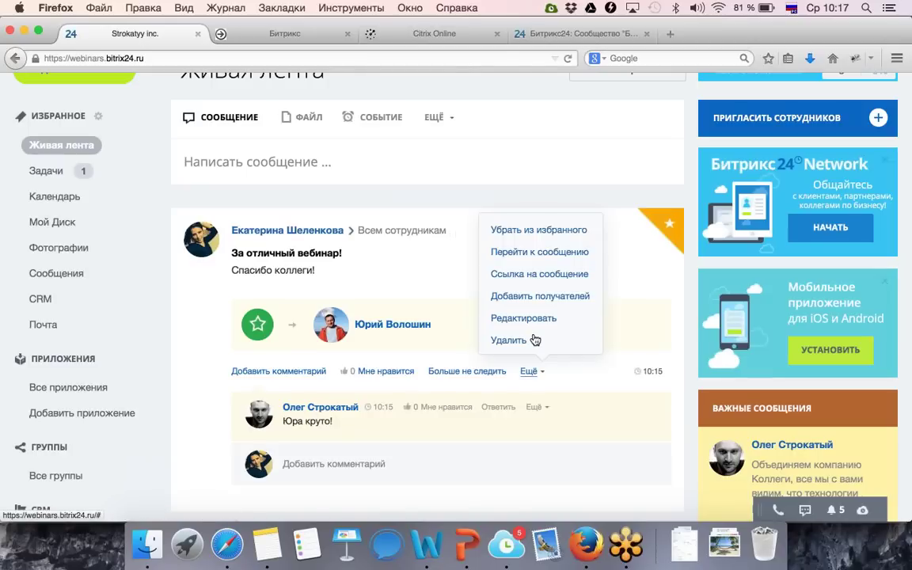
pyautogui.click(531, 327)
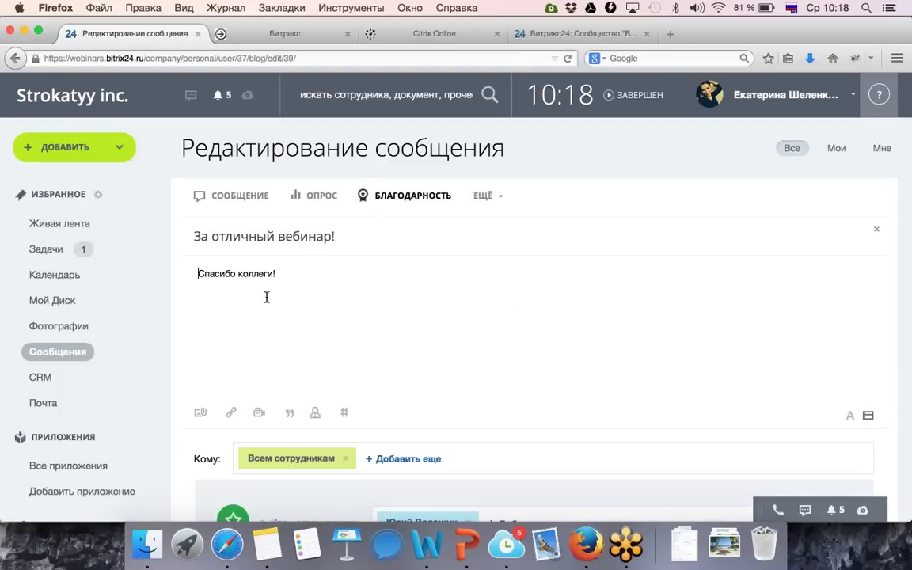
pyautogui.scroll(-4, 267, 299)
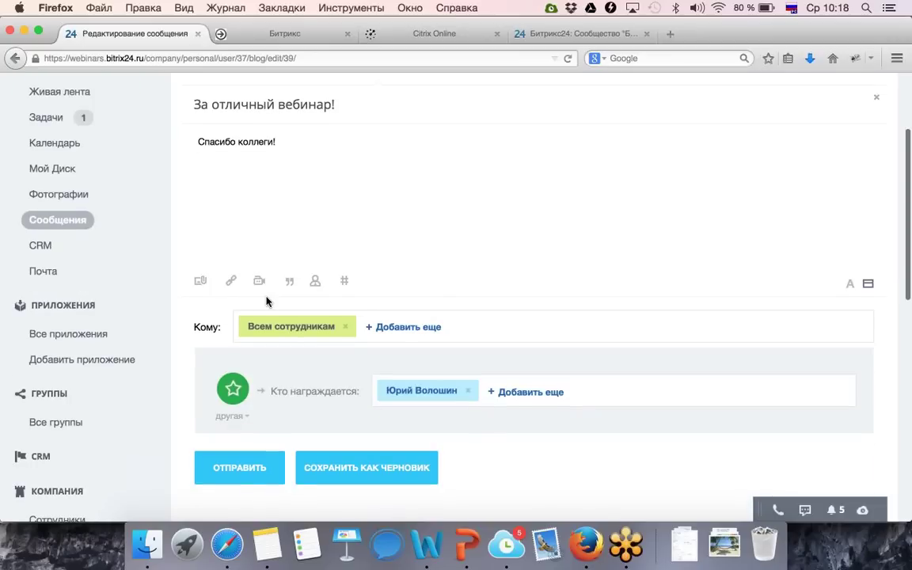
pyautogui.scroll(2, 233, 291)
pyautogui.click(89, 157)
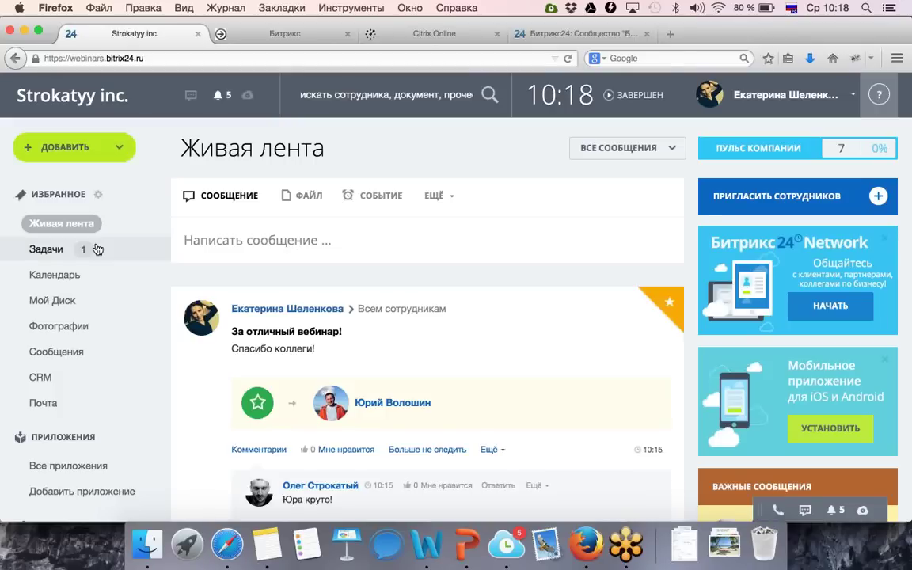
pyautogui.scroll(-3, 97, 248)
# On the Структура компании page, insert 'собых' into the Отдел продаж name and save.
pyautogui.scroll(-6, 97, 249)
pyautogui.scroll(2, 96, 247)
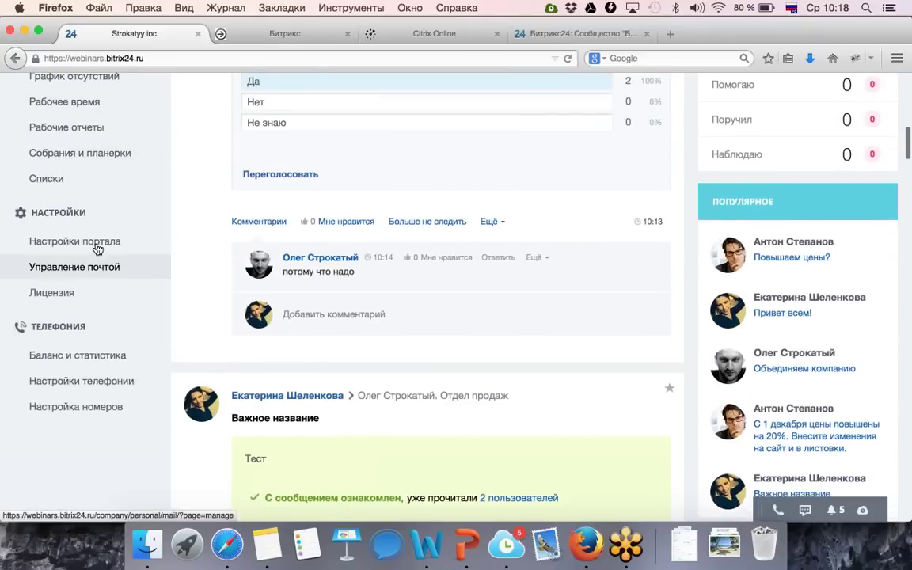
pyautogui.scroll(2, 87, 212)
pyautogui.click(85, 207)
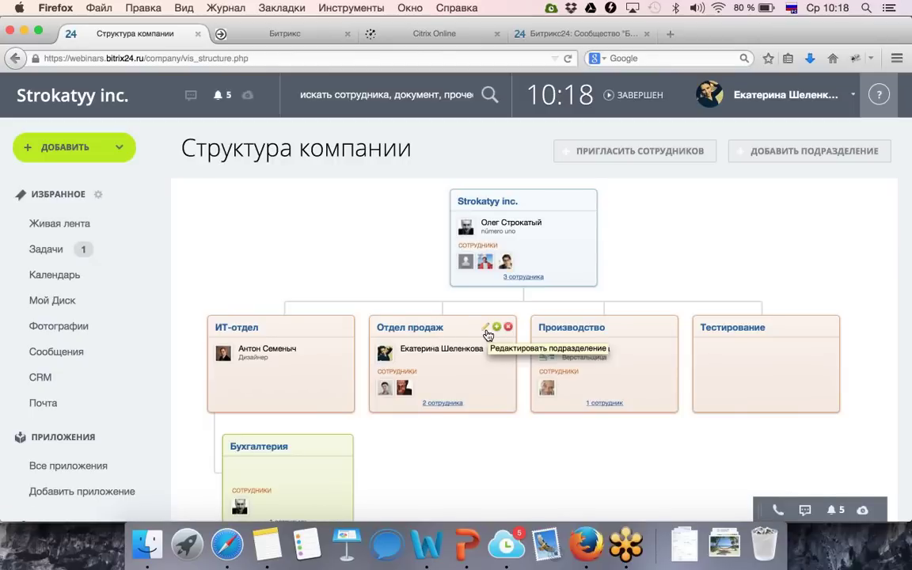
pyautogui.click(486, 329)
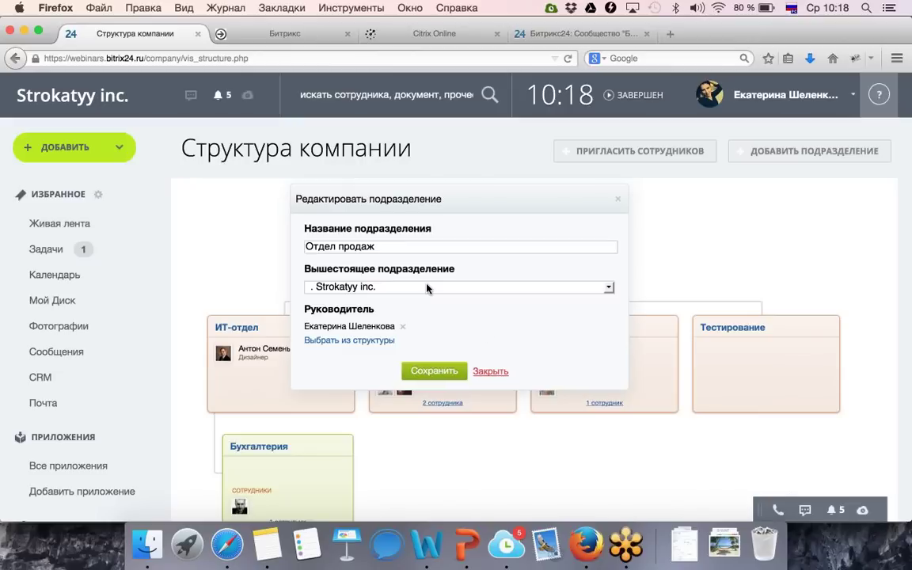
pyautogui.tripleClick(389, 245)
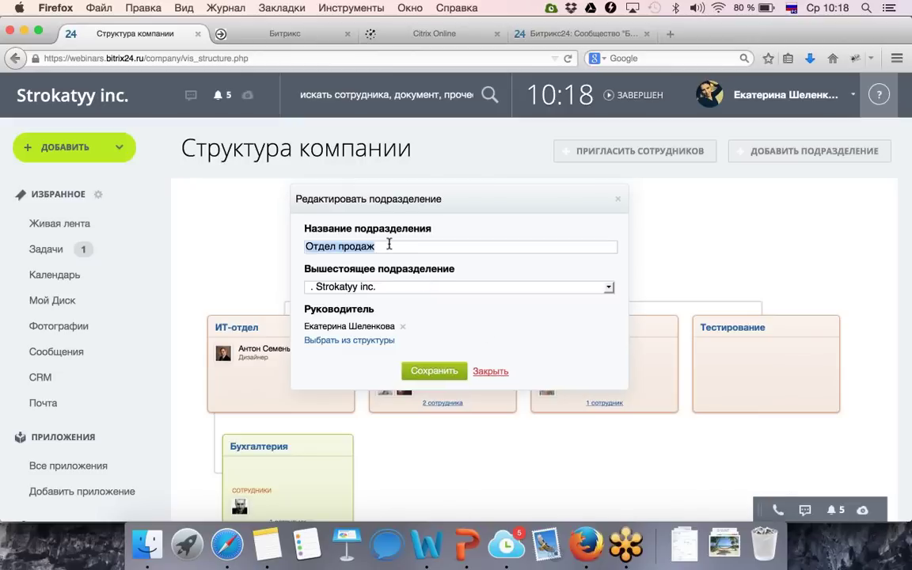
pyautogui.click(389, 244)
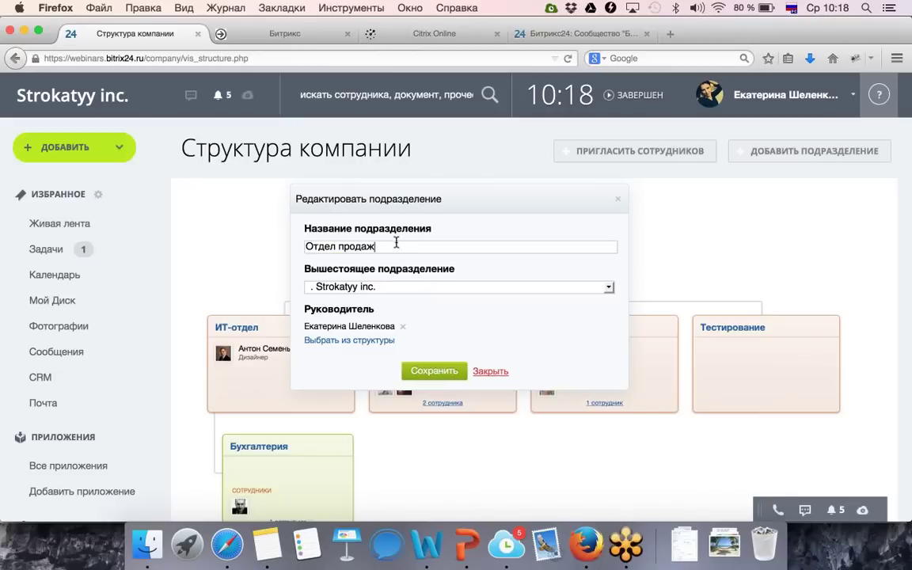
pyautogui.click(338, 246)
pyautogui.write('собых')
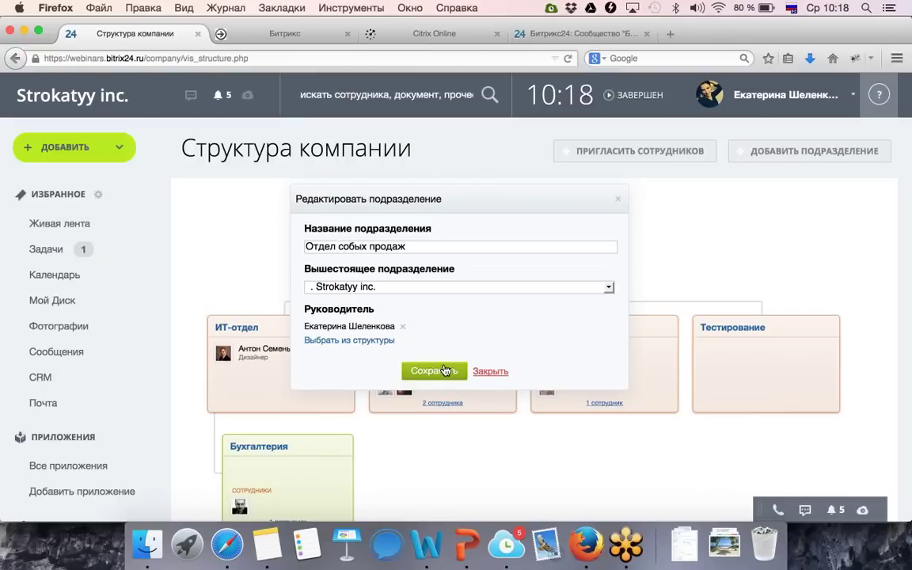
pyautogui.click(446, 370)
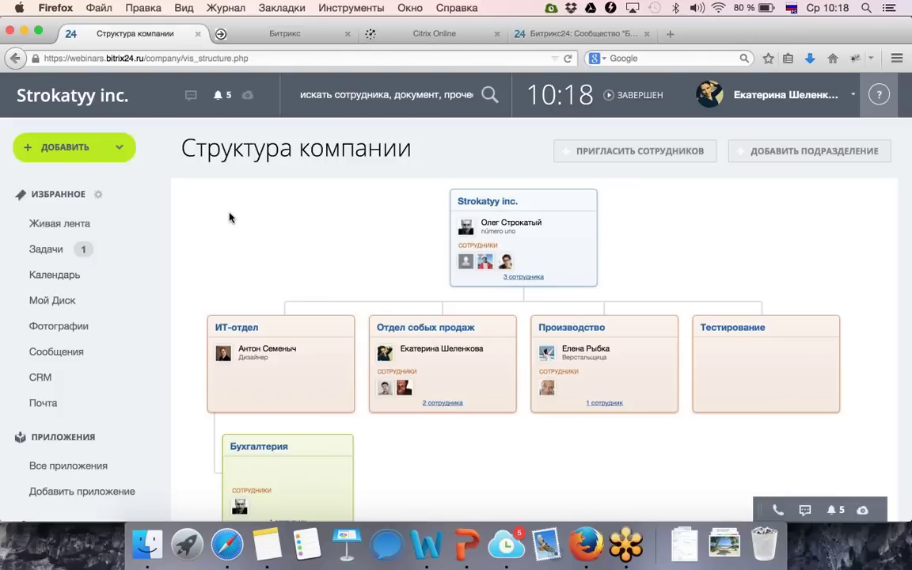
# Go via Живая лента to Задачи to reach the Мои задачи list.
pyautogui.click(65, 223)
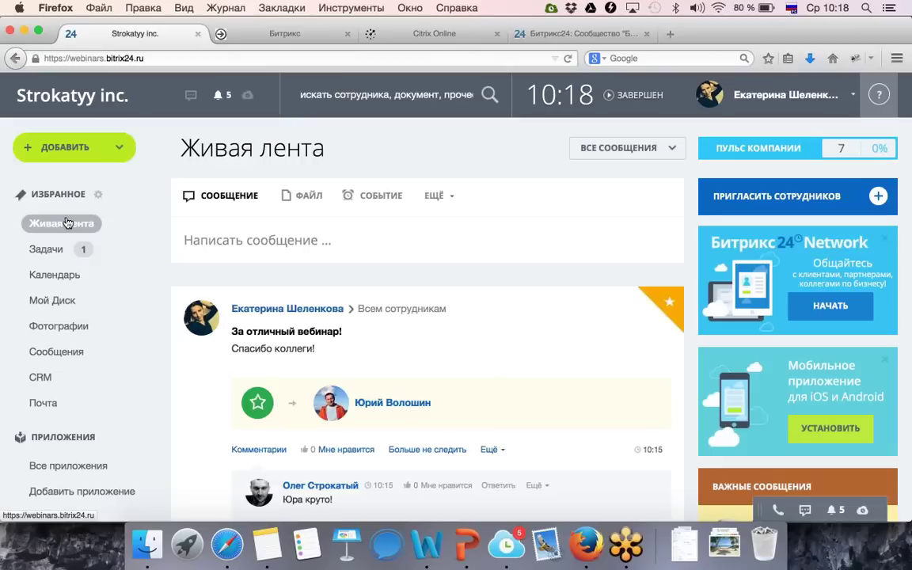
pyautogui.click(63, 259)
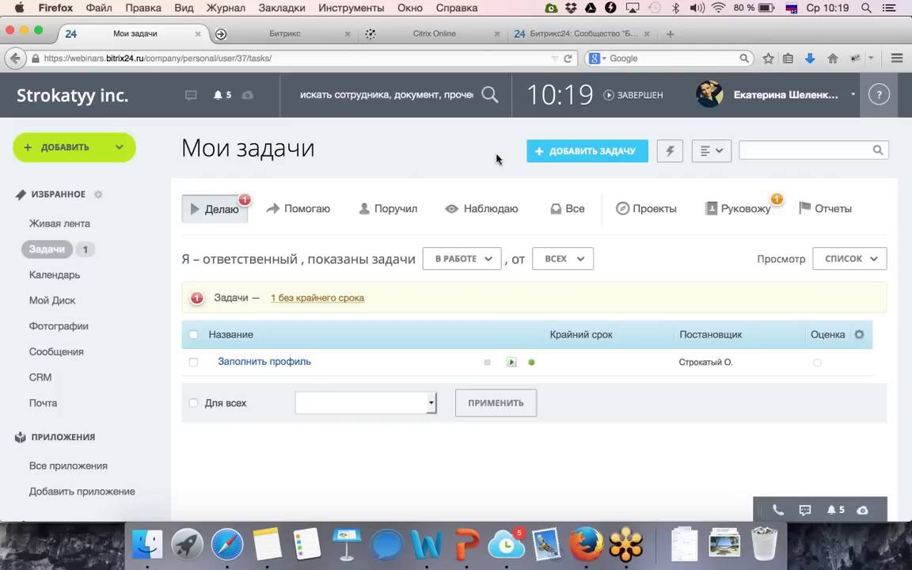
# Create the task 'Провести вебинар' with deadline 18.12.2014 17:00.
pyautogui.click(556, 153)
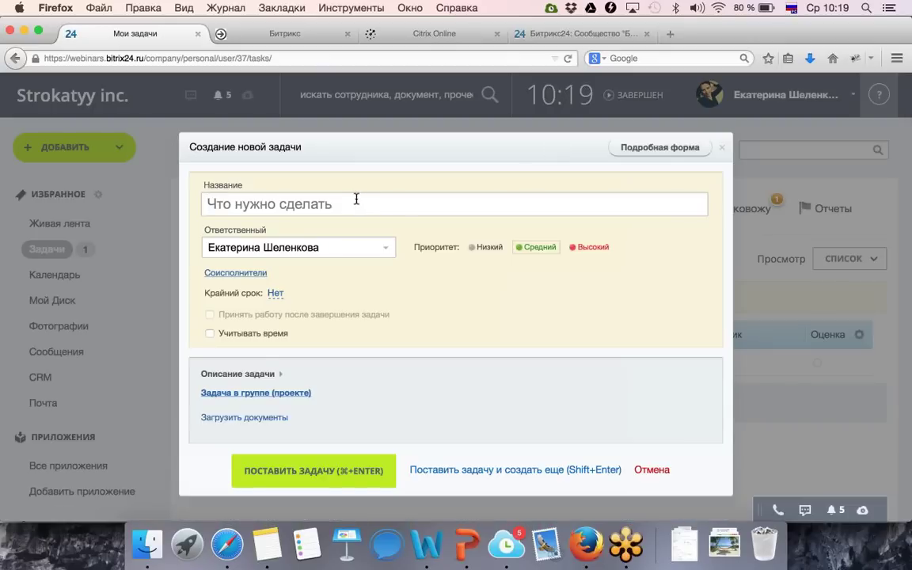
pyautogui.click(371, 202)
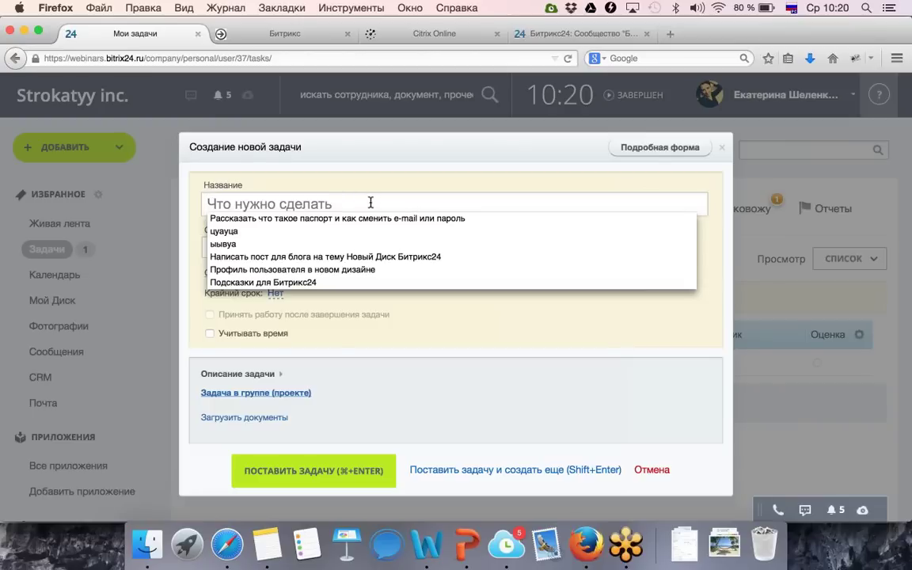
pyautogui.write('Прове')
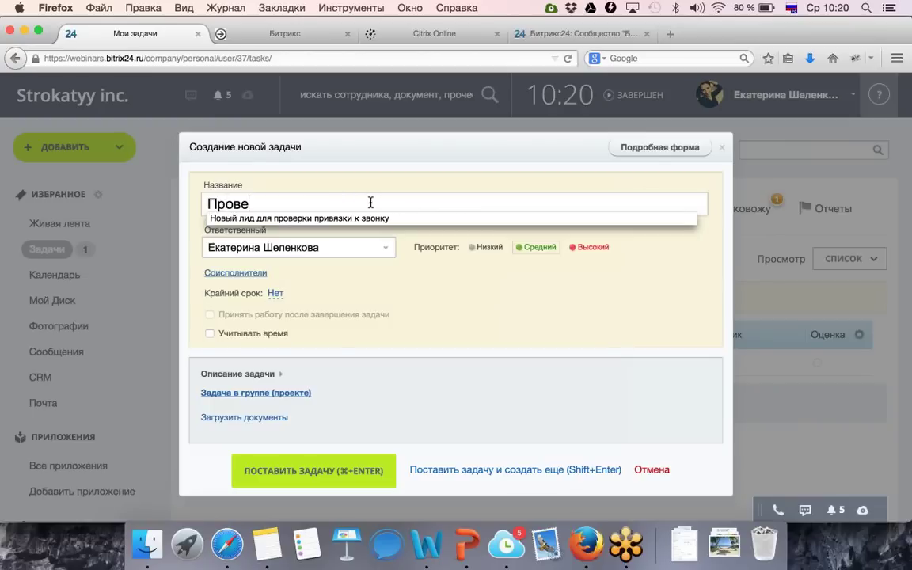
pyautogui.write('сти вебинар')
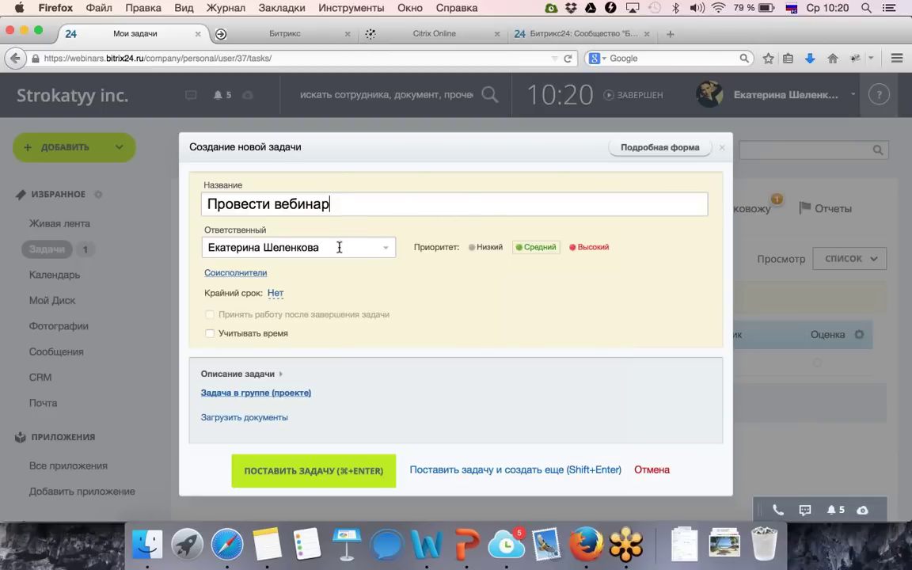
pyautogui.click(275, 294)
pyautogui.click(342, 388)
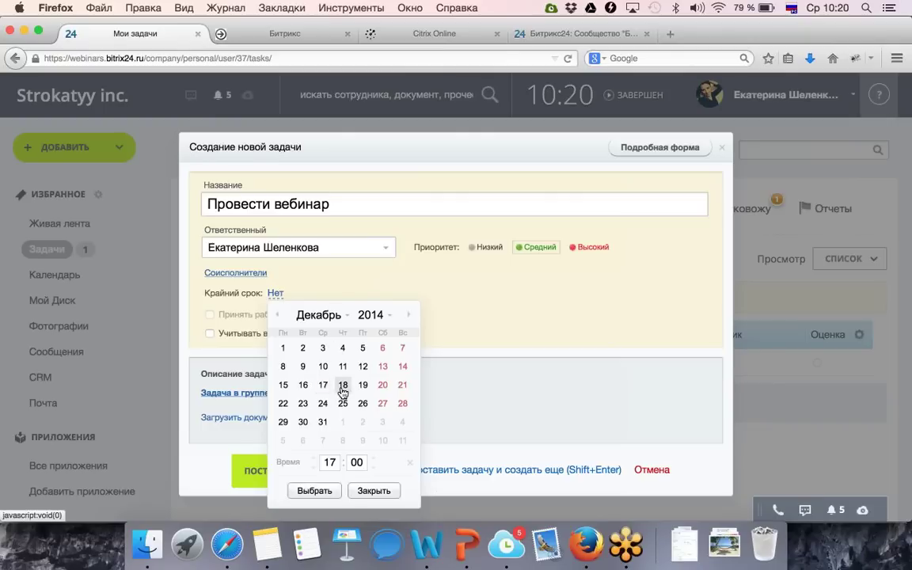
pyautogui.click(299, 492)
pyautogui.scroll(-1, 376, 366)
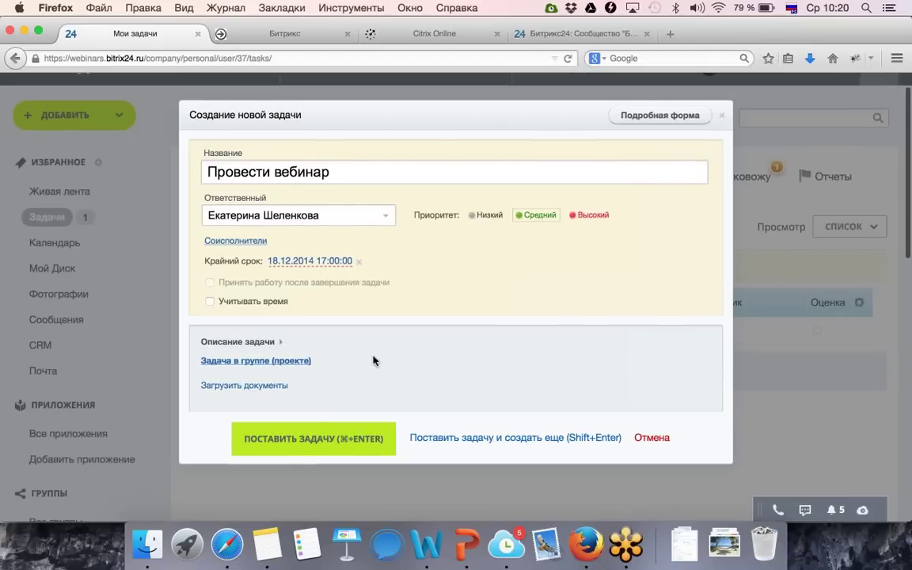
pyautogui.click(315, 439)
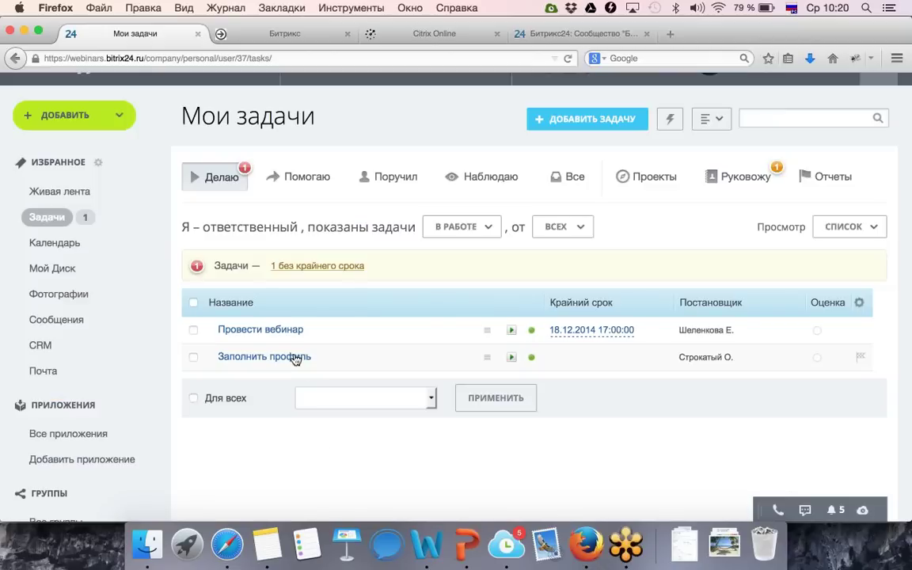
pyautogui.moveTo(282, 336)
pyautogui.click(860, 306)
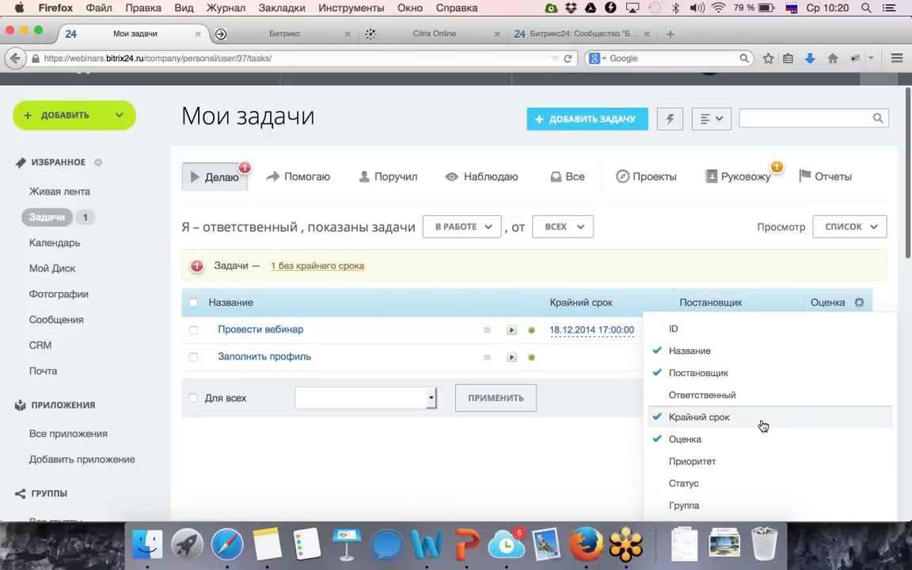
pyautogui.scroll(-1, 760, 425)
pyautogui.scroll(-3, 763, 426)
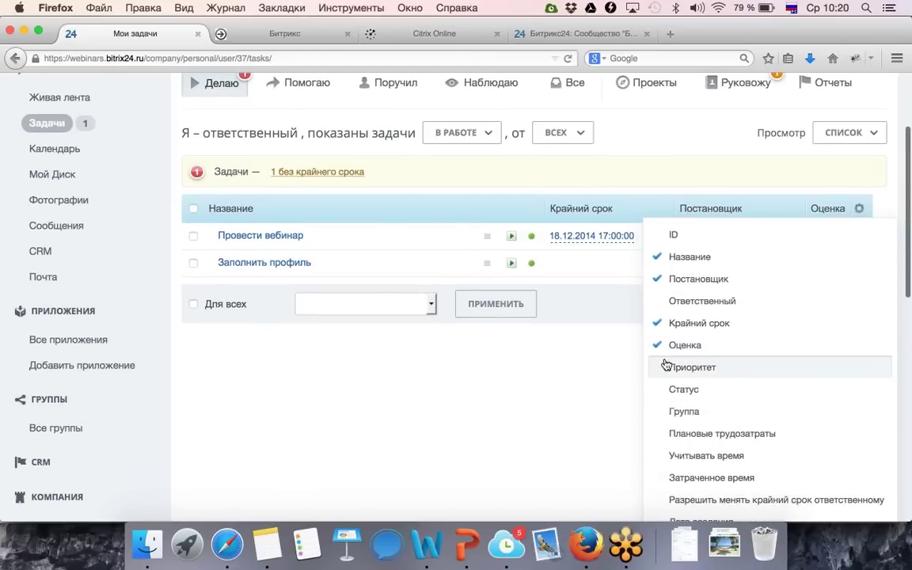
pyautogui.click(541, 391)
pyautogui.scroll(5, 441, 344)
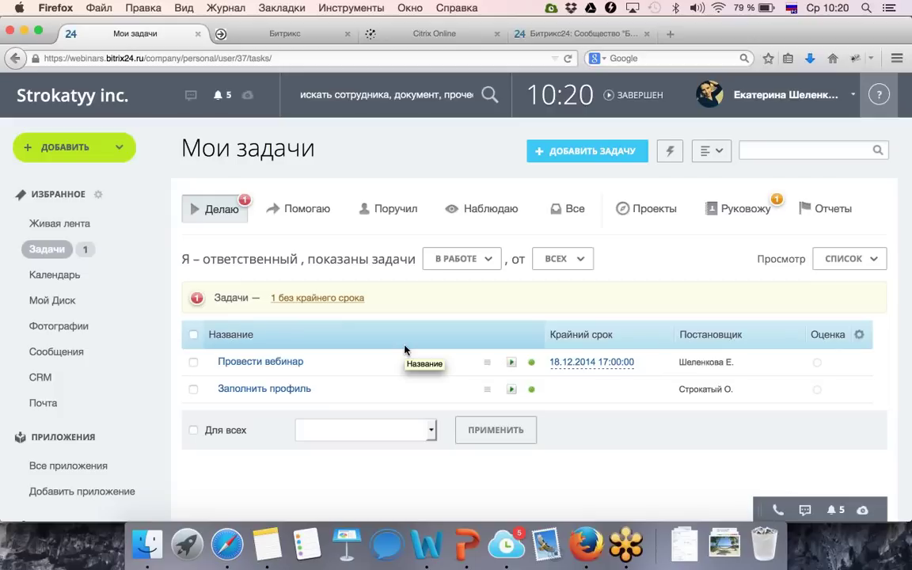
# In the full new-task form, enter the title 'Подготовить план повышения цен'.
pyautogui.click(556, 157)
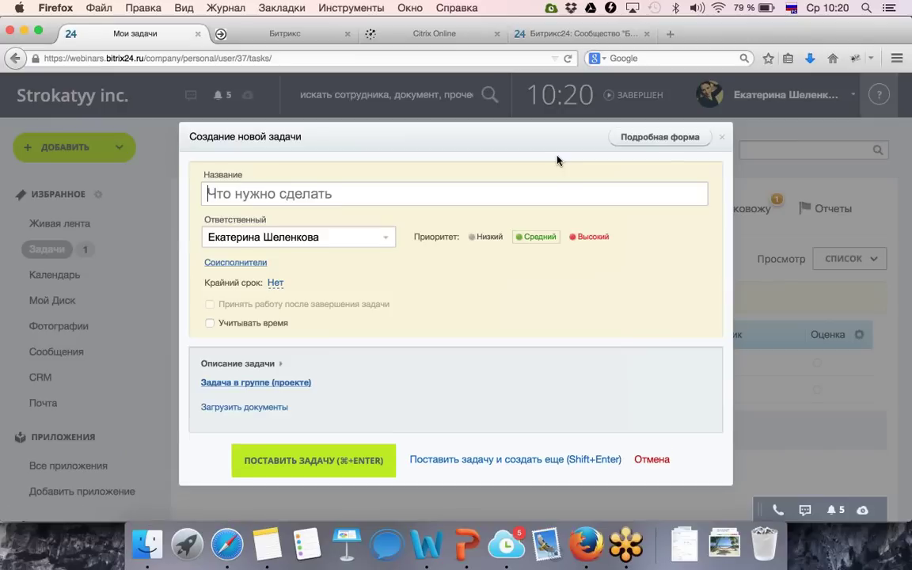
pyautogui.click(631, 138)
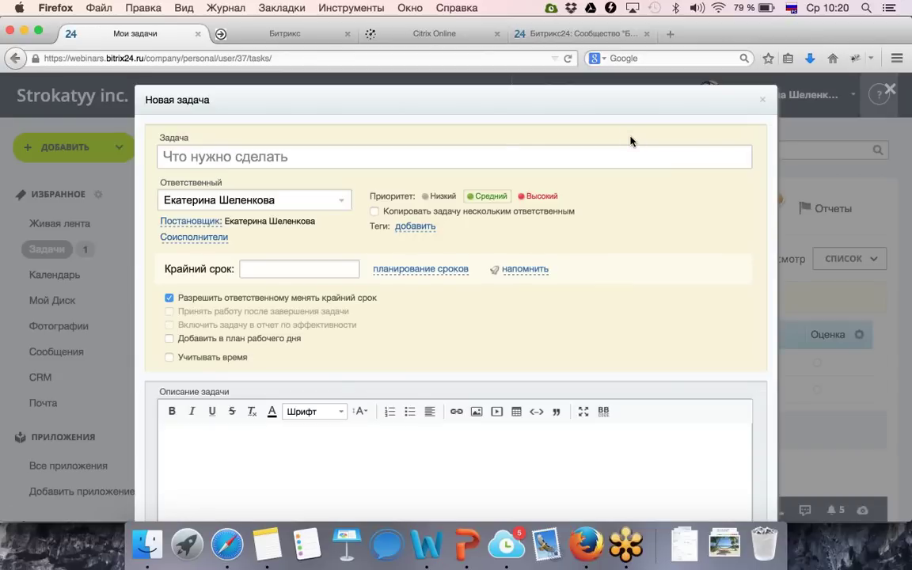
pyautogui.click(472, 151)
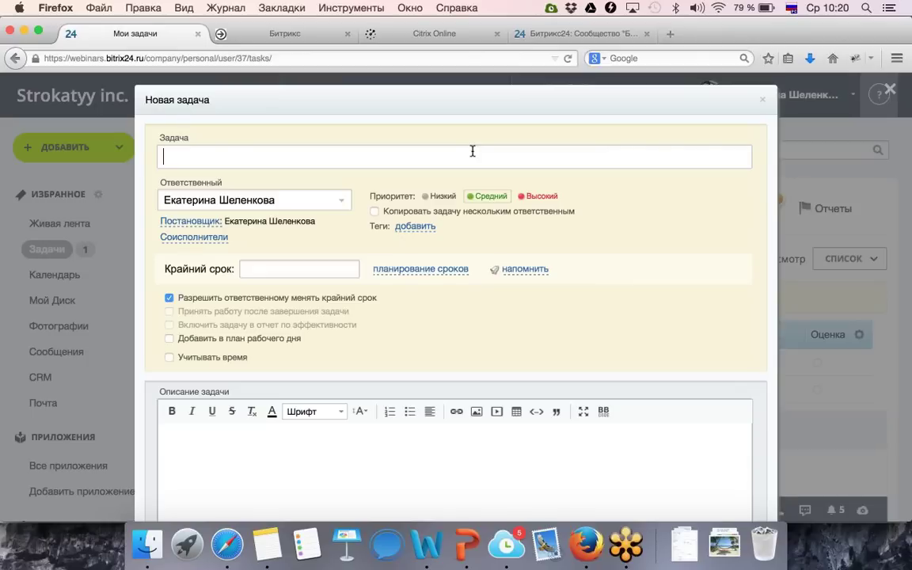
pyautogui.write('Подготовить')
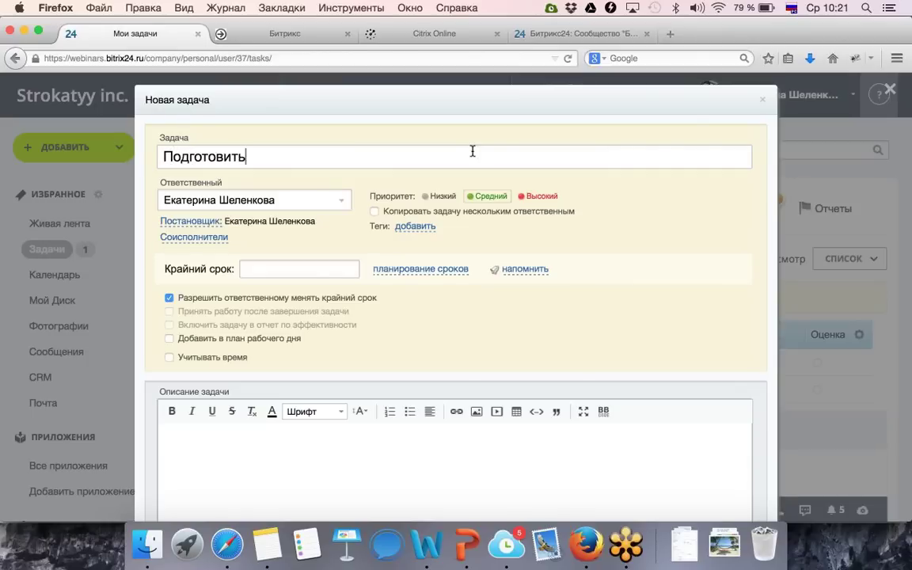
pyautogui.write(' план повышения цен')
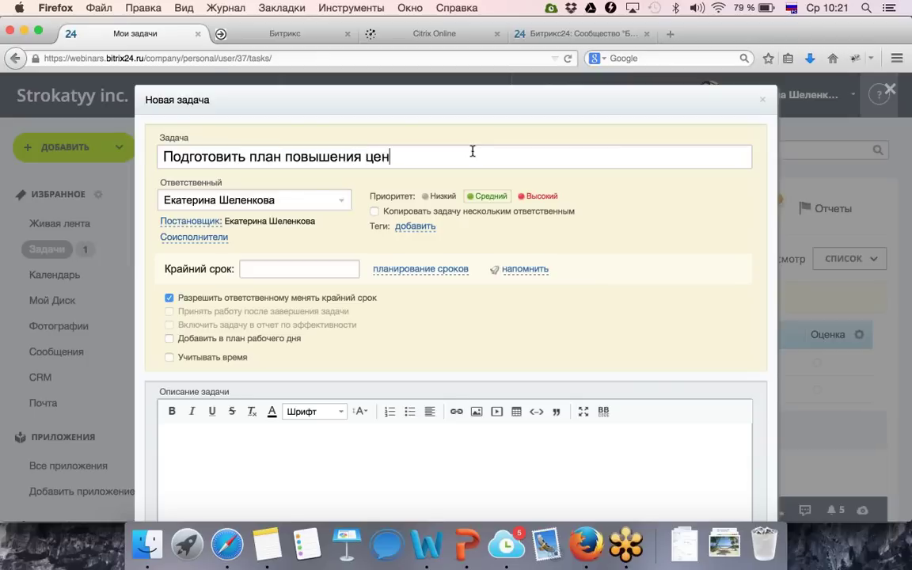
# Search and assign a responsible employee, then add a colleague as co-executor.
pyautogui.click(297, 197)
pyautogui.write('строкат')
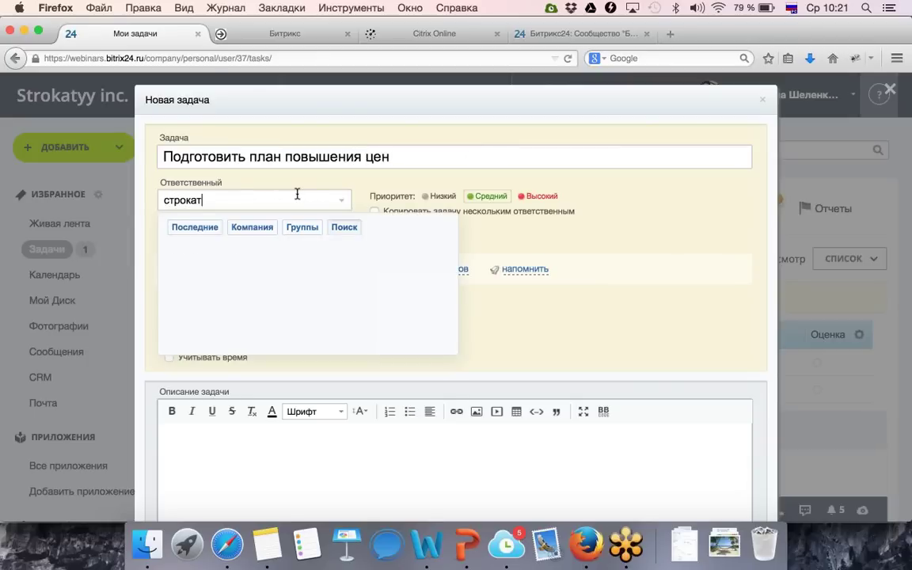
pyautogui.click(242, 251)
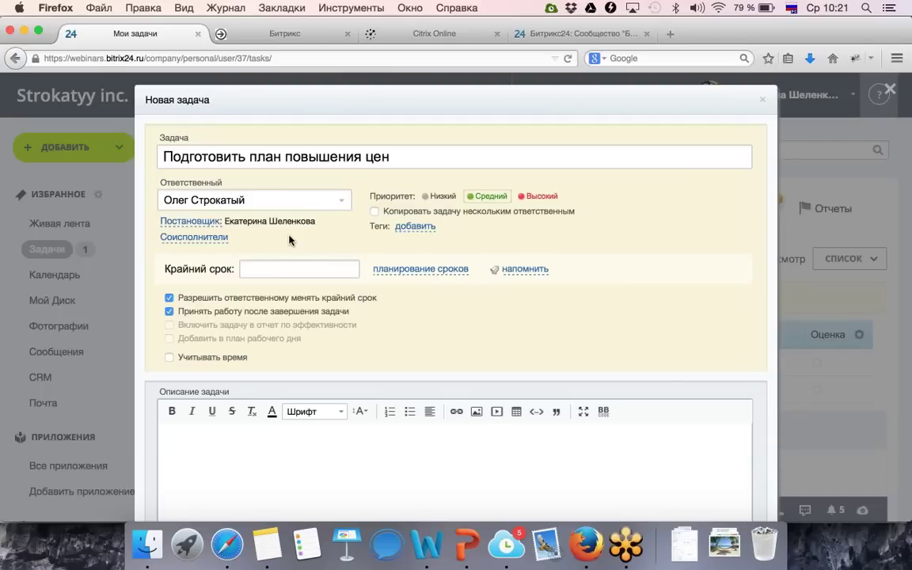
pyautogui.click(225, 242)
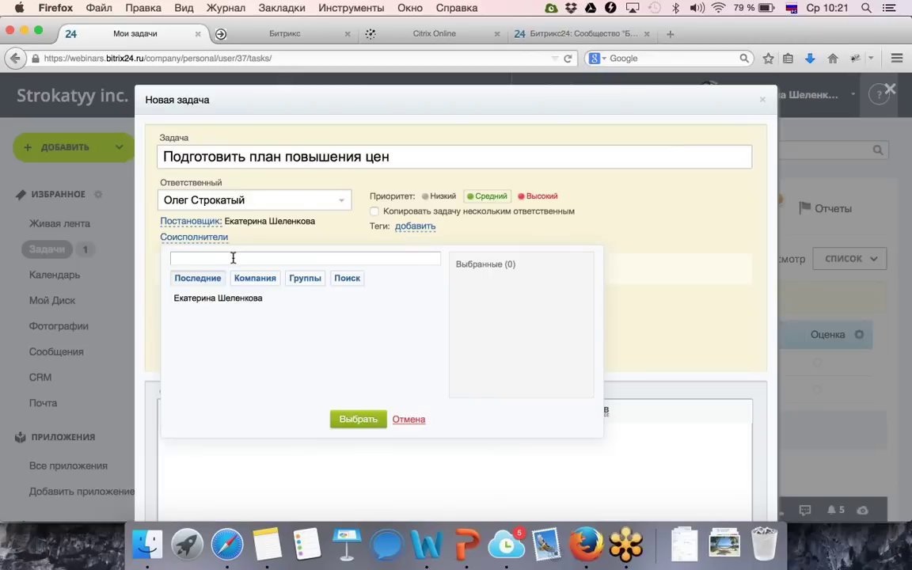
pyautogui.write('волош')
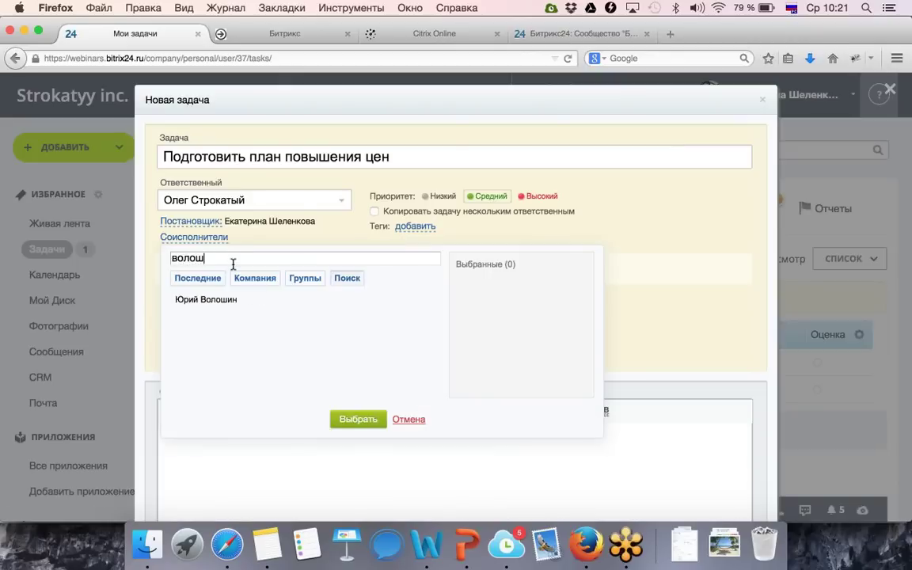
pyautogui.click(232, 301)
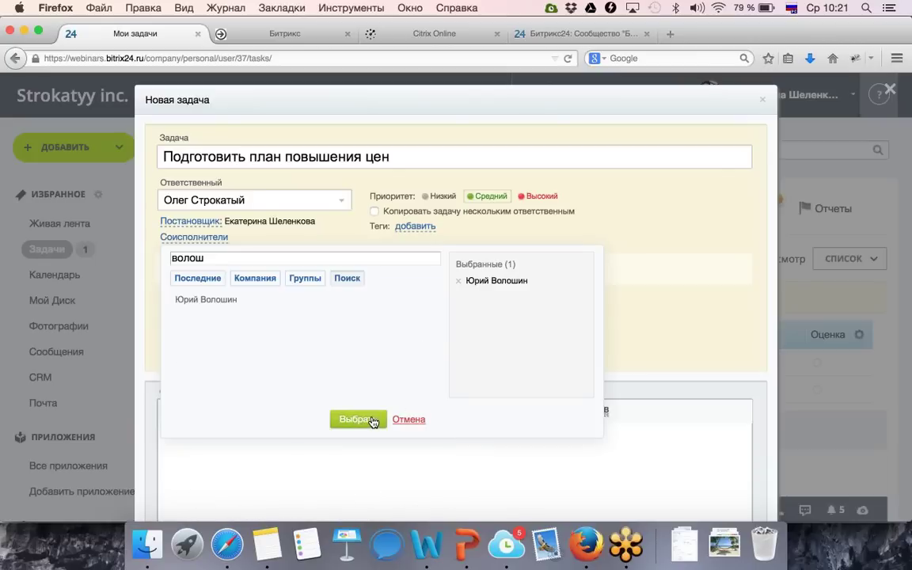
pyautogui.click(372, 421)
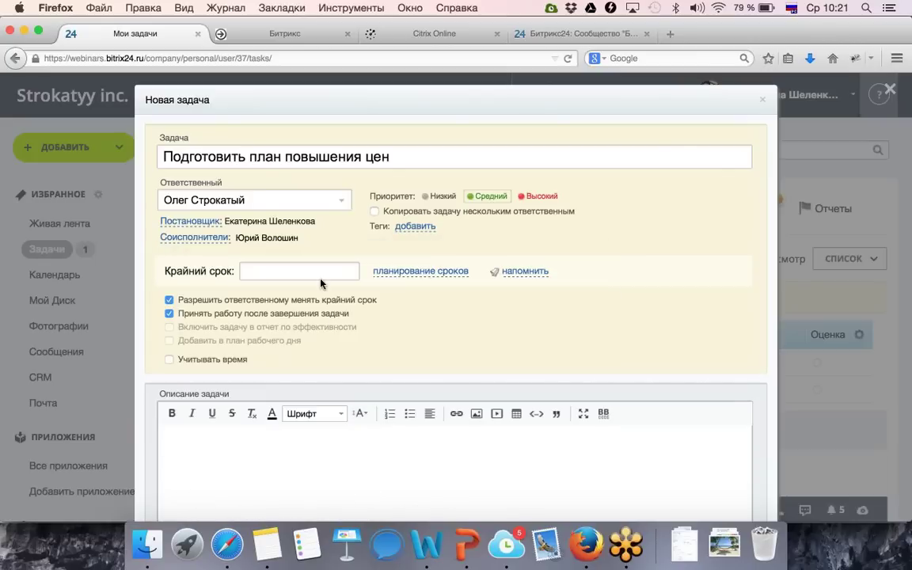
# Set the task deadline to 24.12.2014 17:00.
pyautogui.click(288, 271)
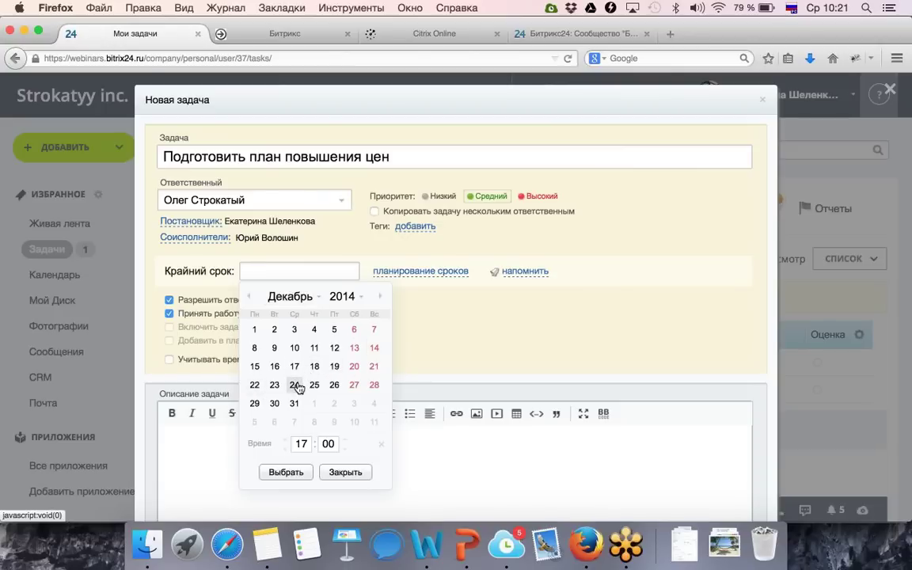
pyautogui.click(294, 385)
pyautogui.click(273, 472)
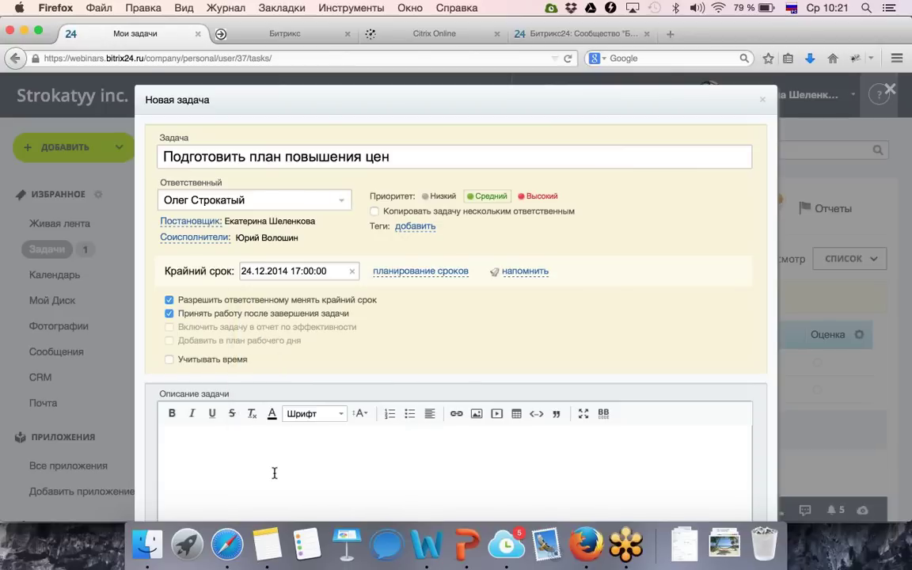
# Add checklist items 'анализировать рынок' and 'подготовить план'.
pyautogui.scroll(-1, 303, 415)
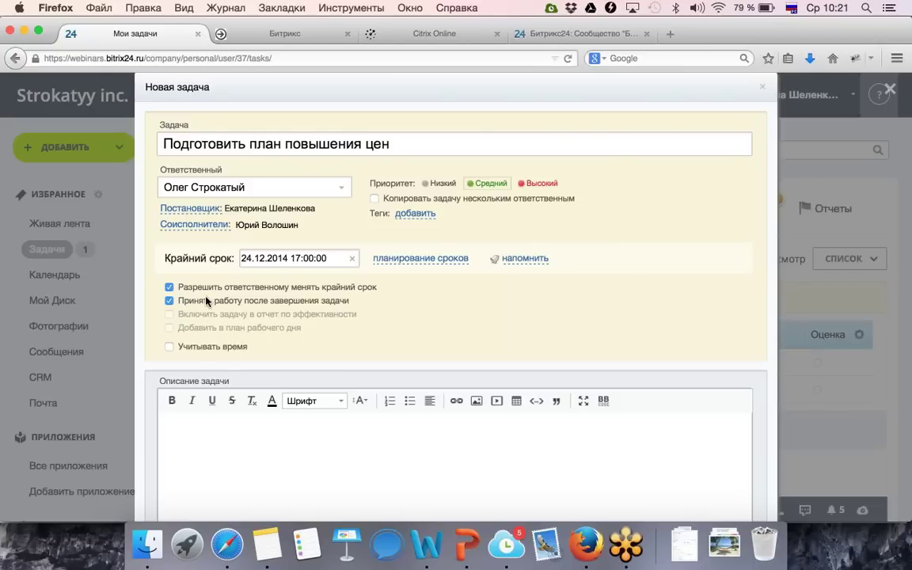
pyautogui.scroll(-3, 248, 396)
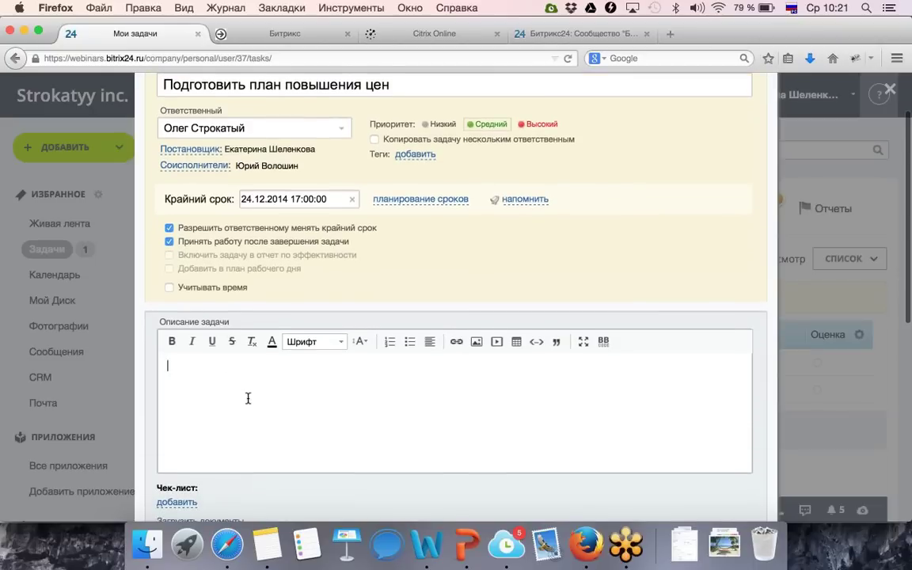
pyautogui.scroll(-4, 247, 398)
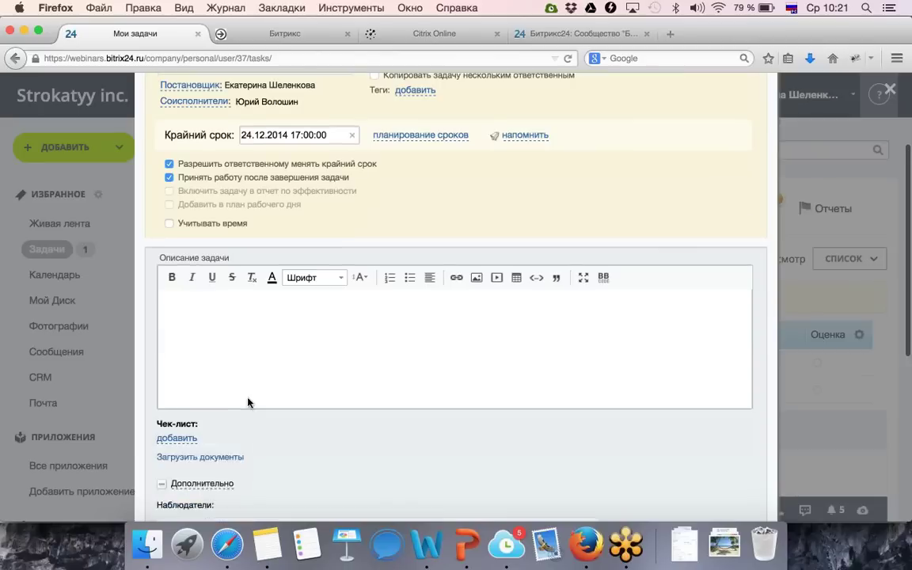
pyautogui.scroll(-1, 247, 403)
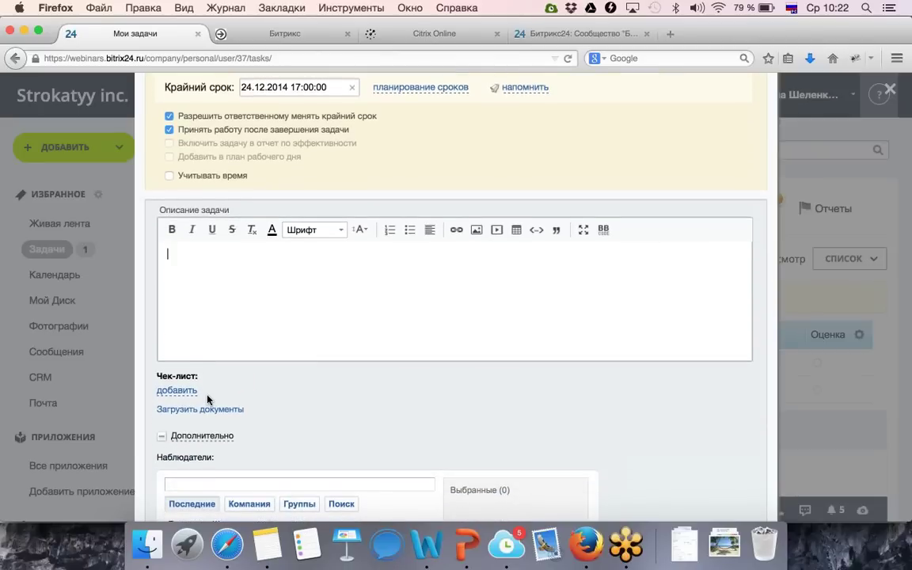
pyautogui.click(179, 390)
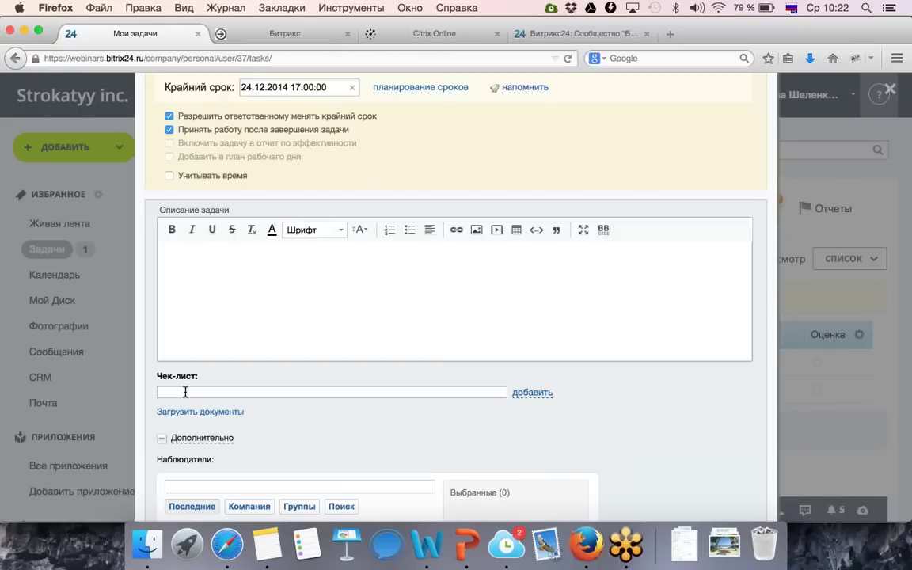
pyautogui.write('анализировать рынок')
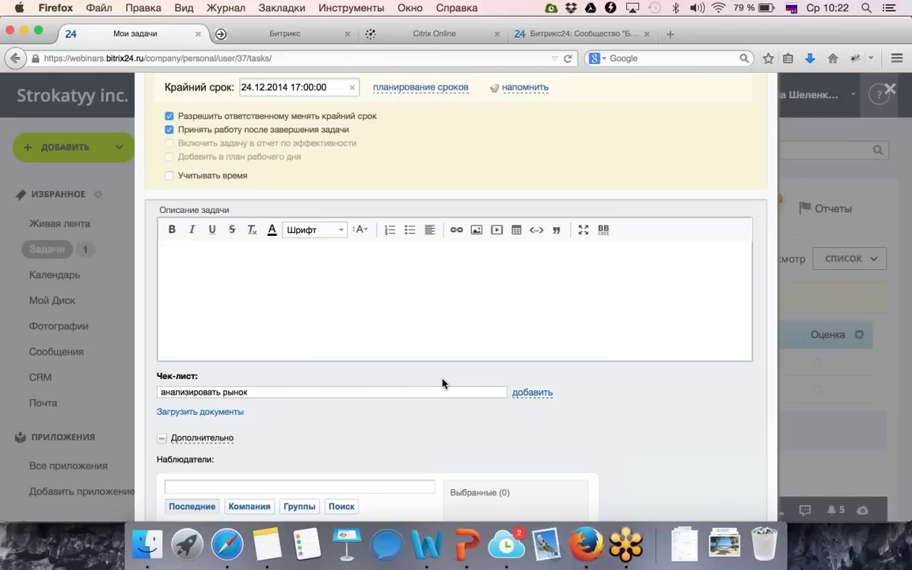
pyautogui.click(532, 392)
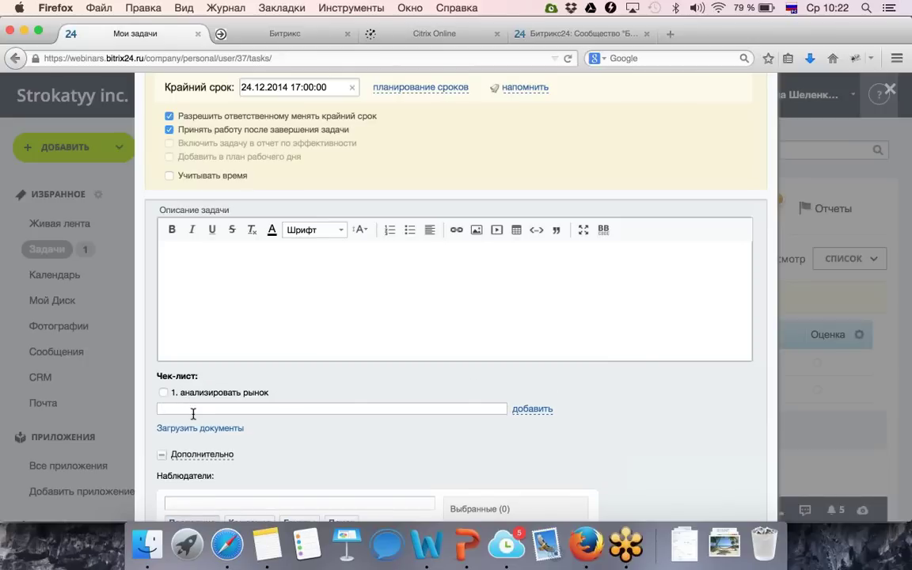
pyautogui.write('подготовить план')
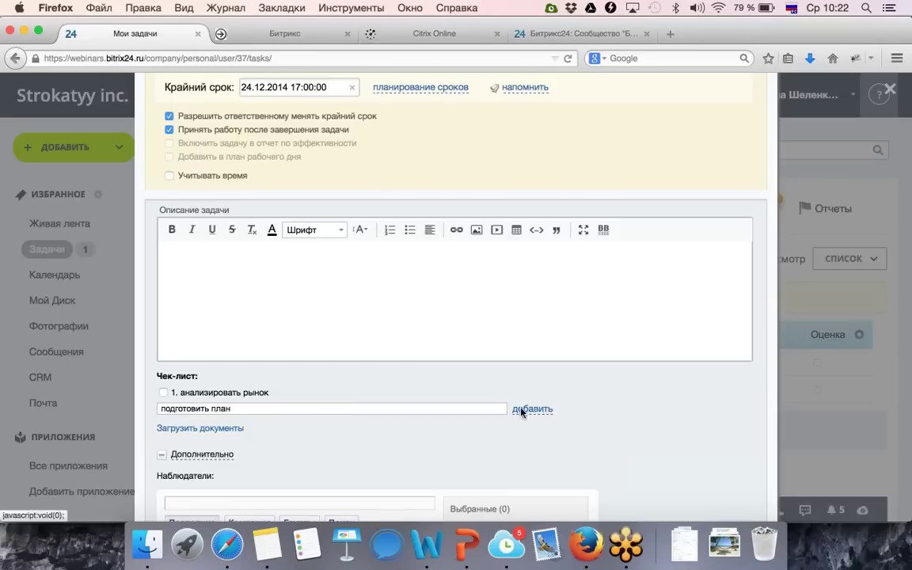
pyautogui.click(526, 409)
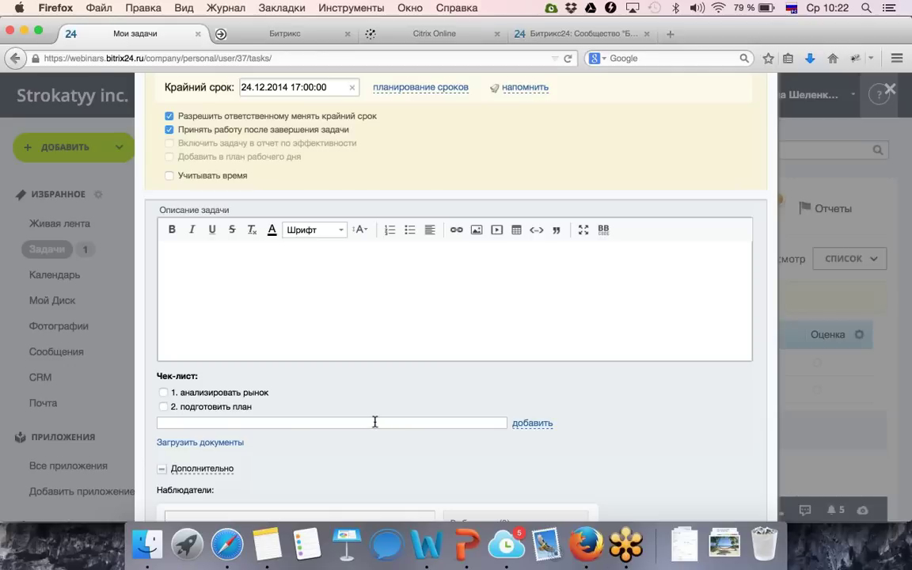
pyautogui.scroll(2, 380, 350)
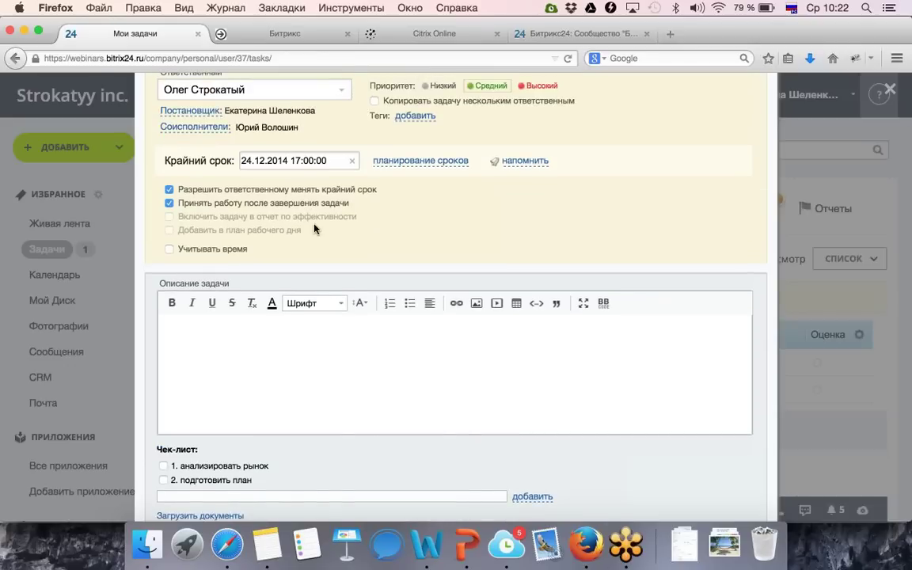
pyautogui.scroll(-5, 350, 374)
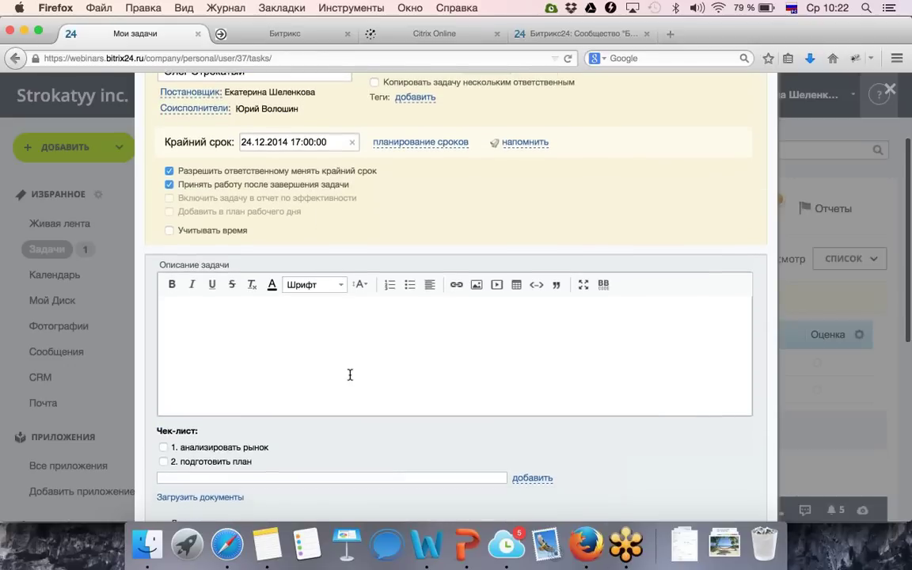
pyautogui.scroll(-1, 340, 396)
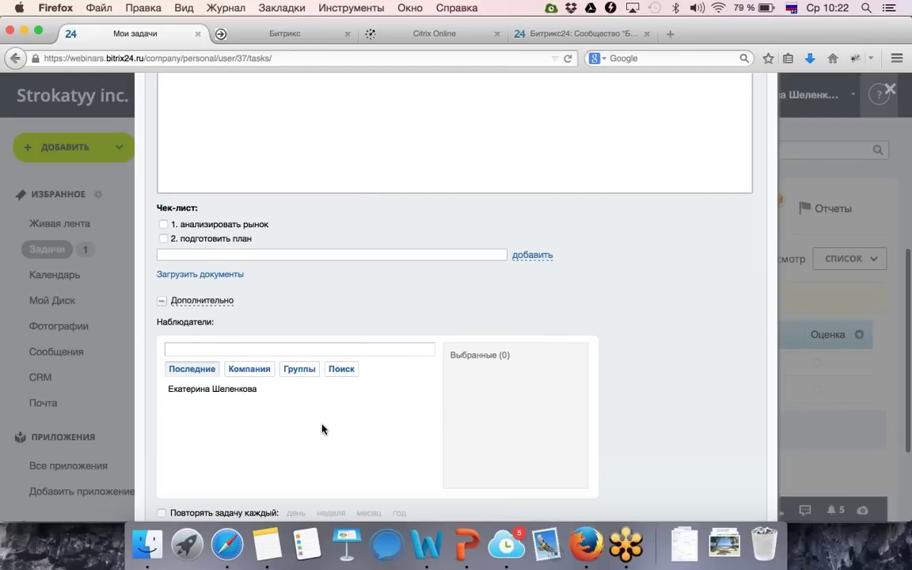
pyautogui.scroll(-1, 324, 428)
pyautogui.scroll(-2, 322, 429)
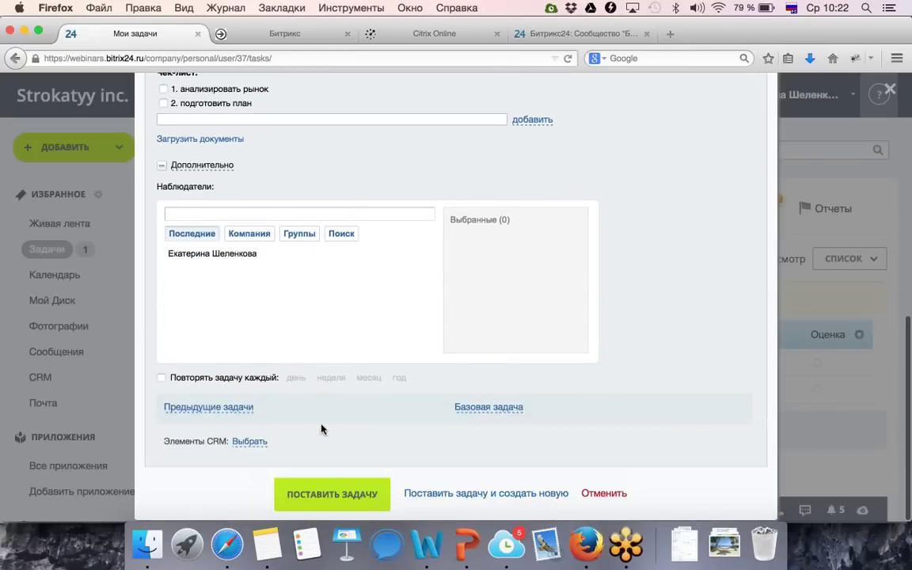
# Save the task Подготовить план повышения цен, close its card, and start another task.
pyautogui.click(314, 492)
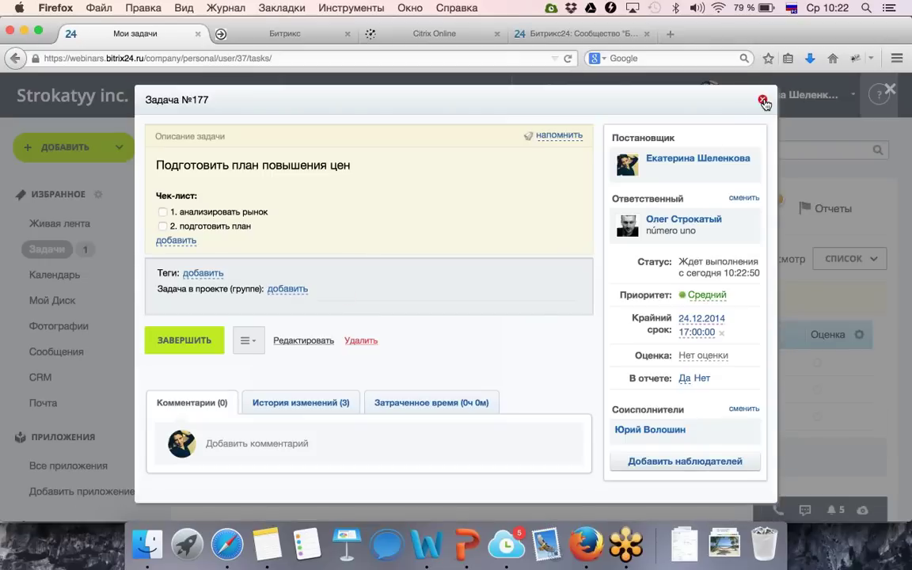
pyautogui.click(762, 102)
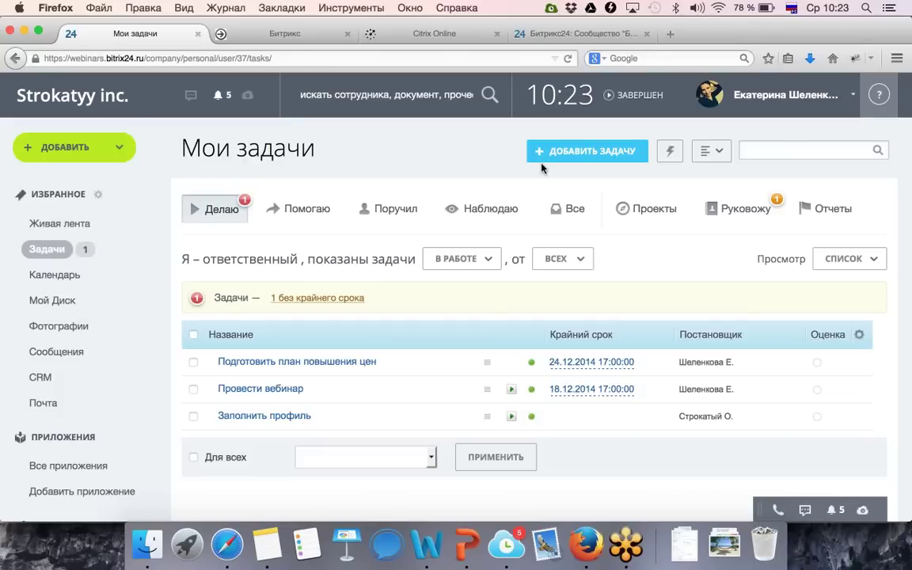
pyautogui.click(582, 161)
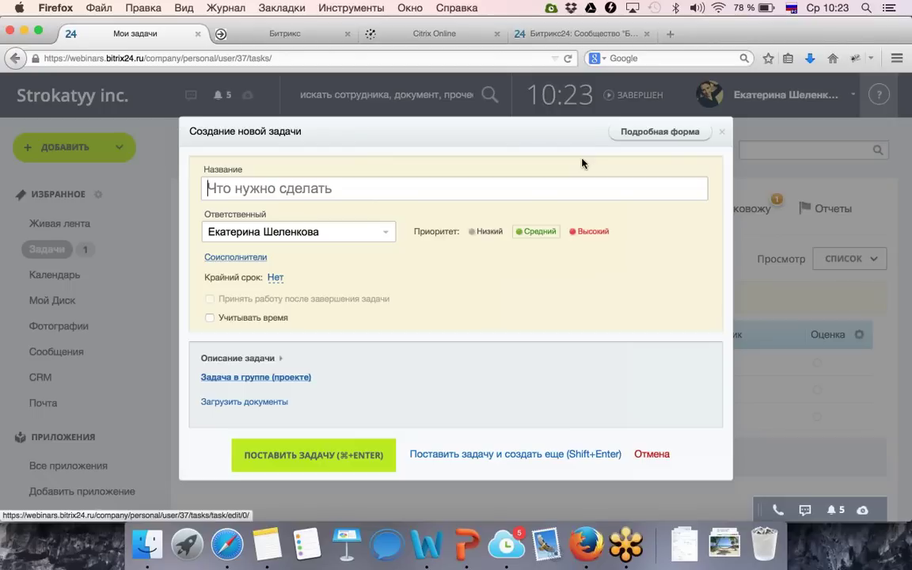
# Load the detailed new-task form via ДОБАВИТЬ > Задачу and scroll to its bottom.
pyautogui.click(631, 139)
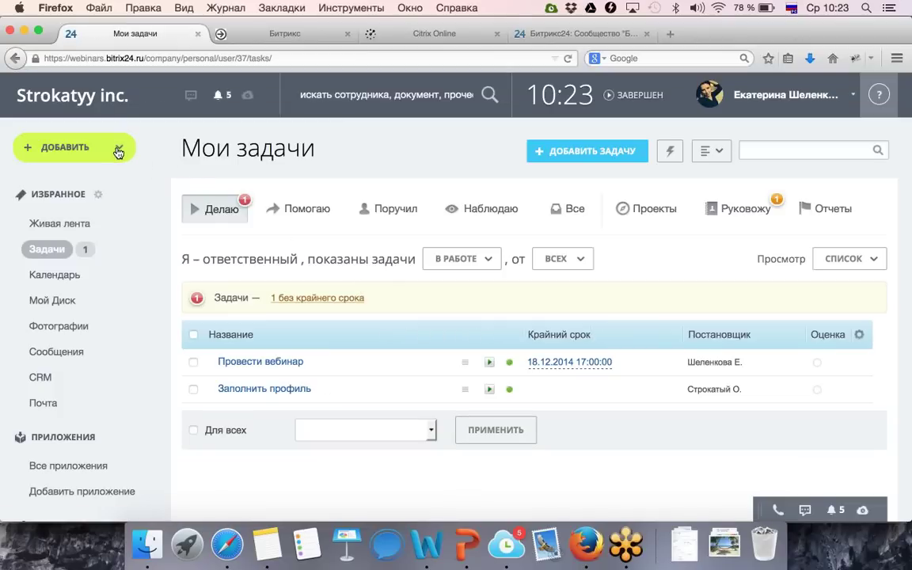
pyautogui.click(118, 152)
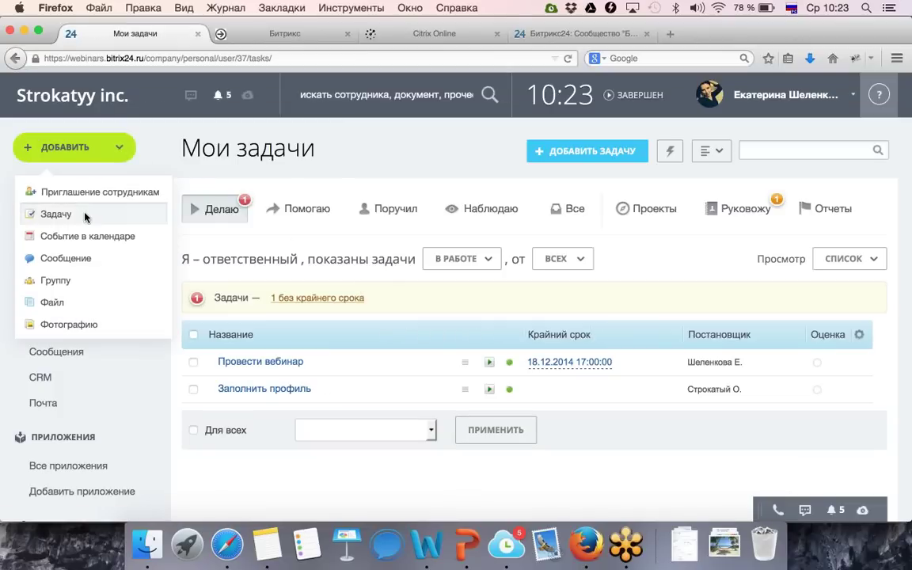
pyautogui.click(86, 216)
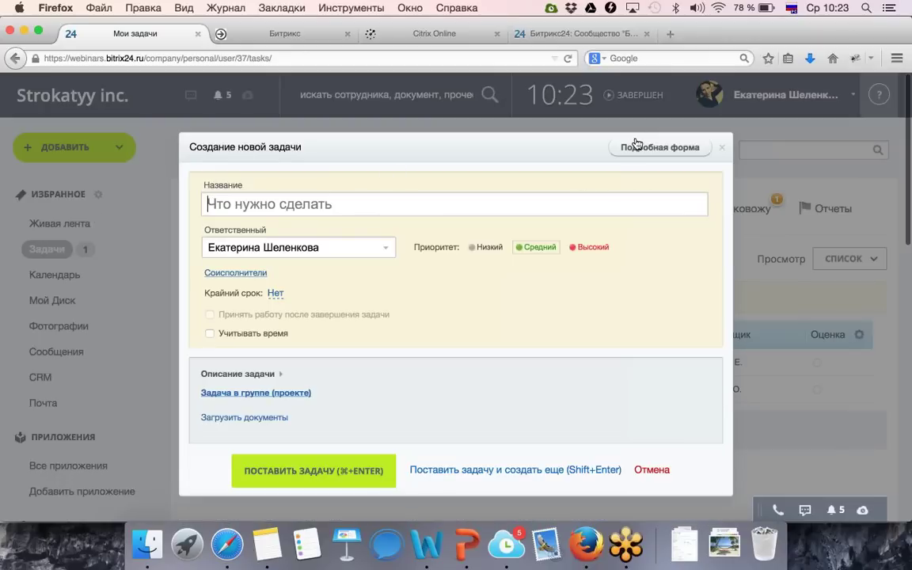
pyautogui.click(634, 151)
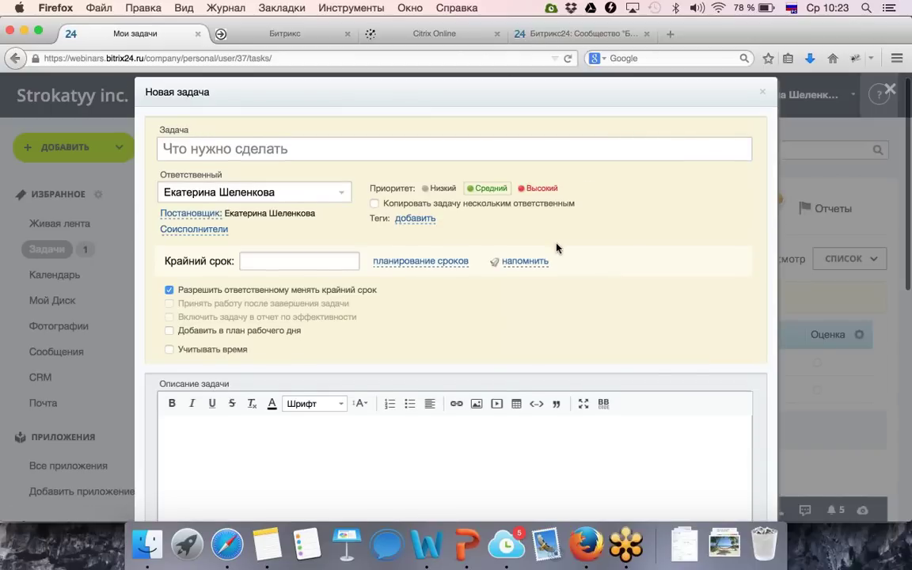
pyautogui.scroll(-8, 556, 248)
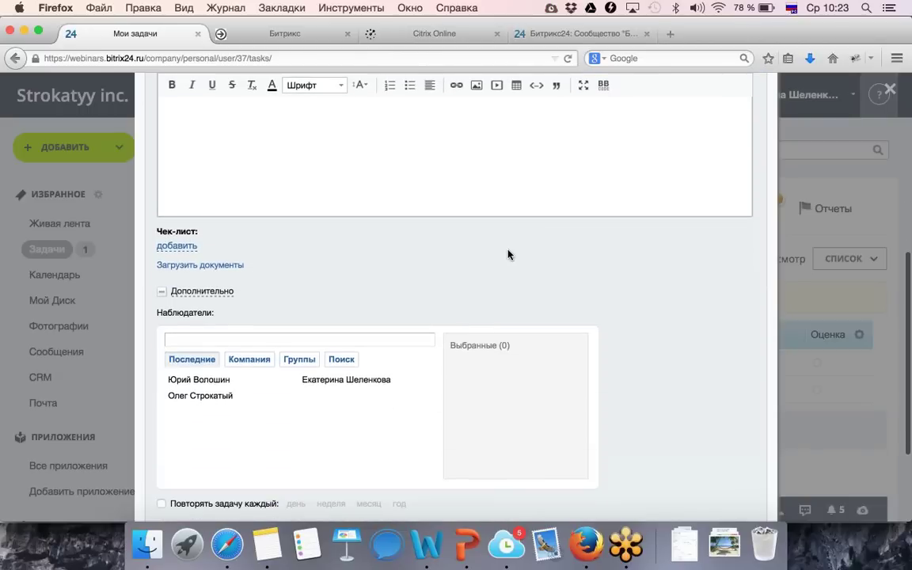
pyautogui.scroll(-2, 508, 254)
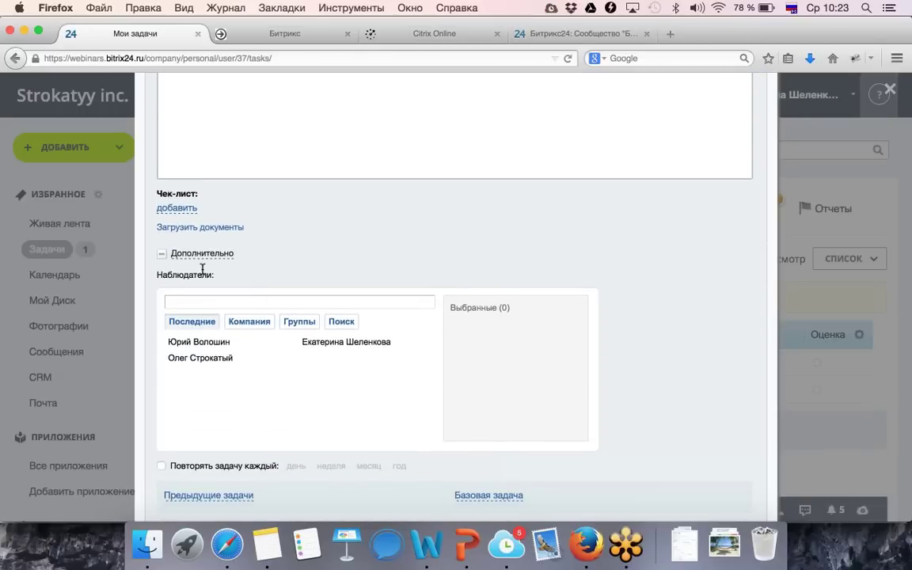
pyautogui.scroll(-3, 203, 270)
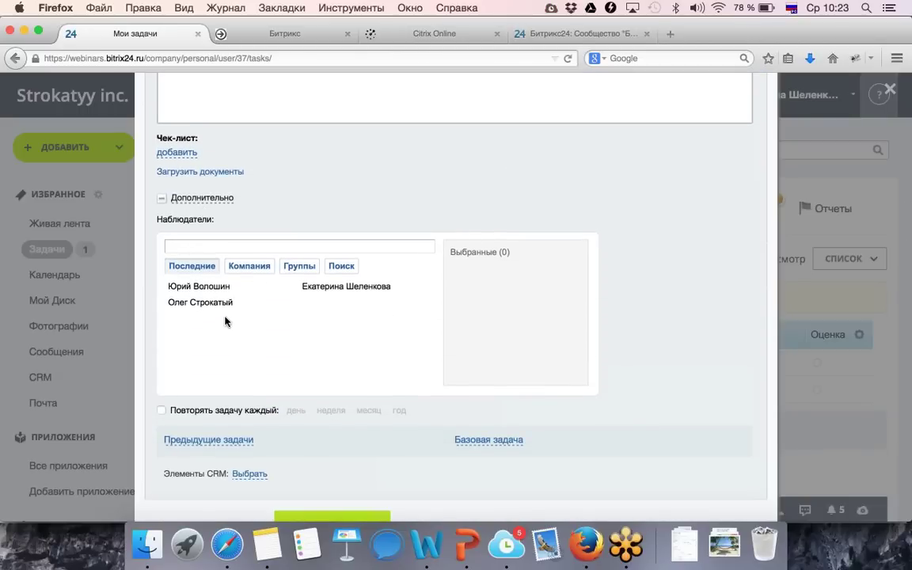
pyautogui.scroll(-2, 228, 333)
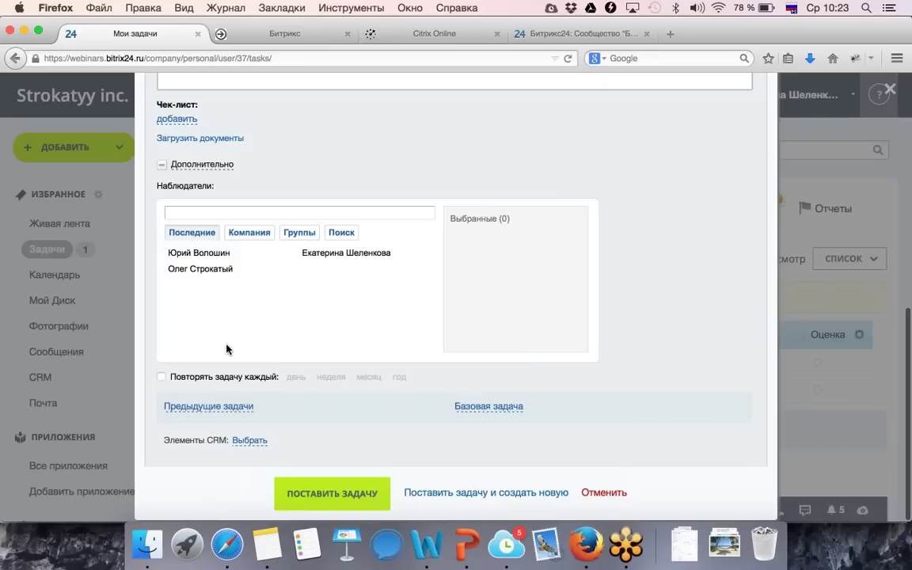
# Create task '12' with description '12', repeating weekly on Monday.
pyautogui.click(162, 377)
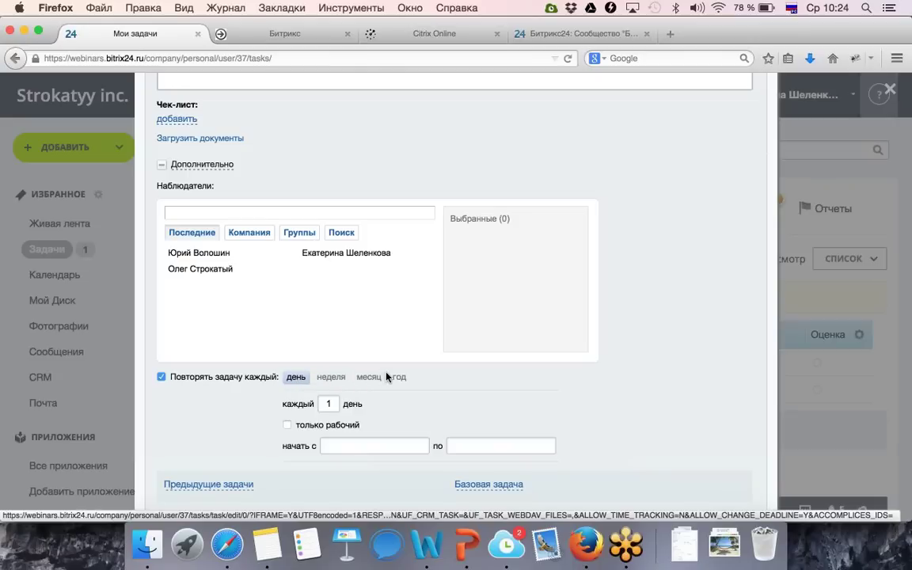
pyautogui.click(341, 379)
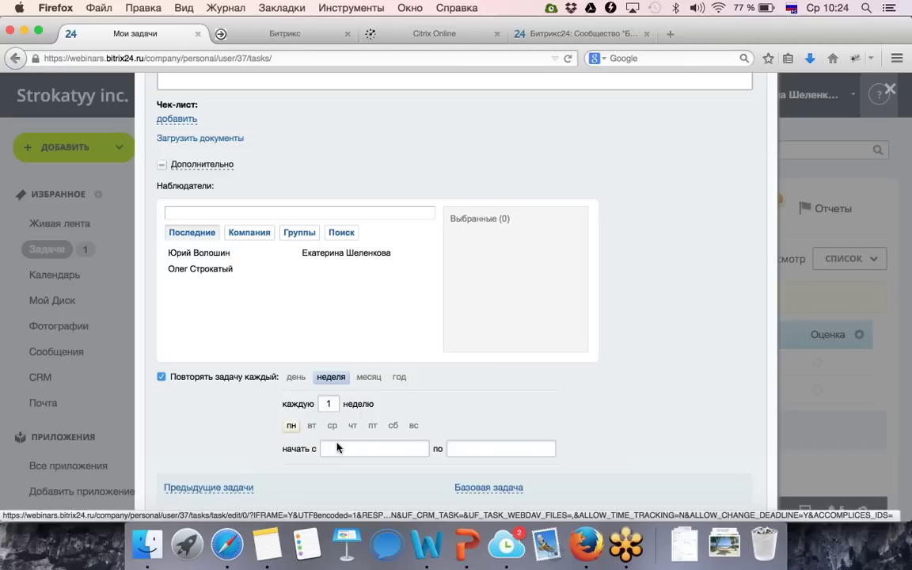
pyautogui.scroll(-2, 406, 447)
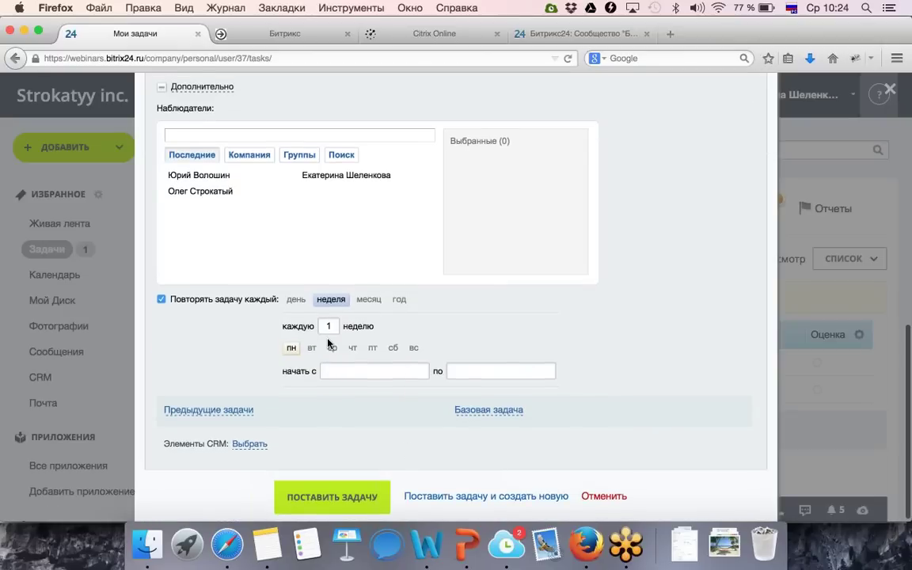
pyautogui.scroll(12, 299, 297)
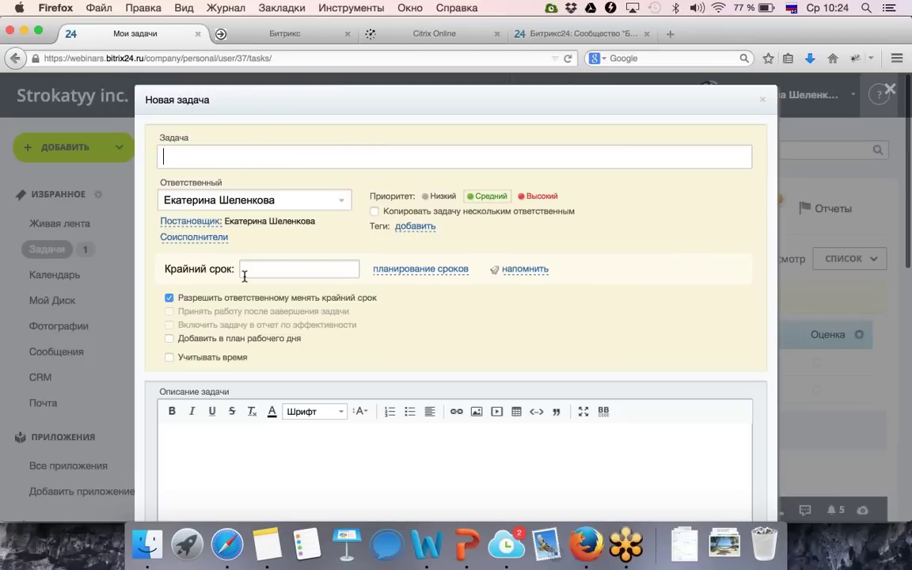
pyautogui.write('12')
pyautogui.click(240, 451)
pyautogui.write('12')
pyautogui.scroll(-12, 292, 446)
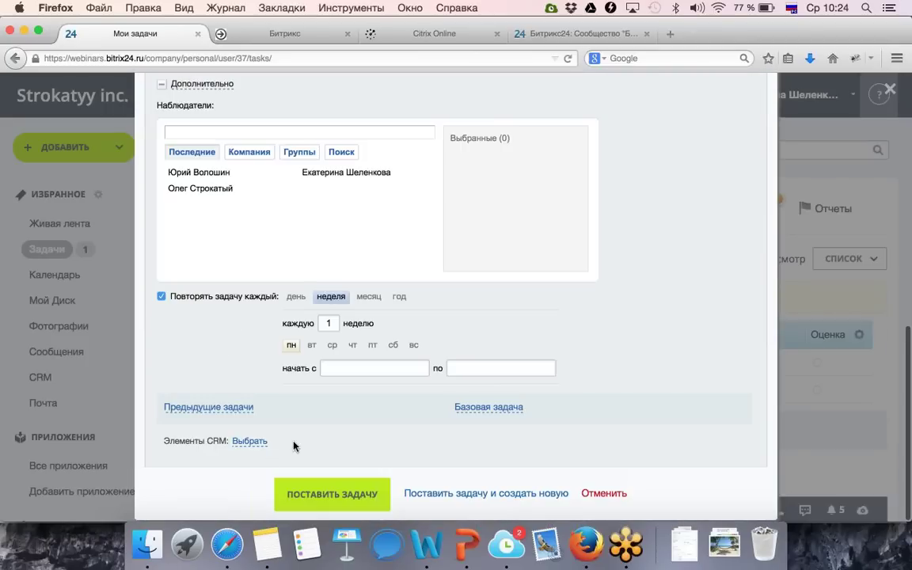
pyautogui.click(322, 499)
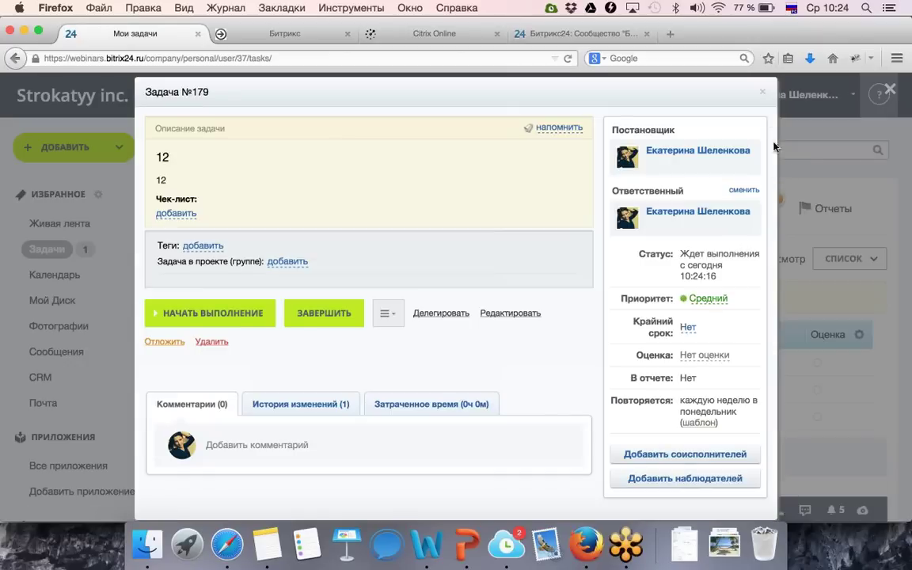
# Close task №179, view the template list containing only '12', and return to Задачи.
pyautogui.click(761, 92)
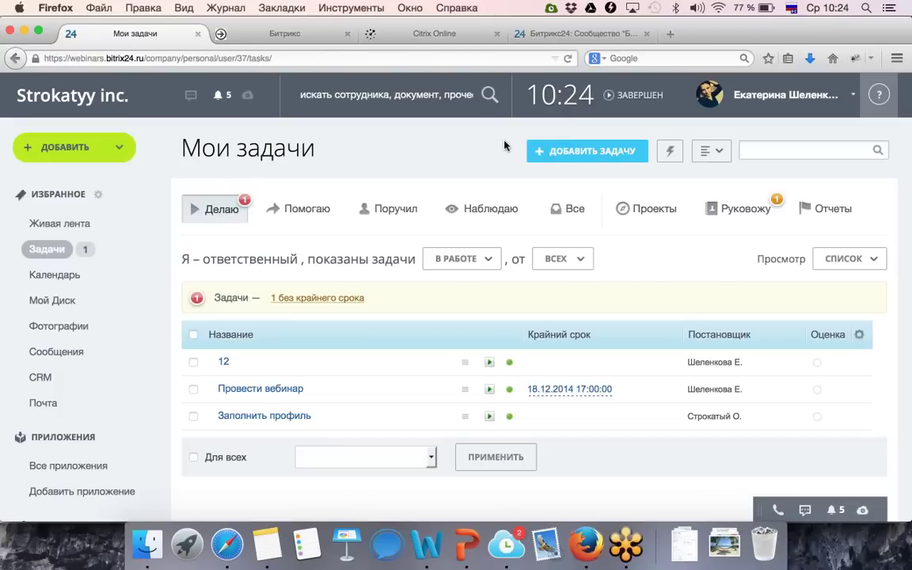
pyautogui.click(709, 152)
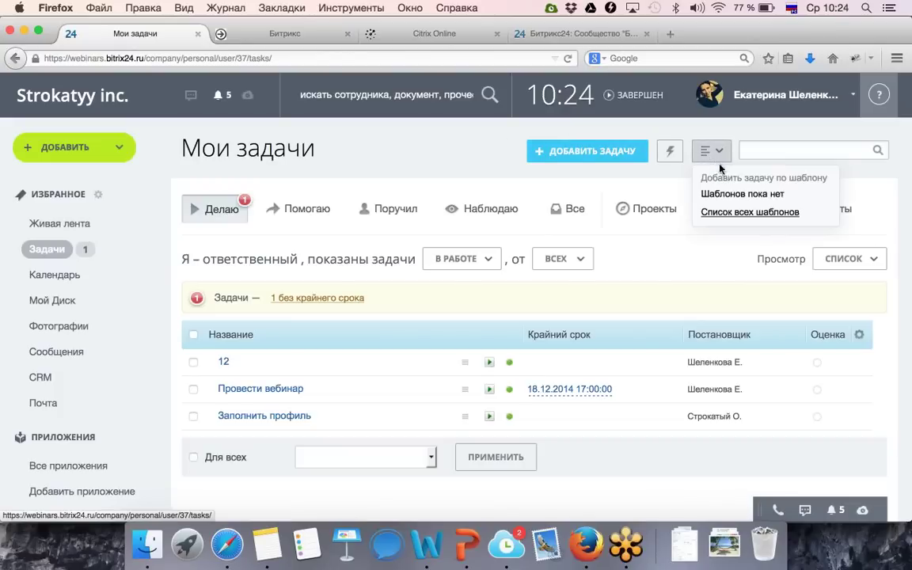
pyautogui.click(744, 214)
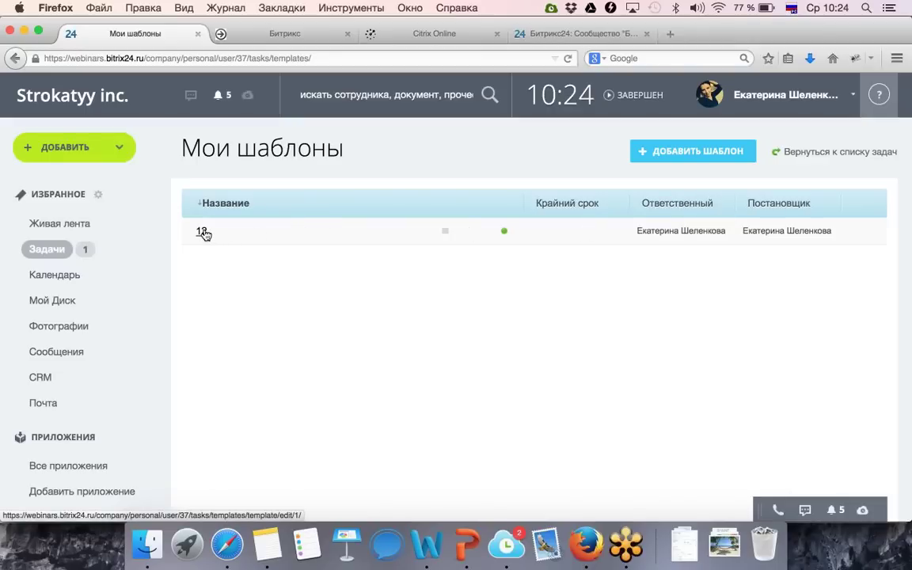
pyautogui.click(34, 253)
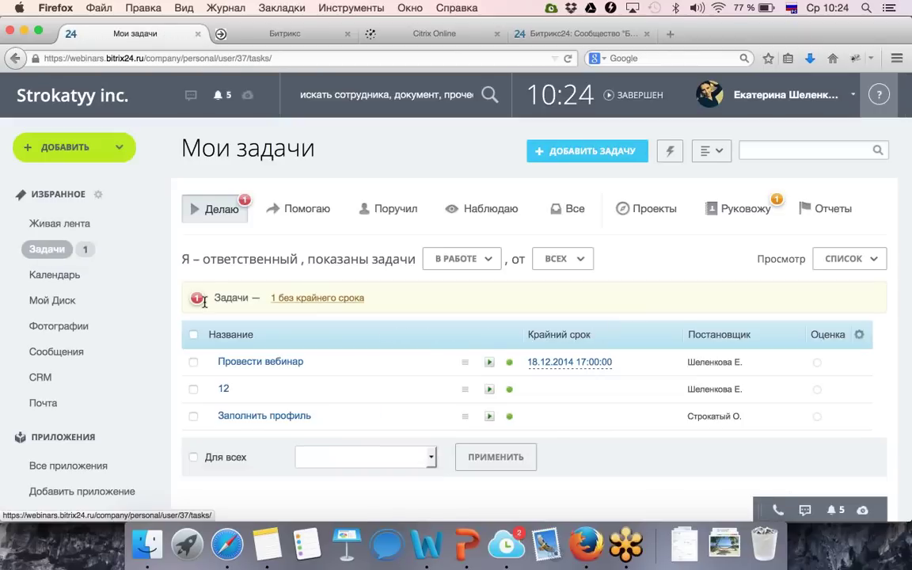
# From the Поручил tab, open Подготовить план повышения цен and check its rating choices unchanged.
pyautogui.moveTo(285, 367)
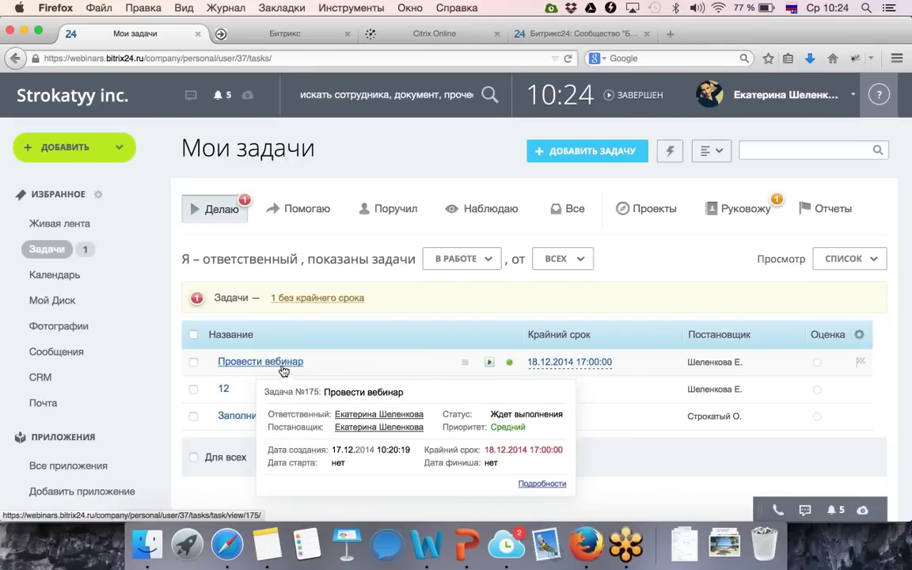
pyautogui.click(238, 417)
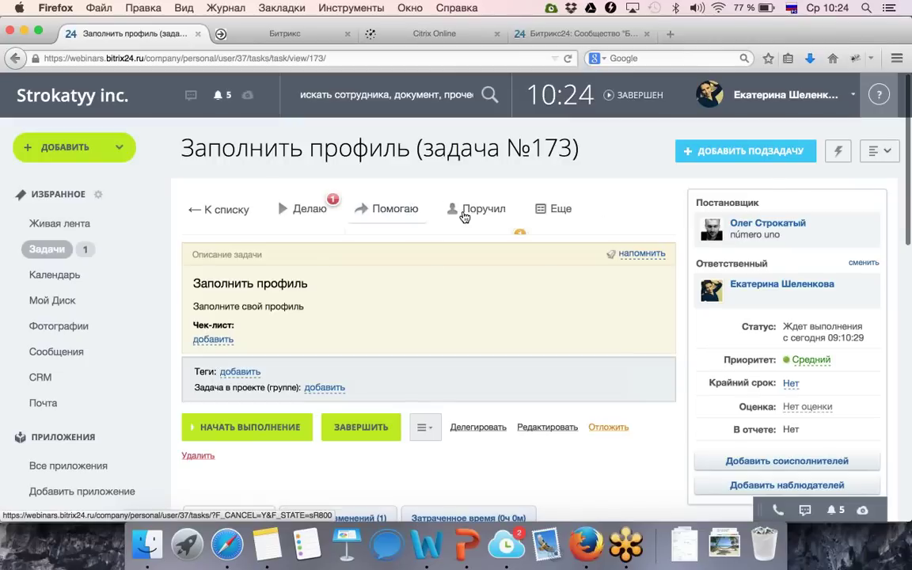
pyautogui.click(465, 217)
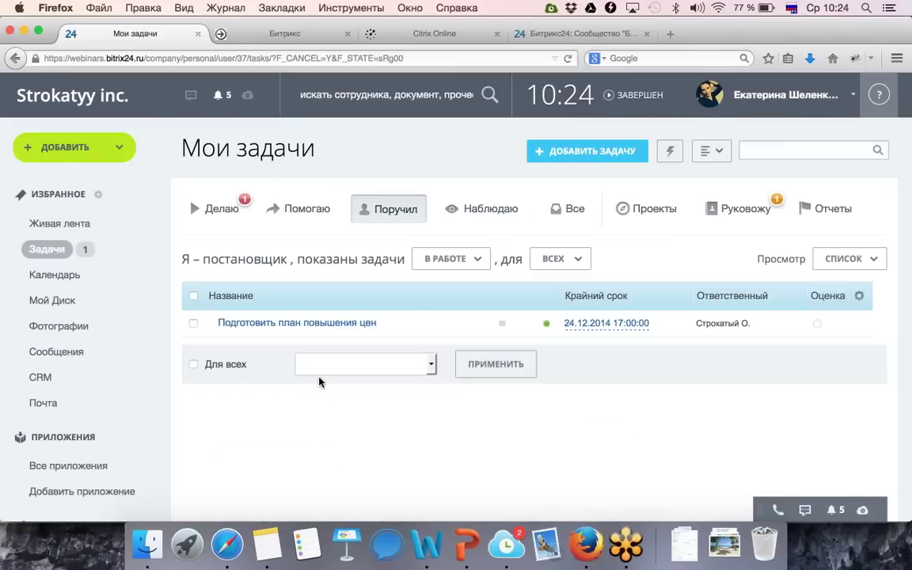
pyautogui.click(318, 330)
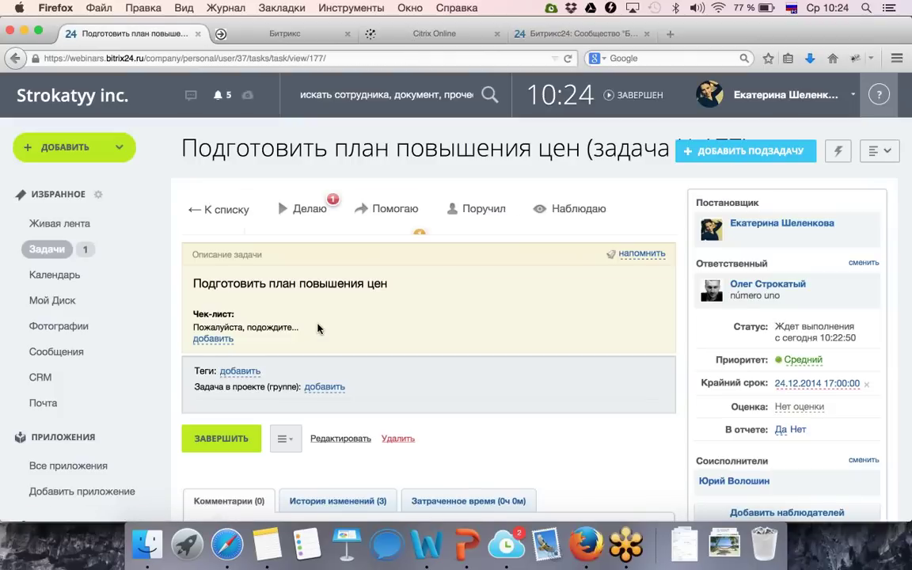
pyautogui.scroll(-3, 491, 342)
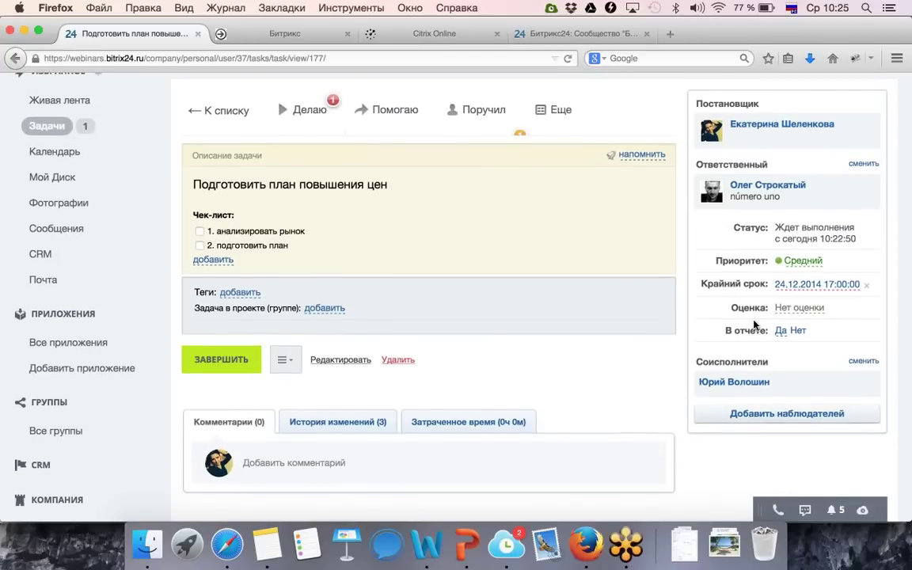
pyautogui.click(810, 310)
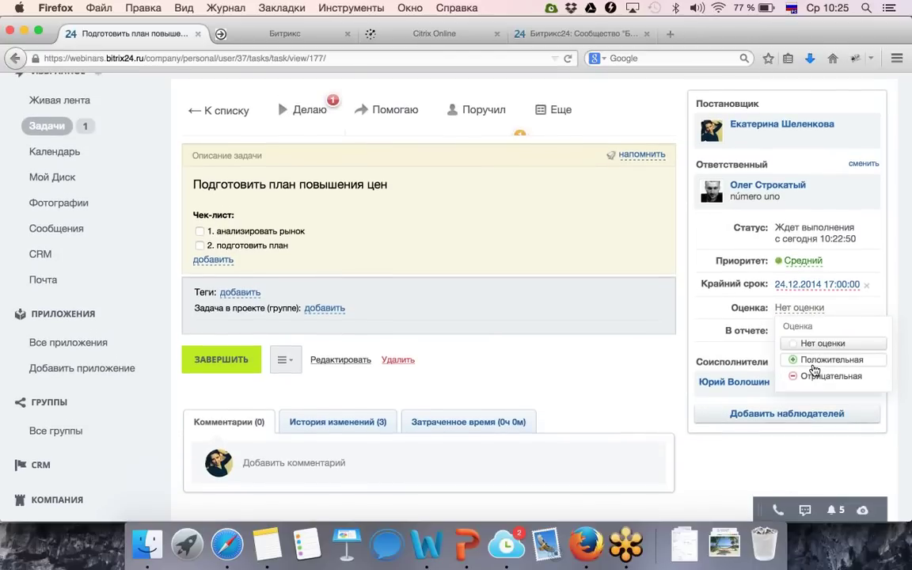
pyautogui.click(752, 461)
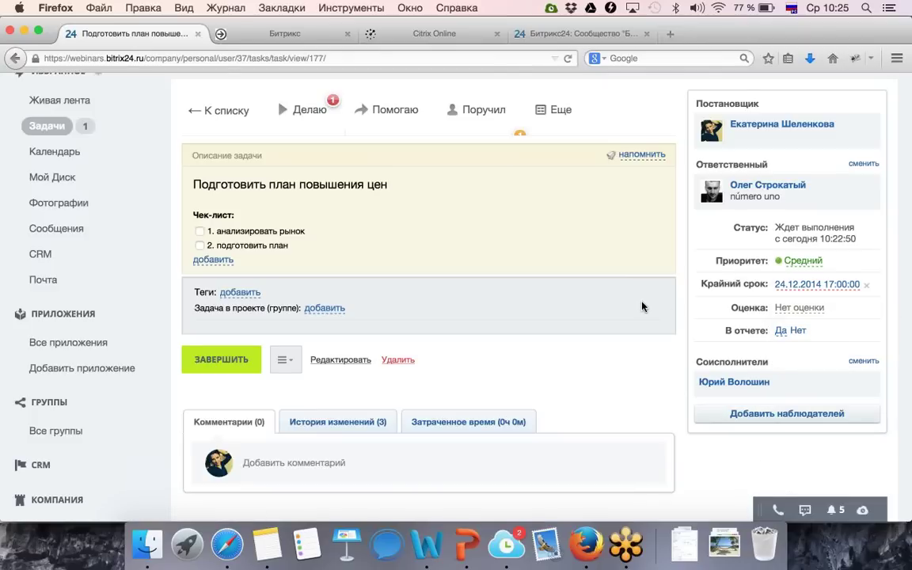
pyautogui.scroll(5, 641, 306)
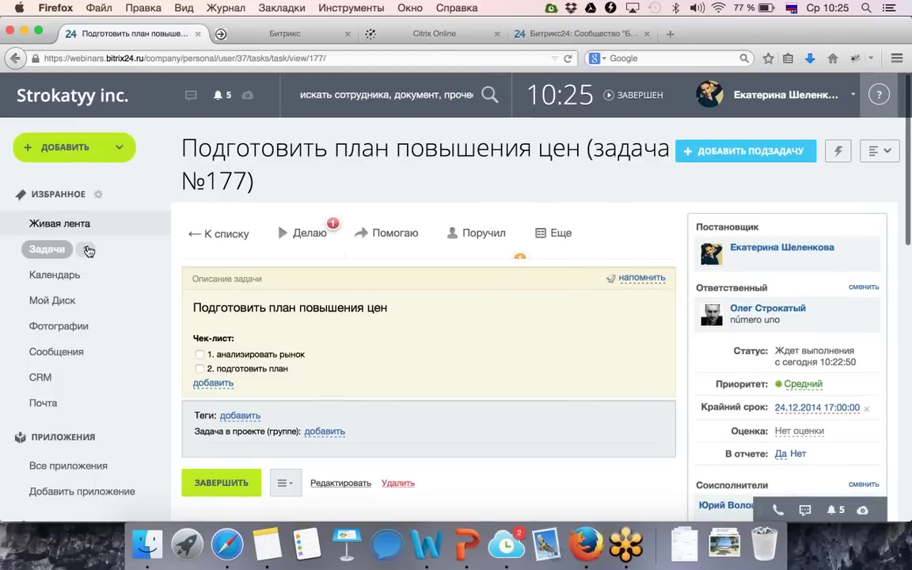
# Filter Мои задачи to the one task without a deadline, Заполнить профиль.
pyautogui.click(83, 253)
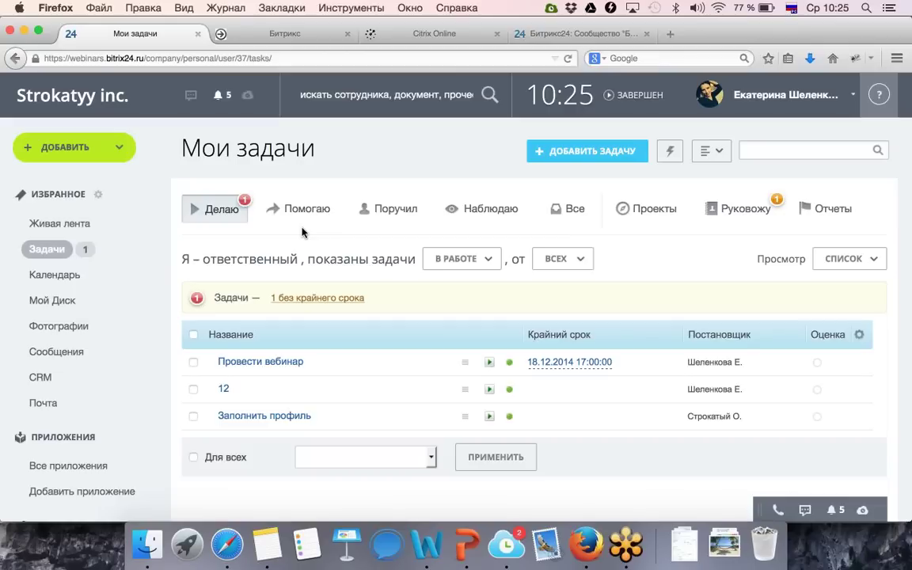
pyautogui.click(317, 299)
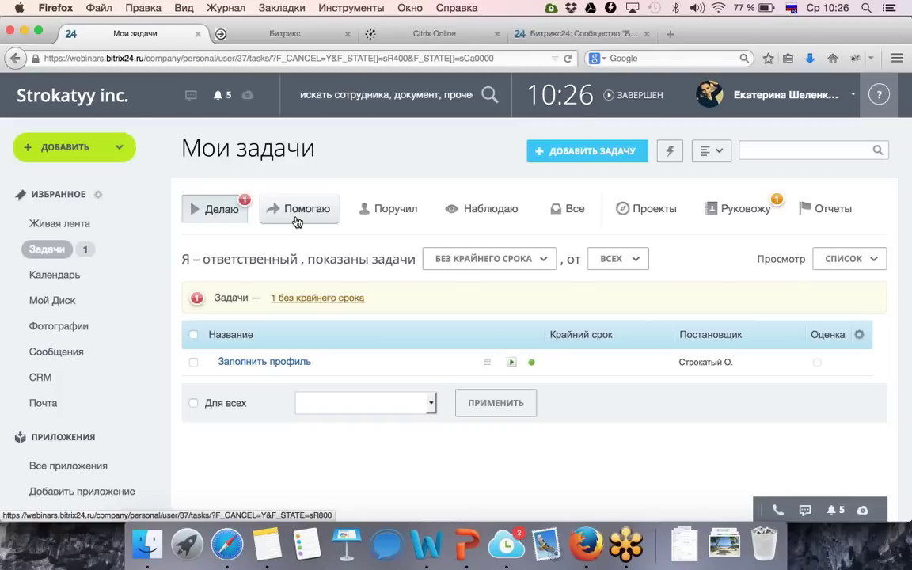
# Browse the Помогаю, Поручил, Наблюдаю, Все and Проекты tabs, then go back to all tasks.
pyautogui.click(297, 221)
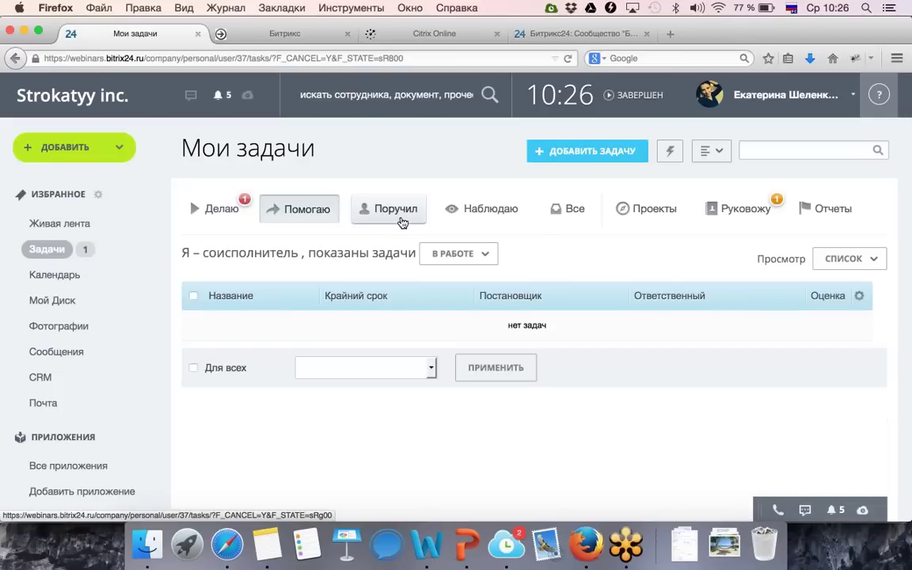
pyautogui.click(401, 220)
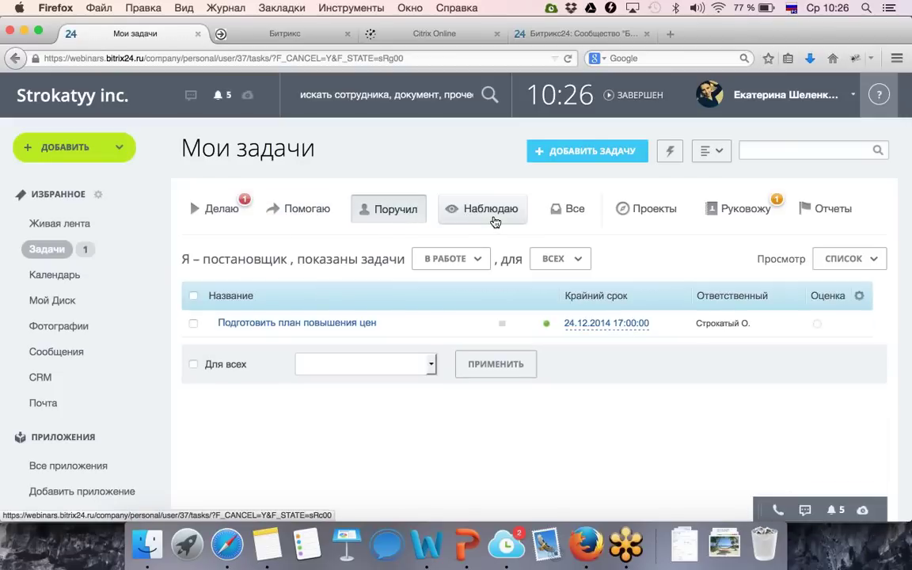
pyautogui.click(491, 209)
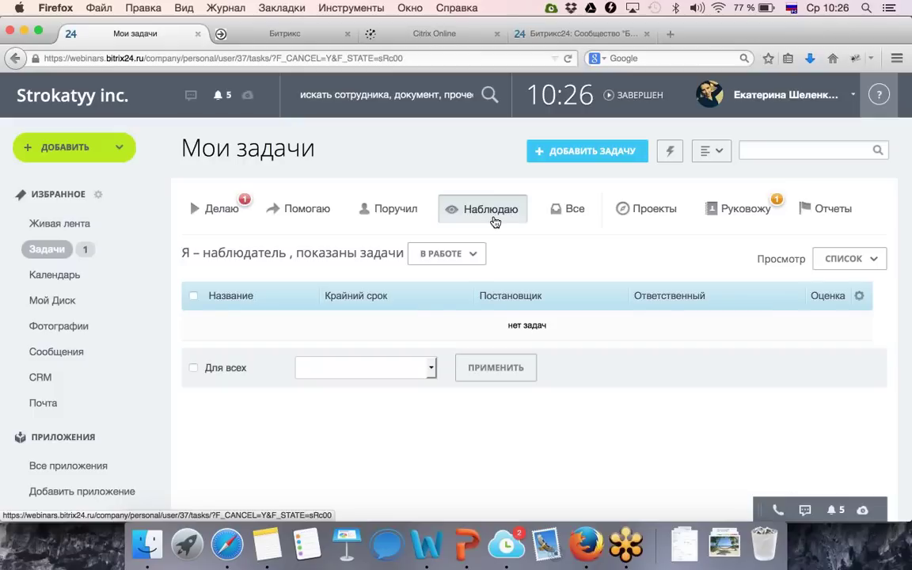
pyautogui.click(556, 216)
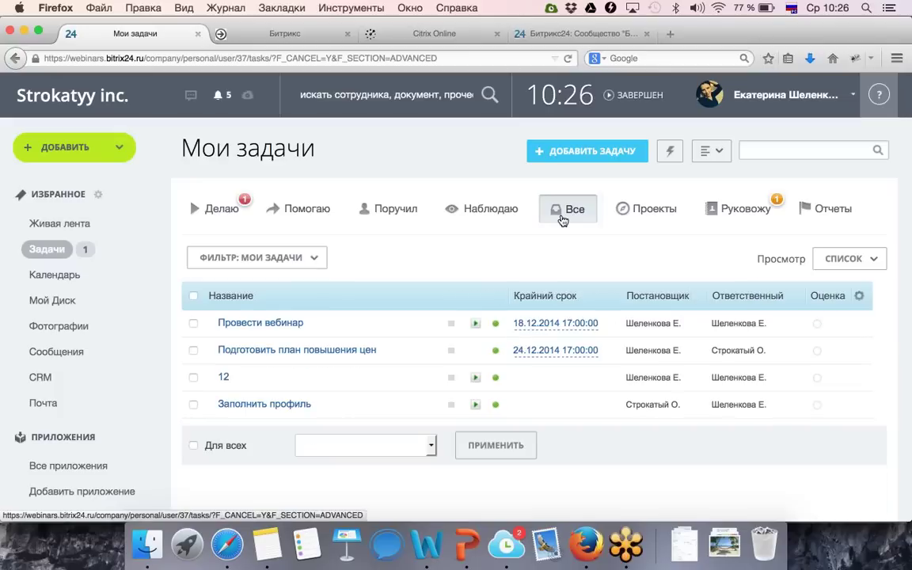
pyautogui.click(639, 214)
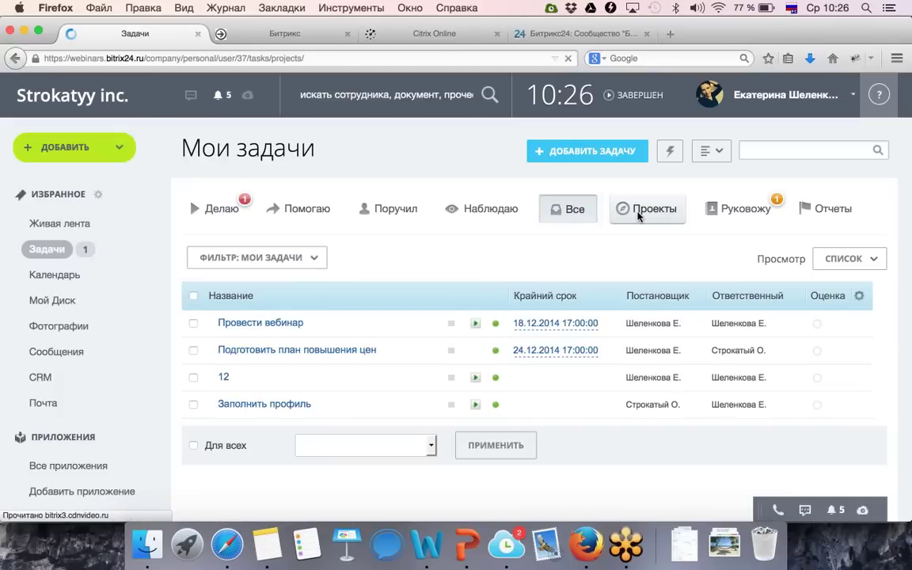
pyautogui.click(14, 63)
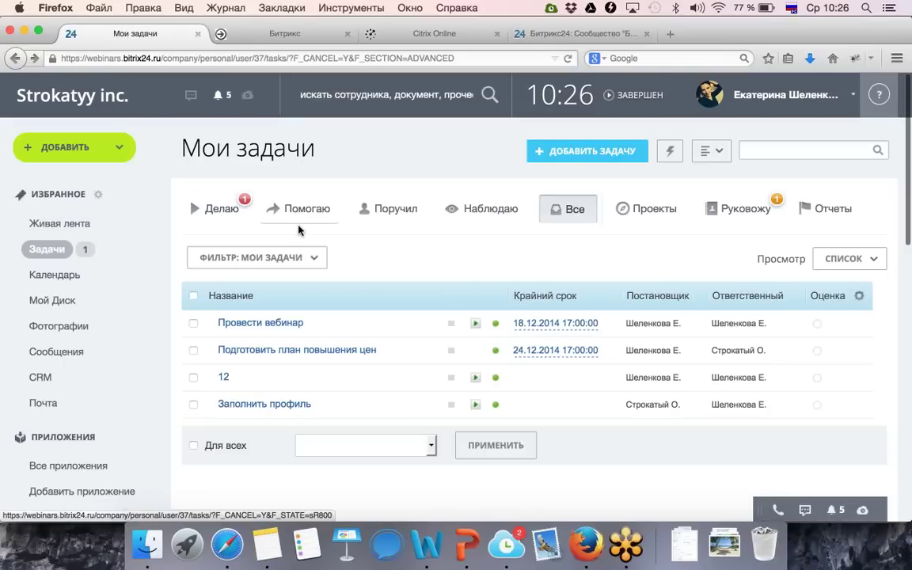
# Open Отдых from Все группы and join it, raising membership to 2.
pyautogui.scroll(-3, 282, 308)
pyautogui.scroll(-2, 281, 308)
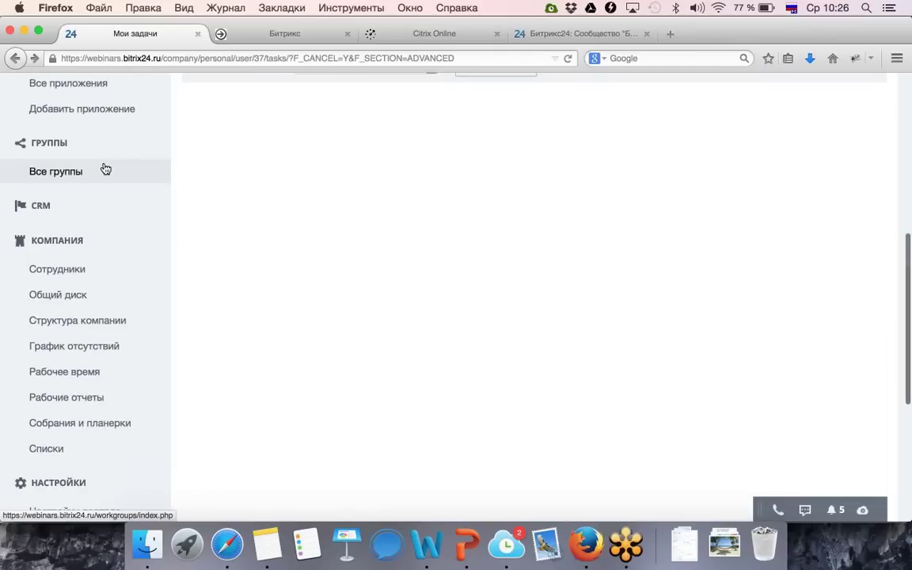
pyautogui.click(104, 169)
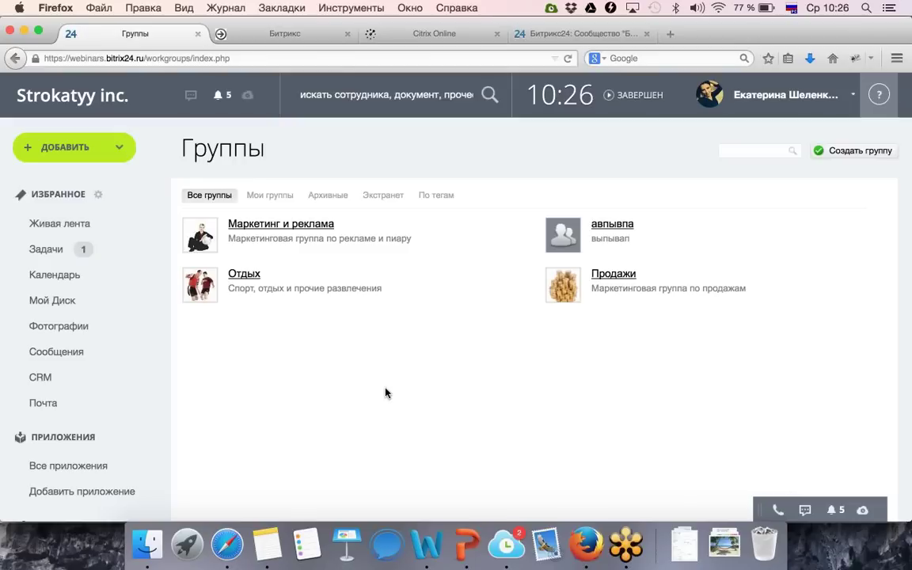
pyautogui.click(248, 275)
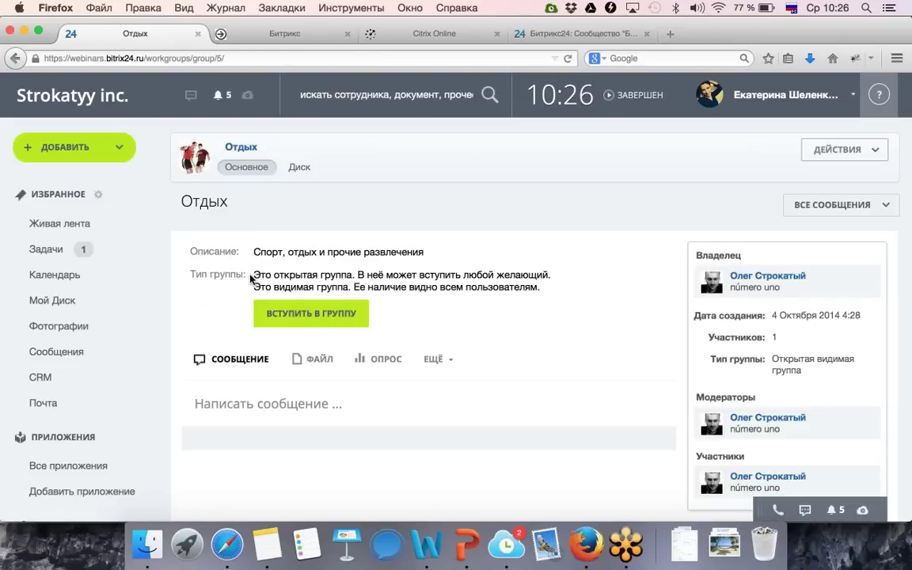
pyautogui.click(321, 314)
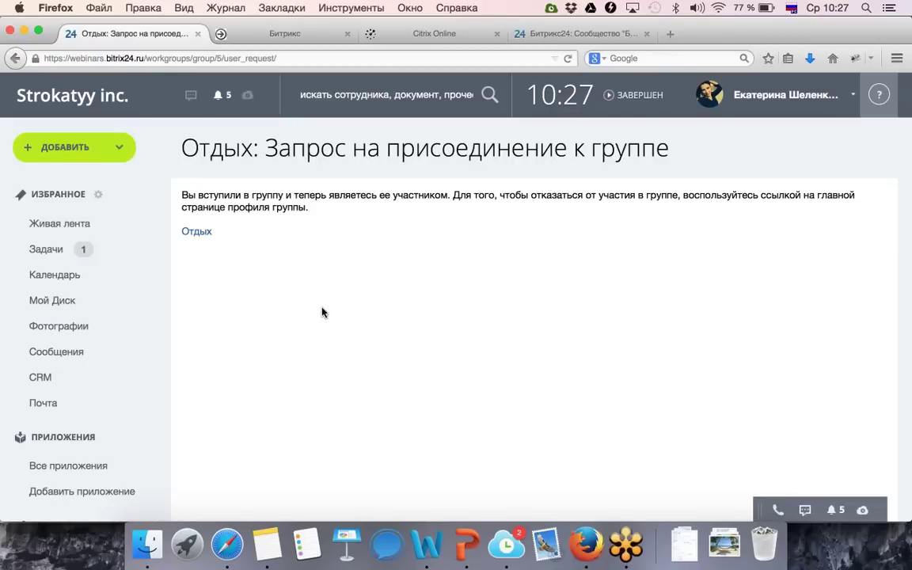
pyautogui.click(210, 233)
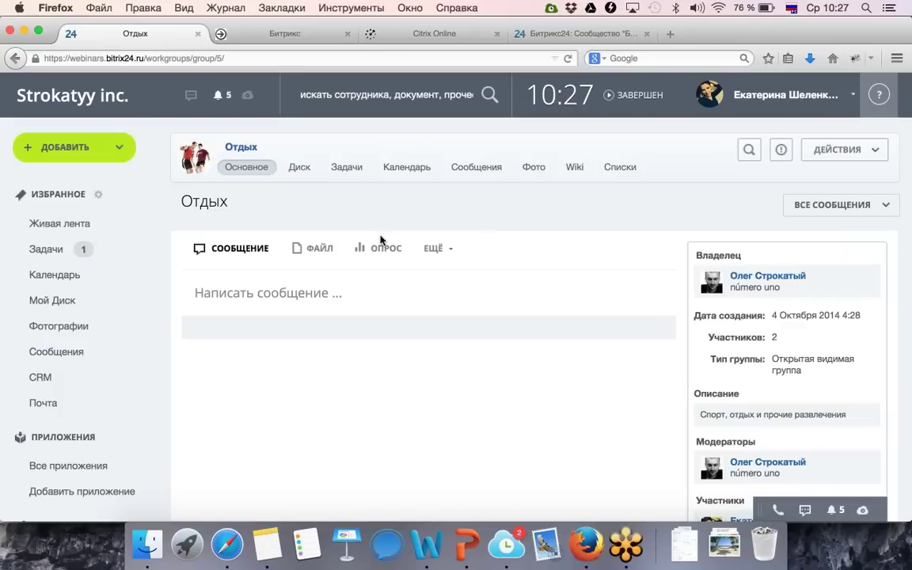
# Show the Руковожу department summary of employees' task counts.
pyautogui.click(67, 251)
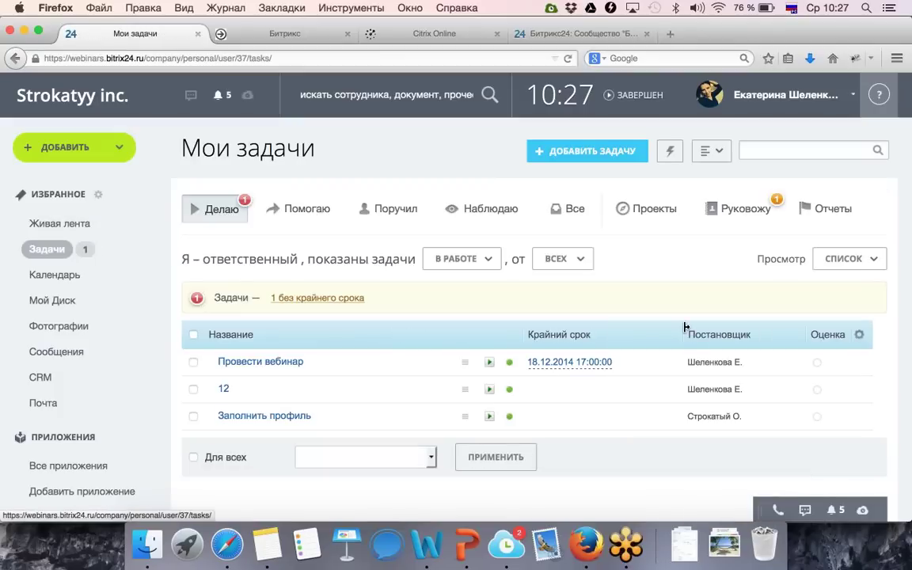
pyautogui.click(749, 209)
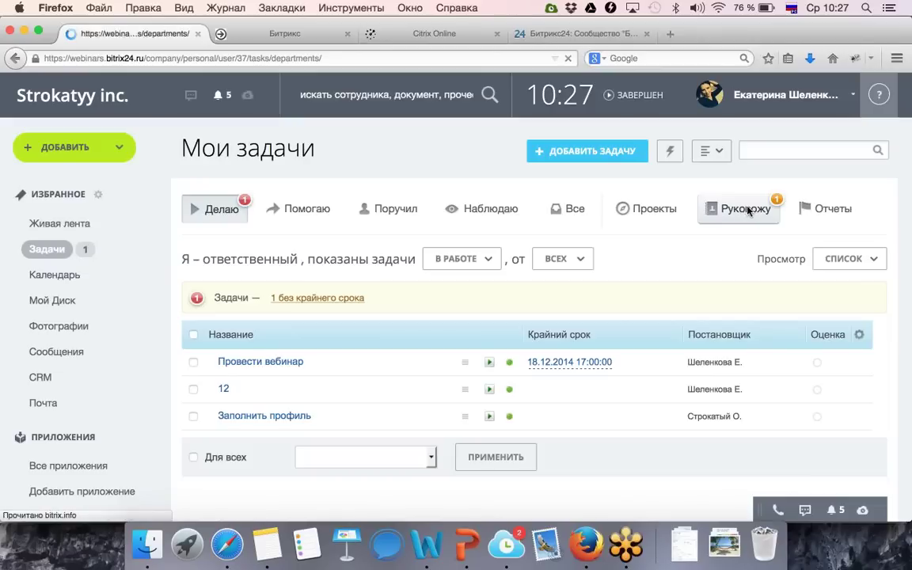
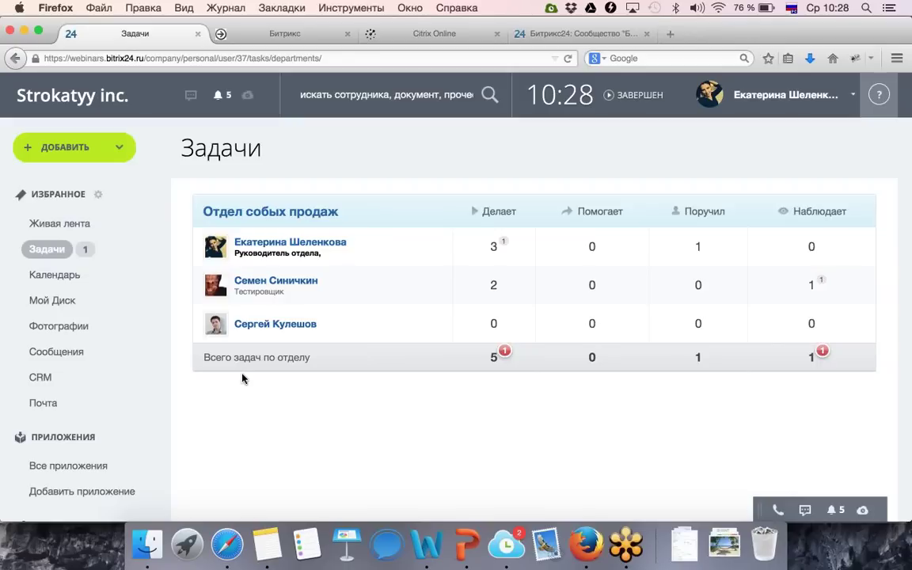
# Open the Провести вебинар task from Задачи and post the comment 'Хорошо, вес выполню'.
pyautogui.click(36, 255)
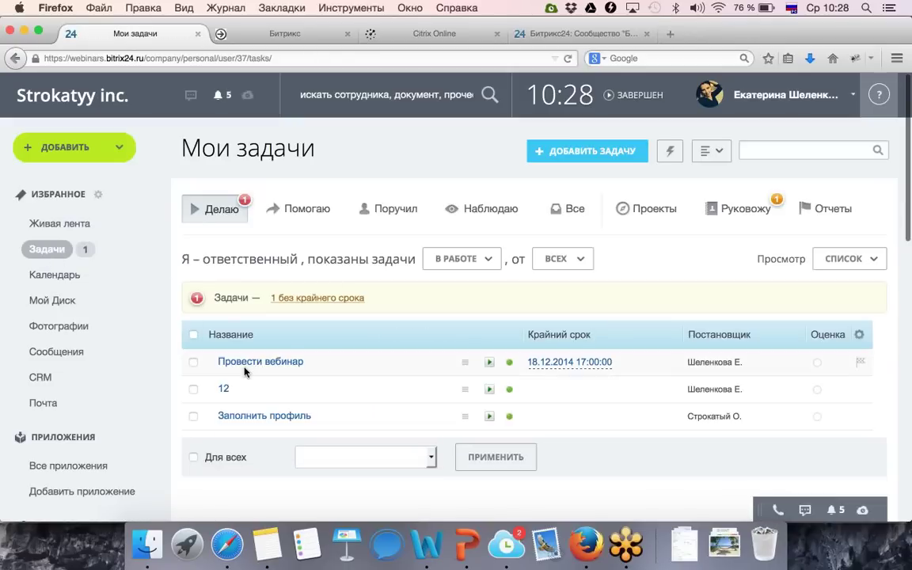
pyautogui.click(245, 363)
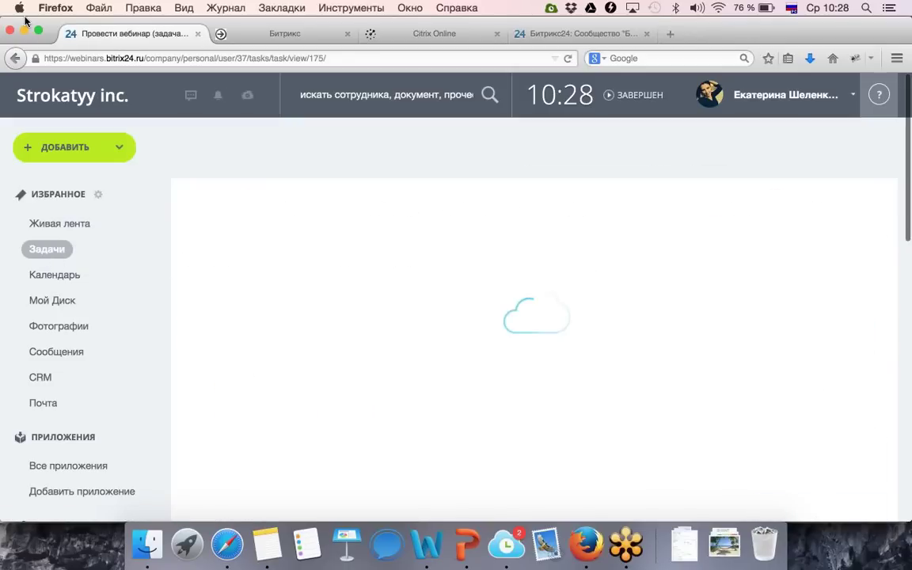
pyautogui.click(15, 58)
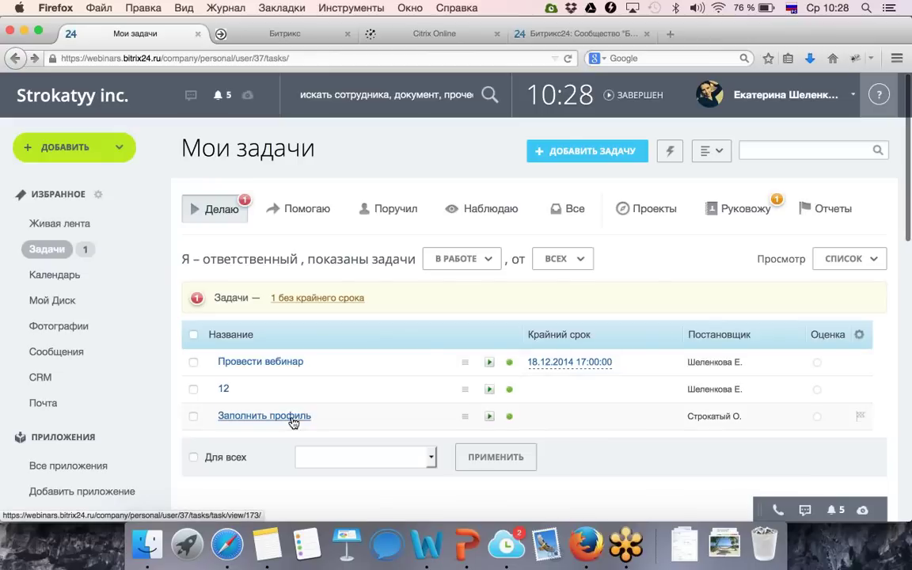
pyautogui.click(254, 363)
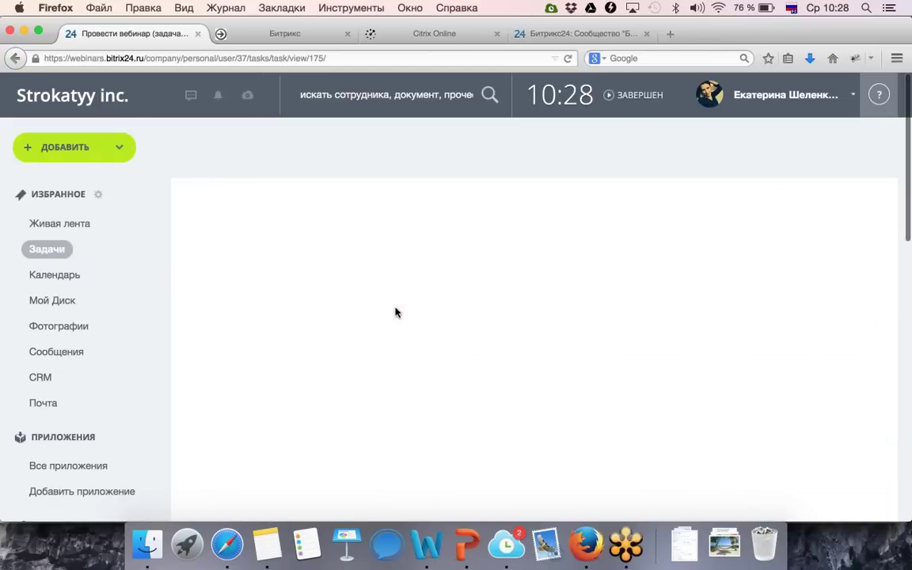
pyautogui.scroll(-3, 253, 350)
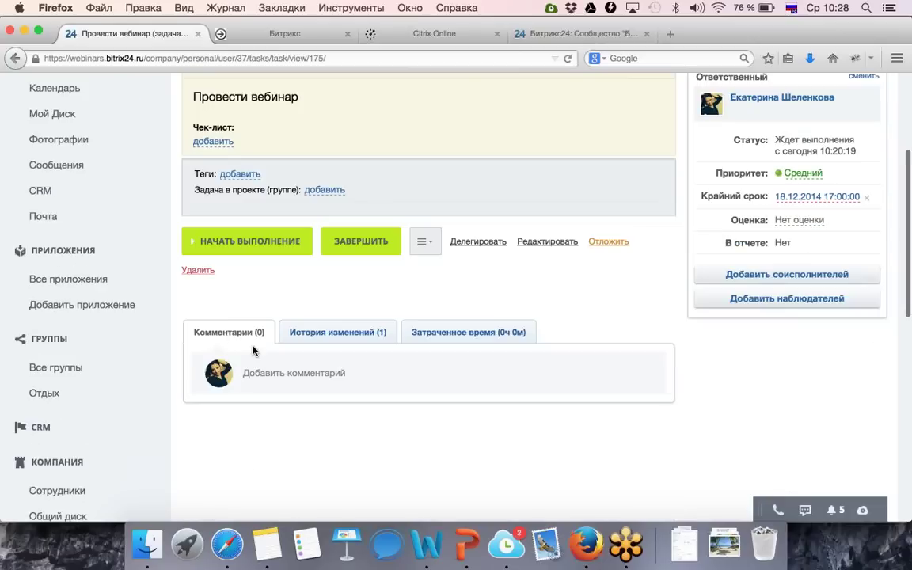
pyautogui.click(315, 374)
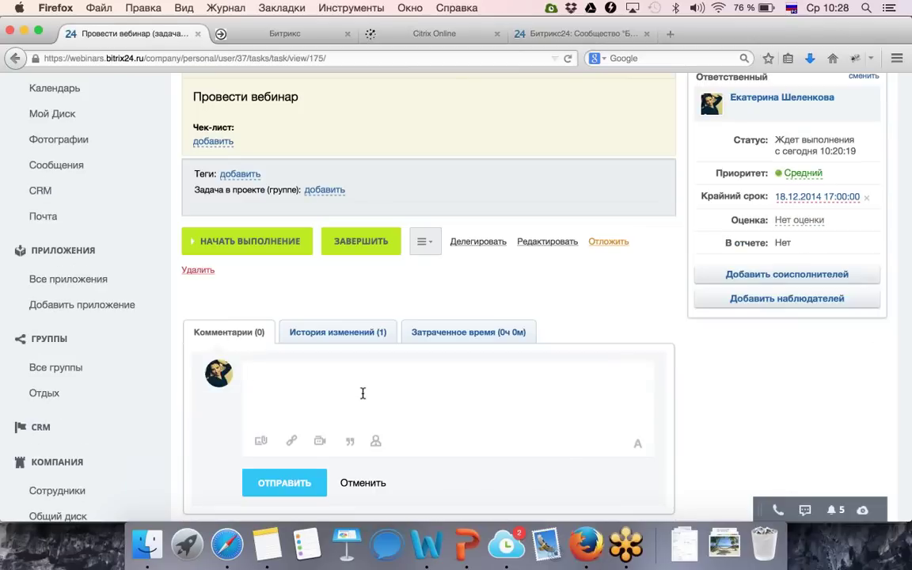
pyautogui.write('Хорошо, вес выполню')
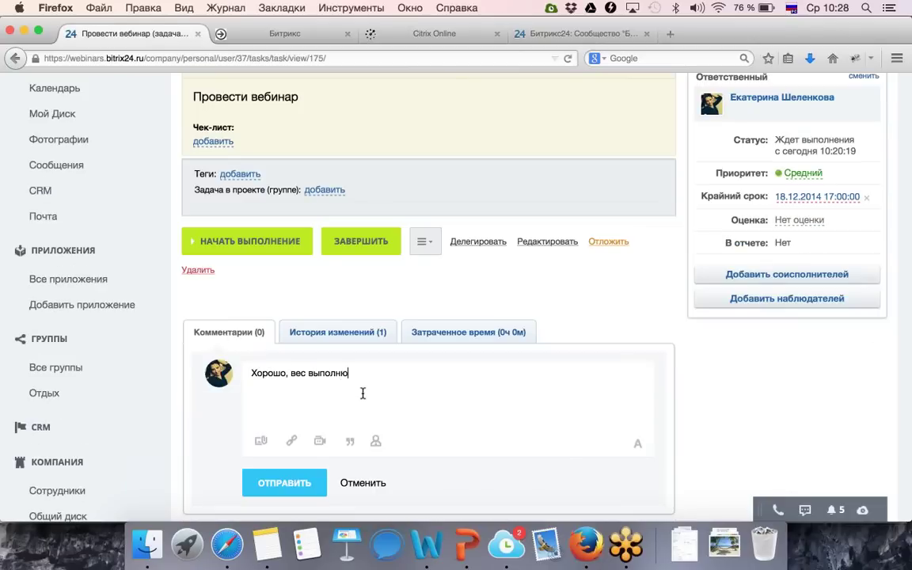
pyautogui.click(312, 491)
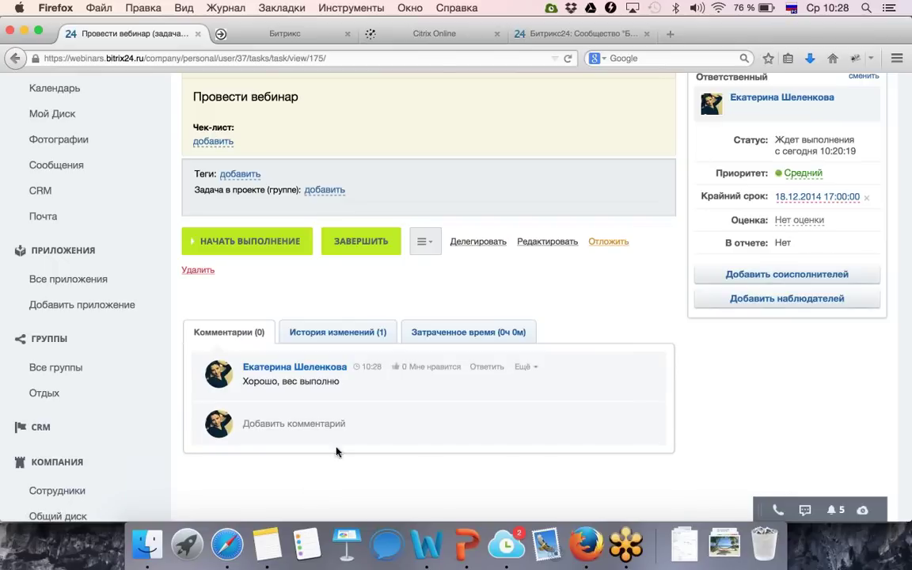
pyautogui.scroll(2, 392, 288)
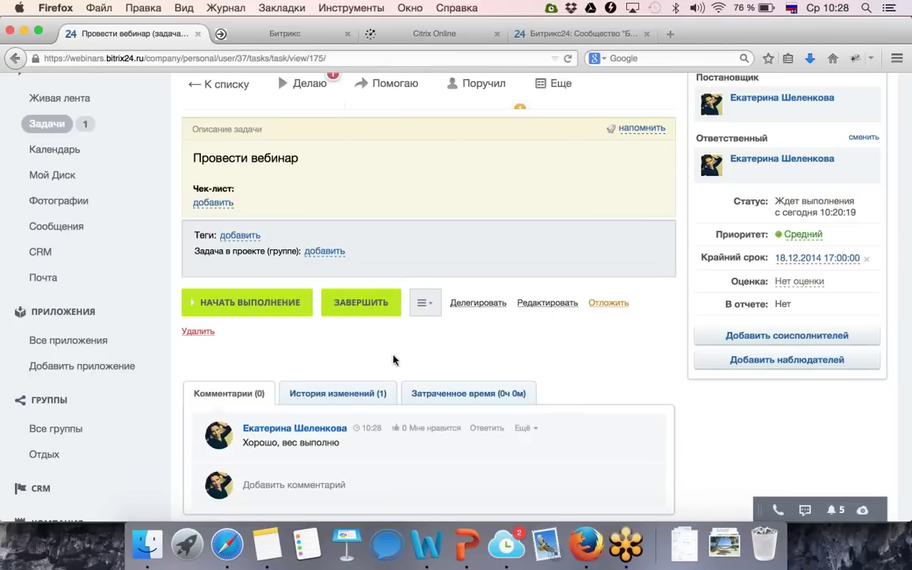
# Change the task deadline to 19.12.2014 17:00 and review the updated change history.
pyautogui.click(349, 388)
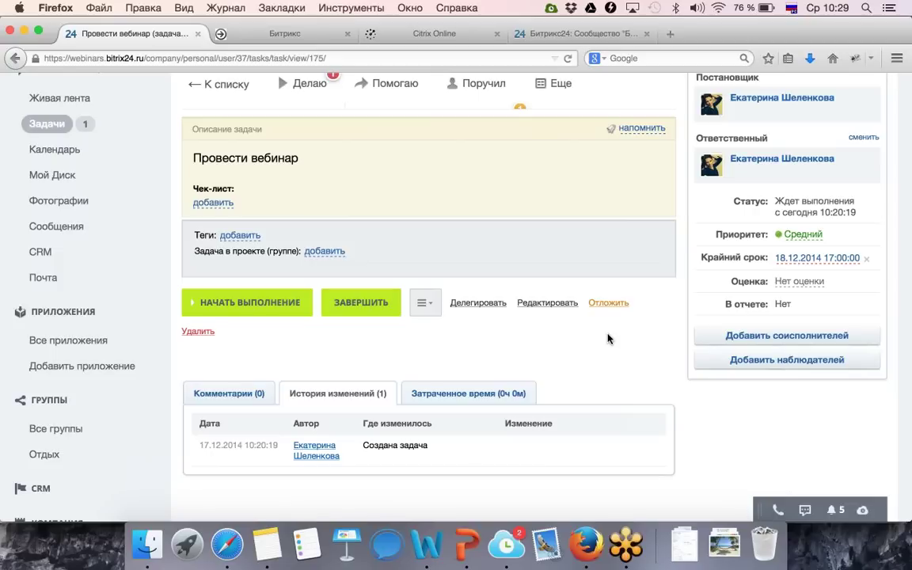
pyautogui.click(806, 258)
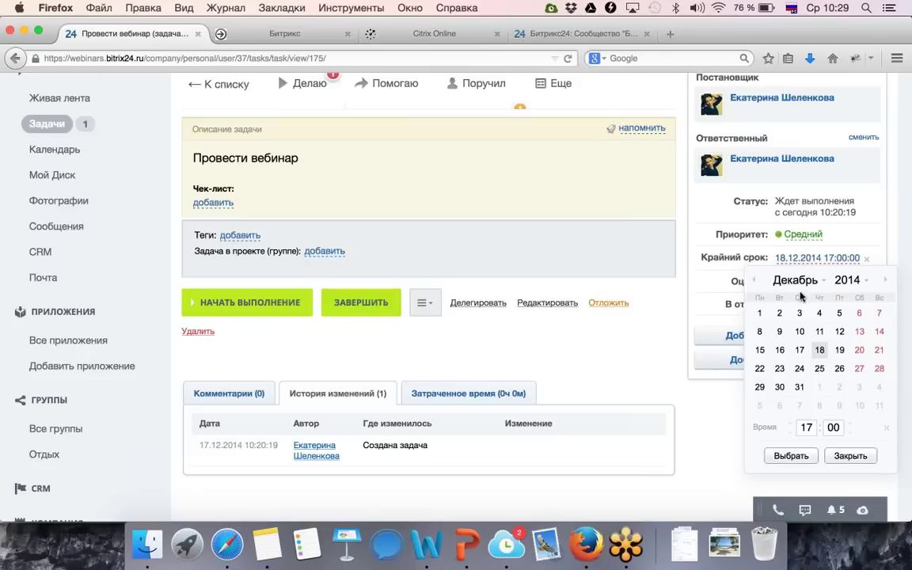
pyautogui.click(839, 350)
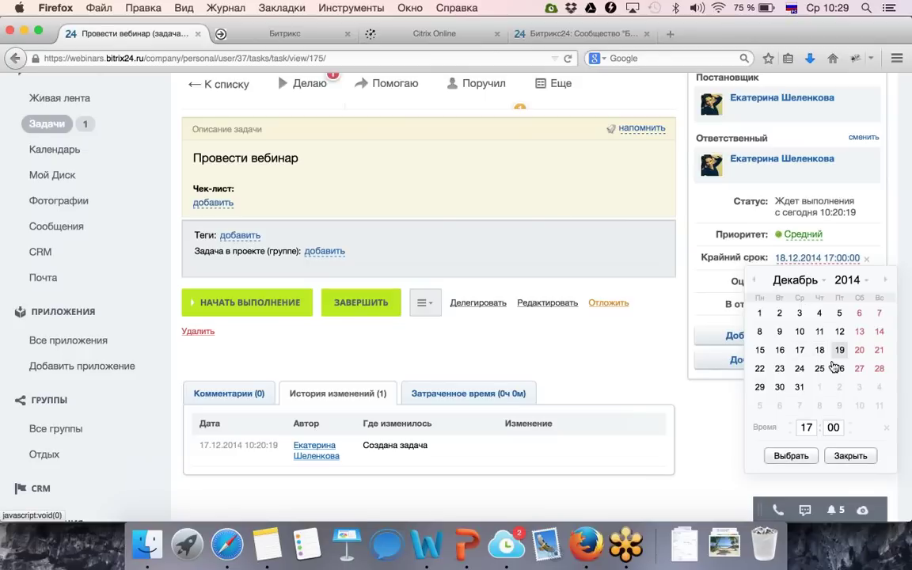
pyautogui.click(791, 456)
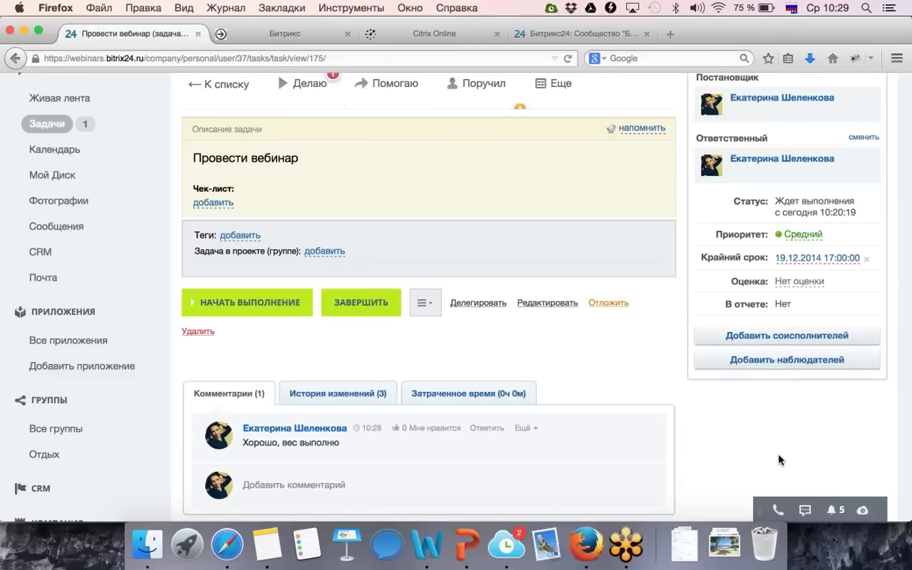
pyautogui.click(373, 396)
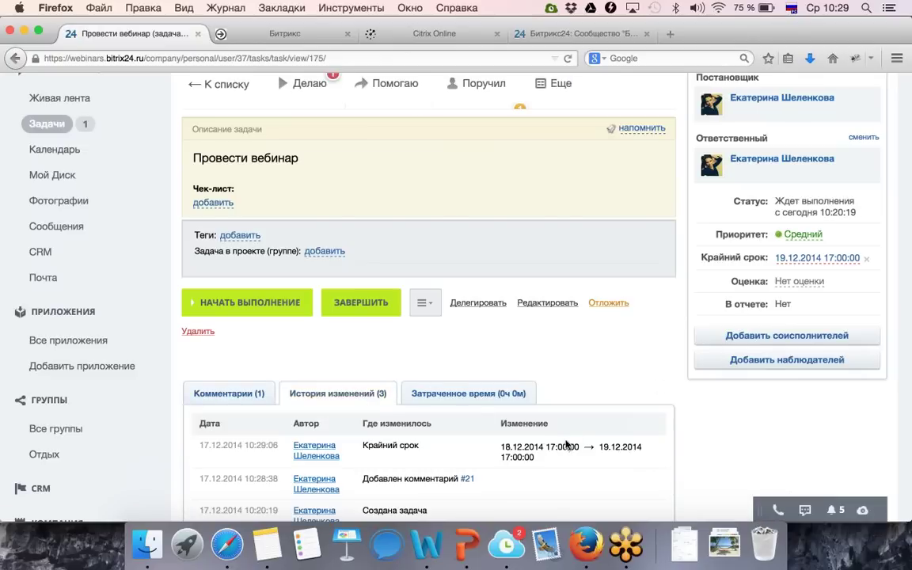
pyautogui.scroll(-4, 576, 432)
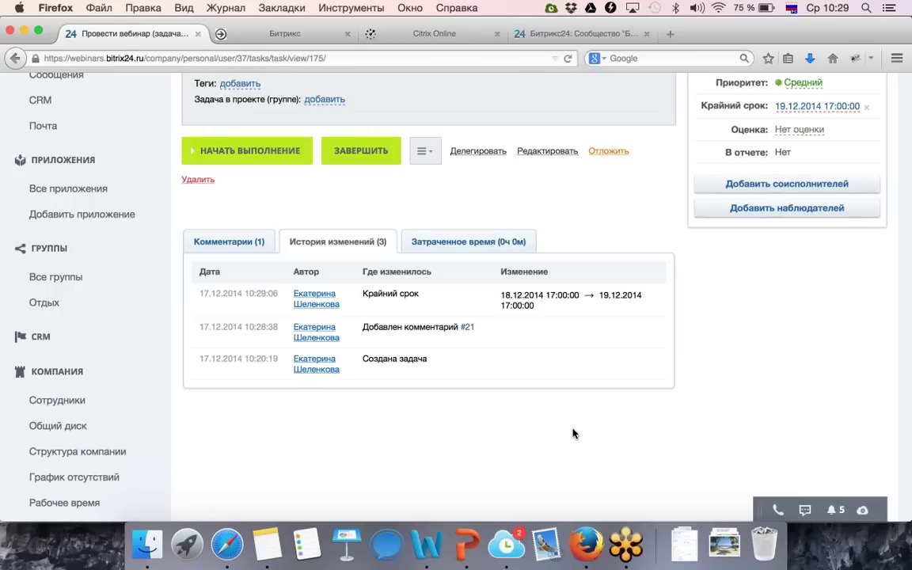
pyautogui.scroll(5, 574, 434)
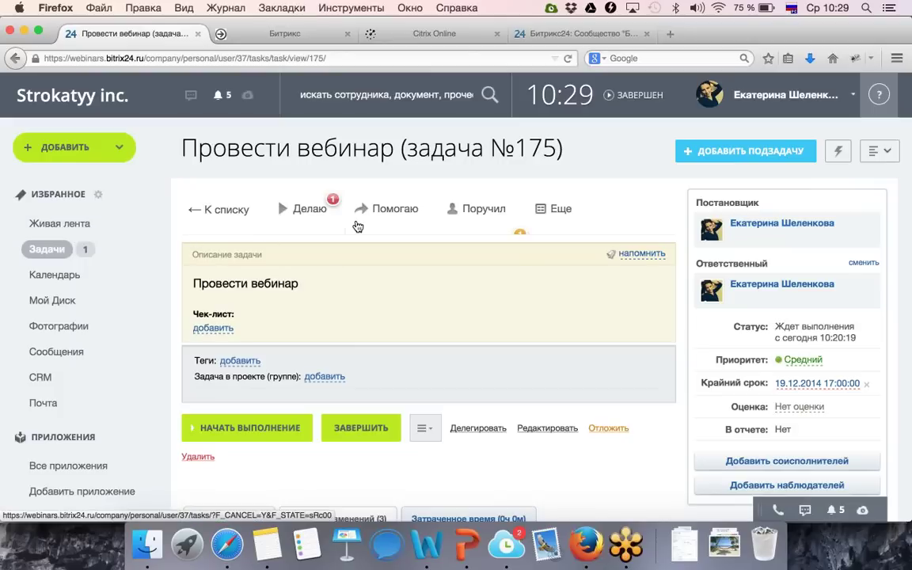
pyautogui.click(731, 153)
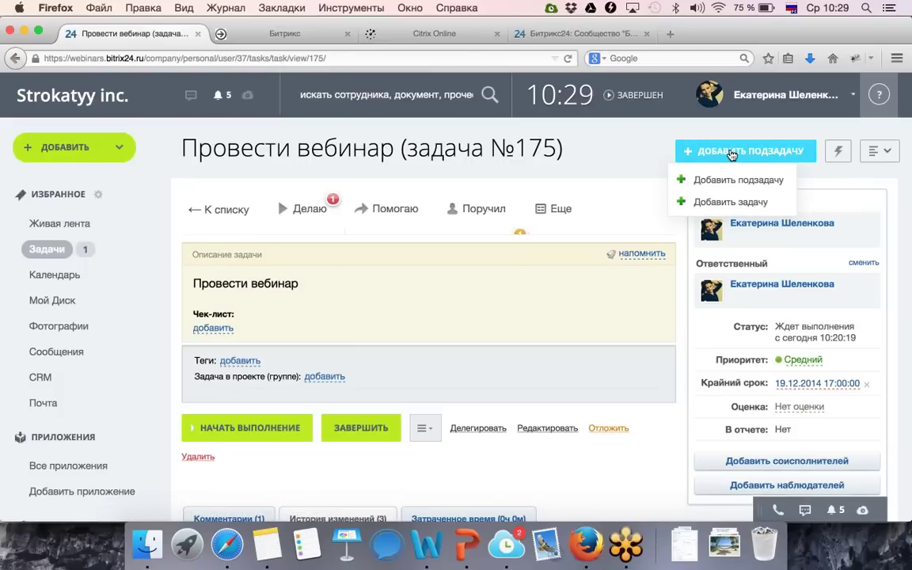
pyautogui.click(705, 203)
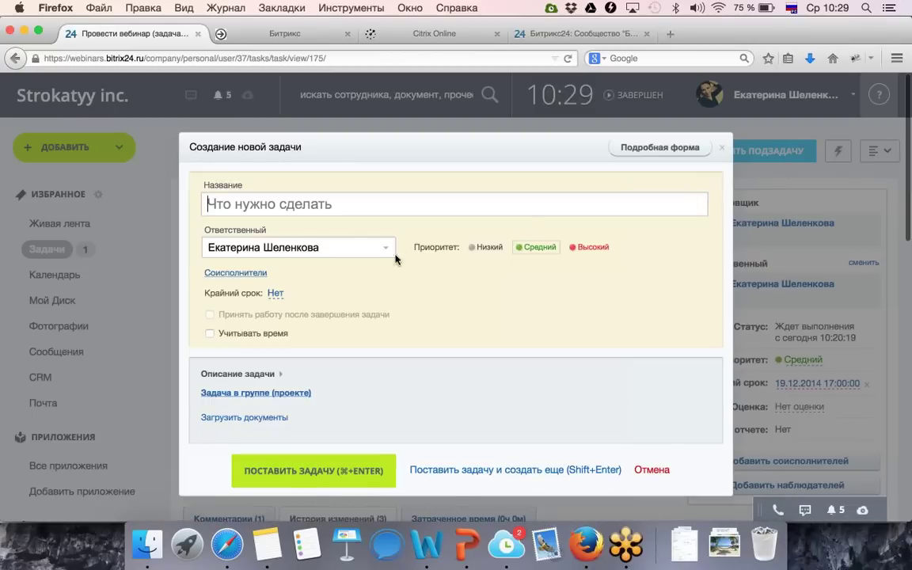
pyautogui.click(658, 149)
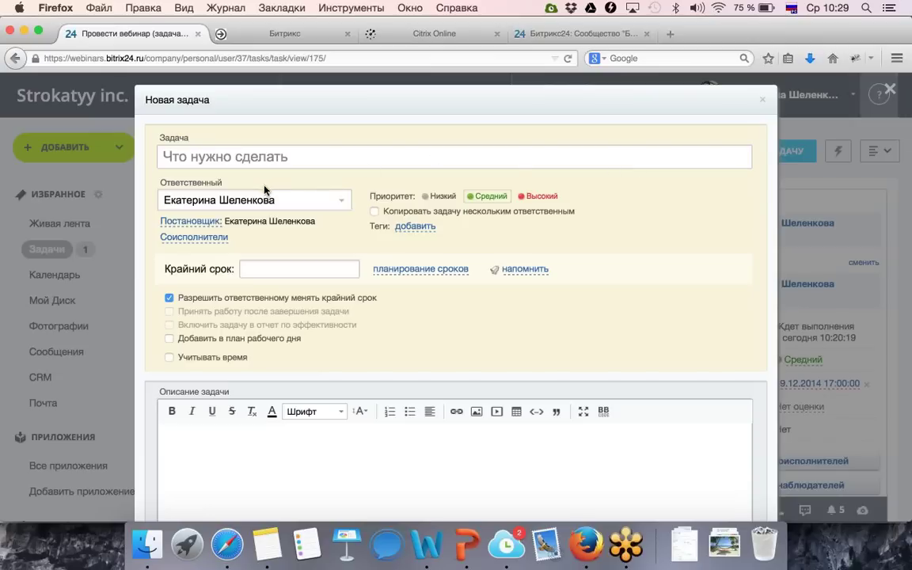
pyautogui.click(203, 224)
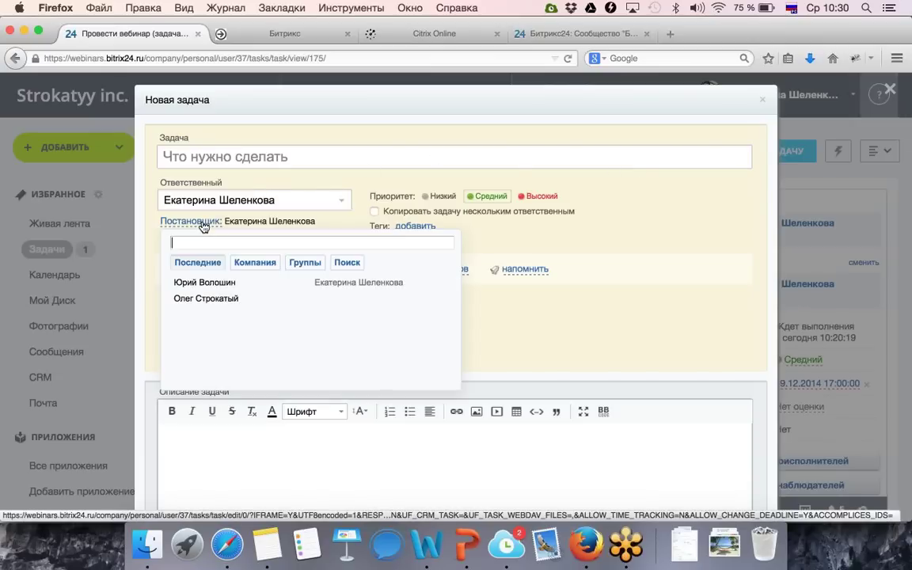
pyautogui.click(211, 283)
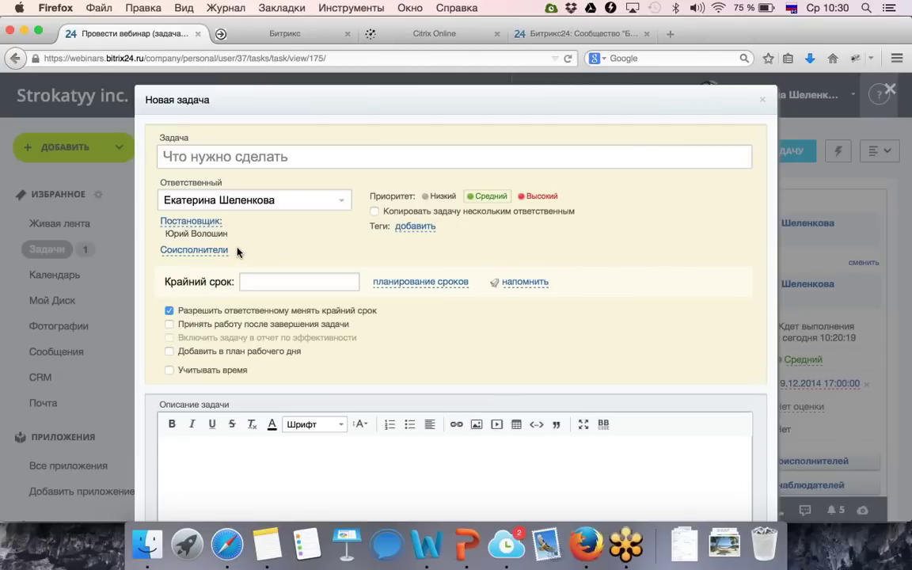
pyautogui.click(280, 205)
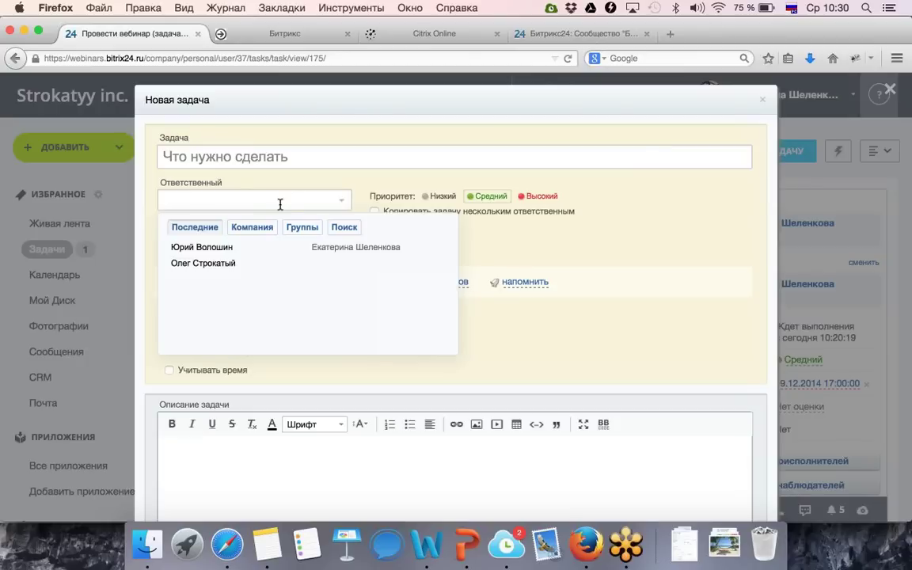
pyautogui.click(356, 247)
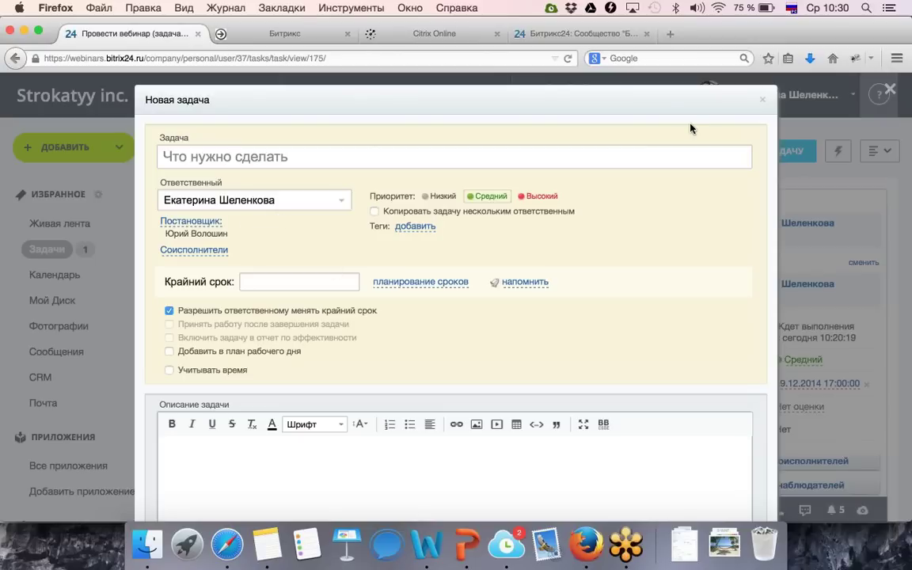
pyautogui.click(762, 100)
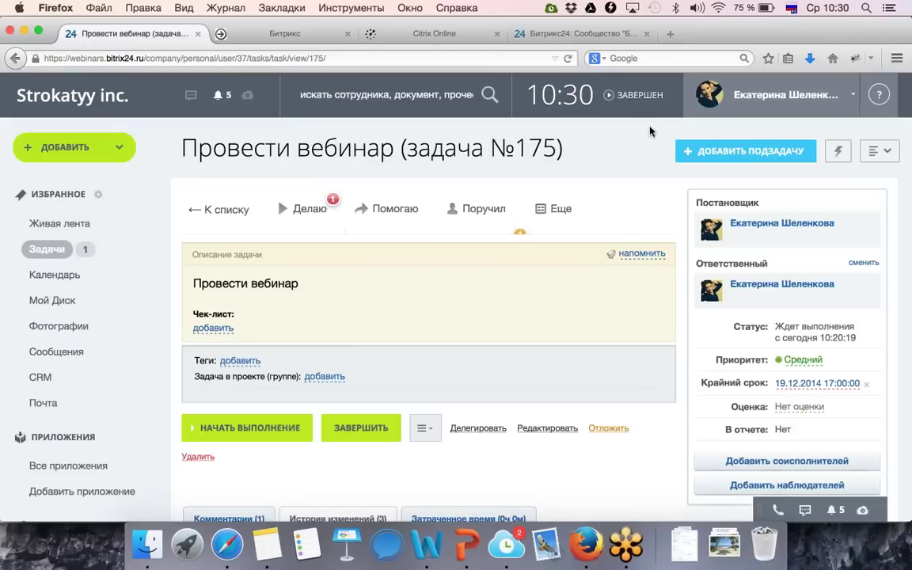
pyautogui.click(40, 257)
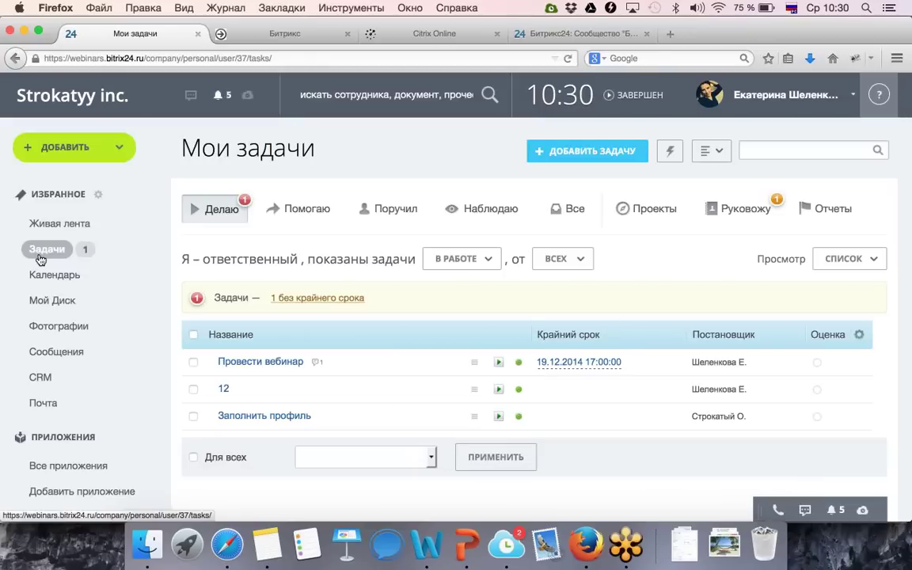
# Add checklist item 'тест 1' to the Провести вебинар task and mark it completed.
pyautogui.click(259, 364)
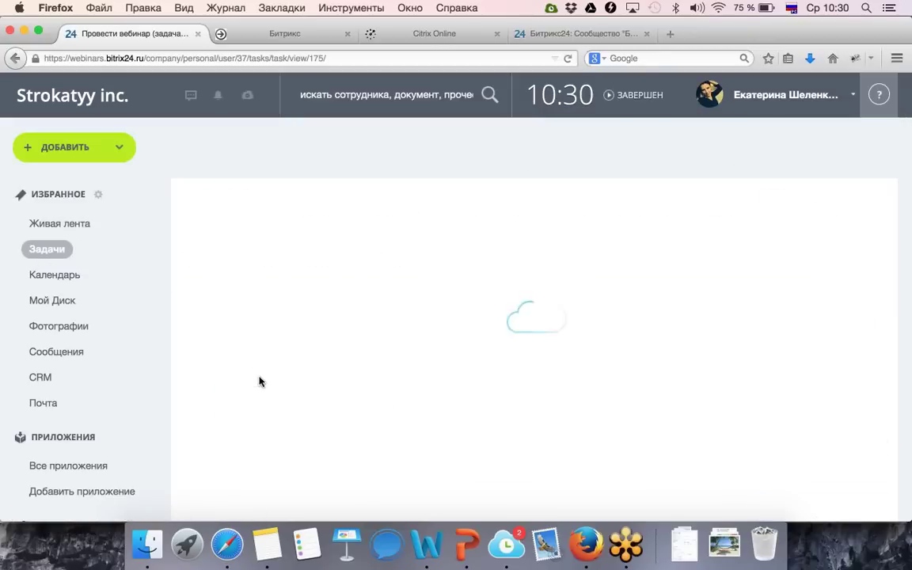
pyautogui.scroll(-2, 259, 388)
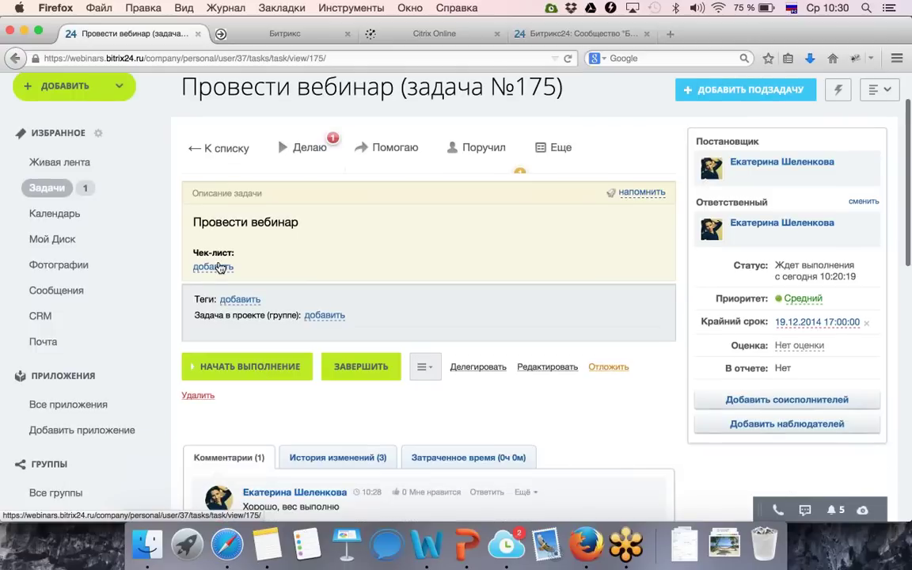
pyautogui.click(235, 269)
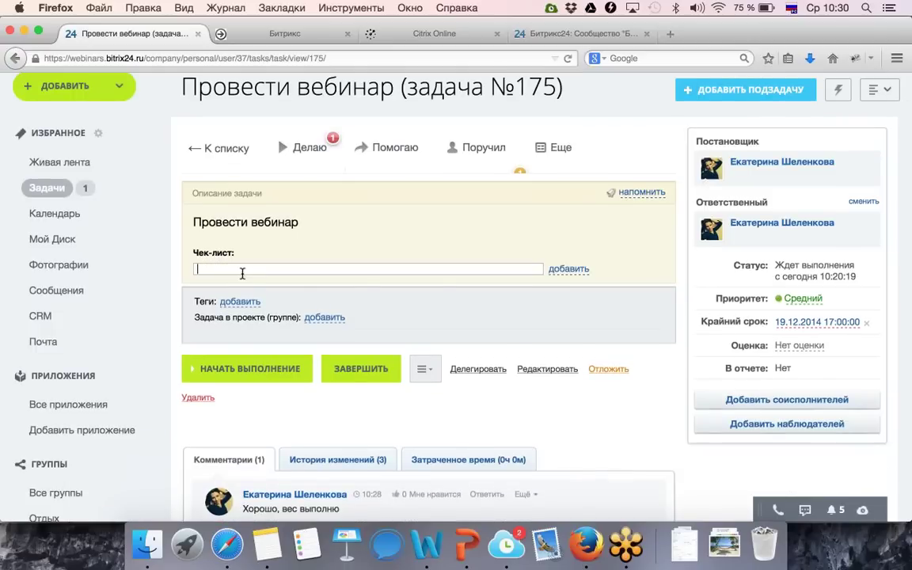
pyautogui.write('тест 1')
pyautogui.click(567, 269)
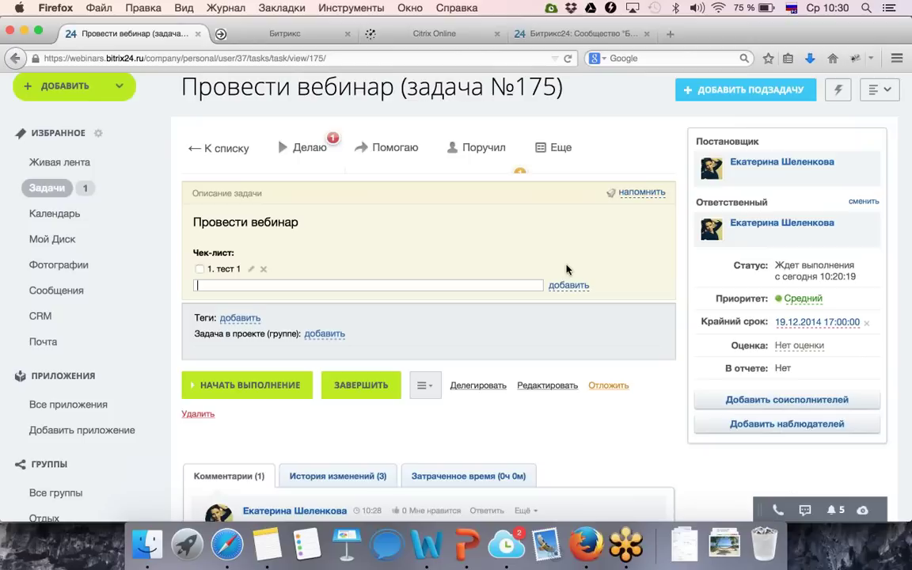
pyautogui.click(200, 270)
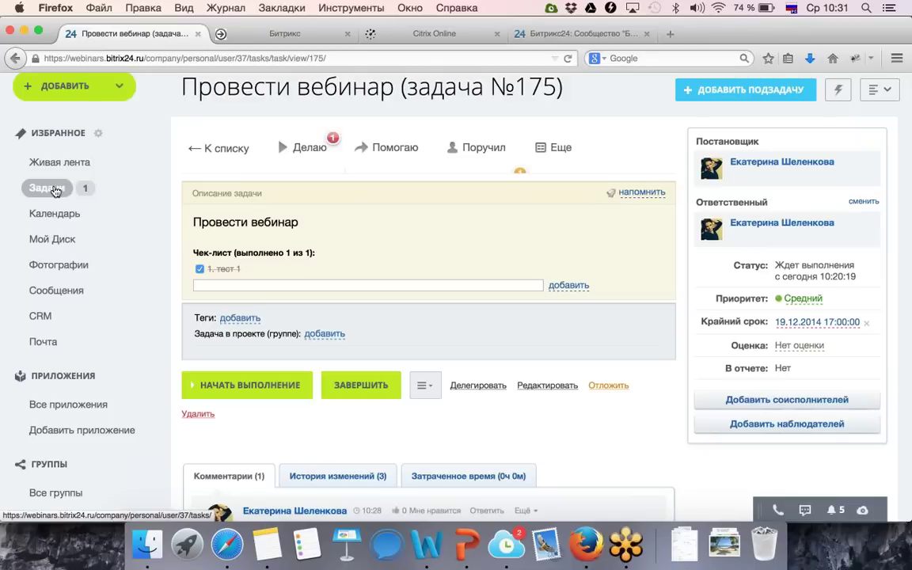
# Look over the company structure departments and employee cards, then return to the Мои задачи list.
pyautogui.scroll(-5, 56, 295)
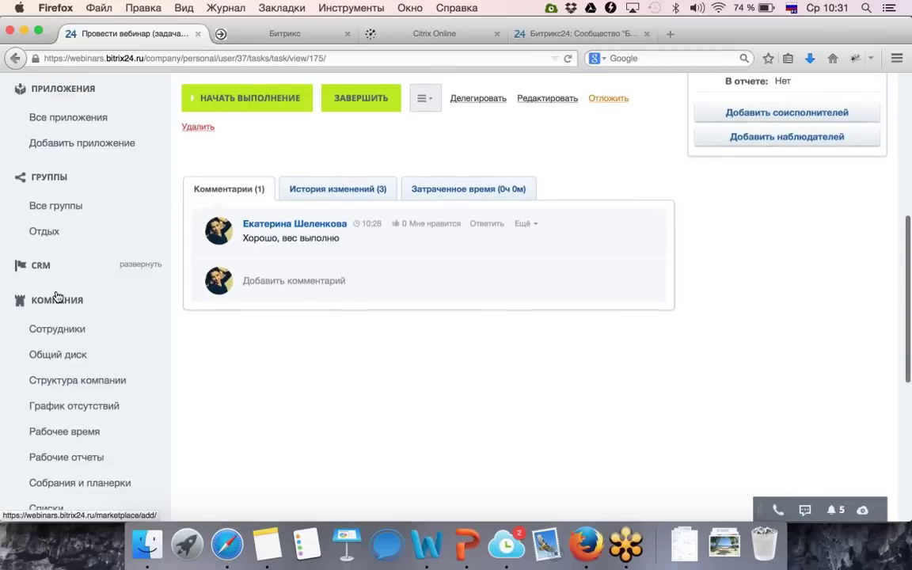
pyautogui.scroll(-2, 55, 295)
pyautogui.click(60, 292)
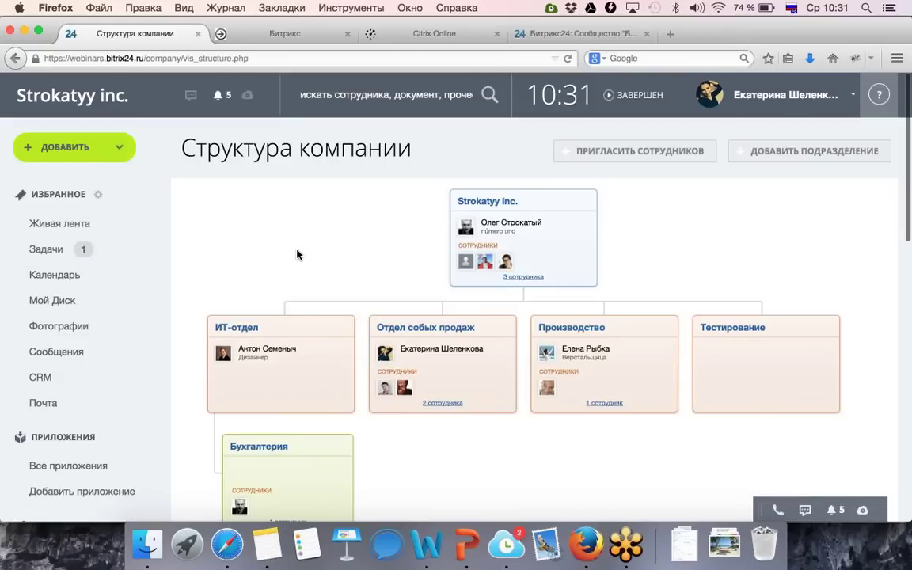
pyautogui.scroll(-1, 297, 253)
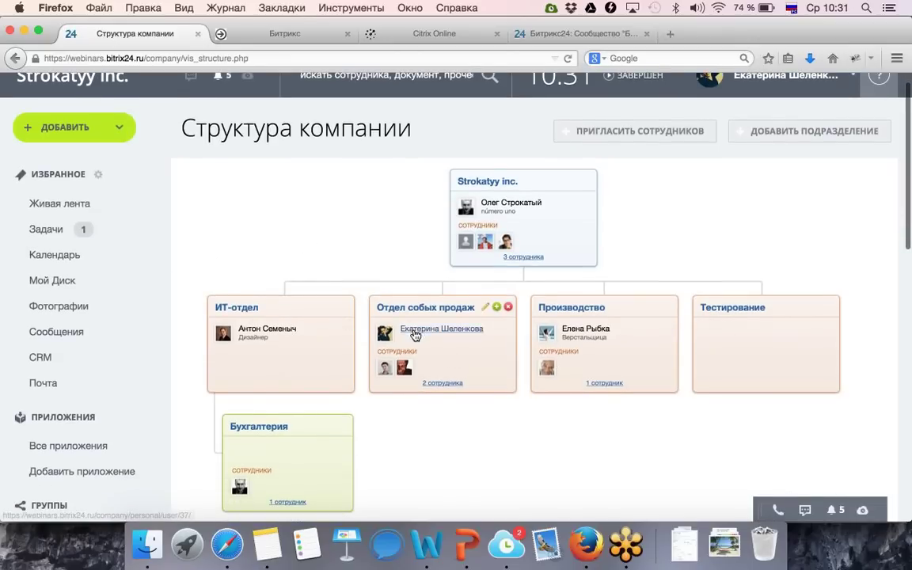
pyautogui.moveTo(415, 333)
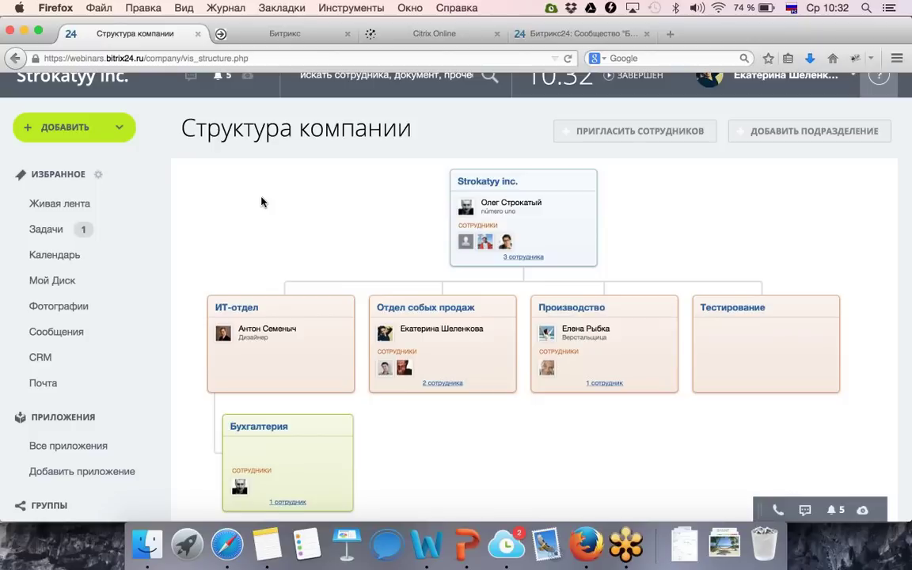
pyautogui.click(46, 229)
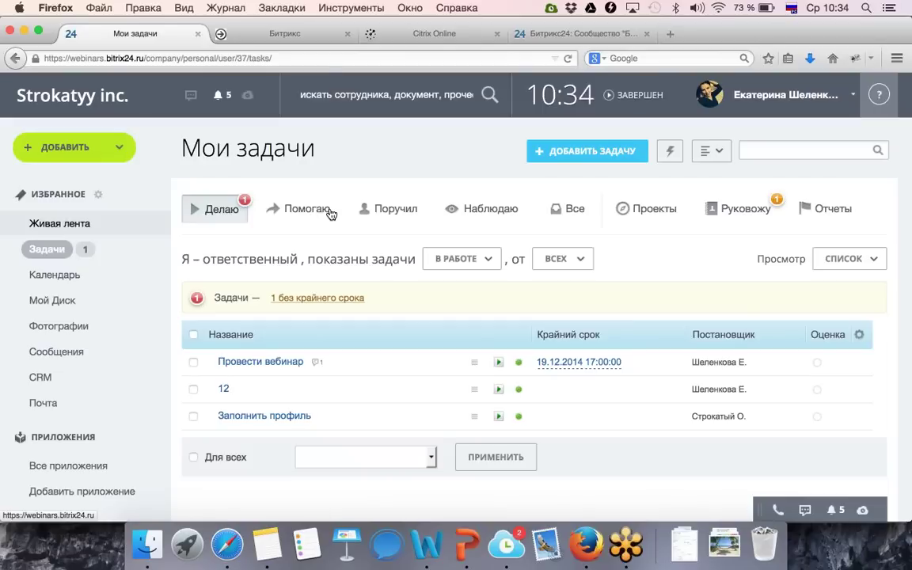
pyautogui.click(752, 113)
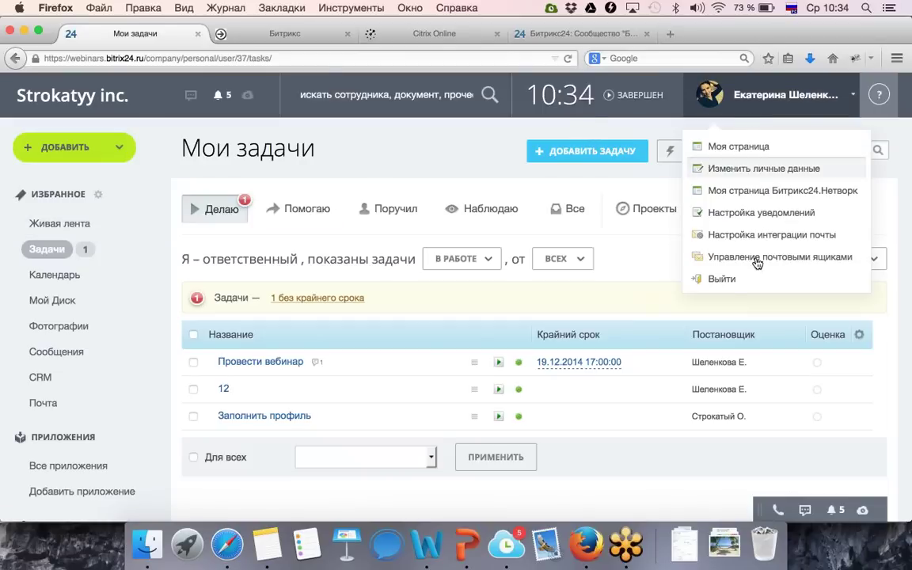
pyautogui.click(434, 152)
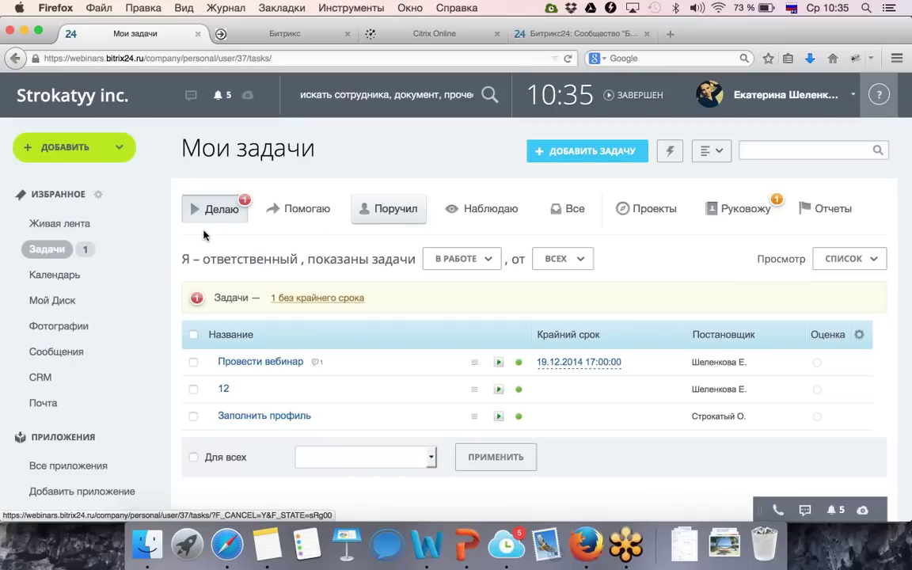
# Open the calendar, untick Мои задачи, and cancel an event started on 17 December.
pyautogui.click(55, 275)
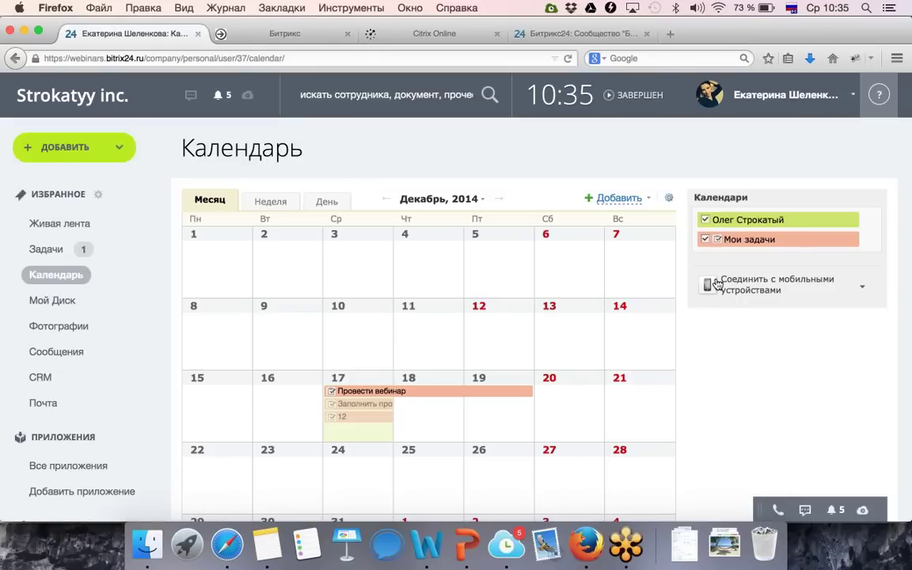
pyautogui.click(705, 241)
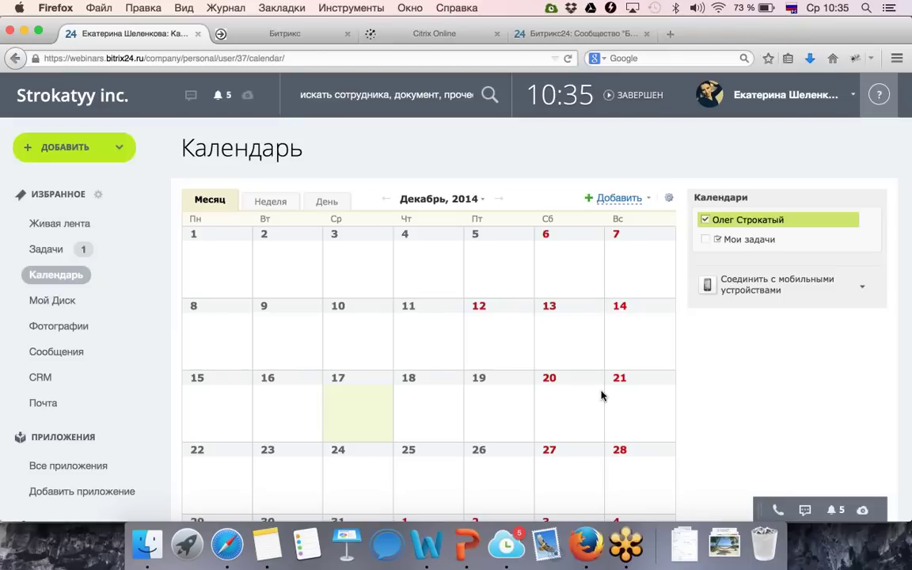
pyautogui.click(363, 416)
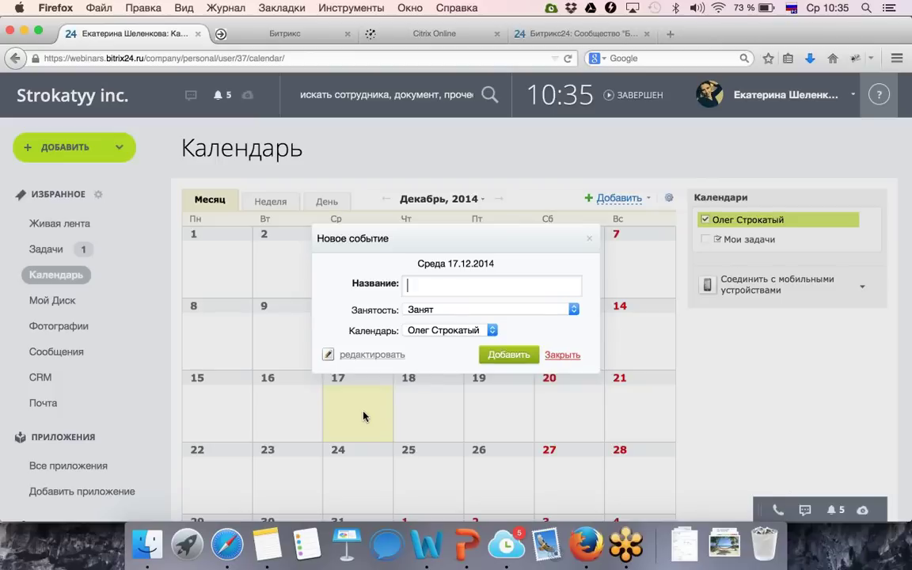
pyautogui.click(567, 355)
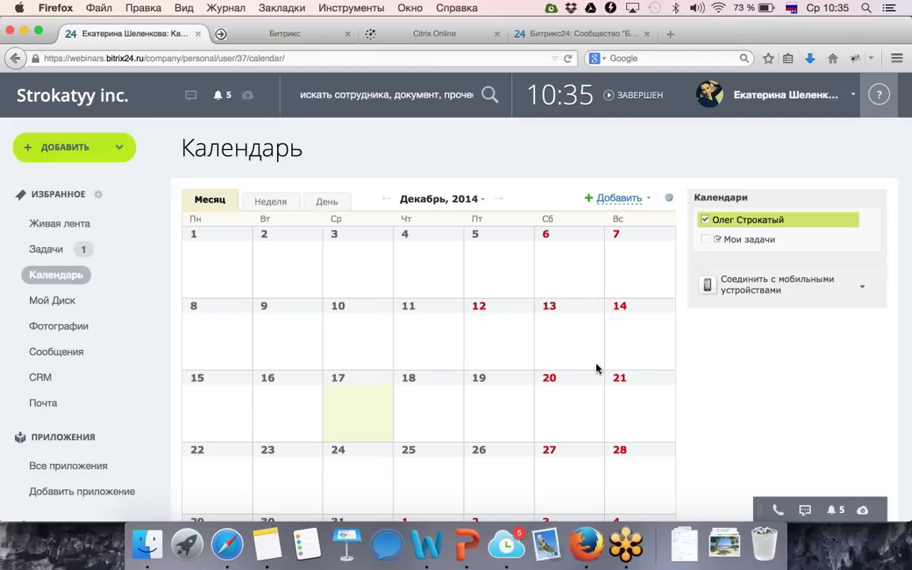
# Browse November, week and day views, then return to the December 2014 month view.
pyautogui.scroll(-3, 673, 365)
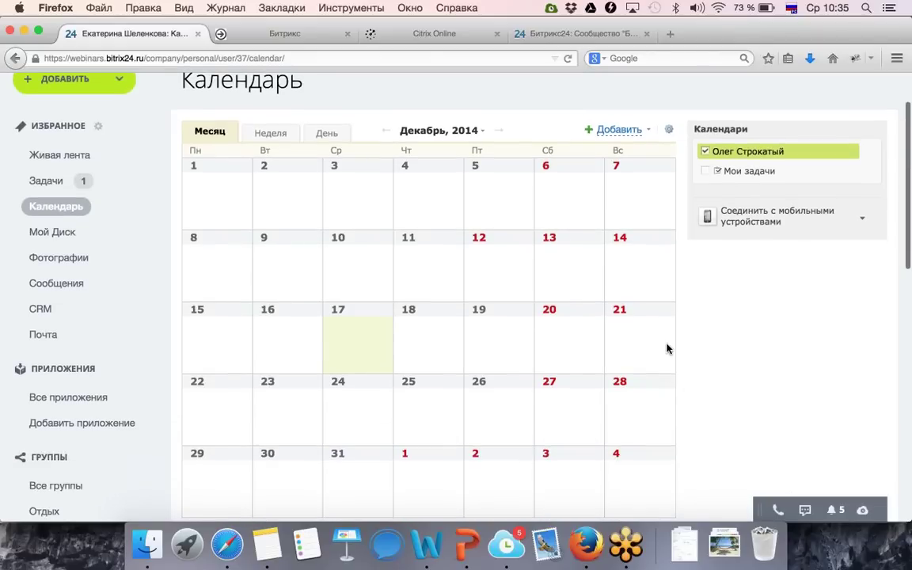
pyautogui.click(386, 131)
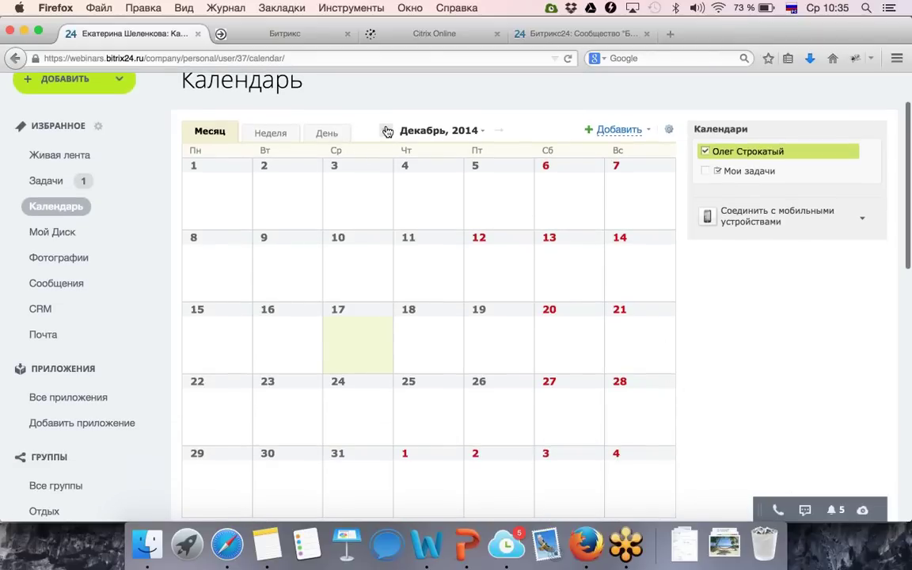
pyautogui.click(495, 130)
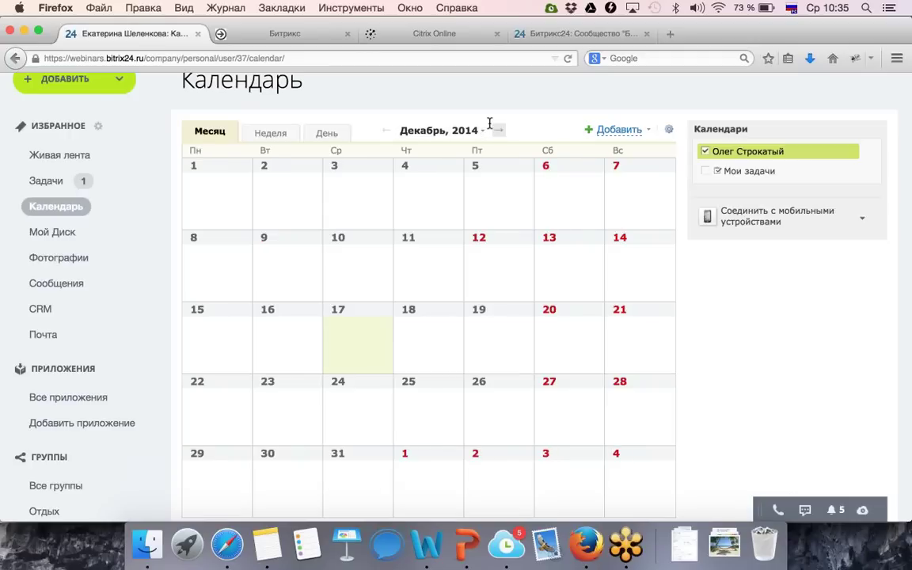
pyautogui.click(273, 132)
pyautogui.click(324, 132)
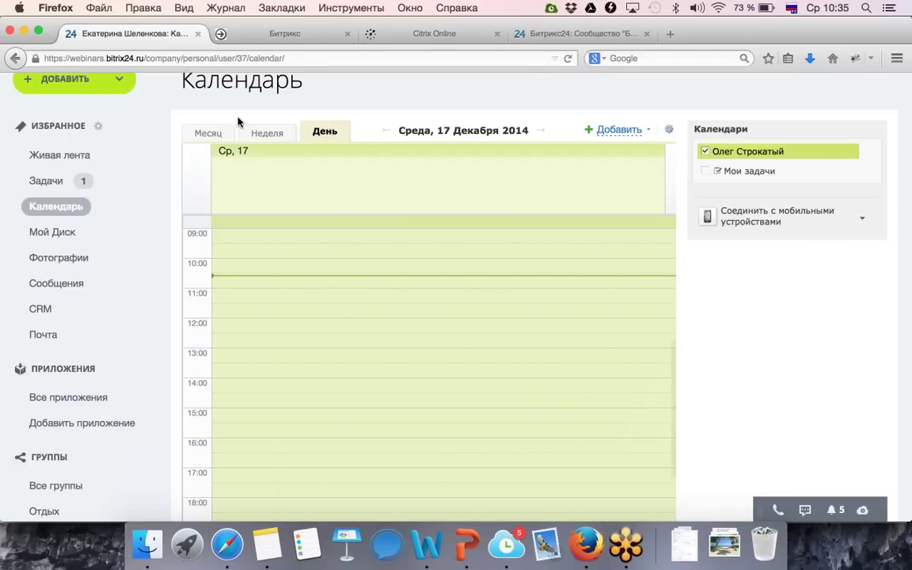
pyautogui.click(213, 133)
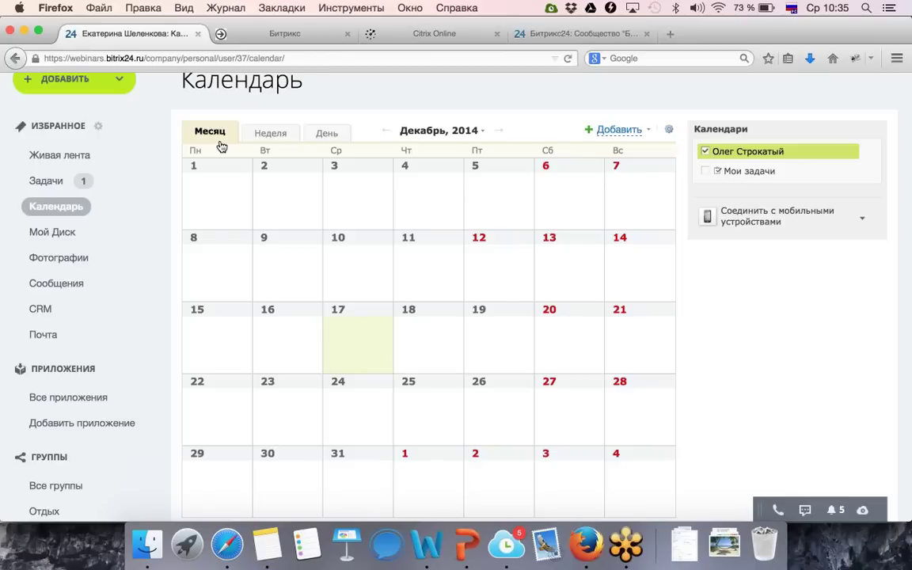
# Start a 17 December event titled 'Совещание' and bring up its full editing form.
pyautogui.click(368, 353)
pyautogui.write('Обсу')
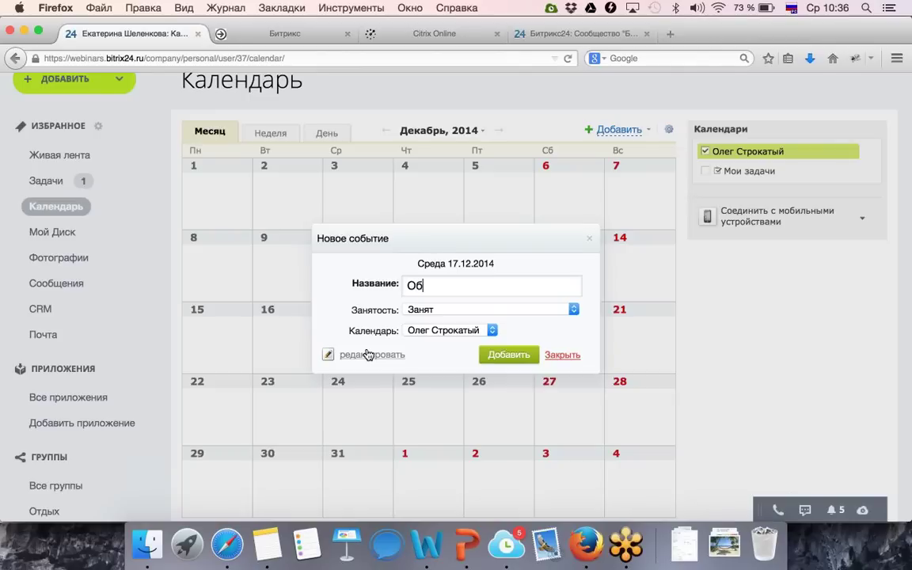
pyautogui.press('BackSpace')
pyautogui.press('BackSpace')
pyautogui.press('BackSpace')
pyautogui.press('BackSpace')
pyautogui.write('Совещание')
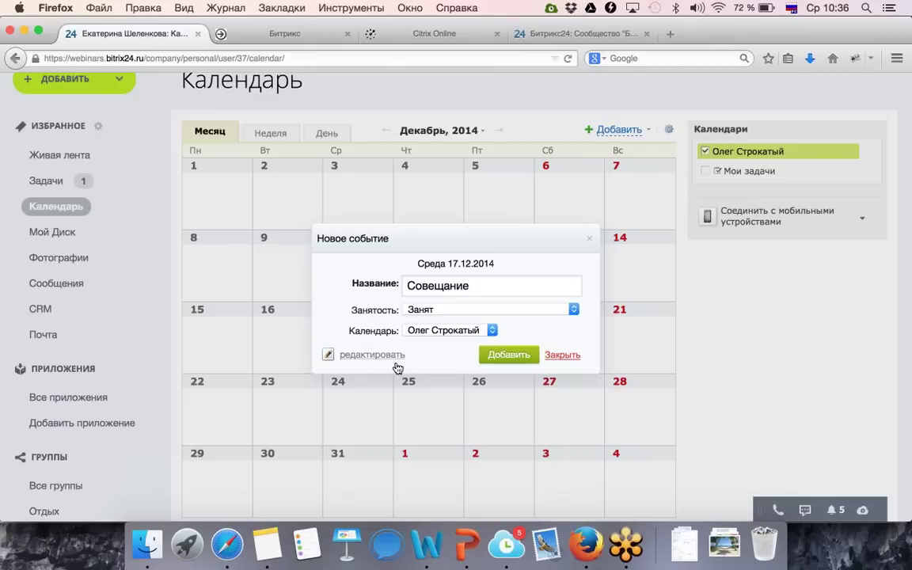
pyautogui.click(398, 356)
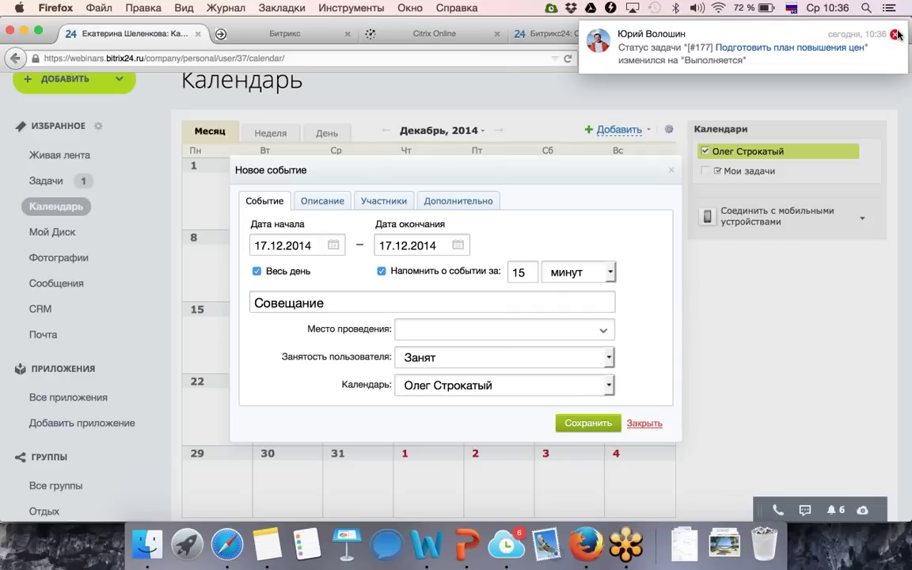
# Turn off all-day and set the event to run from 10:35 to 12:35.
pyautogui.click(896, 34)
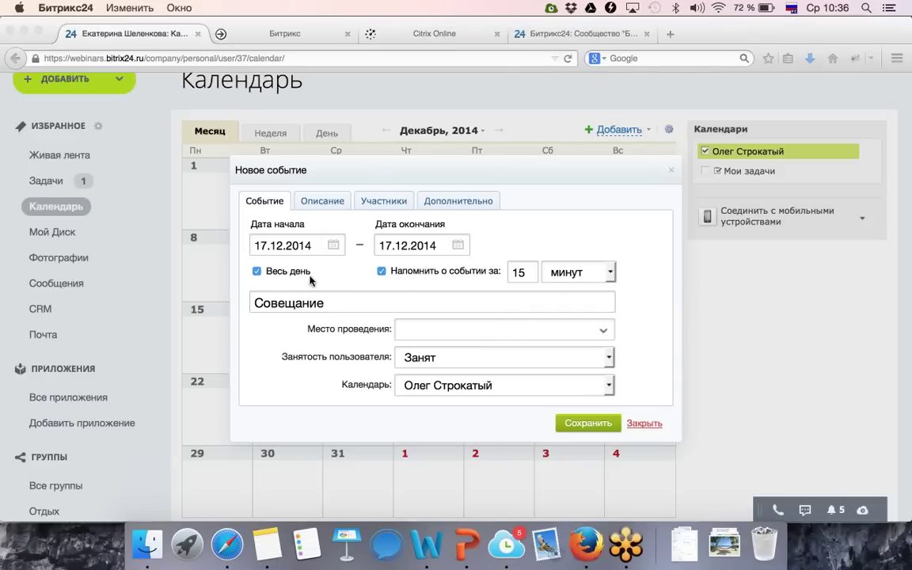
pyautogui.click(290, 273)
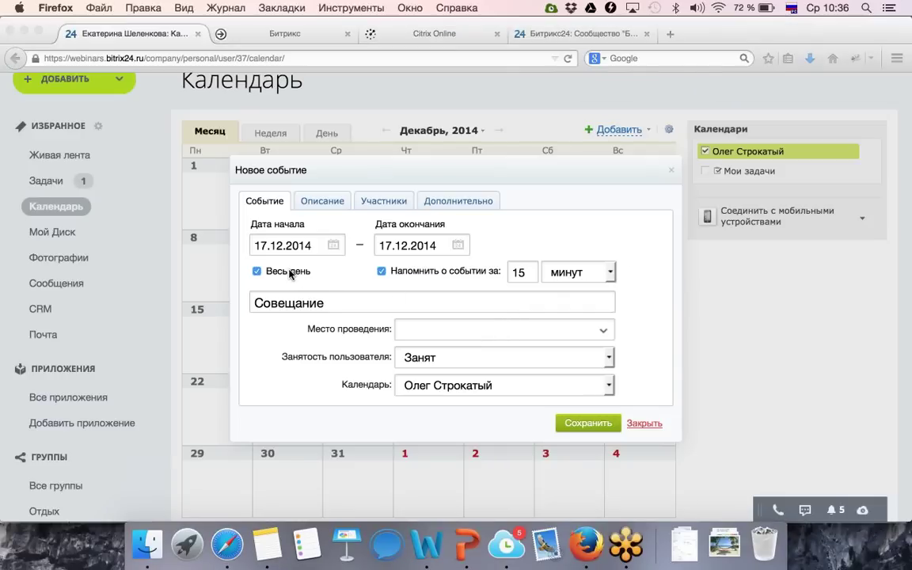
pyautogui.click(256, 270)
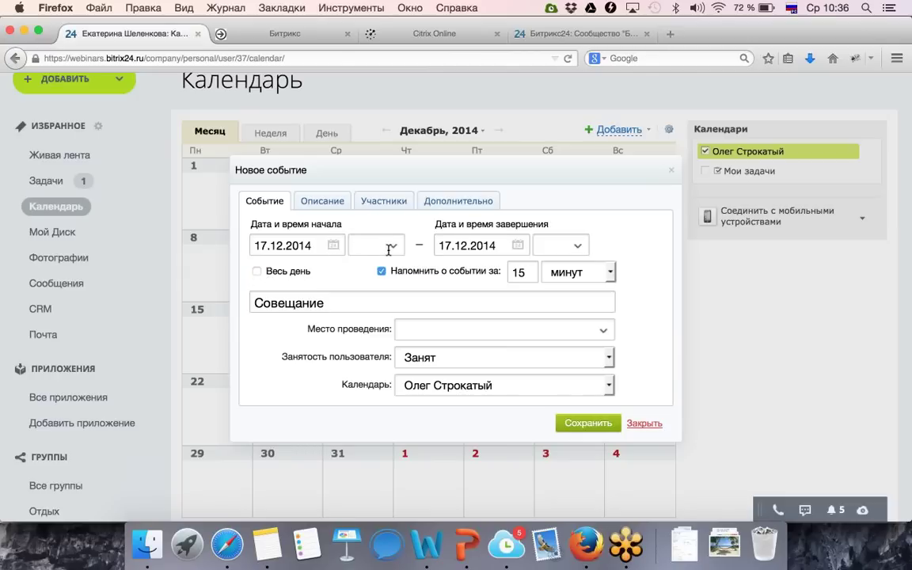
pyautogui.click(393, 246)
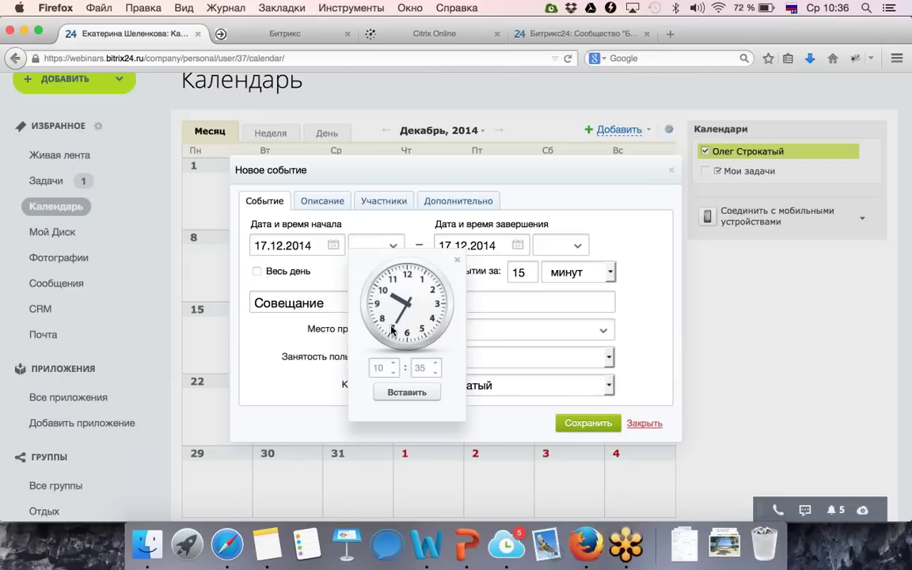
pyautogui.click(407, 392)
pyautogui.click(577, 245)
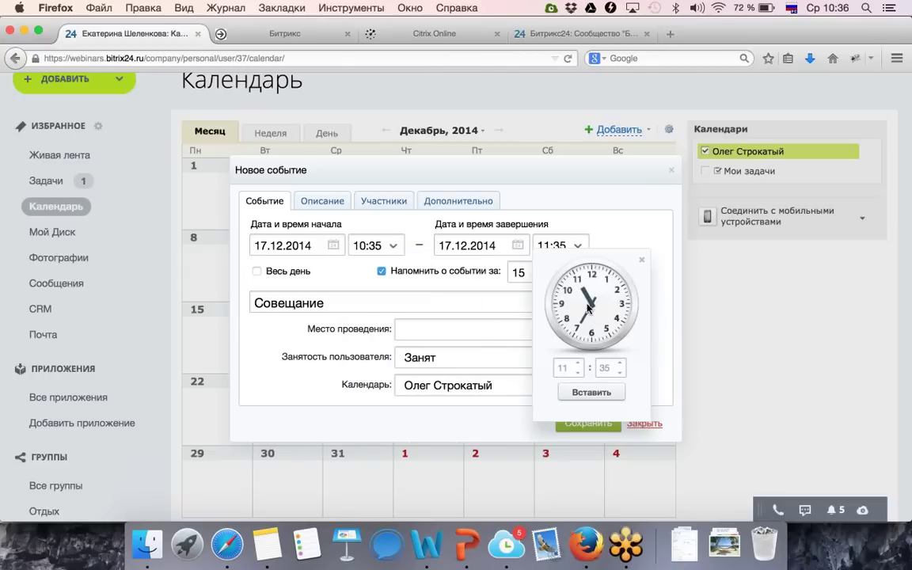
pyautogui.click(584, 363)
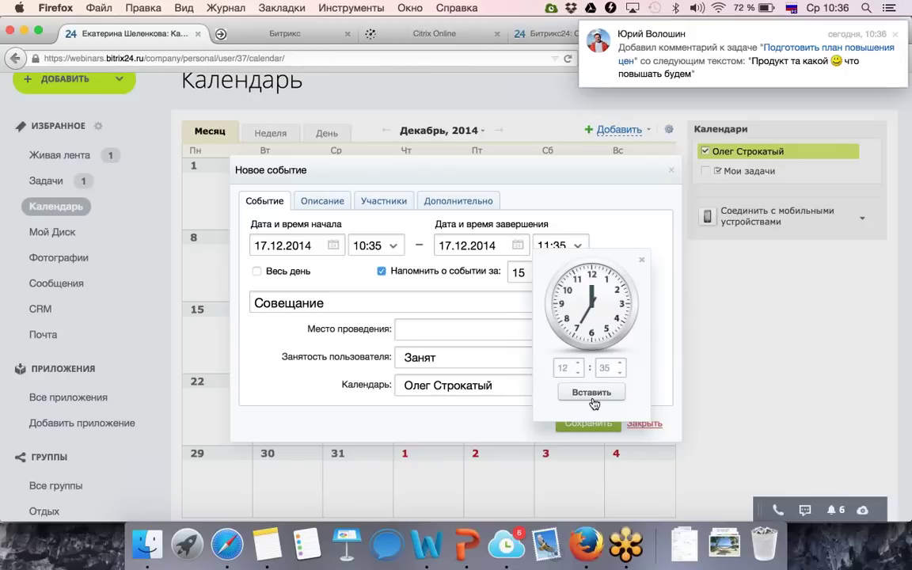
pyautogui.click(592, 392)
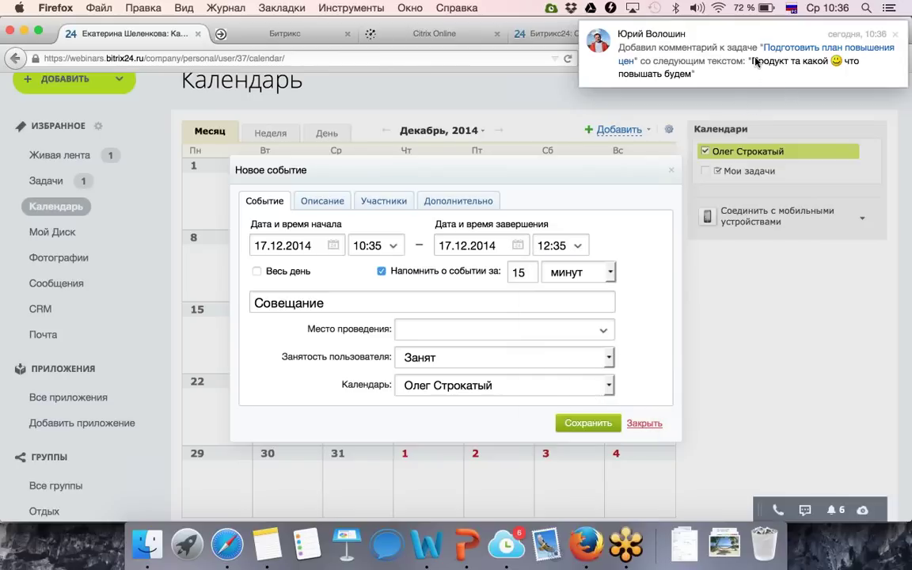
# Search for a colleague in the participants section and add them to the meeting.
pyautogui.click(897, 35)
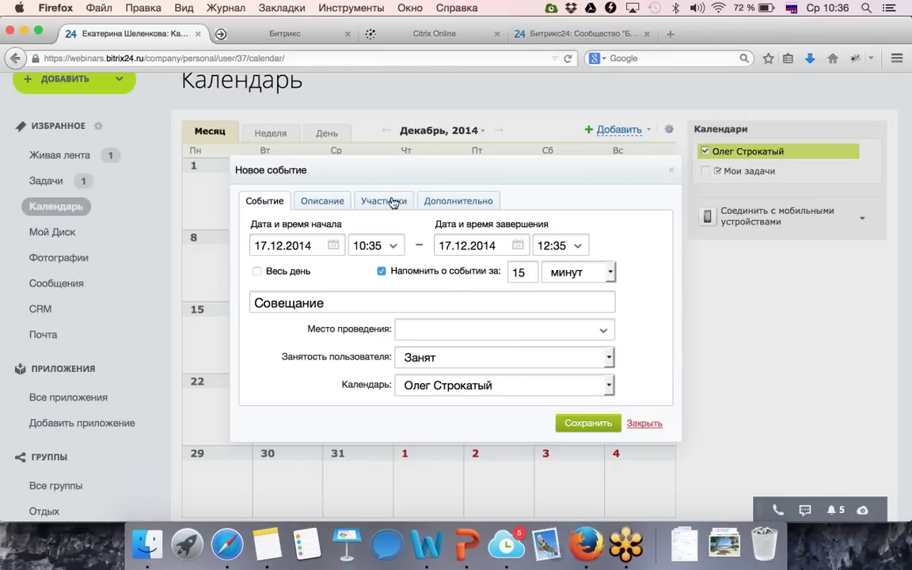
pyautogui.click(391, 202)
pyautogui.click(357, 261)
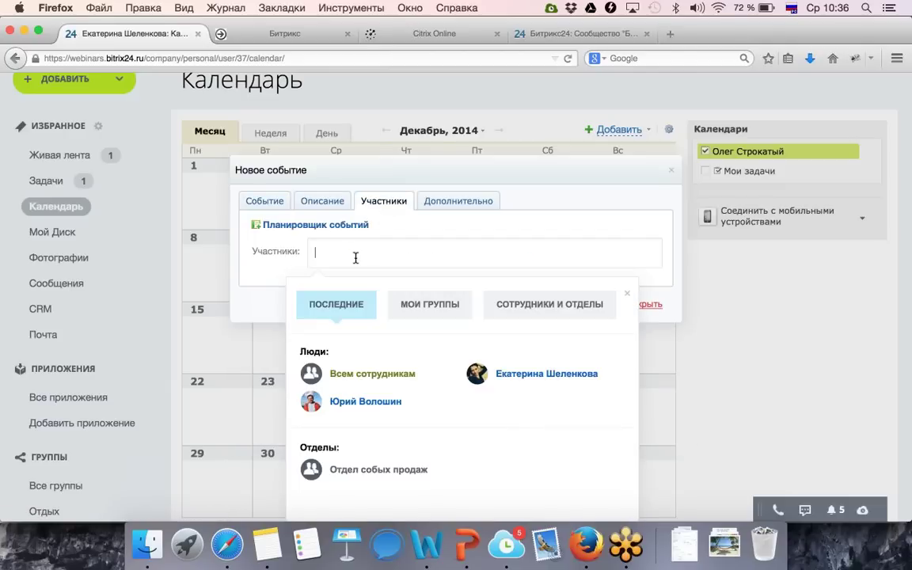
pyautogui.write('Стр')
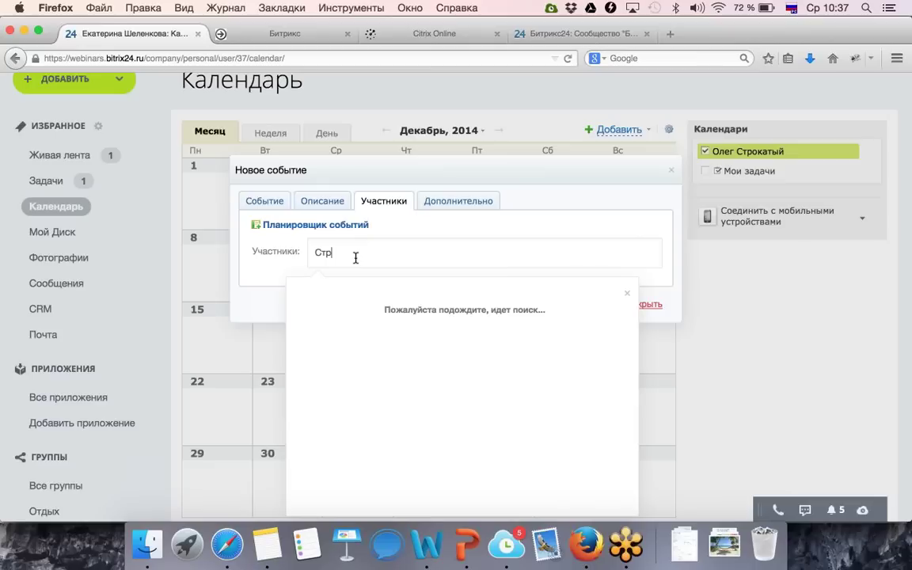
pyautogui.write('ока')
pyautogui.click(355, 328)
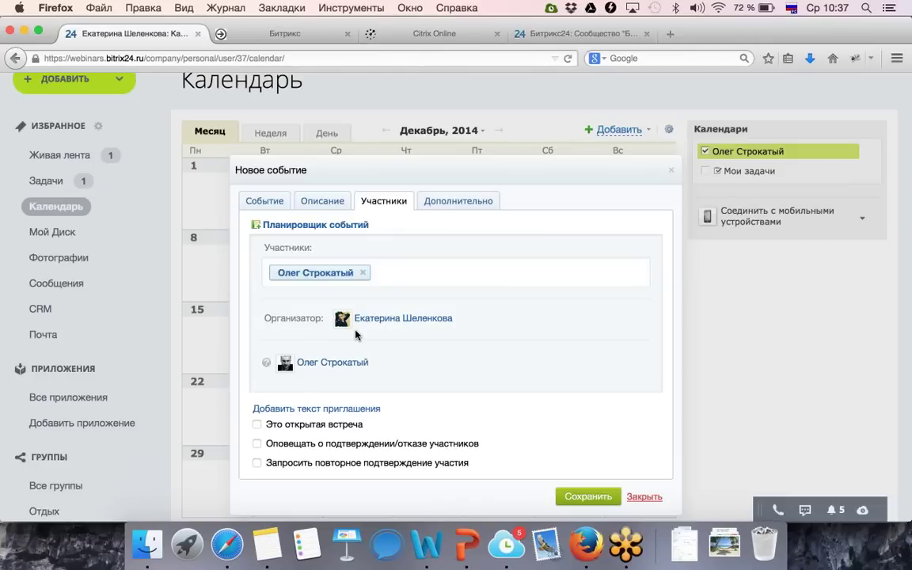
# Drag the draft meeting slot into early afternoon in the scheduler, then reload the calendar page.
pyautogui.click(312, 225)
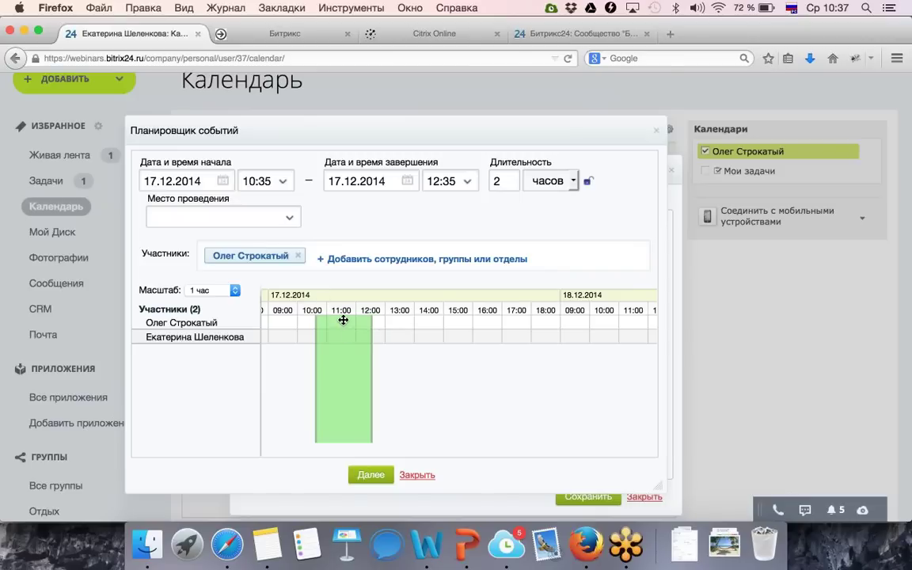
pyautogui.moveTo(343, 319); pyautogui.dragTo(393, 319)
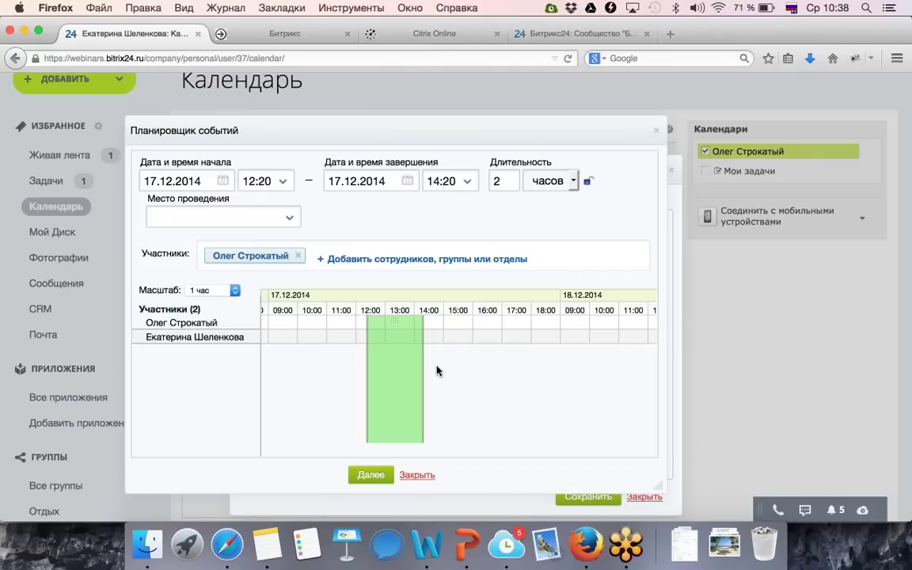
pyautogui.press('super+r')
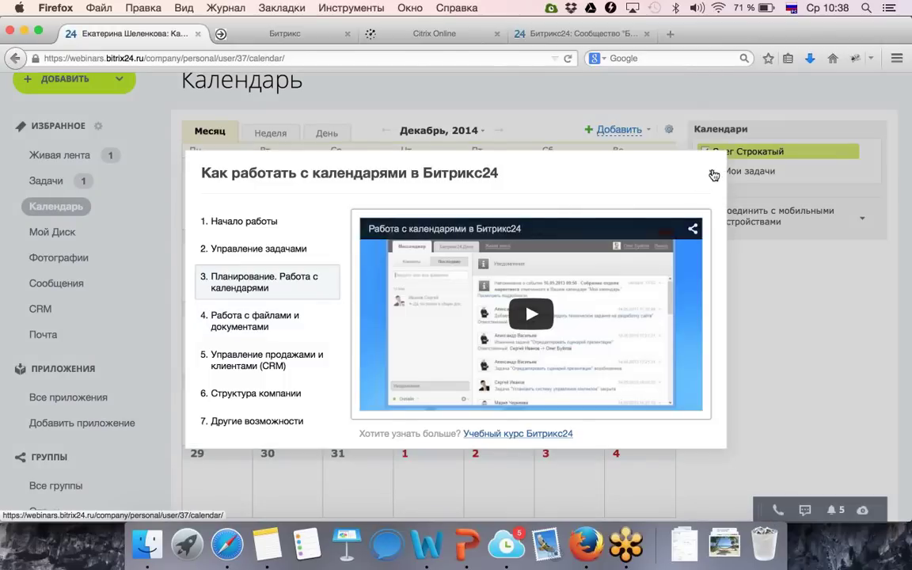
# Close the help guide and start a 17 December event titled 'Совещание' in the full form.
pyautogui.click(712, 173)
pyautogui.click(378, 338)
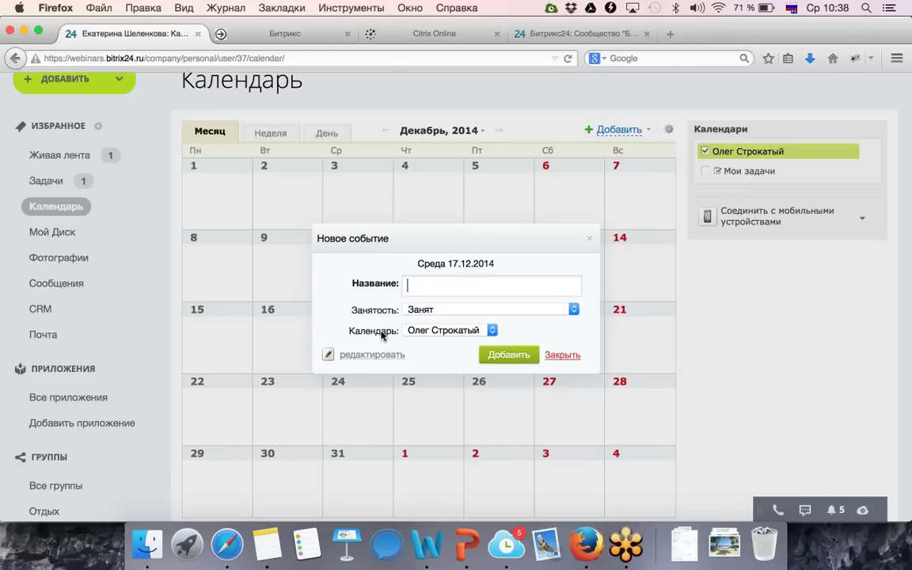
pyautogui.write('Совещание')
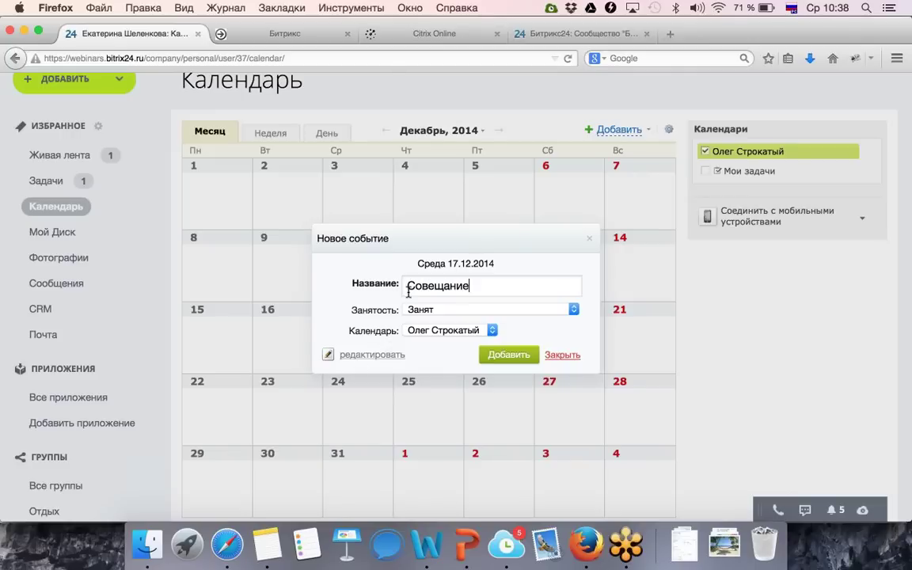
pyautogui.click(385, 357)
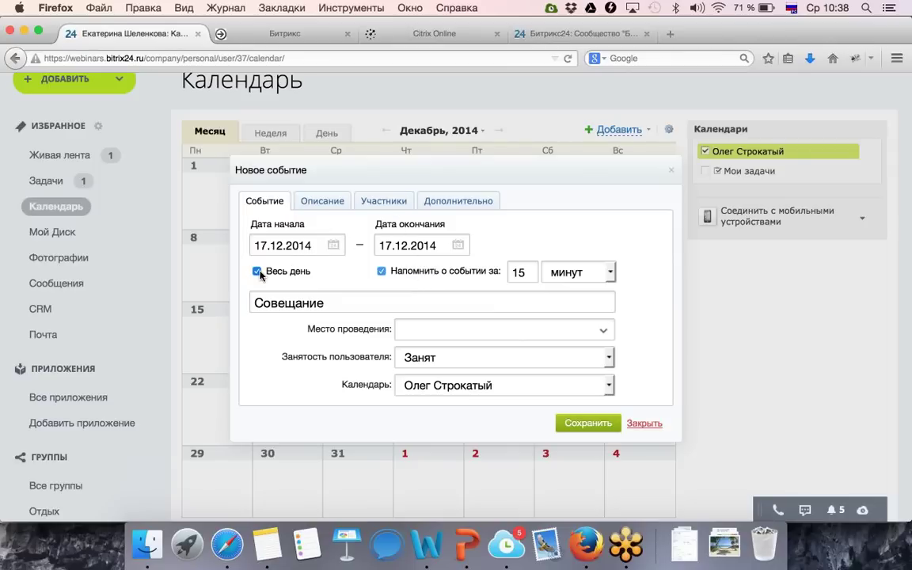
# Make the meeting timed, invite a colleague, and move it to the free 13:40–14:40 slot.
pyautogui.click(257, 271)
pyautogui.click(357, 244)
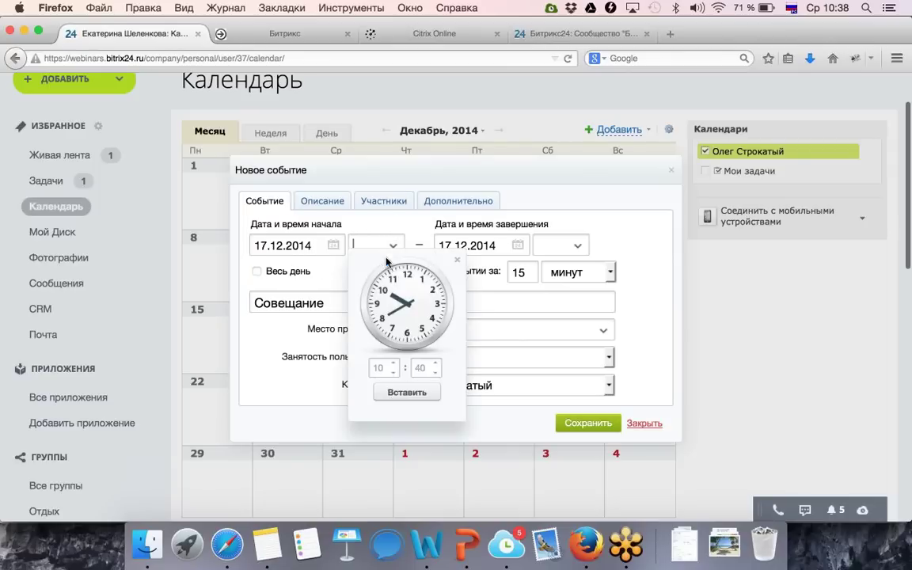
pyautogui.click(397, 393)
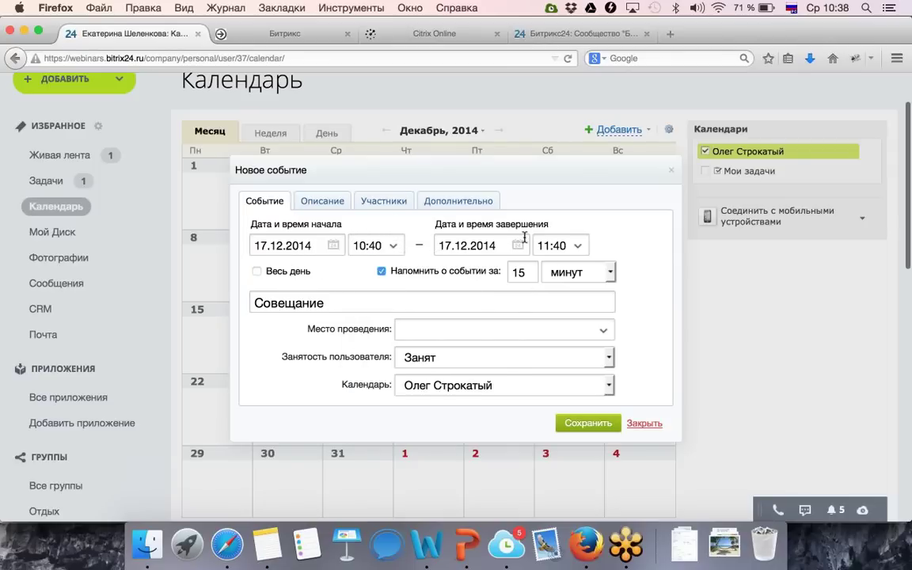
pyautogui.click(408, 202)
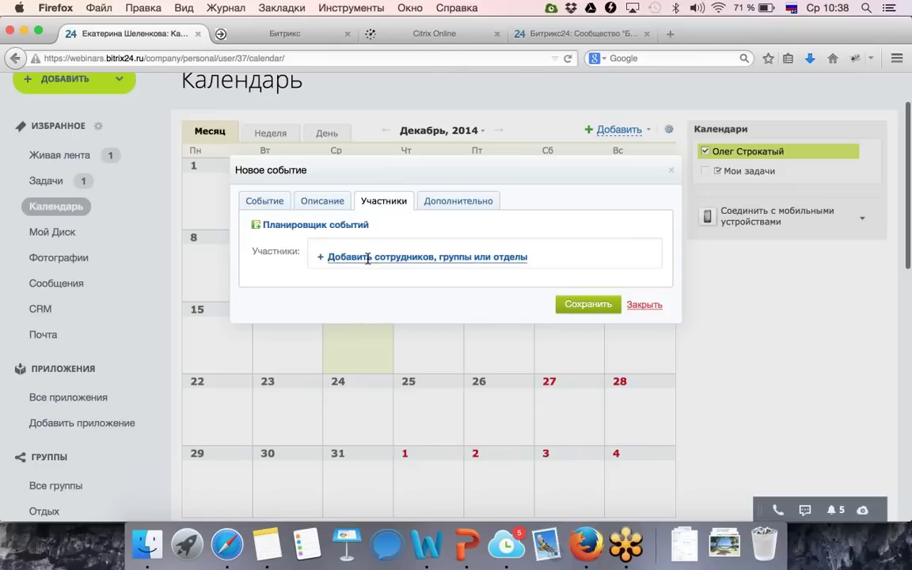
pyautogui.click(332, 258)
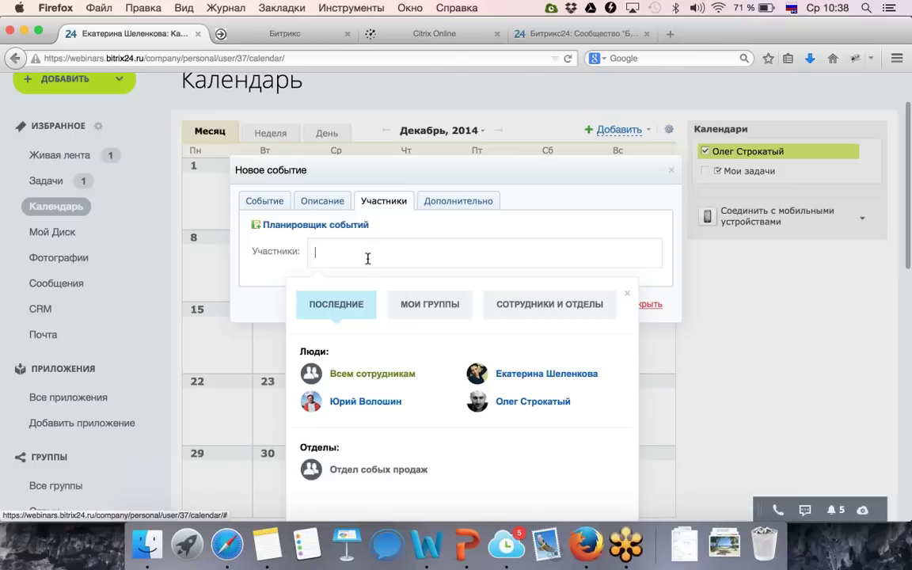
pyautogui.click(510, 405)
pyautogui.click(354, 229)
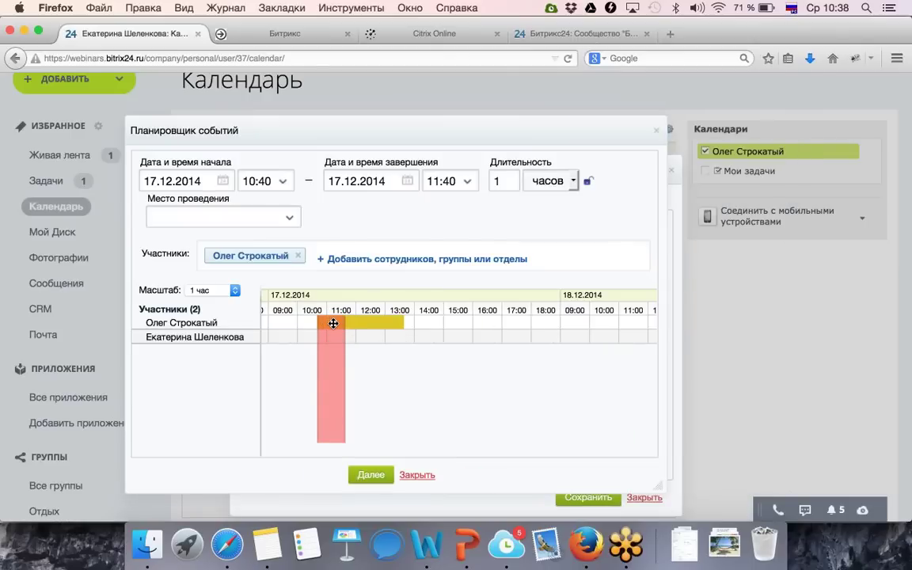
pyautogui.moveTo(333, 323); pyautogui.dragTo(420, 319)
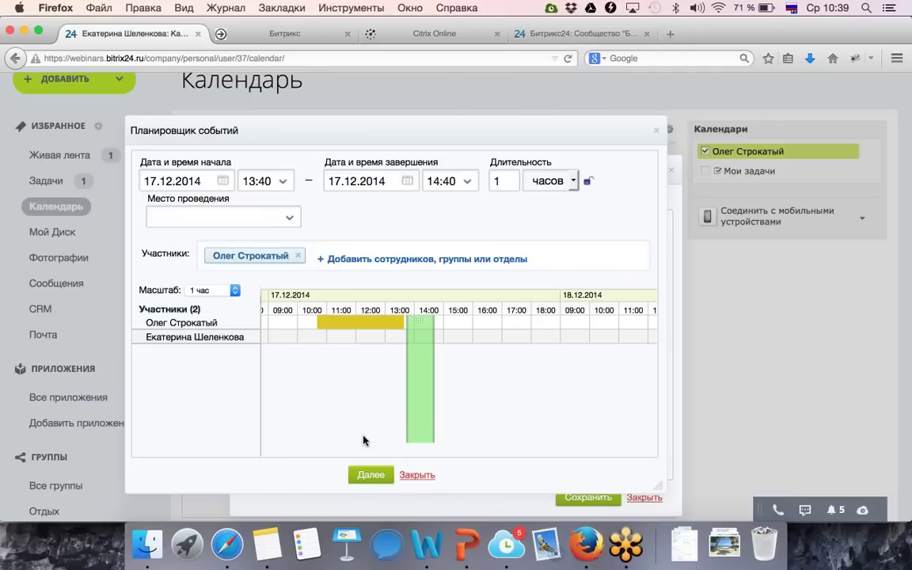
pyautogui.click(366, 473)
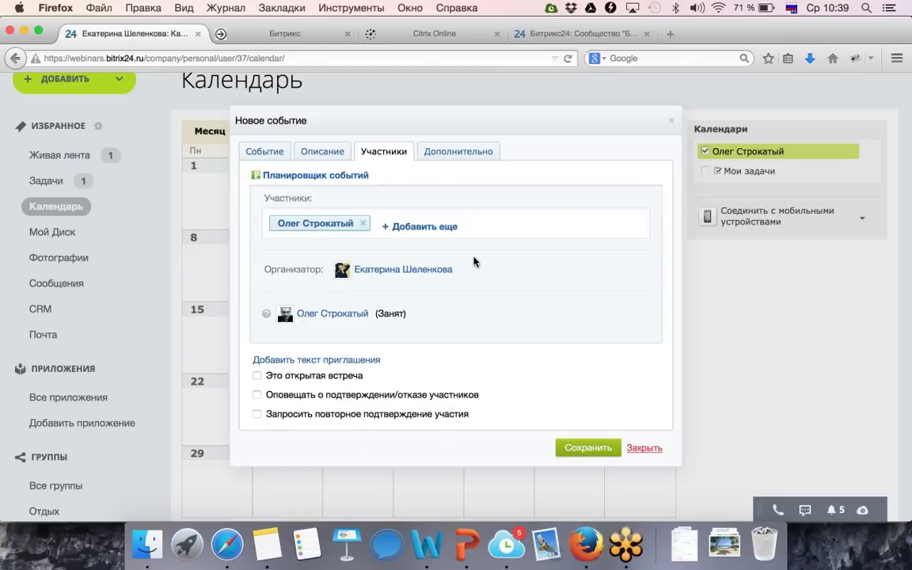
# Enter '3 этаж' as the meeting location, keeping the reminder in minutes, and save.
pyautogui.click(439, 160)
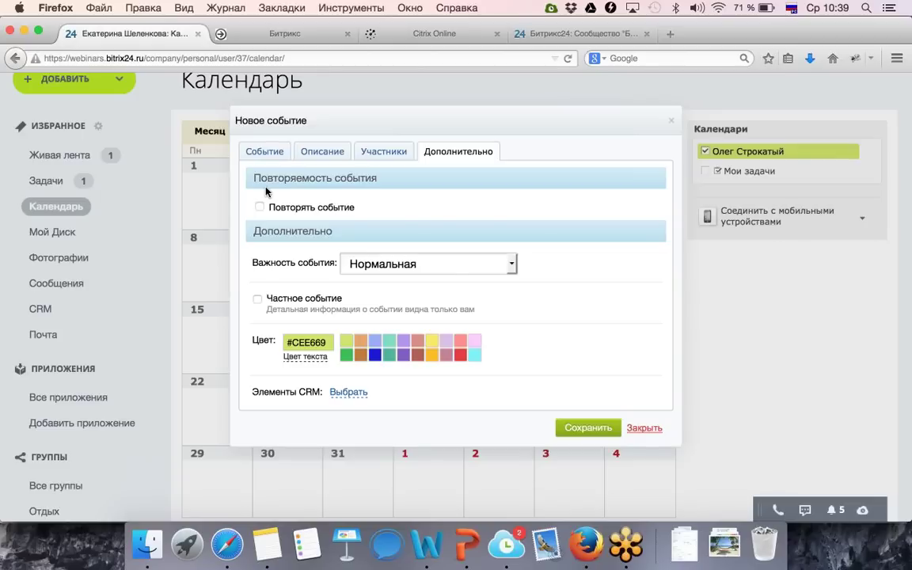
pyautogui.click(265, 151)
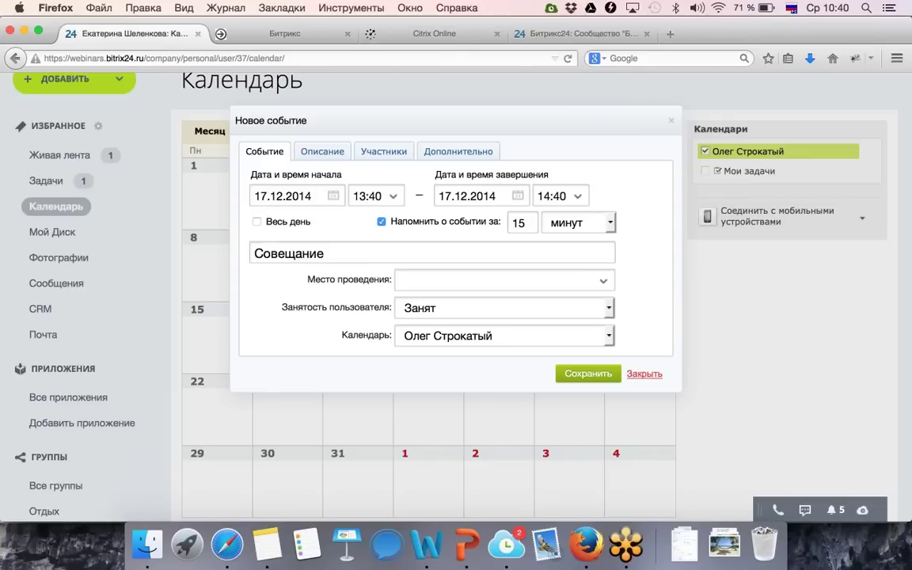
pyautogui.click(610, 225)
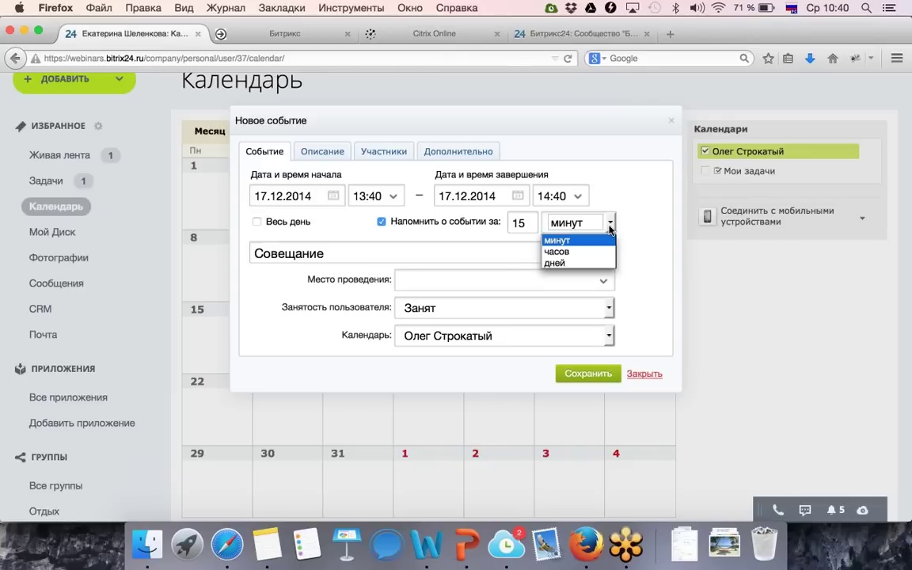
pyautogui.click(632, 192)
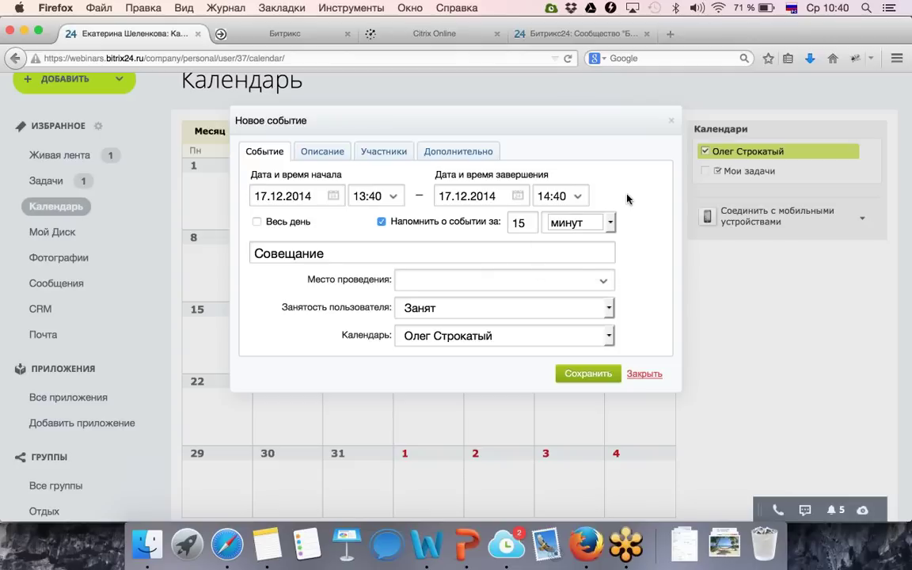
pyautogui.click(536, 282)
pyautogui.write('3 этаж')
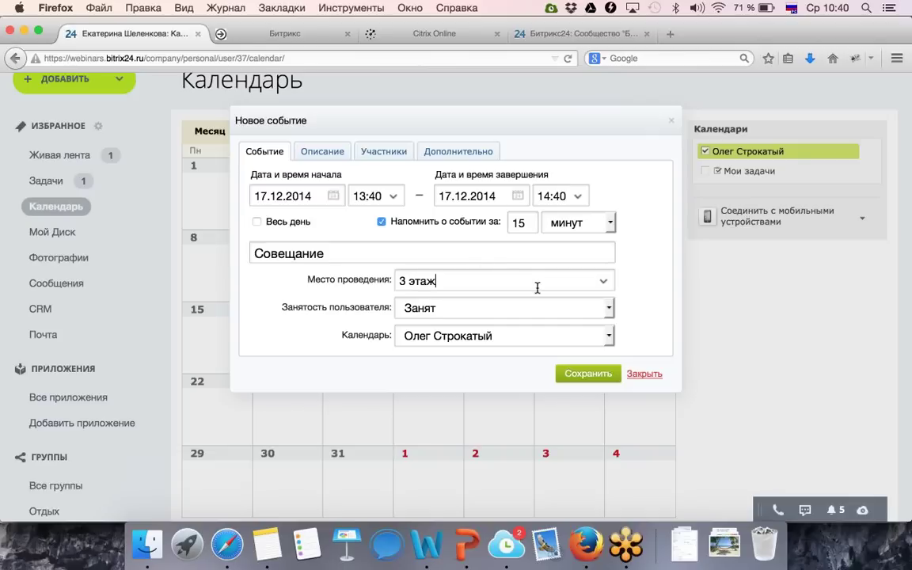
pyautogui.click(593, 378)
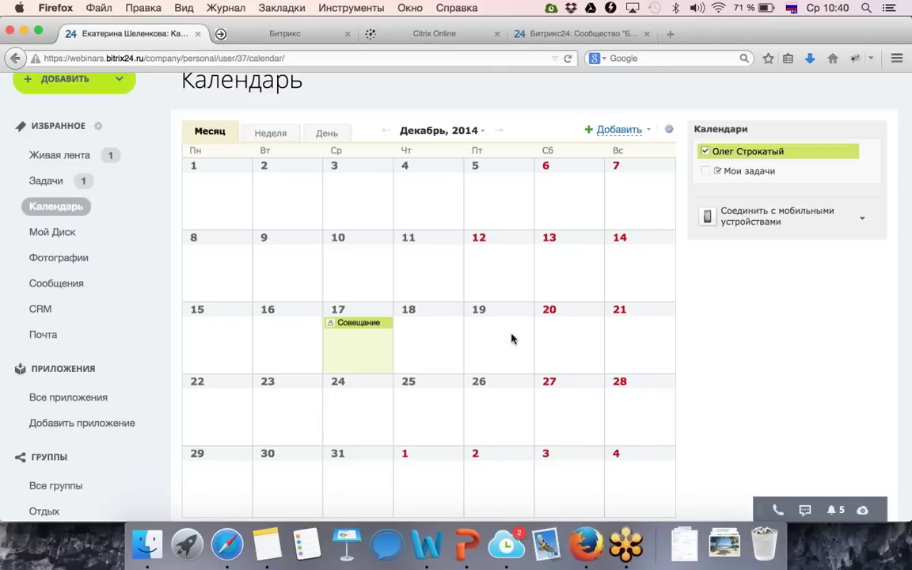
pyautogui.click(145, 163)
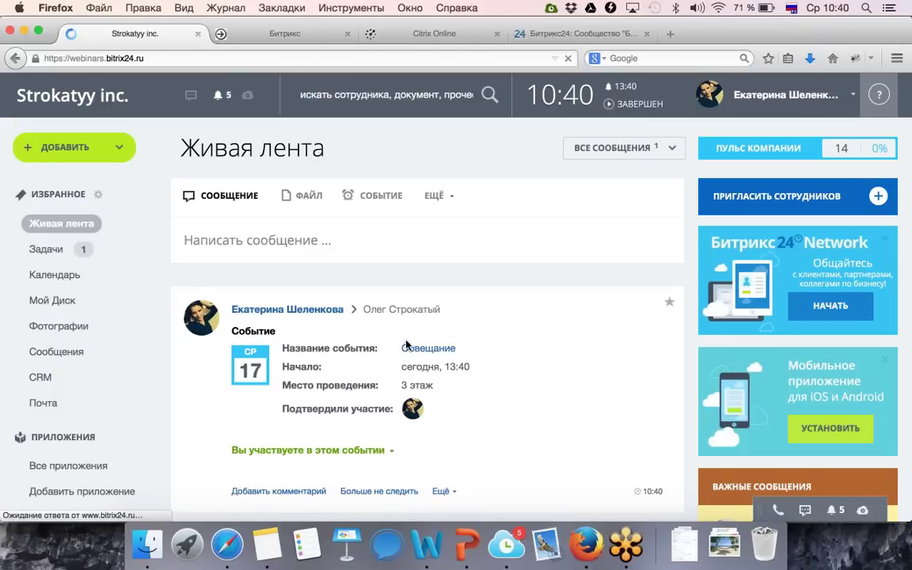
pyautogui.scroll(-3, 406, 345)
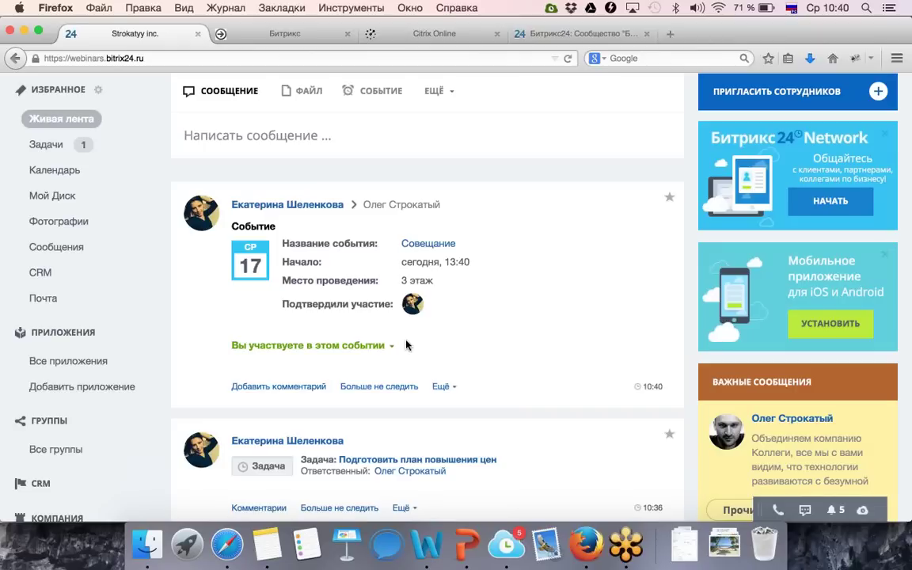
pyautogui.press('super+r')
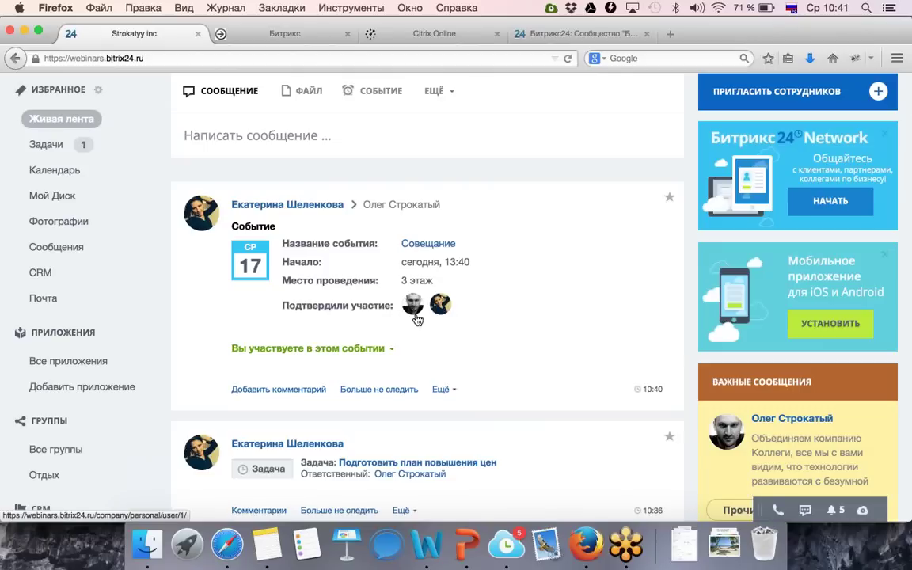
pyautogui.click(277, 390)
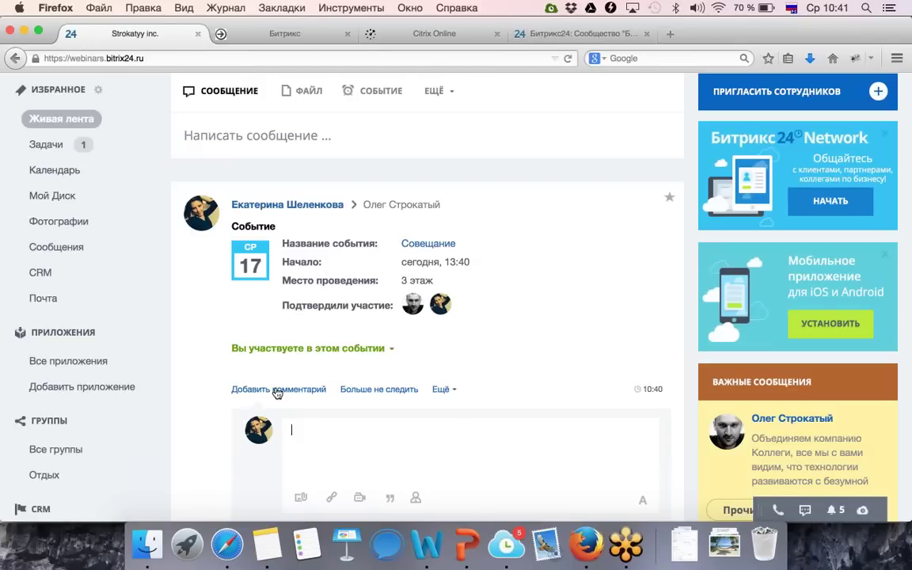
pyautogui.click(81, 169)
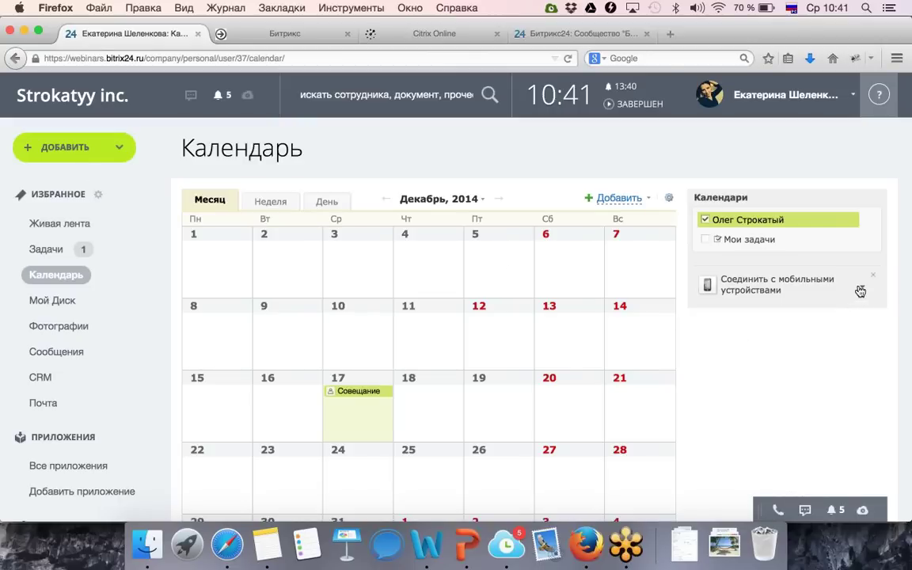
pyautogui.click(861, 288)
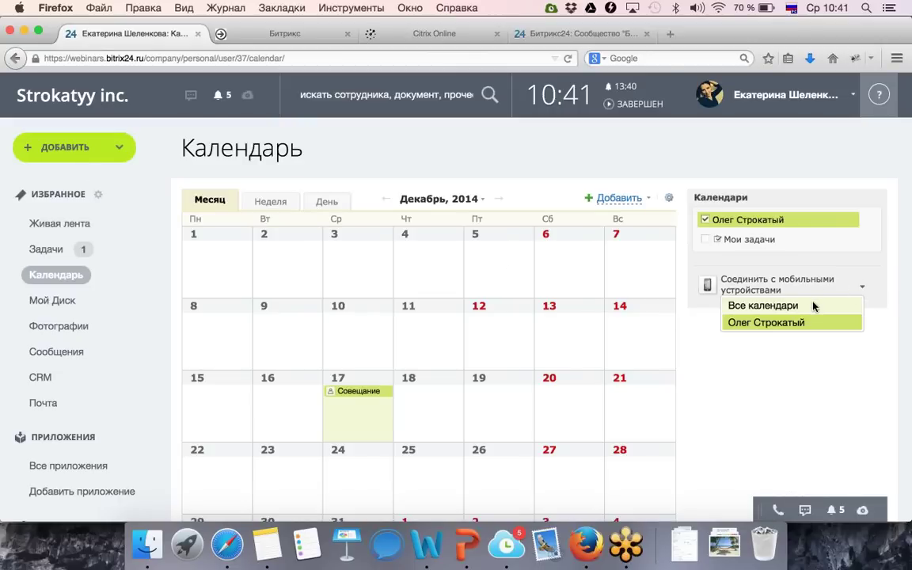
pyautogui.click(812, 306)
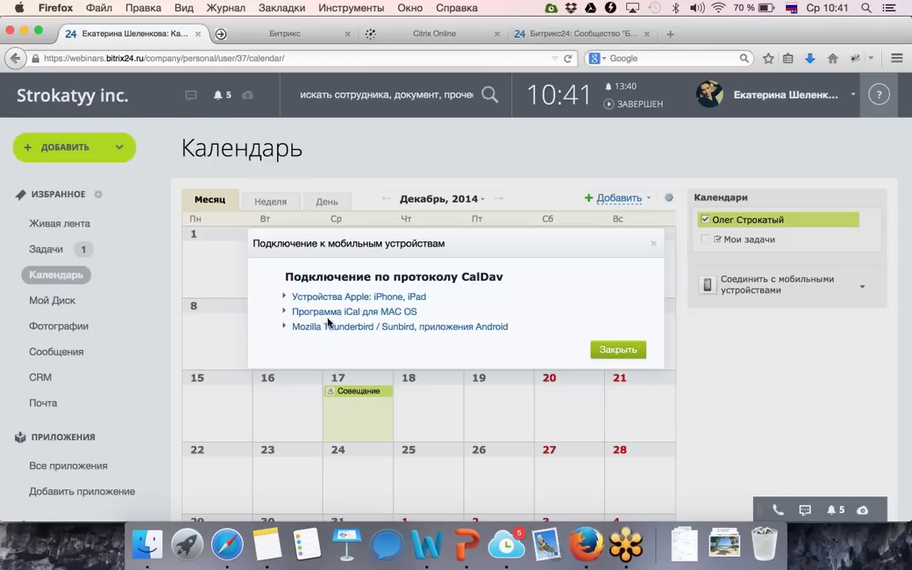
pyautogui.click(358, 296)
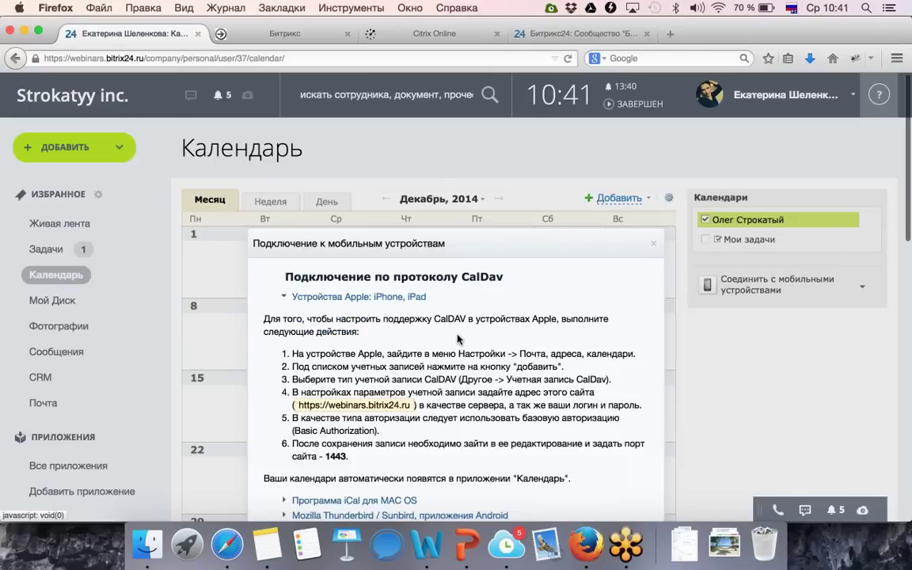
pyautogui.scroll(-2, 451, 336)
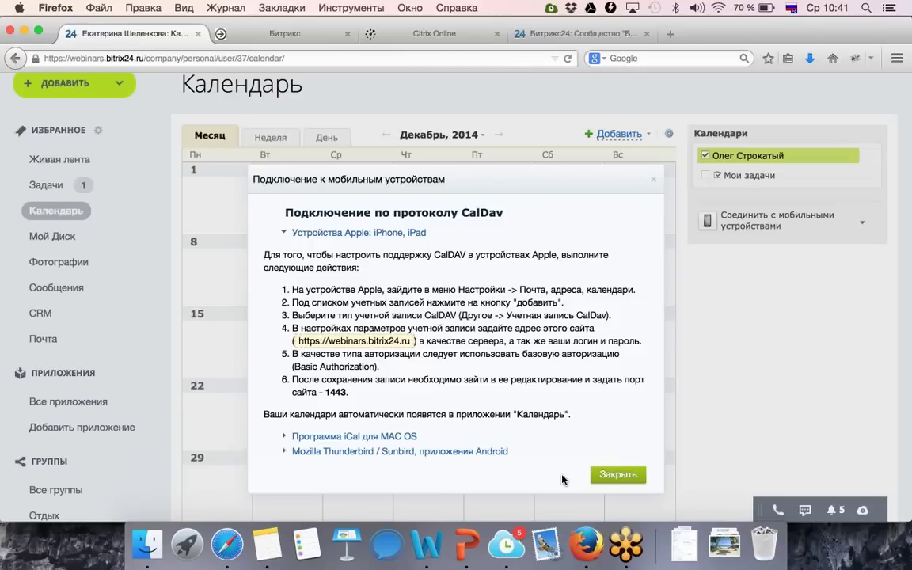
pyautogui.click(621, 474)
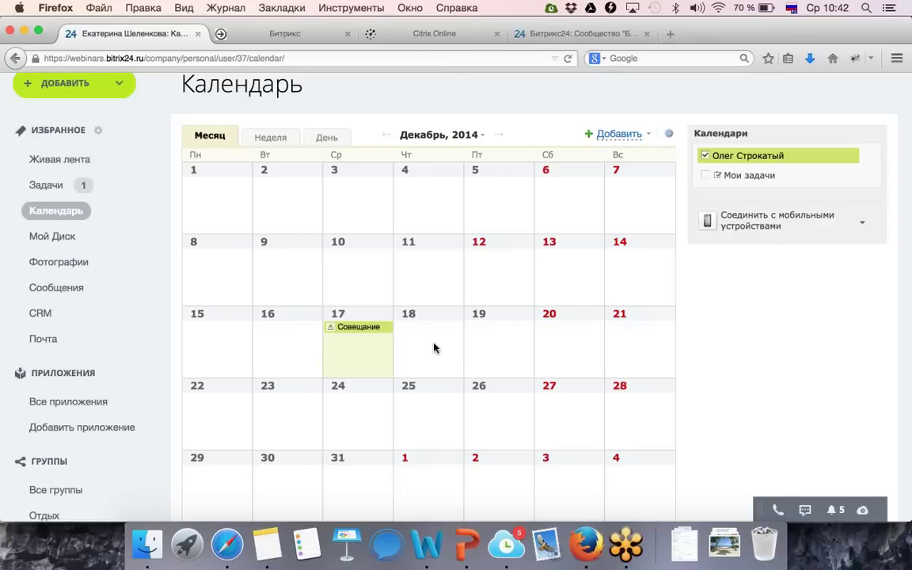
# Create a «Командировка» event for 18–20 December 2014 with Занятость set to 'Отсутствую (Занести в график отсутствий)'.
pyautogui.moveTo(433, 349); pyautogui.dragTo(558, 350)
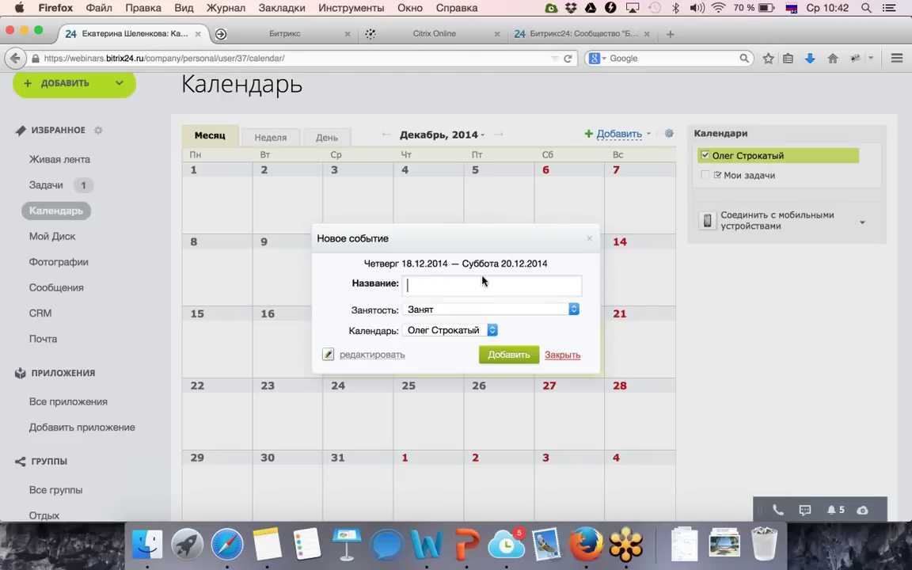
pyautogui.write('Командиро')
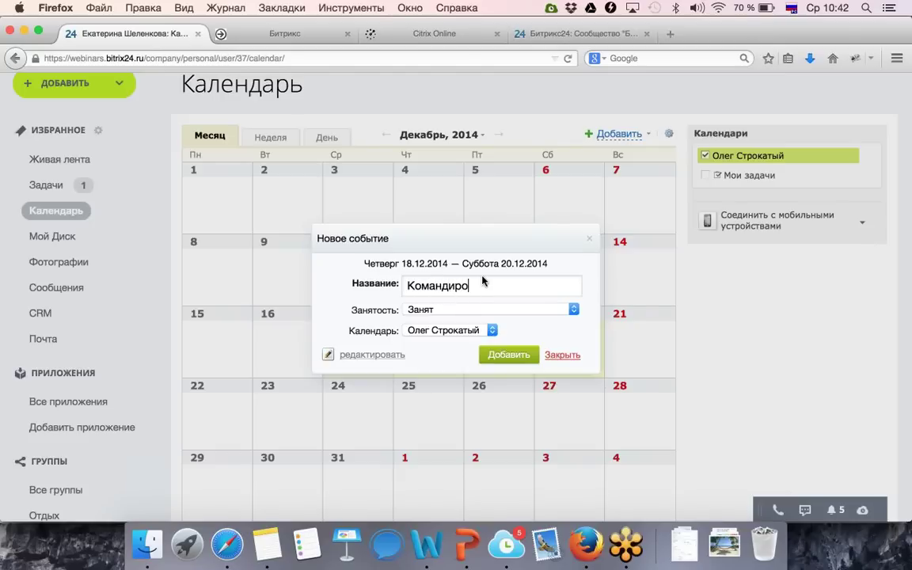
pyautogui.write('вка')
pyautogui.click(503, 309)
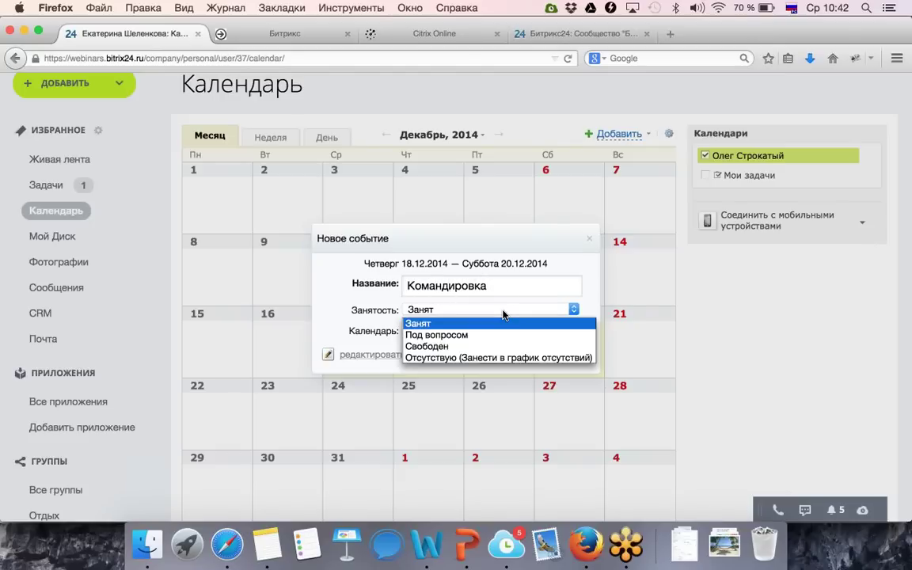
pyautogui.click(488, 357)
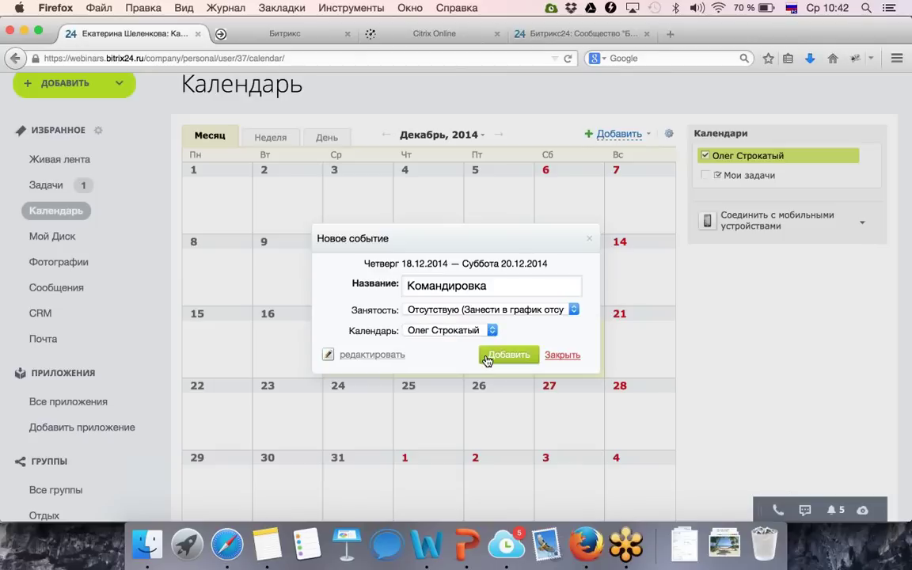
pyautogui.click(488, 359)
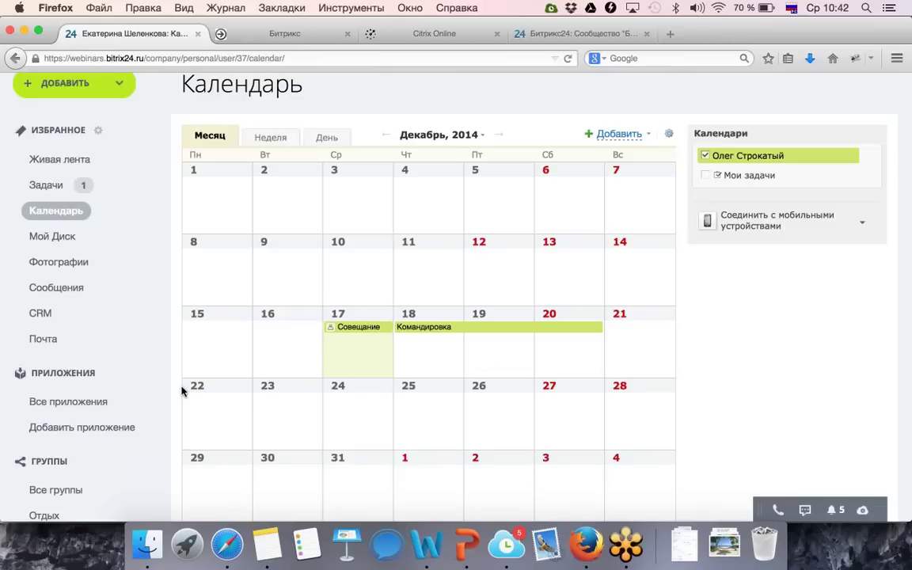
pyautogui.scroll(-10, 181, 391)
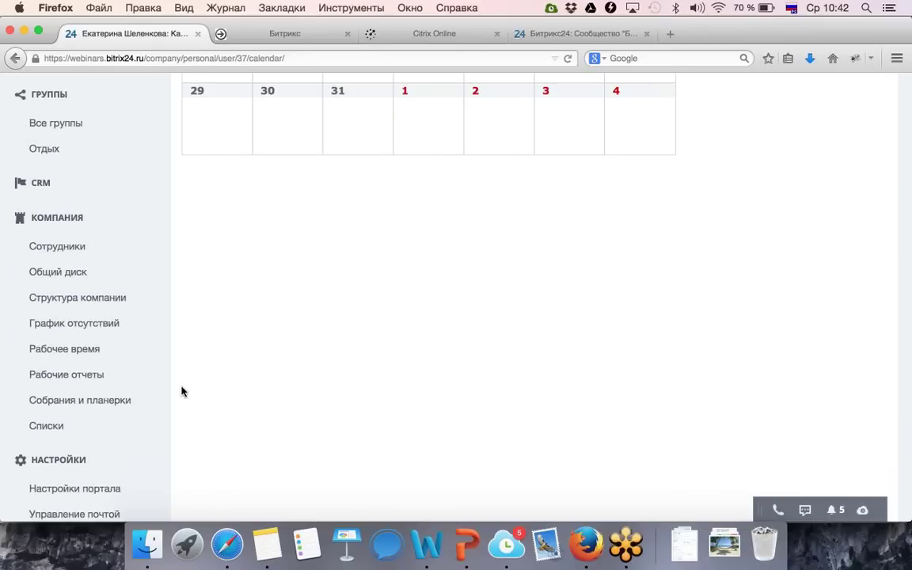
pyautogui.scroll(5, 181, 391)
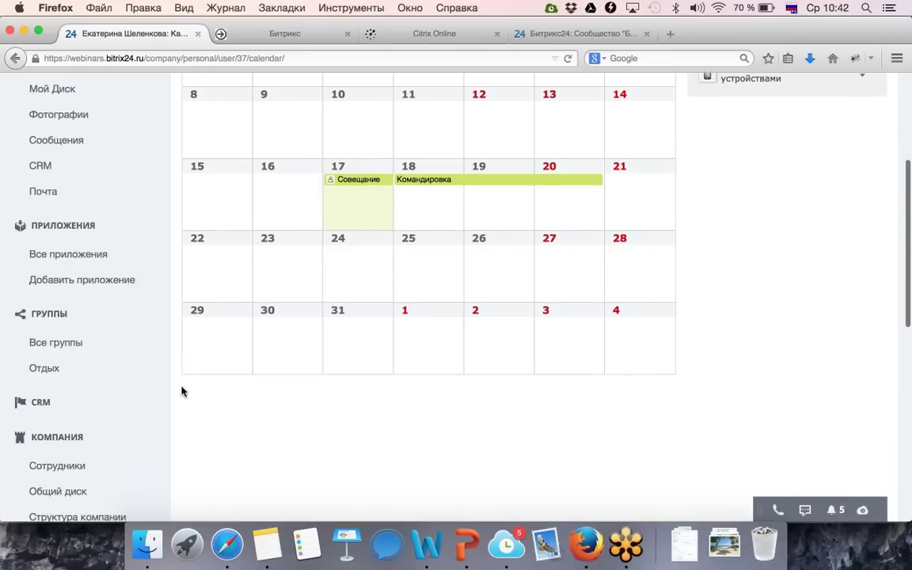
pyautogui.scroll(3, 182, 391)
pyautogui.scroll(-8, 181, 392)
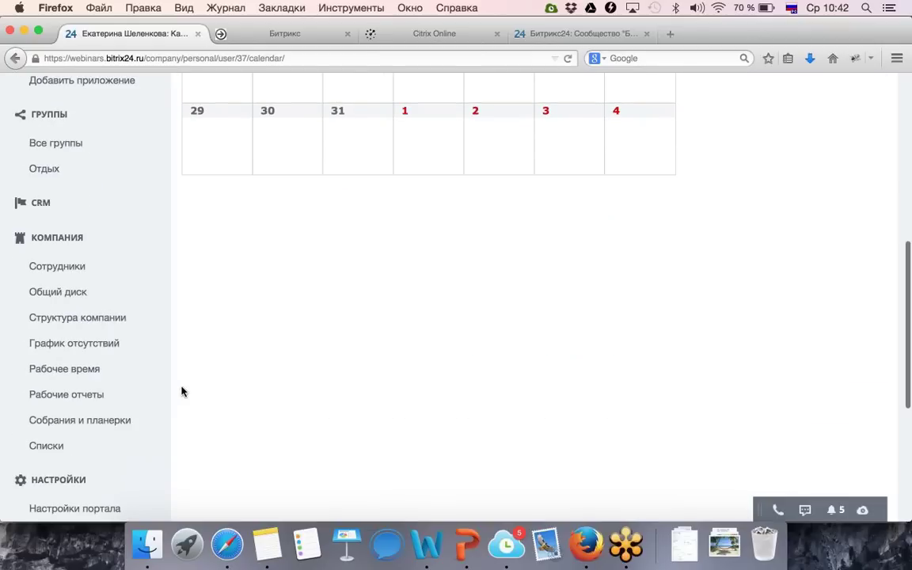
# Open График отсутствий and view the «Командировка» absence details for 18–20 December.
pyautogui.click(119, 345)
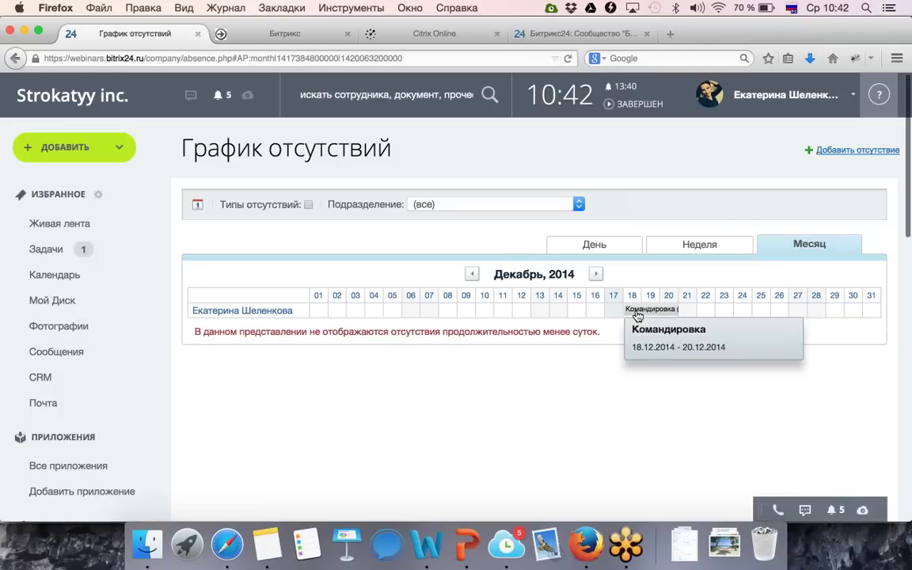
pyautogui.click(638, 315)
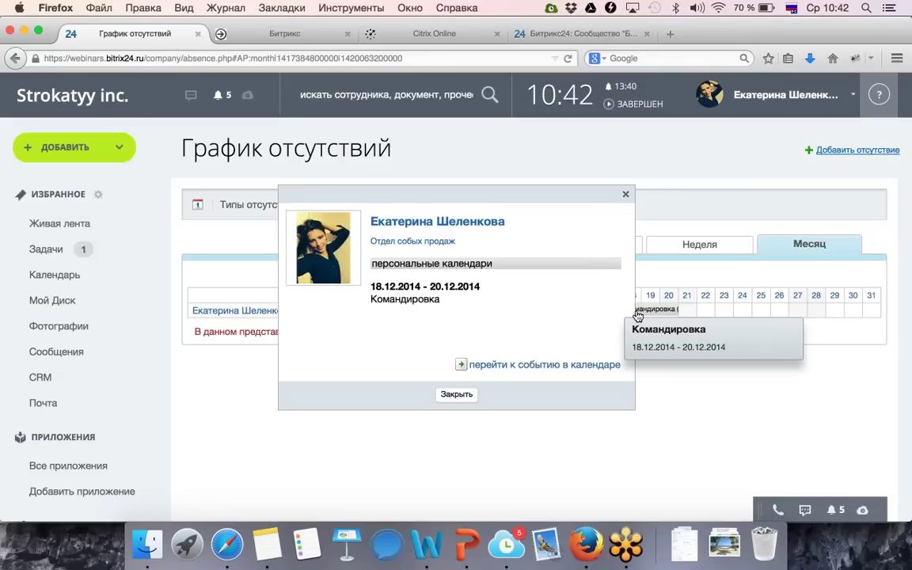
pyautogui.click(625, 195)
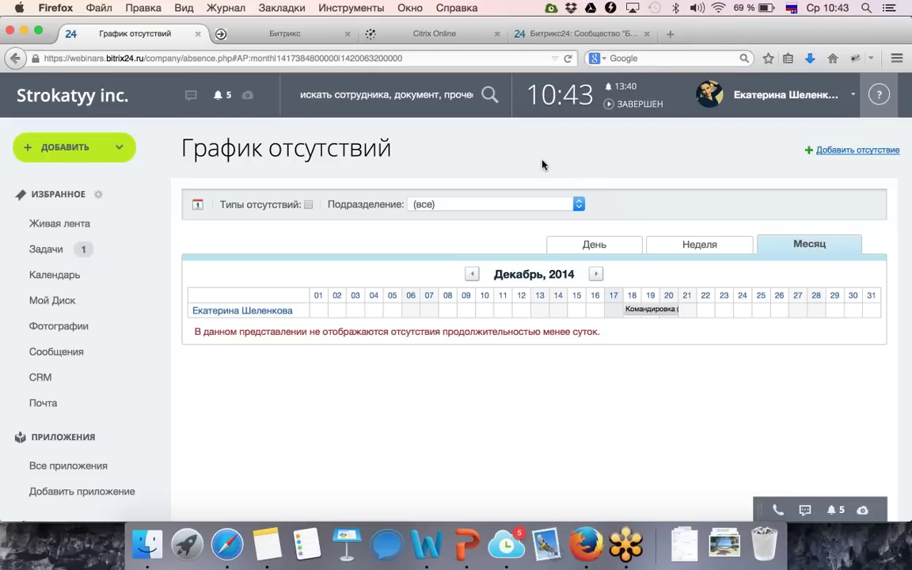
pyautogui.scroll(-2, 128, 426)
pyautogui.scroll(-4, 128, 426)
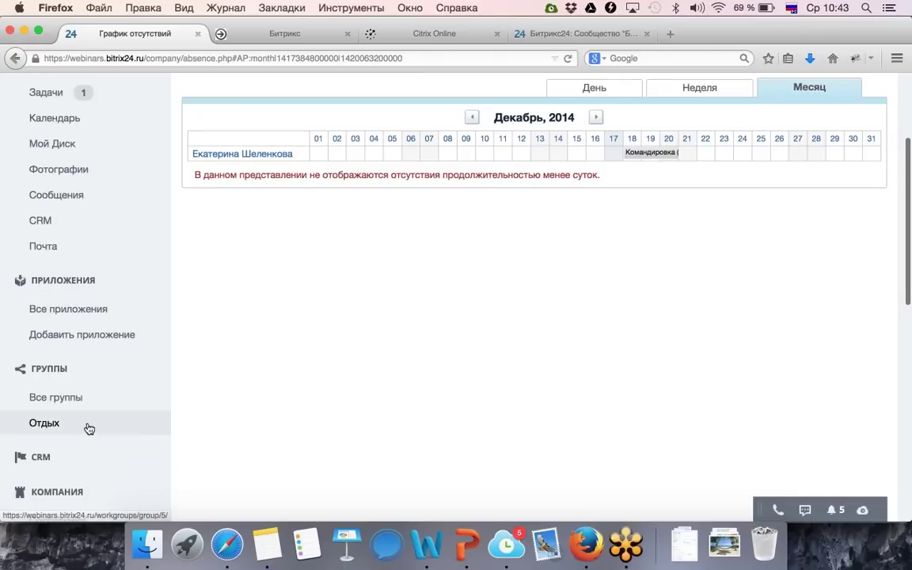
# Open the Отдых group in a new tab and go to its Календарь.
pyautogui.rightClick(87, 425)
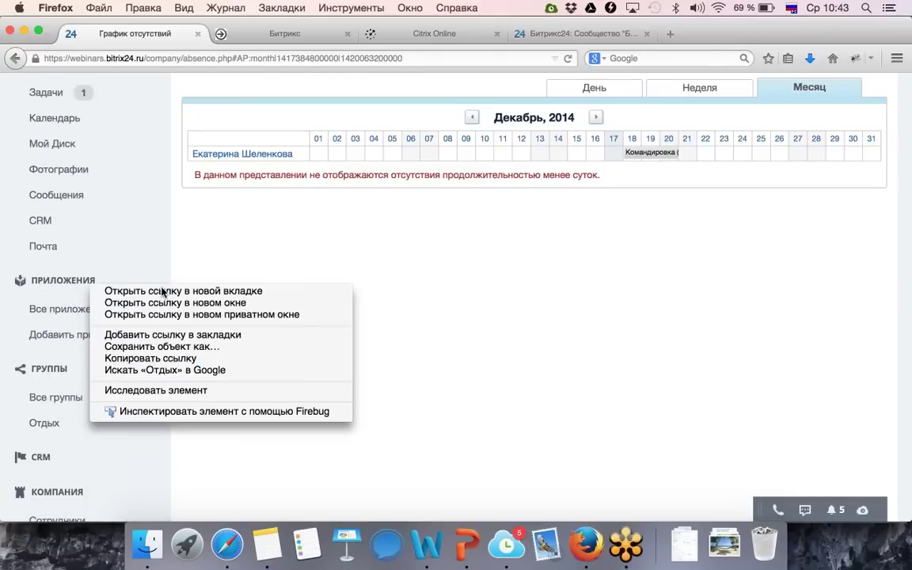
pyautogui.click(169, 291)
pyautogui.click(240, 34)
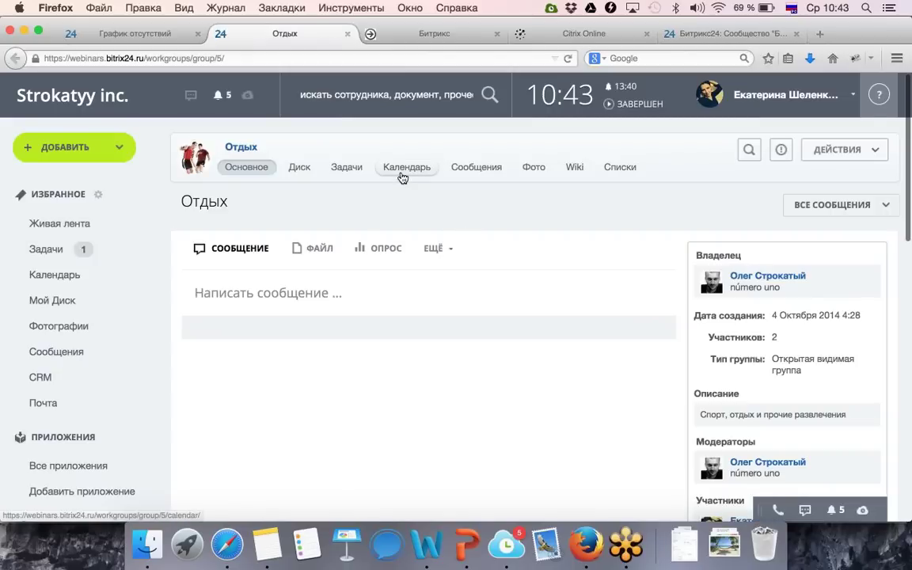
pyautogui.click(401, 176)
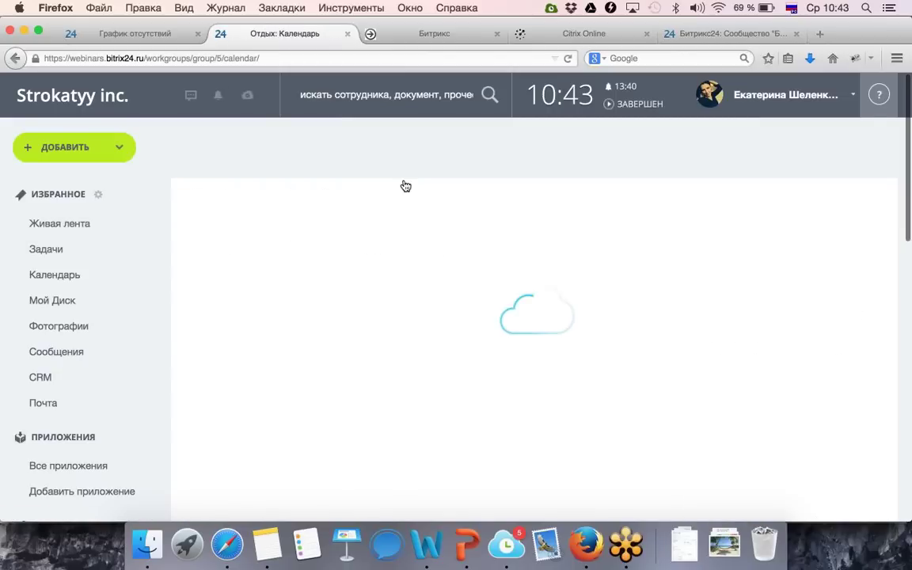
# Start an event «Планируем релиз» on 17 December in the full editing form.
pyautogui.click(346, 458)
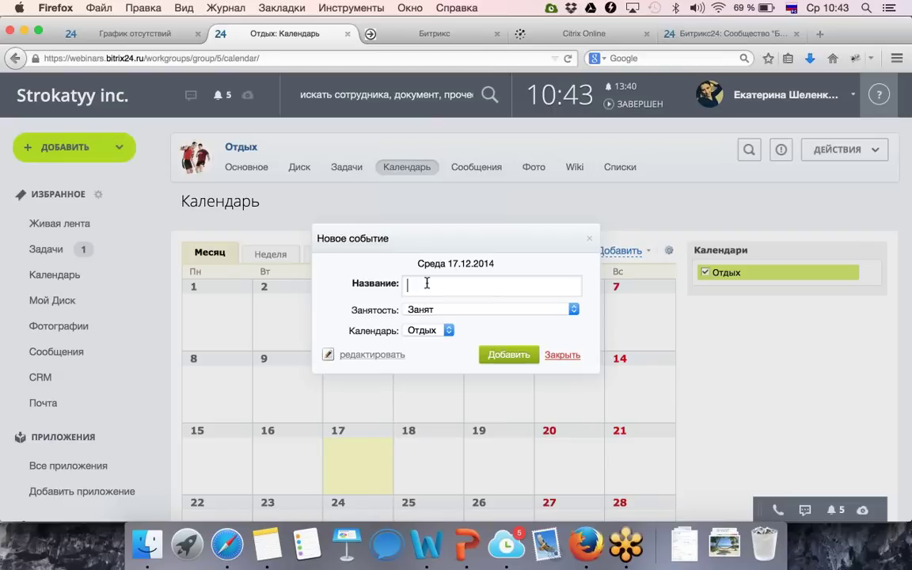
pyautogui.write('Планируем релиз')
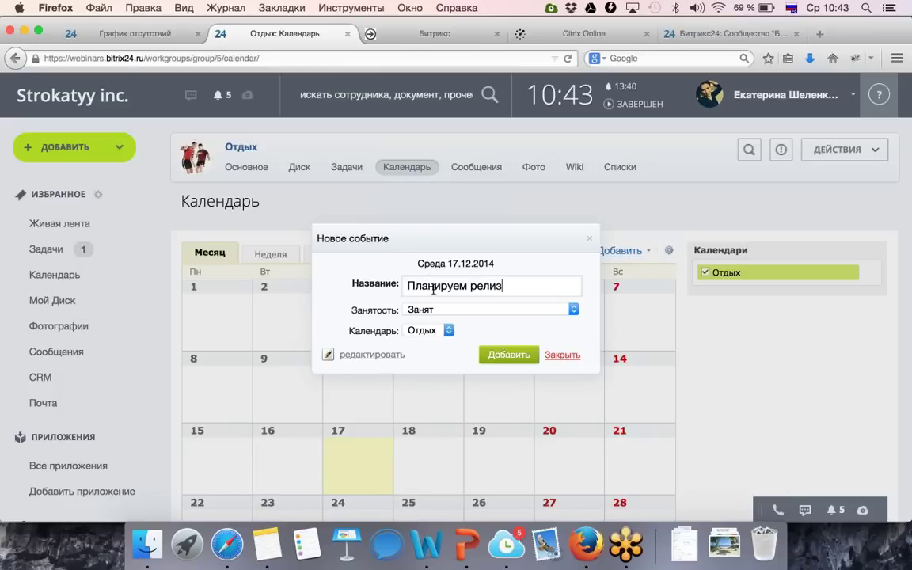
pyautogui.click(379, 354)
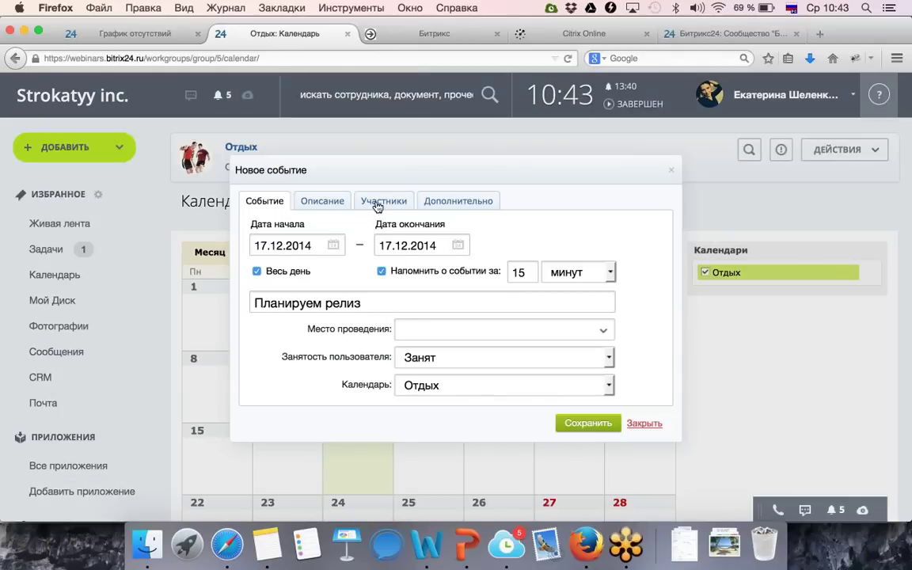
# Add one colleague under Участники and save the «Планируем релиз» event.
pyautogui.click(377, 207)
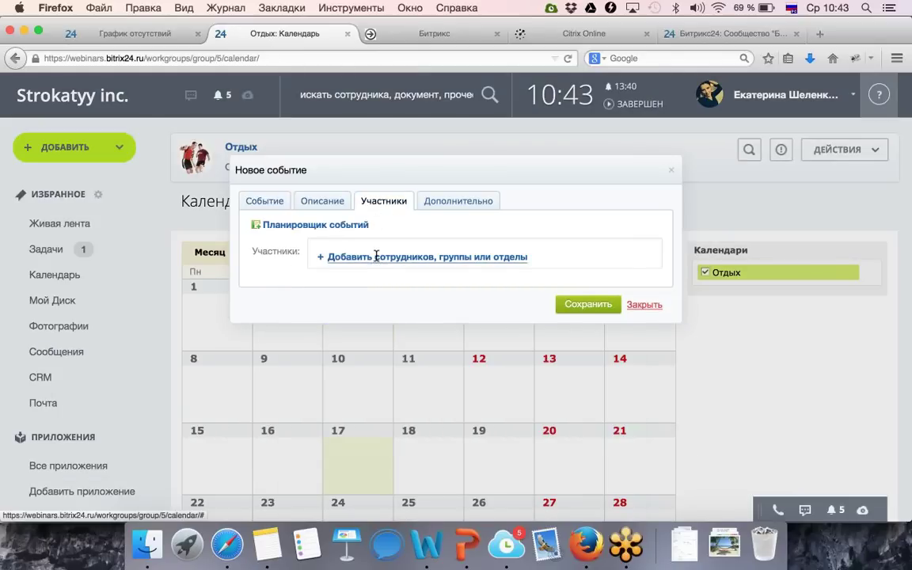
pyautogui.click(377, 259)
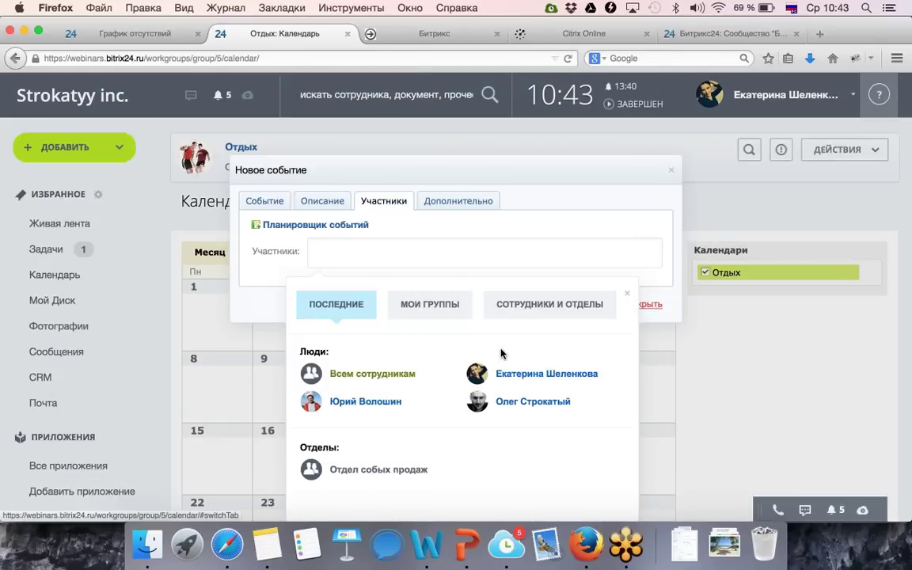
pyautogui.click(537, 380)
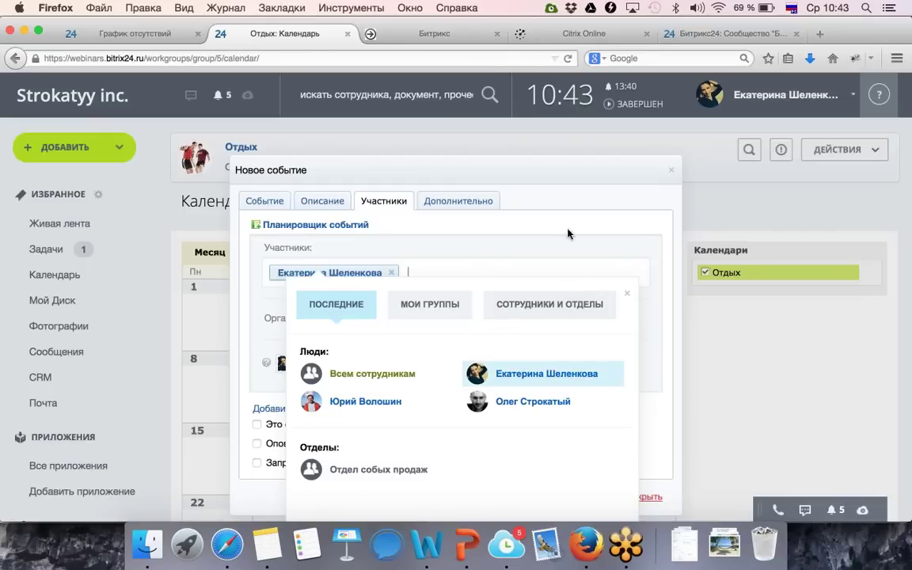
pyautogui.click(586, 198)
pyautogui.scroll(-2, 554, 410)
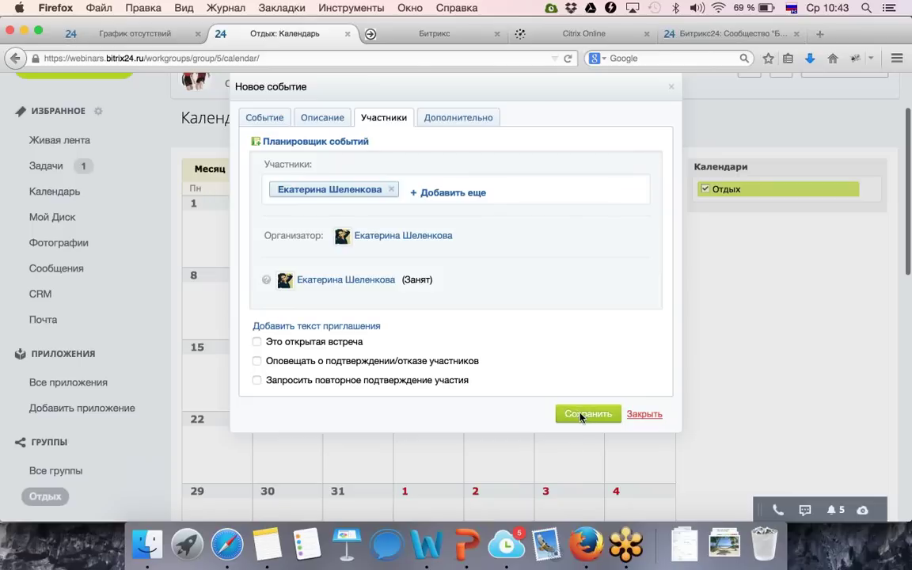
pyautogui.click(586, 414)
pyautogui.scroll(1, 340, 222)
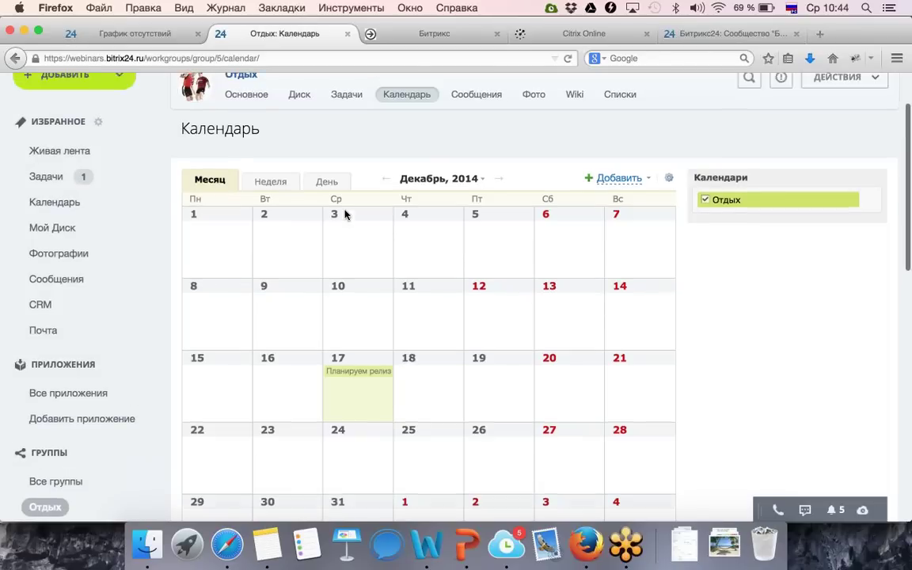
pyautogui.scroll(2, 344, 214)
pyautogui.click(406, 147)
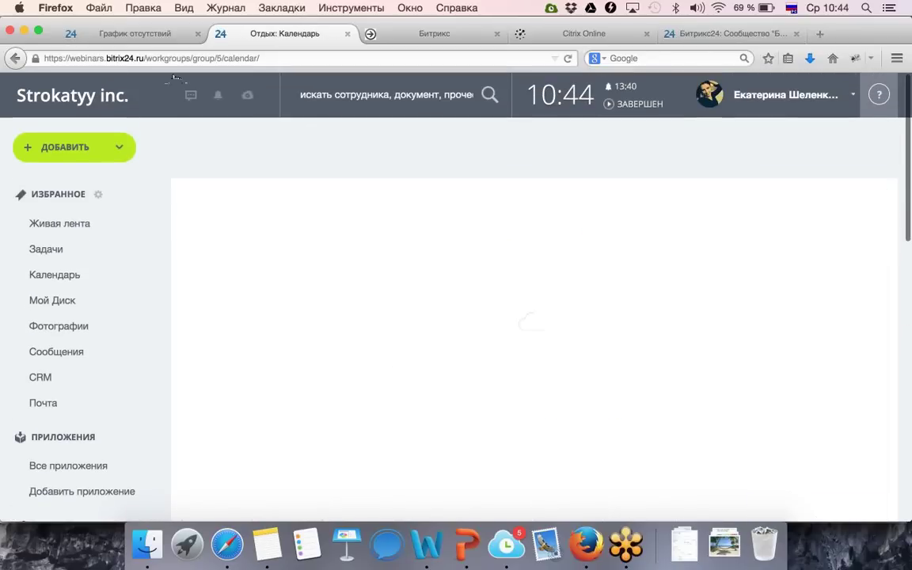
pyautogui.click(126, 37)
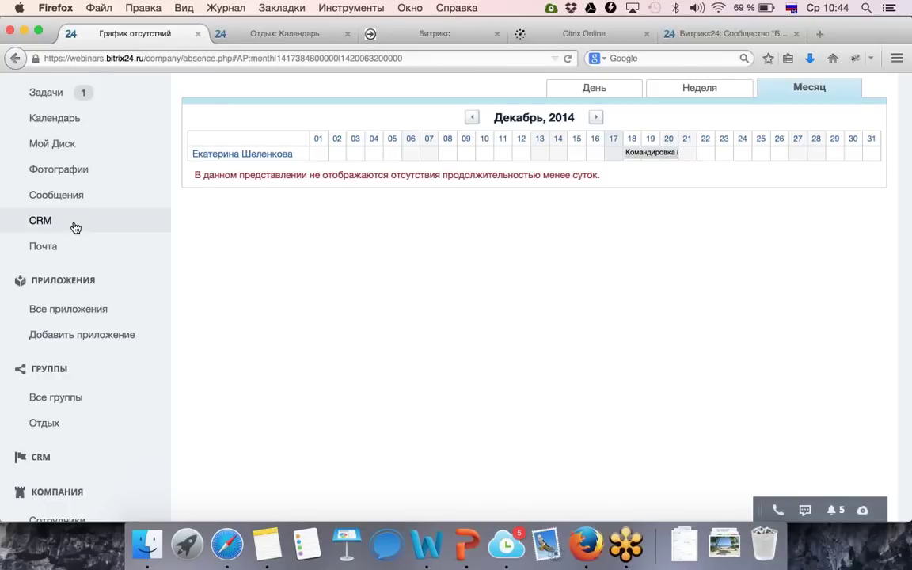
pyautogui.scroll(3, 75, 228)
pyautogui.click(67, 264)
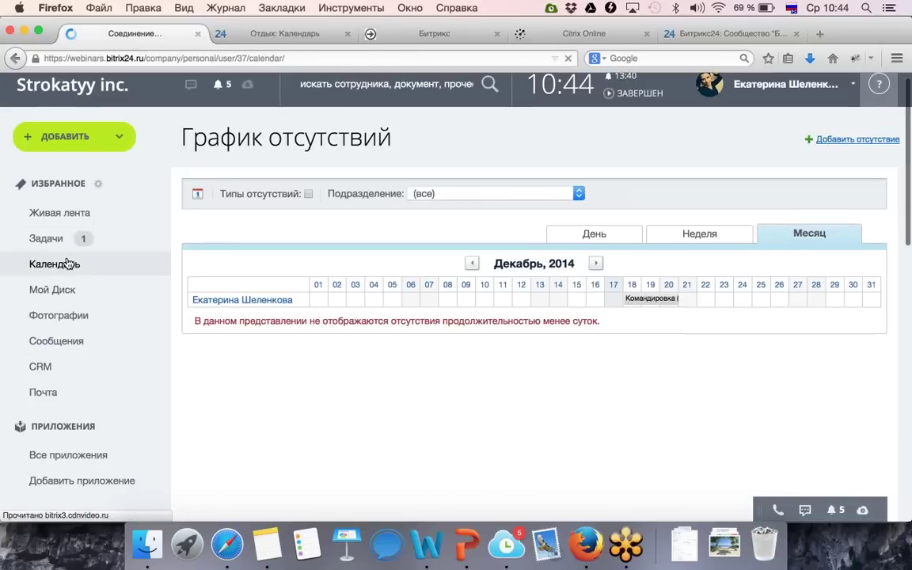
pyautogui.click(261, 35)
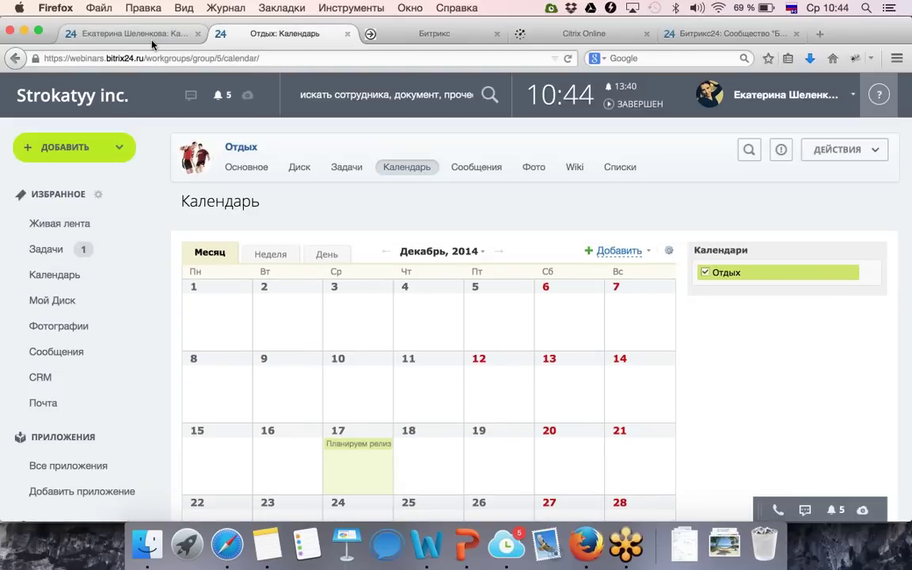
pyautogui.click(153, 40)
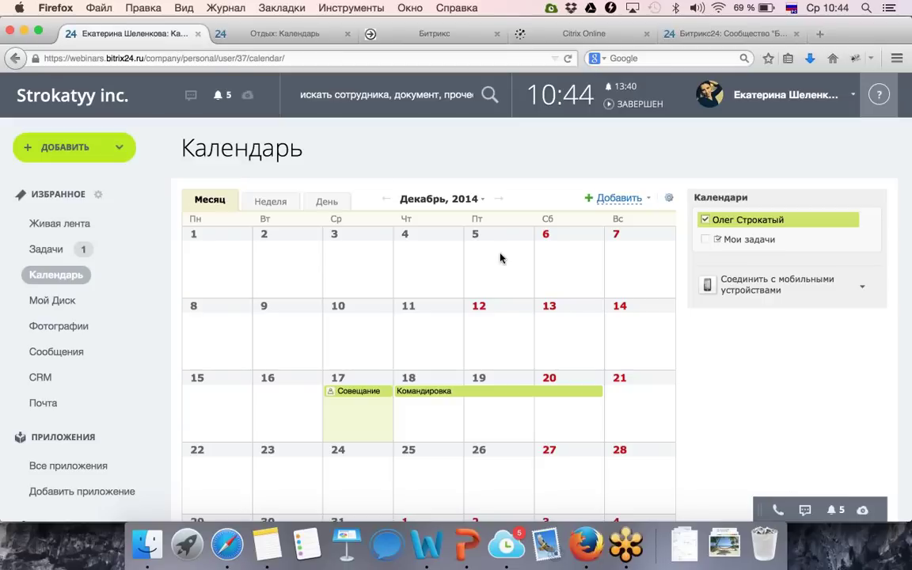
pyautogui.scroll(-5, 162, 271)
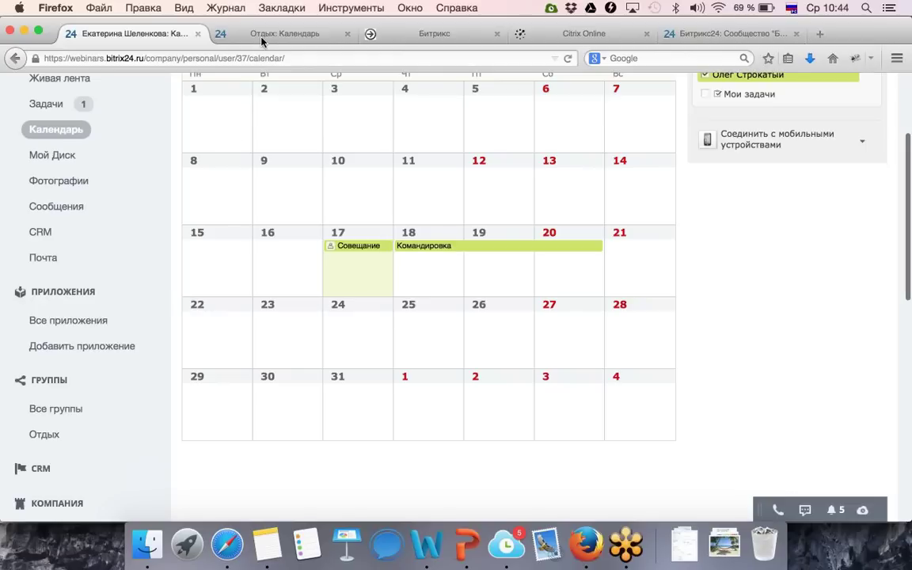
pyautogui.click(236, 35)
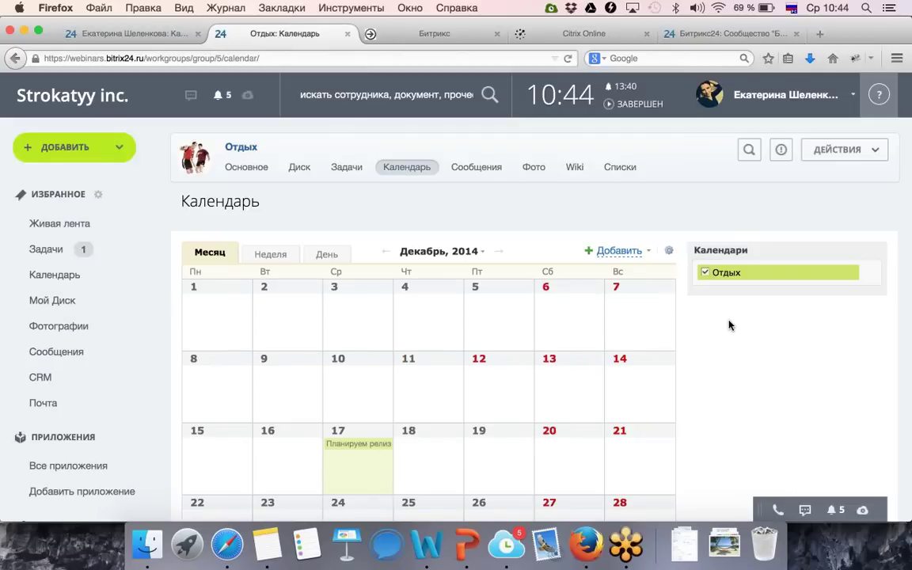
# Add the Отдых calendar to favourites with Добавить в избранные.
pyautogui.click(868, 272)
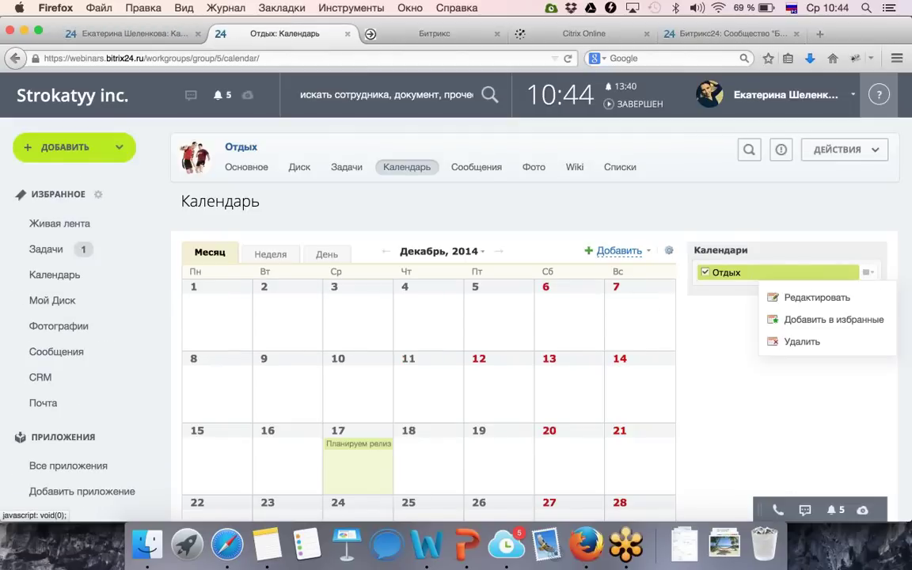
pyautogui.click(704, 355)
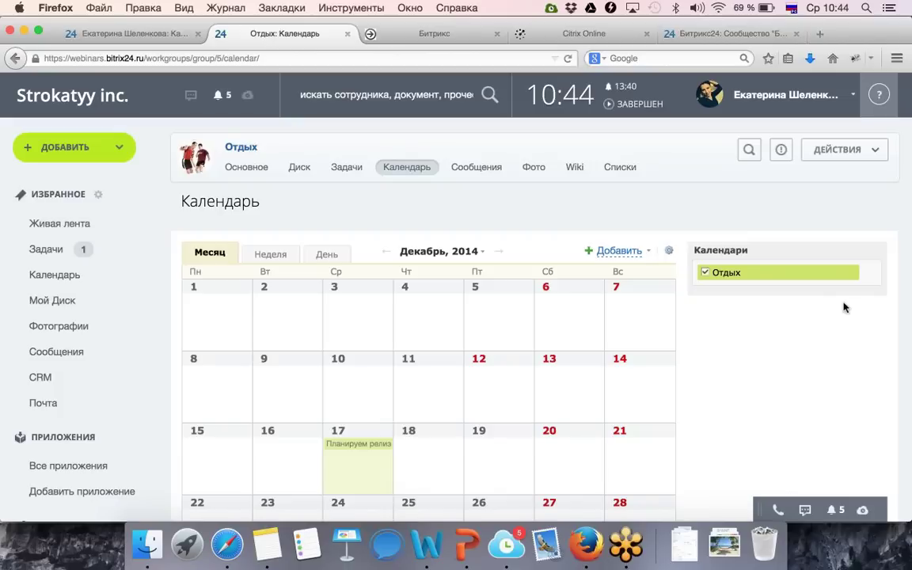
pyautogui.click(871, 274)
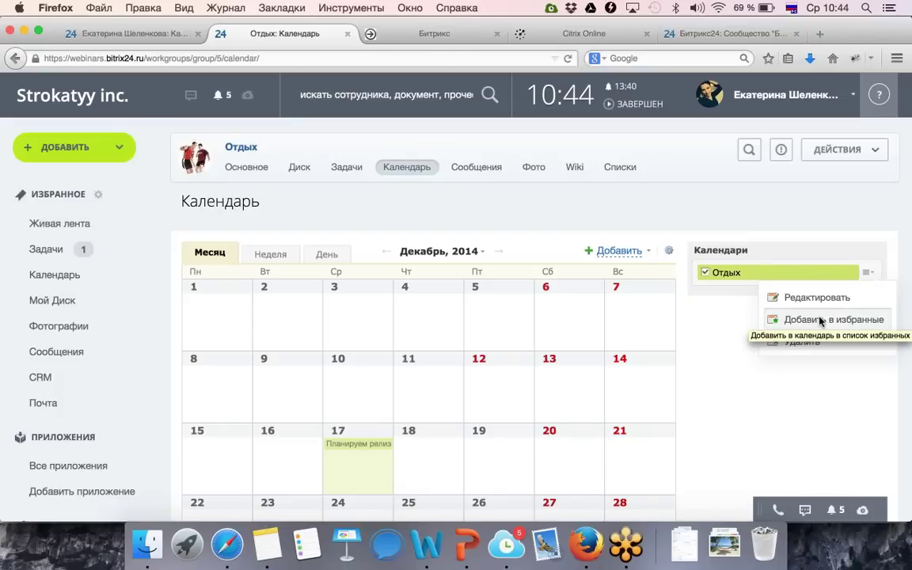
pyautogui.click(821, 320)
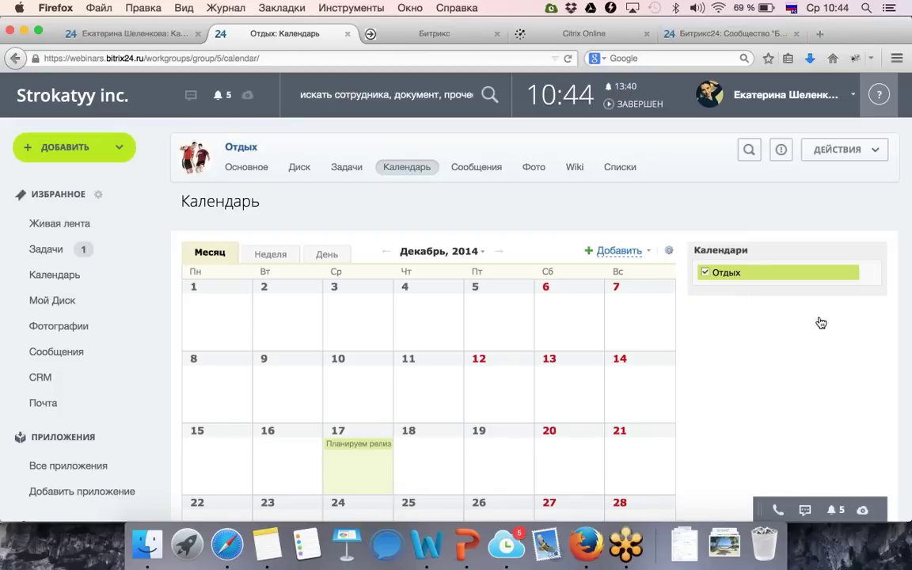
# Go to the personal Календарь, which now includes the Отдых calendar.
pyautogui.click(45, 279)
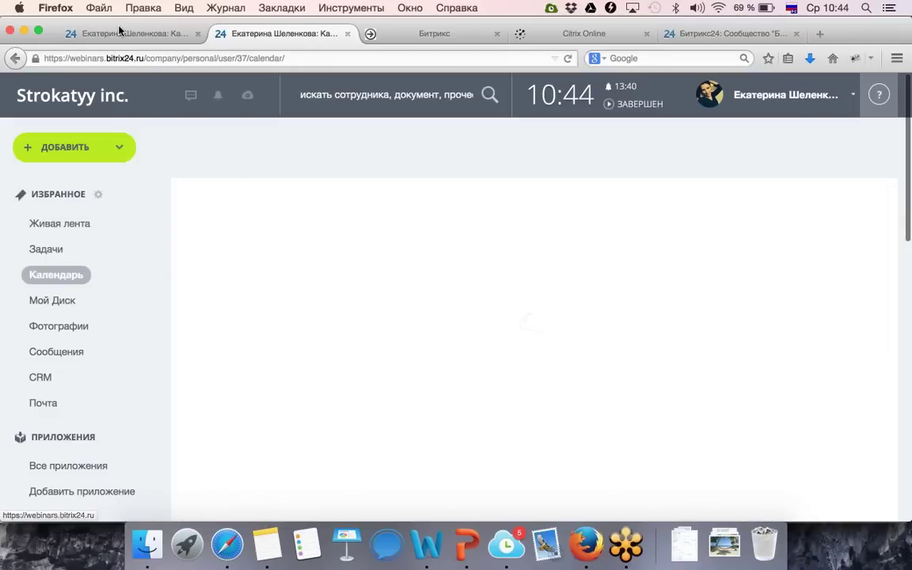
pyautogui.click(119, 32)
pyautogui.scroll(-3, 509, 268)
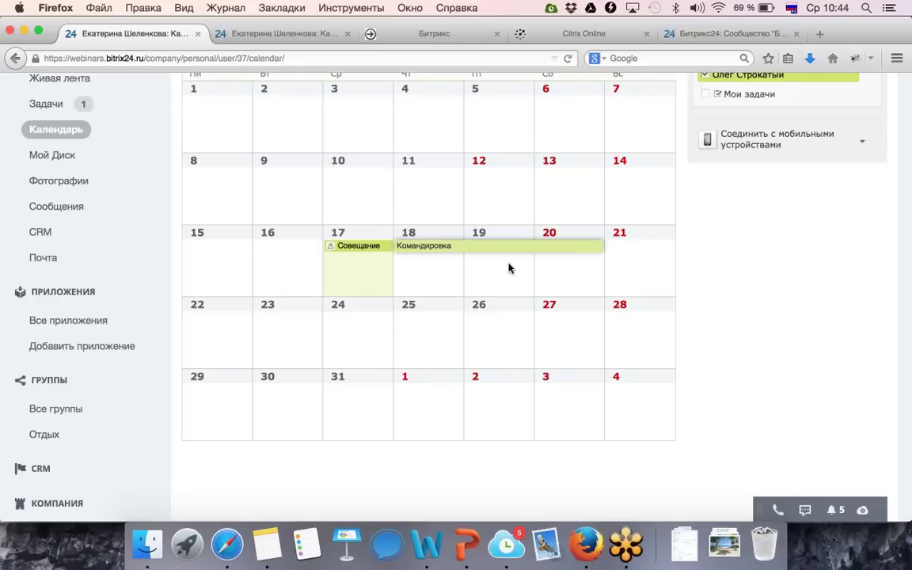
pyautogui.scroll(3, 509, 268)
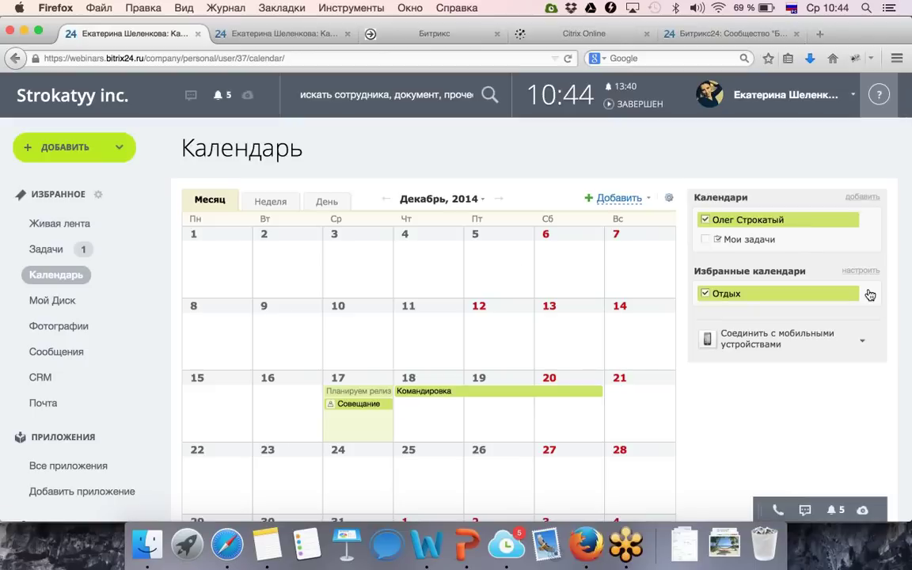
# Check the Отдых calendar's mobile device sync options, then close them.
pyautogui.click(868, 293)
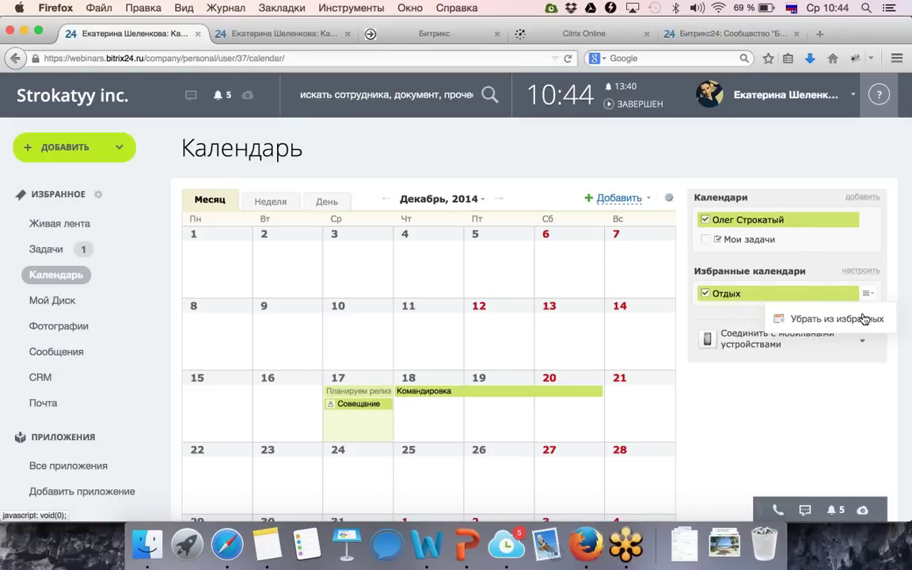
pyautogui.click(836, 342)
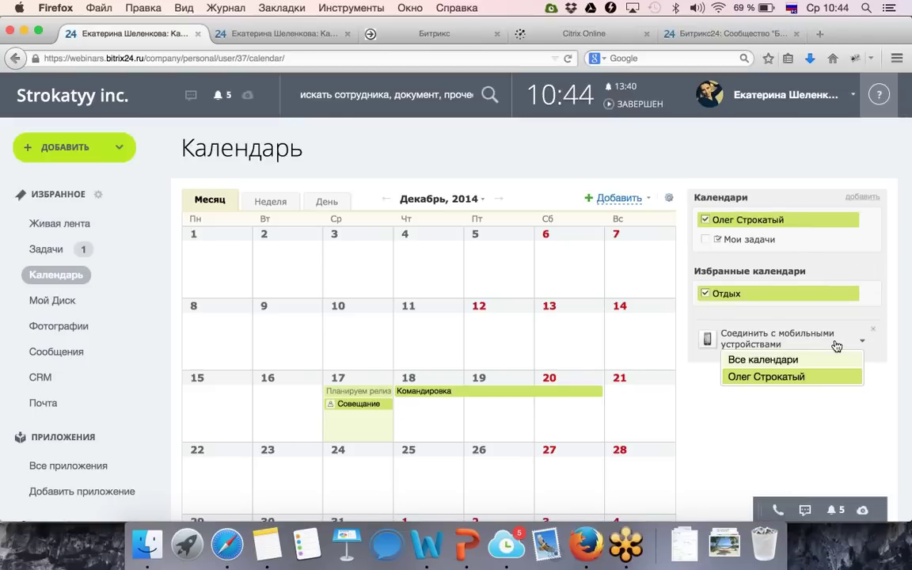
pyautogui.click(824, 422)
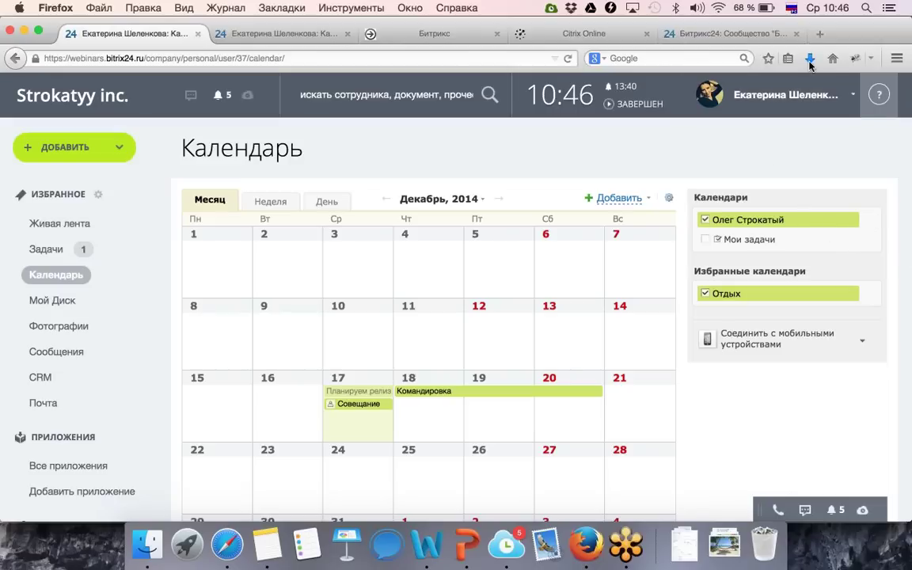
# Load bitrix24.ru in a new browser tab.
pyautogui.click(820, 34)
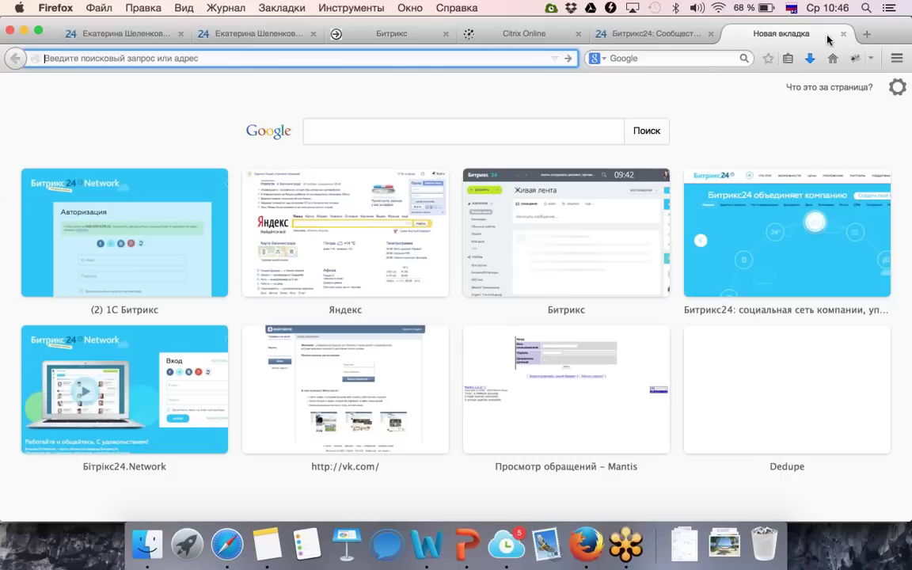
pyautogui.write('яндекс')
pyautogui.press('Escape')
pyautogui.press('Escape')
pyautogui.write('bitrix24.ru')
pyautogui.press('Return')
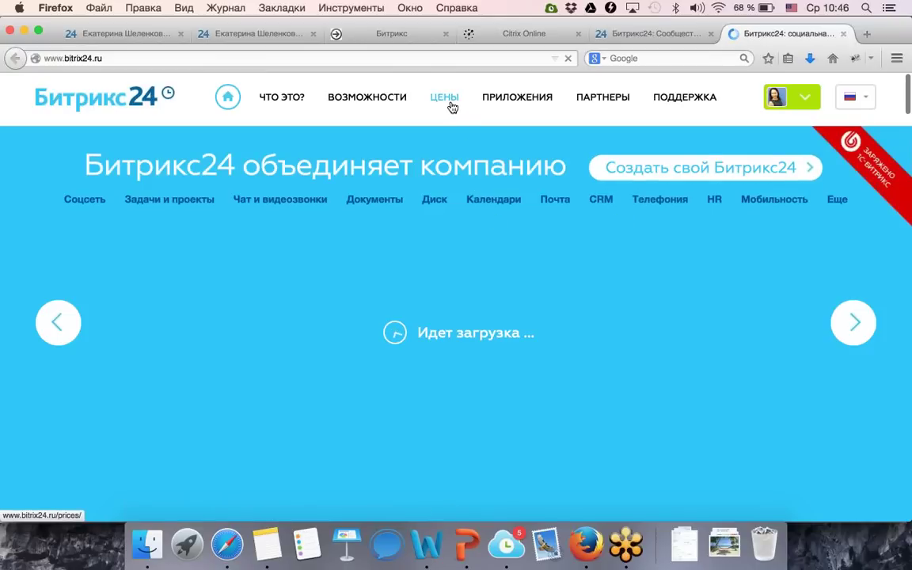
# Open the ЦЕНЫ page and scroll through the tariff feature comparison table.
pyautogui.click(451, 104)
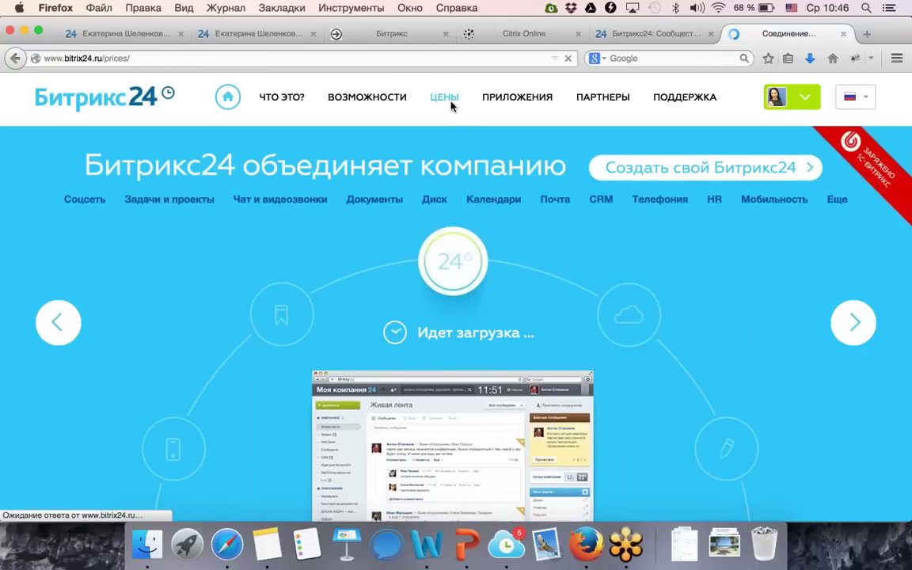
pyautogui.scroll(-5, 443, 276)
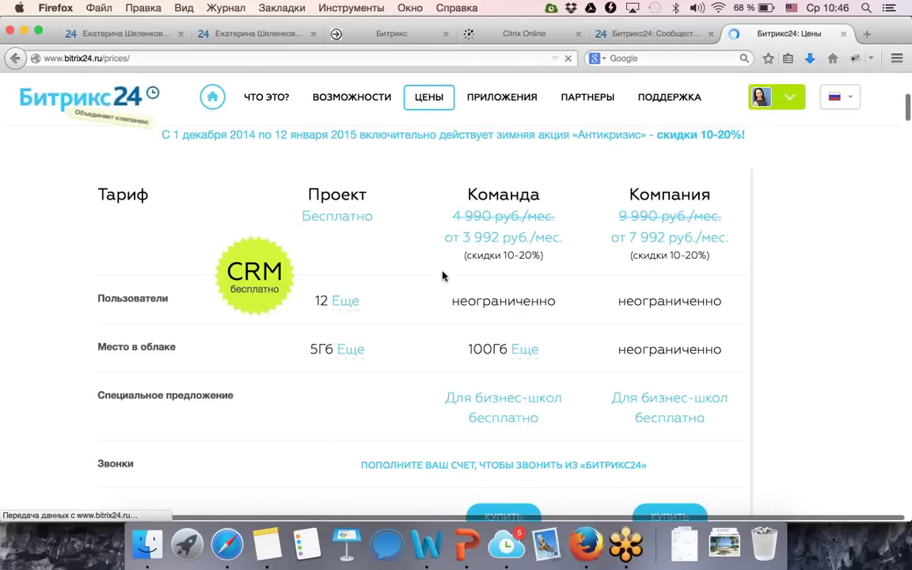
pyautogui.scroll(-5, 442, 276)
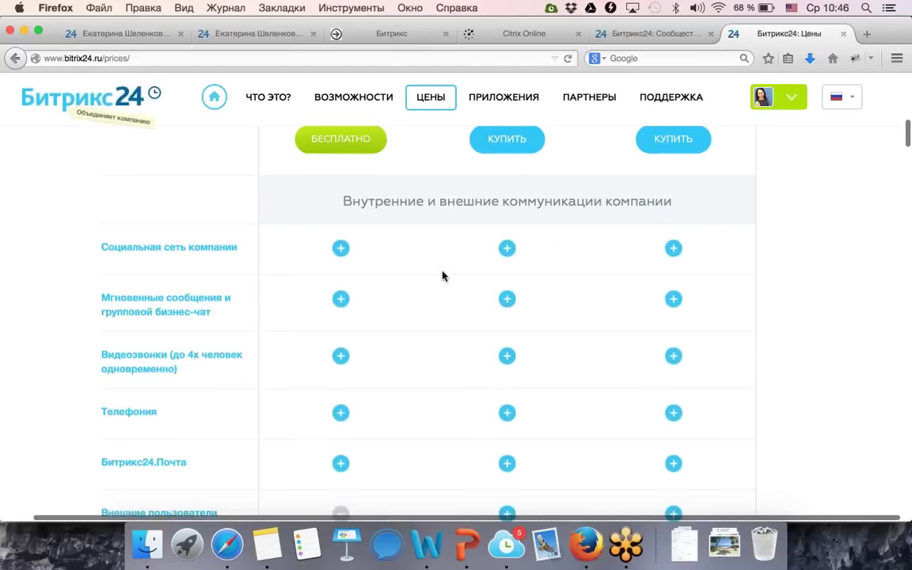
pyautogui.scroll(-7, 442, 276)
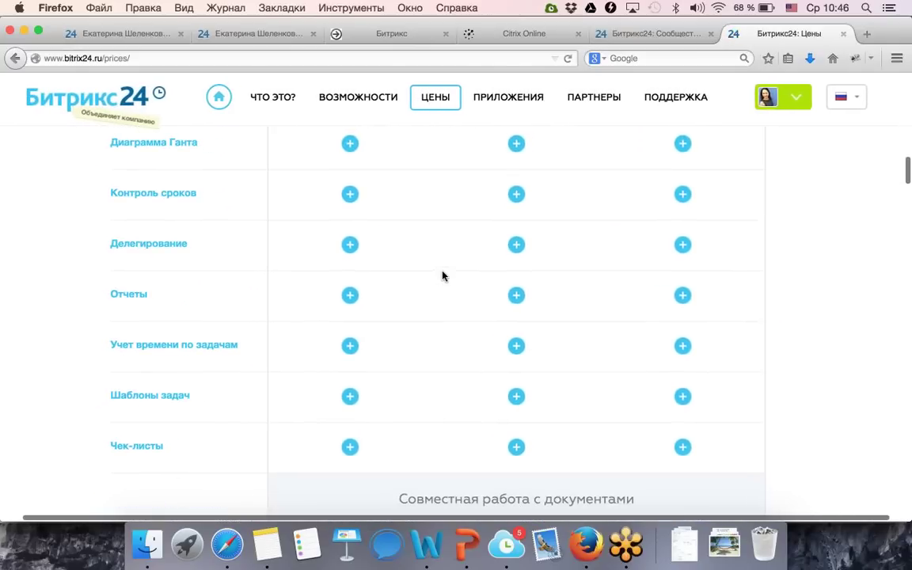
pyautogui.scroll(-4, 442, 276)
pyautogui.hscroll(1, 443, 275)
pyautogui.scroll(-9, 443, 275)
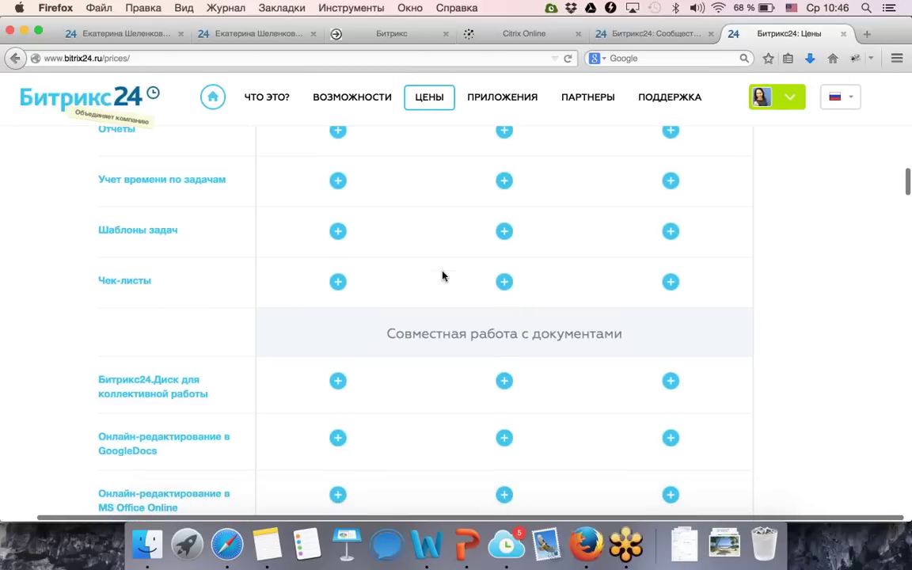
pyautogui.scroll(-7, 442, 276)
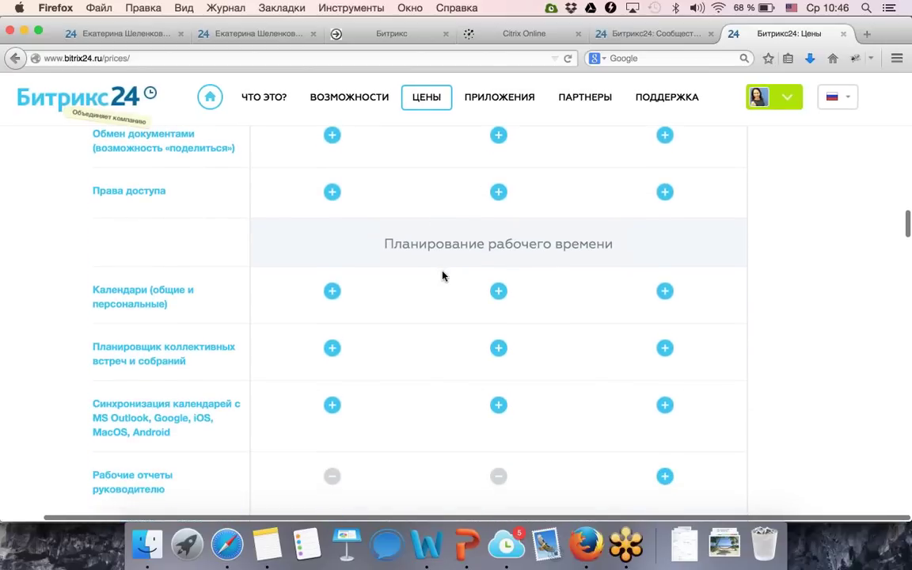
pyautogui.scroll(-4, 443, 276)
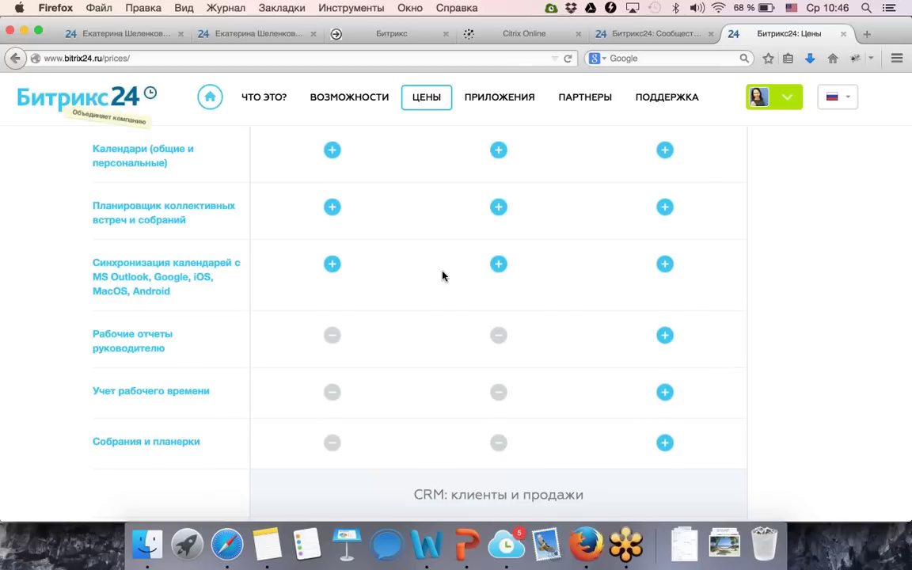
pyautogui.scroll(15, 443, 274)
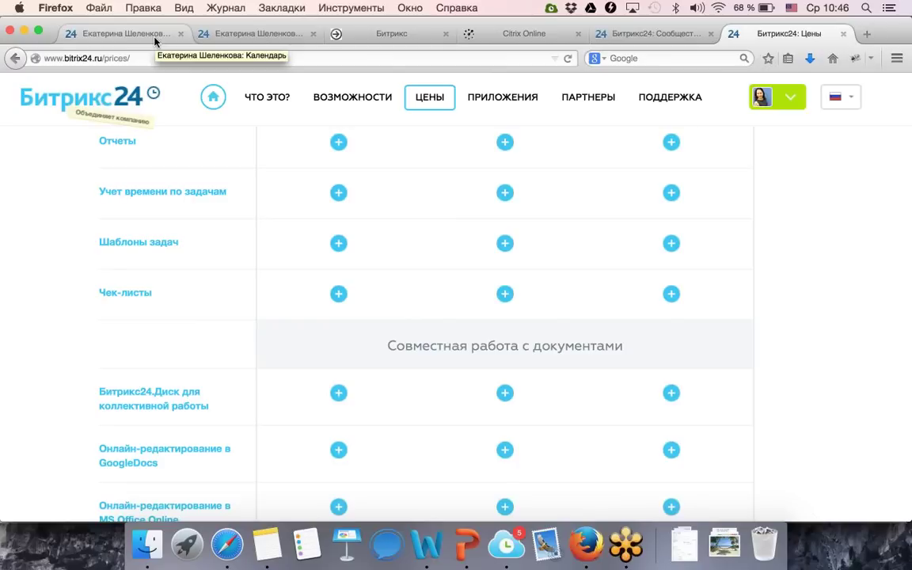
# Return to the portal calendar tab and scroll the sidebar to Настройки.
pyautogui.click(155, 41)
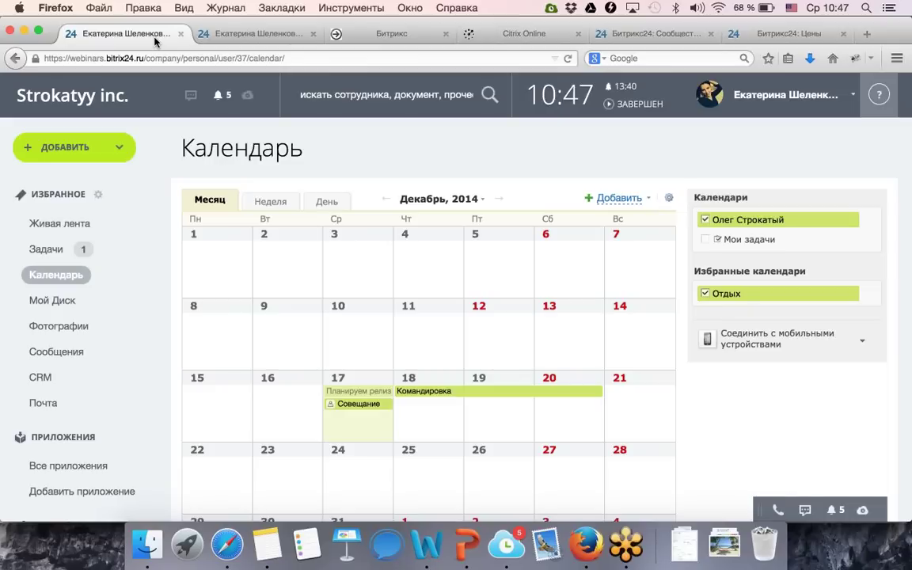
pyautogui.scroll(-10, 140, 226)
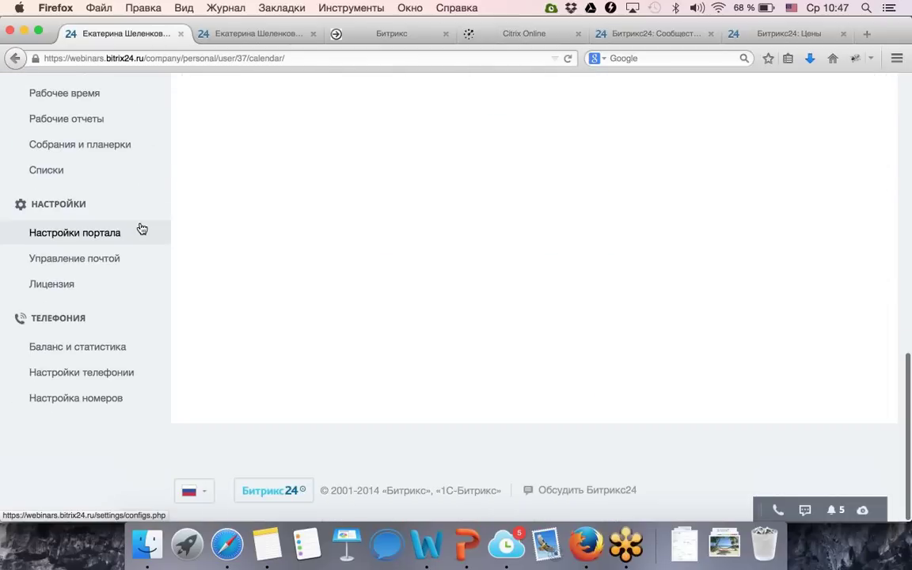
pyautogui.scroll(8, 140, 229)
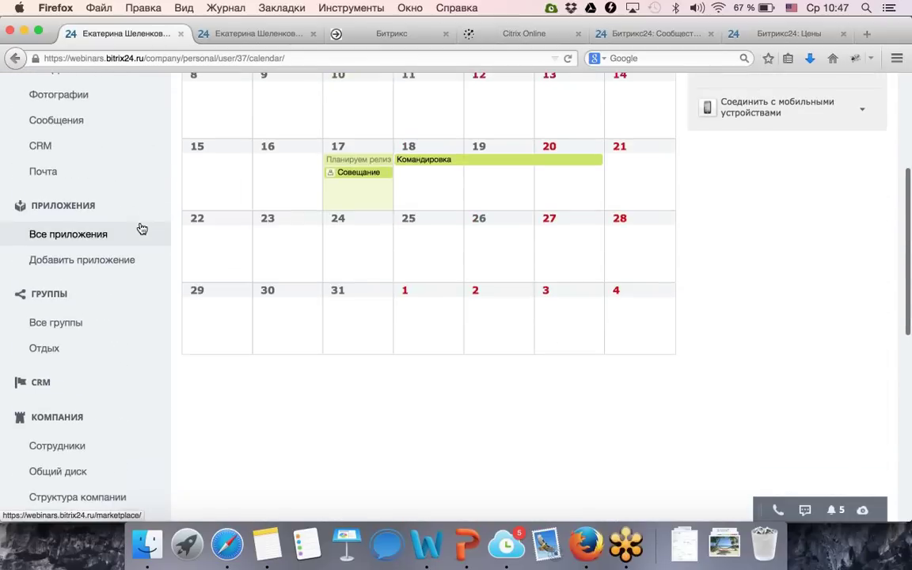
pyautogui.scroll(2, 140, 229)
pyautogui.scroll(-10, 140, 228)
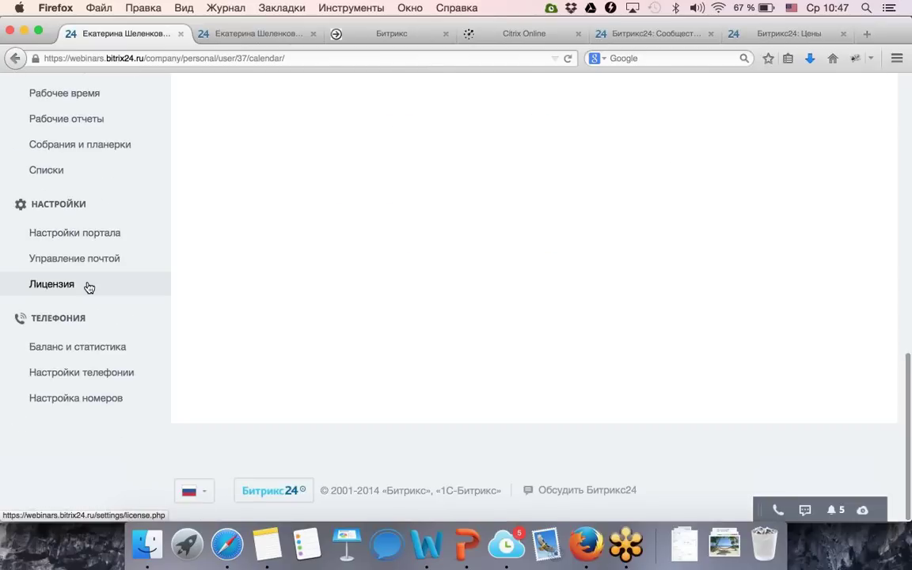
# Open Лицензия and review the Компания license, plan comparison and coupon activation.
pyautogui.click(89, 288)
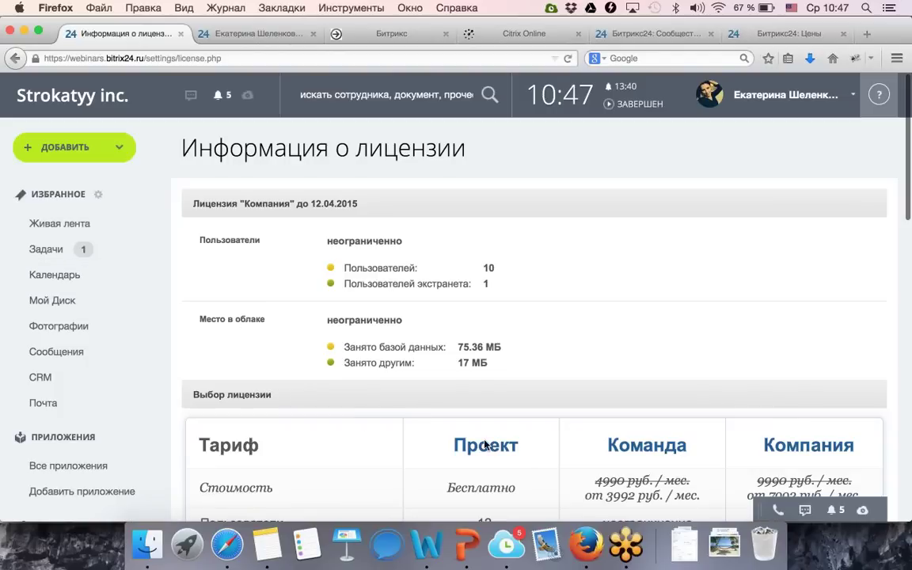
pyautogui.scroll(-10, 486, 445)
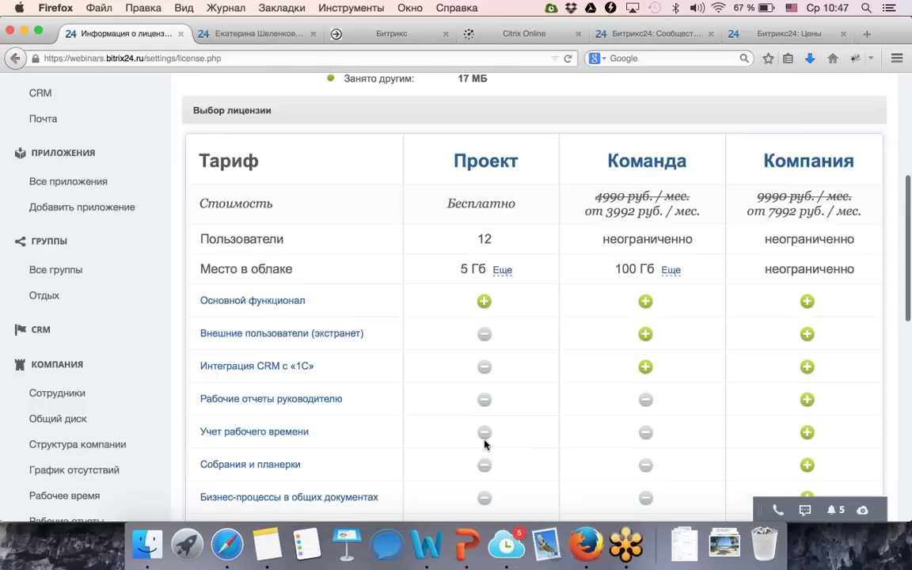
pyautogui.scroll(-6, 485, 445)
pyautogui.scroll(1, 485, 445)
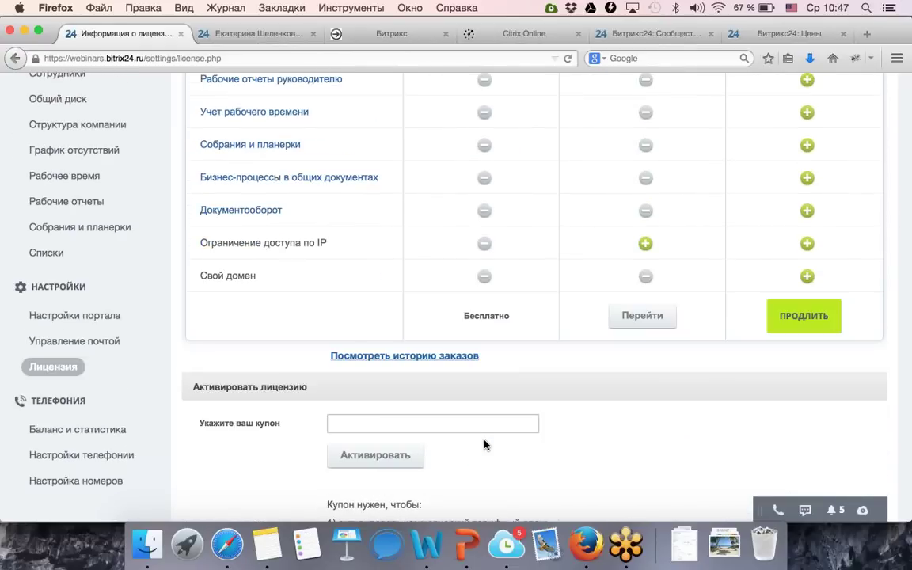
pyautogui.scroll(-1, 486, 444)
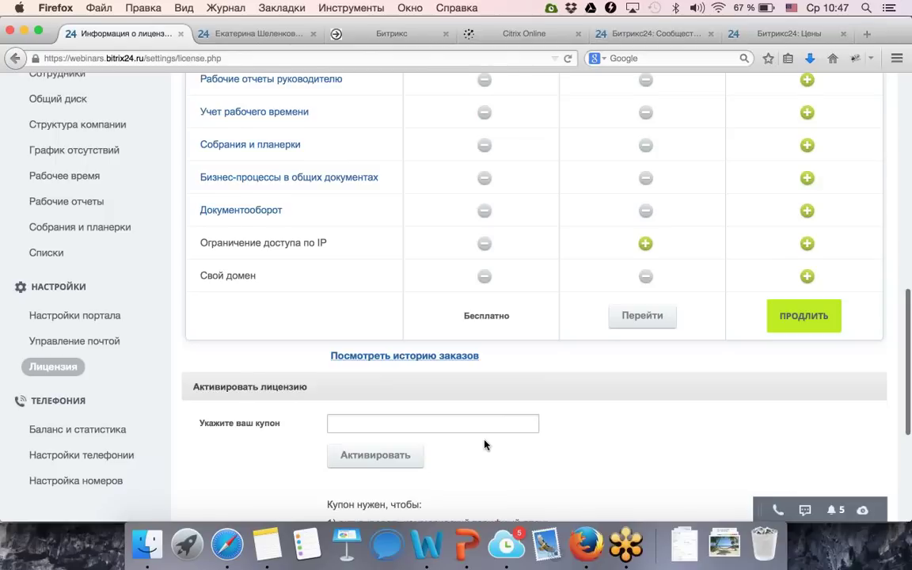
pyautogui.scroll(-4, 486, 445)
pyautogui.scroll(-1, 486, 445)
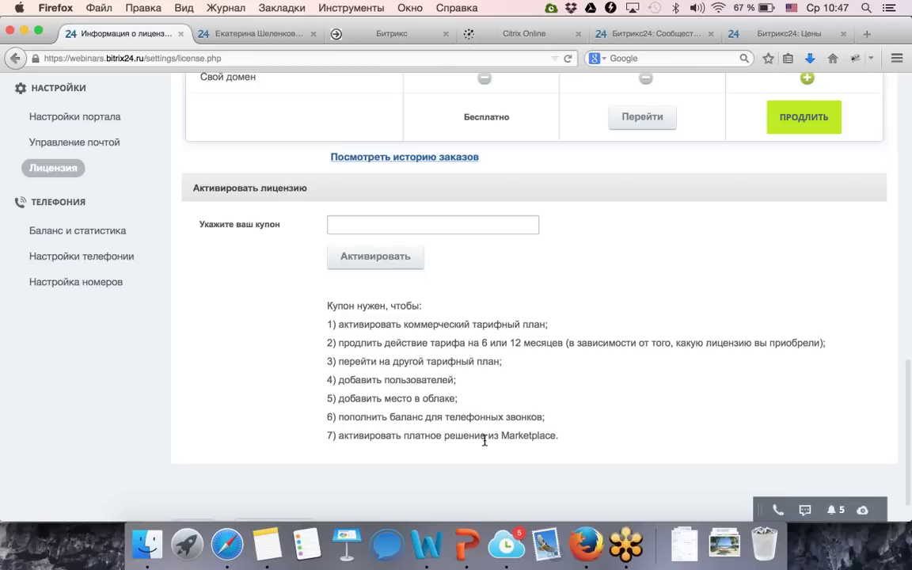
pyautogui.scroll(2, 459, 441)
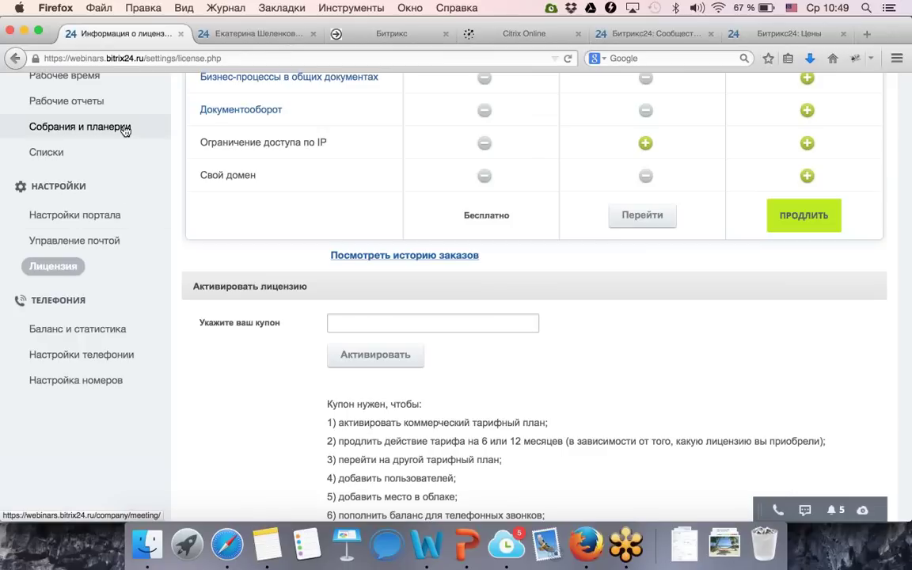
# Open Собрания и планерки and start a new meeting with Добавить собрание.
pyautogui.scroll(1, 162, 149)
pyautogui.scroll(3, 162, 149)
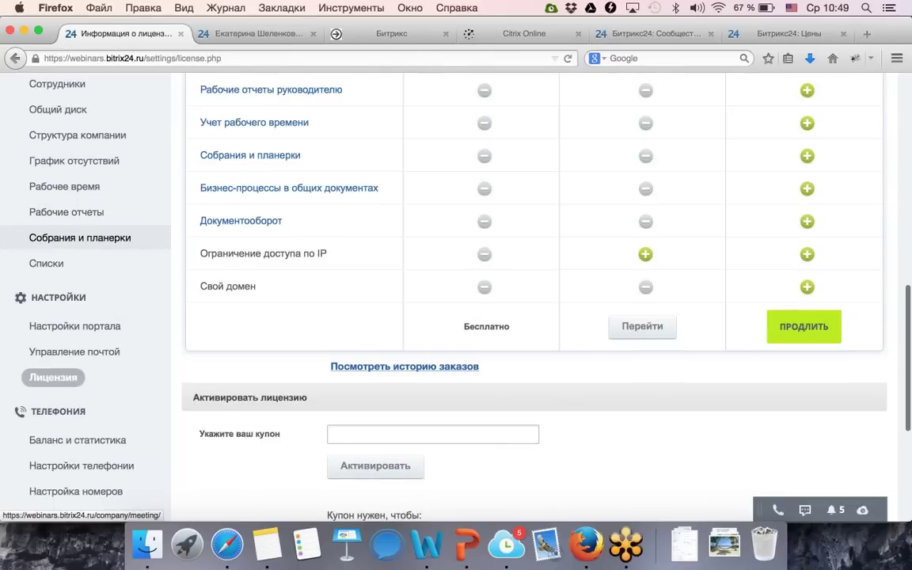
pyautogui.click(95, 239)
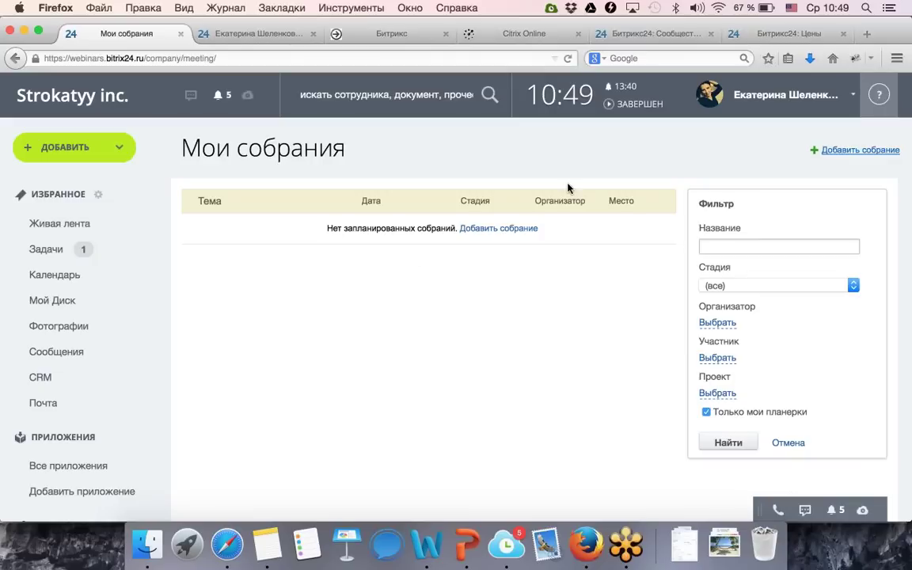
pyautogui.click(850, 155)
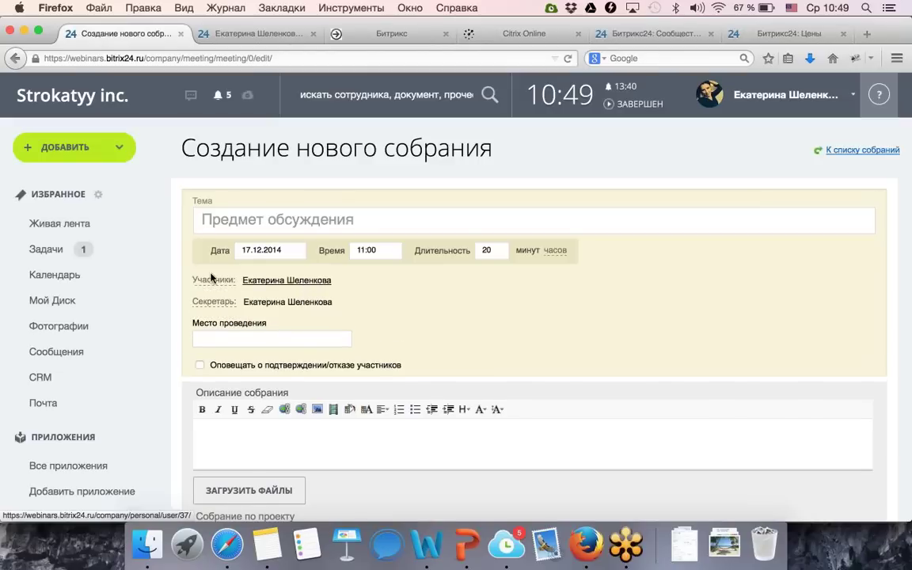
# Enter «Повышение цен» as the meeting Тема.
pyautogui.click(221, 223)
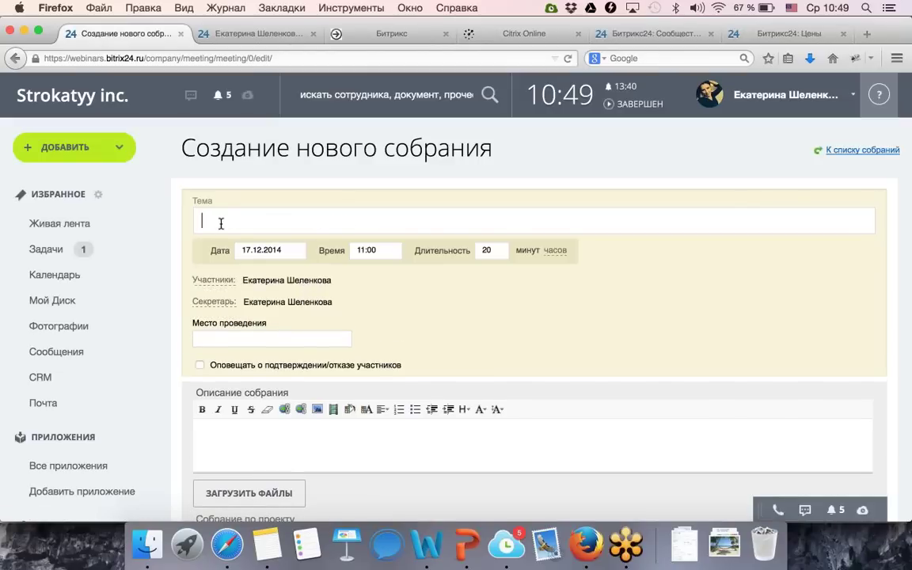
pyautogui.write('G')
pyautogui.press('BackSpace')
pyautogui.hotkey('ctrl', 'space')
pyautogui.write('Повышение це')
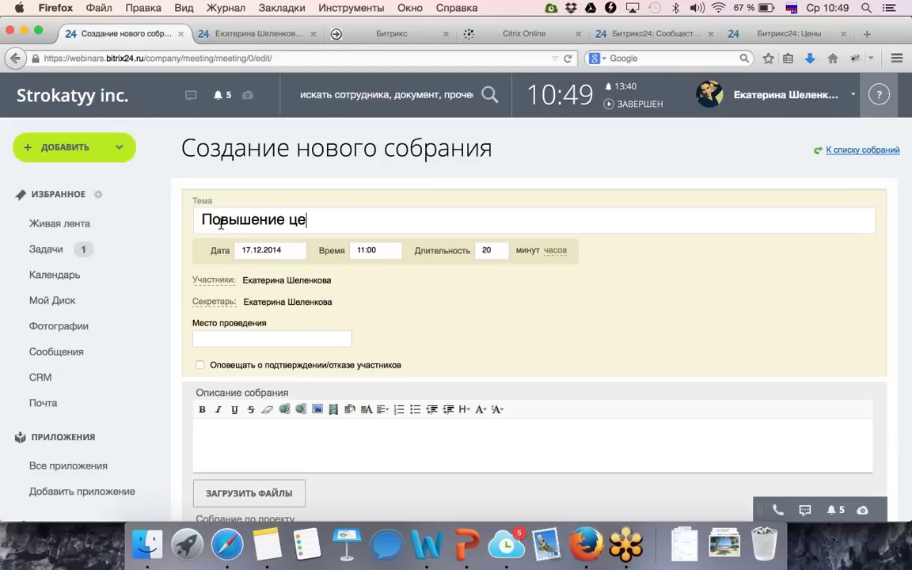
pyautogui.write('н')
pyautogui.scroll(-3, 441, 251)
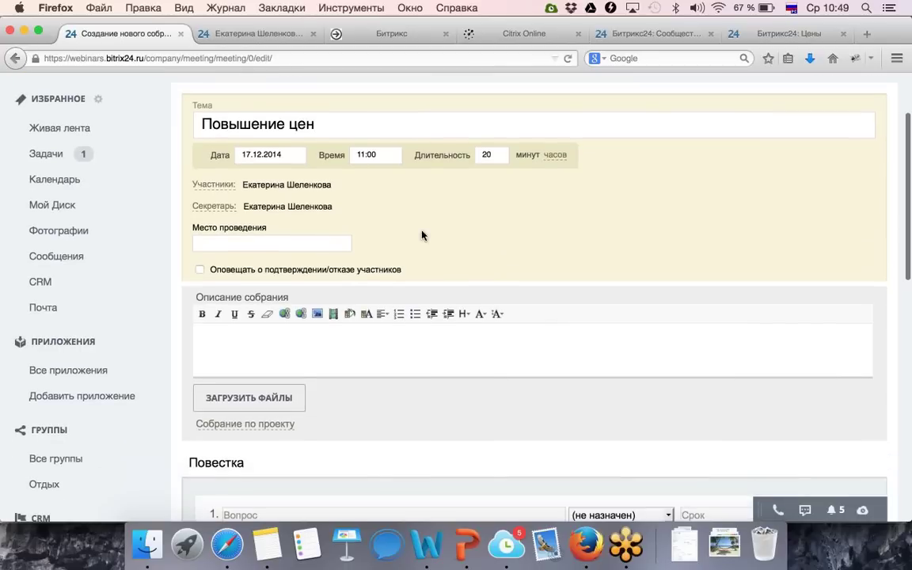
# Add two colleagues as meeting participants under Участники.
pyautogui.click(221, 188)
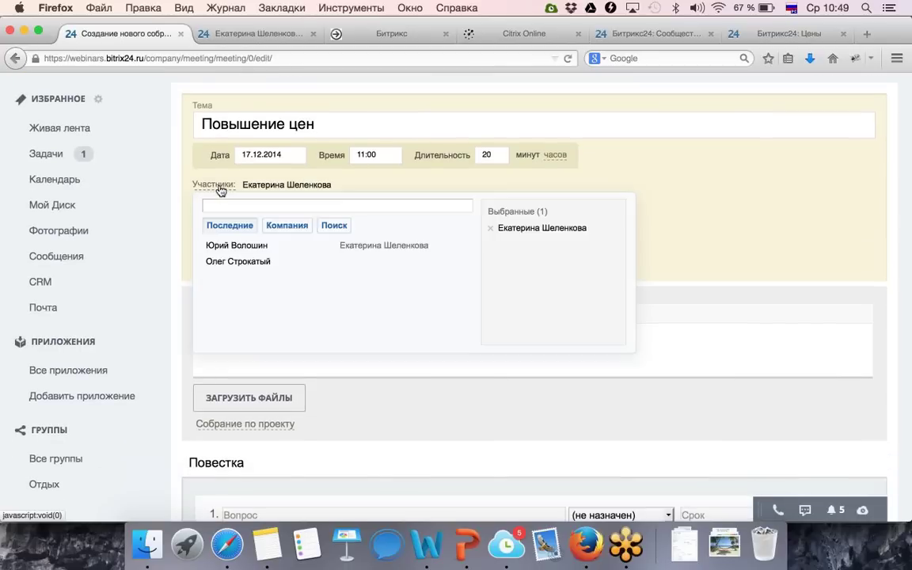
pyautogui.click(228, 247)
pyautogui.click(231, 262)
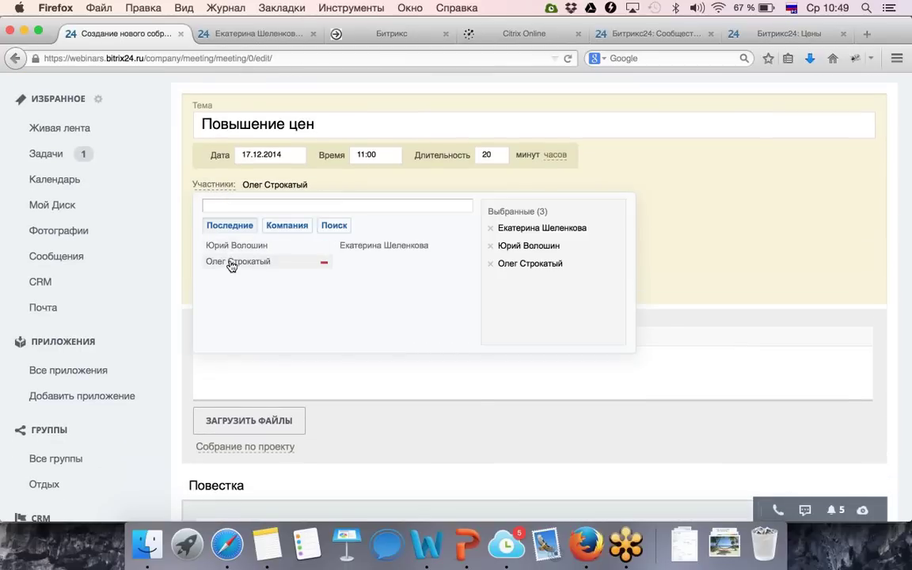
pyautogui.moveTo(231, 266)
pyautogui.click(638, 196)
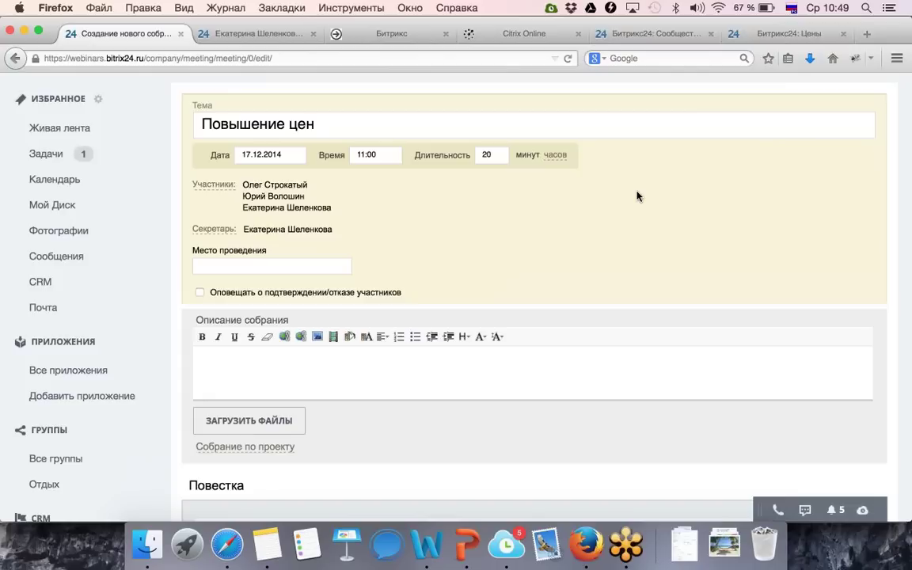
# Make another participant secretary and set Место проведения to «2 этаж».
pyautogui.click(220, 231)
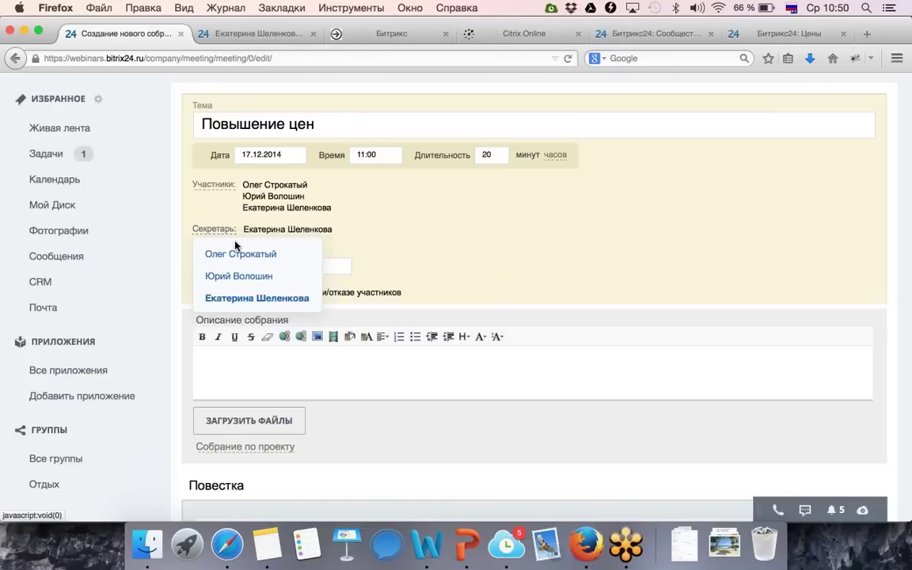
pyautogui.click(243, 273)
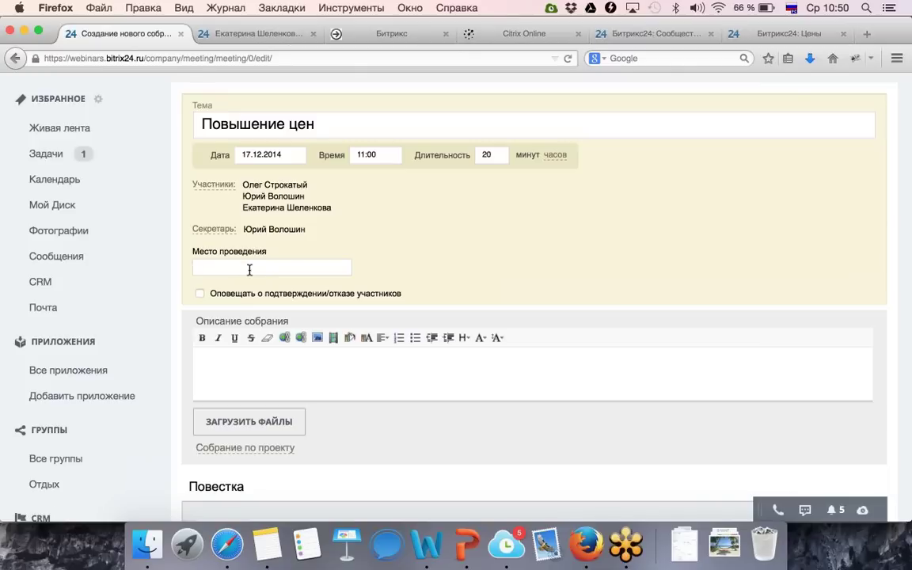
pyautogui.click(250, 270)
pyautogui.write('2 этаж')
# Link the meeting to the Отдых project and enter the first agenda question «Цены».
pyautogui.click(282, 369)
pyautogui.scroll(-3, 283, 372)
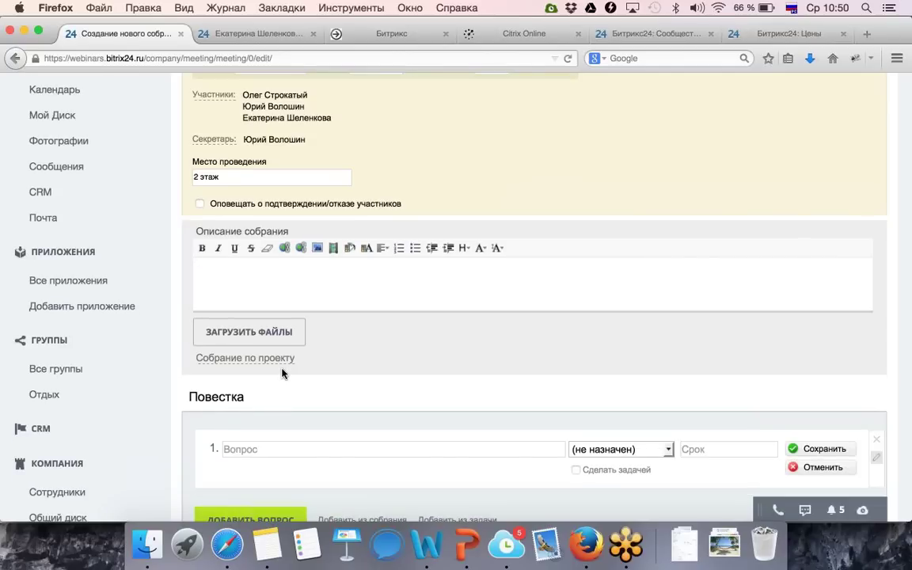
pyautogui.scroll(-2, 282, 372)
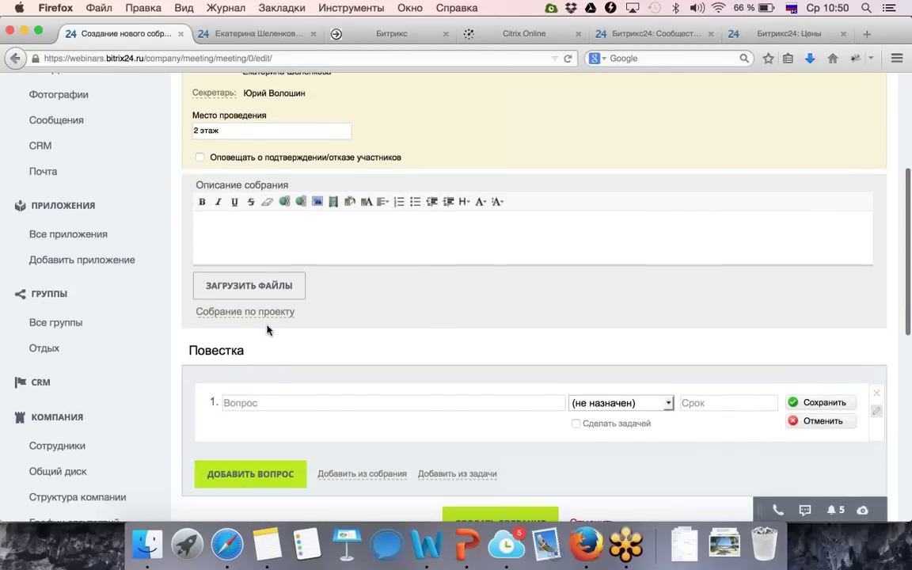
pyautogui.click(265, 316)
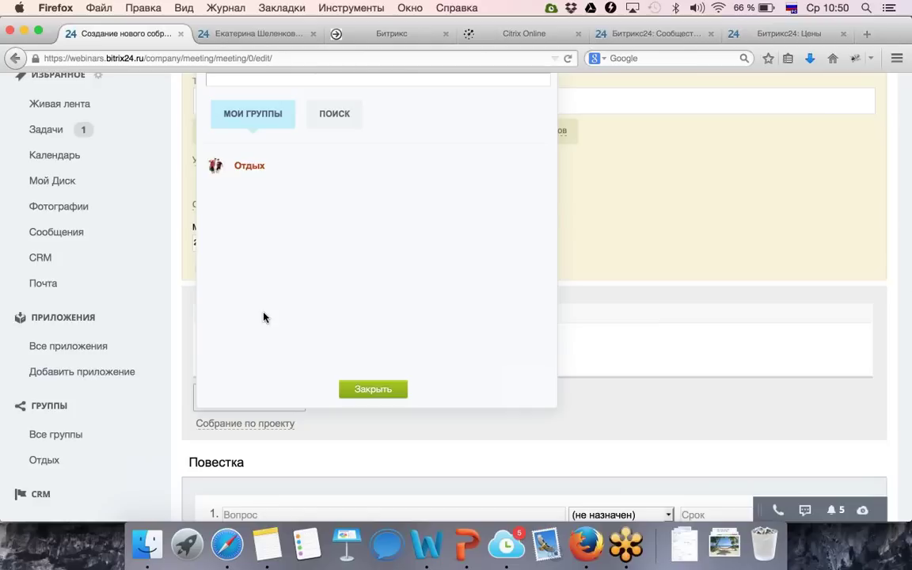
pyautogui.click(248, 167)
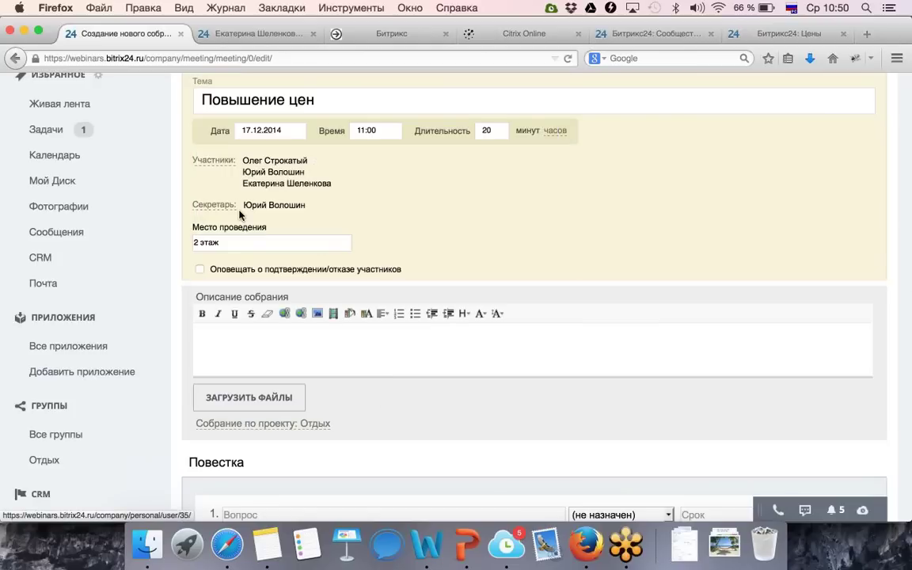
pyautogui.scroll(-5, 240, 210)
pyautogui.scroll(1, 239, 210)
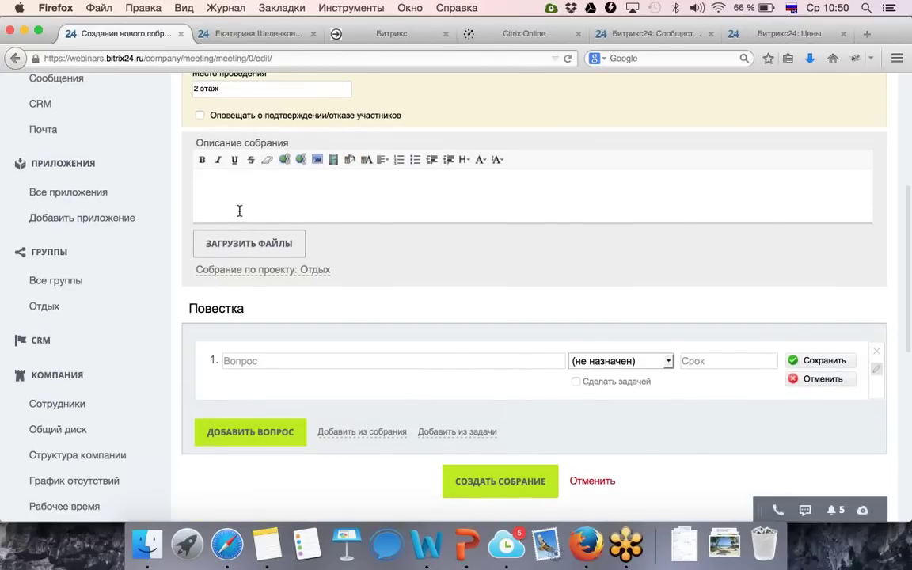
pyautogui.scroll(1, 239, 211)
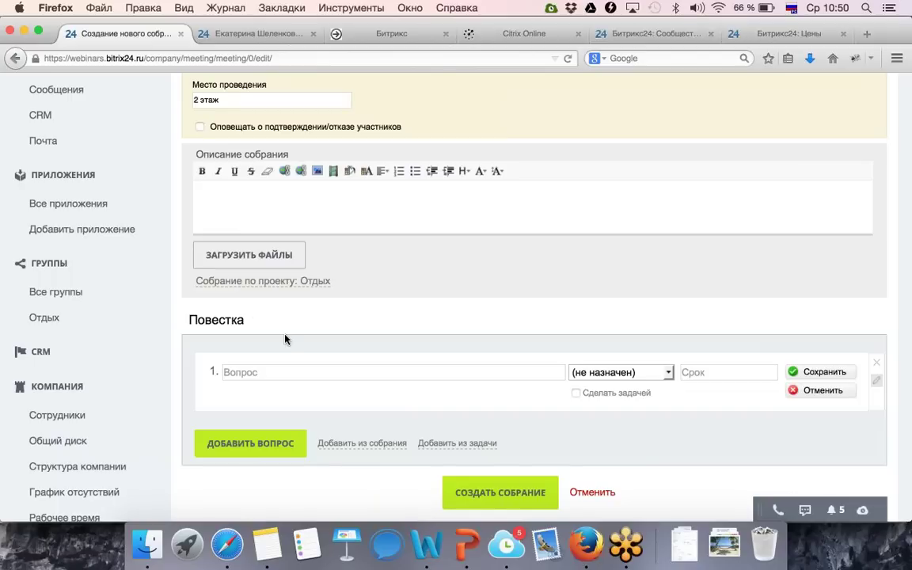
pyautogui.click(271, 372)
pyautogui.write('Цены')
# Add agenda questions «Отдых» and «Цены на отдых», save them, and bring up Добавить из задачи.
pyautogui.click(252, 445)
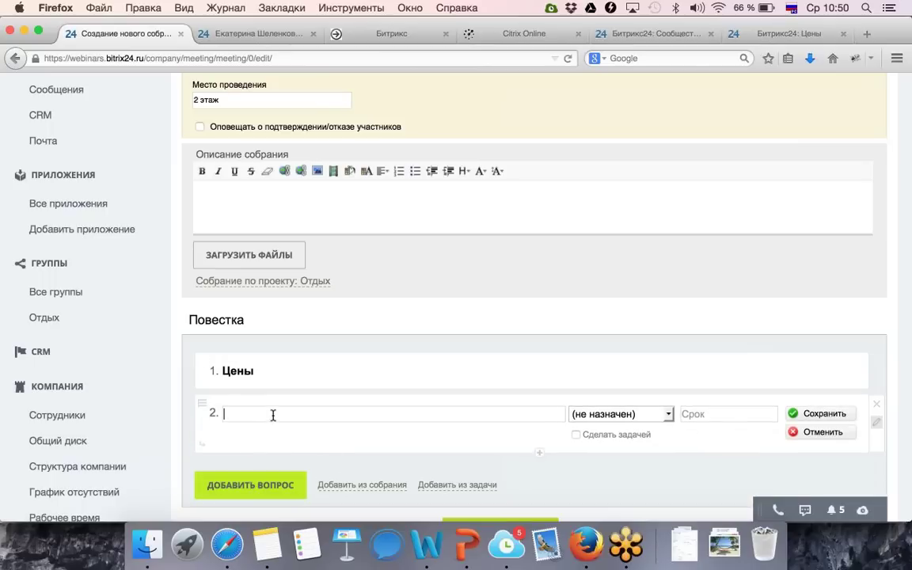
pyautogui.write('Отдых')
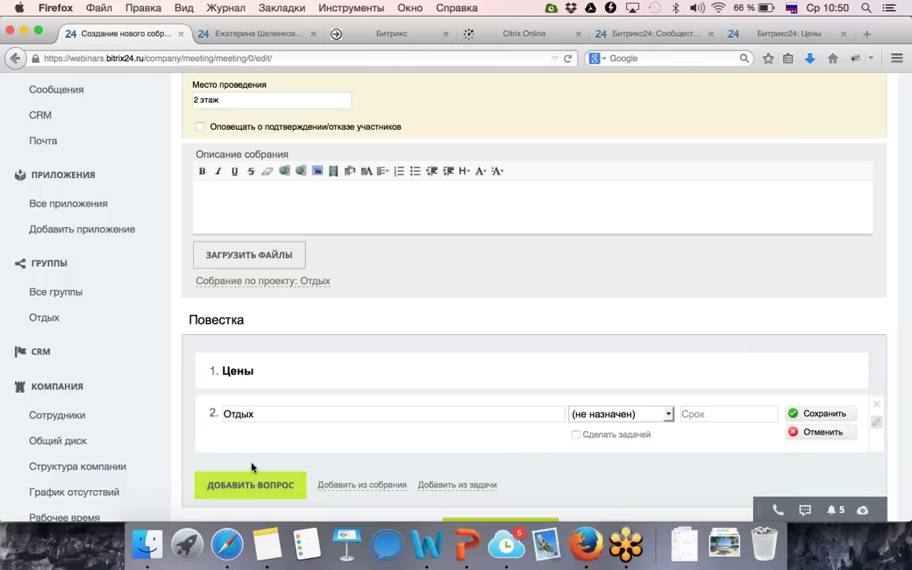
pyautogui.press('Return')
pyautogui.write('Цены на отдых')
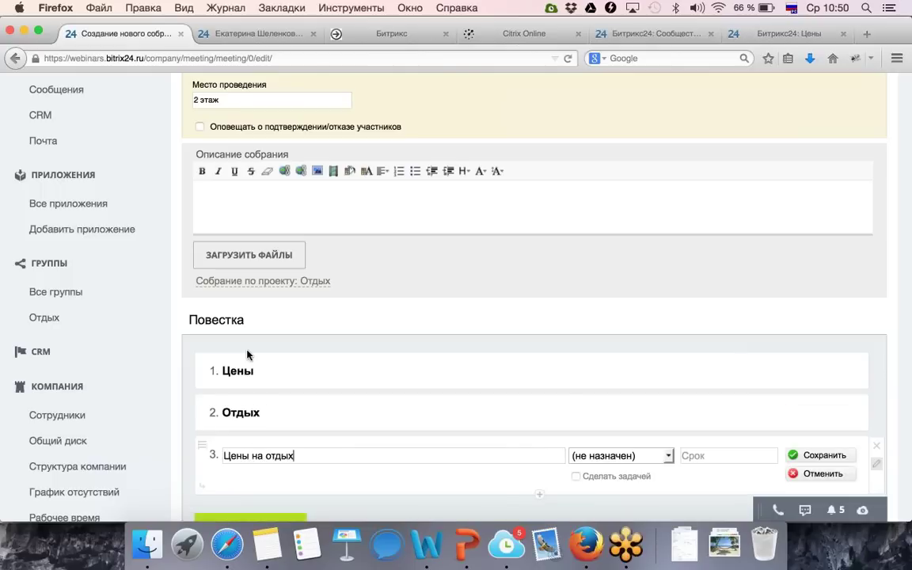
pyautogui.scroll(-1, 250, 334)
pyautogui.scroll(-3, 250, 334)
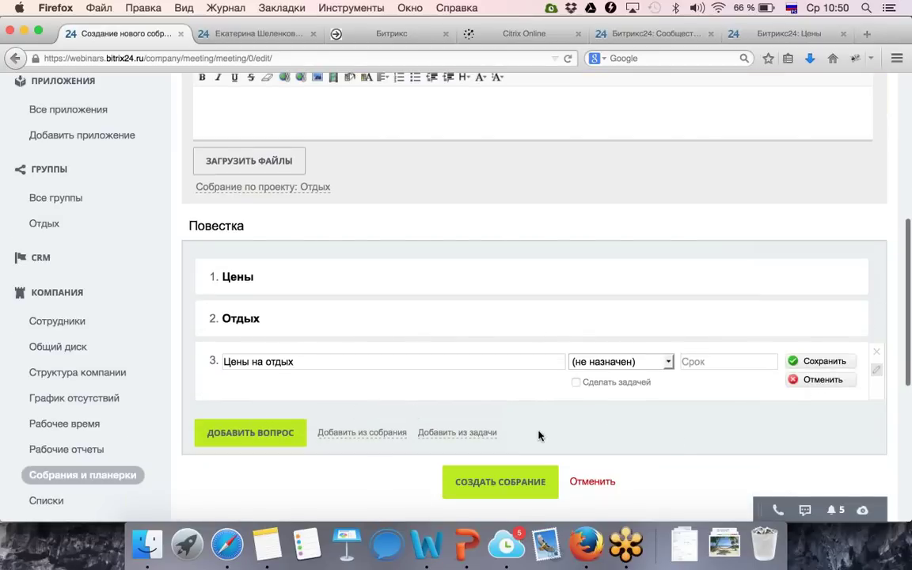
pyautogui.click(816, 365)
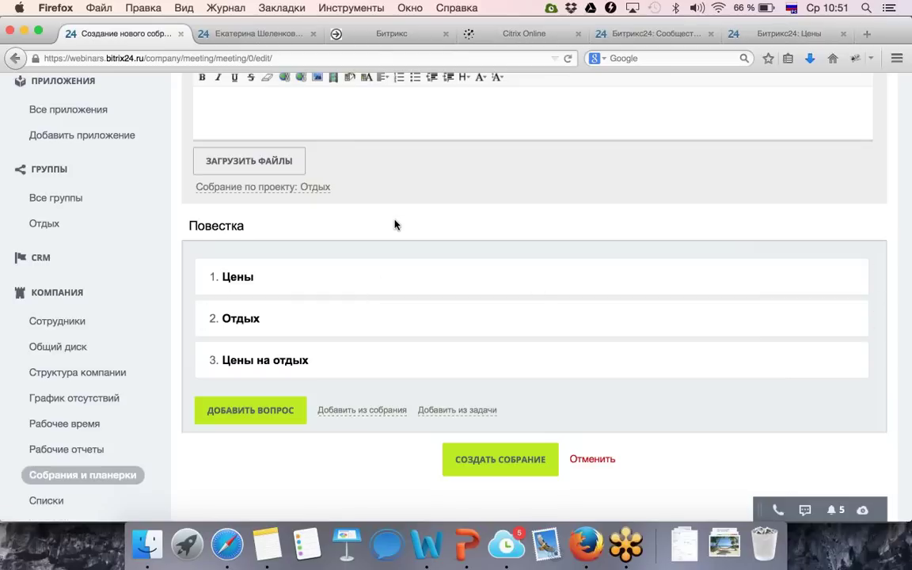
pyautogui.click(458, 413)
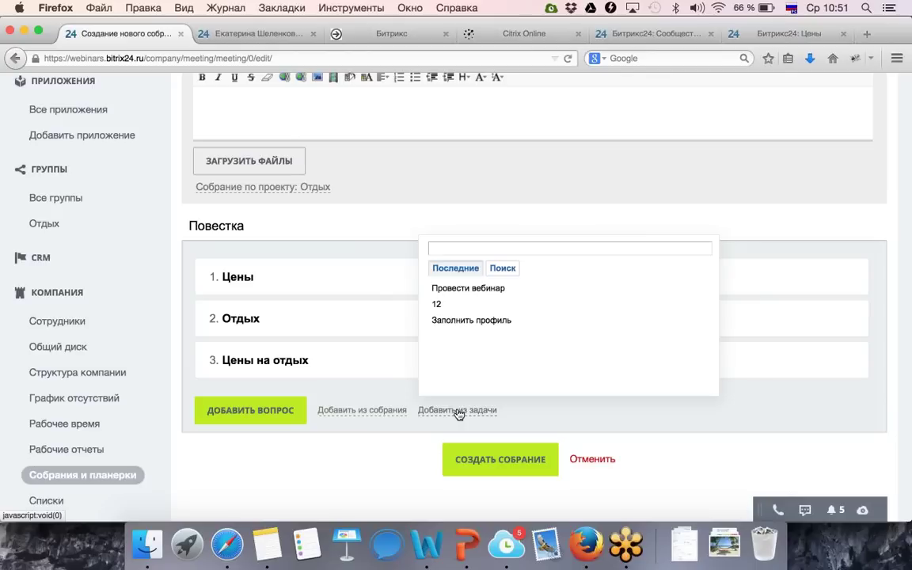
# Add the «Провести вебинар» task to the agenda, tick Оповещать о подтверждении/отказе, and create the meeting.
pyautogui.click(468, 288)
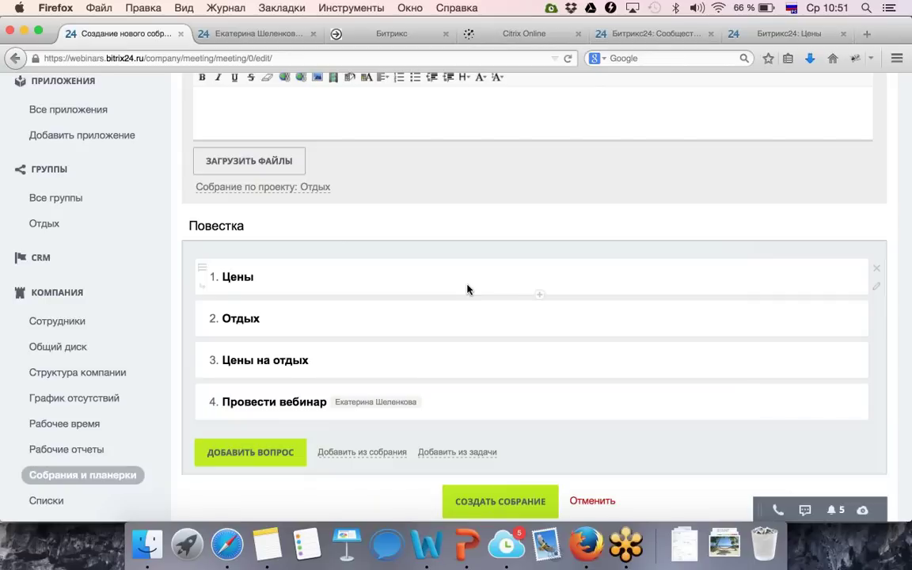
pyautogui.scroll(3, 467, 289)
pyautogui.scroll(-6, 462, 315)
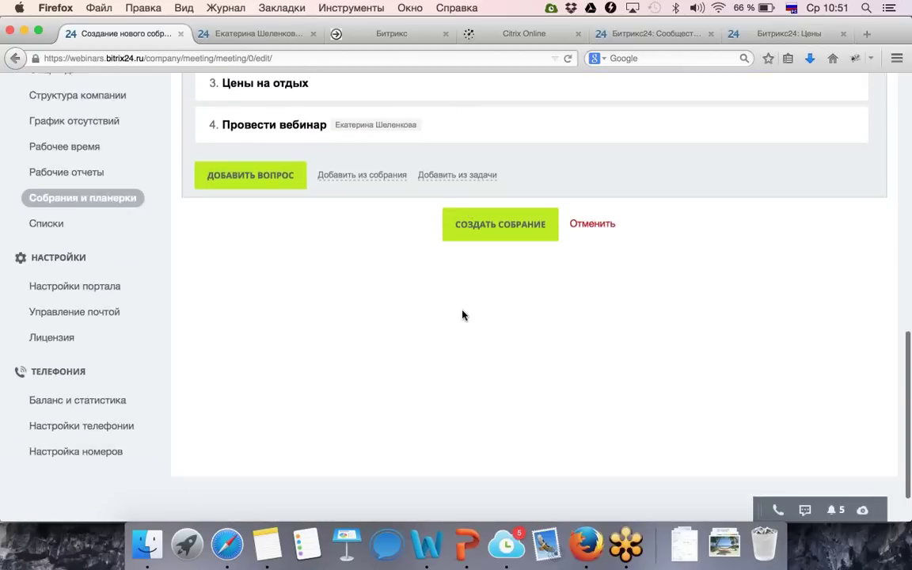
pyautogui.scroll(7, 462, 315)
pyautogui.scroll(1, 462, 316)
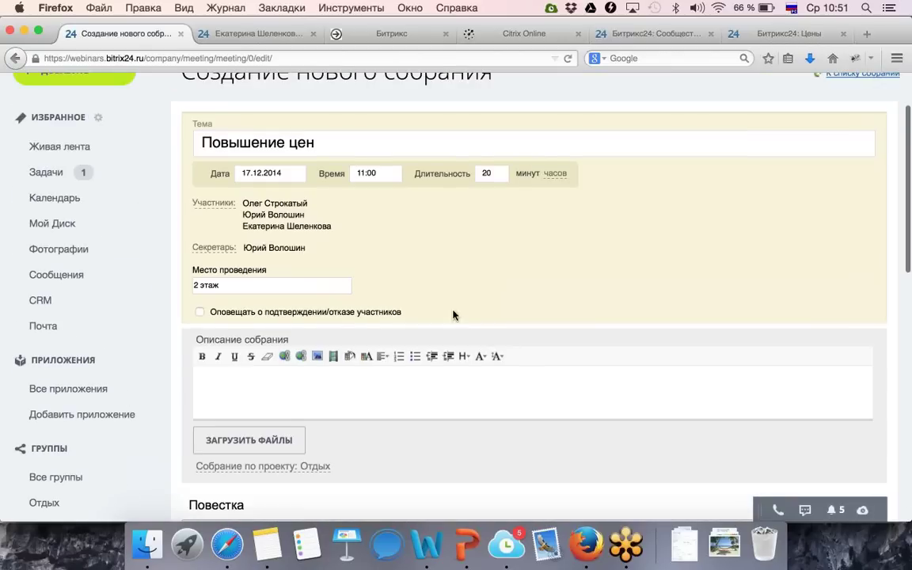
pyautogui.click(199, 313)
pyautogui.scroll(-5, 198, 316)
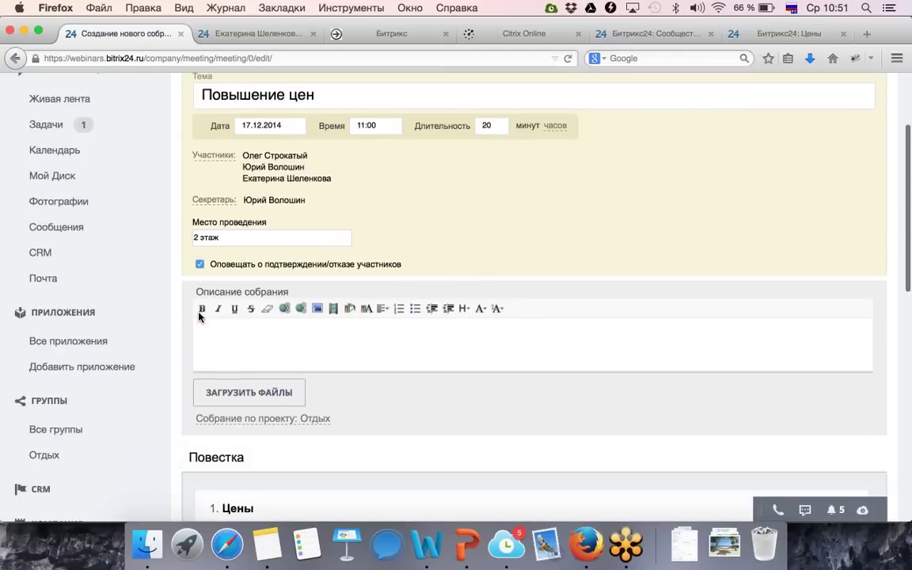
pyautogui.scroll(-10, 198, 317)
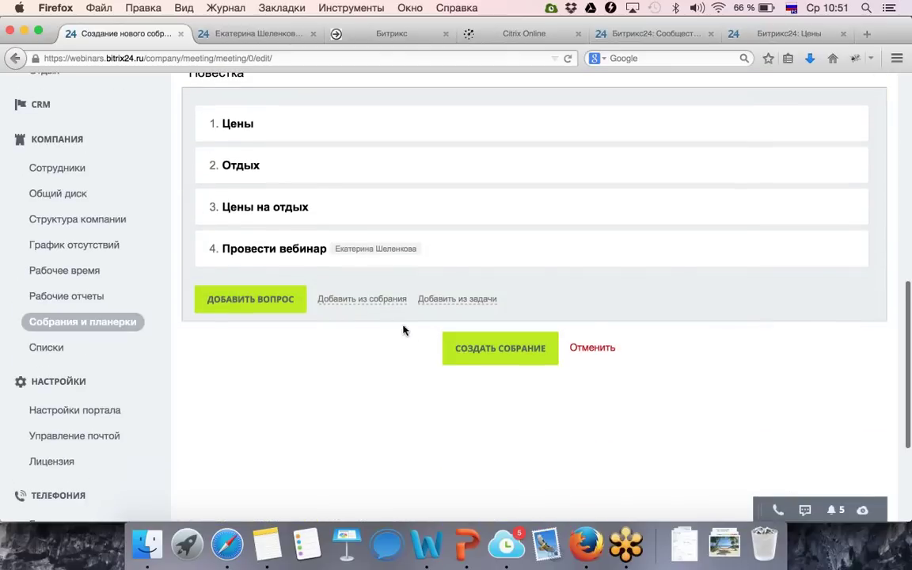
pyautogui.click(467, 348)
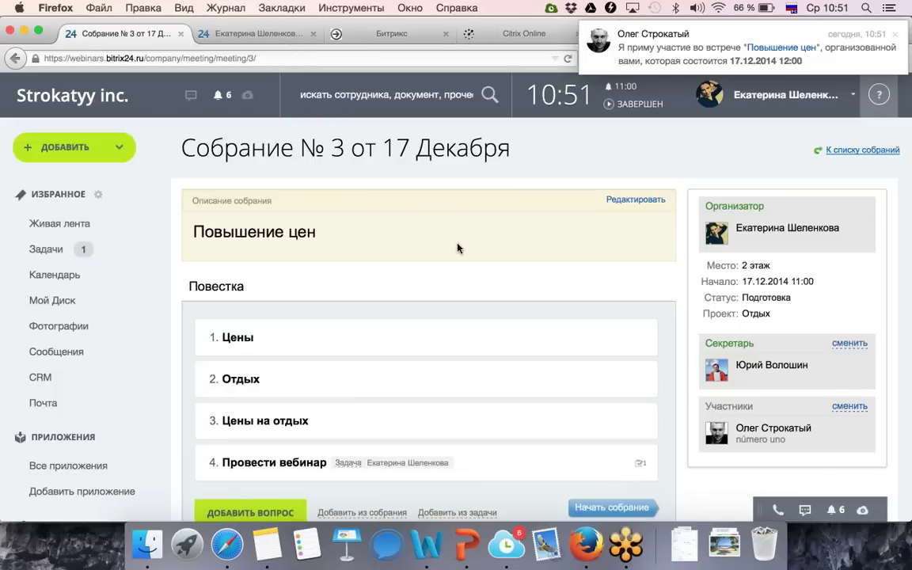
# Review the four agenda items of 'Собрание № 3 от 17 Декабря', still in Подготовка status.
pyautogui.scroll(-5, 369, 309)
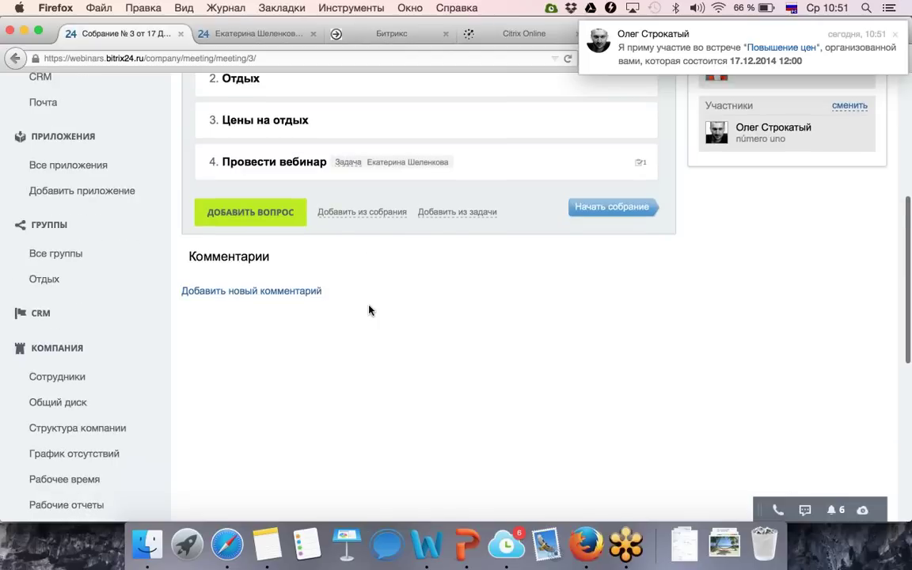
pyautogui.scroll(3, 369, 309)
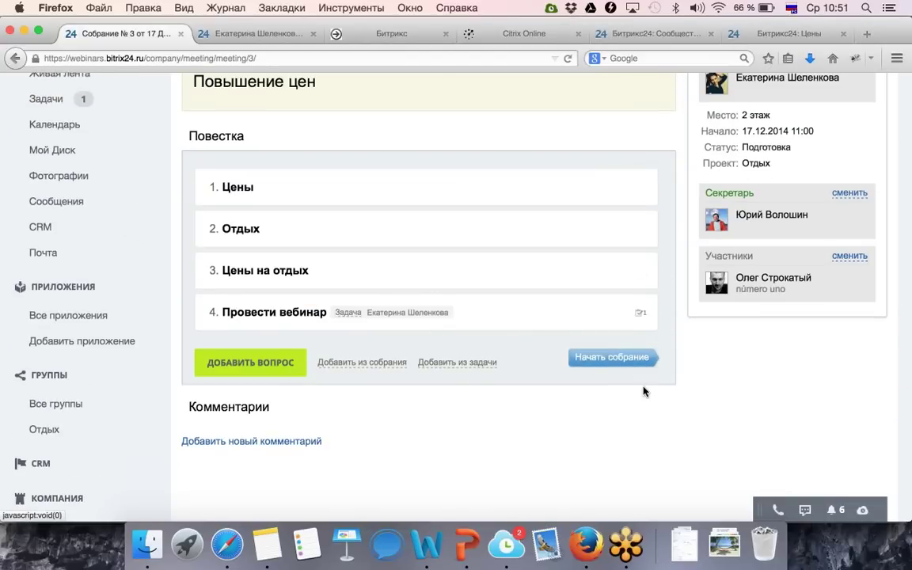
# Start the meeting so its status becomes Идет, and mark agenda item 'Цены' as done.
pyautogui.click(626, 358)
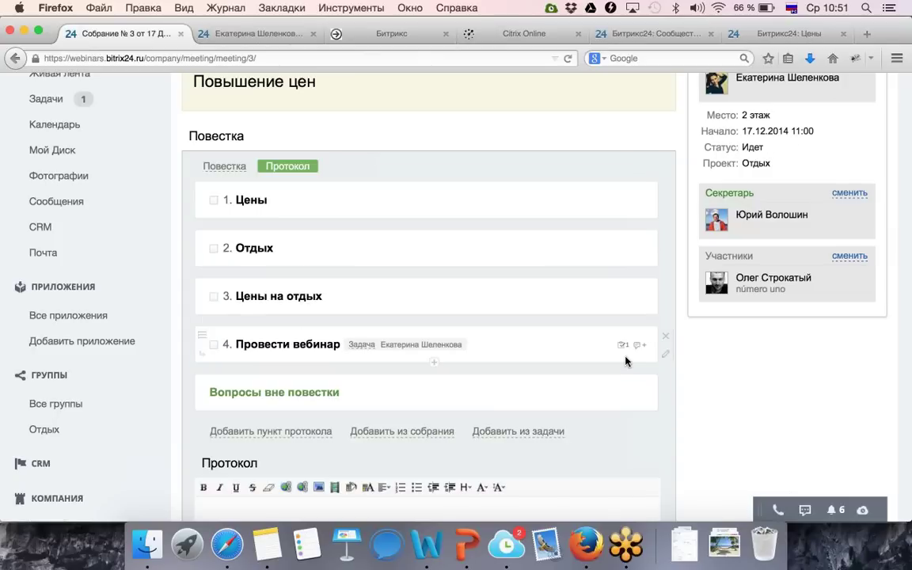
pyautogui.scroll(-5, 625, 356)
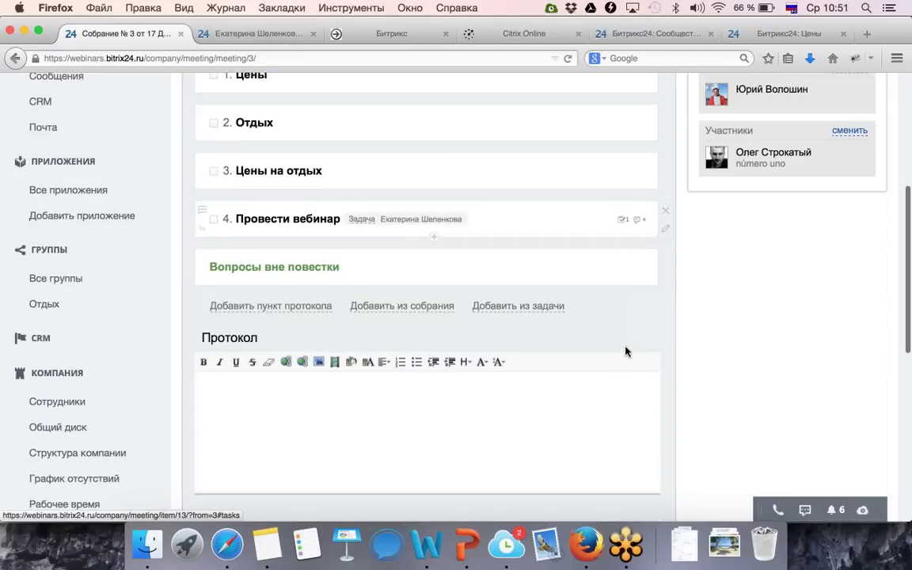
pyautogui.scroll(4, 626, 351)
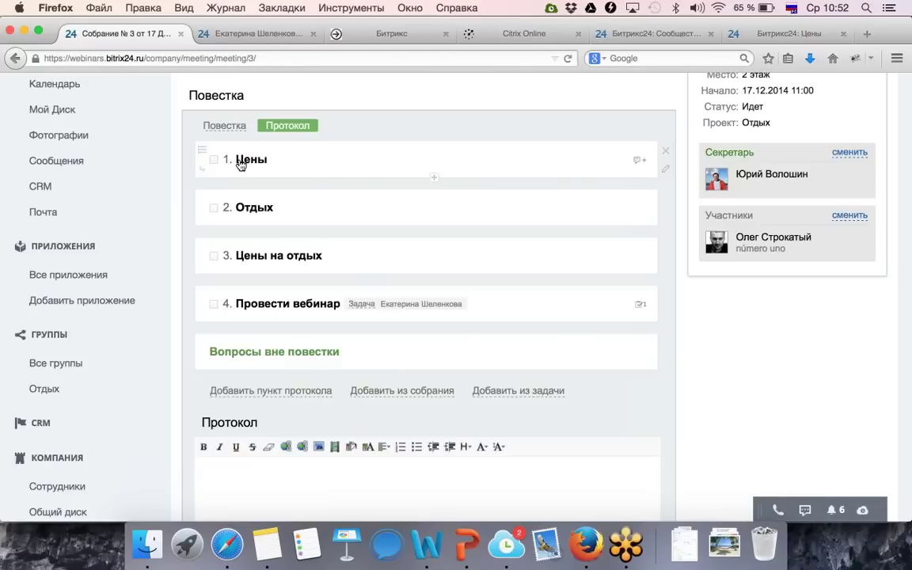
pyautogui.click(214, 160)
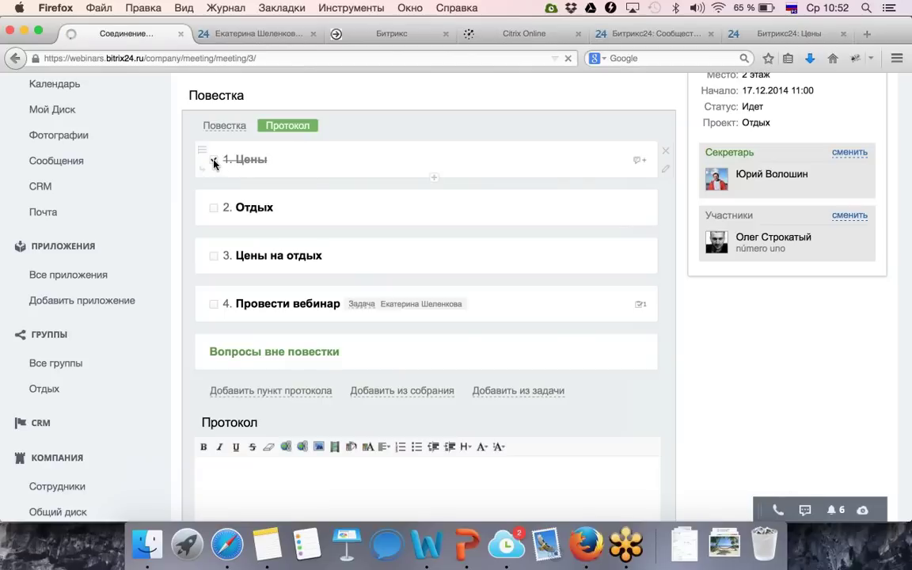
# Add and save a new protocol item 'Утвердили'.
pyautogui.click(270, 391)
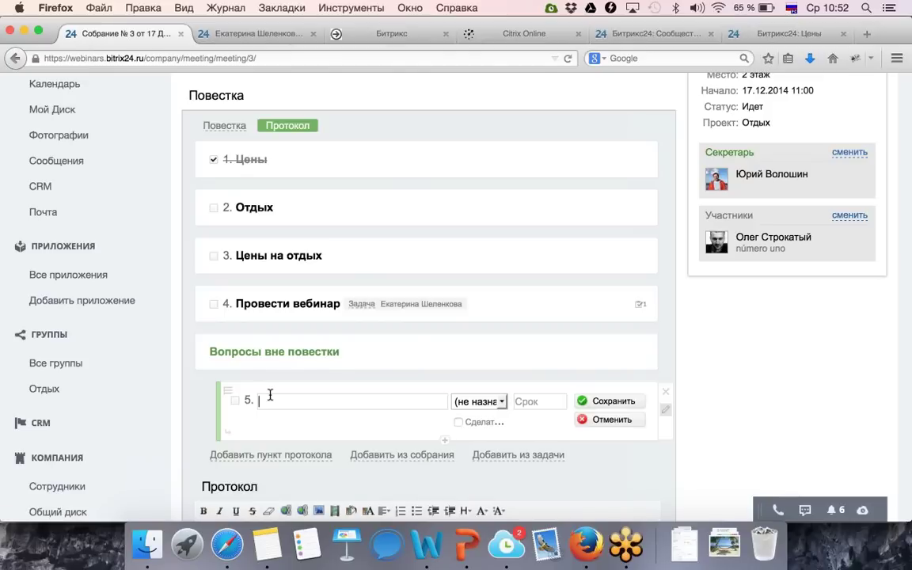
pyautogui.write('Д')
pyautogui.press('BackSpace')
pyautogui.write('Утр')
pyautogui.press('BackSpace')
pyautogui.write('вердили')
pyautogui.click(603, 401)
pyautogui.scroll(-2, 554, 396)
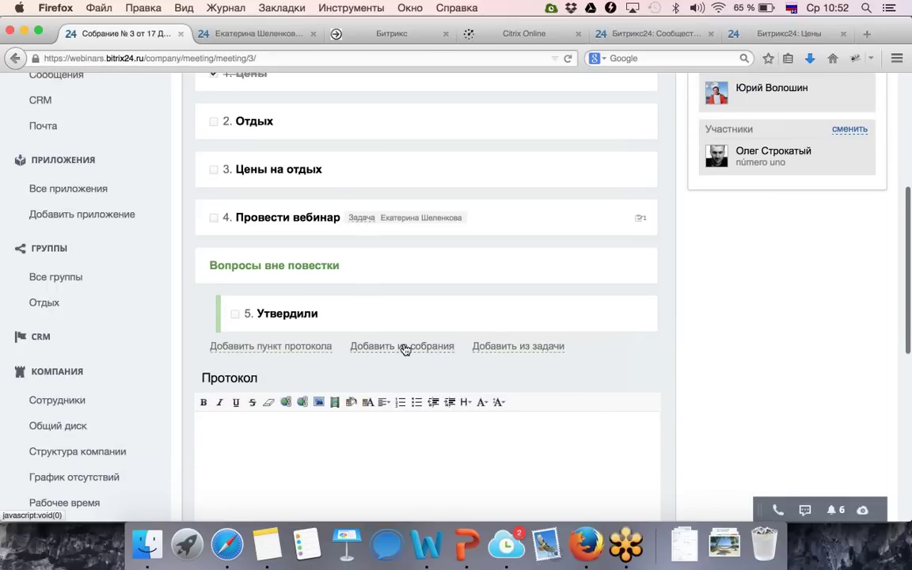
pyautogui.scroll(-4, 587, 365)
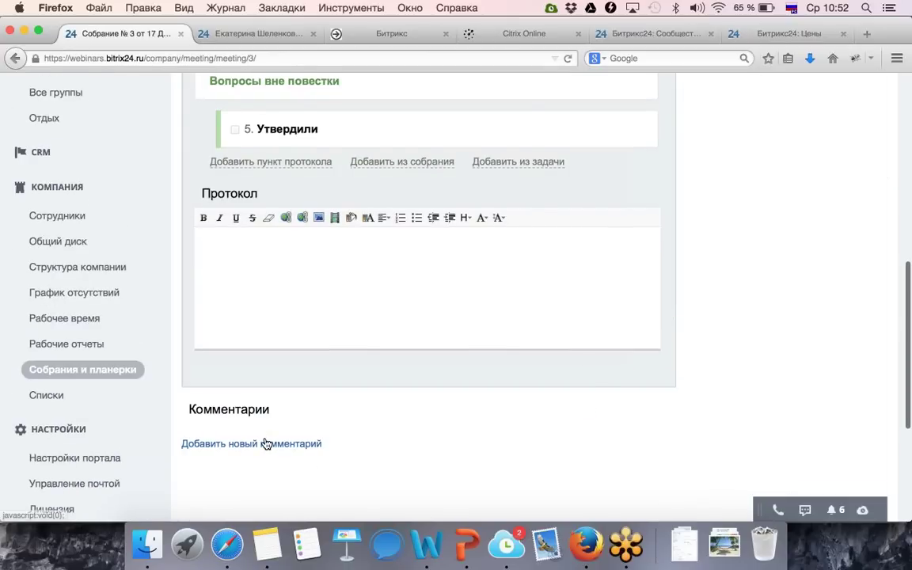
pyautogui.scroll(5, 267, 441)
pyautogui.scroll(5, 266, 441)
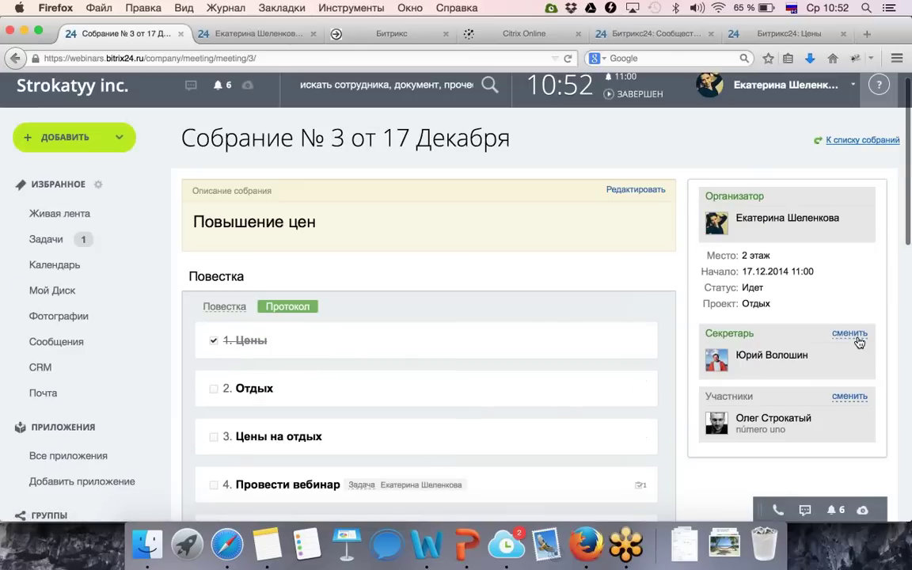
# Make the organizer the meeting's secretary, then return to the Повестка agenda view.
pyautogui.click(850, 333)
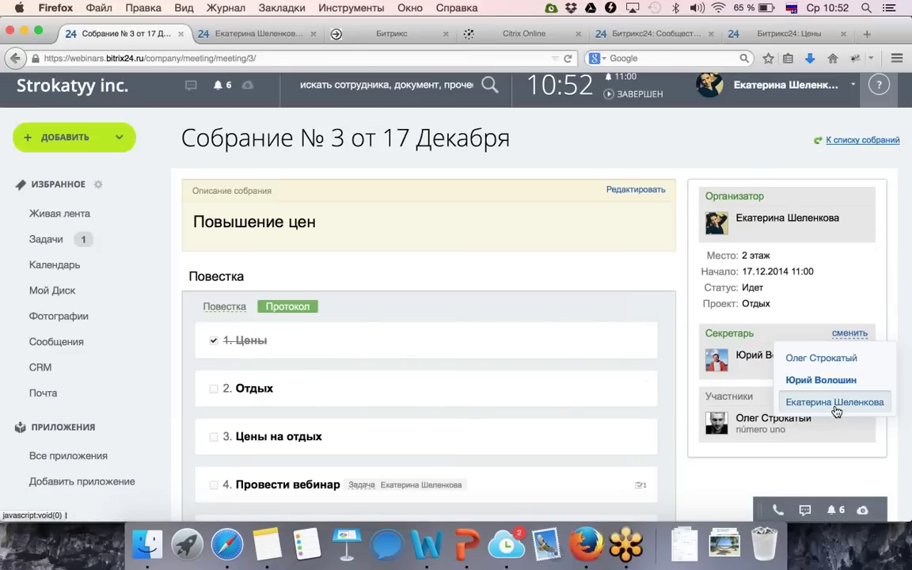
pyautogui.click(784, 403)
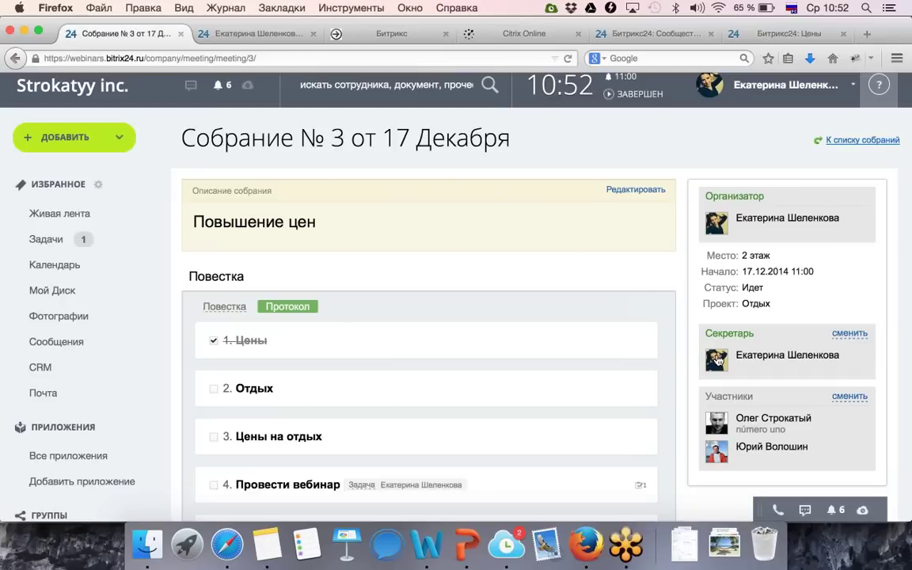
pyautogui.click(233, 310)
pyautogui.scroll(-4, 238, 309)
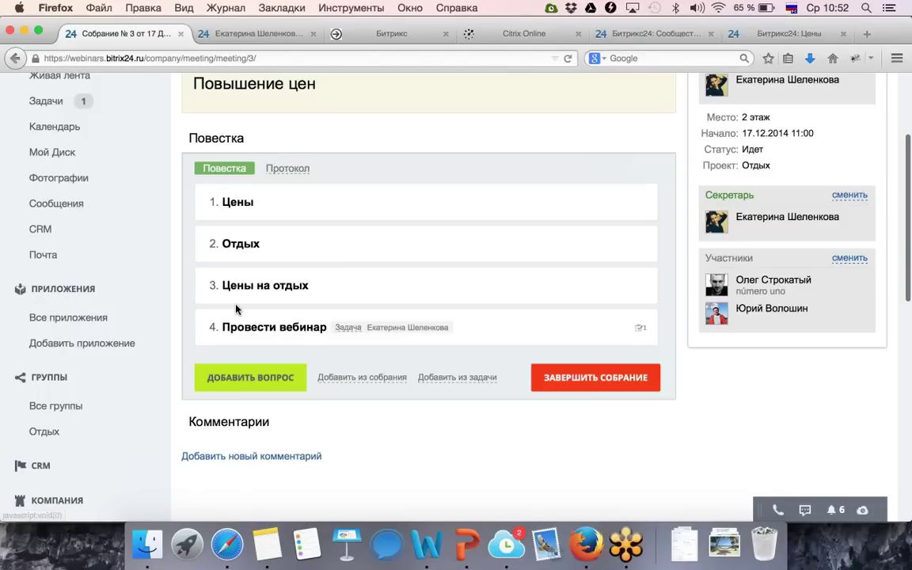
pyautogui.scroll(4, 236, 308)
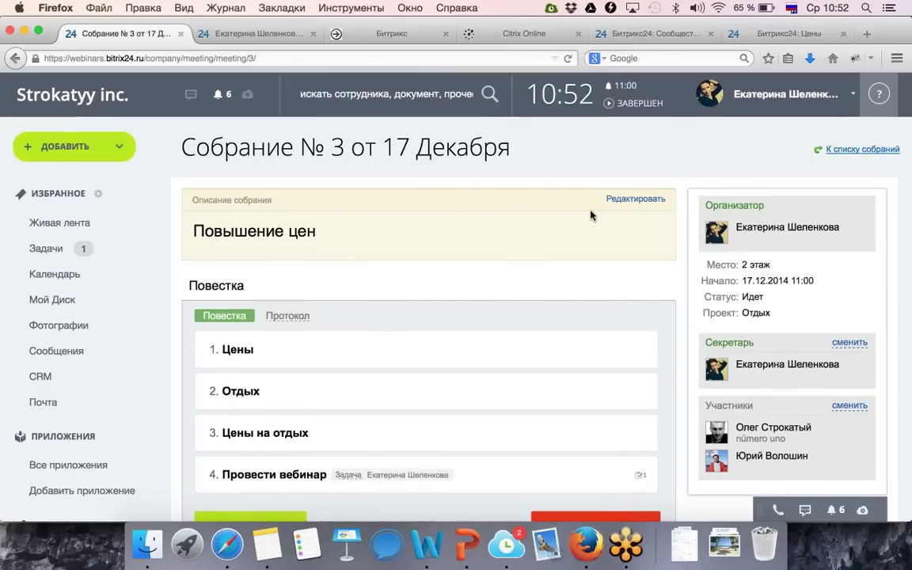
pyautogui.scroll(-4, 594, 215)
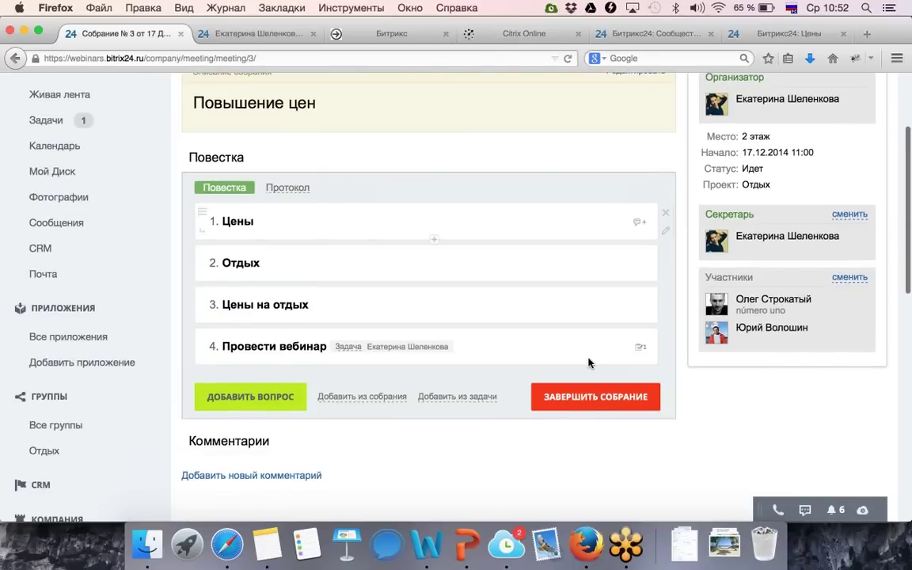
# Complete the meeting and open the form for the next meeting, prefilled for 24.12.2014 10:00.
pyautogui.click(576, 397)
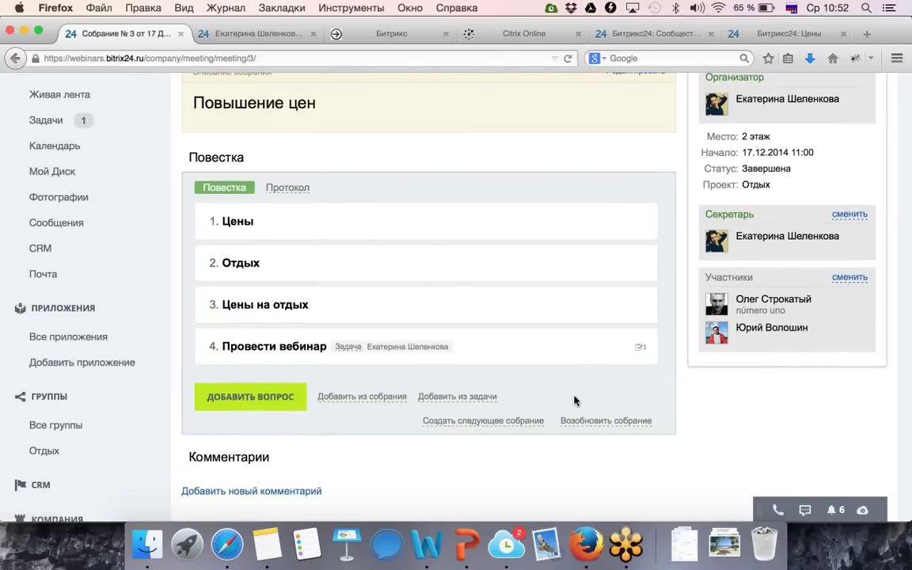
pyautogui.click(471, 423)
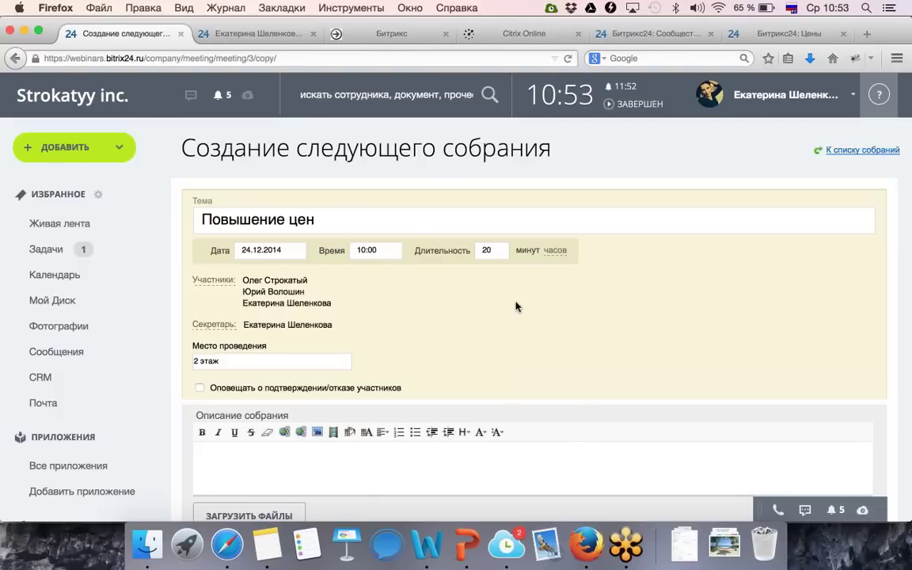
# Create the prefilled follow-up meeting 'Собрание № 5 от 24 Декабря' on 'Повышение цен'.
pyautogui.scroll(-3, 457, 330)
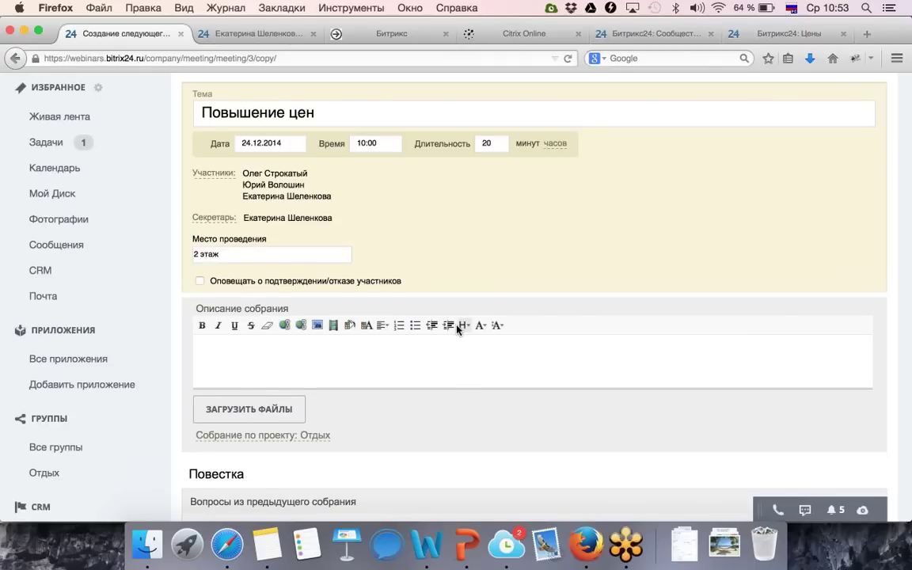
pyautogui.scroll(-7, 457, 330)
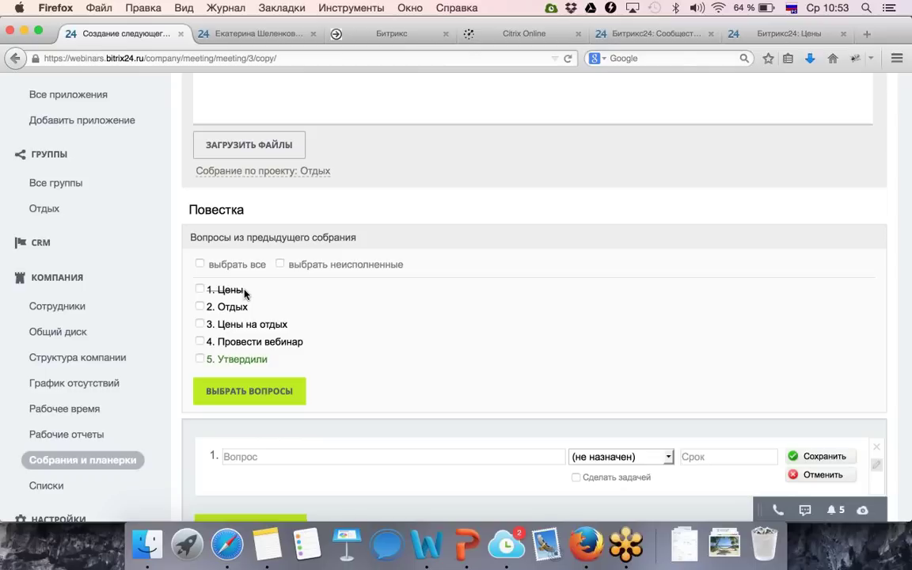
pyautogui.scroll(-5, 245, 293)
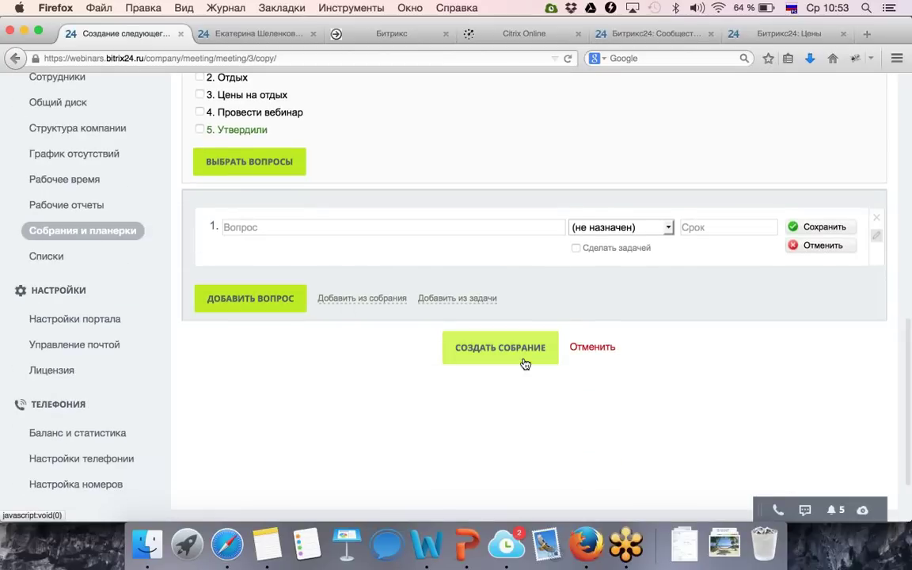
pyautogui.click(524, 364)
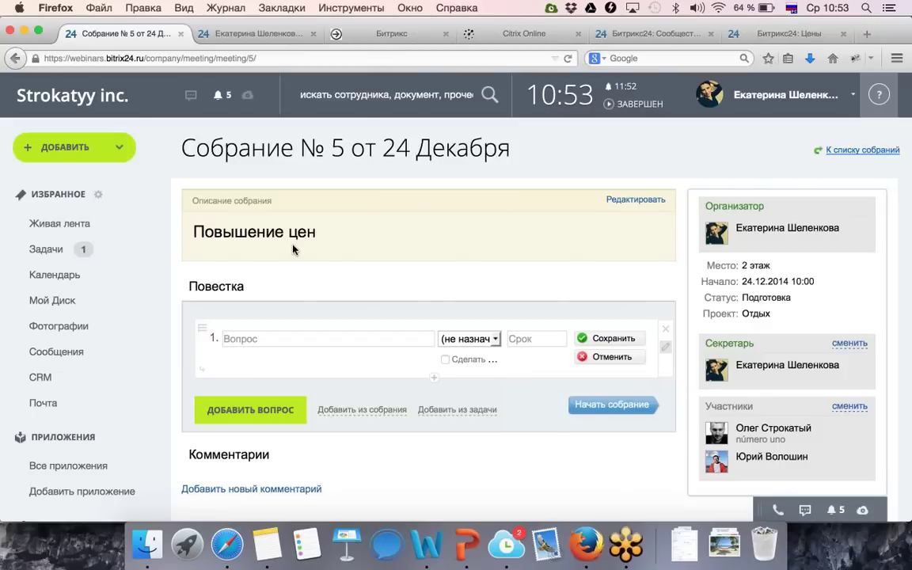
# Open Общий диск from the sidebar, showing its three folders, bp-3.bpt and secondarytile.png.
pyautogui.click(49, 304)
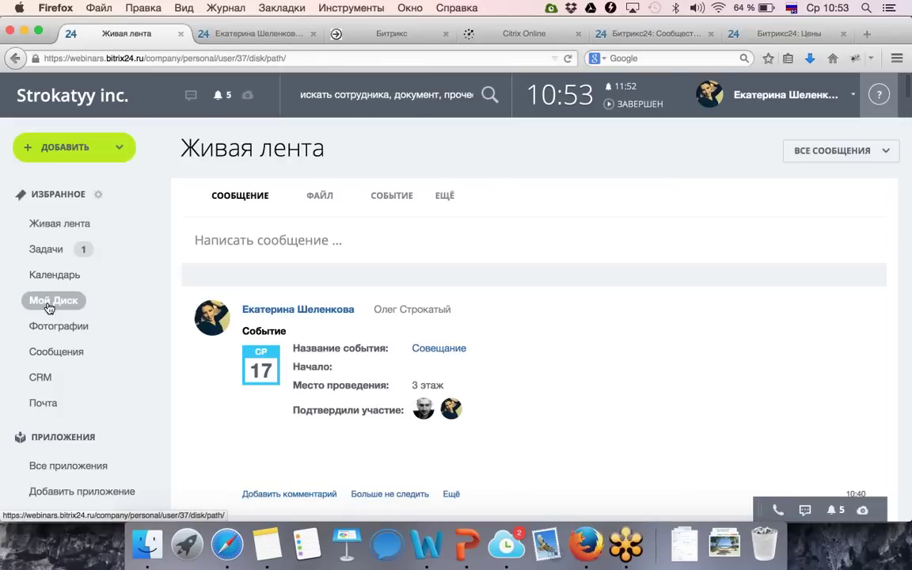
pyautogui.click(49, 307)
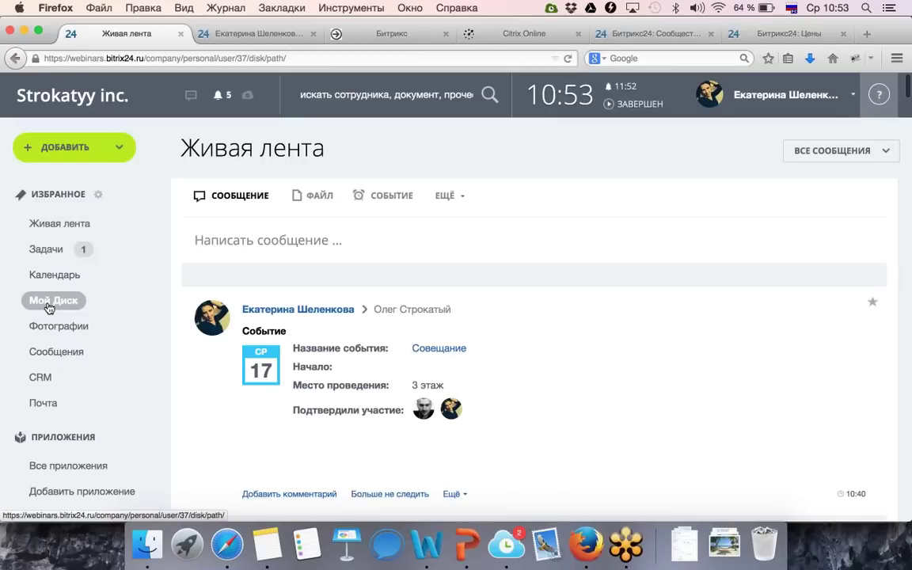
pyautogui.click(39, 225)
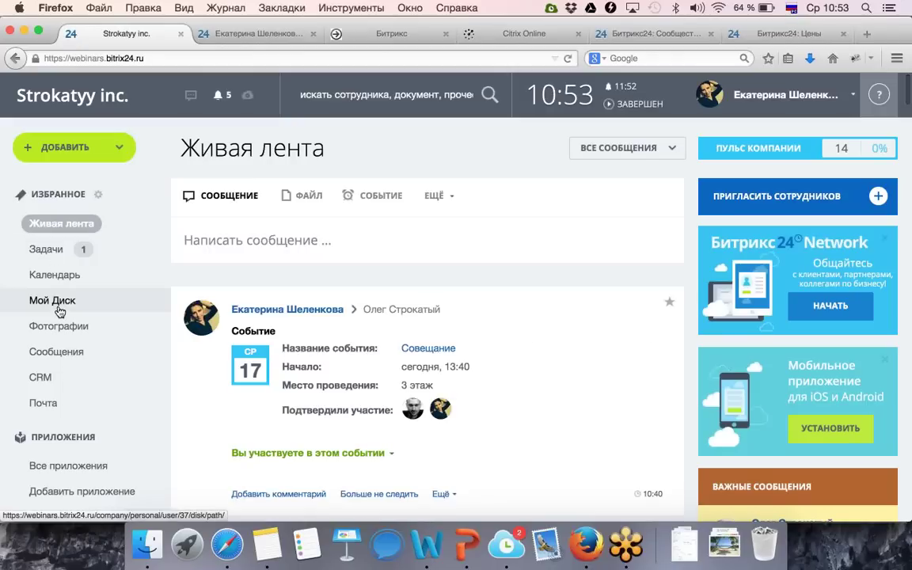
pyautogui.scroll(-5, 111, 380)
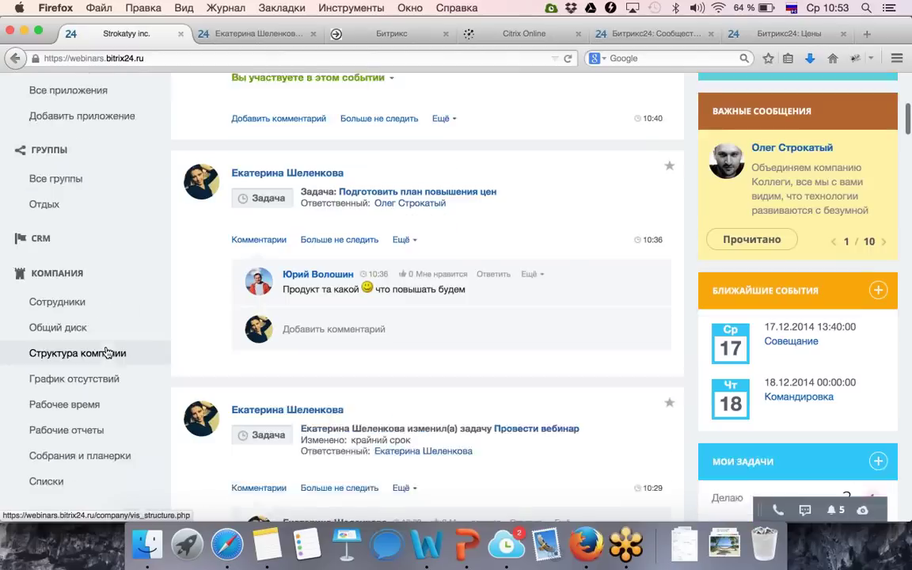
pyautogui.click(97, 301)
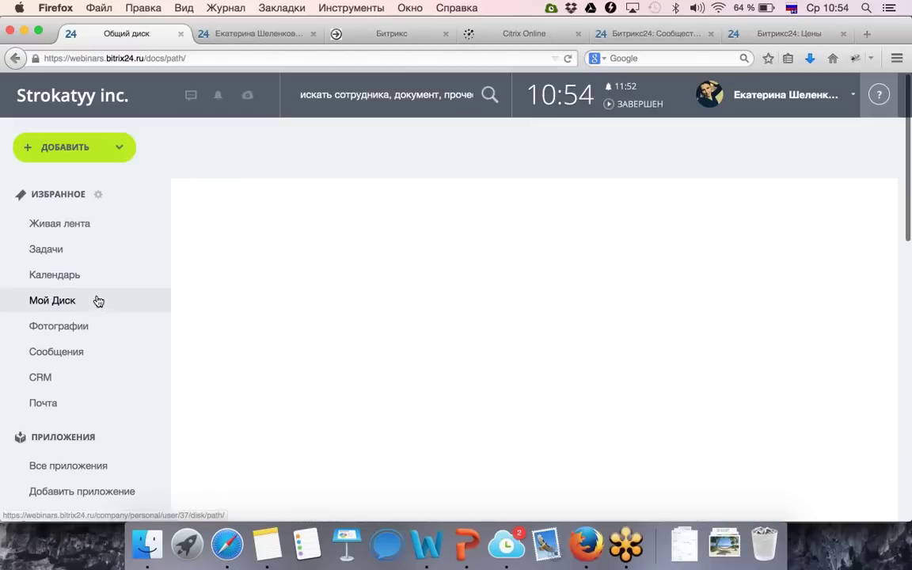
pyautogui.scroll(-2, 97, 302)
pyautogui.scroll(-3, 98, 301)
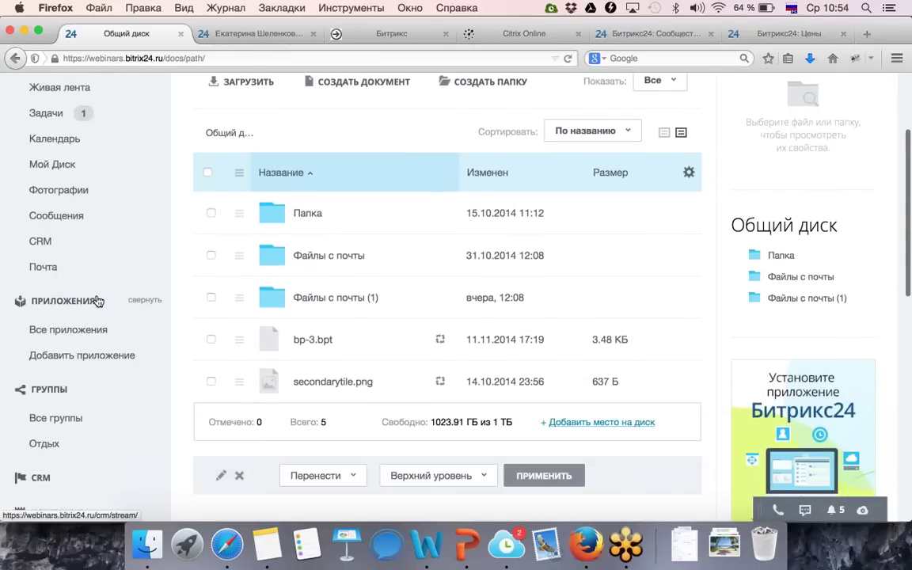
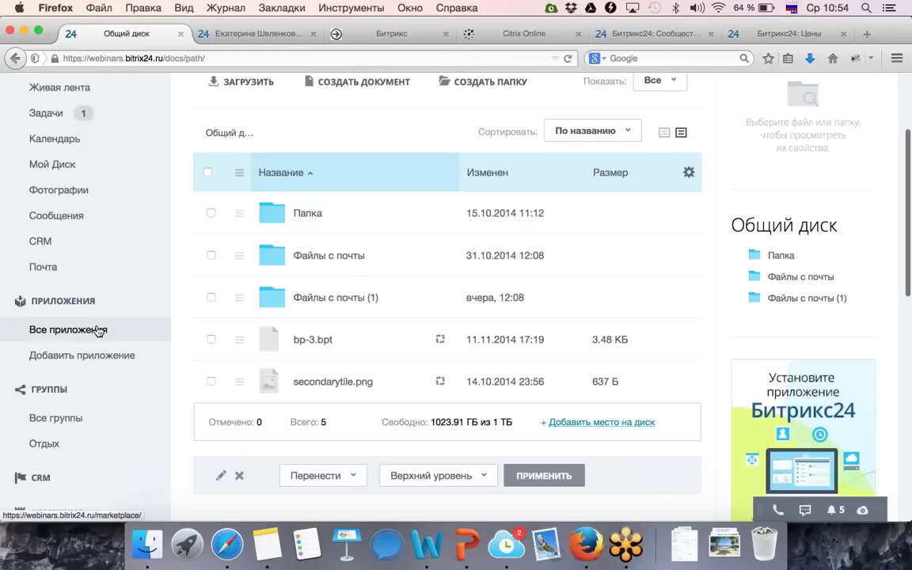
# Start creating a new folder on the shared disk.
pyautogui.scroll(-5, 97, 330)
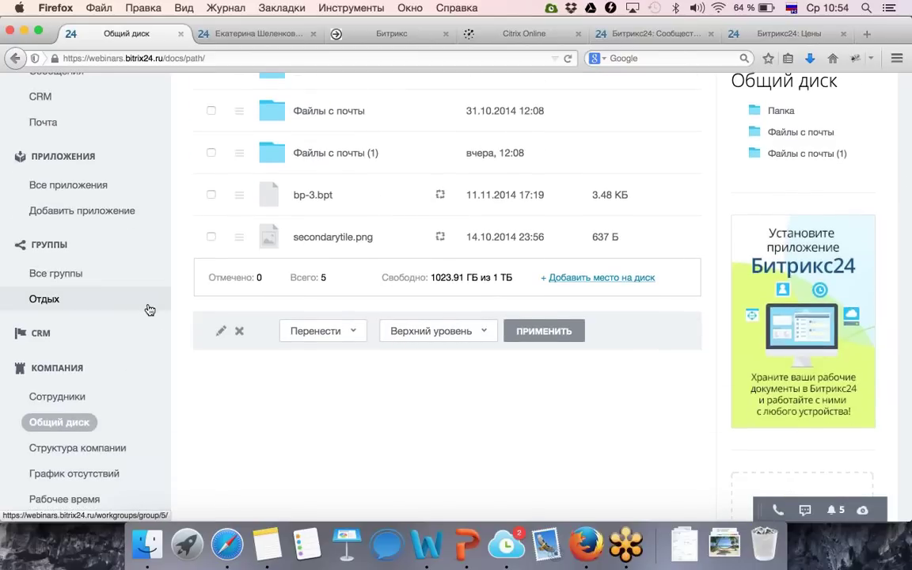
pyautogui.scroll(6, 150, 310)
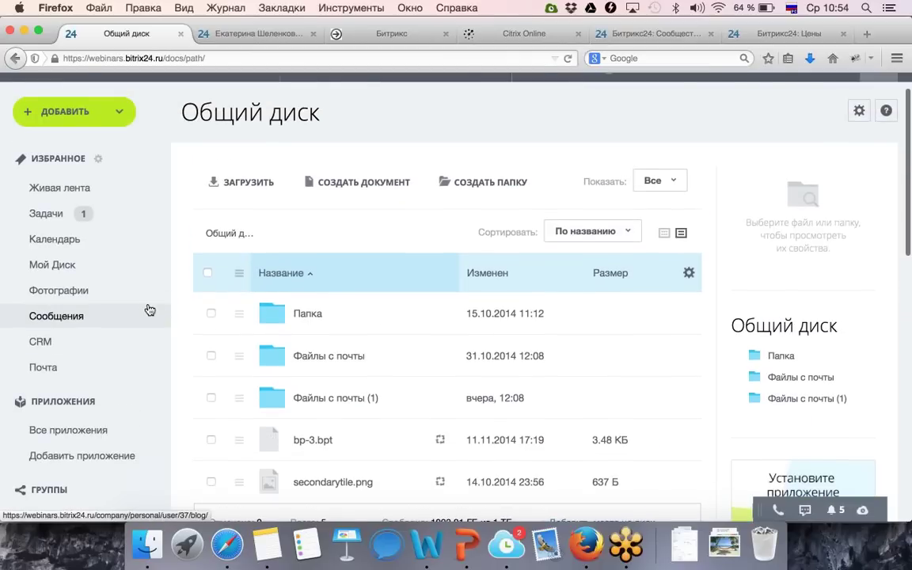
pyautogui.scroll(1, 150, 309)
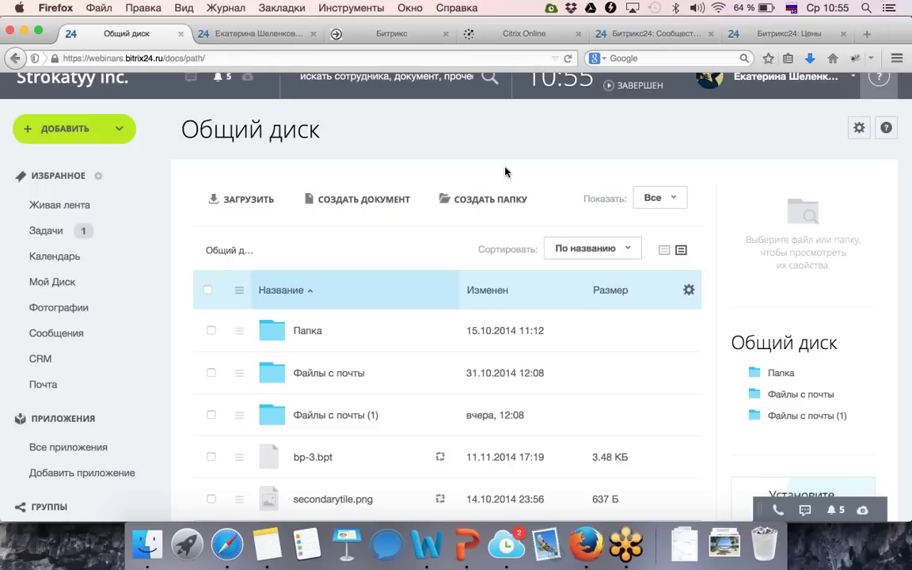
pyautogui.click(480, 201)
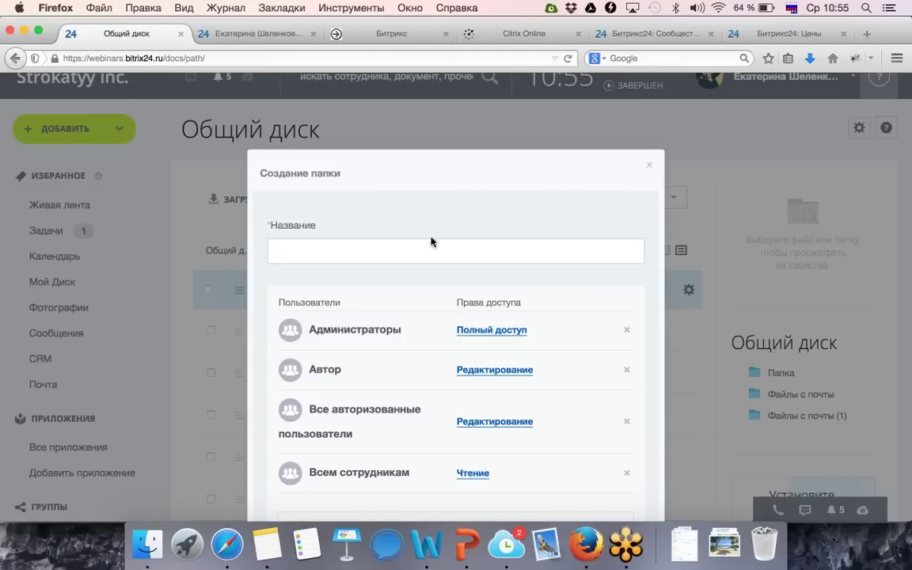
pyautogui.click(378, 250)
pyautogui.scroll(-1, 379, 367)
pyautogui.scroll(-1, 378, 367)
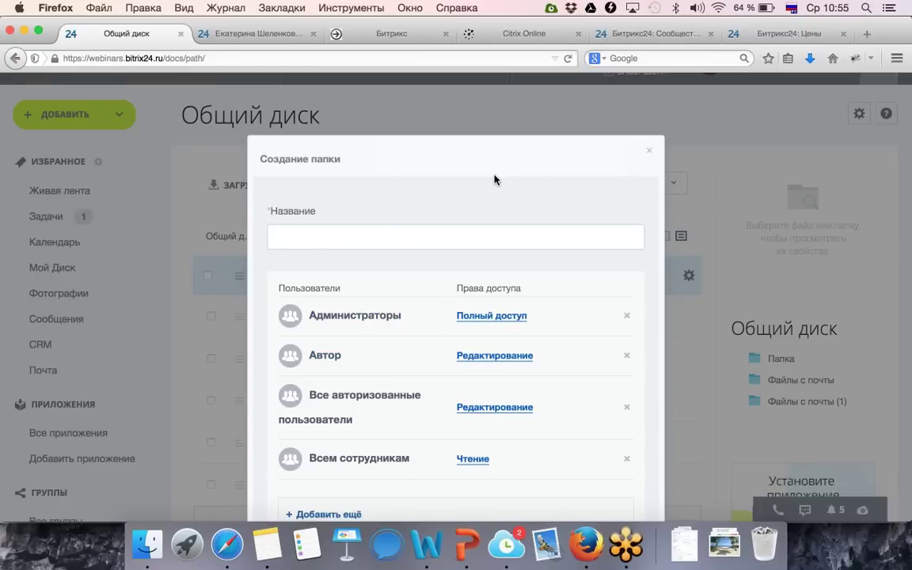
# Remove the four default access entries: Администраторы, Автор, Все авторизованные пользователи, Всем сотрудникам.
pyautogui.click(627, 316)
pyautogui.click(627, 319)
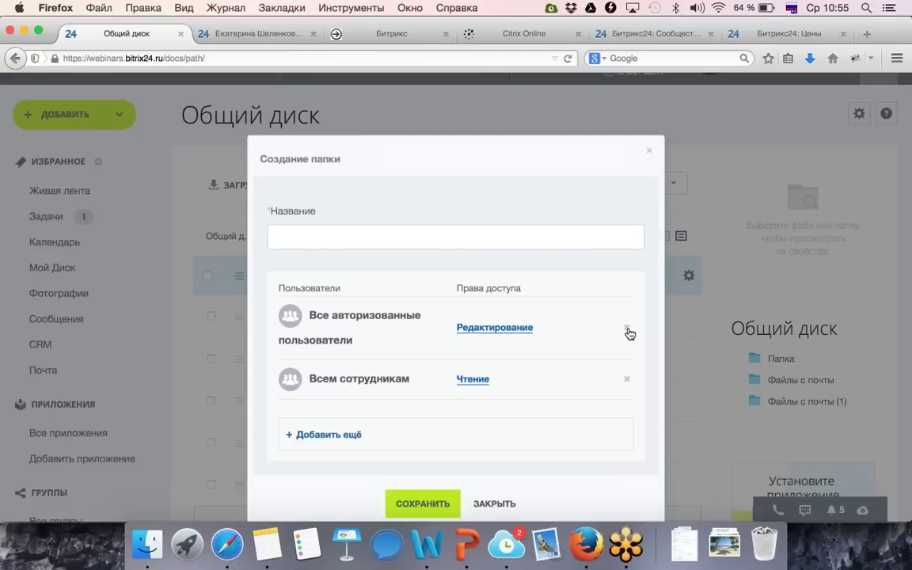
pyautogui.click(627, 326)
pyautogui.click(630, 317)
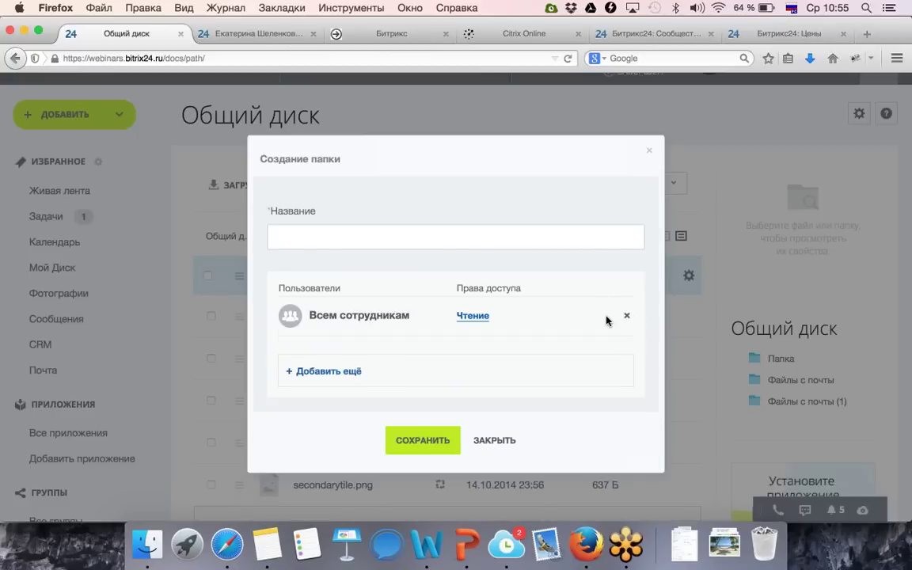
# Add the whole Отдел собых продаж department to the folder's access list.
pyautogui.click(336, 332)
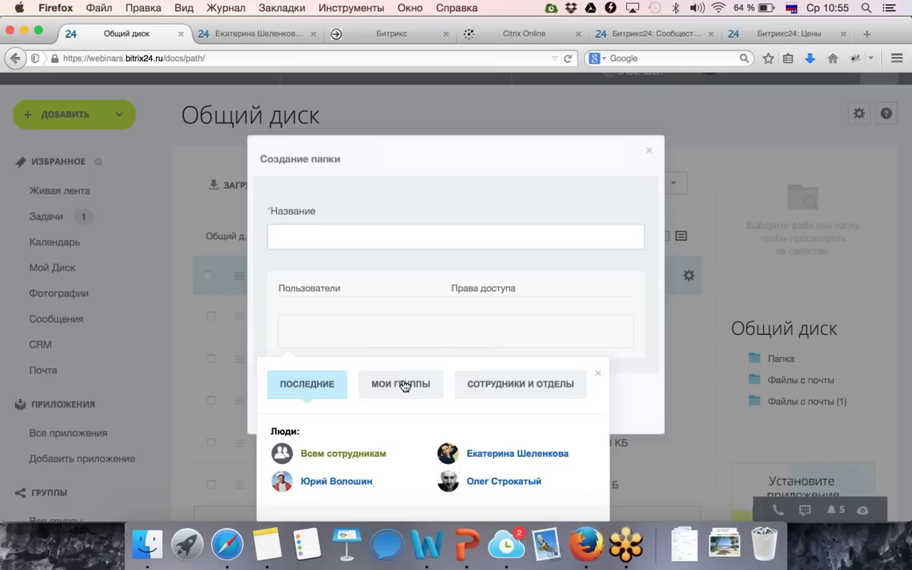
pyautogui.click(482, 387)
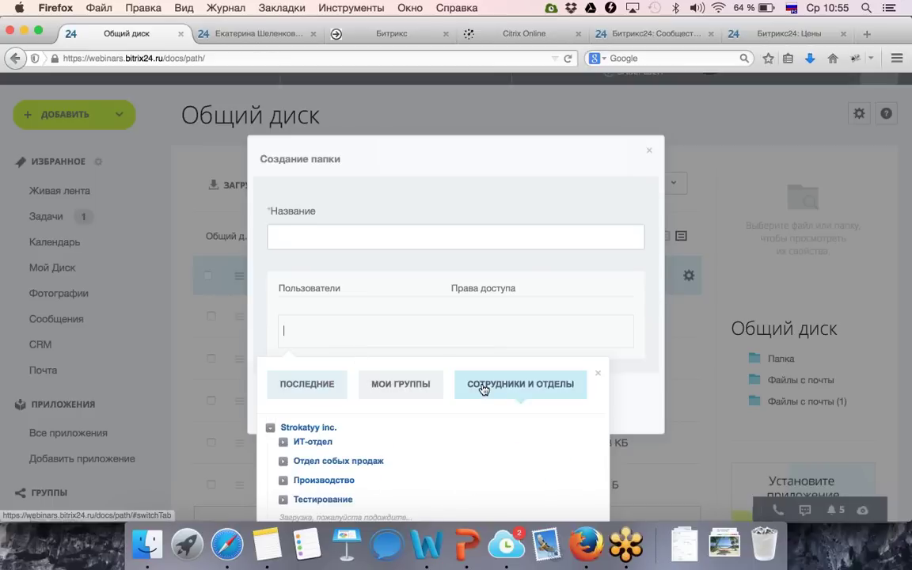
pyautogui.click(342, 461)
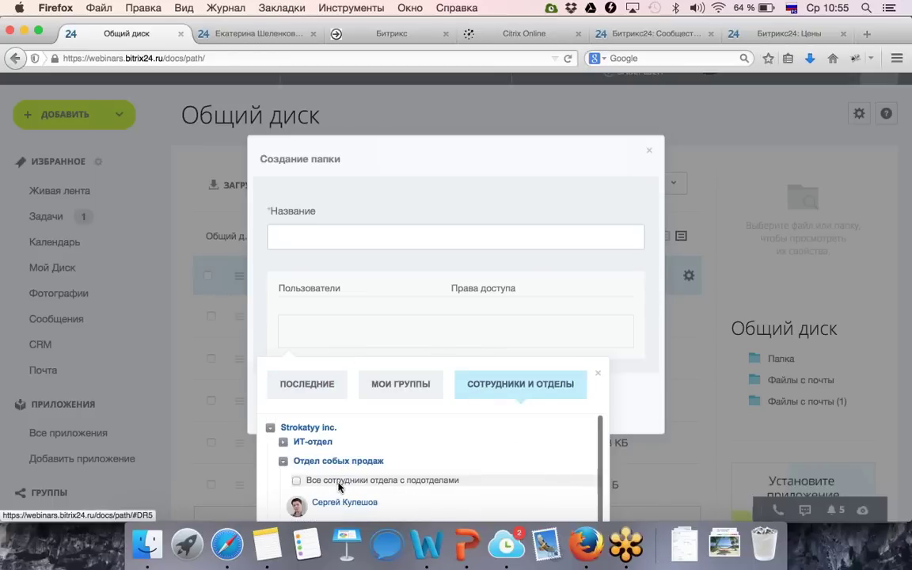
pyautogui.click(340, 484)
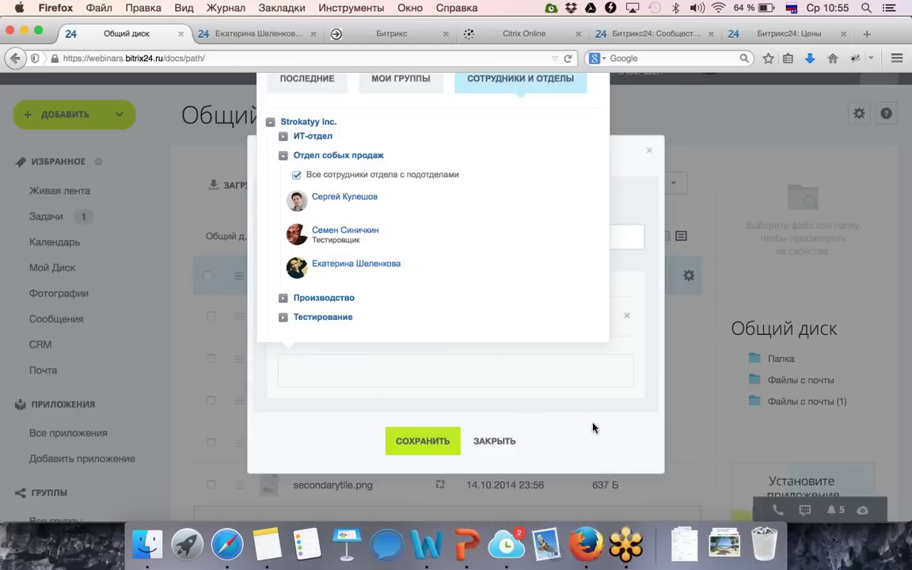
pyautogui.click(593, 426)
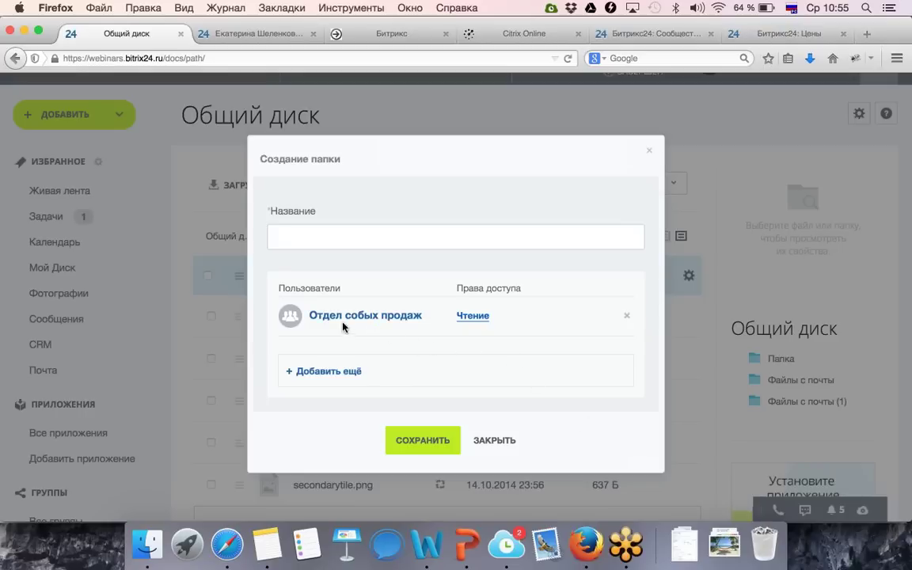
# Give Отдел собых продаж Редактирование rights, name the folder 'Папка нашего отдела', and save.
pyautogui.click(477, 318)
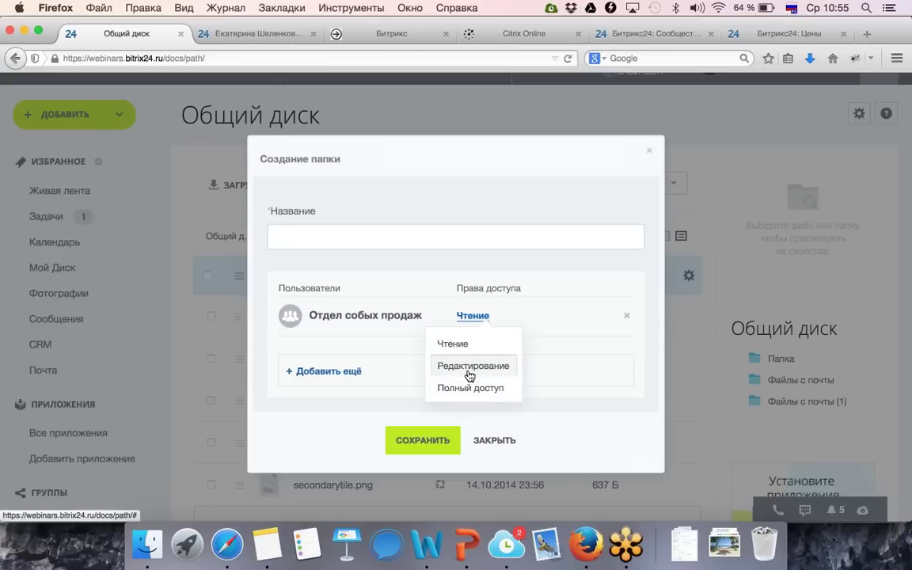
pyautogui.click(471, 367)
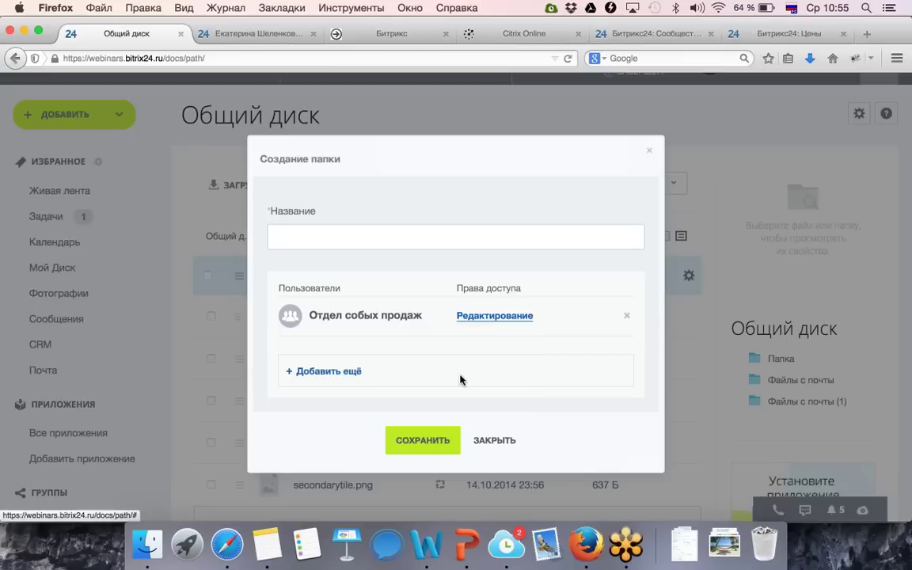
pyautogui.click(346, 231)
pyautogui.write('Папка нашего отдела')
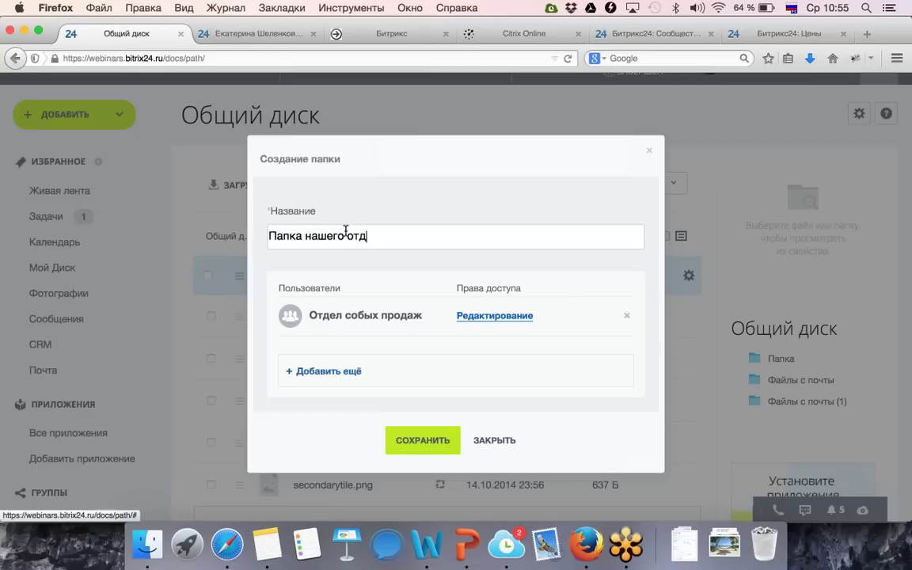
pyautogui.click(421, 446)
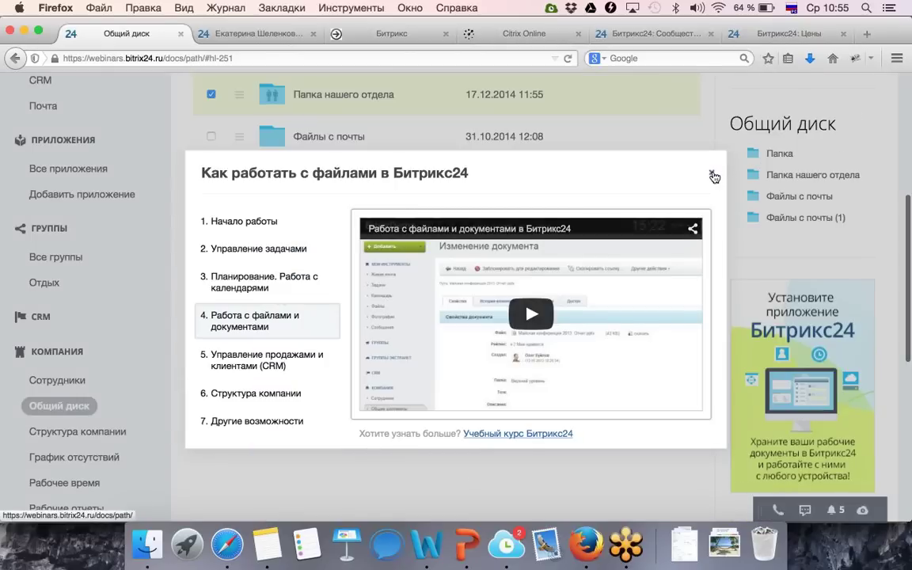
# Close the help video, review the shared disk list, then bring up the PowerPoint webinar deck.
pyautogui.click(711, 173)
pyautogui.scroll(3, 710, 179)
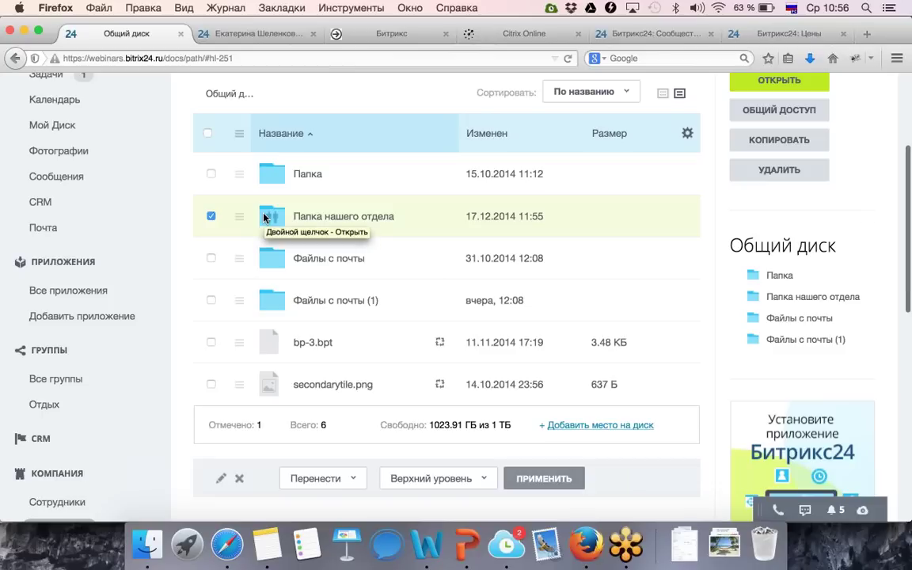
pyautogui.scroll(1, 265, 216)
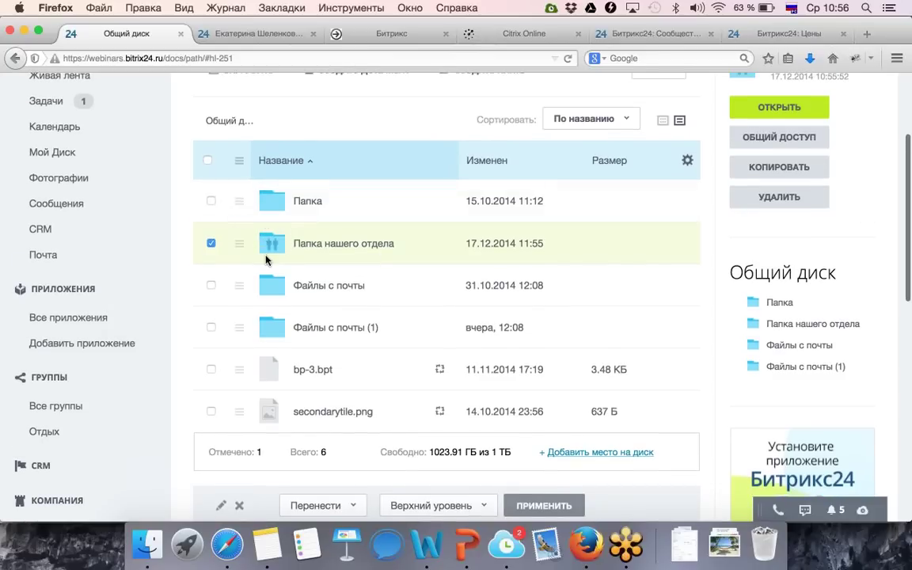
pyautogui.scroll(1, 265, 253)
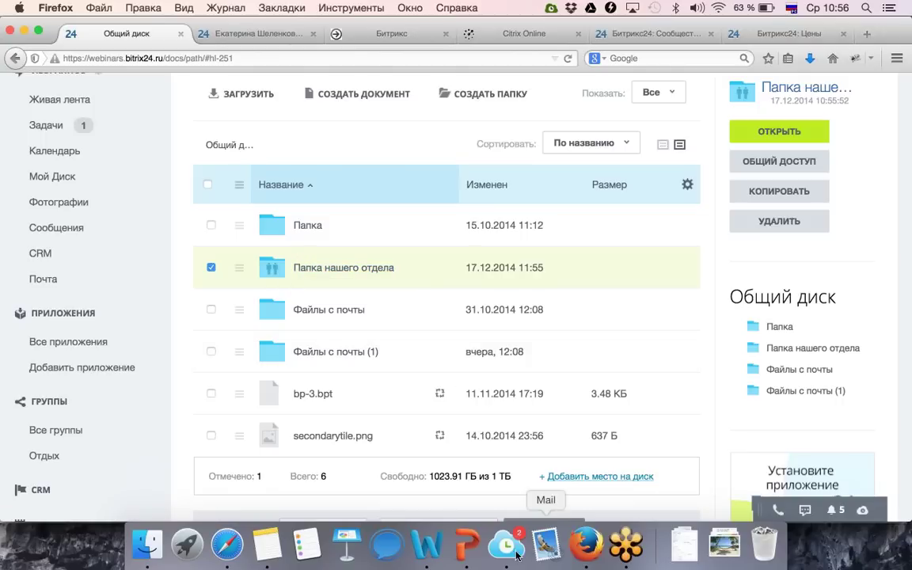
pyautogui.click(466, 545)
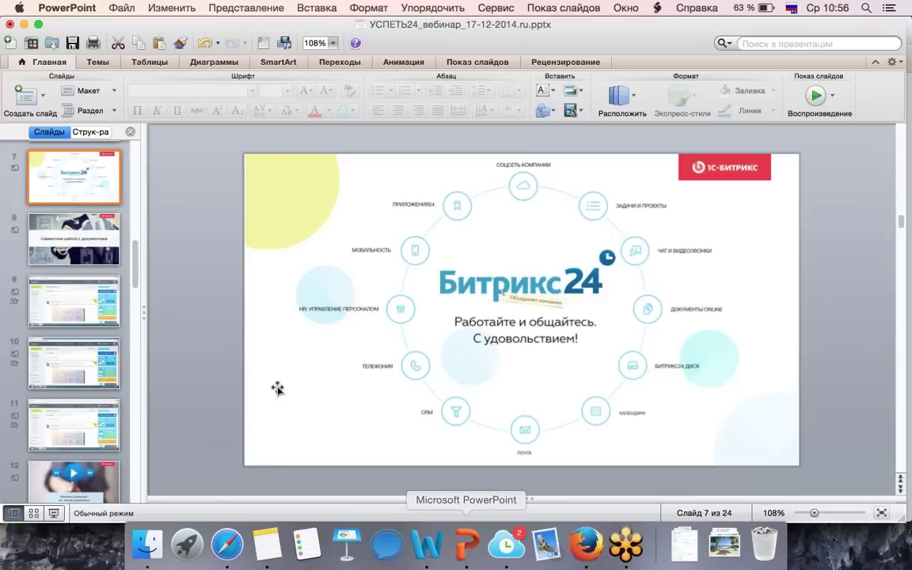
# Play the slide show from slide 9, the Bitrix24 Desktop installation demo.
pyautogui.click(58, 310)
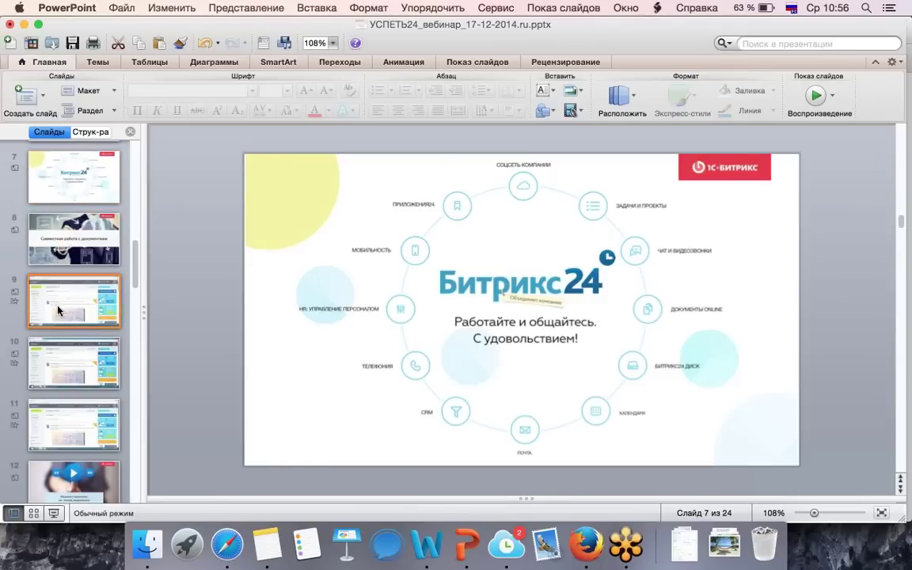
pyautogui.click(815, 98)
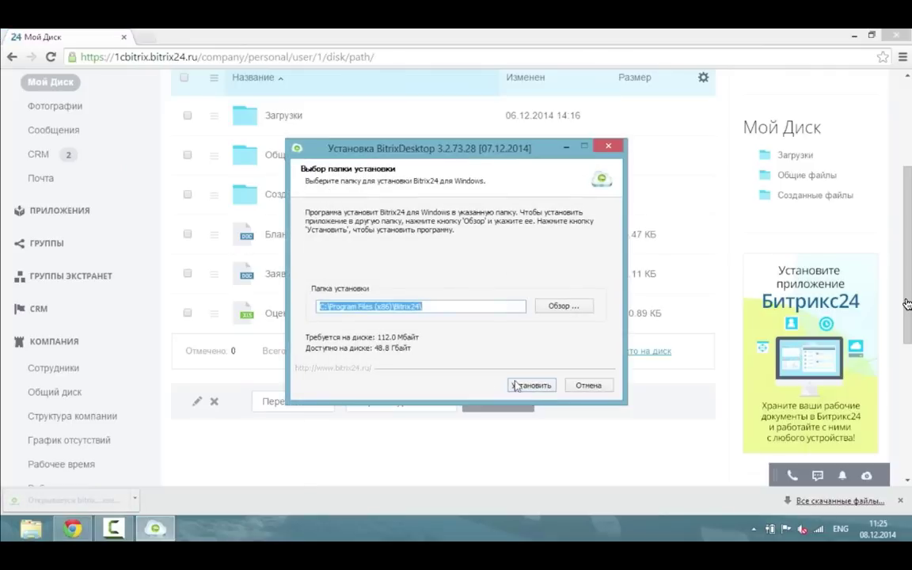
# Install Bitrix24 Desktop and sign in to the 1cbitrix.bitrix24.ru portal with the account e-mail and password.
pyautogui.click(528, 386)
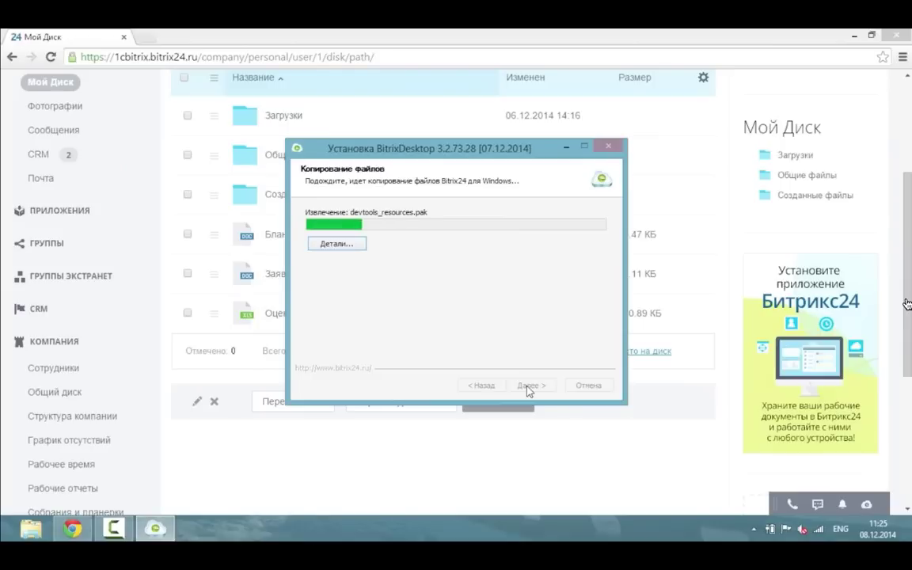
pyautogui.click(529, 386)
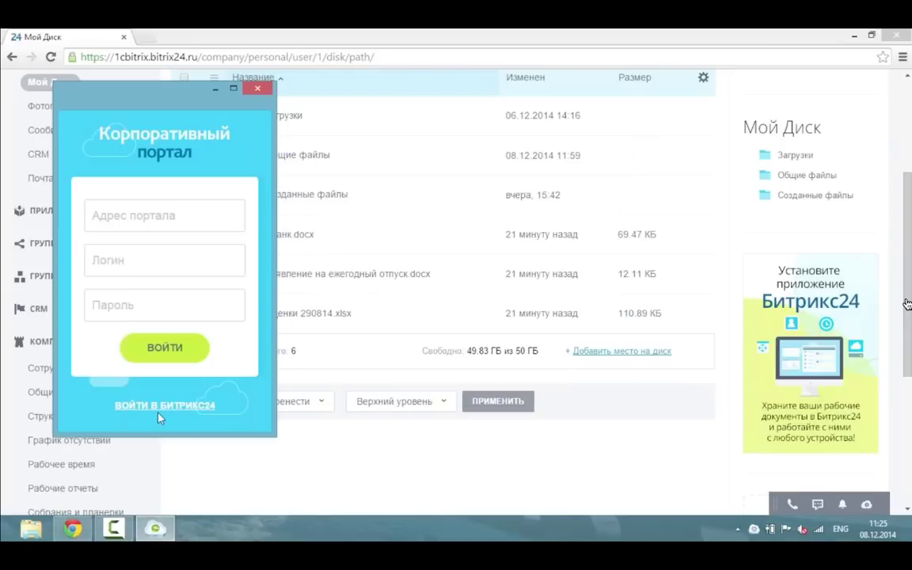
pyautogui.click(158, 406)
pyautogui.click(135, 221)
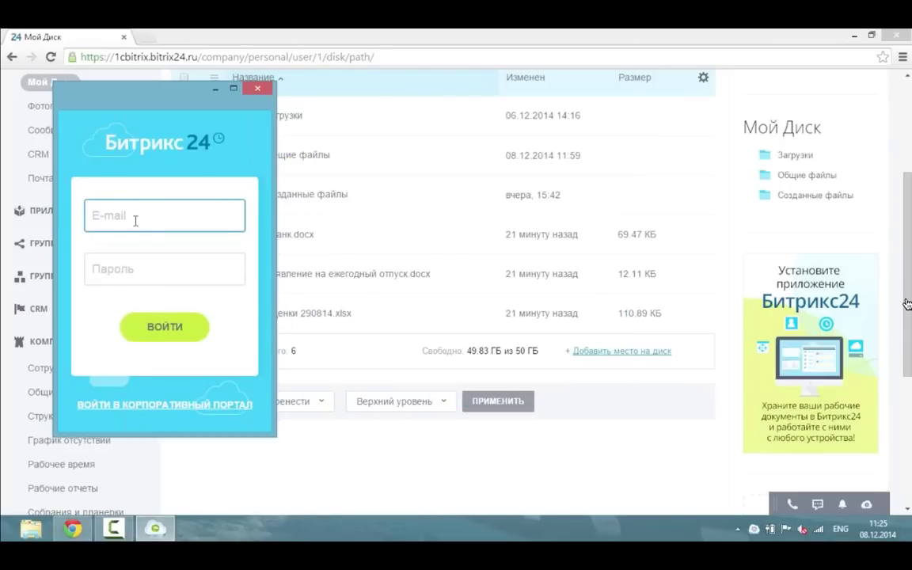
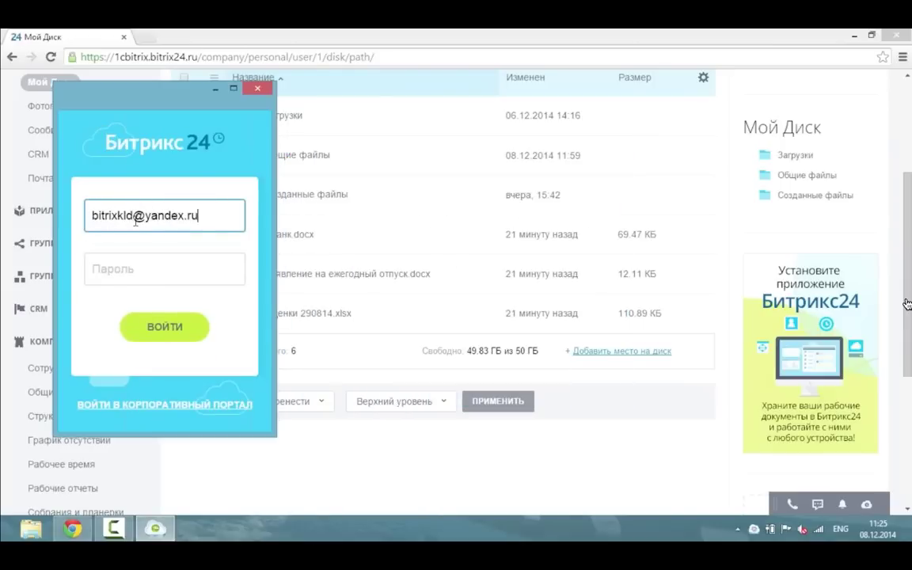
pyautogui.click(137, 270)
pyautogui.write('12345678')
pyautogui.click(168, 331)
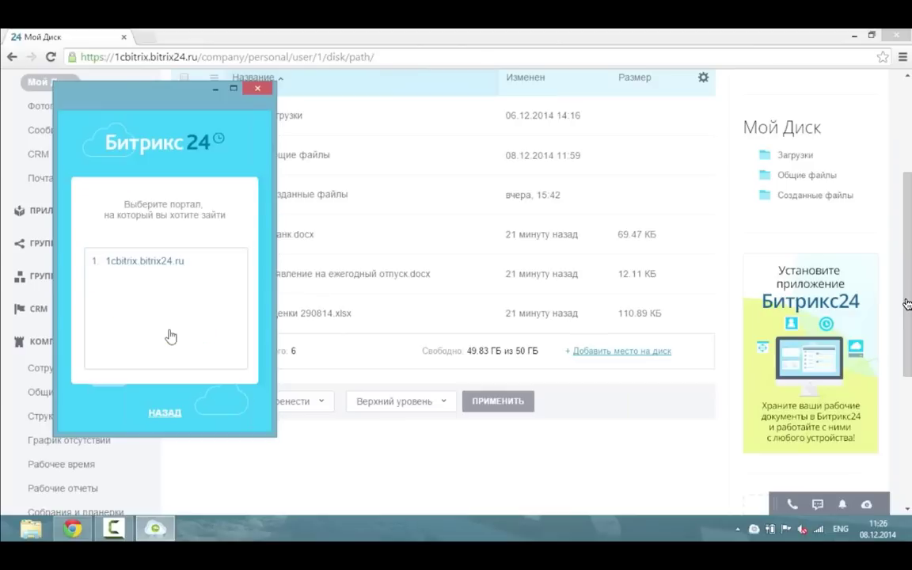
pyautogui.click(146, 267)
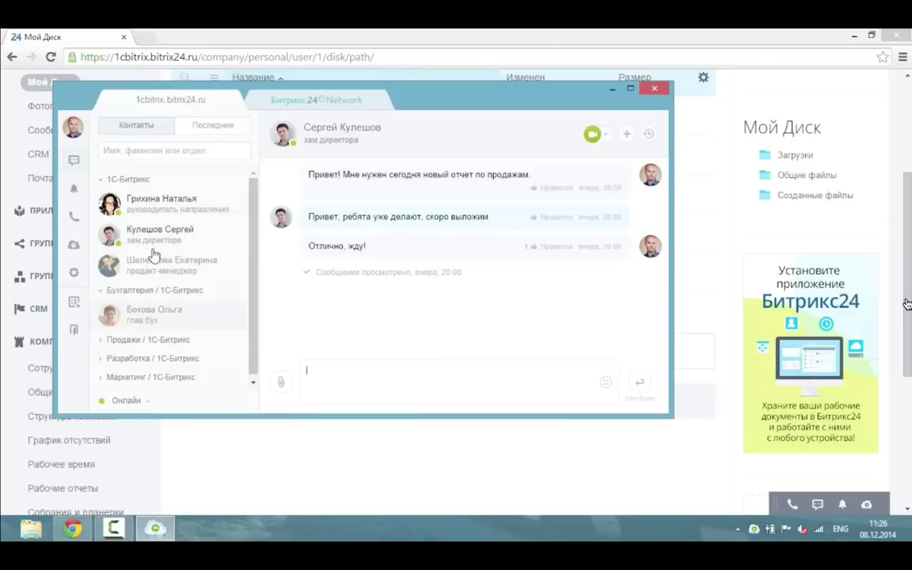
# Check notifications and the dial pad, then open the Битрикс24.Диск storage overview.
pyautogui.click(73, 189)
pyautogui.click(72, 216)
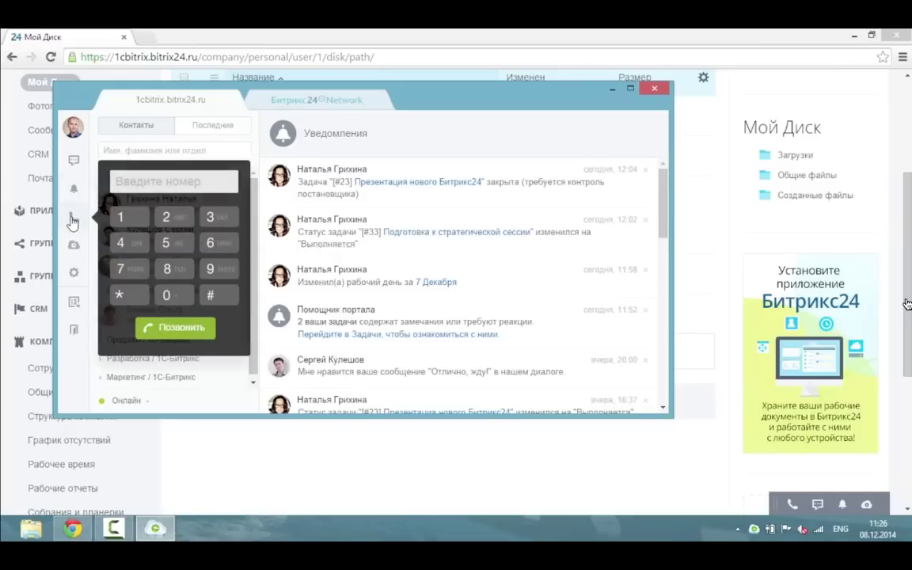
pyautogui.click(72, 216)
pyautogui.click(73, 245)
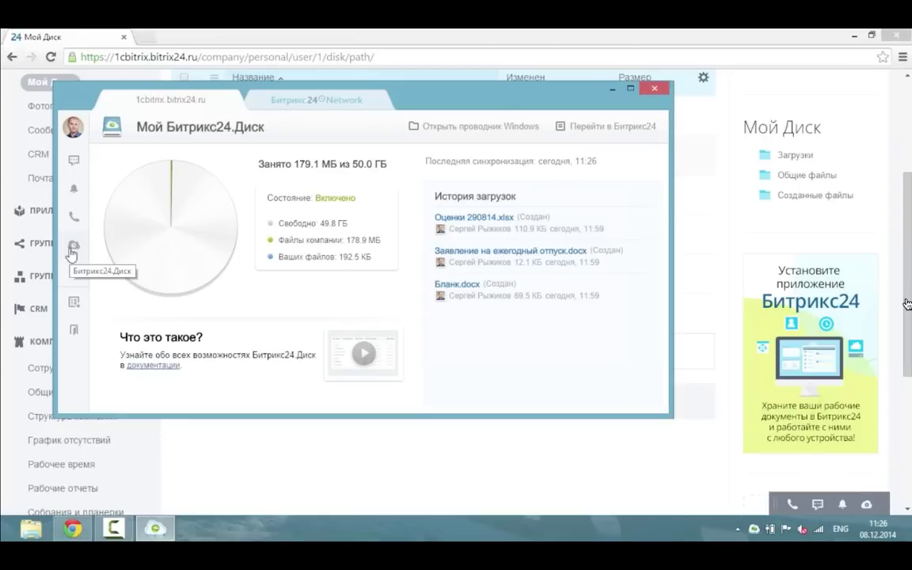
# Move the Сервис_продления document from the desktop into the synced Bitrix24 folder.
pyautogui.click(473, 127)
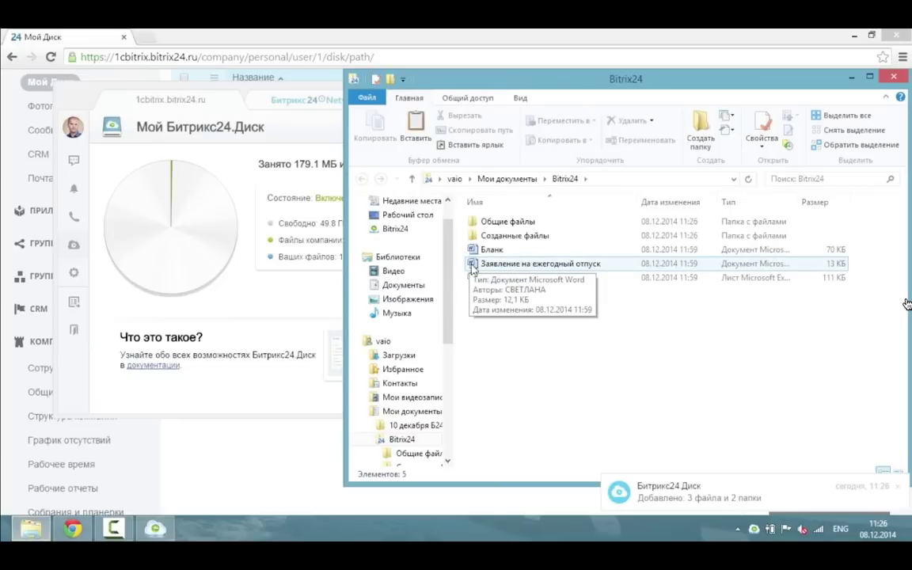
pyautogui.click(849, 35)
pyautogui.click(294, 85)
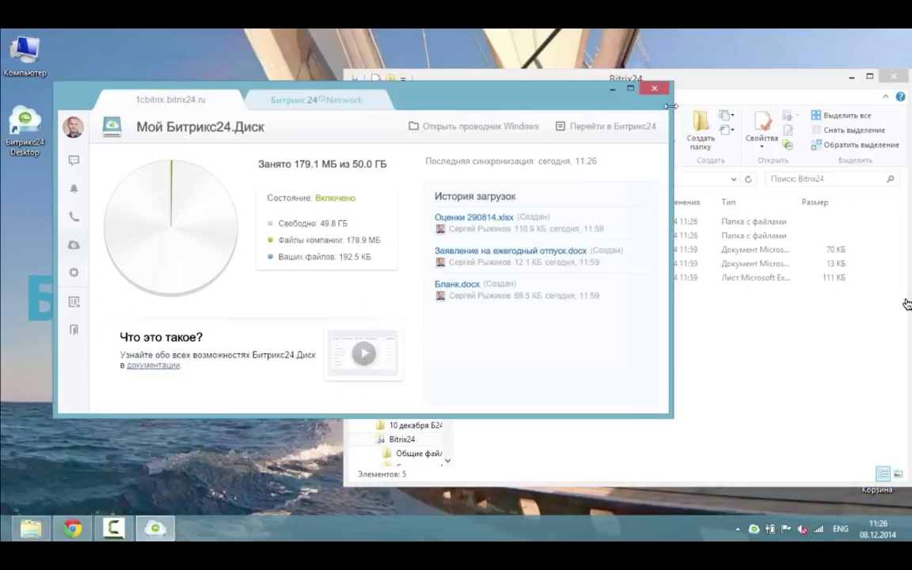
pyautogui.click(602, 85)
pyautogui.moveTo(136, 119); pyautogui.dragTo(523, 335)
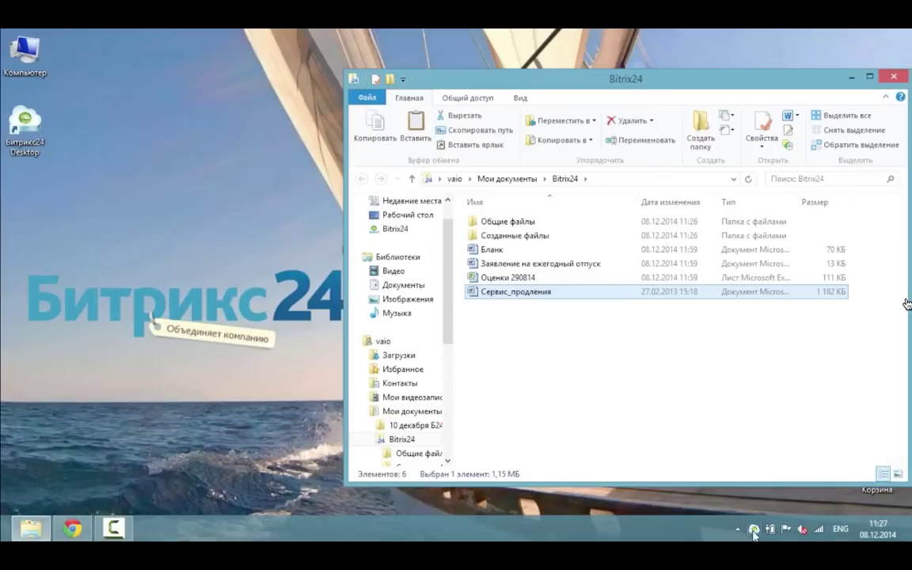
# Confirm the upload in the Disk history and go to the Bitrix24 web portal.
pyautogui.click(754, 530)
pyautogui.click(73, 245)
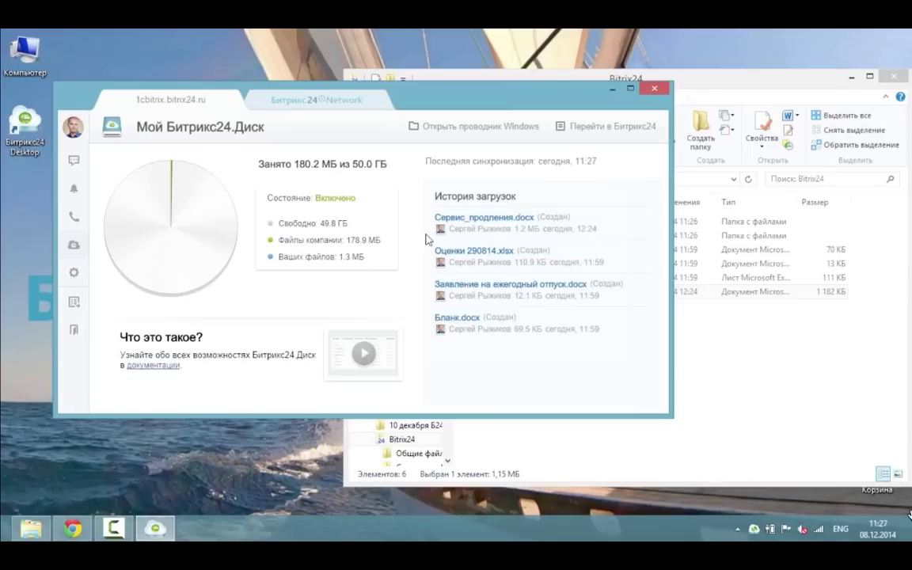
pyautogui.click(605, 126)
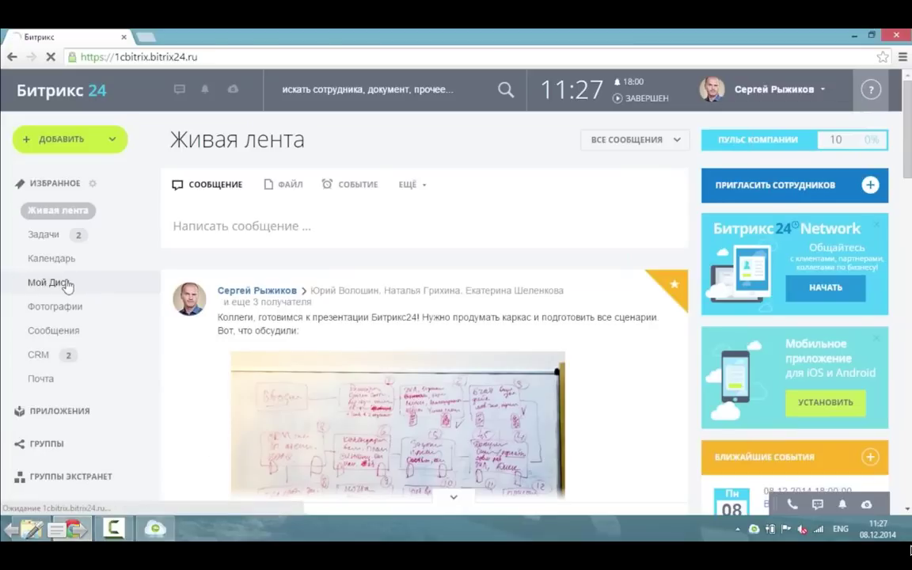
# Open Сервис_продления.docx from Мой Диск, make 'Мы хотим:' bold 16 pt, and save on close.
pyautogui.click(66, 283)
pyautogui.scroll(-3, 371, 342)
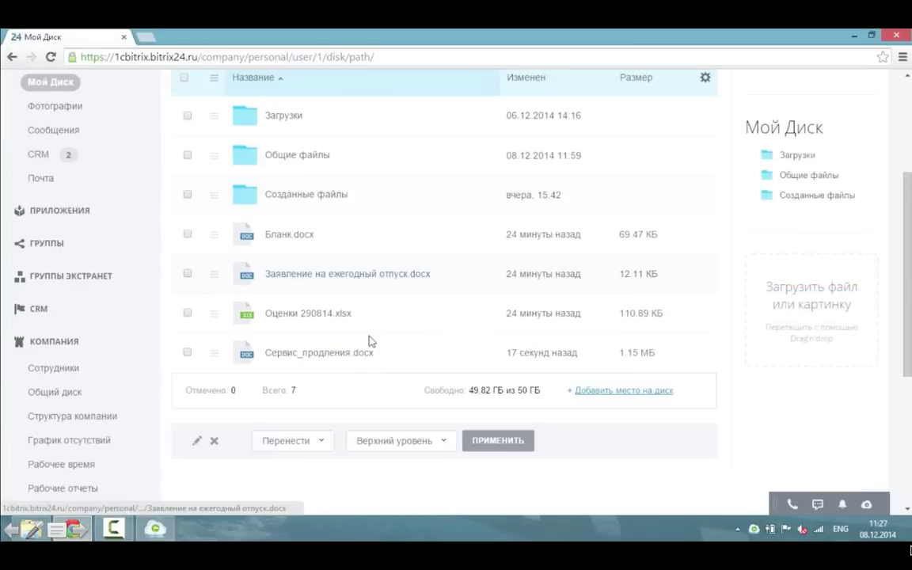
pyautogui.click(321, 354)
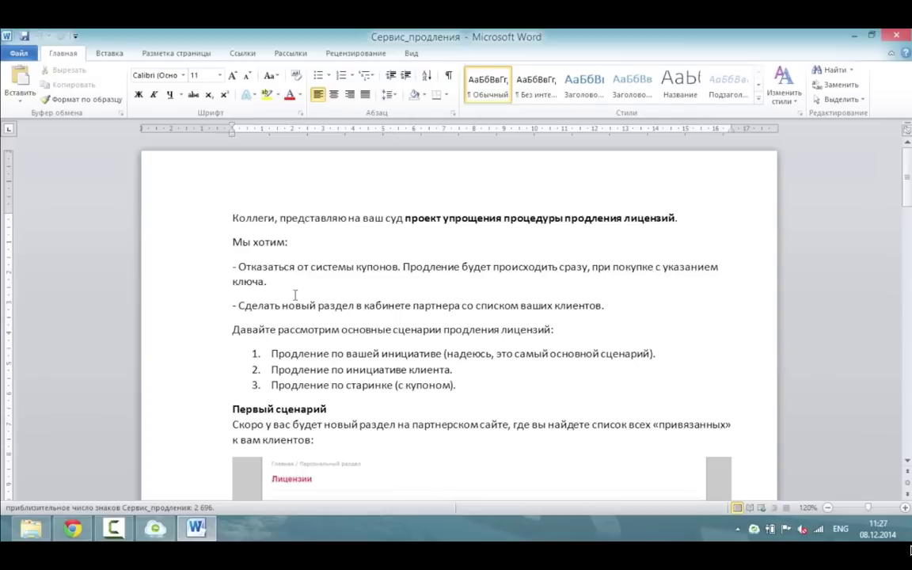
pyautogui.click(221, 242)
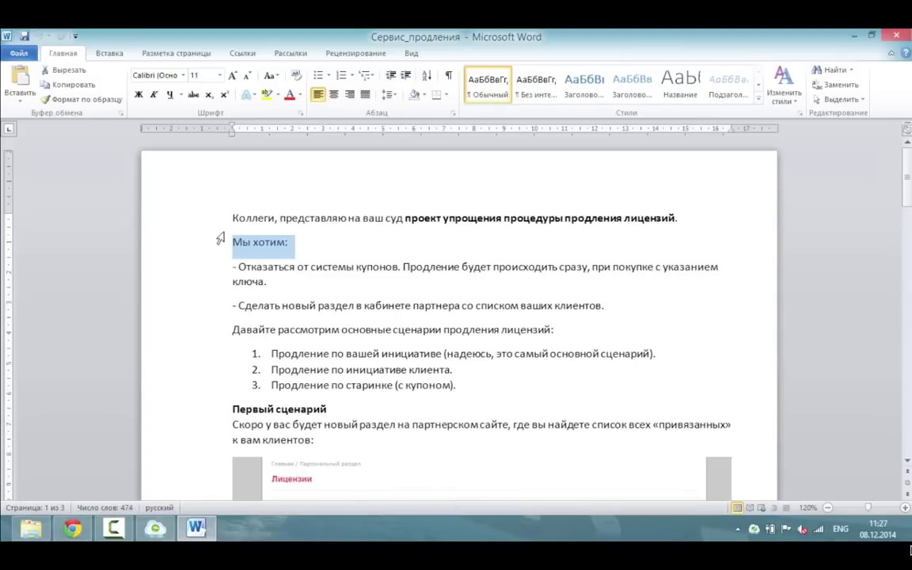
pyautogui.click(232, 75)
pyautogui.click(232, 75)
pyautogui.click(232, 76)
pyautogui.click(138, 95)
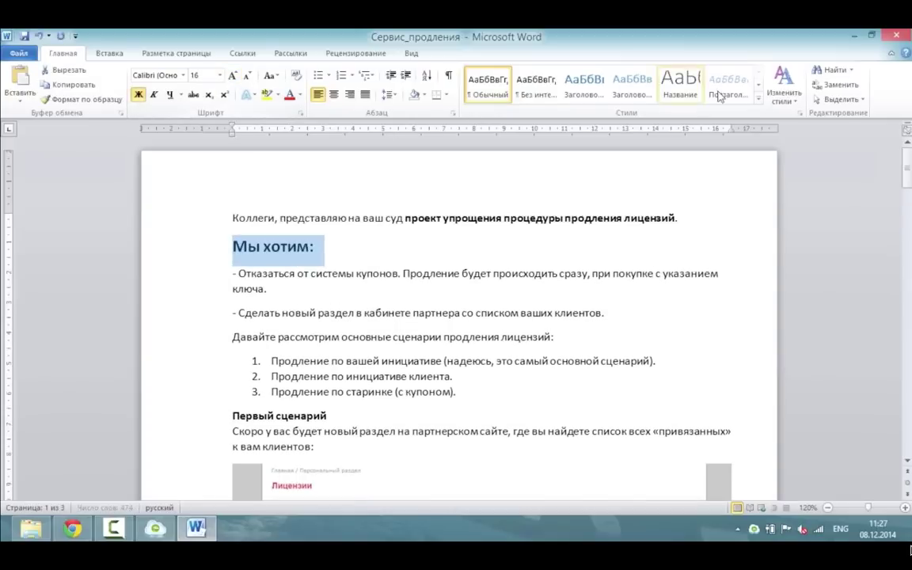
pyautogui.click(896, 35)
pyautogui.click(406, 294)
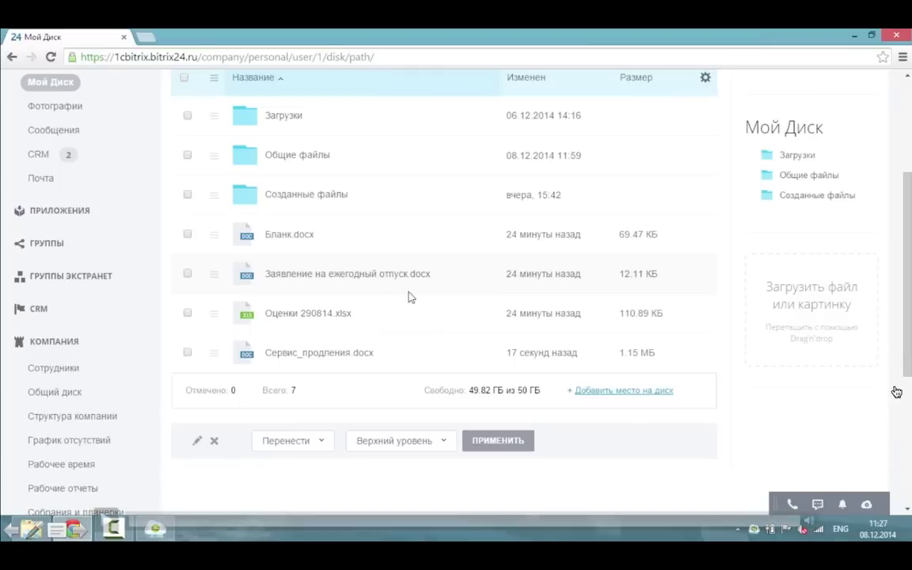
# Go to Мой Диск and tick the Презентация 10 декабря folder.
pyautogui.moveTo(888, 383)
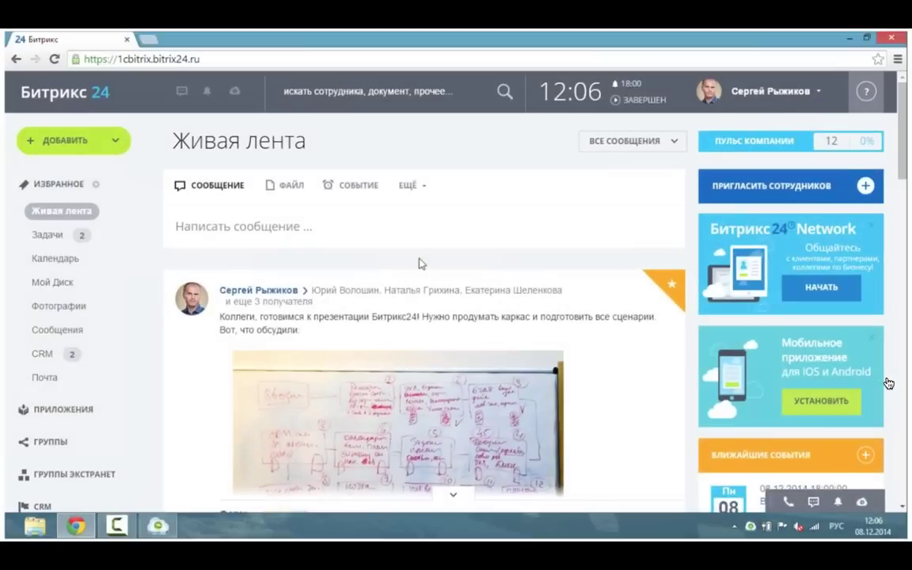
pyautogui.click(55, 282)
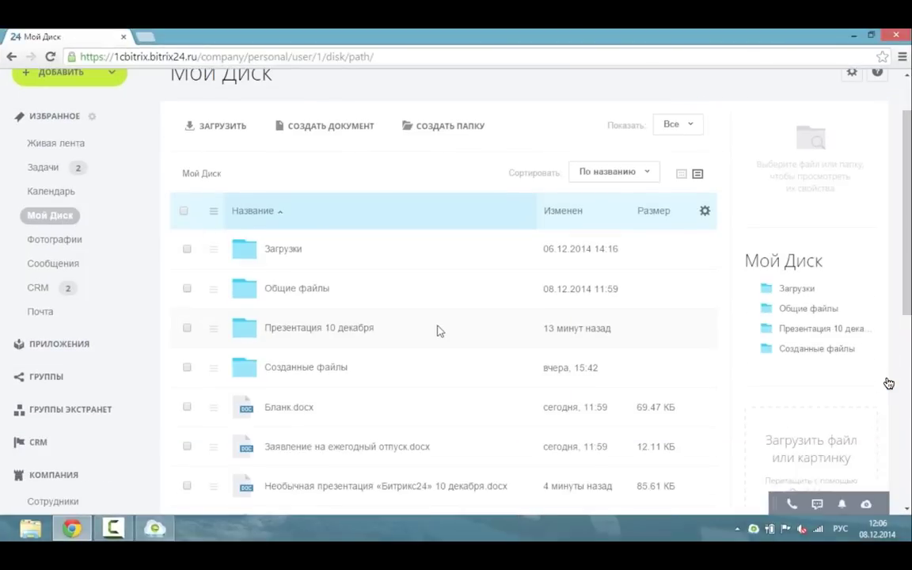
pyautogui.click(465, 394)
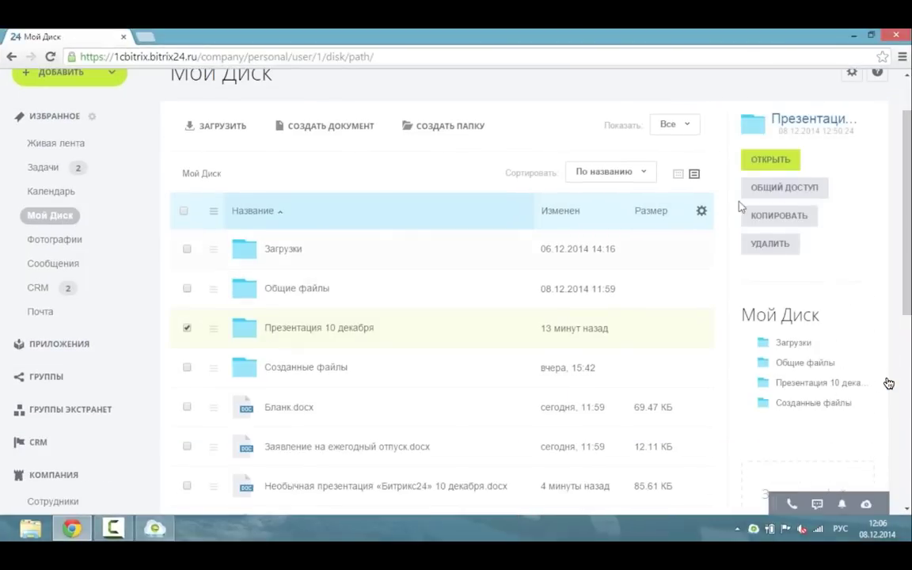
# Share the Презентация 10 декабря folder with a colleague at Полный доступ.
pyautogui.click(784, 255)
pyautogui.click(368, 340)
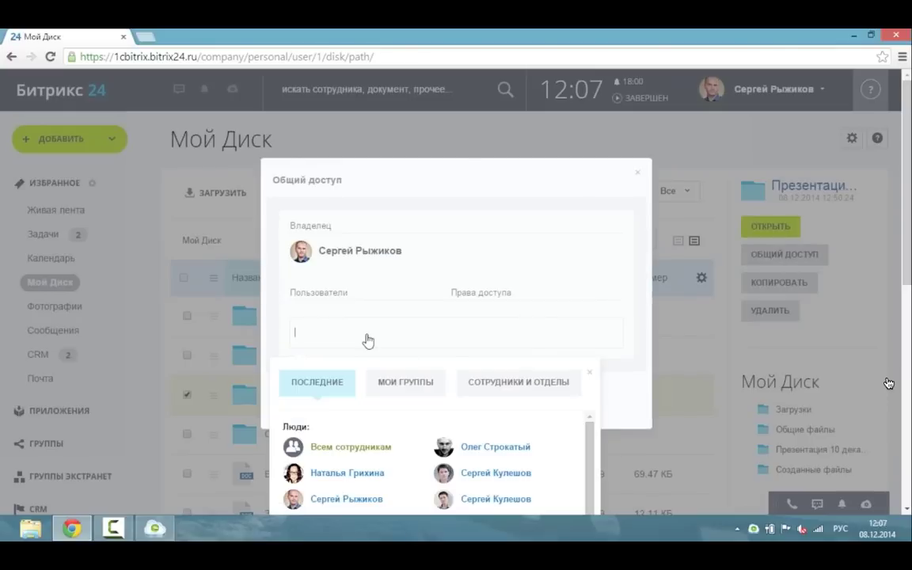
pyautogui.write('кул')
pyautogui.click(345, 123)
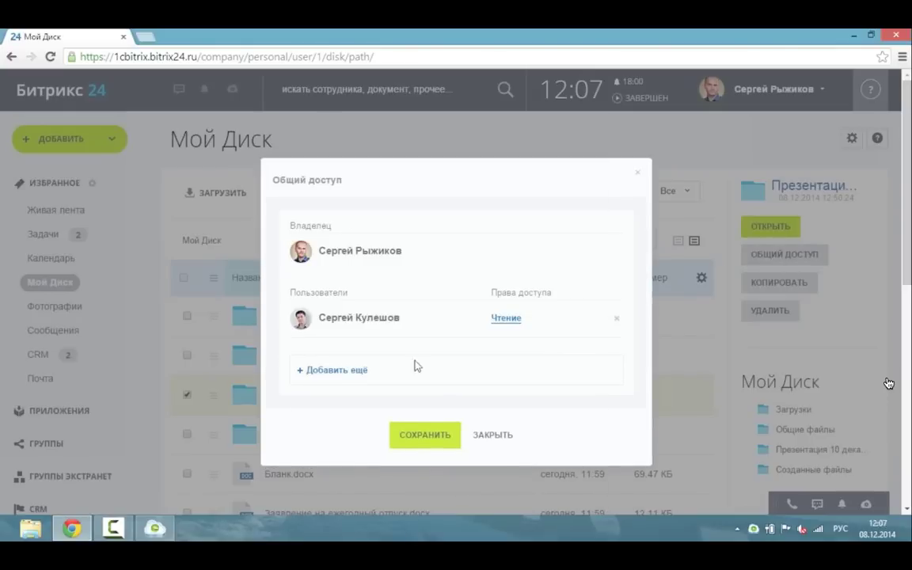
pyautogui.click(507, 318)
pyautogui.click(504, 384)
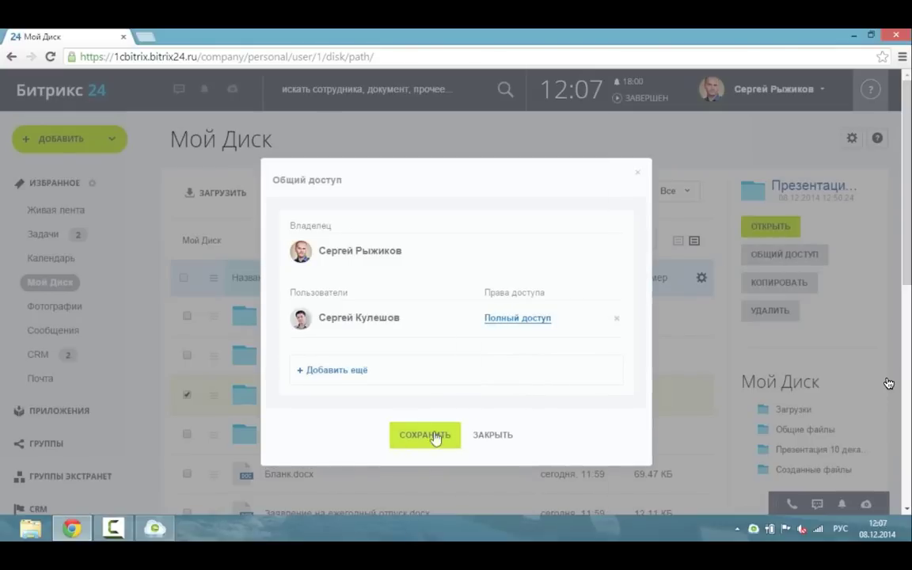
pyautogui.click(432, 436)
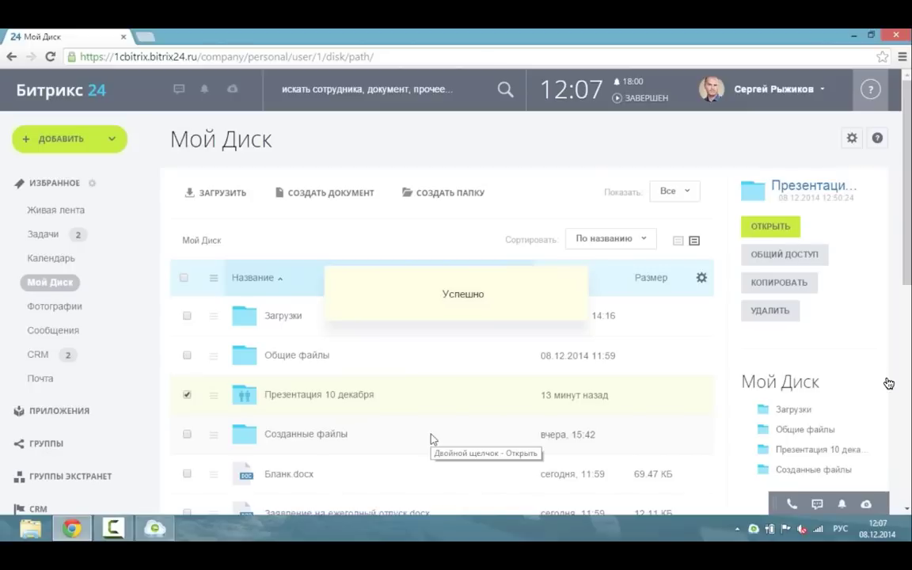
# Share the Необычная презентация «Битрикс24» 10 декабря document with the same colleague at Полный доступ.
pyautogui.click(188, 395)
pyautogui.scroll(-3, 323, 361)
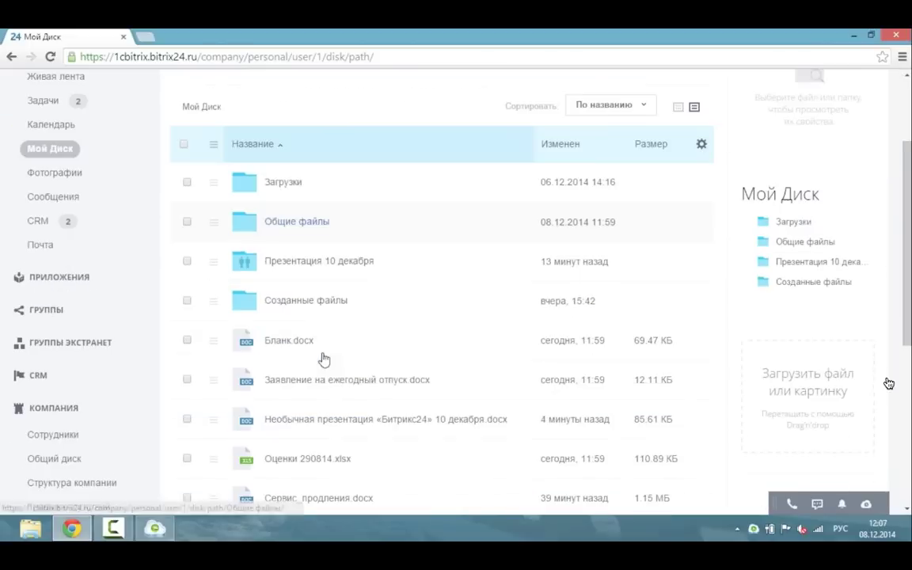
pyautogui.click(513, 419)
pyautogui.click(774, 127)
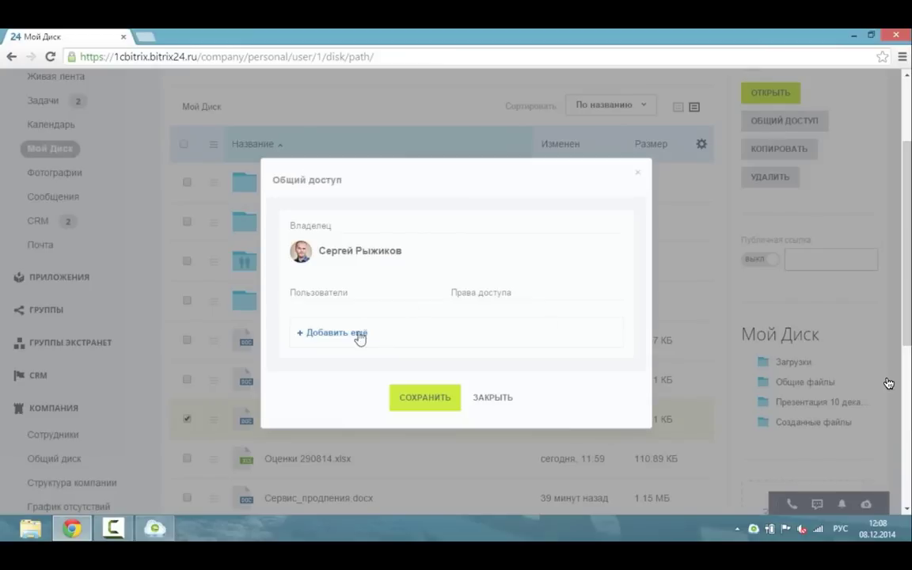
pyautogui.click(360, 336)
pyautogui.click(485, 208)
pyautogui.click(418, 346)
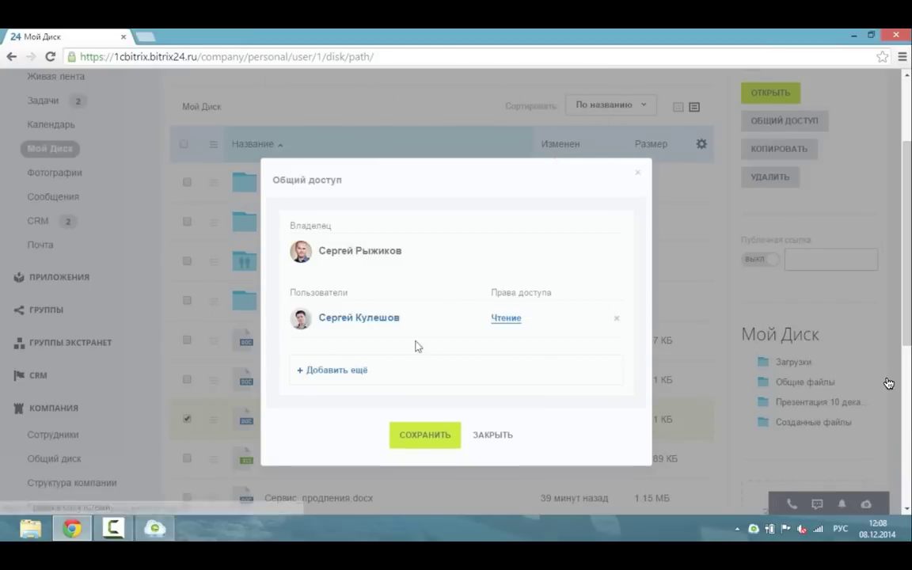
pyautogui.click(510, 317)
pyautogui.click(508, 385)
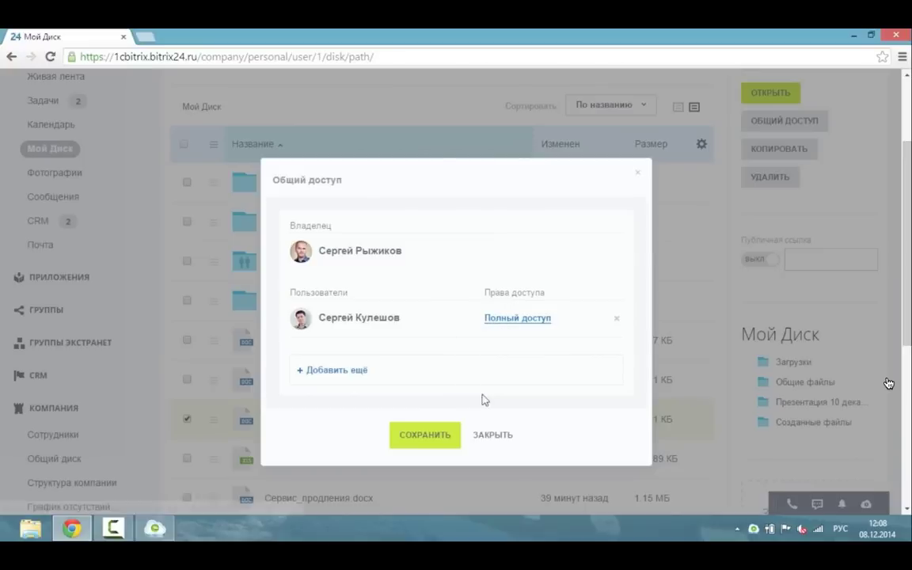
pyautogui.click(430, 439)
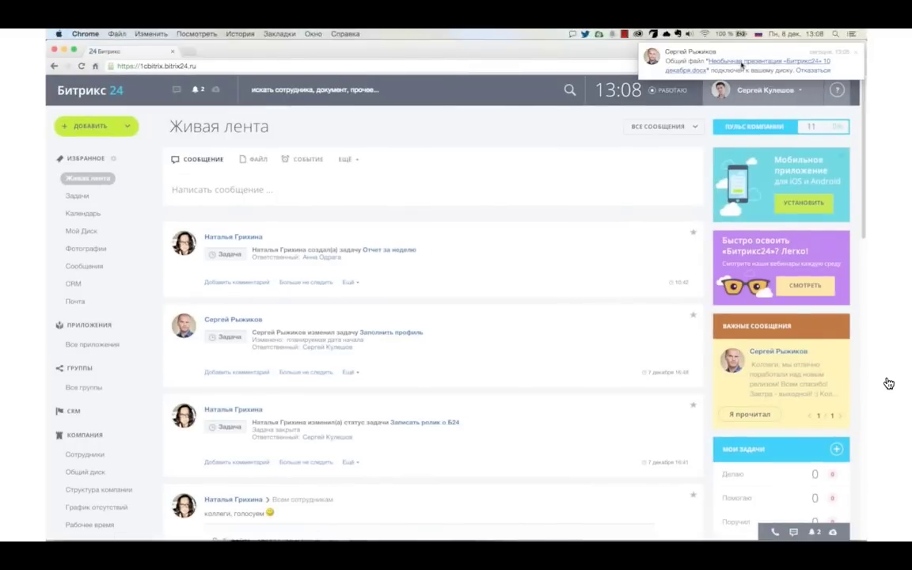
# From the share notification, open the document, enlarge its title twice and bold it, then save.
pyautogui.click(691, 61)
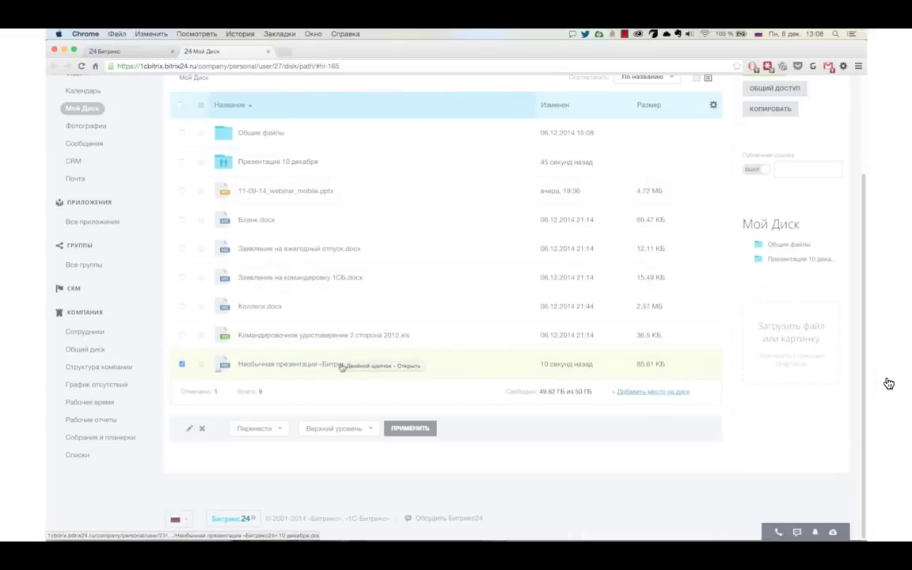
pyautogui.doubleClick(341, 365)
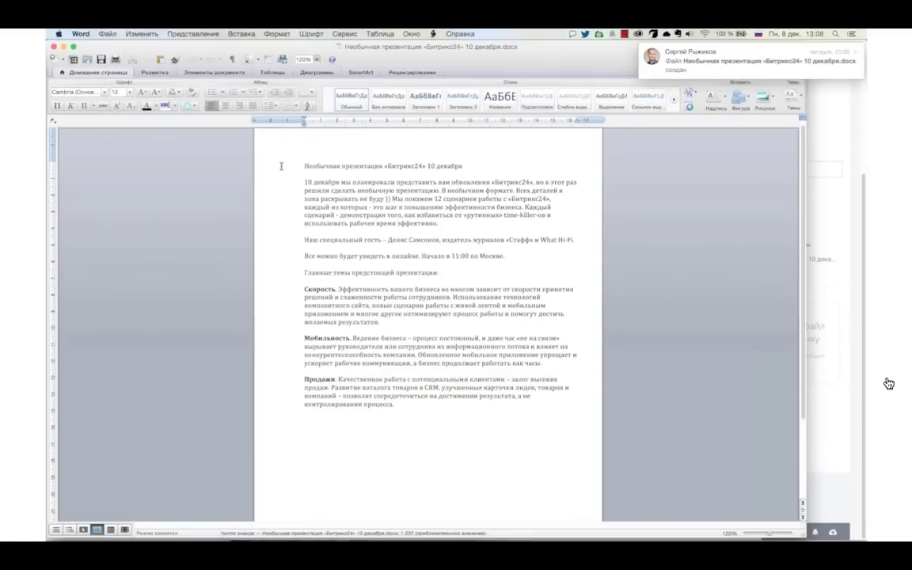
pyautogui.click(258, 165)
pyautogui.click(142, 92)
pyautogui.click(142, 93)
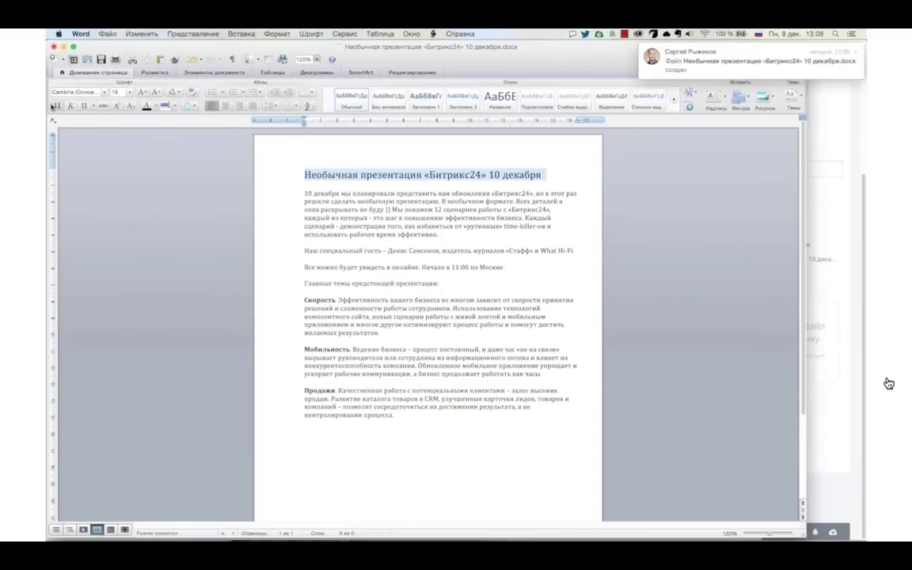
pyautogui.click(56, 105)
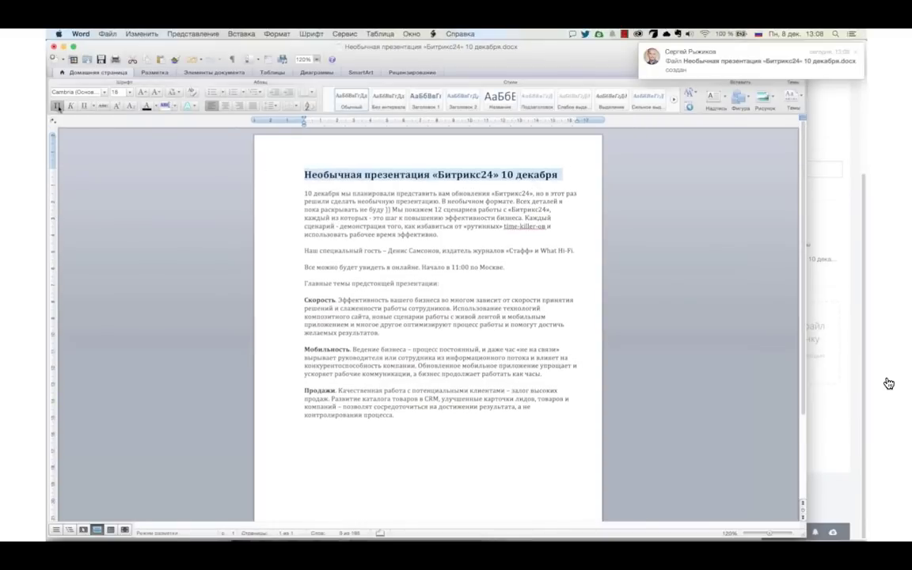
pyautogui.click(54, 46)
pyautogui.click(497, 111)
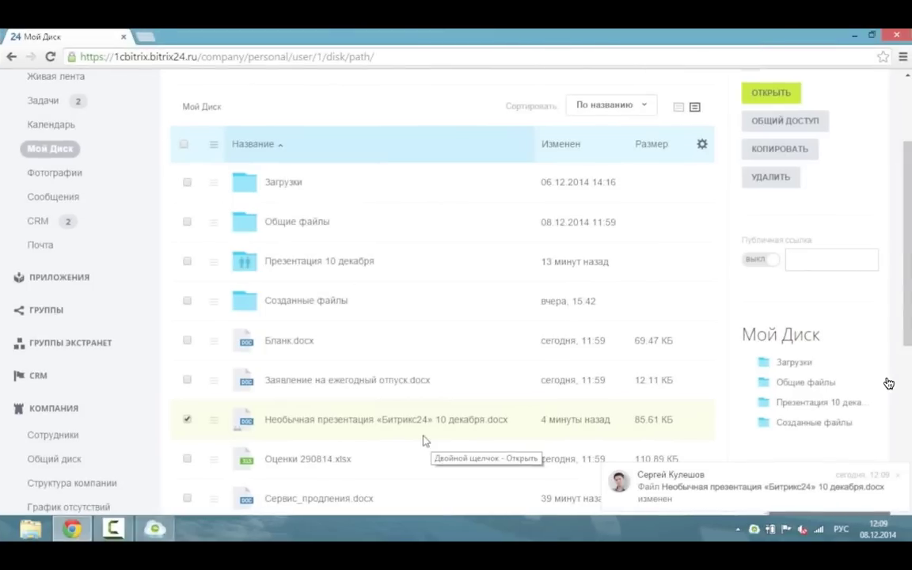
# Open Необычная презентация .docx in Word to check the colleague's bold, larger title, then close Word.
pyautogui.doubleClick(394, 423)
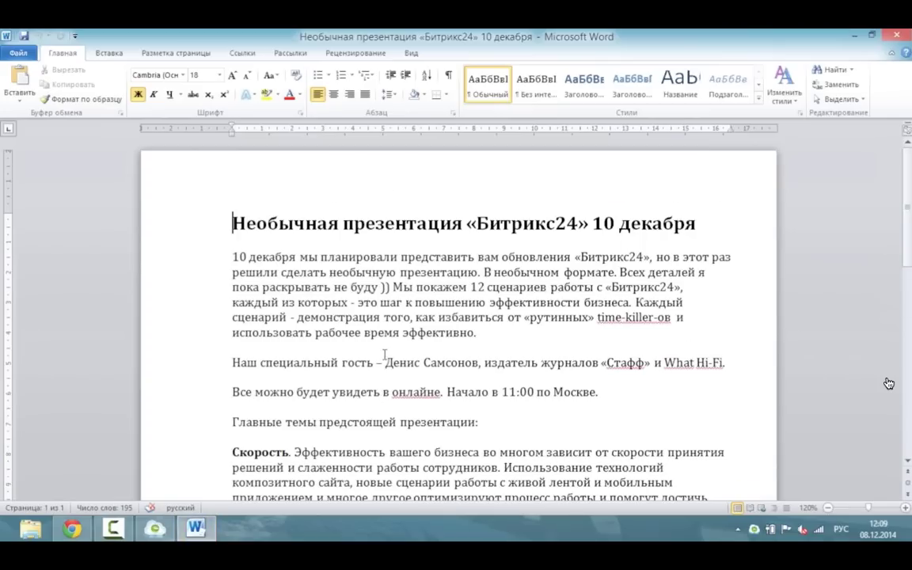
pyautogui.hotkey('alt', 'F4')
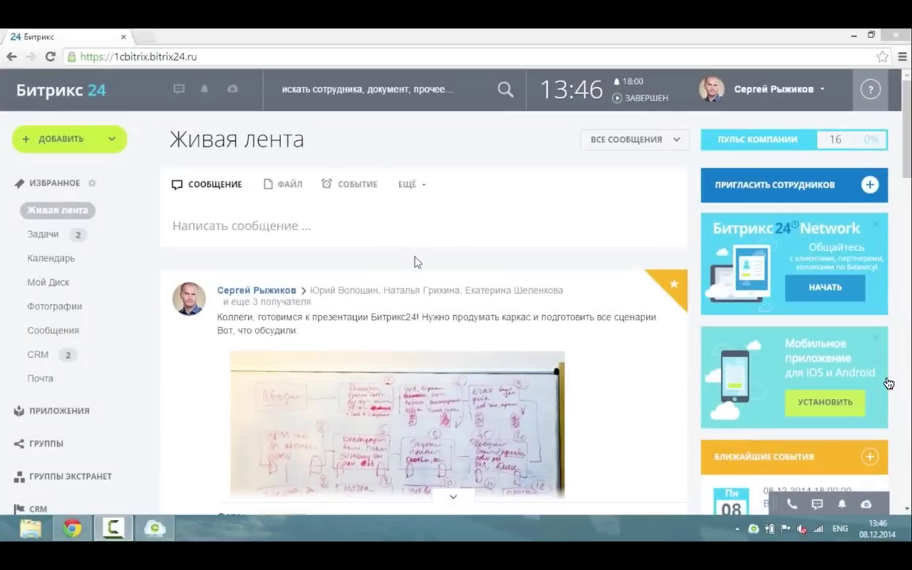
# Attach a new text document, created with a desktop program, to a Живая лента post.
pyautogui.click(287, 184)
pyautogui.click(590, 324)
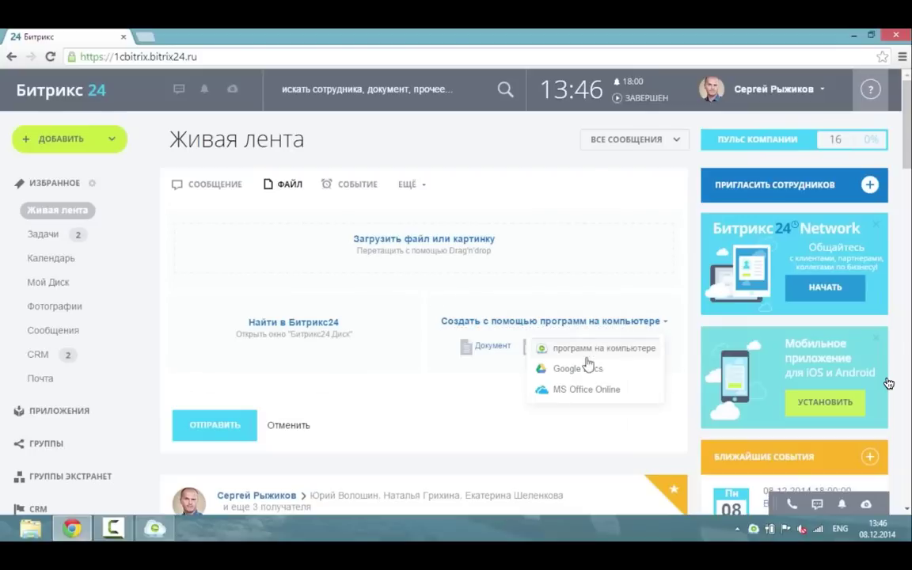
pyautogui.click(534, 346)
pyautogui.click(492, 346)
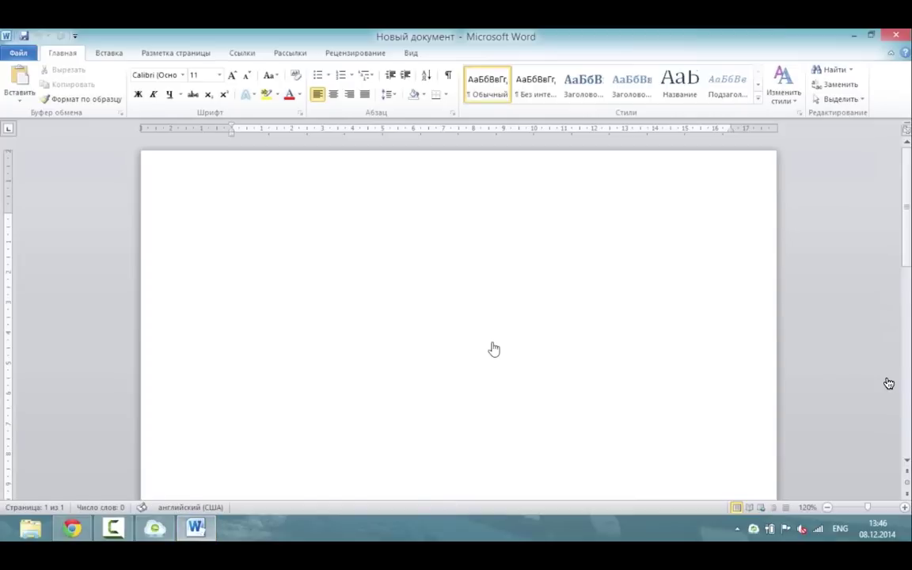
# Write the heading 'Необычная презентация Битрикс24!' in Russian and save the document on closing.
pyautogui.hotkey('alt', 'shift')
pyautogui.write('Н')
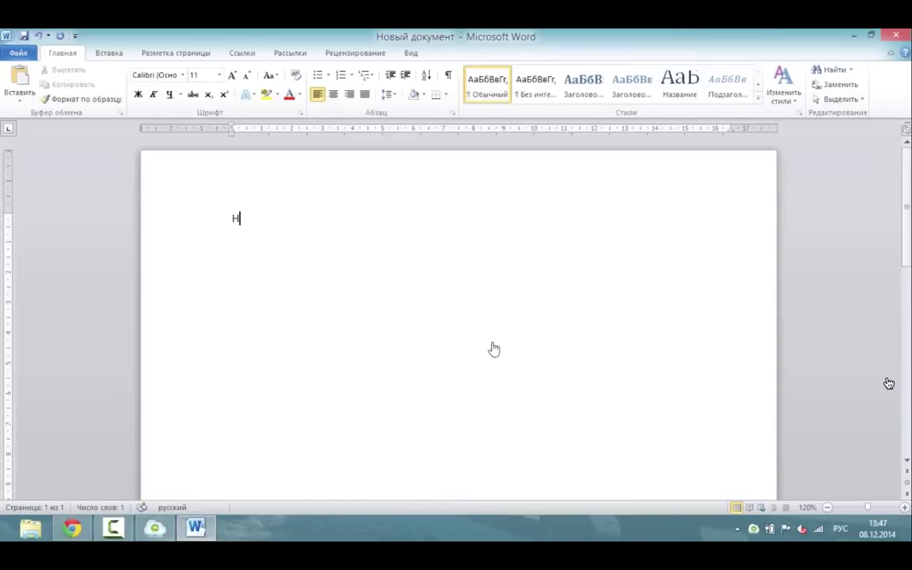
pyautogui.write('еобычная презентация Битрикс24')
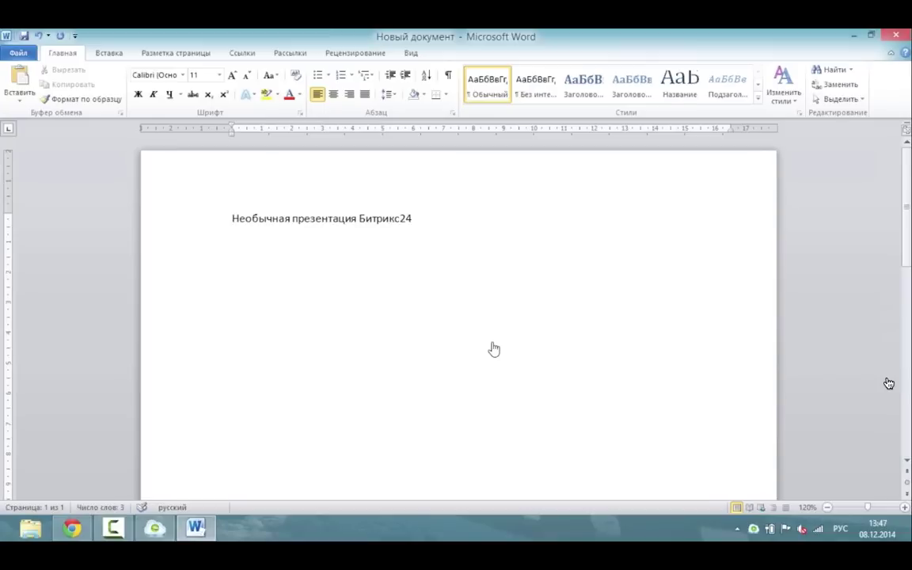
pyautogui.write('!')
pyautogui.press('Return')
pyautogui.click(896, 37)
pyautogui.click(391, 291)
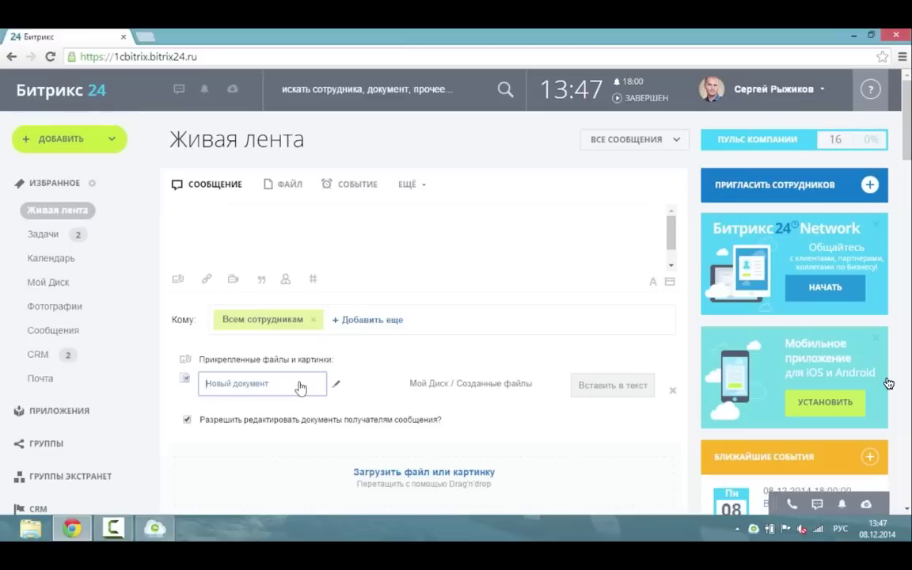
# Rename the attachment 'Новость о презентации' and address the post to one colleague instead of all employees.
pyautogui.tripleClick(279, 383)
pyautogui.write('Нов')
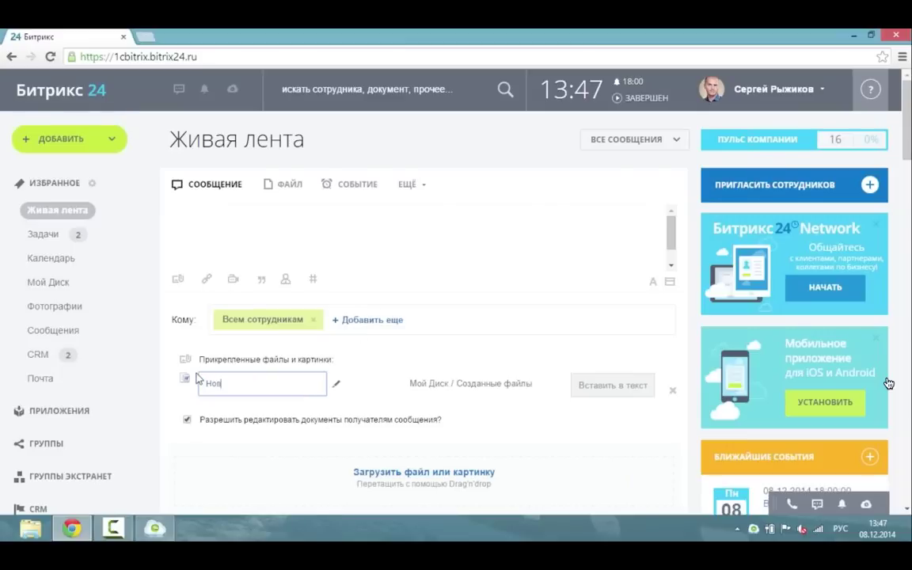
pyautogui.write('ость о презентации')
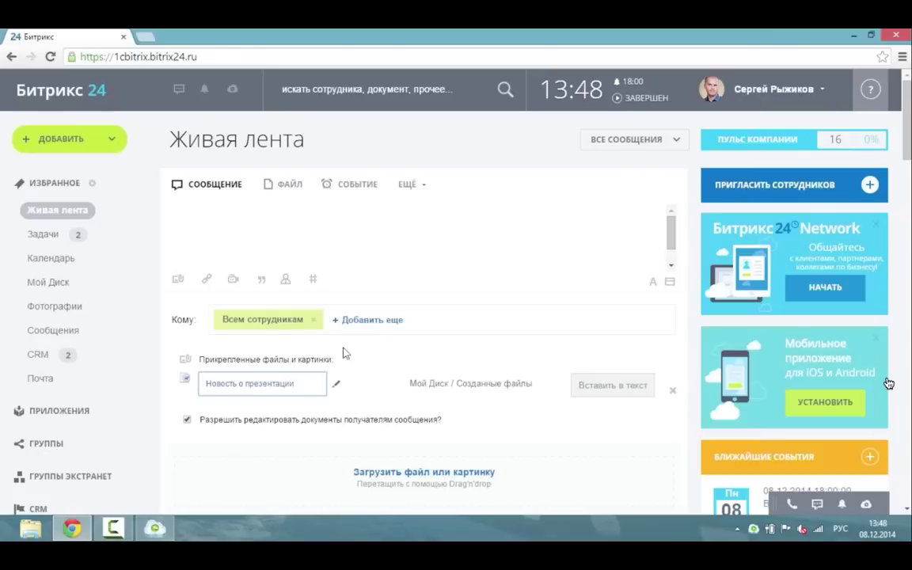
pyautogui.click(313, 322)
pyautogui.click(311, 322)
pyautogui.write('Кулеш')
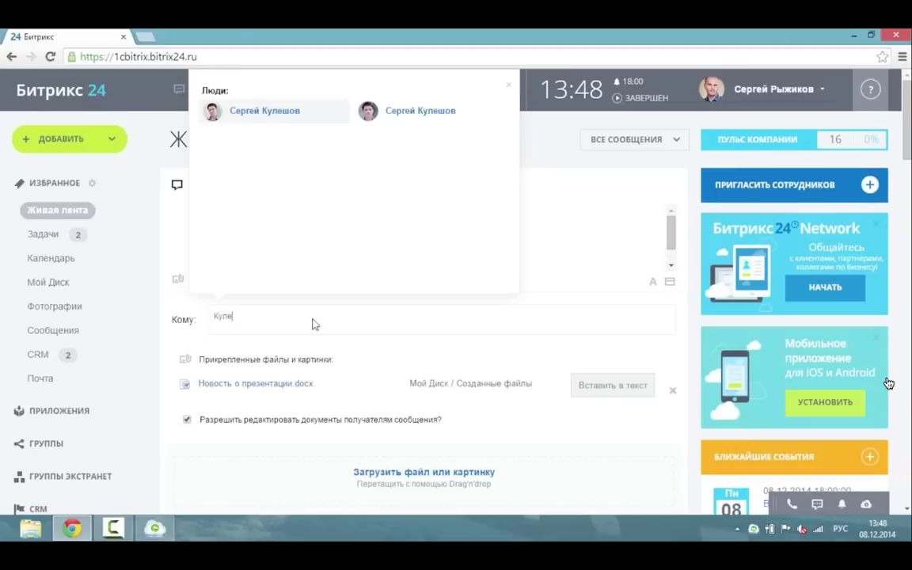
pyautogui.click(252, 112)
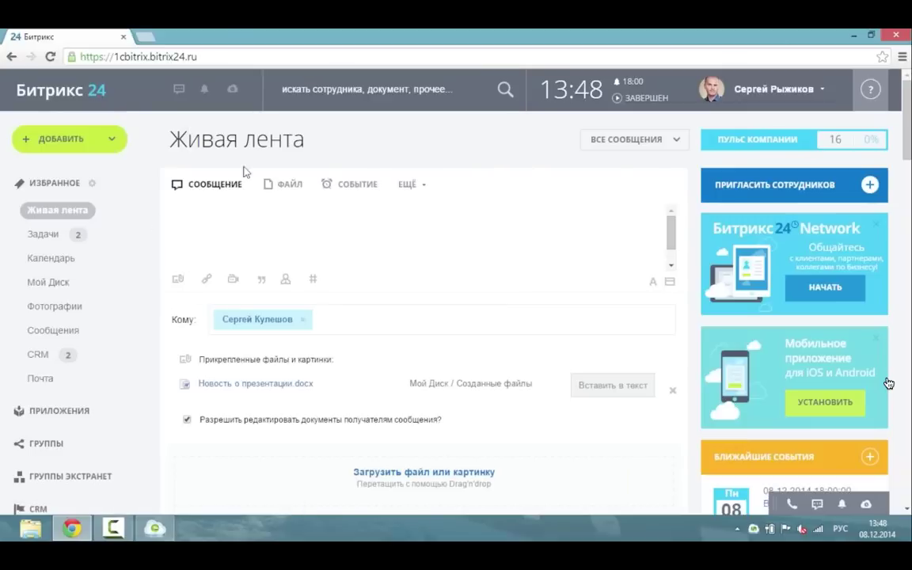
# Write the message 'Давай новость напишем для сайта!' and publish the post.
pyautogui.write('Давай новость нап')
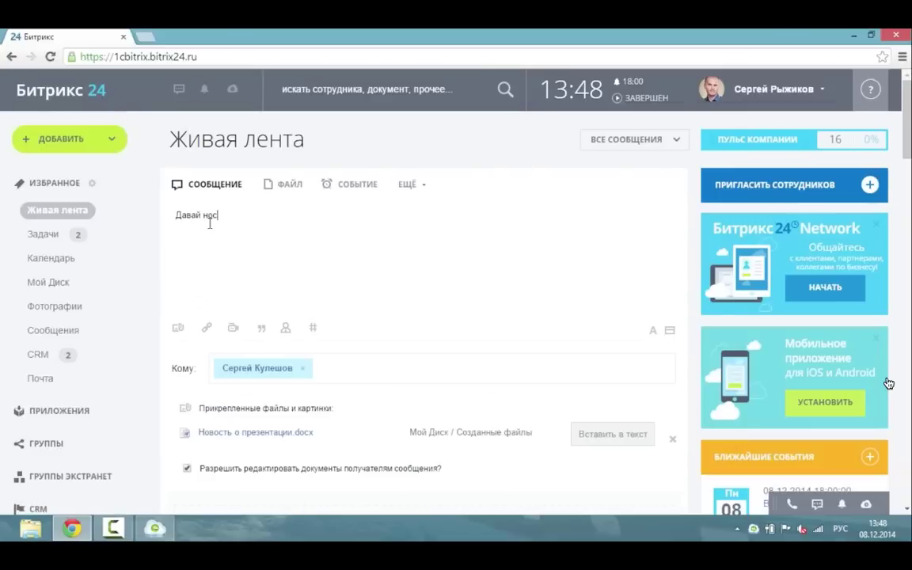
pyautogui.write('ишем для сайта!')
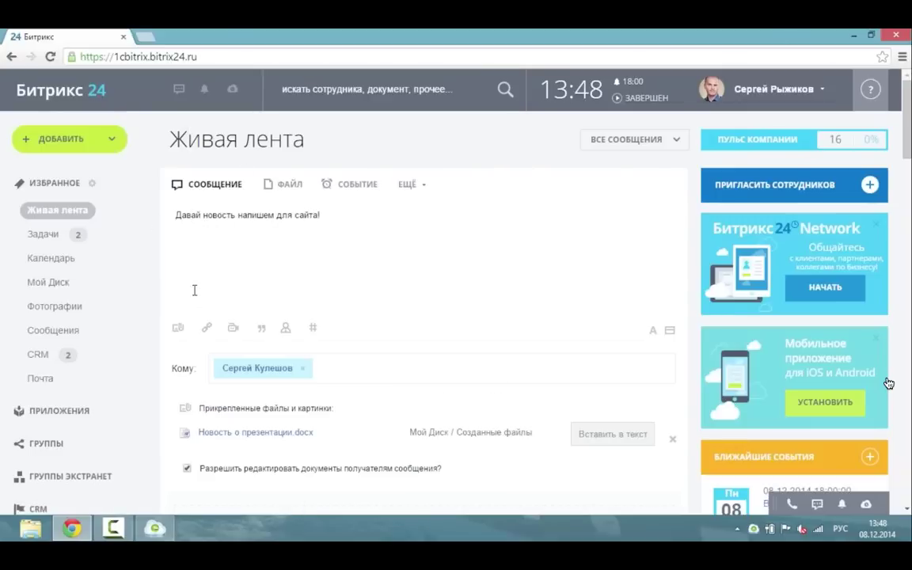
pyautogui.scroll(-1, 241, 398)
pyautogui.scroll(-3, 241, 398)
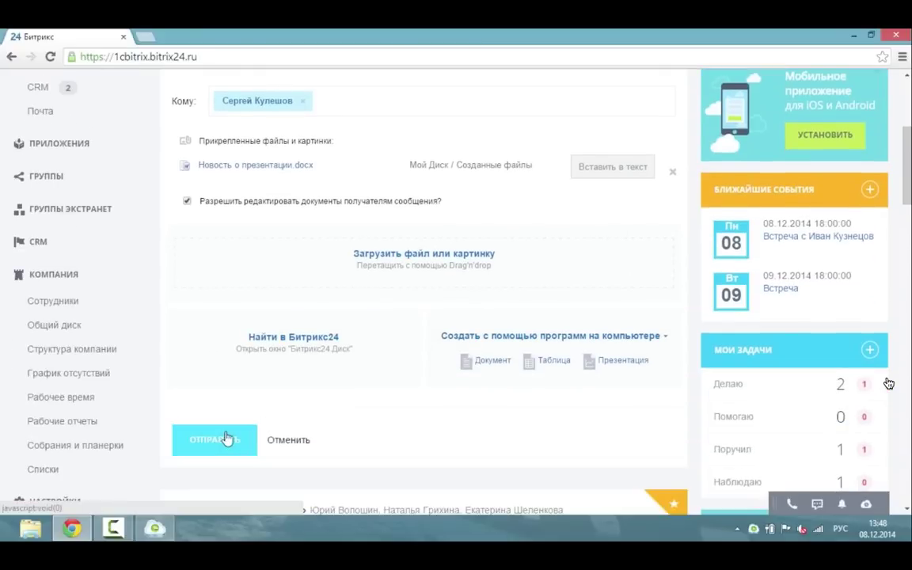
pyautogui.click(222, 436)
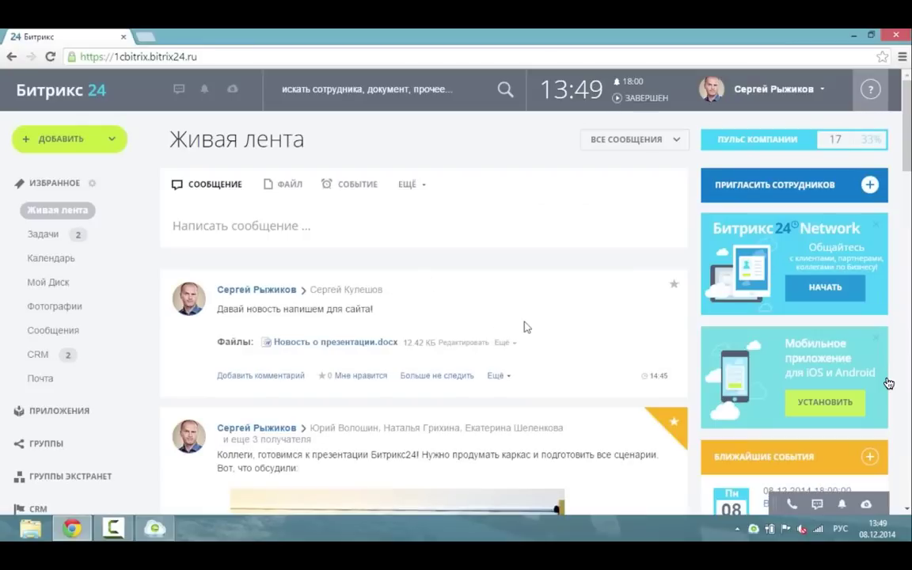
# Set document handling to В облаке in the file's document editing settings.
pyautogui.click(500, 342)
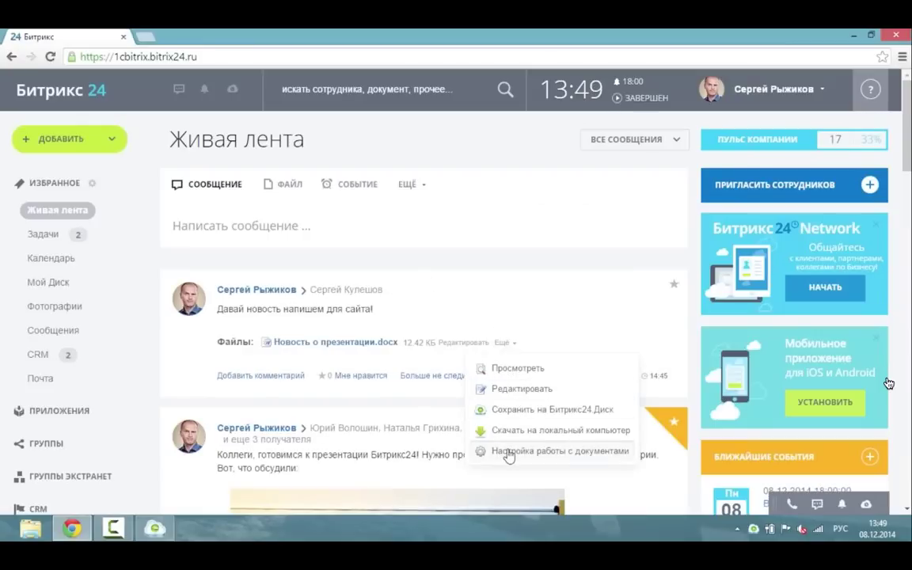
pyautogui.click(509, 453)
pyautogui.click(494, 218)
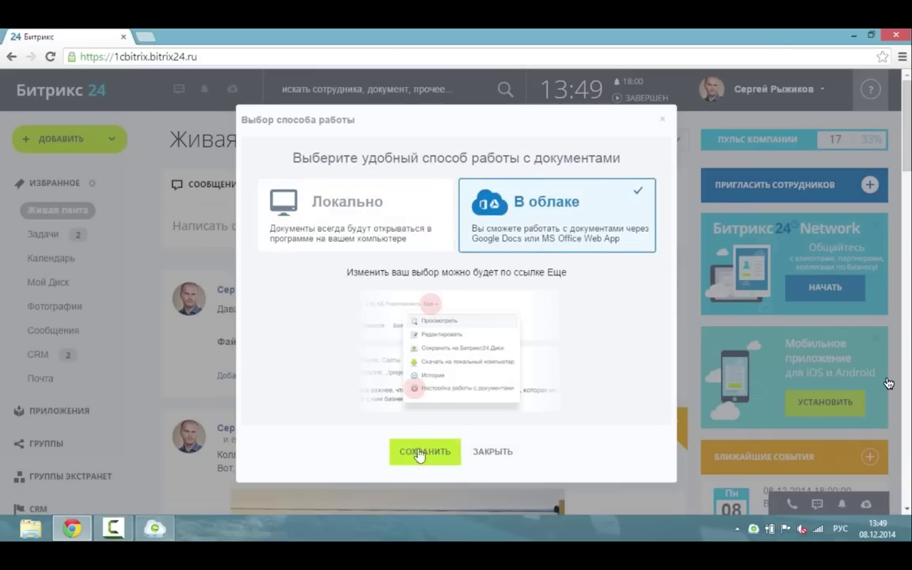
pyautogui.click(418, 452)
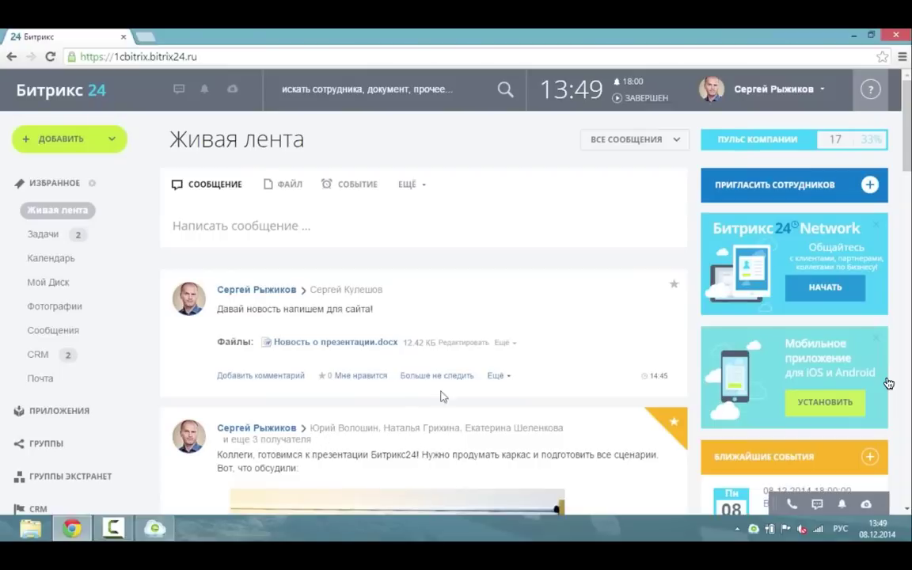
# Edit Новость о презентации.docx in Google Docs and save it back as a new version.
pyautogui.click(472, 344)
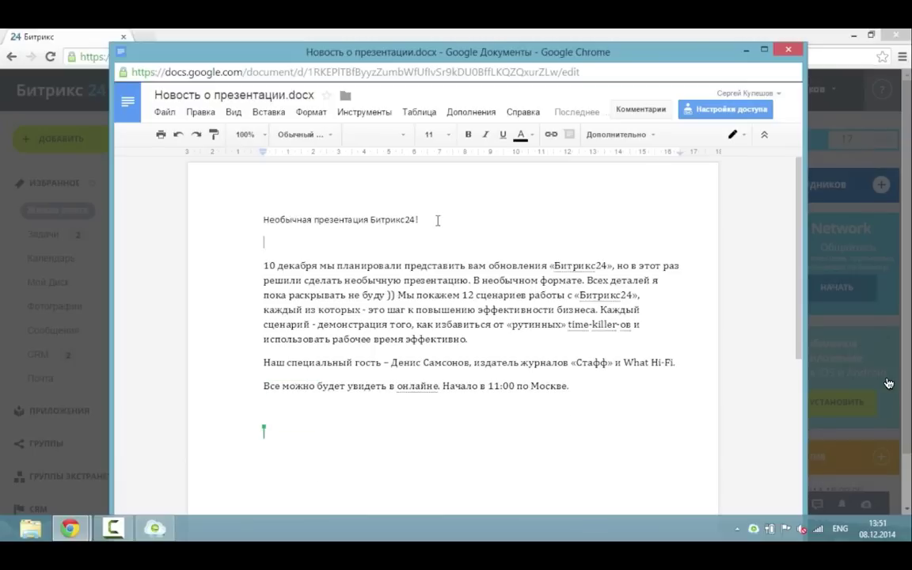
pyautogui.click(788, 49)
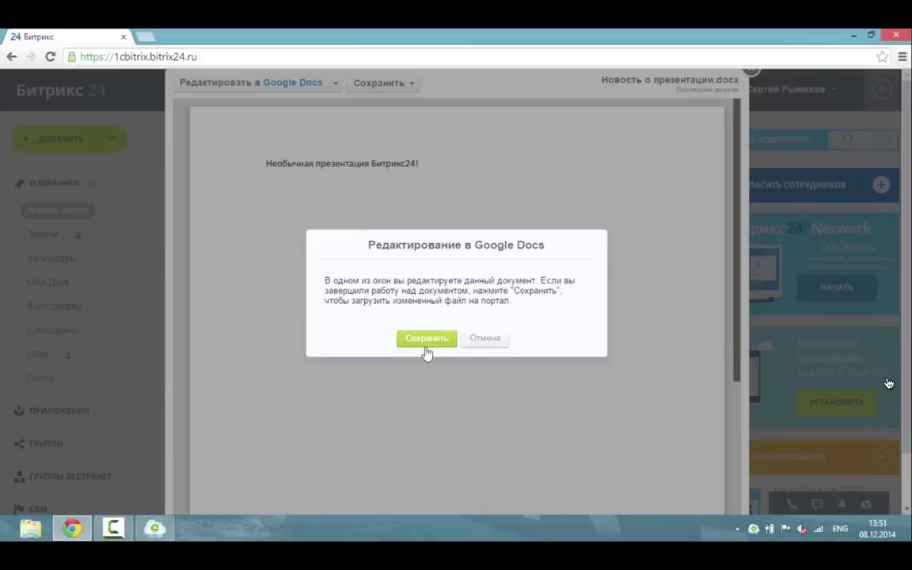
pyautogui.click(426, 339)
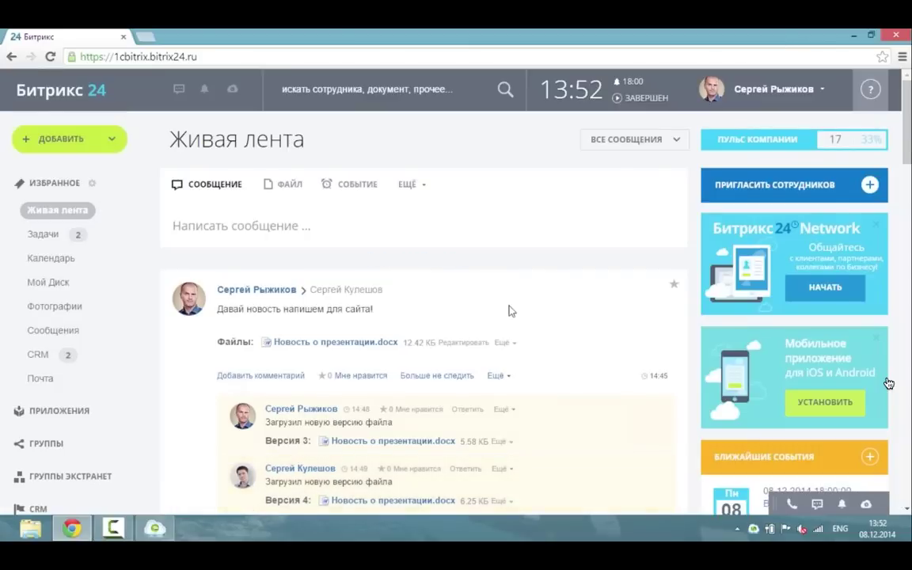
pyautogui.scroll(-1, 509, 310)
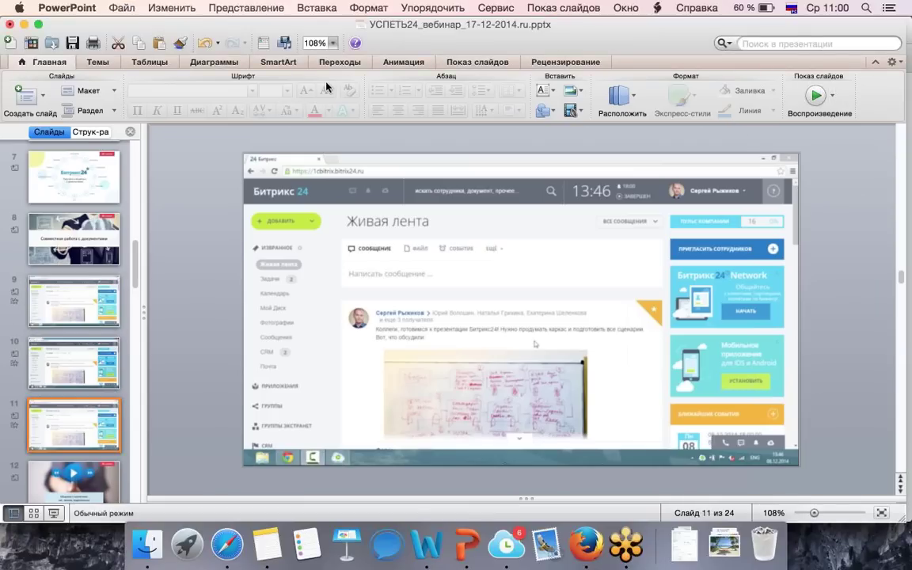
pyautogui.moveTo(426, 204)
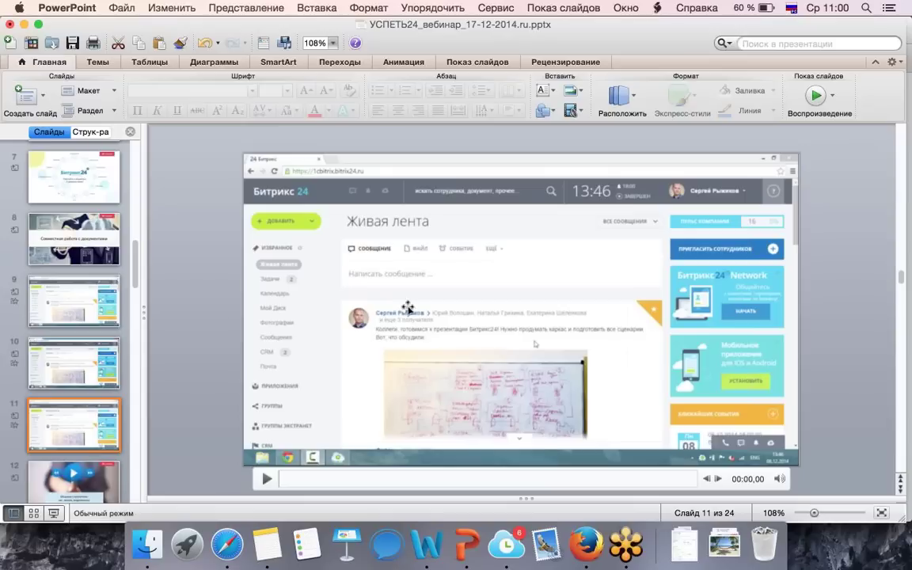
pyautogui.click(513, 553)
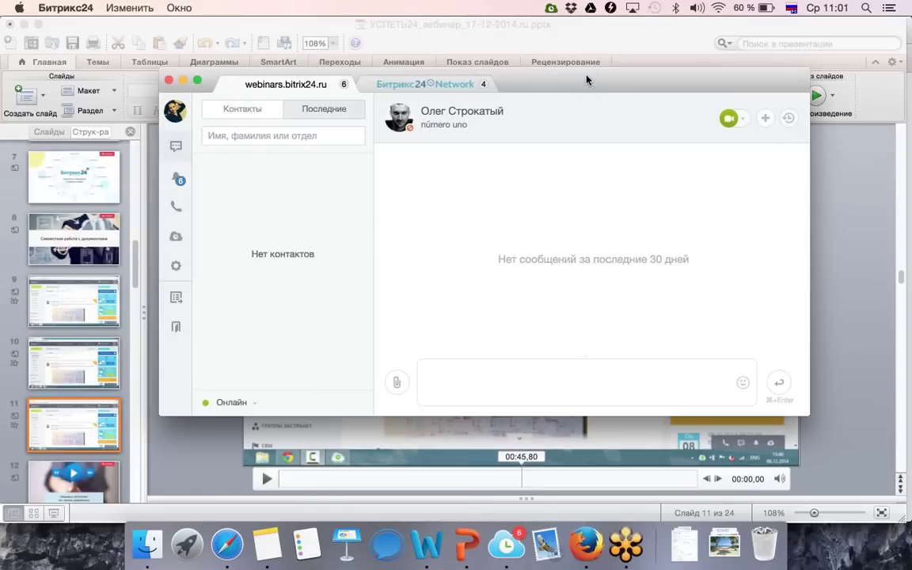
pyautogui.moveTo(567, 90); pyautogui.dragTo(563, 80)
pyautogui.click(171, 230)
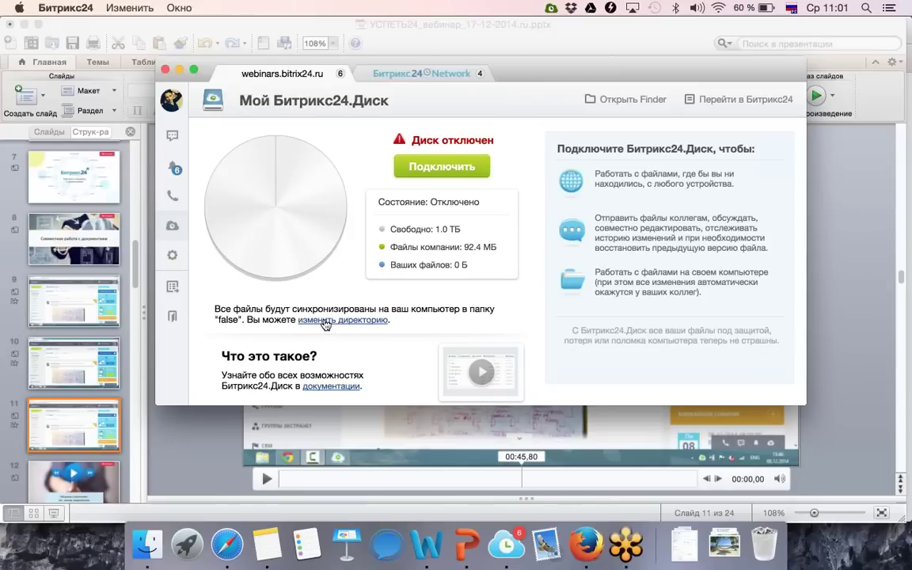
pyautogui.click(180, 70)
pyautogui.scroll(-4, 91, 245)
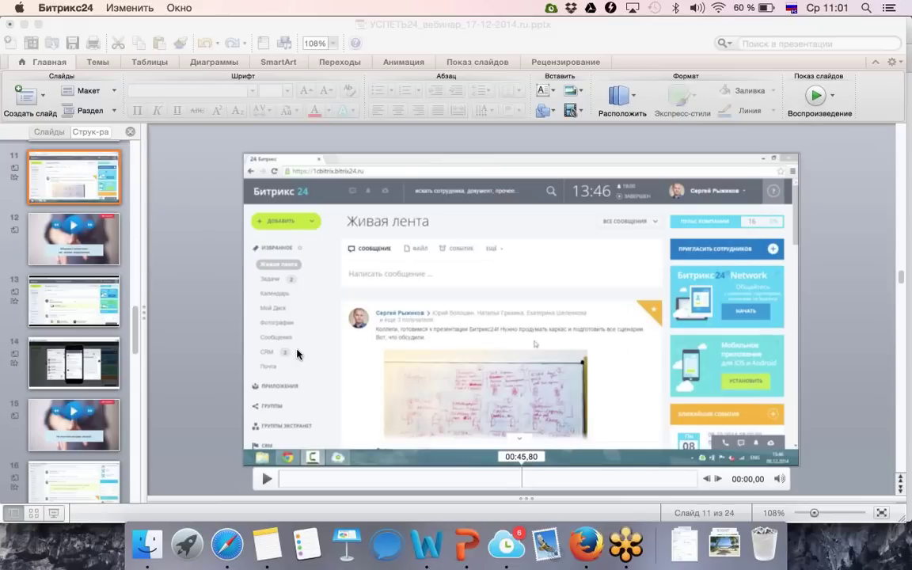
pyautogui.click(587, 545)
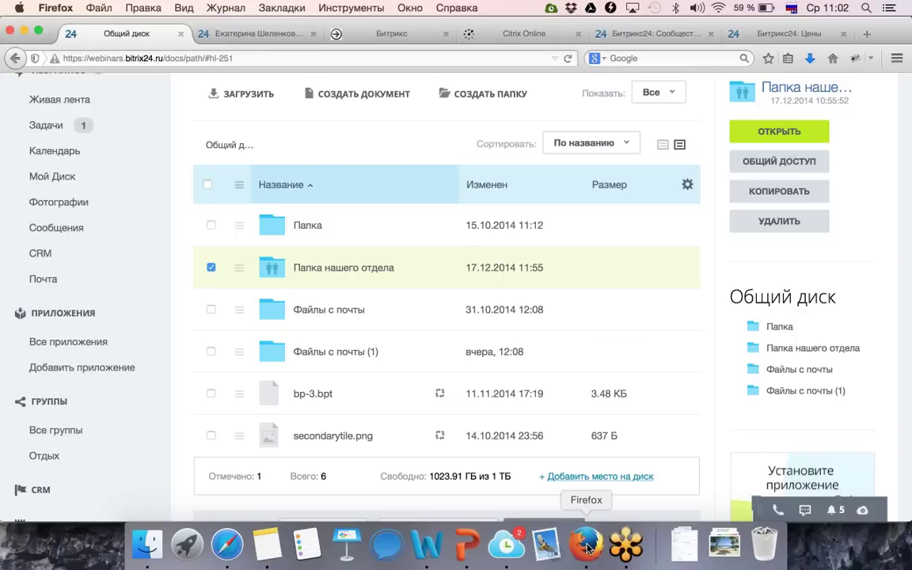
pyautogui.click(463, 542)
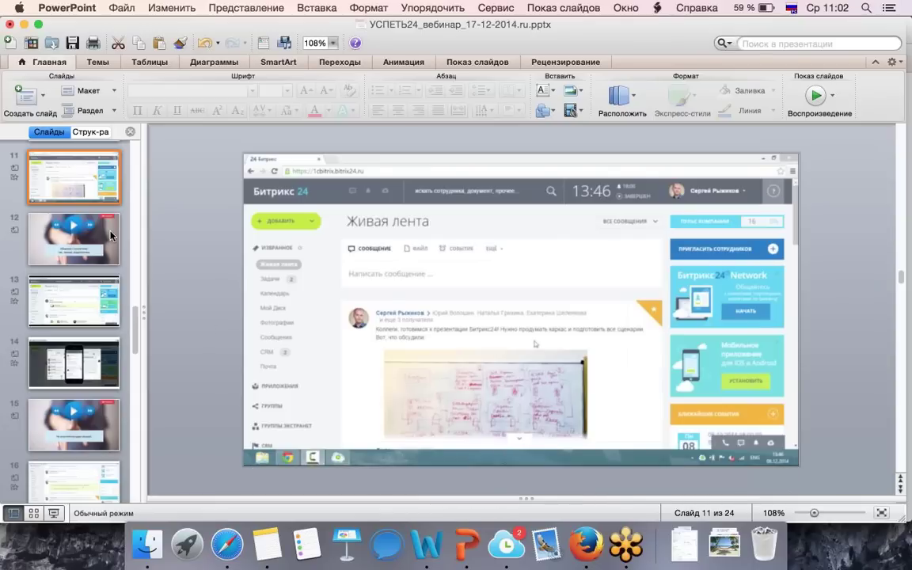
# Go to slide 12 about chat and calls, then return to the Bitrix24 shared drive in Firefox.
pyautogui.click(111, 235)
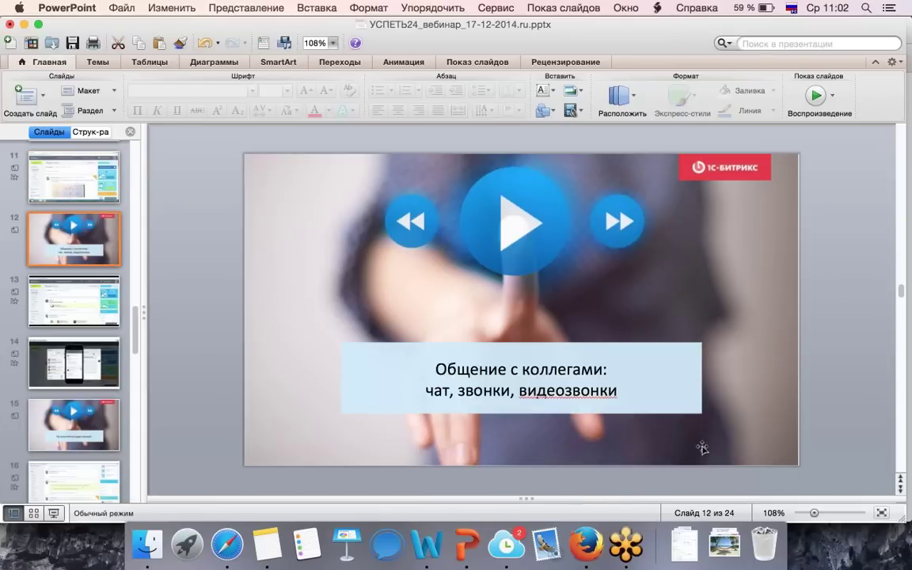
pyautogui.click(585, 541)
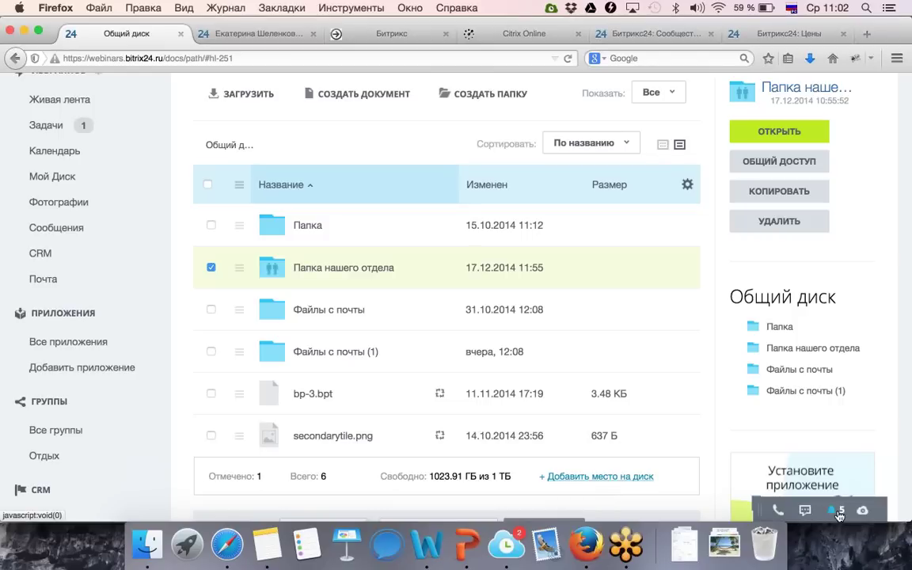
# Send the greeting 'Привет! :)' in the business chat.
pyautogui.click(805, 510)
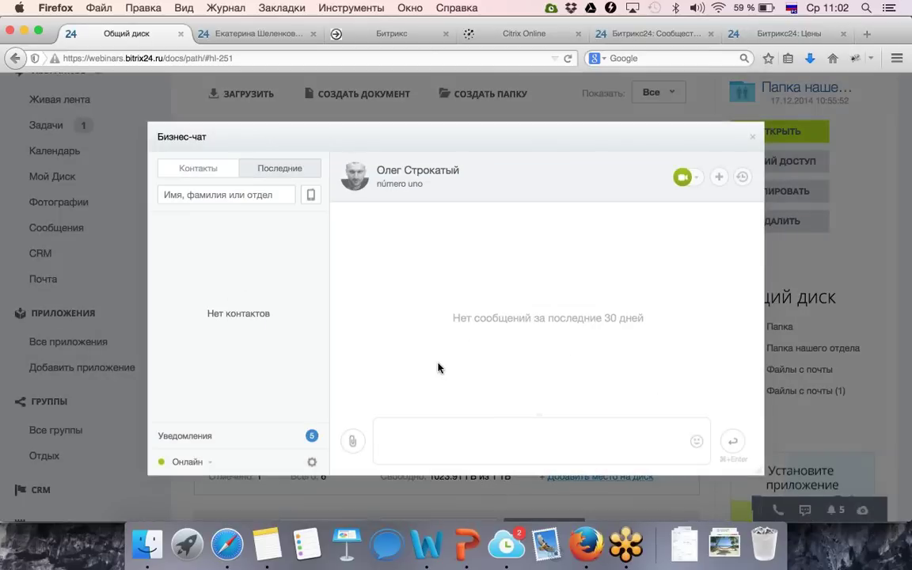
pyautogui.write('Привет! :)')
pyautogui.click(732, 442)
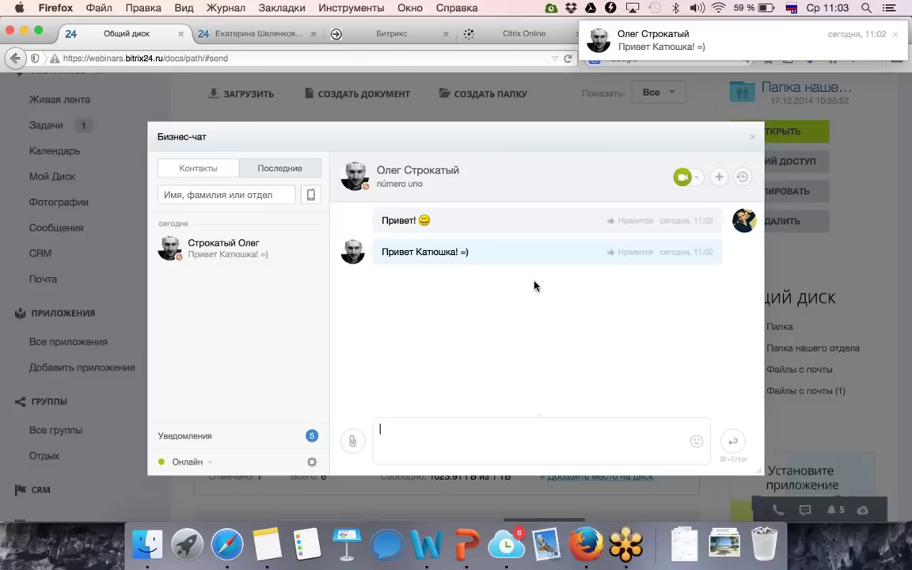
# Set the chat status to Не беспокоить, then reopen the business chat to read the new message.
pyautogui.click(202, 464)
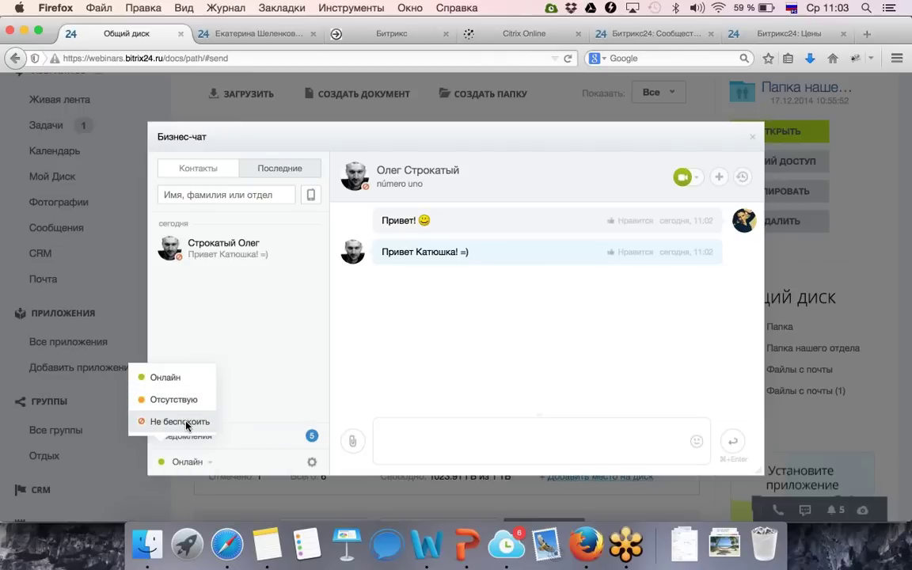
pyautogui.click(187, 426)
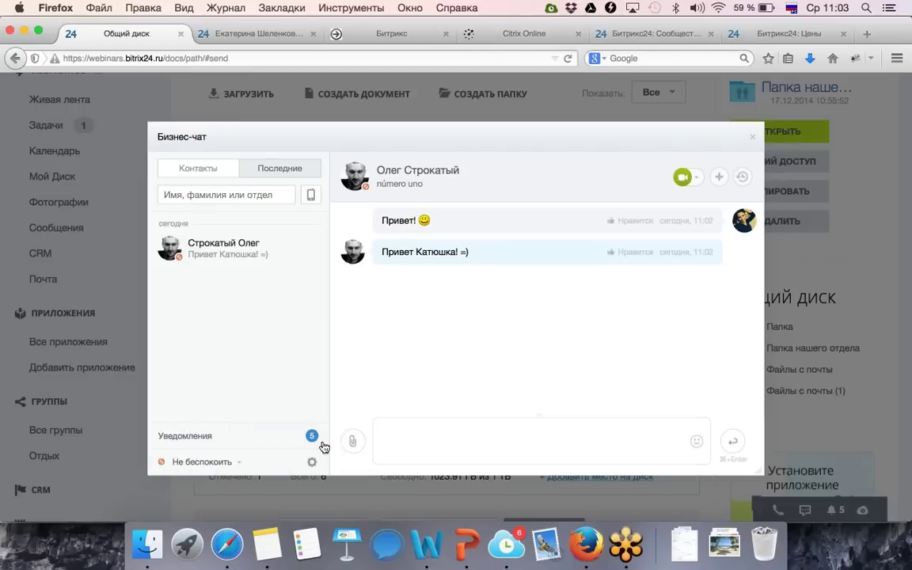
pyautogui.click(416, 444)
pyautogui.click(753, 141)
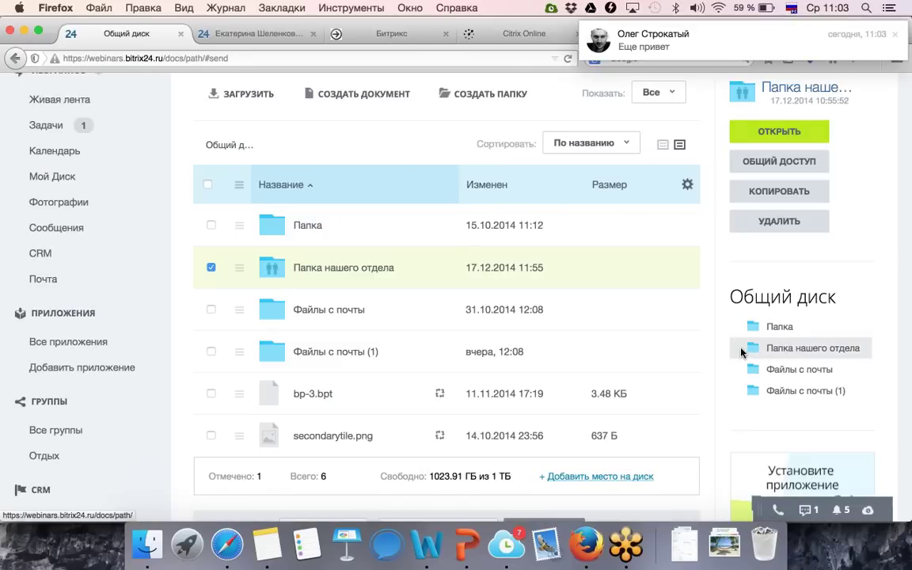
pyautogui.click(806, 511)
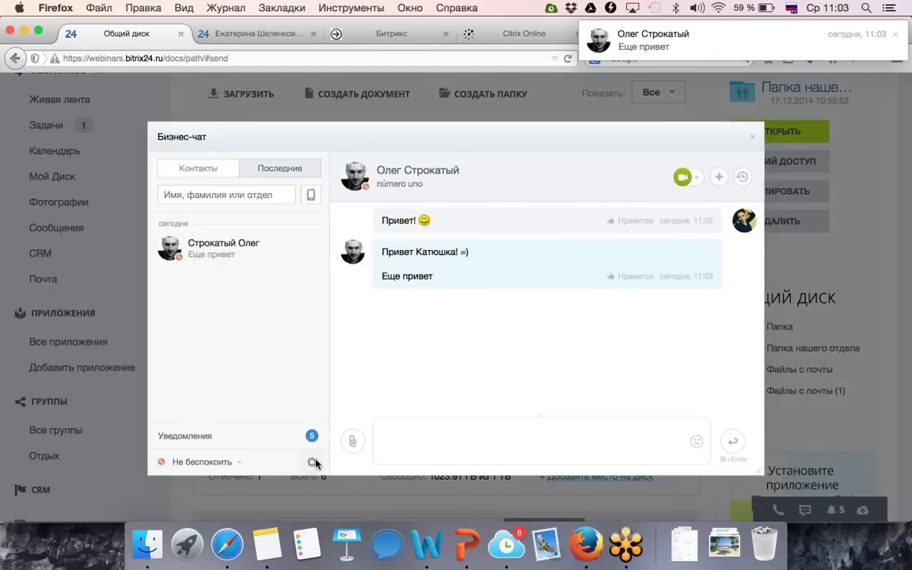
pyautogui.click(313, 462)
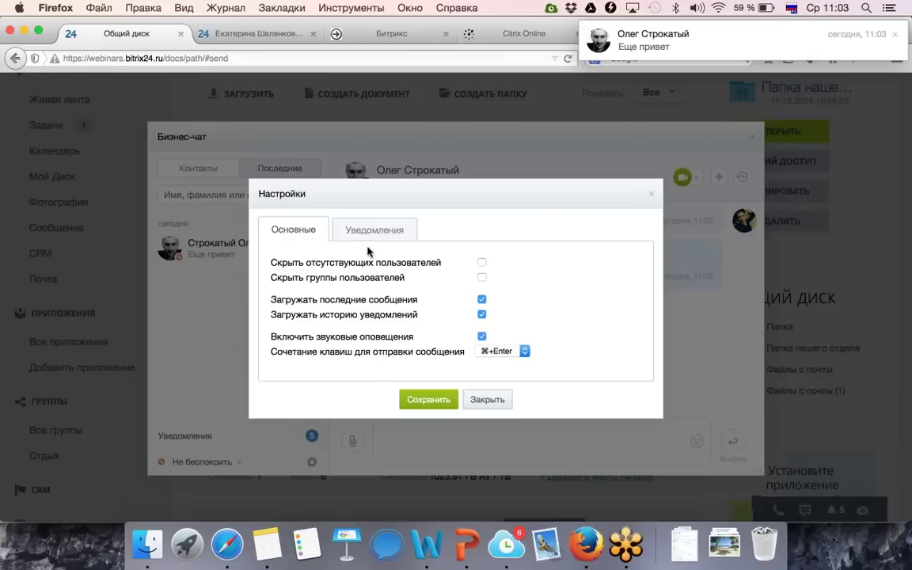
# Disable Включить звуковые оповещения in chat settings and open the new message in the desktop messenger.
pyautogui.click(481, 337)
pyautogui.click(422, 402)
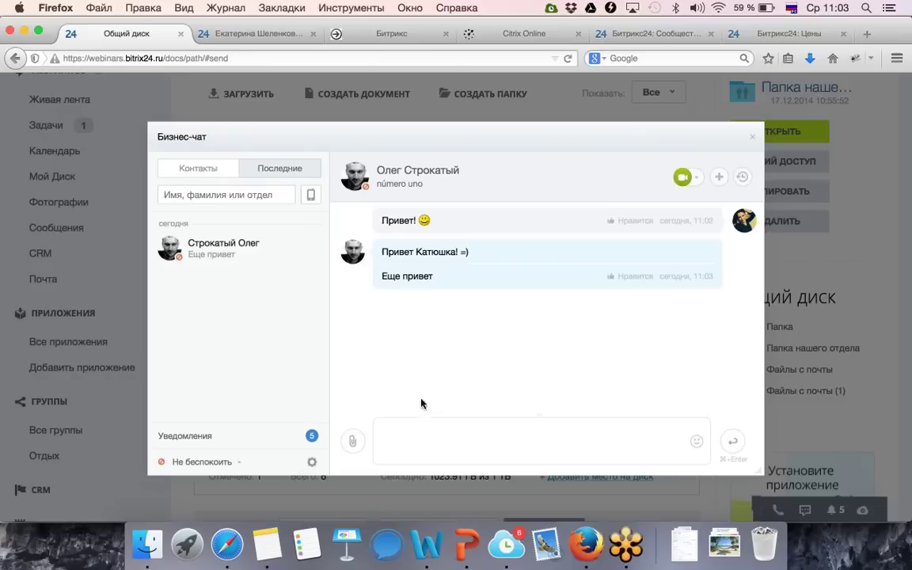
pyautogui.click(753, 140)
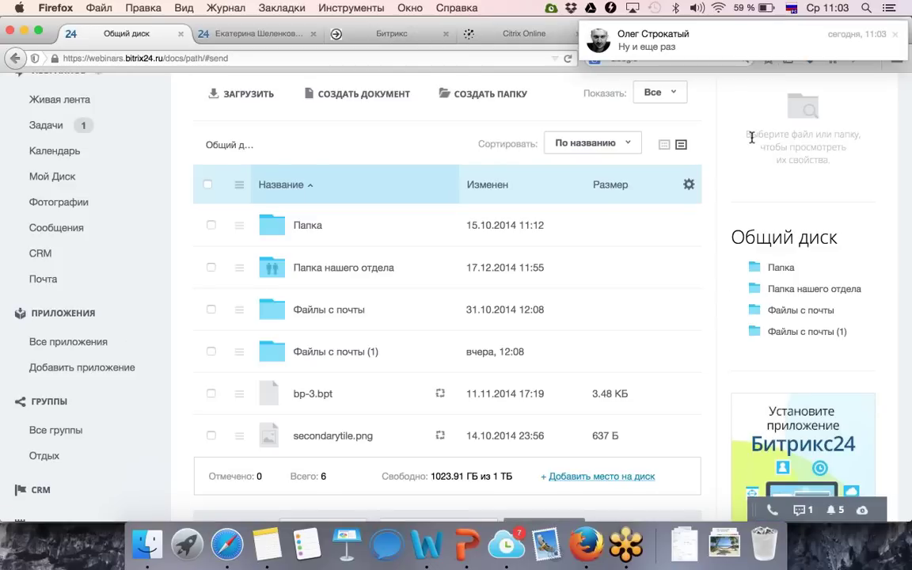
pyautogui.click(729, 53)
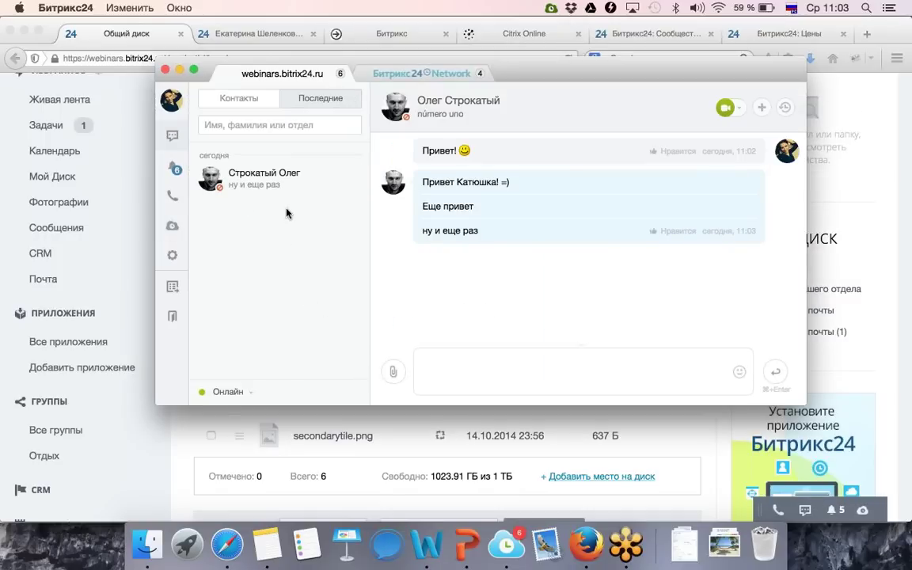
# Uncheck Включить звуковые оповещения in the desktop messenger settings, save, and minimize the messenger.
pyautogui.click(180, 70)
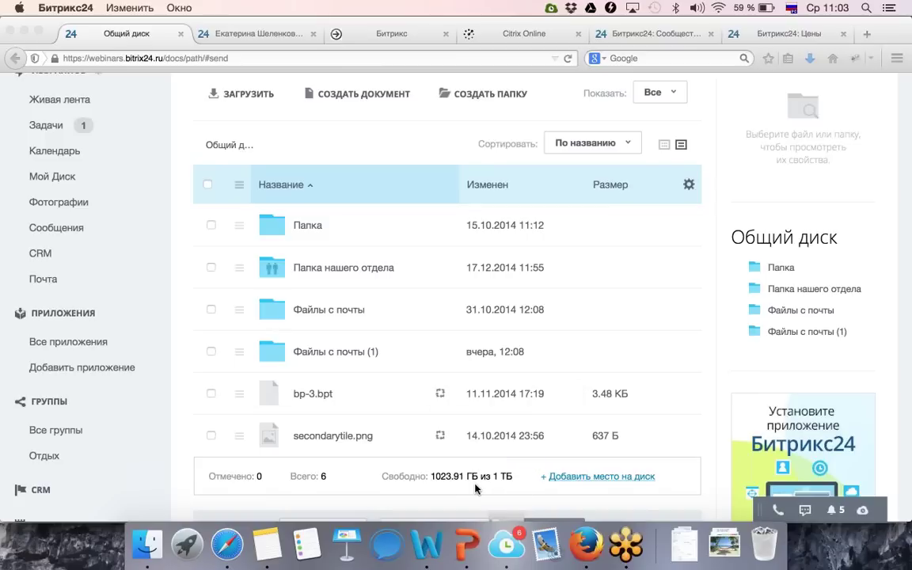
pyautogui.click(506, 544)
pyautogui.click(246, 391)
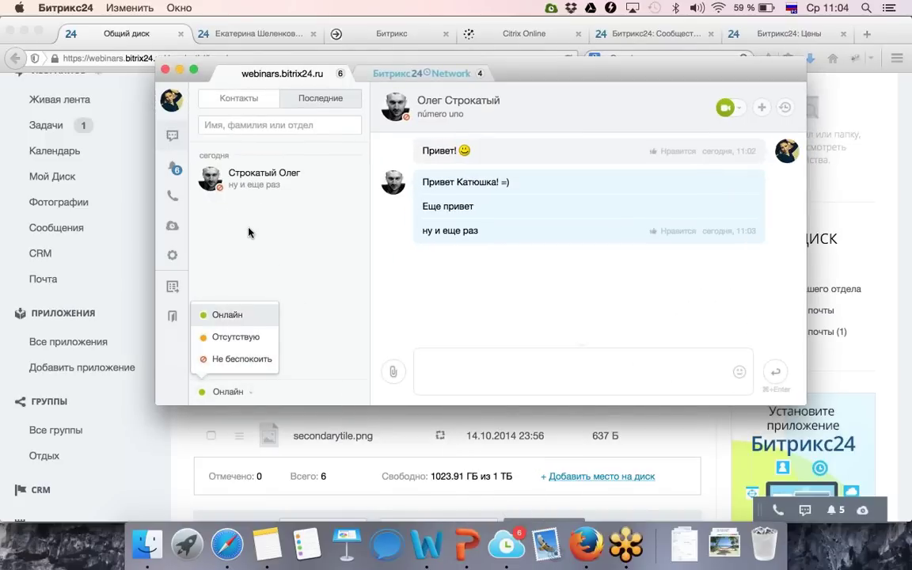
pyautogui.click(172, 255)
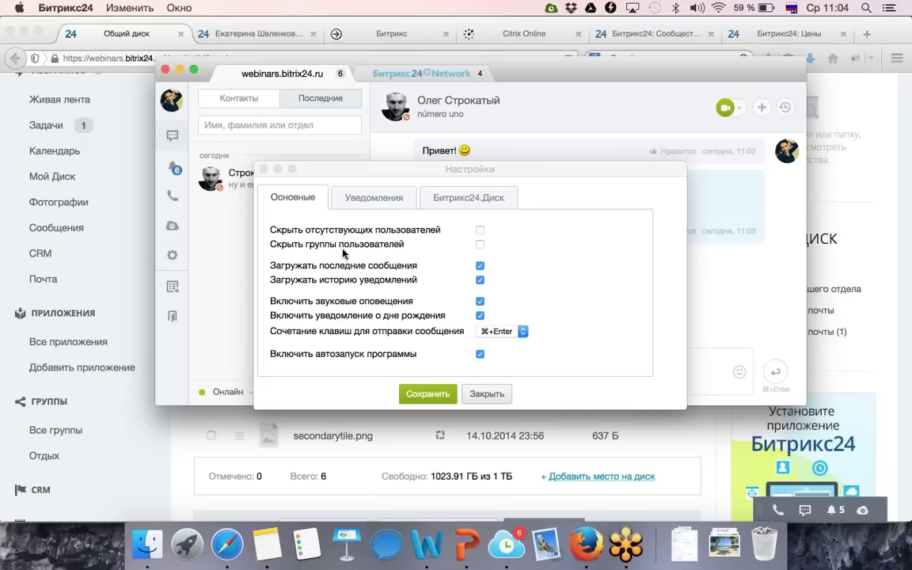
pyautogui.click(479, 302)
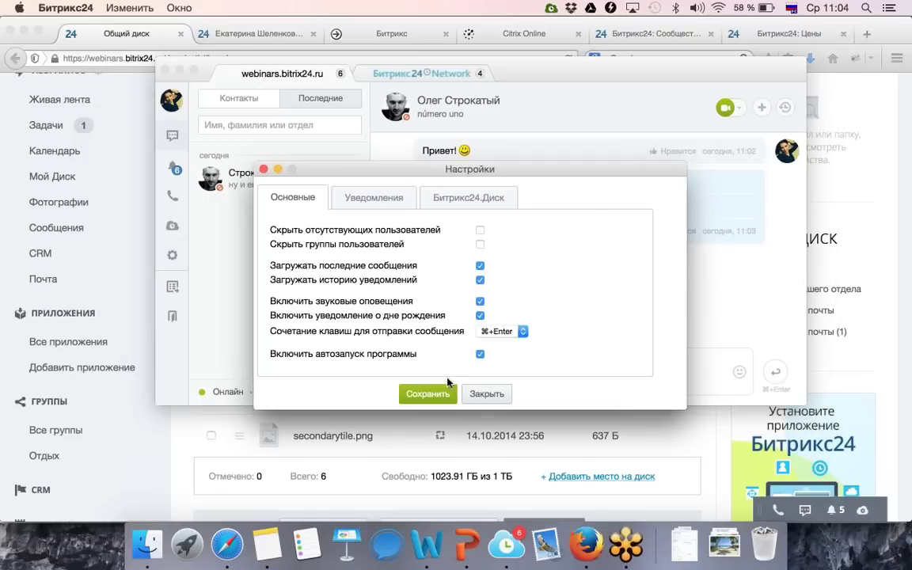
pyautogui.click(440, 394)
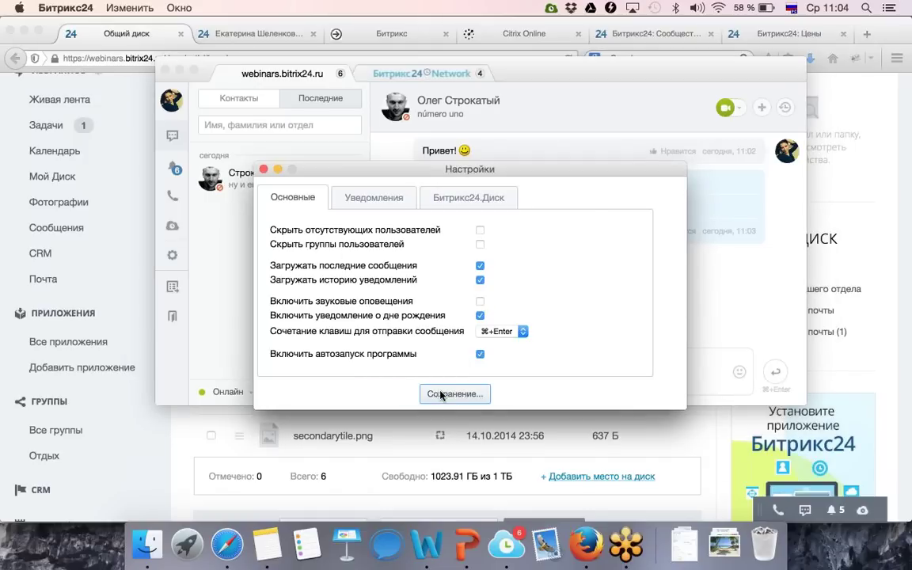
pyautogui.click(180, 69)
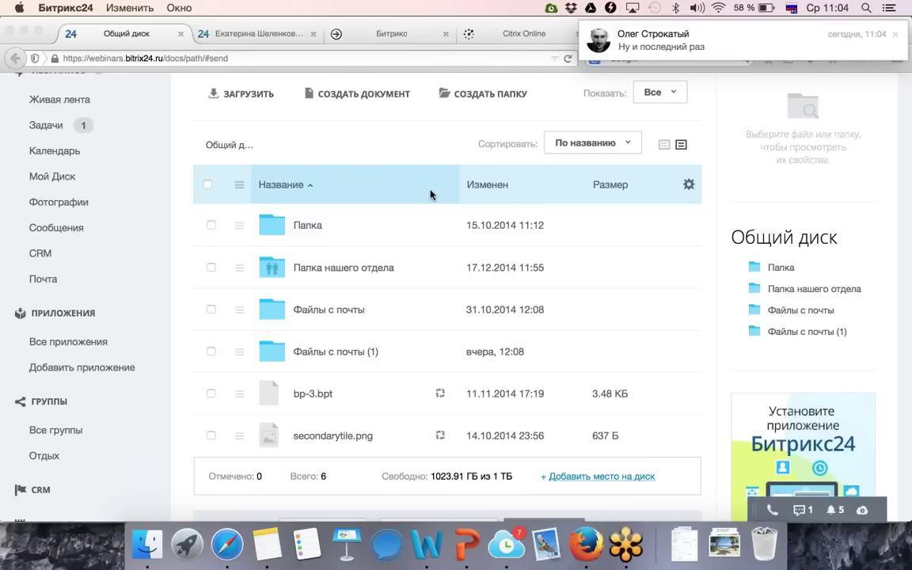
# Read through the business chat conversation, then close it and return to the PowerPoint deck.
pyautogui.click(796, 515)
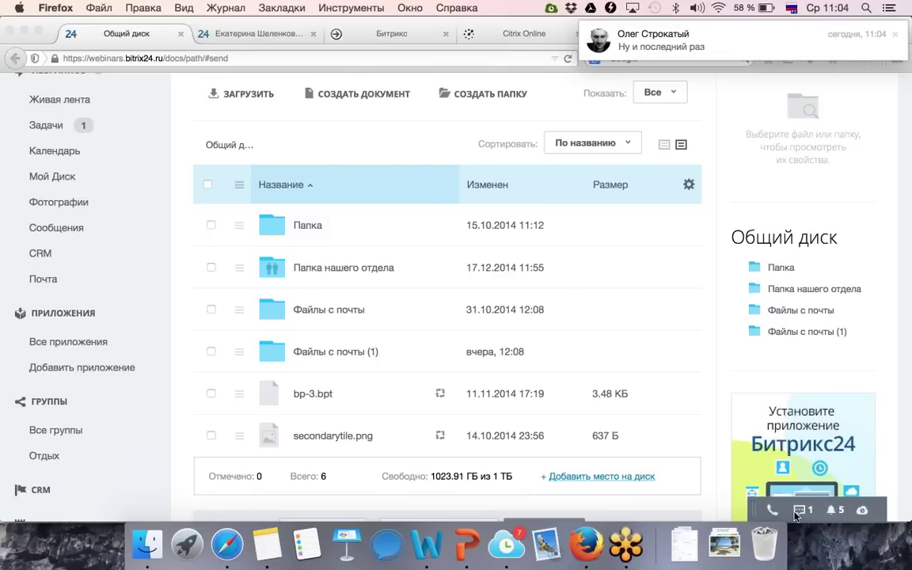
pyautogui.click(797, 511)
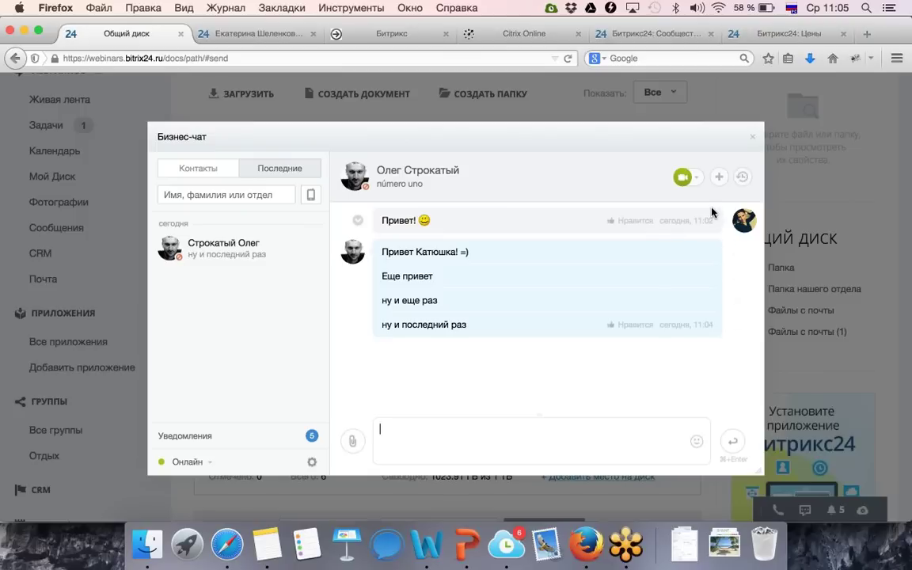
pyautogui.click(755, 143)
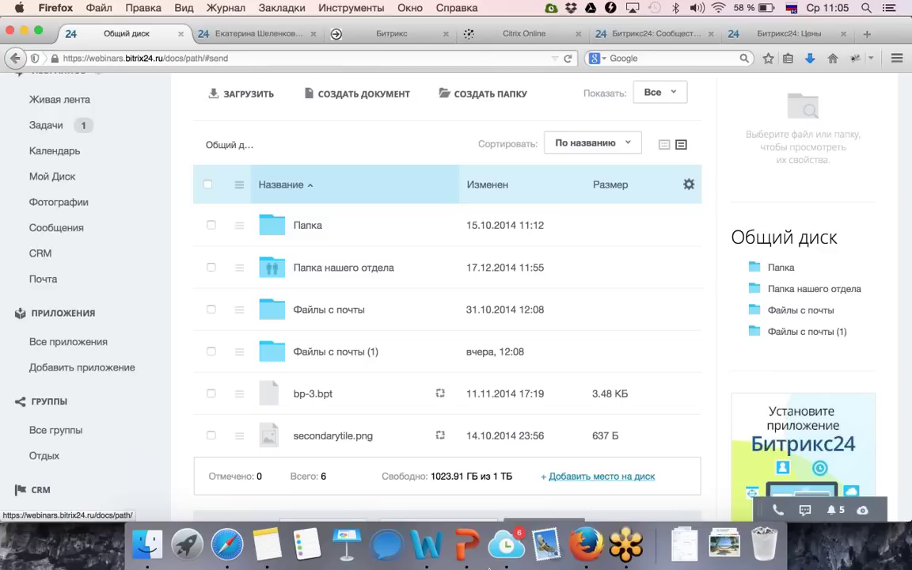
pyautogui.click(467, 544)
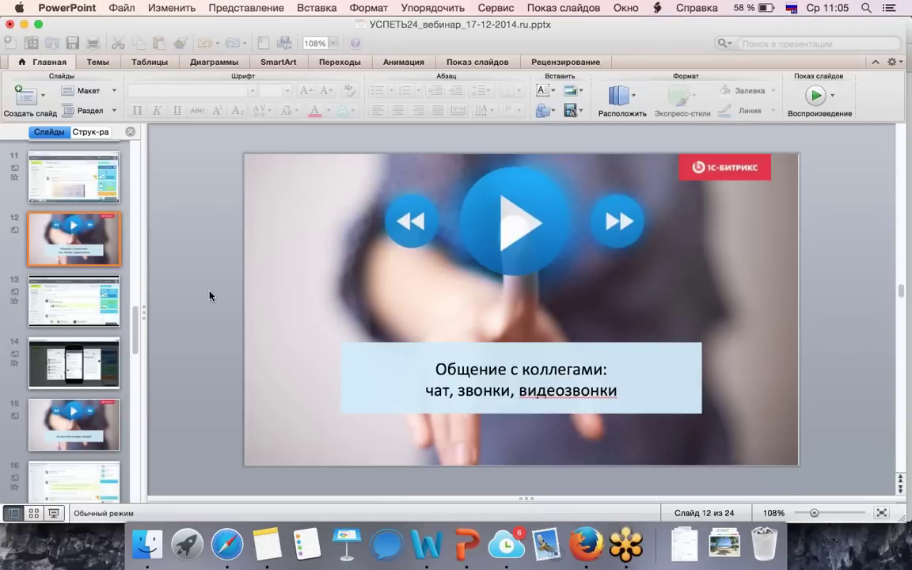
# Start the slide show on slide 12, 'Общение с коллегами: чат, звонки, видеозвонки'.
pyautogui.click(809, 96)
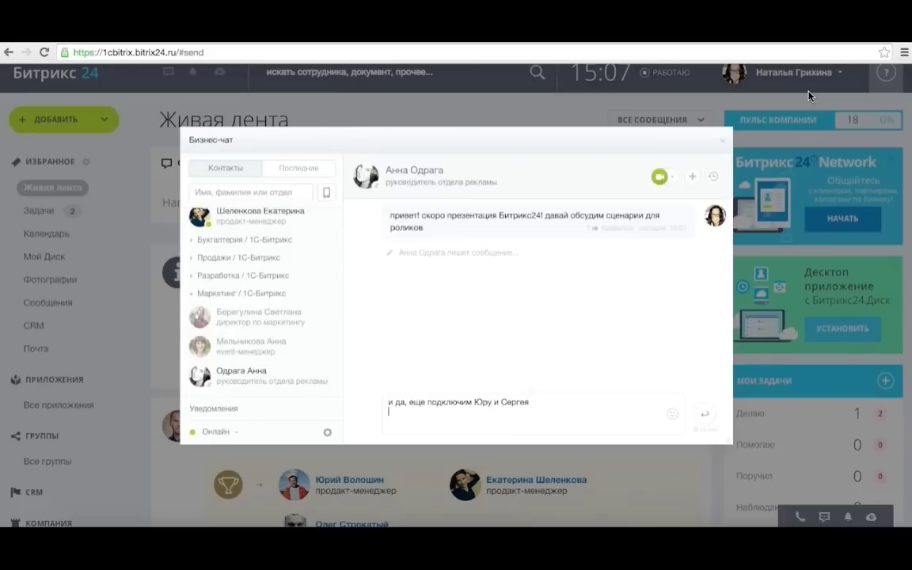
# Add two colleagues to make a group chat and post the task about preparing presentation videos.
pyautogui.click(633, 338)
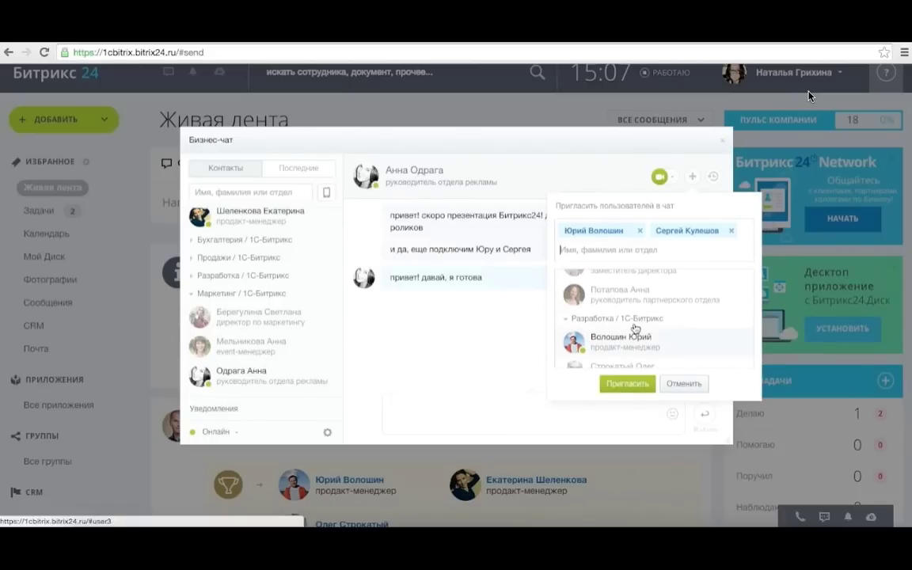
pyautogui.click(627, 382)
pyautogui.write('коллеги, оче')
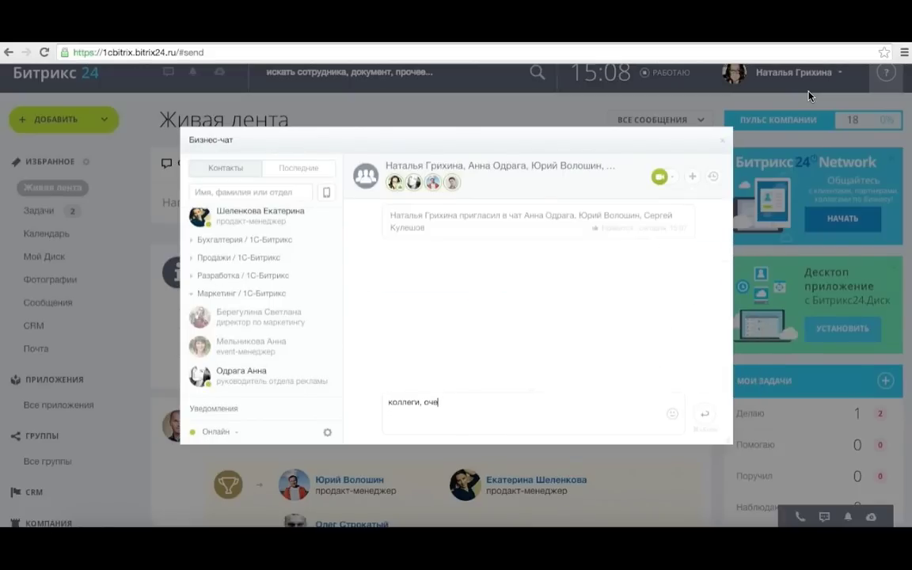
pyautogui.write('нь важная задача ) готовим ролики')
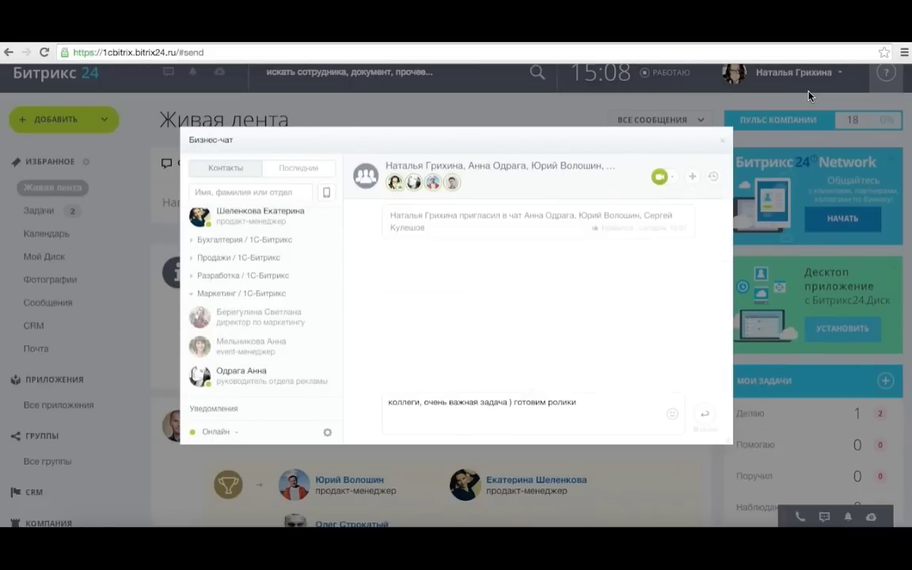
pyautogui.write(' для презентации. нужна ваша помощь со сценария')
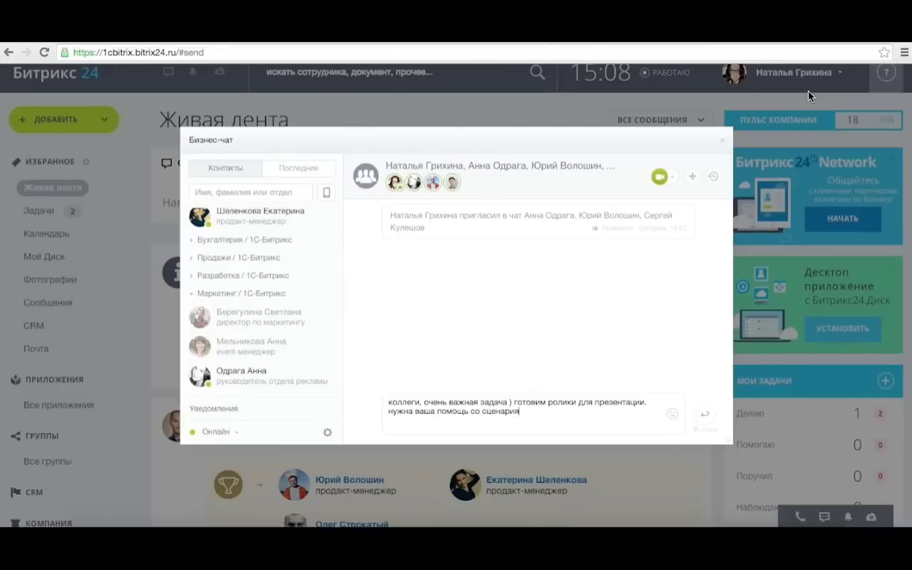
pyautogui.write('ми для CRM и телефонии')
pyautogui.press('Return')
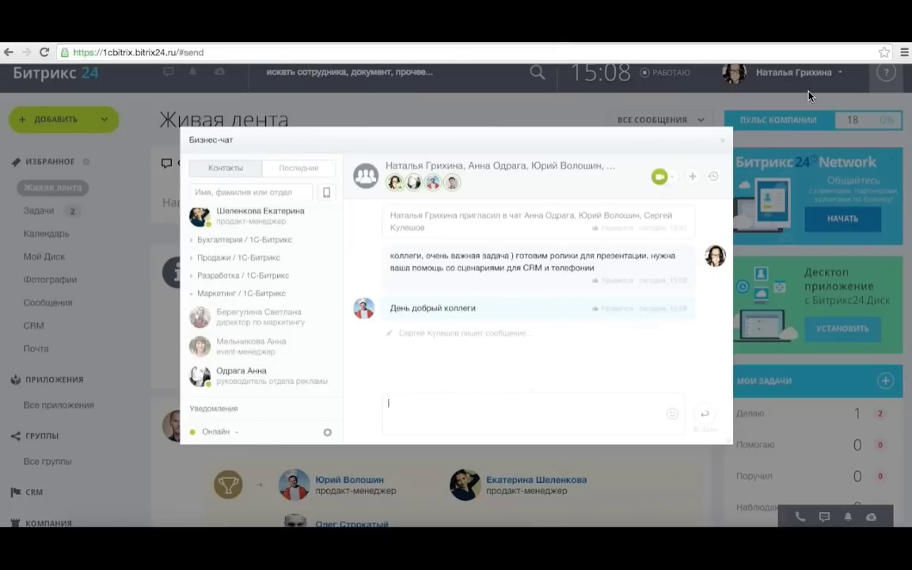
# Post 'главное, чтобы быстро и просто весь процесс показать :)' and 'звоню :)', then start a group video call.
pyautogui.write('главное, ')
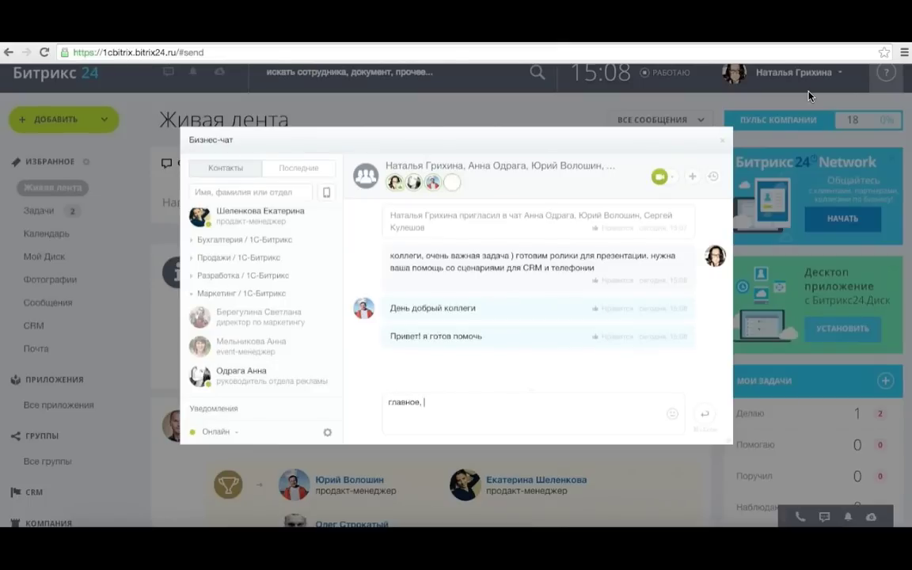
pyautogui.write('чтобы быстро и просто весь процесс показать :)')
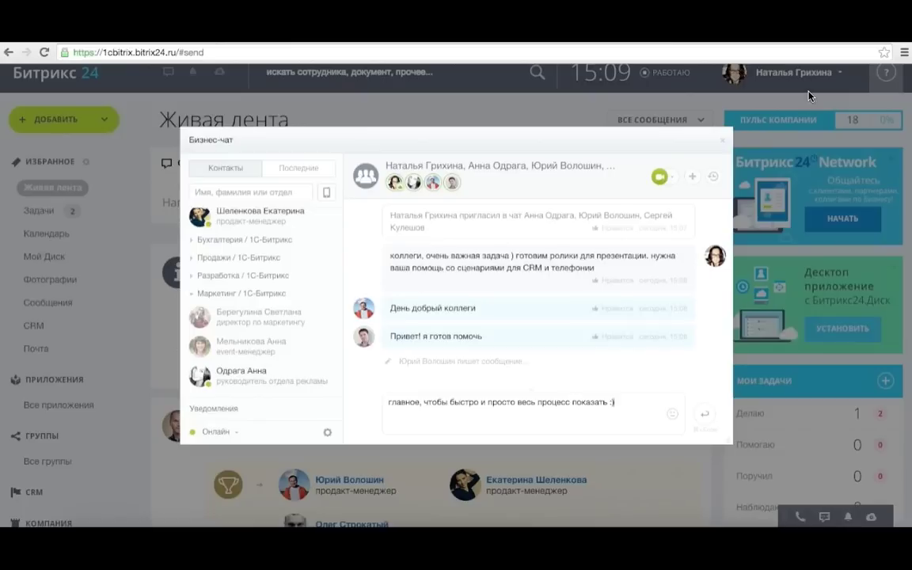
pyautogui.press('Return')
pyautogui.write('звоню :)')
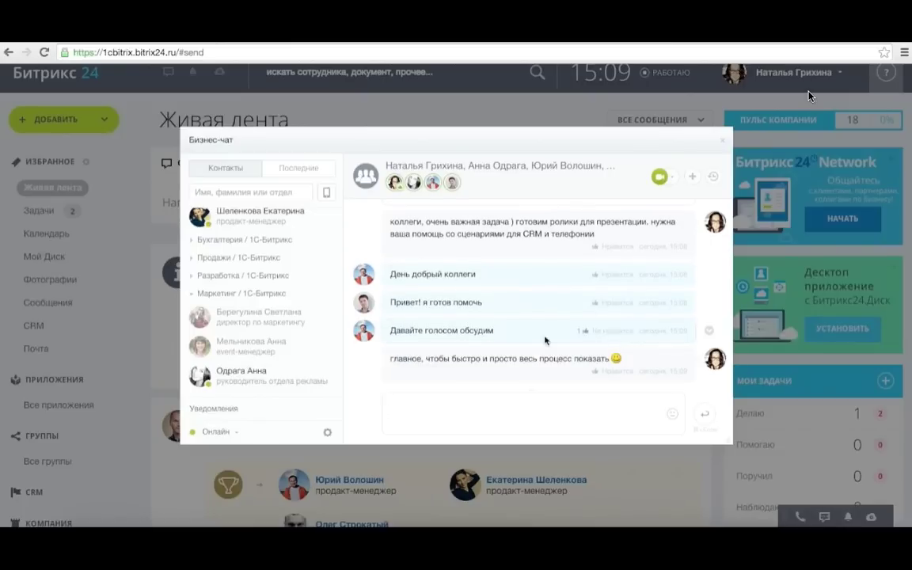
pyautogui.press('Return')
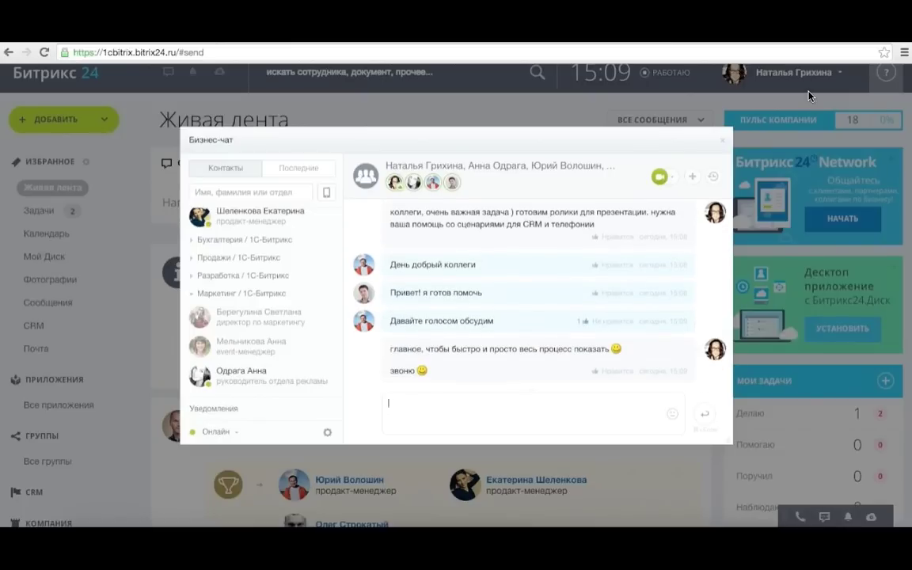
pyautogui.click(660, 177)
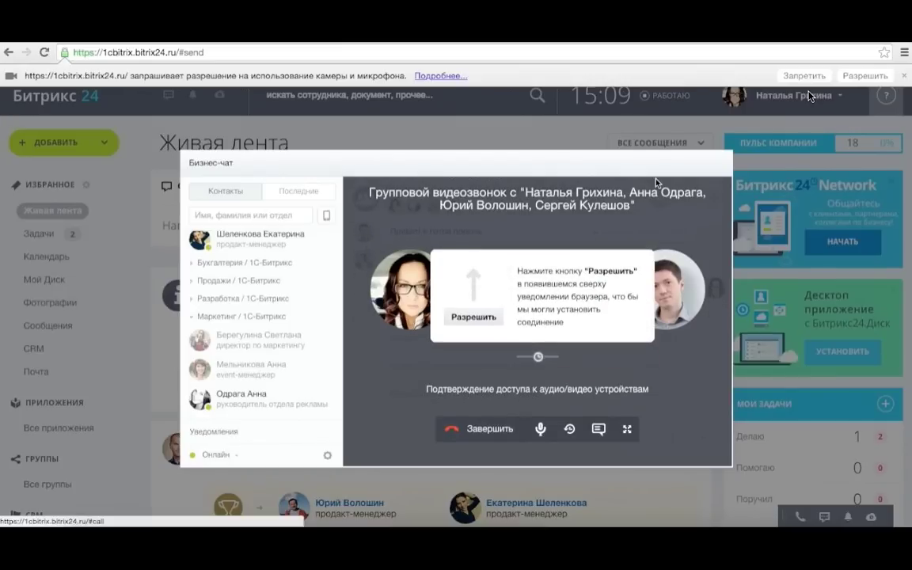
# Allow camera and microphone for the call, then end the group video call.
pyautogui.click(866, 75)
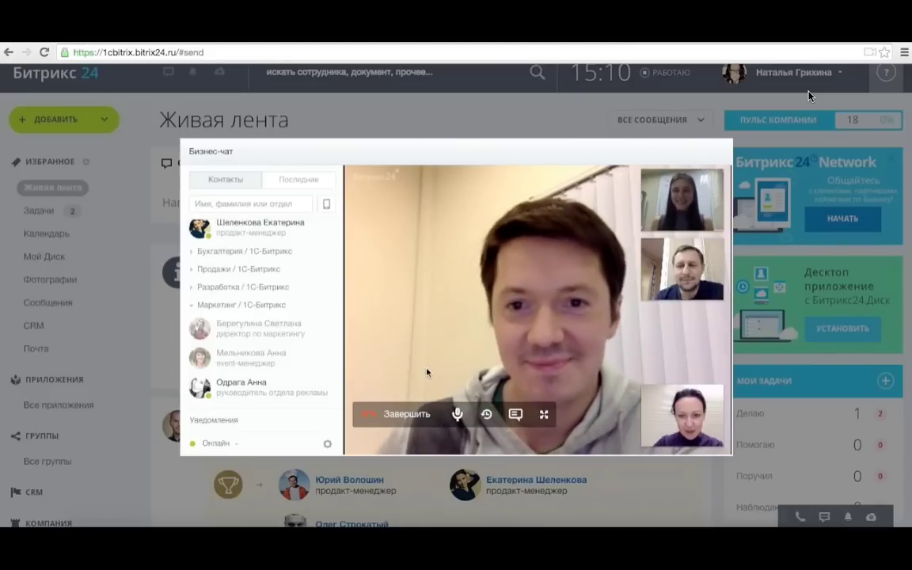
pyautogui.click(420, 414)
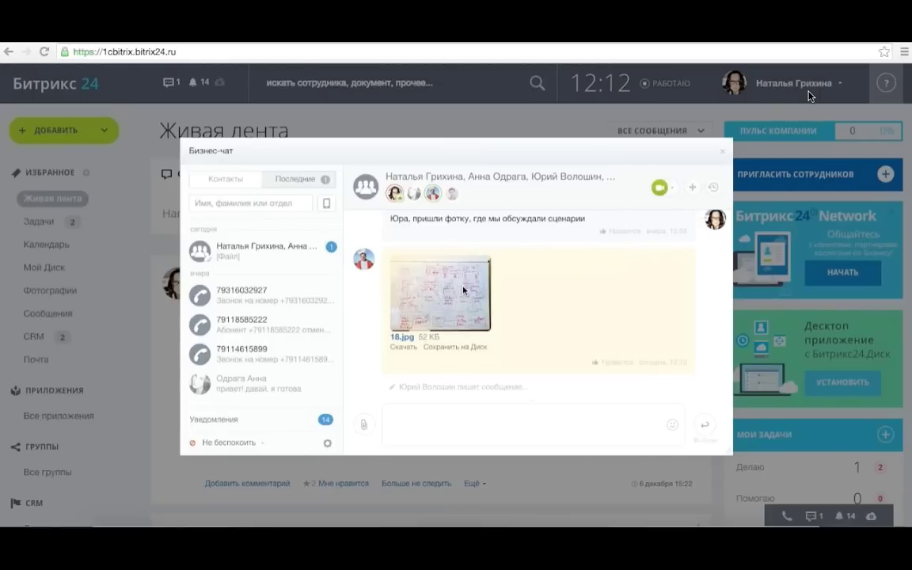
# Send 'спасибо! :)' to the group and save the shared photo 18.jpg to Drive.
pyautogui.click(576, 320)
pyautogui.write('спасибо! :)')
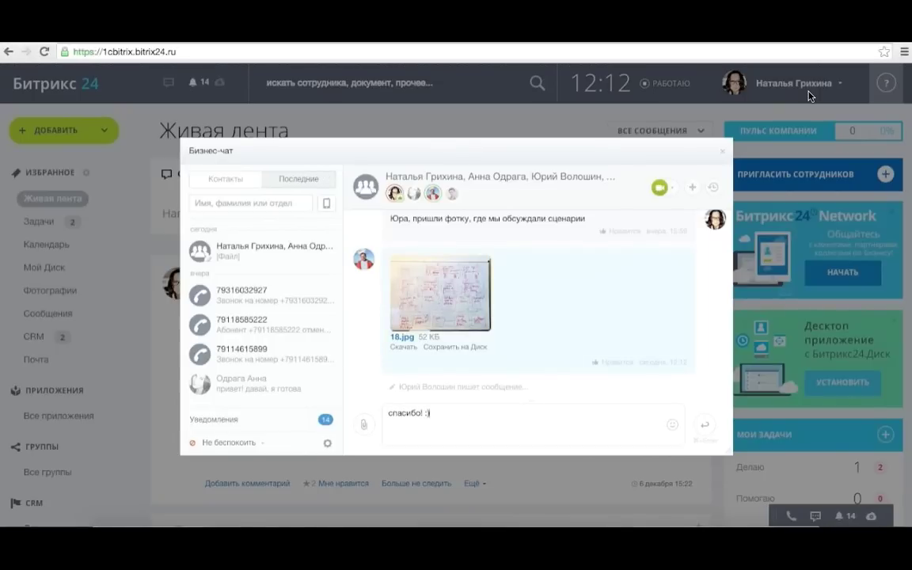
pyautogui.hotkey('shift', 'Return')
pyautogui.click(700, 433)
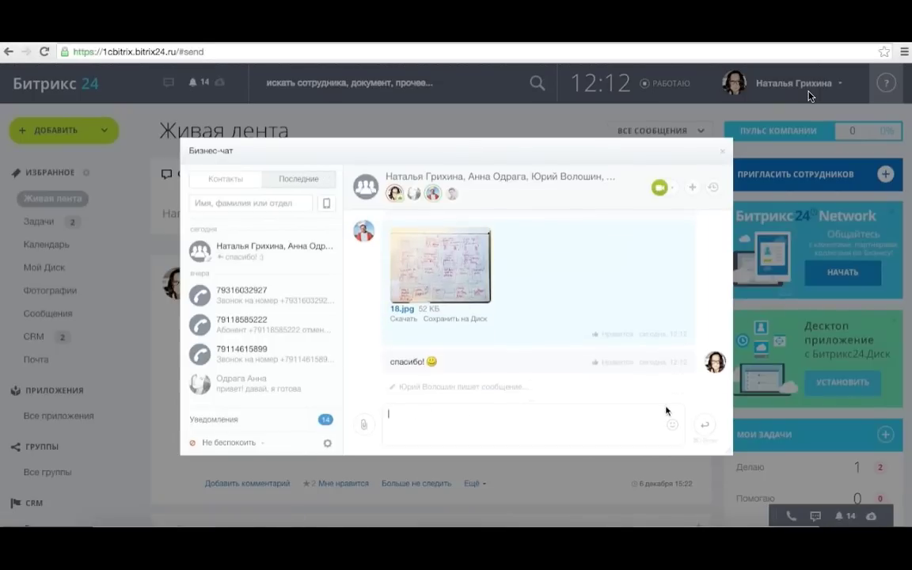
pyautogui.click(444, 319)
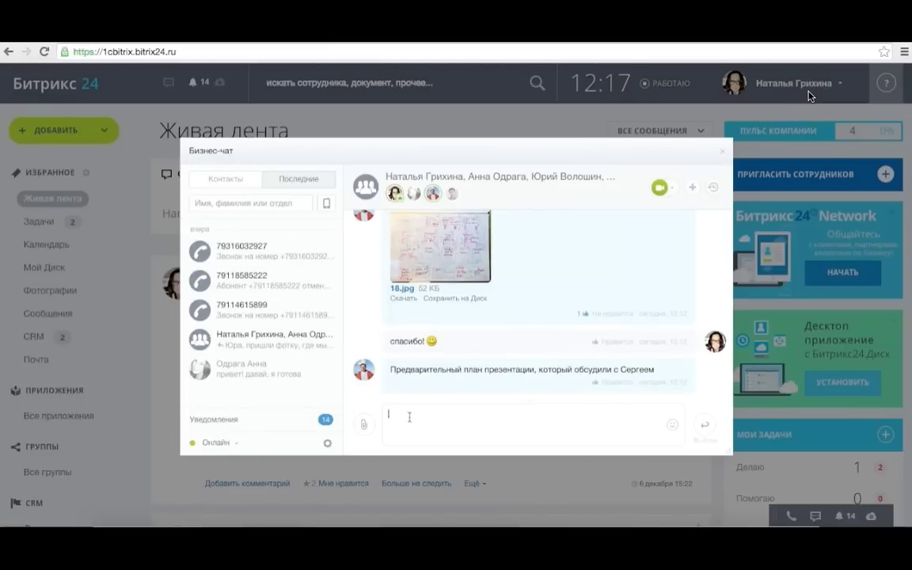
# Post 'кстати, презентация будет проходить здесь' with the pasted link, then return from the slide show to Bitrix24.
pyautogui.write('кстати, пре')
pyautogui.write('зентация будет проходить здесь')
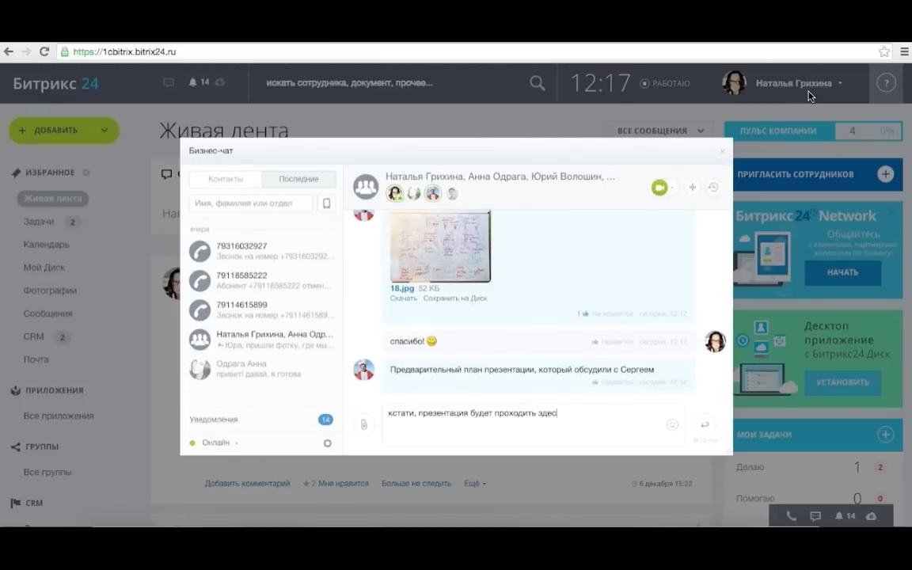
pyautogui.write('http://www.pecontent.ru/media/catalog/photo/1/386/15386.jpg')
pyautogui.press('Return')
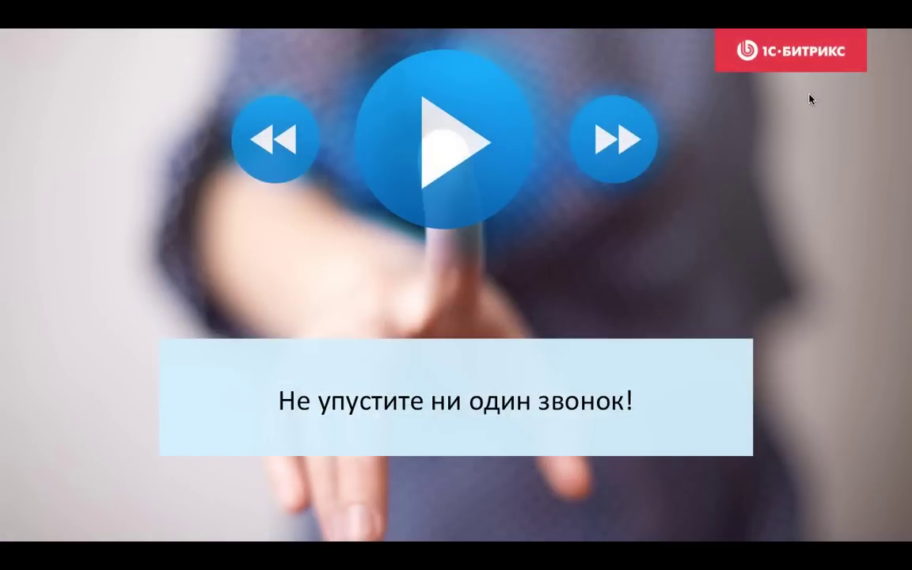
pyautogui.press('Escape')
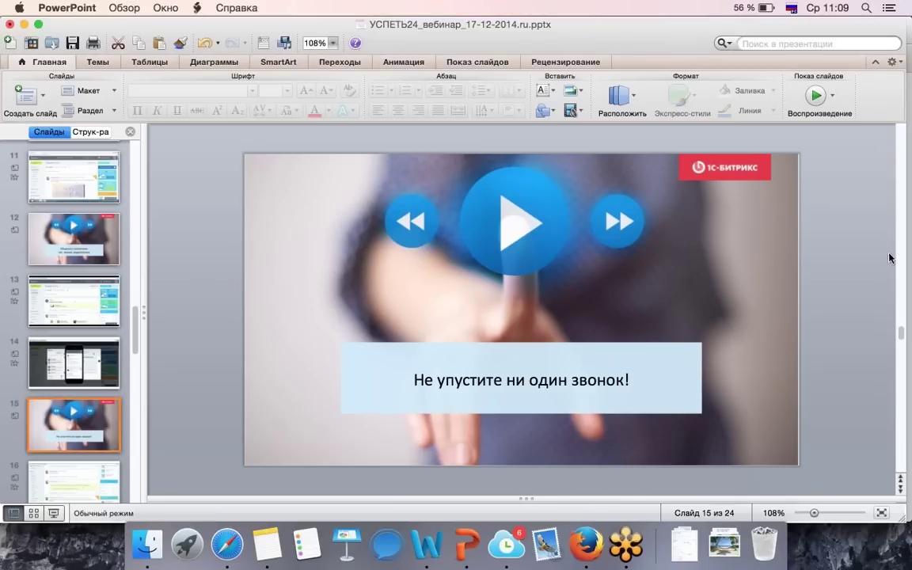
pyautogui.click(583, 541)
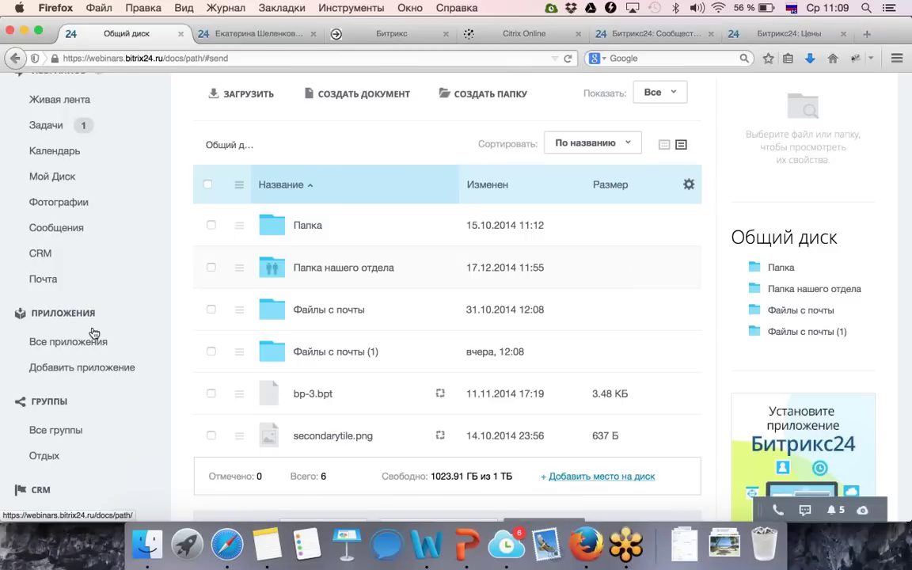
# Open the Лента CRM feed from the left sidebar.
pyautogui.scroll(-1, 94, 352)
pyautogui.click(41, 242)
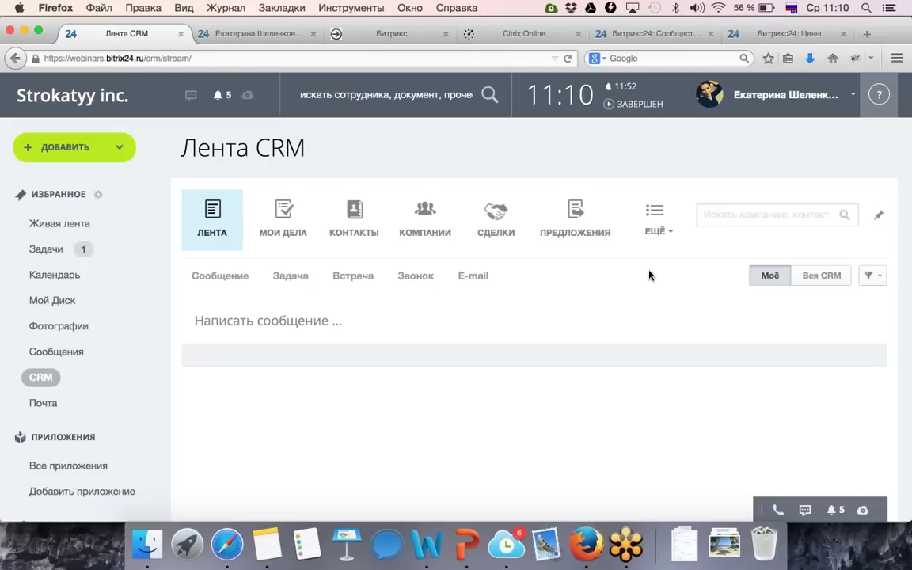
# Go to the Лиды list under ЕЩЁ and open the lead Новый лид.
pyautogui.click(676, 235)
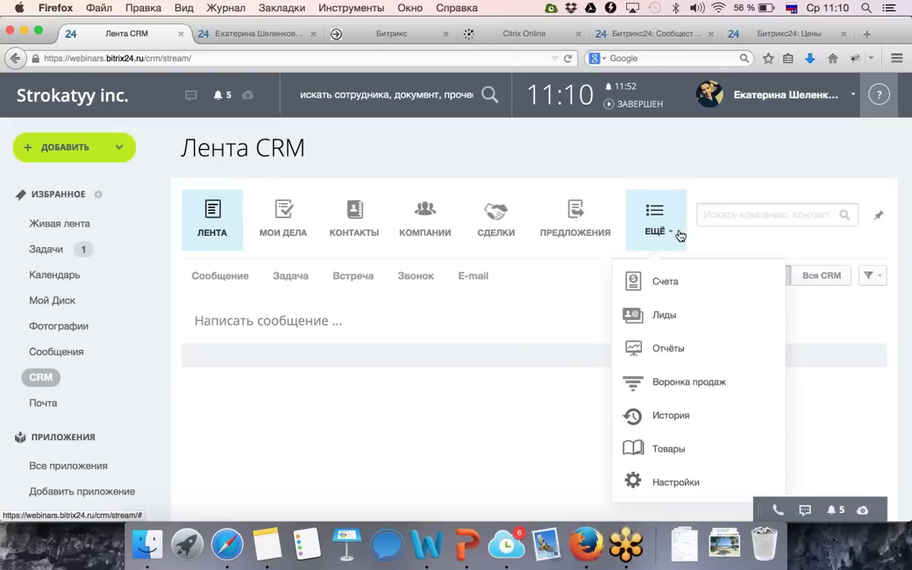
pyautogui.click(676, 312)
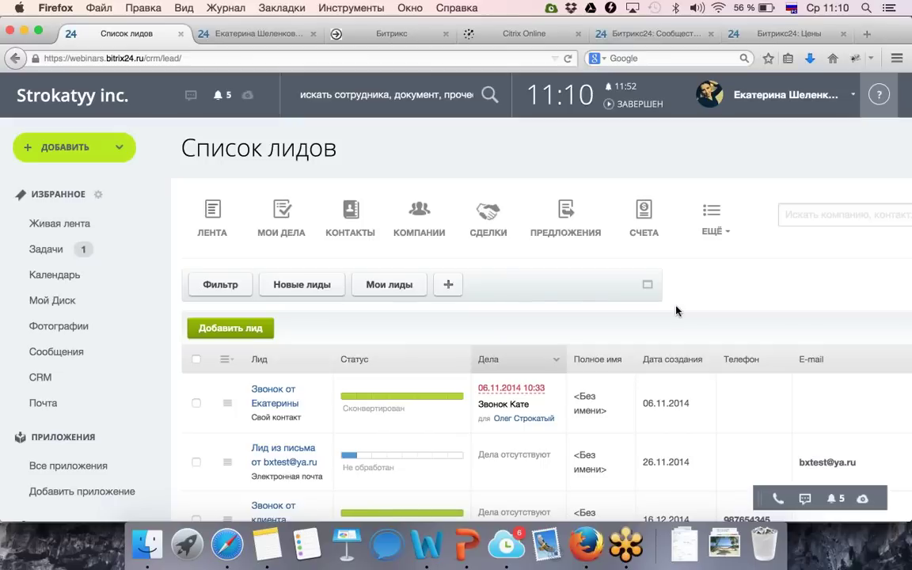
pyautogui.hscroll(2, 712, 303)
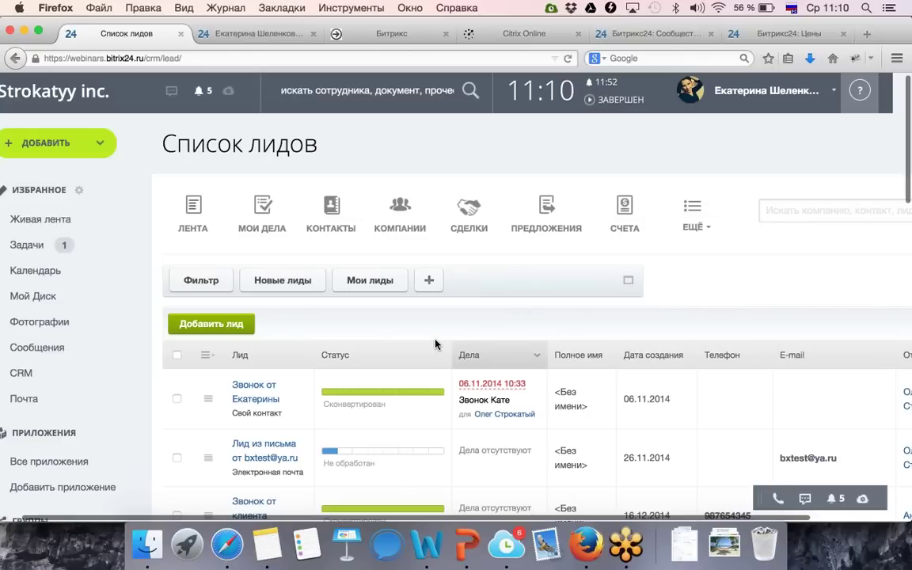
pyautogui.scroll(-5, 436, 344)
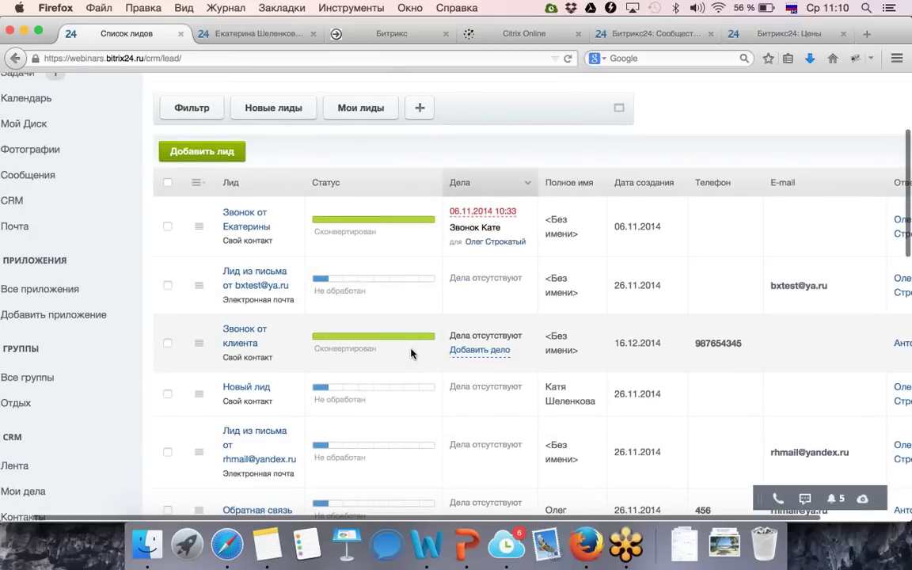
pyautogui.click(264, 391)
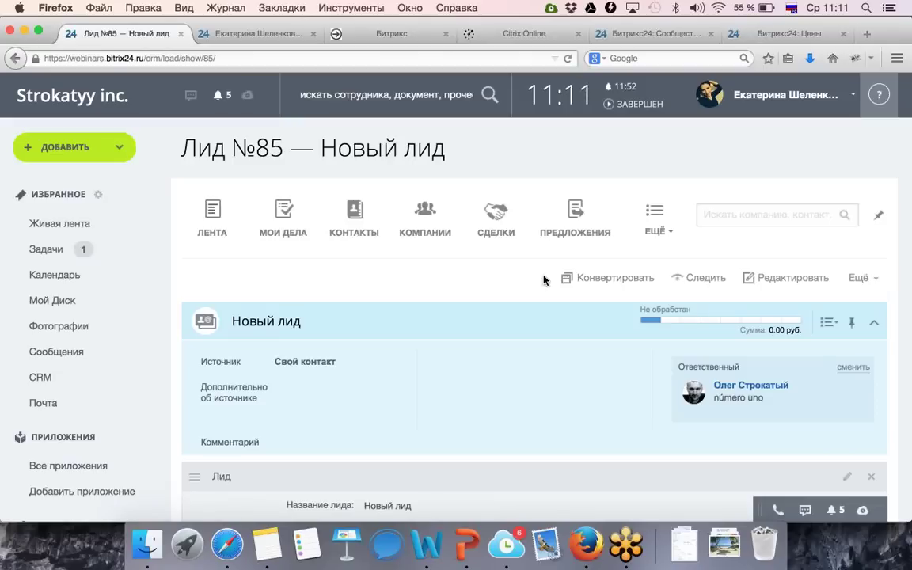
# Start converting Лид №85 and choose conversion into a new company.
pyautogui.click(589, 283)
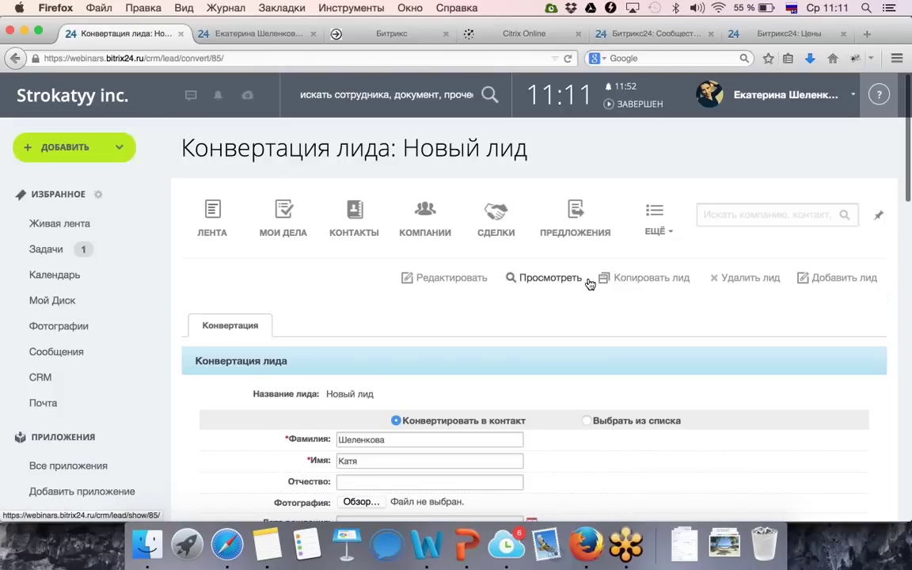
pyautogui.scroll(-2, 475, 346)
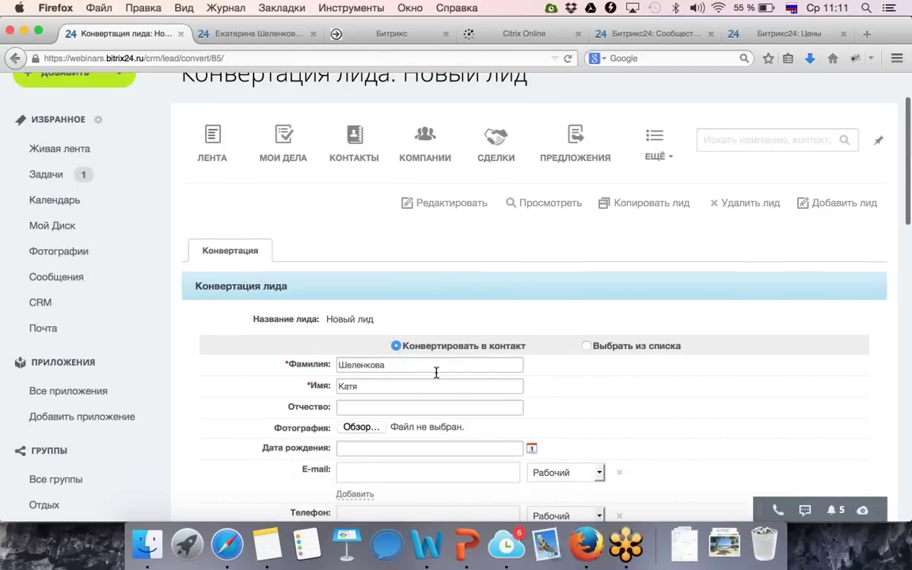
pyautogui.scroll(-5, 435, 368)
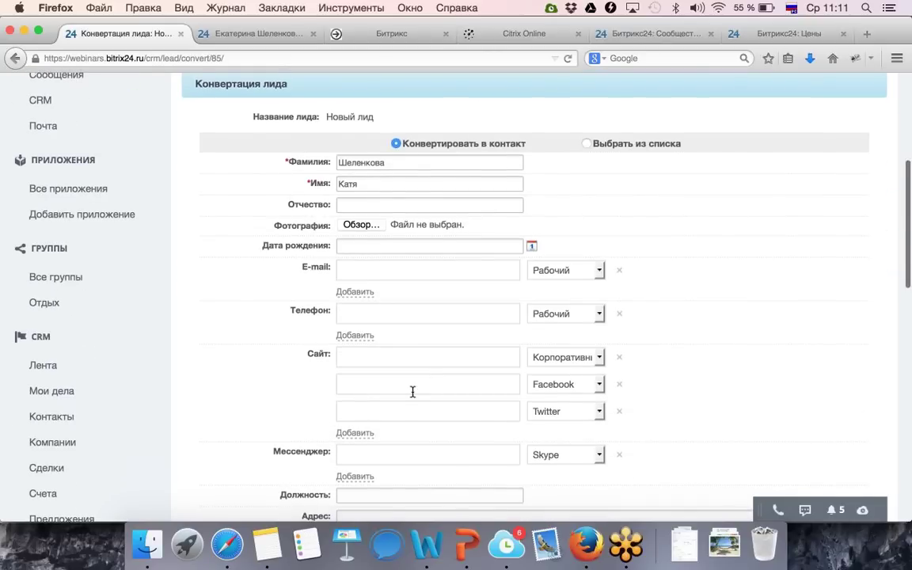
pyautogui.scroll(-9, 414, 392)
pyautogui.scroll(-6, 413, 396)
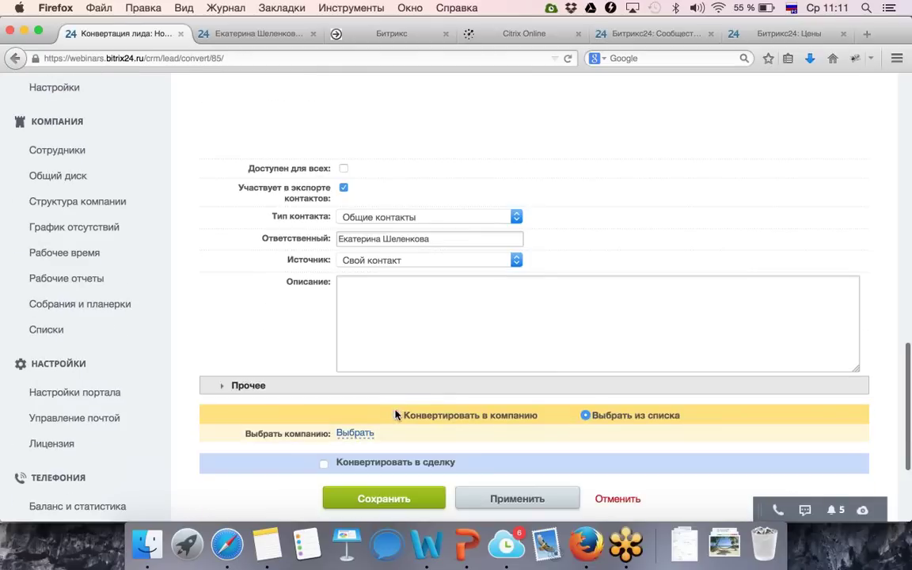
pyautogui.click(397, 415)
pyautogui.scroll(-2, 399, 420)
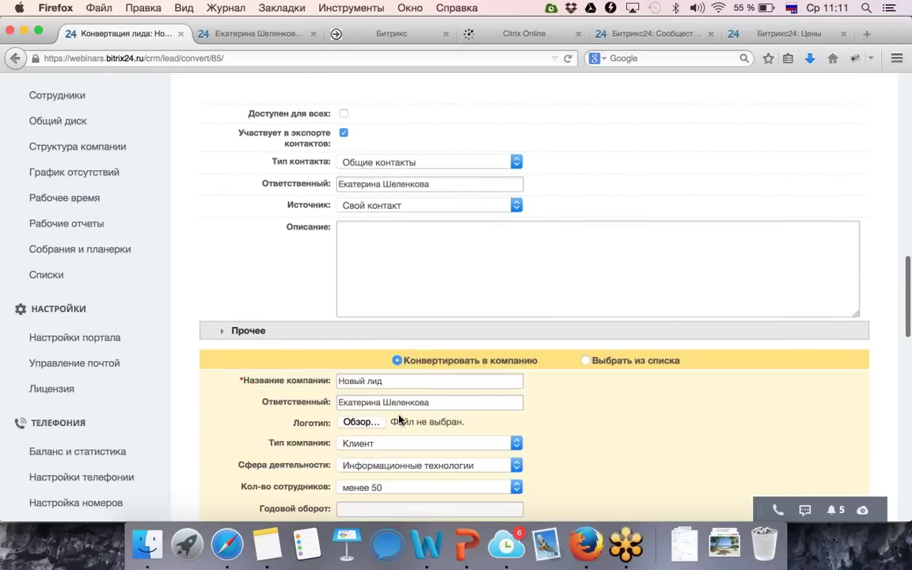
pyautogui.scroll(-1, 399, 420)
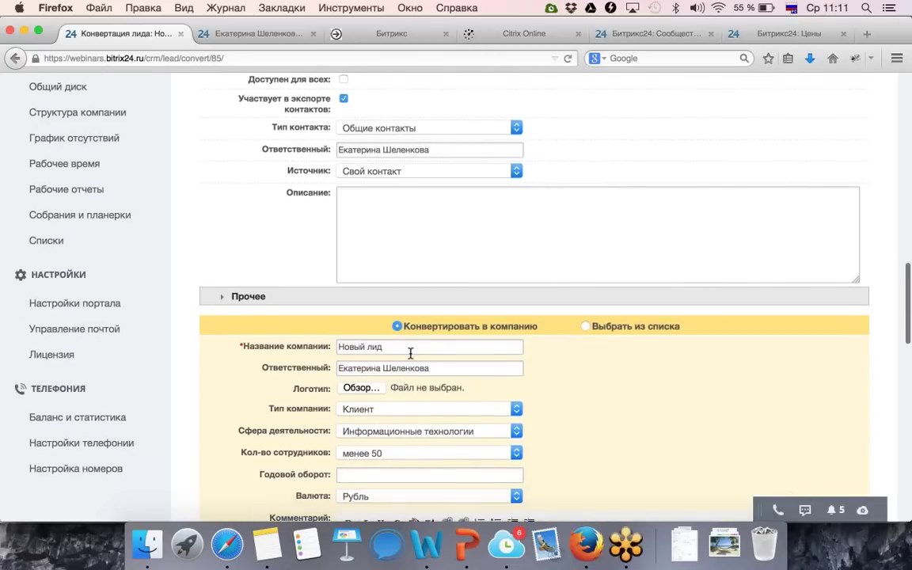
pyautogui.scroll(-2, 410, 353)
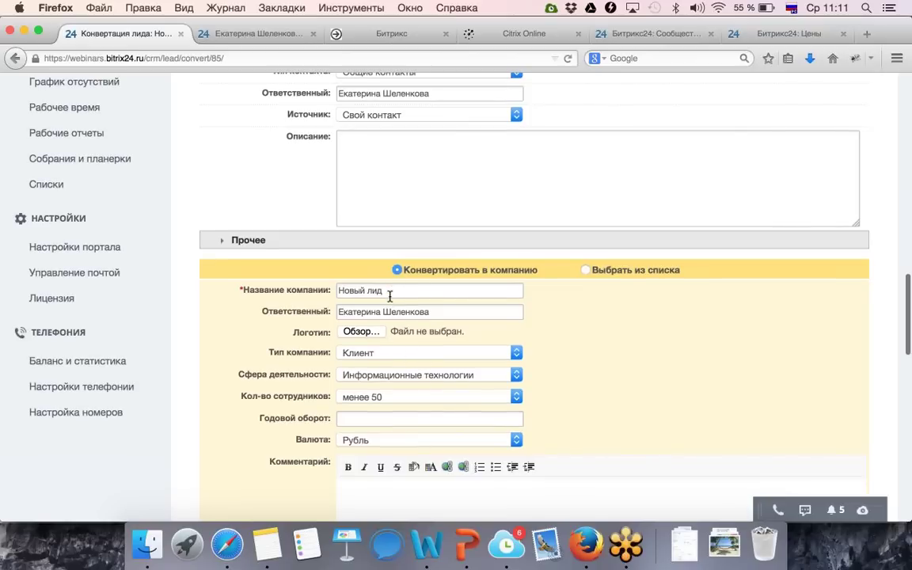
# Rename the new company from Новый лид to Битрикс.
pyautogui.moveTo(387, 290); pyautogui.dragTo(280, 294)
pyautogui.write('Битрикс')
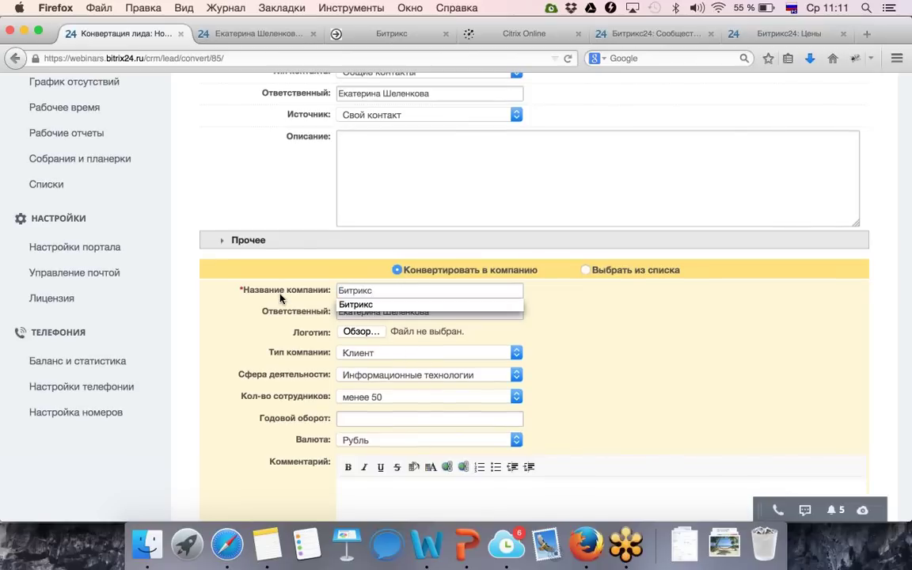
pyautogui.click(584, 342)
pyautogui.scroll(-7, 509, 443)
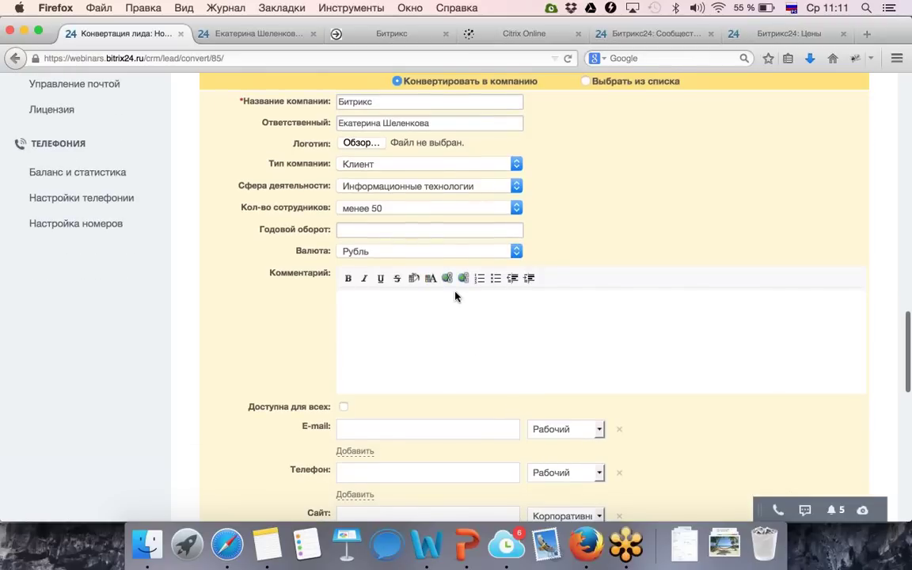
pyautogui.scroll(-6, 460, 264)
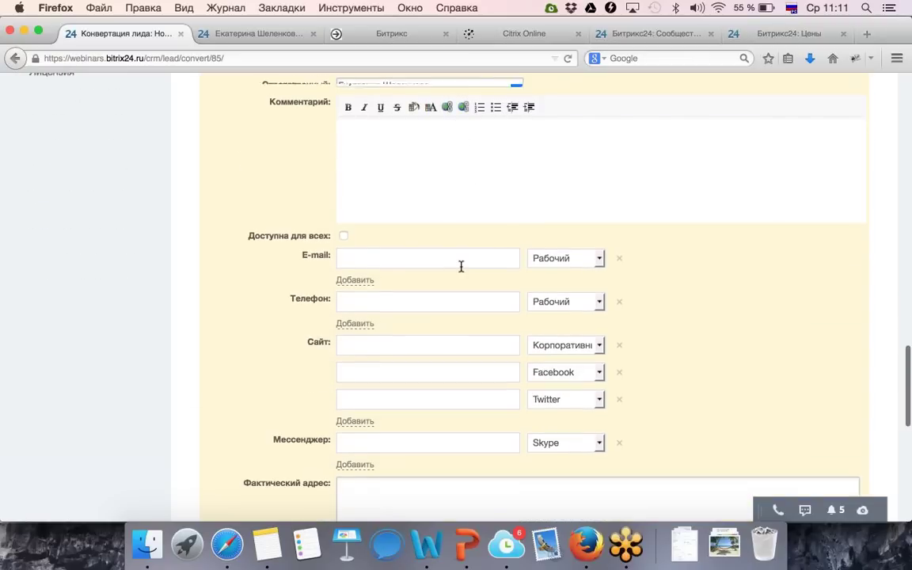
pyautogui.scroll(-12, 460, 266)
pyautogui.scroll(-5, 461, 266)
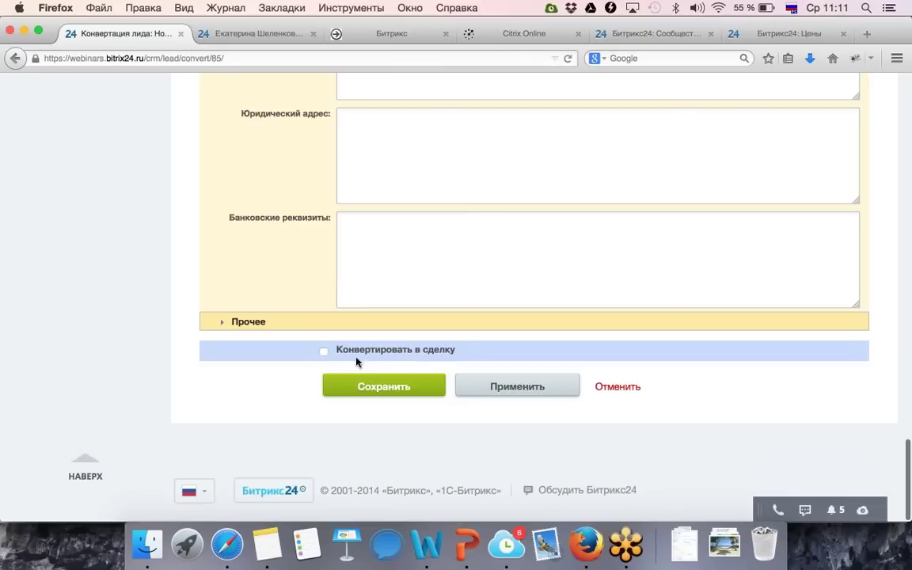
# Also convert to a deal titled 'Сделка по продаже продукта' with 90% probability.
pyautogui.click(325, 353)
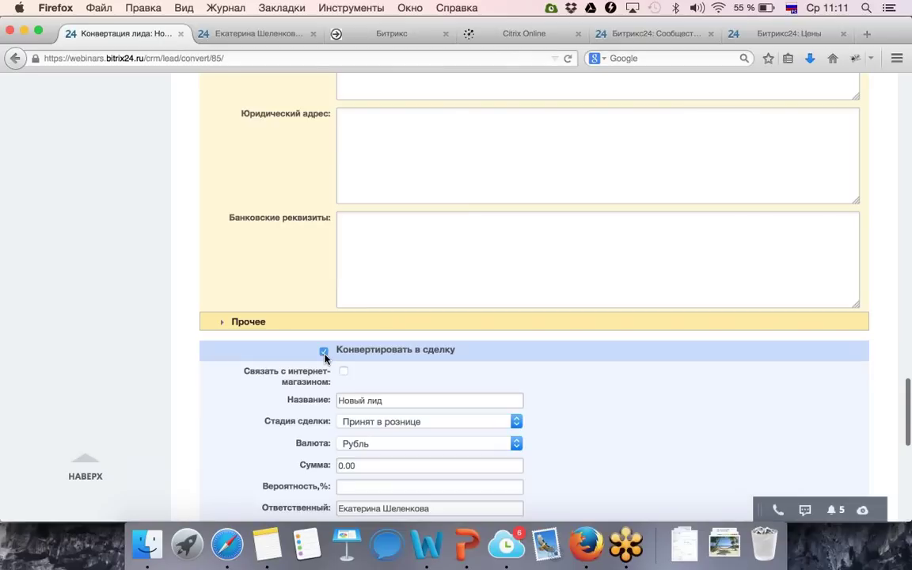
pyautogui.scroll(-3, 357, 380)
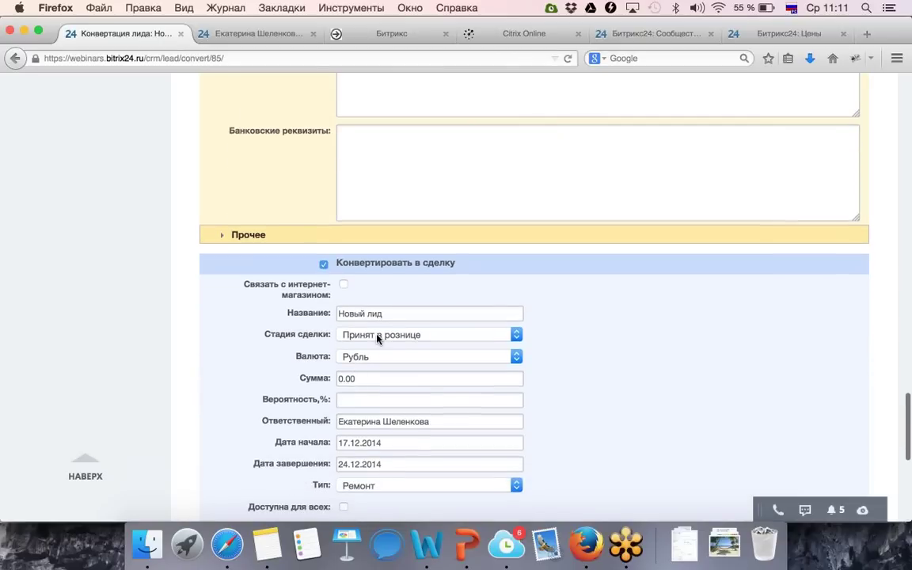
pyautogui.moveTo(386, 312); pyautogui.dragTo(277, 309)
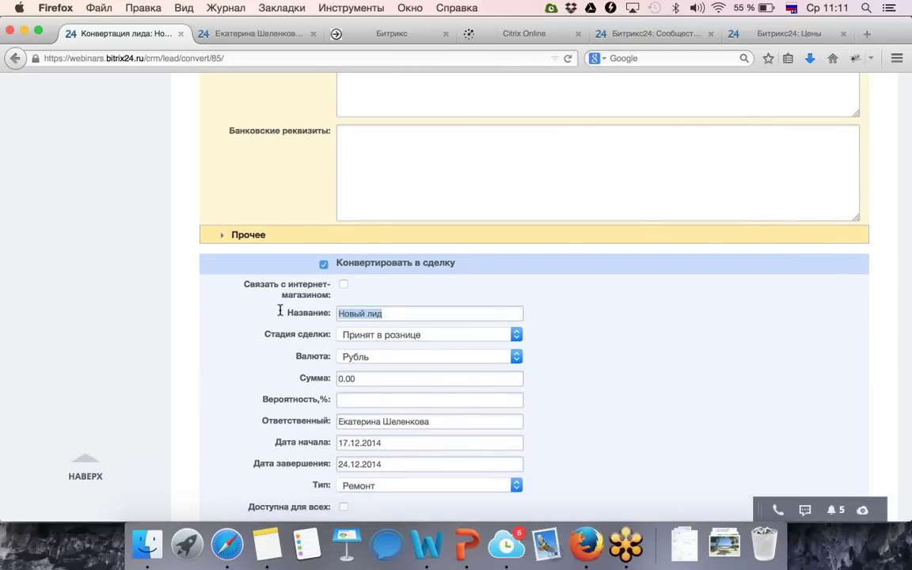
pyautogui.write('Сделка по ')
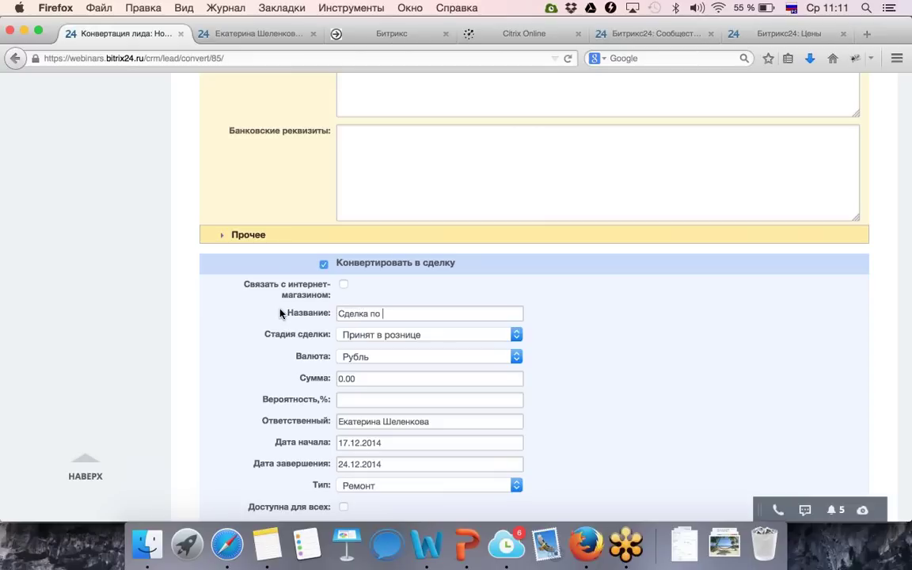
pyautogui.write('продаже продукта')
pyautogui.scroll(-1, 325, 396)
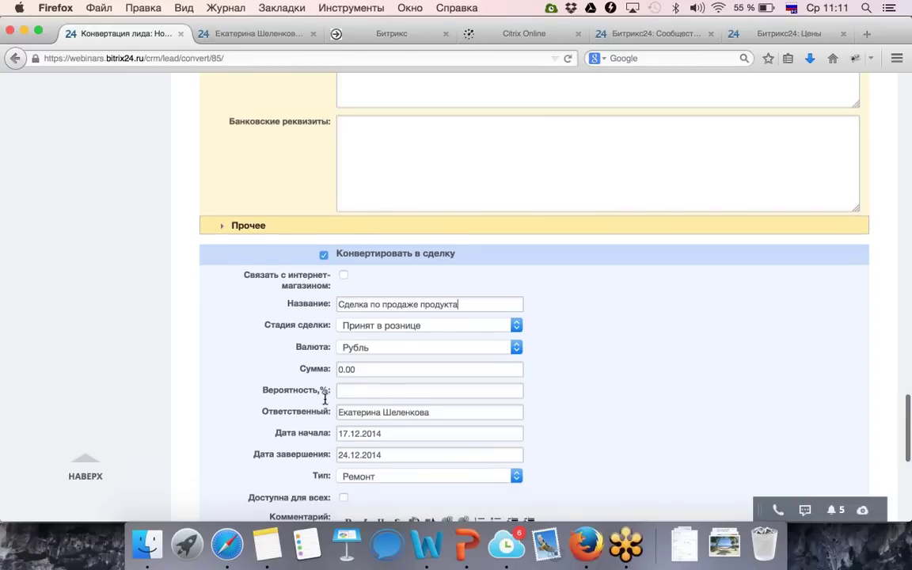
pyautogui.scroll(-1, 325, 400)
pyautogui.click(354, 374)
pyautogui.write('9')
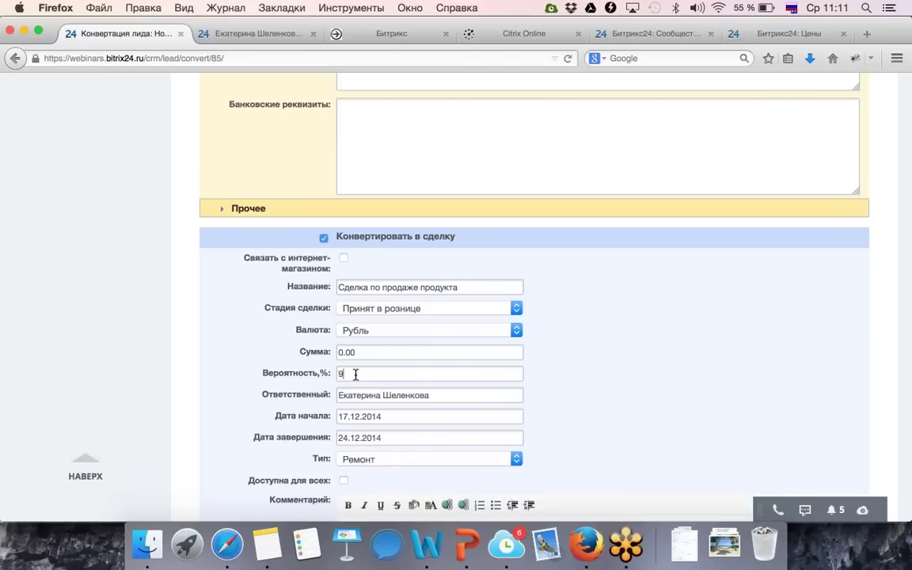
pyautogui.write('0')
# Add the Мерседес product to the deal and save the conversion.
pyautogui.scroll(-5, 391, 408)
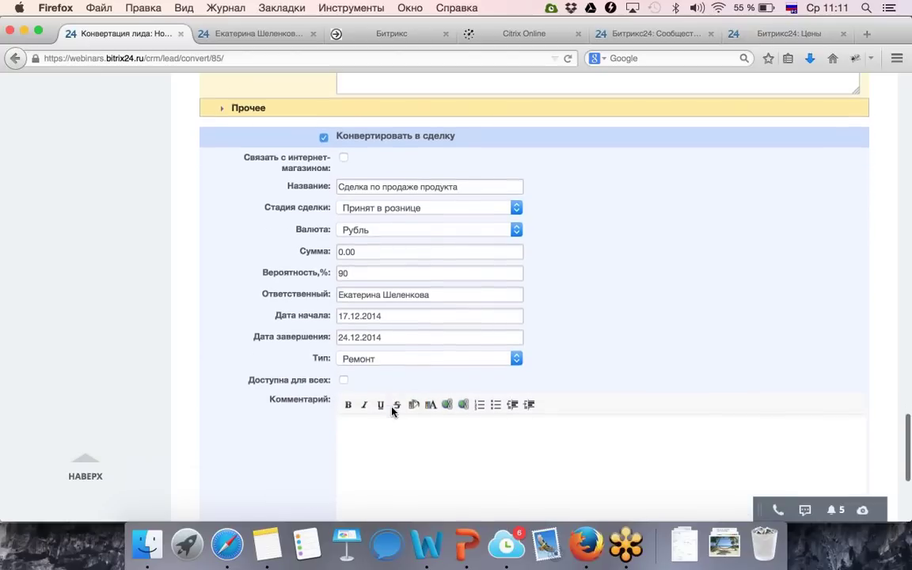
pyautogui.scroll(-6, 392, 408)
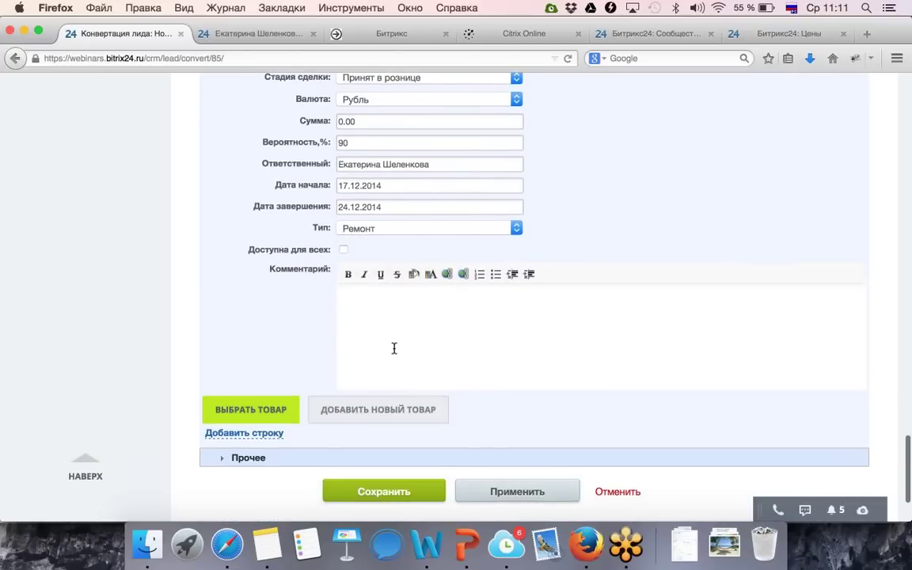
pyautogui.click(278, 406)
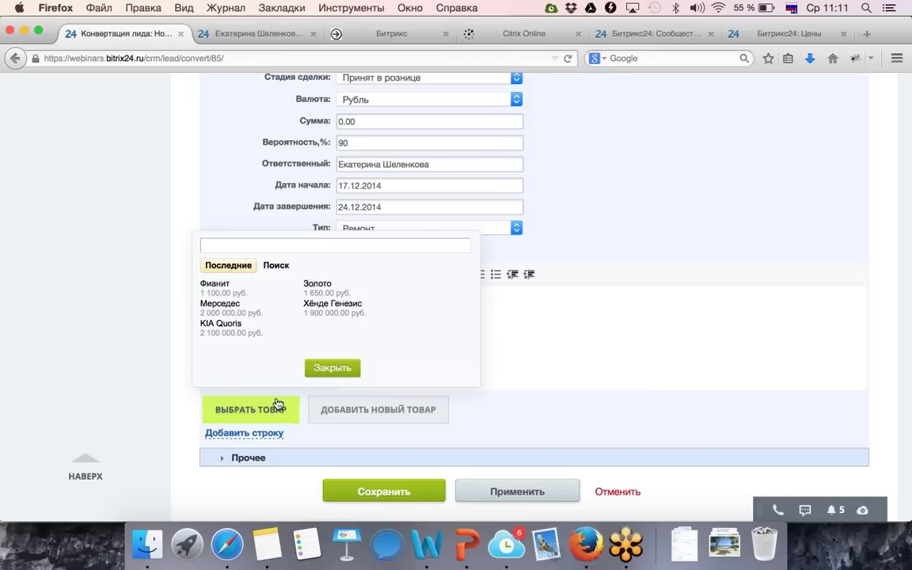
pyautogui.click(236, 314)
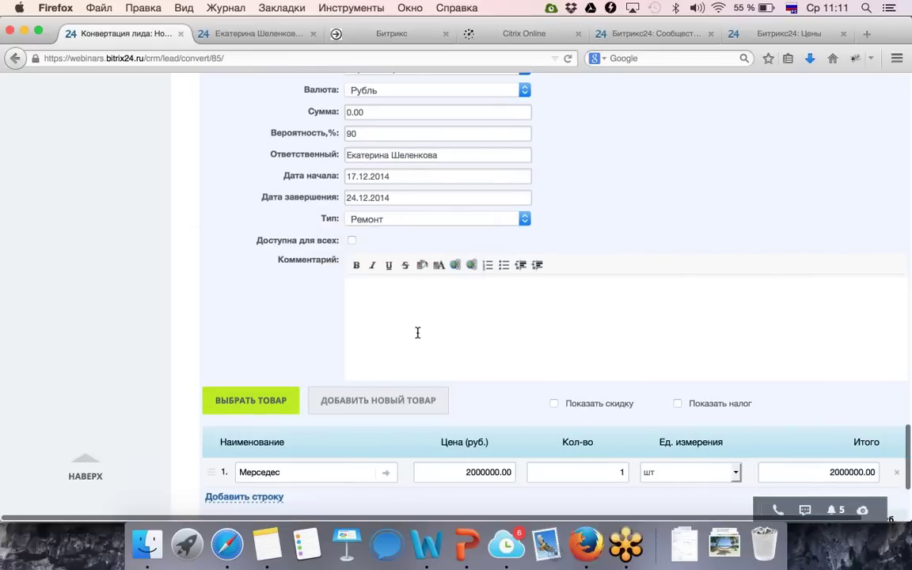
pyautogui.scroll(-5, 421, 348)
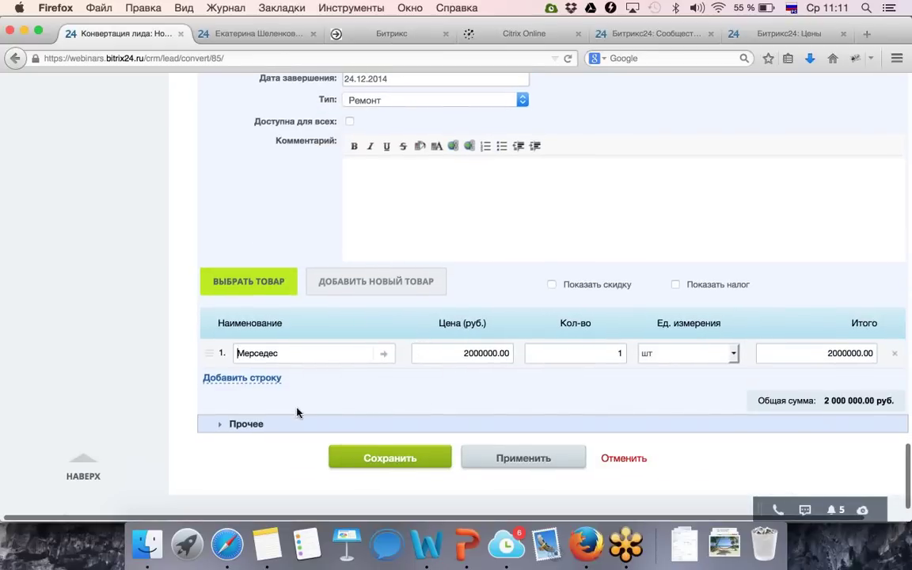
pyautogui.click(394, 458)
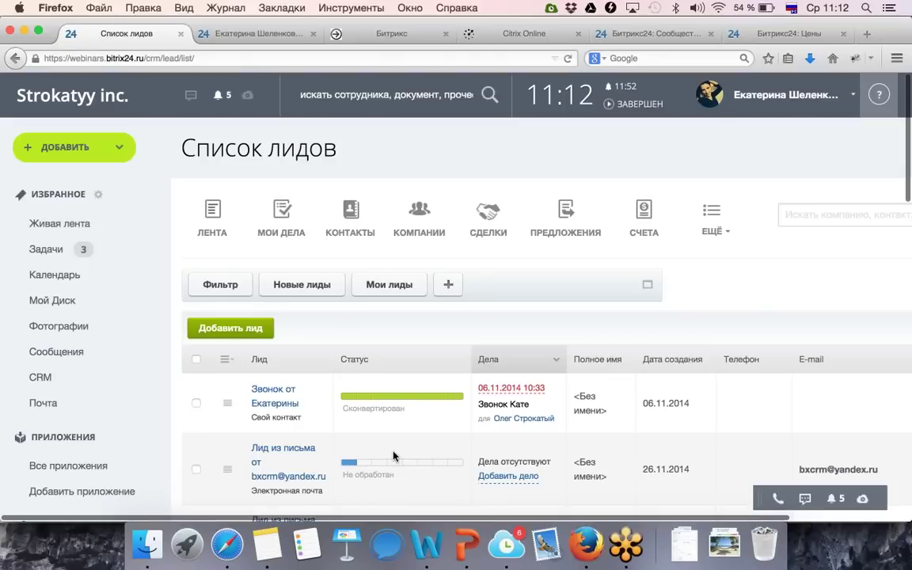
# Scroll through the Список лидов to see Новый лид marked Сконвертирован.
pyautogui.scroll(-1, 452, 425)
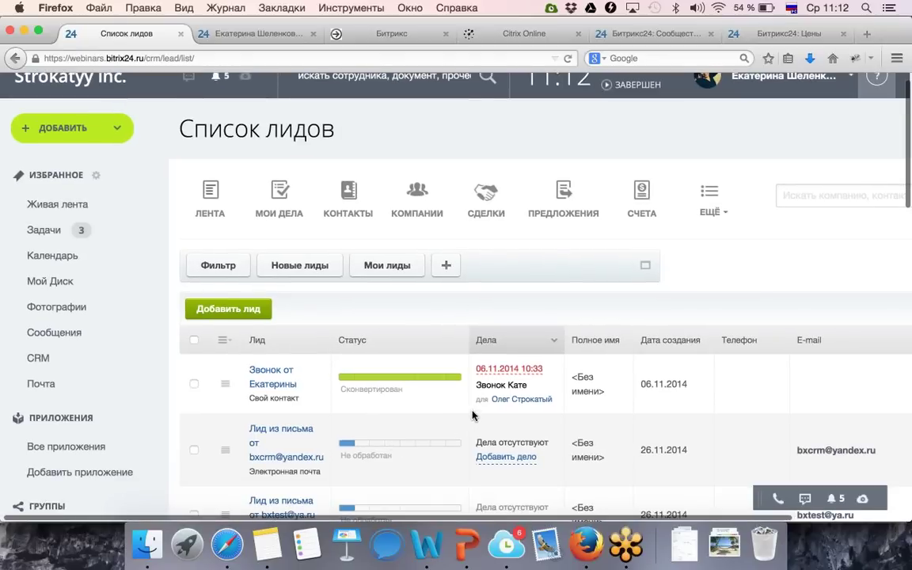
pyautogui.scroll(-6, 461, 448)
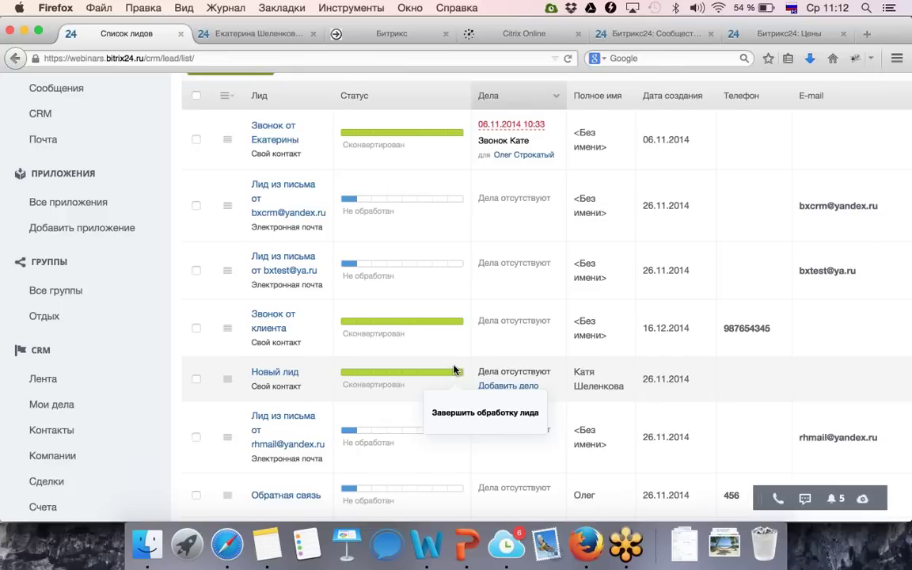
pyautogui.scroll(5, 443, 340)
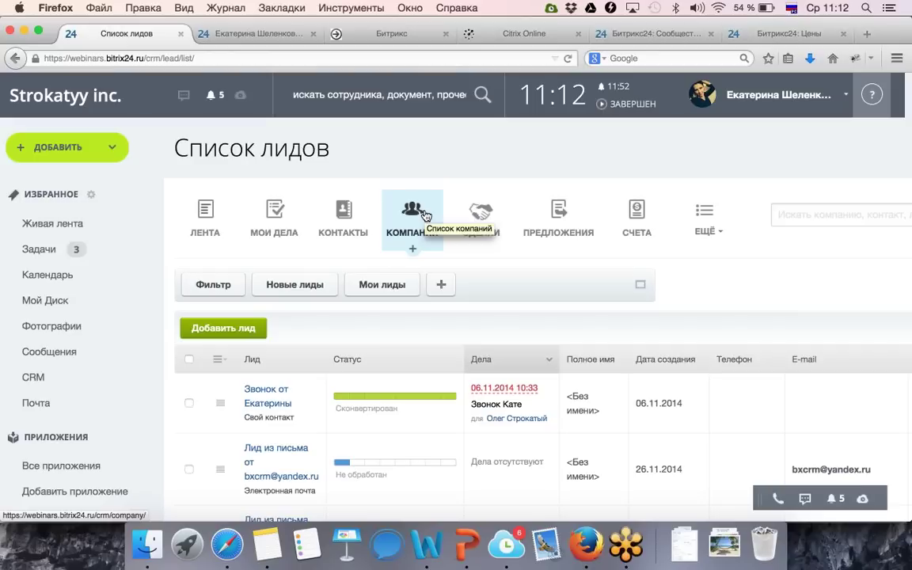
# In a new contact form, relabel Фамилия as 'Фамилия клиента' and hide the Фотография field.
pyautogui.click(343, 249)
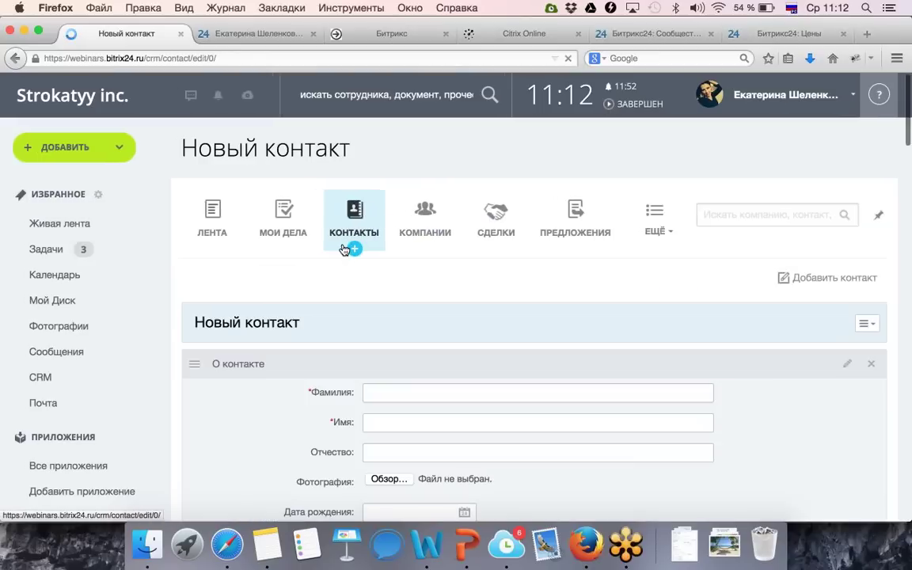
pyautogui.scroll(-3, 343, 244)
pyautogui.scroll(-1, 343, 244)
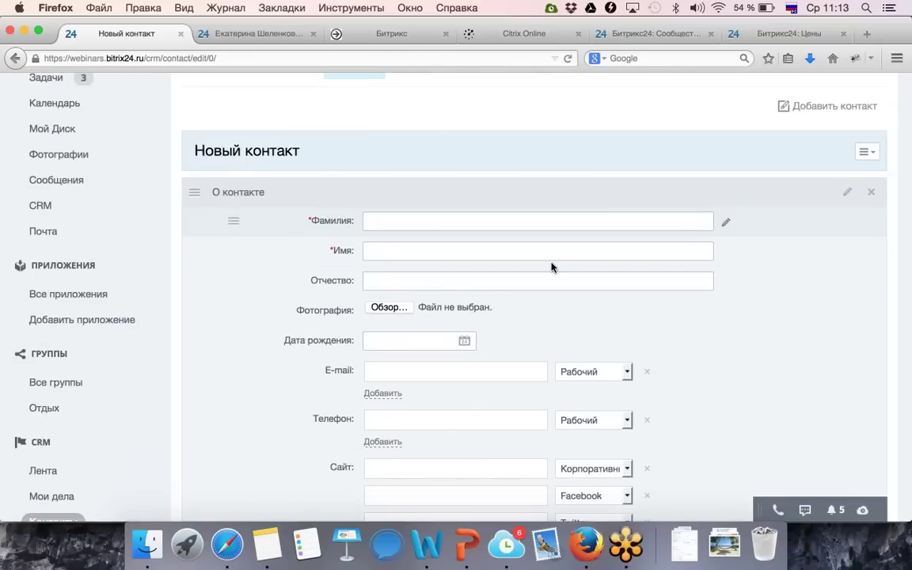
pyautogui.click(726, 222)
pyautogui.click(318, 226)
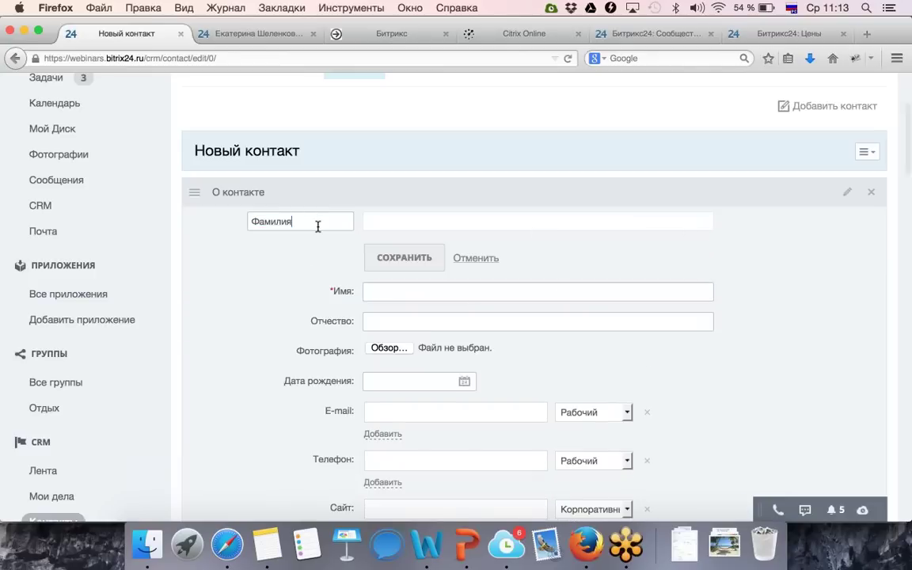
pyautogui.write('клиента')
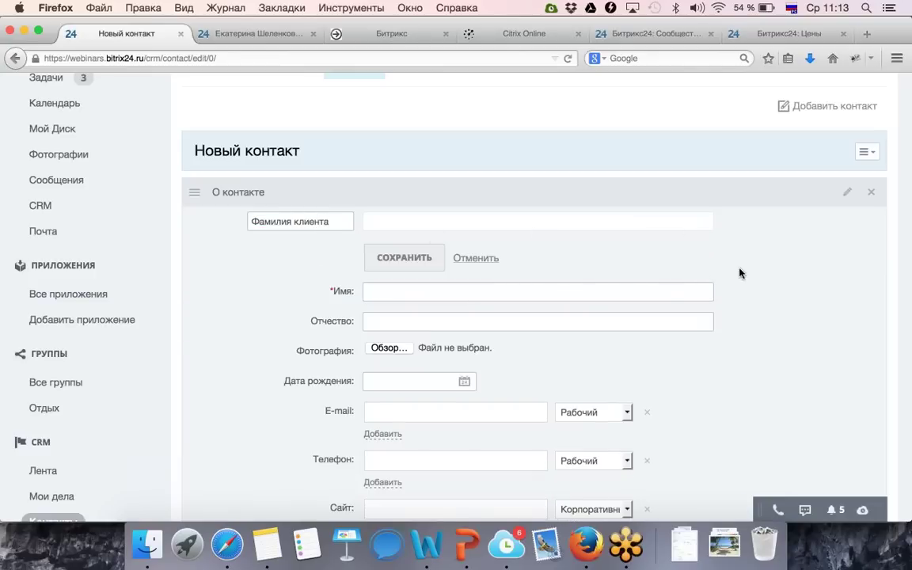
pyautogui.click(381, 253)
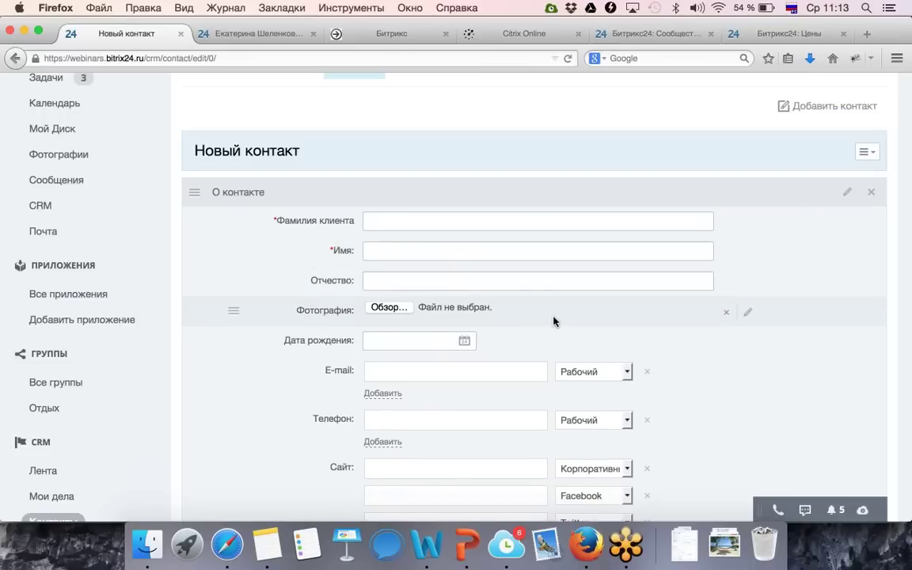
pyautogui.click(726, 312)
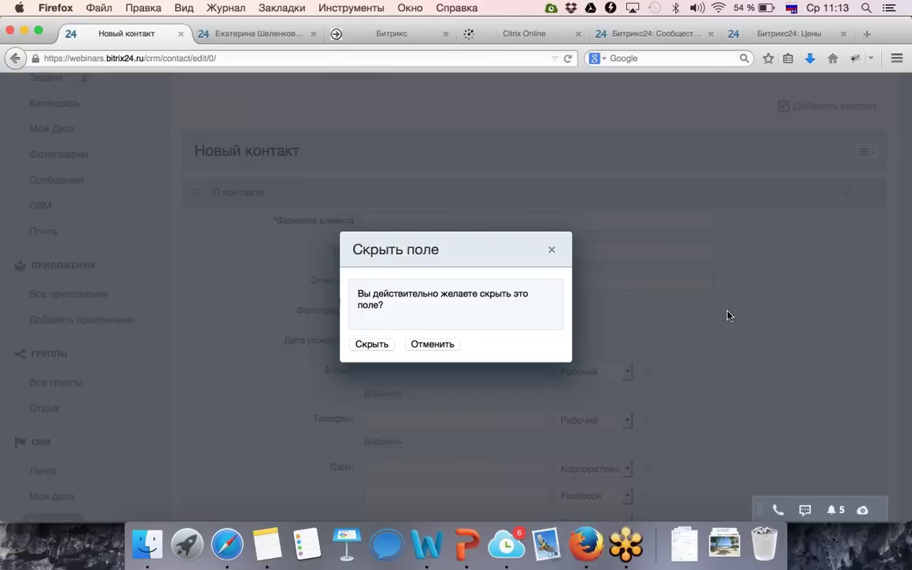
pyautogui.click(372, 343)
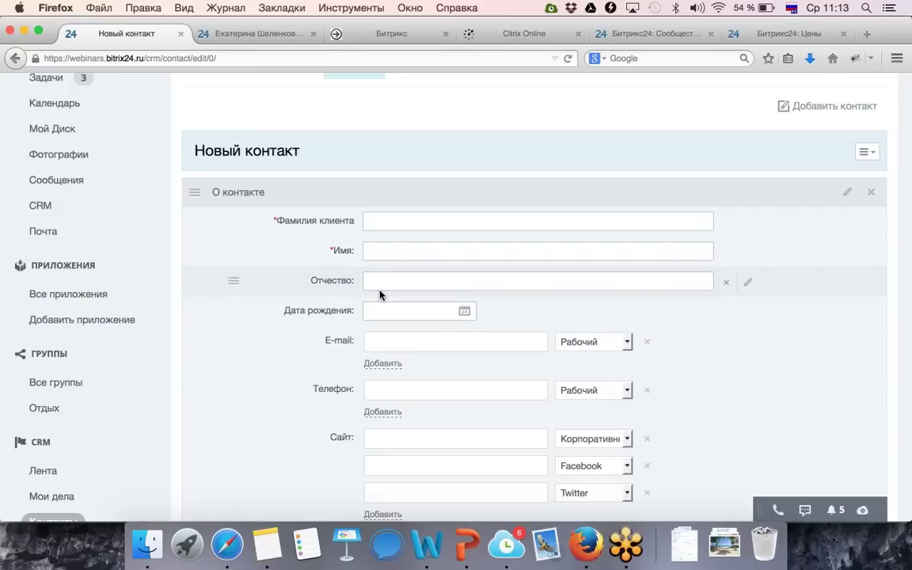
# Add a Строка field named 'Вид деятельности' to the Новый контакт form.
pyautogui.scroll(-5, 380, 304)
pyautogui.scroll(-6, 380, 293)
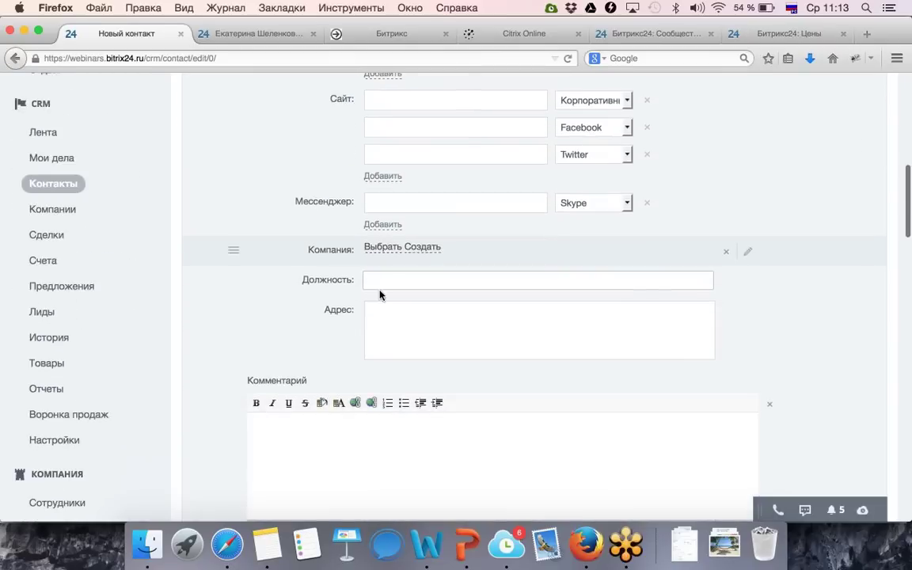
pyautogui.scroll(-3, 443, 349)
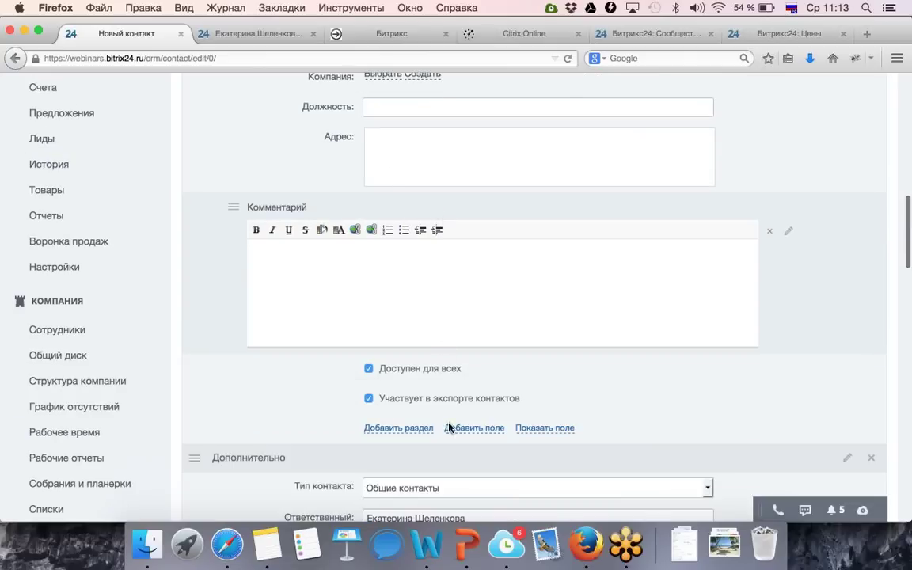
pyautogui.click(472, 430)
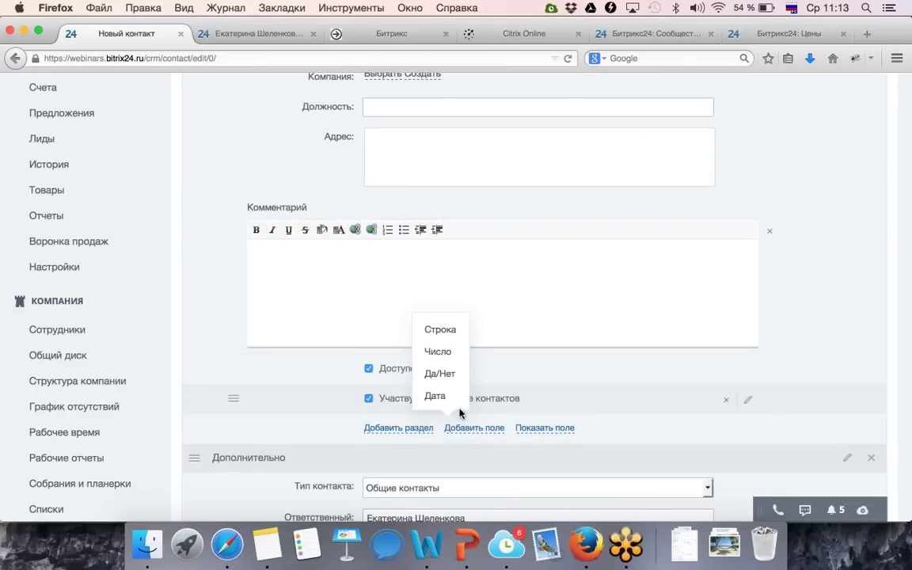
pyautogui.click(442, 330)
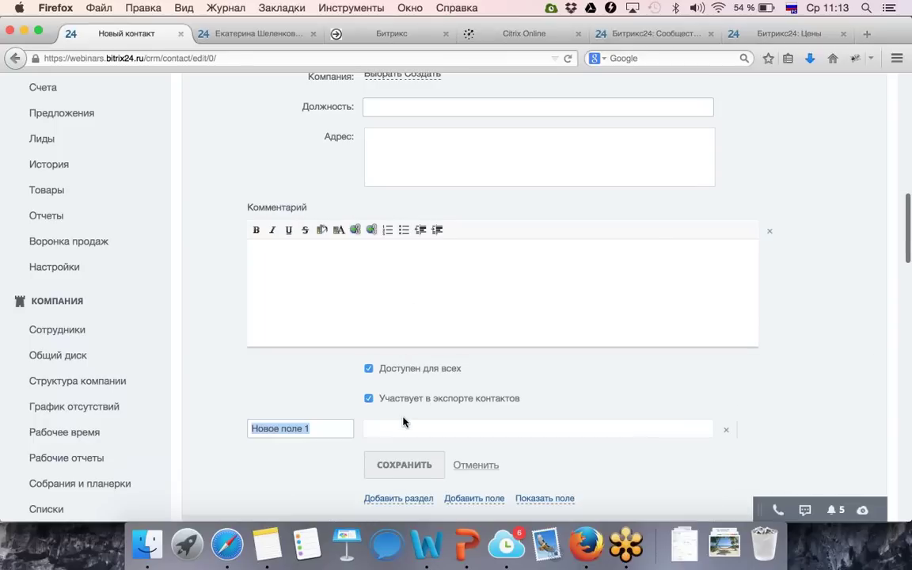
pyautogui.scroll(-2, 403, 422)
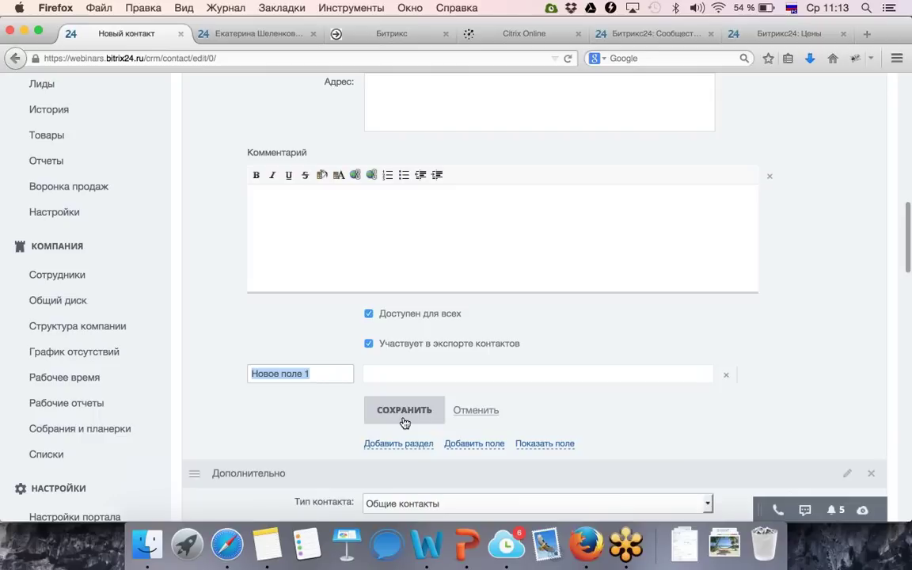
pyautogui.write('Вид')
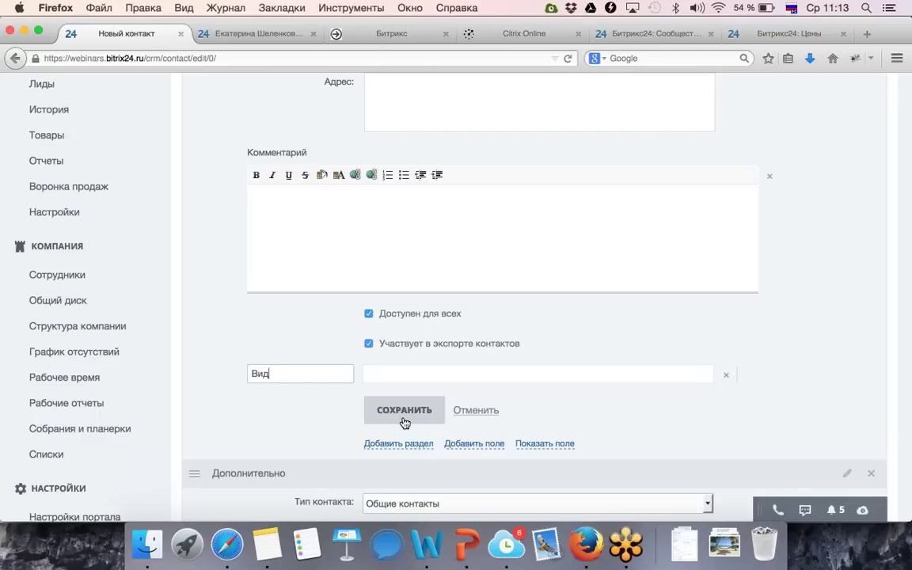
pyautogui.write(' деятельности')
pyautogui.click(403, 410)
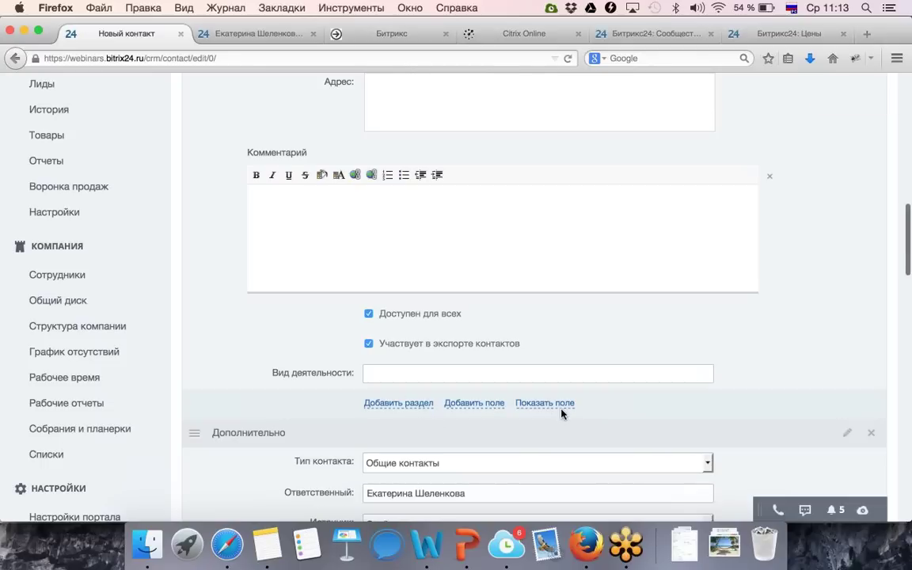
pyautogui.scroll(5, 562, 411)
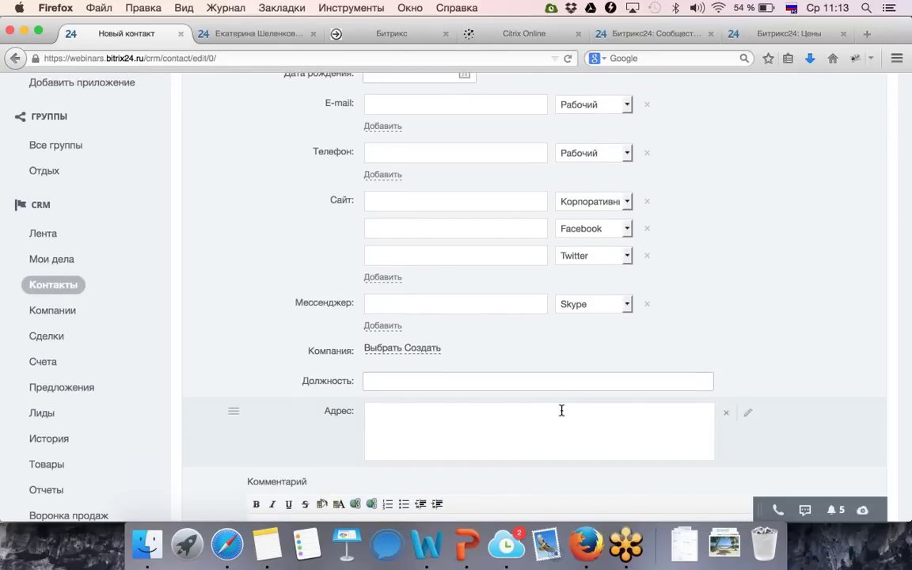
pyautogui.scroll(6, 561, 410)
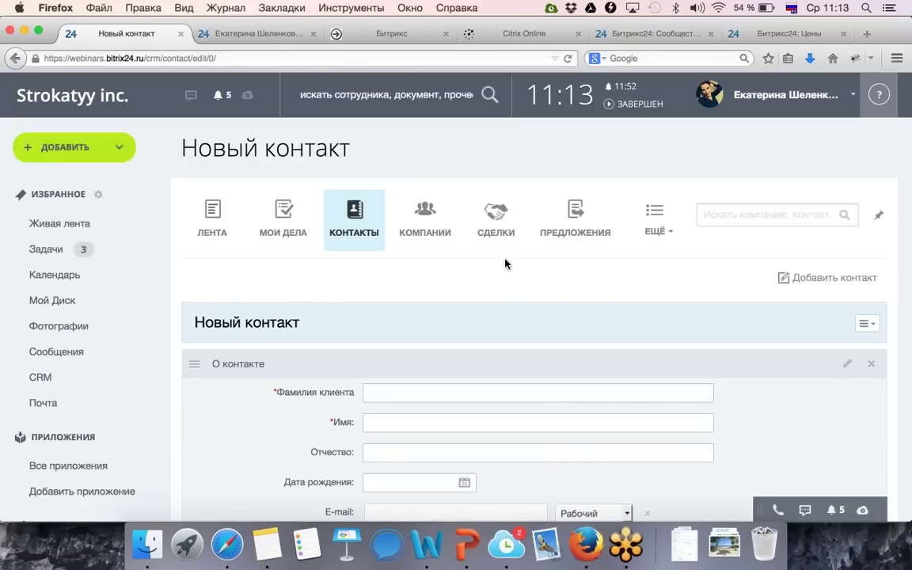
# Switch from the contacts list to the Список сделок deals list and scroll through it.
pyautogui.click(496, 232)
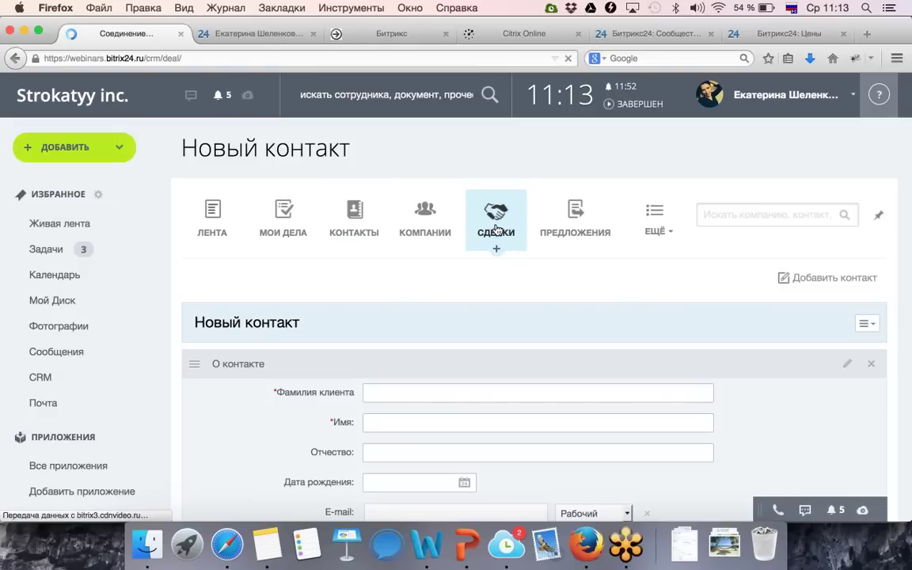
pyautogui.click(364, 216)
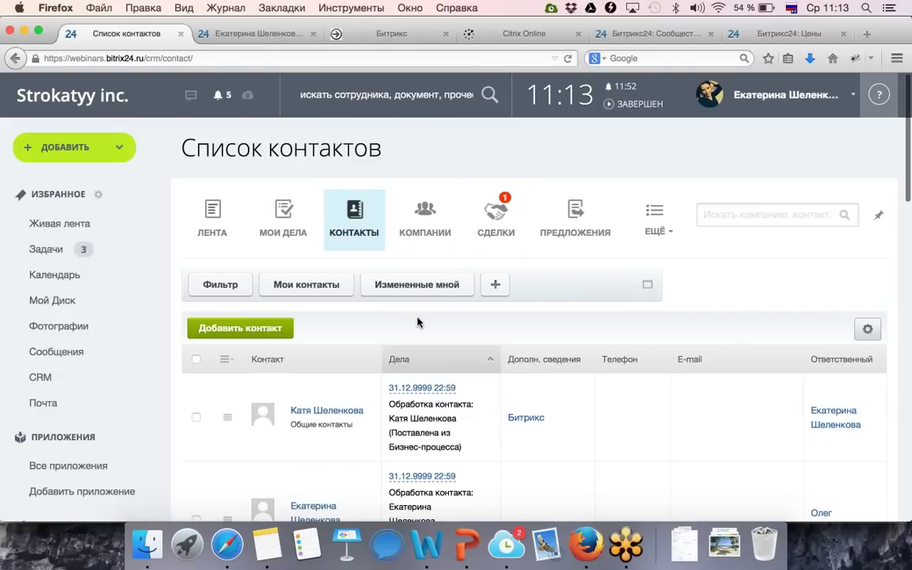
pyautogui.scroll(-1, 418, 322)
pyautogui.scroll(-3, 417, 322)
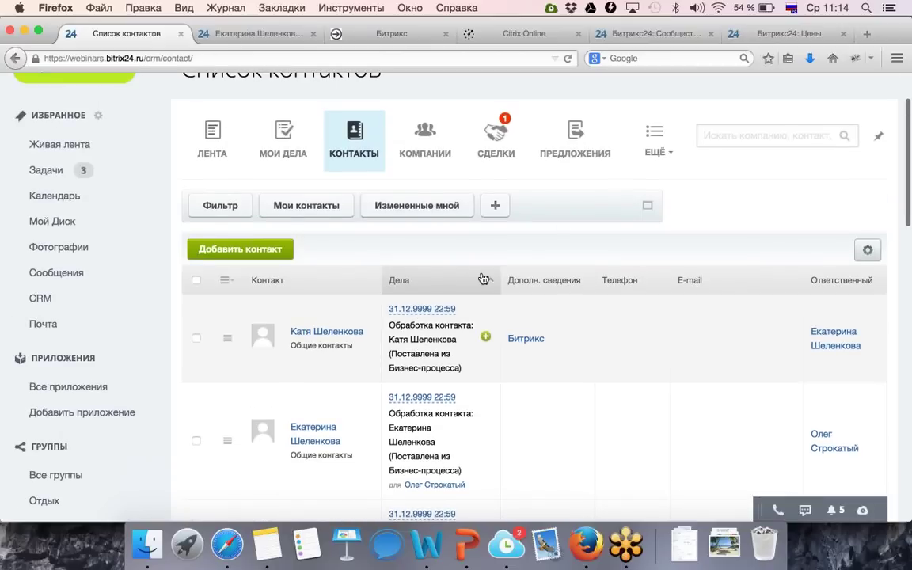
pyautogui.click(499, 135)
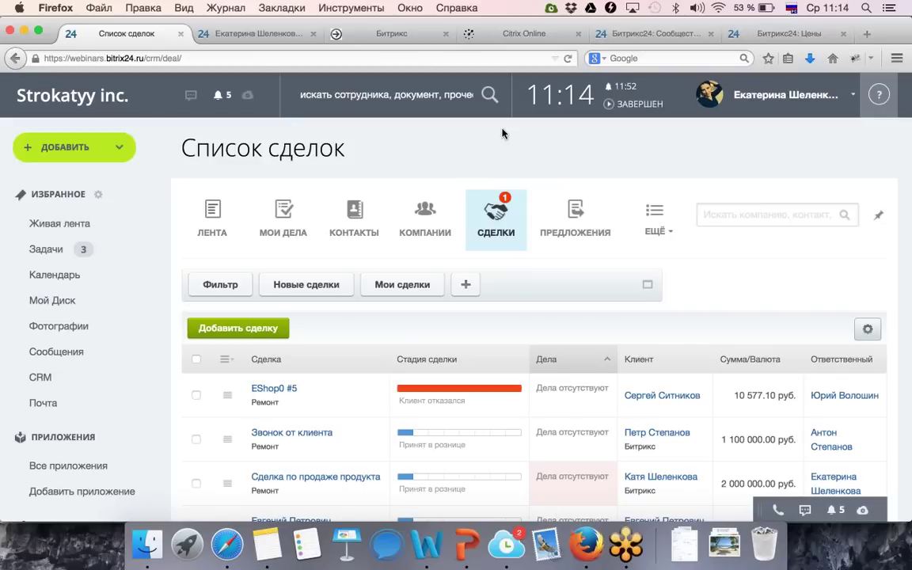
pyautogui.scroll(-10, 502, 133)
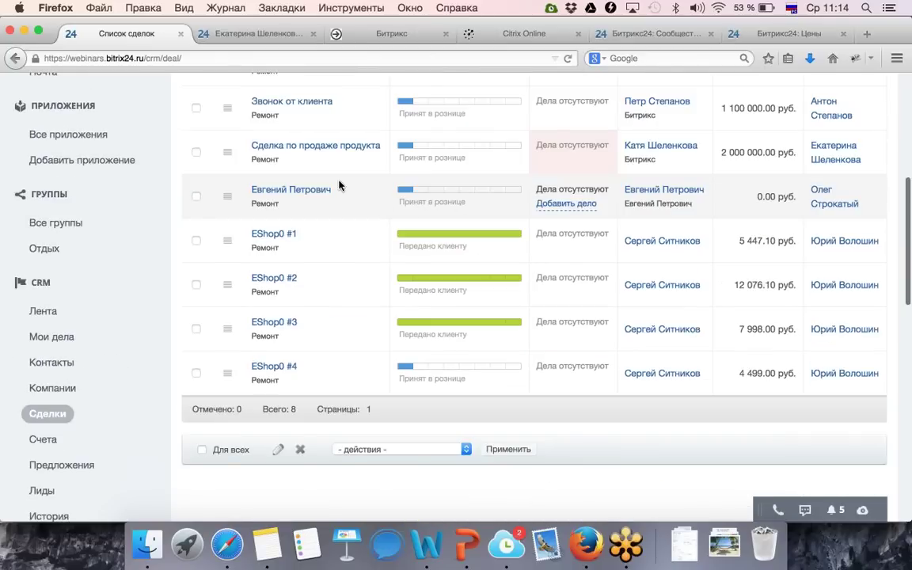
pyautogui.scroll(2, 329, 206)
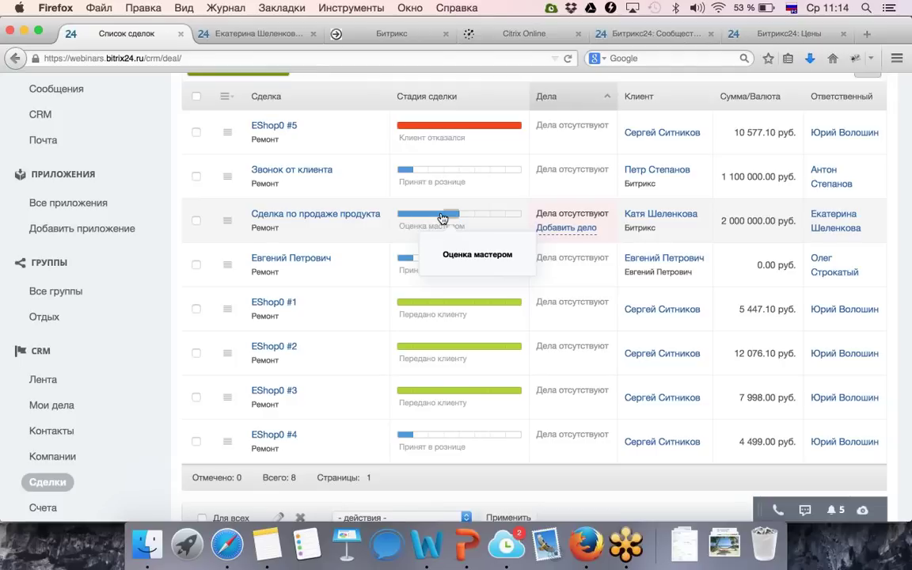
# Move Сделка по продаже продукта to the Оценка мастером stage, then open the deal's Дела list.
pyautogui.click(452, 216)
pyautogui.click(324, 215)
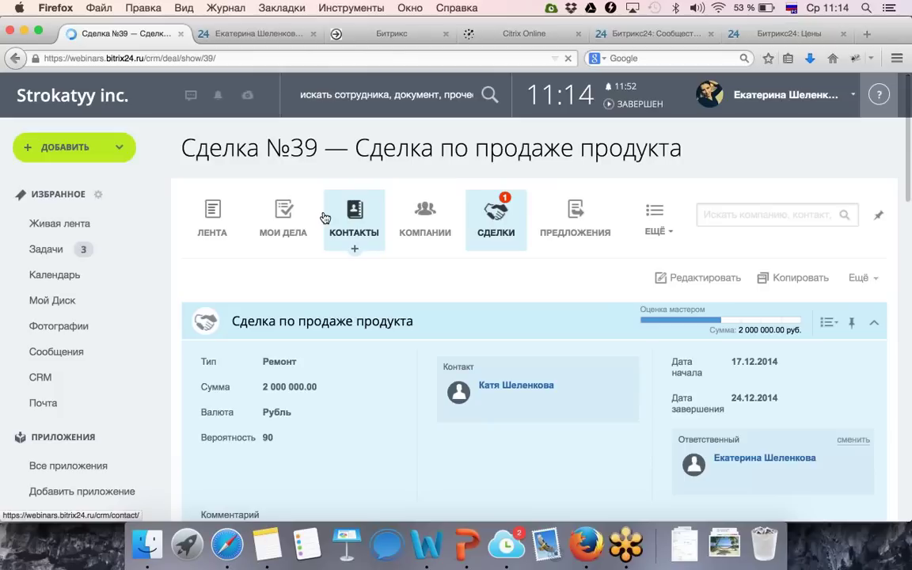
pyautogui.scroll(-5, 324, 216)
pyautogui.scroll(-10, 325, 215)
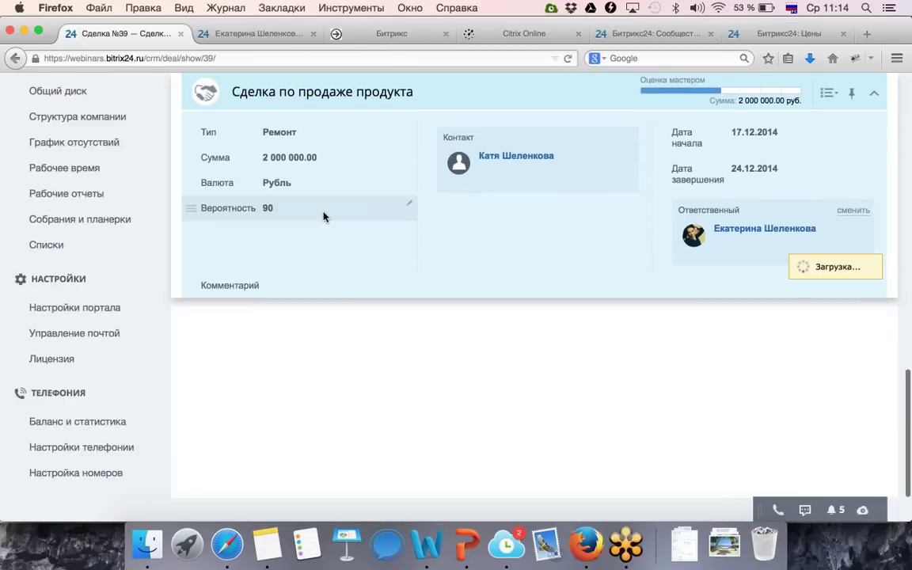
pyautogui.click(271, 417)
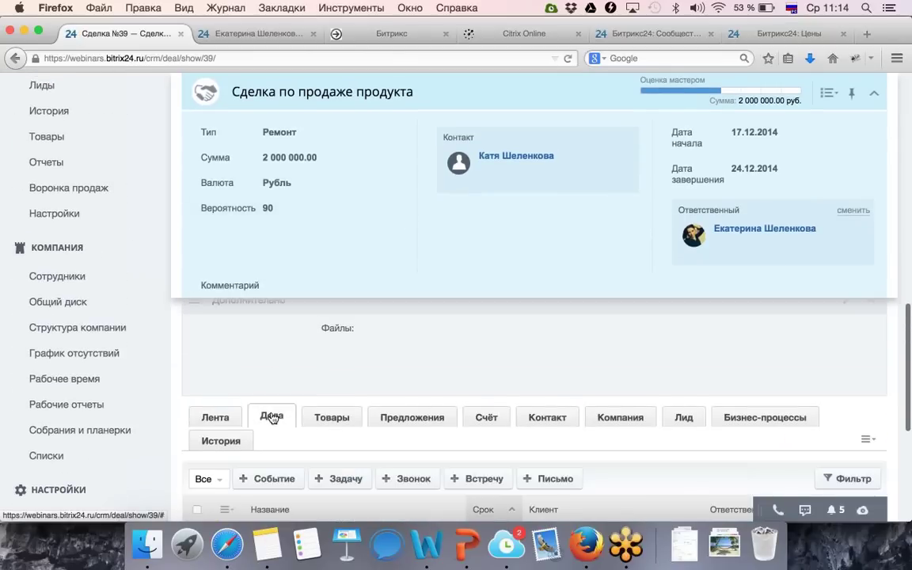
pyautogui.scroll(-3, 271, 417)
pyautogui.scroll(1, 271, 418)
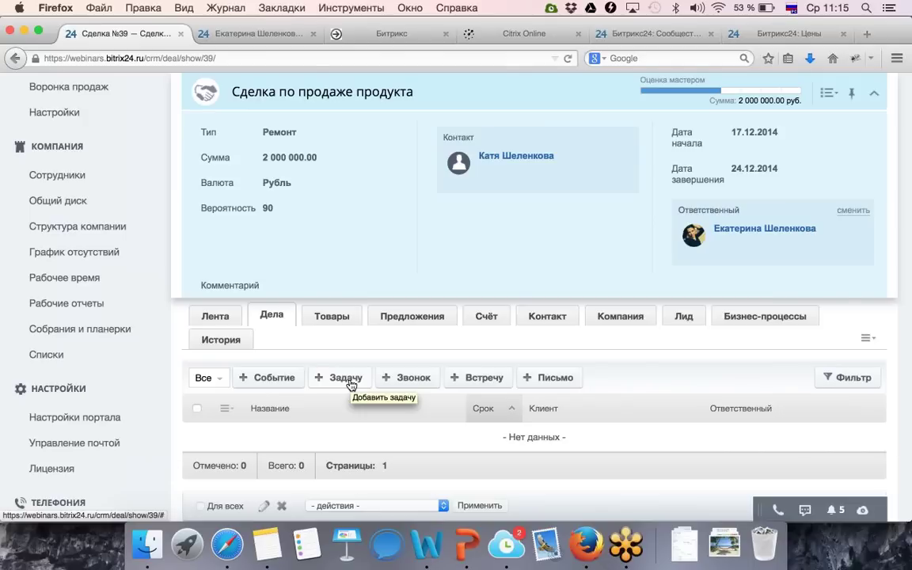
pyautogui.click(404, 383)
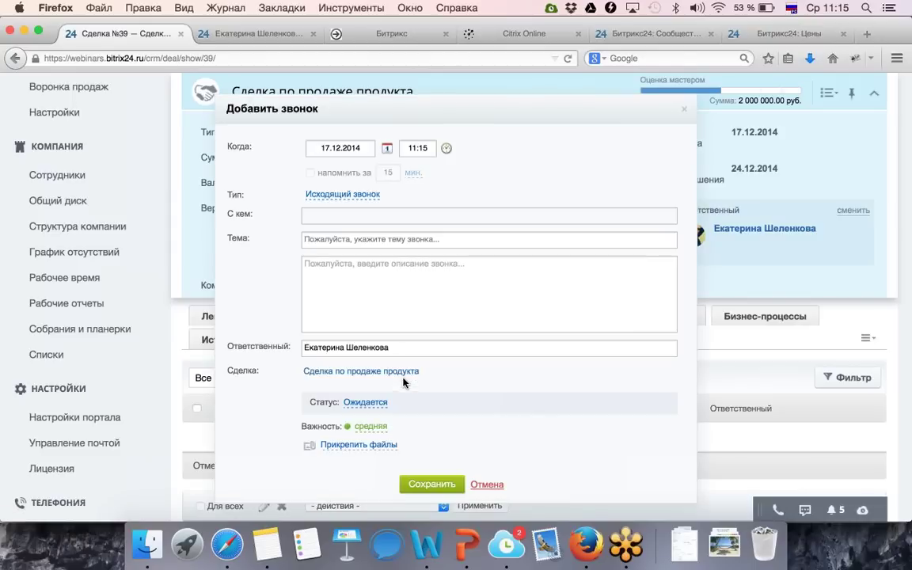
pyautogui.click(488, 485)
pyautogui.click(490, 377)
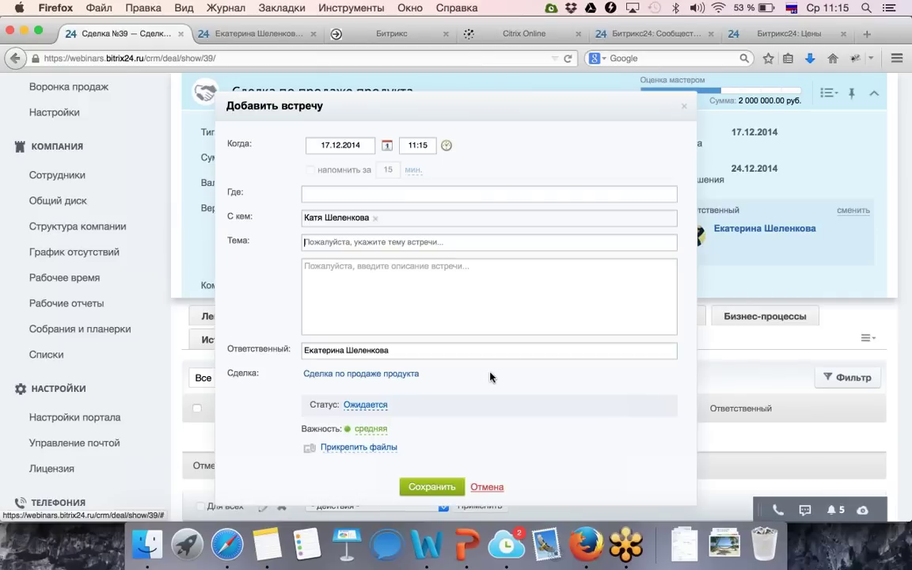
pyautogui.click(486, 487)
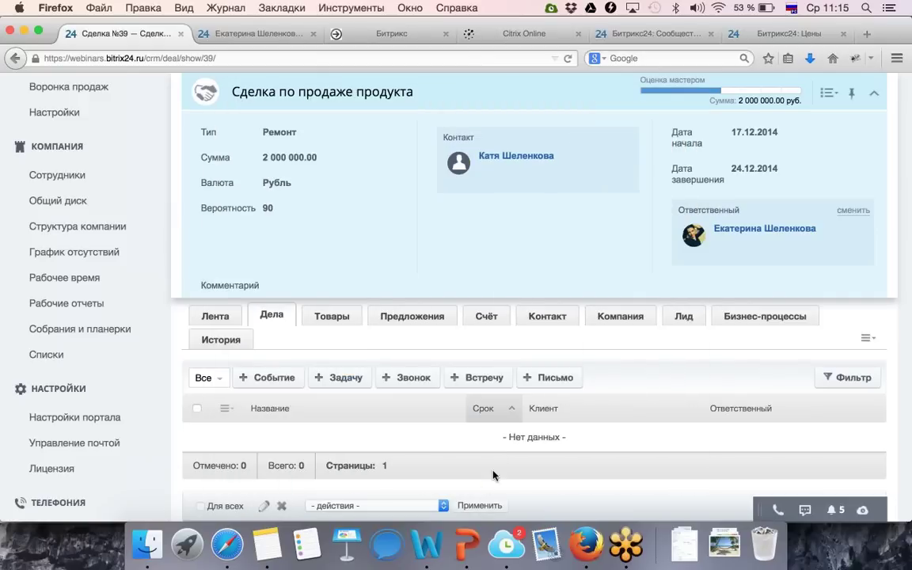
pyautogui.click(555, 377)
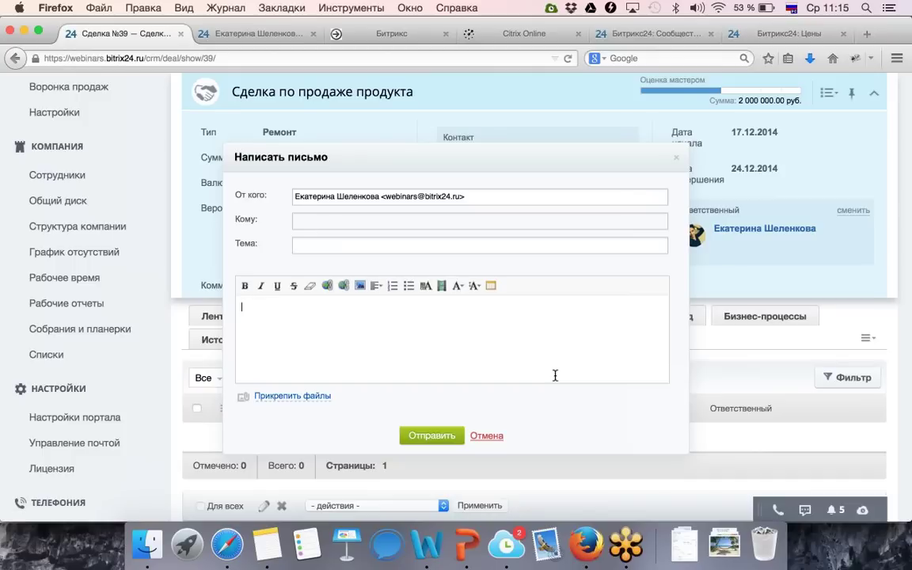
pyautogui.click(487, 436)
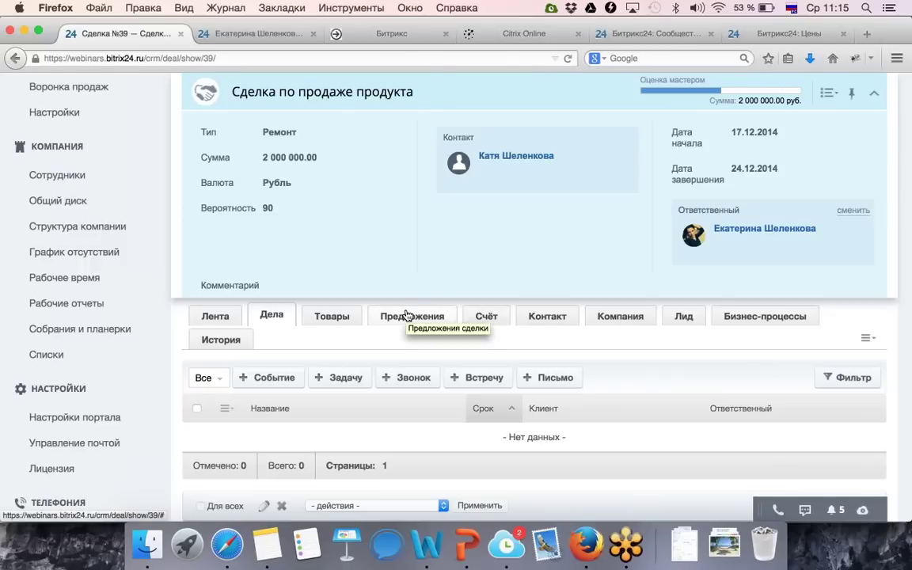
# From the deal's Предложения tab, save a new quote for one Мерседес at 2 000 000 руб.
pyautogui.click(406, 315)
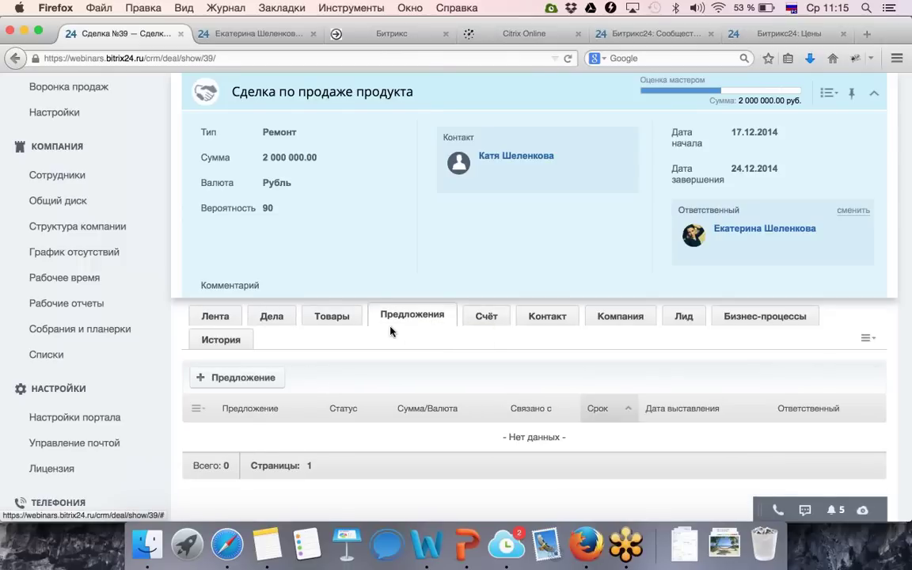
pyautogui.click(257, 375)
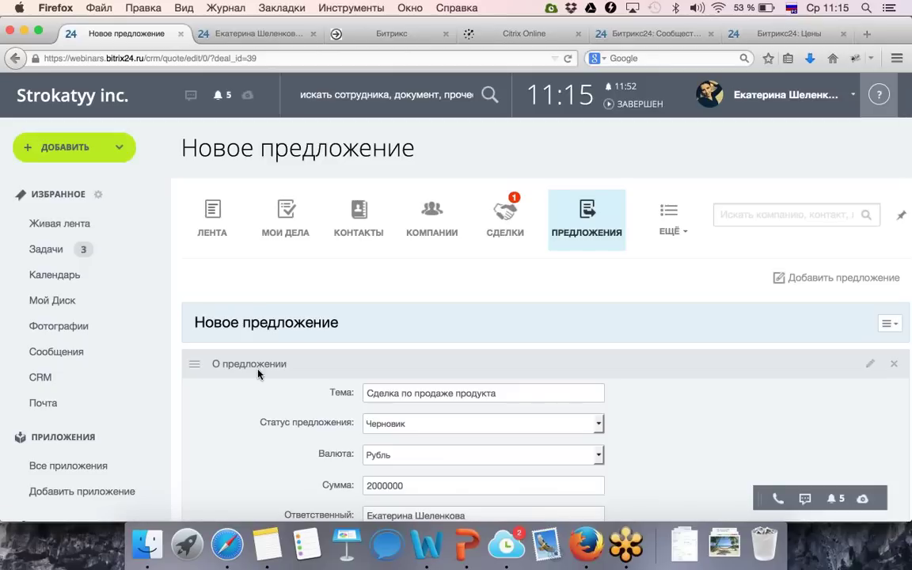
pyautogui.scroll(-5, 258, 372)
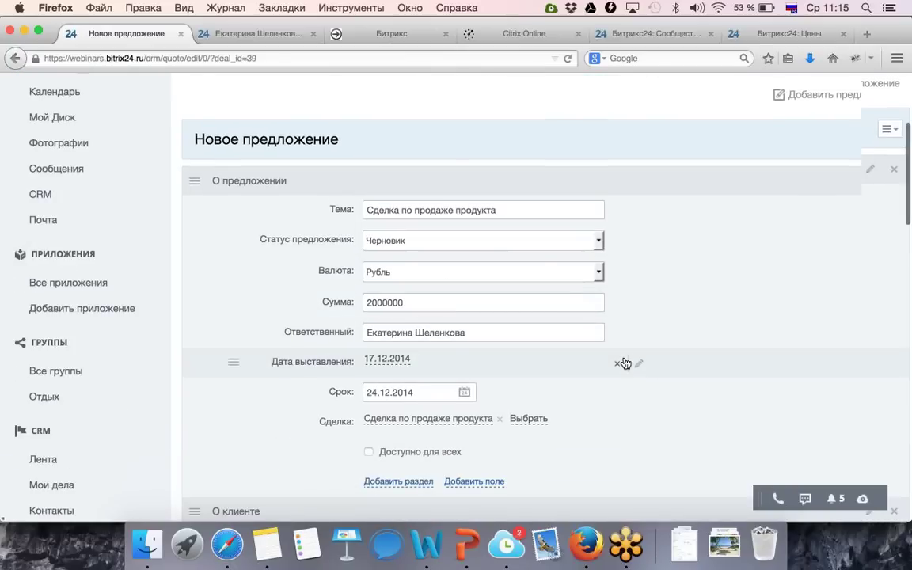
pyautogui.scroll(-15, 624, 363)
pyautogui.scroll(-10, 624, 358)
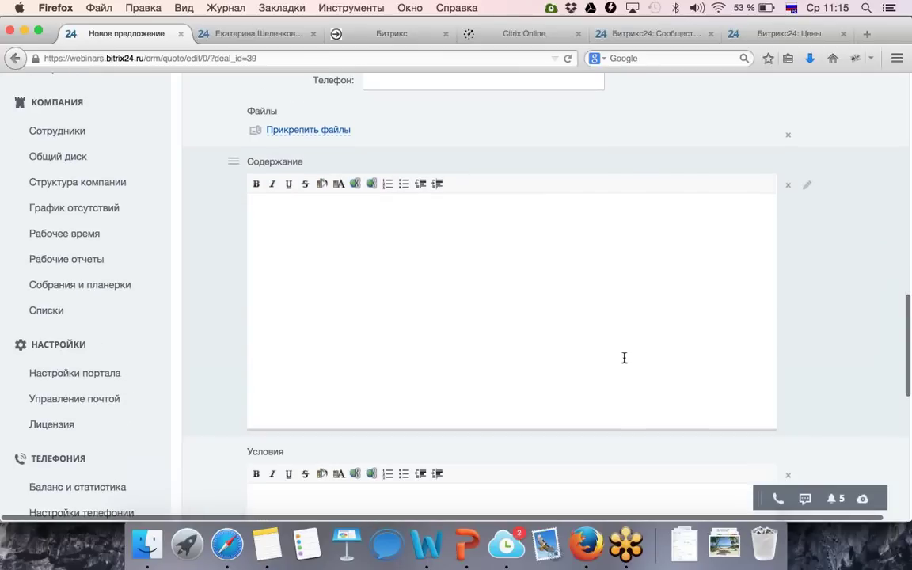
pyautogui.scroll(-1, 623, 362)
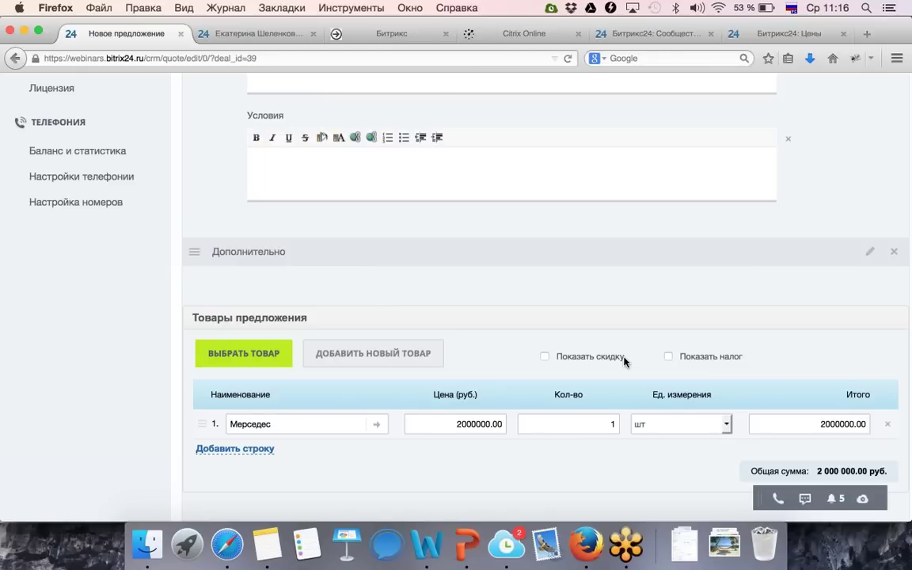
pyautogui.scroll(15, 624, 362)
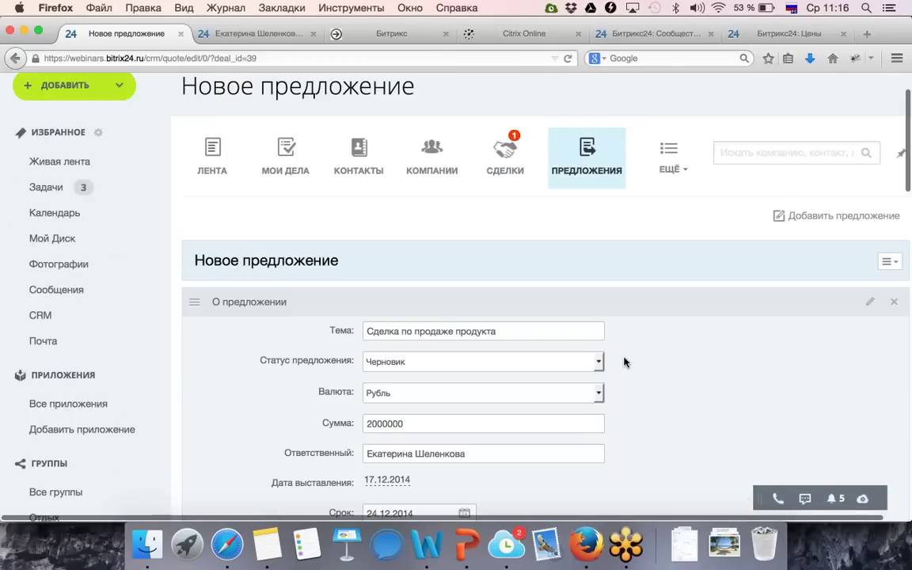
pyautogui.scroll(-15, 625, 363)
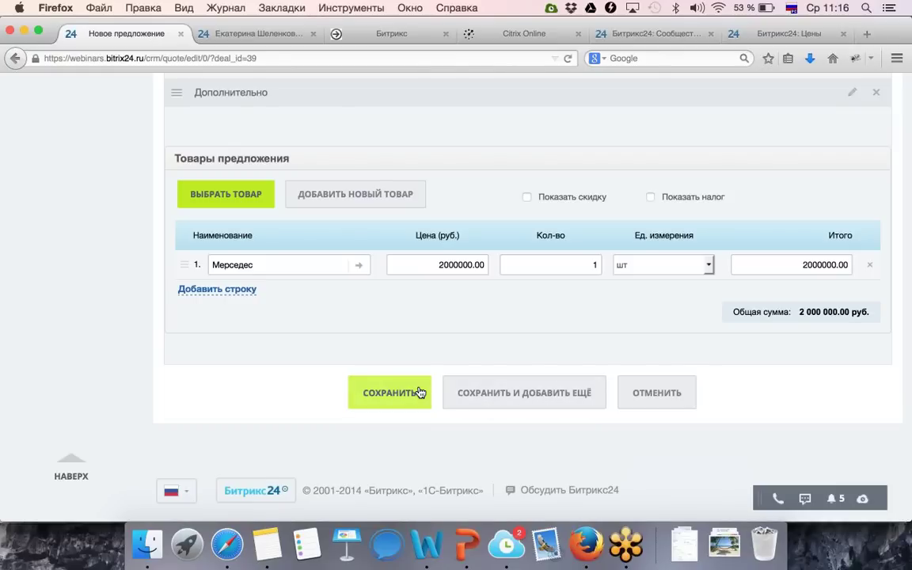
pyautogui.scroll(15, 420, 393)
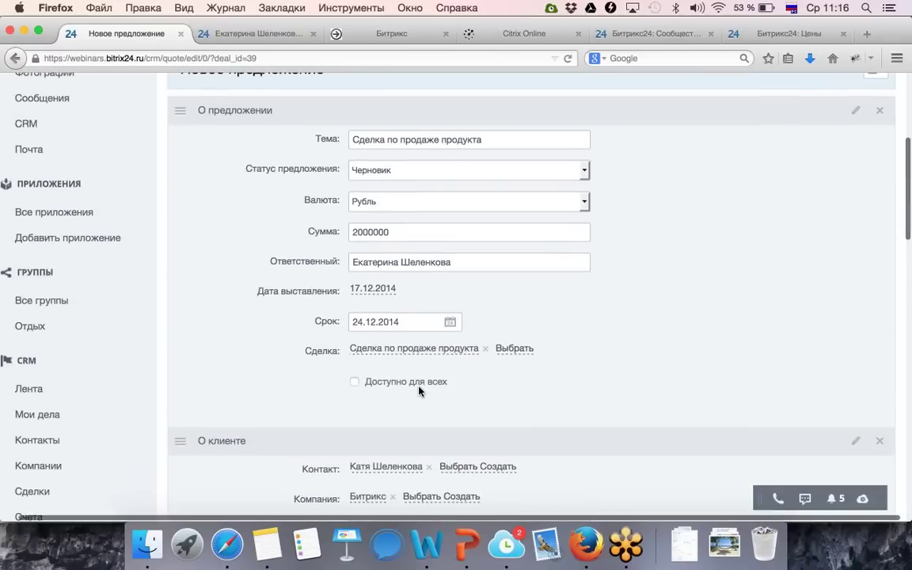
pyautogui.scroll(-3, 420, 388)
pyautogui.scroll(-10, 420, 388)
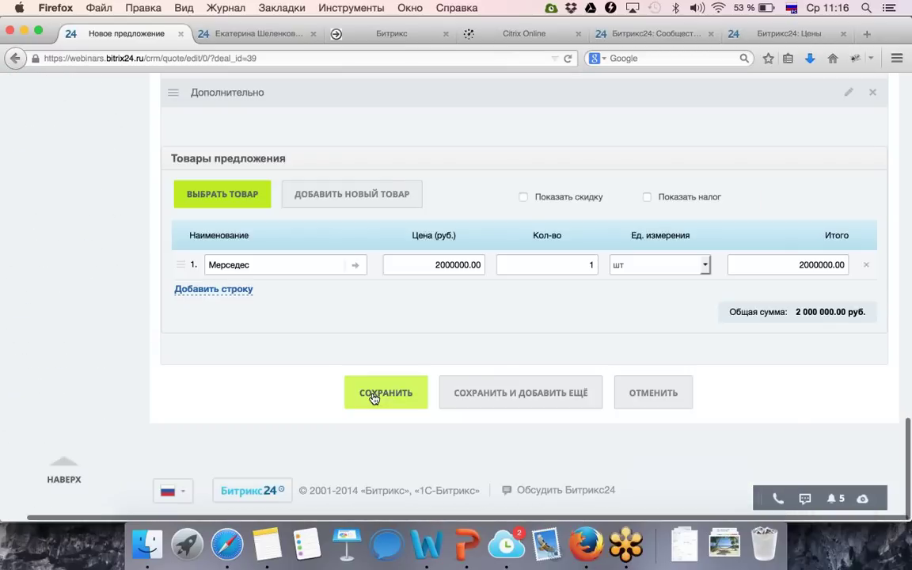
pyautogui.click(384, 396)
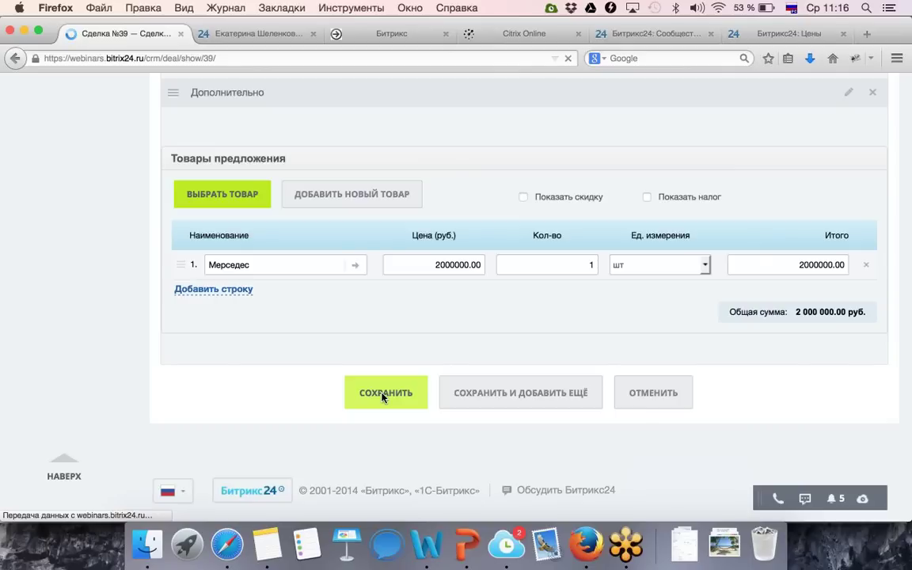
# Open quote №3 from the deal's Предложения list.
pyautogui.scroll(-3, 382, 397)
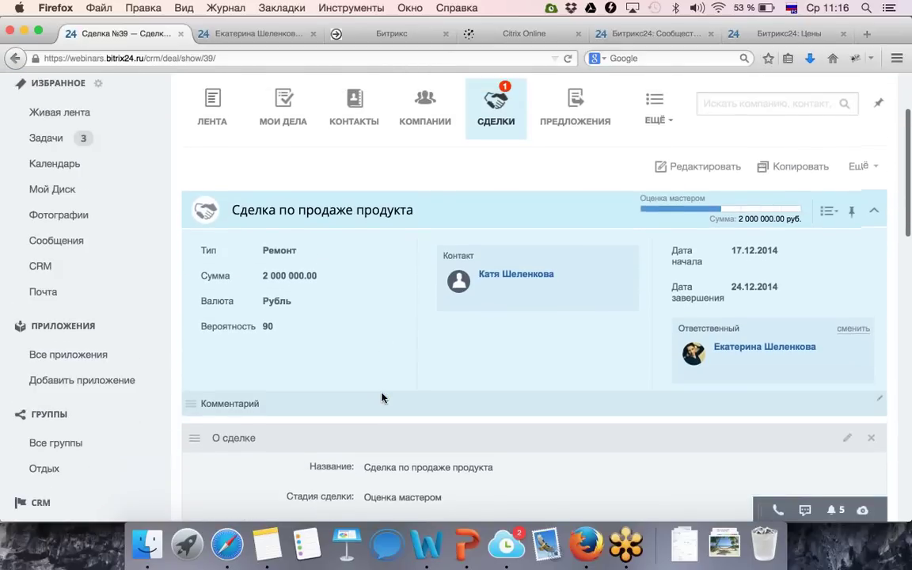
pyautogui.scroll(-10, 381, 398)
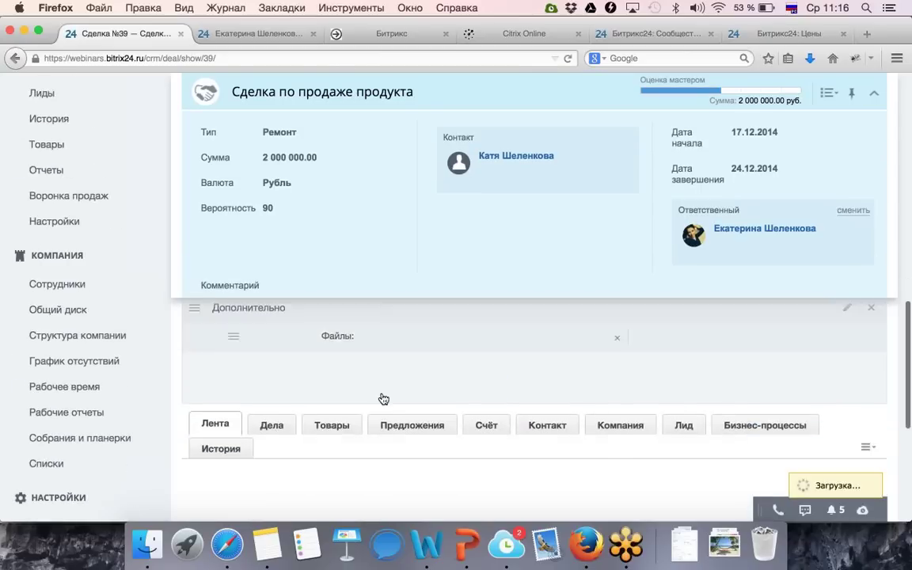
pyautogui.click(399, 405)
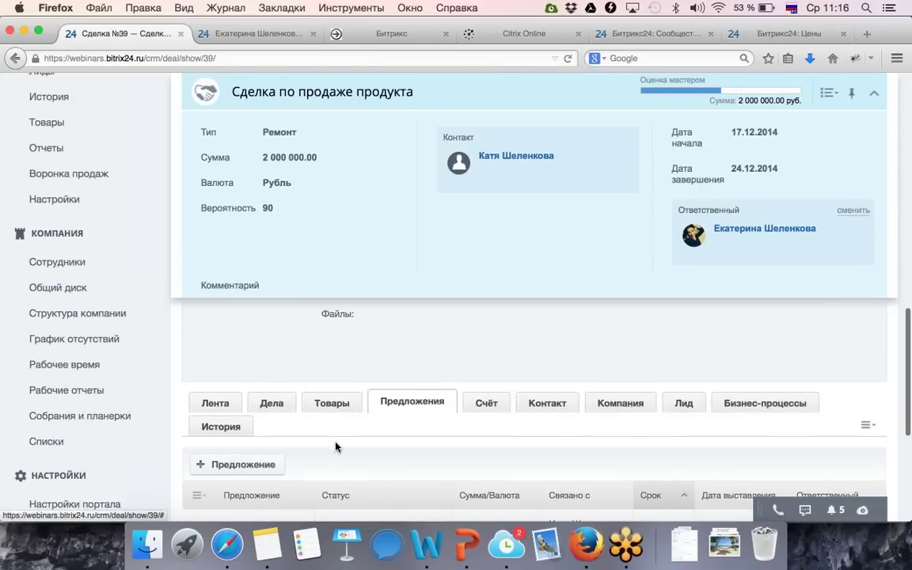
pyautogui.scroll(-3, 336, 443)
pyautogui.click(226, 424)
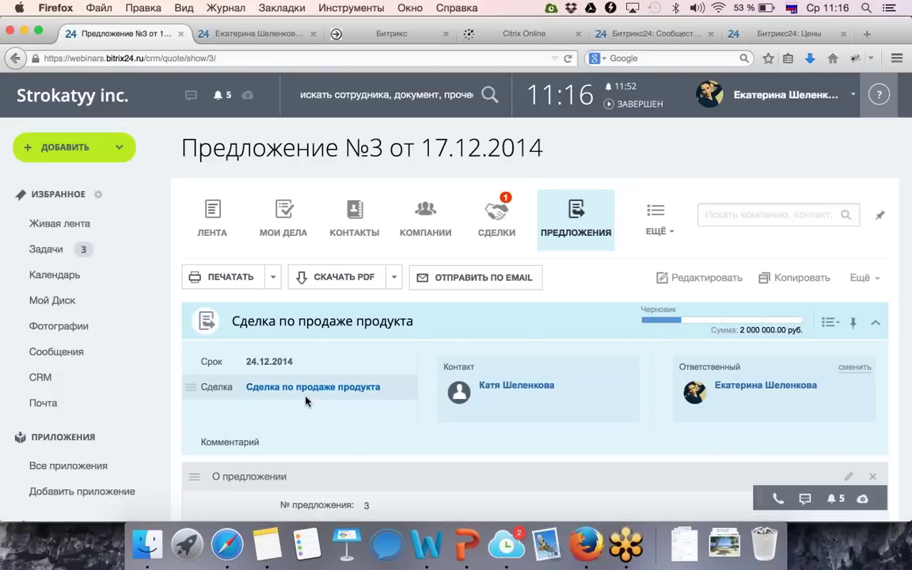
# Download the quote as PDF and open it in Preview.
pyautogui.click(274, 277)
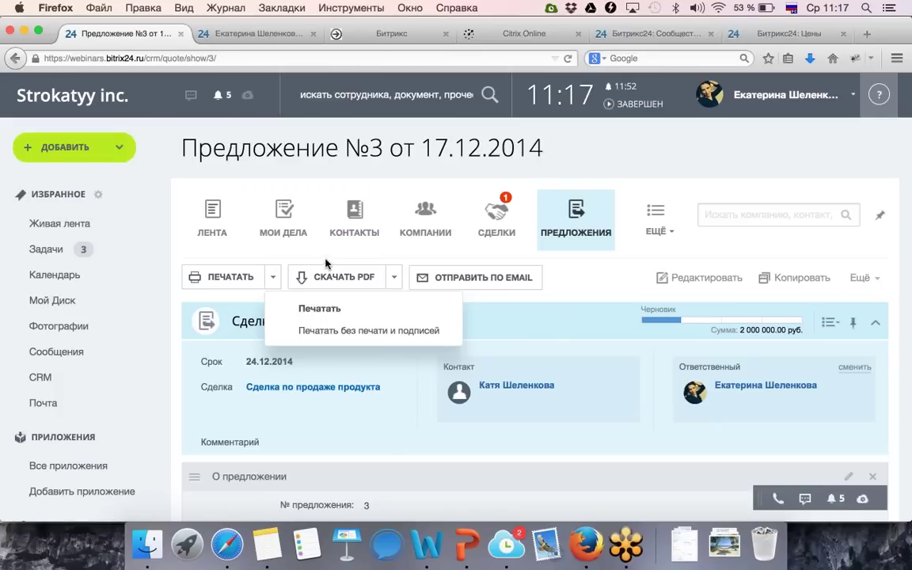
pyautogui.click(360, 279)
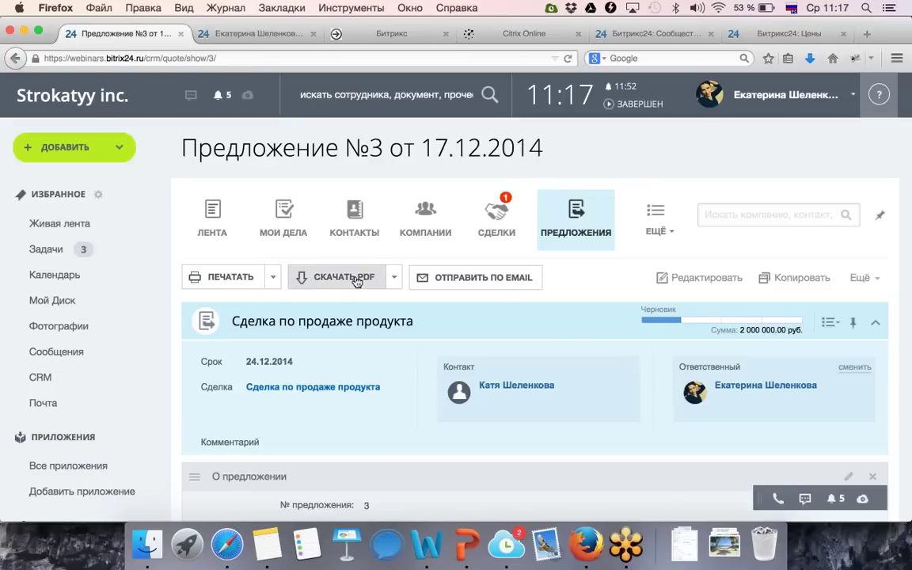
pyautogui.click(358, 281)
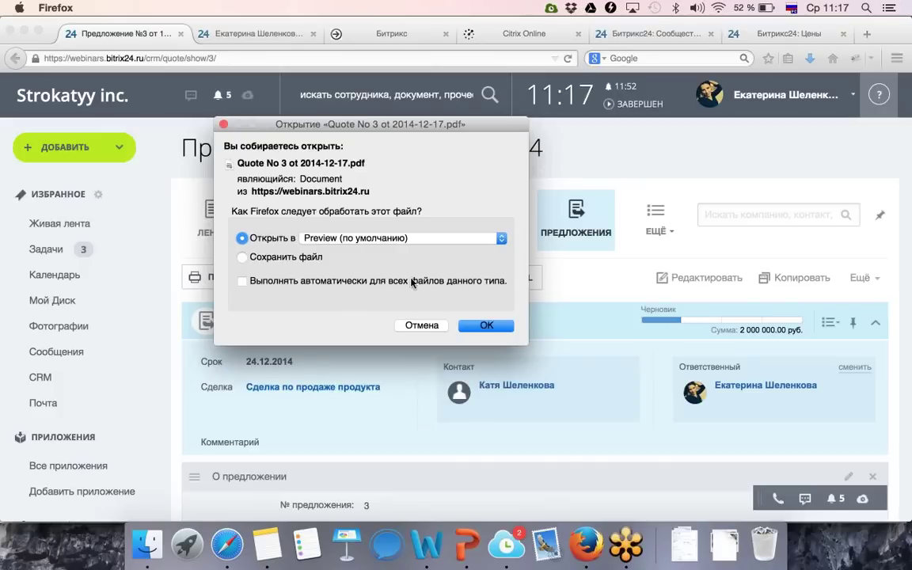
pyautogui.click(475, 327)
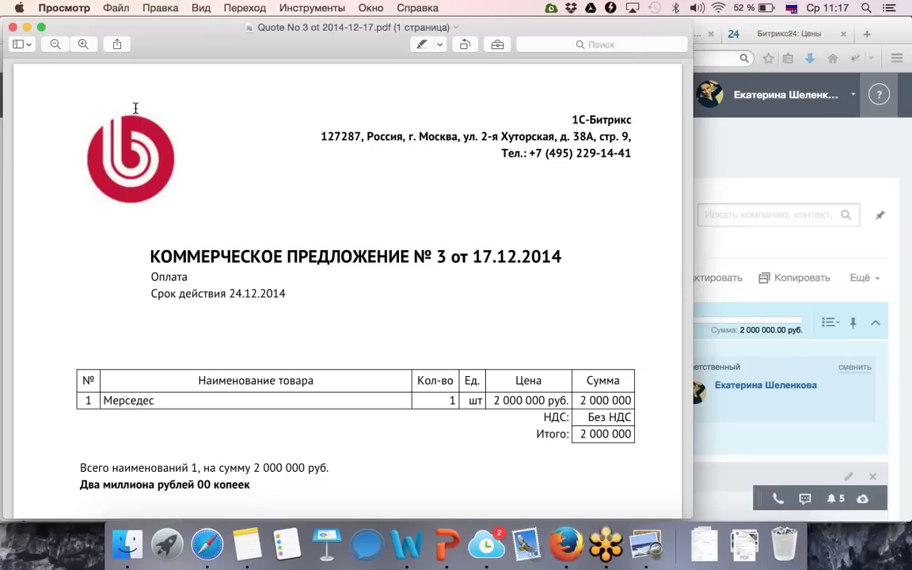
# Look through the Quote No 3 PDF with one Мерседес at 2 000 000 руб., then close Preview.
pyautogui.scroll(-10, 295, 263)
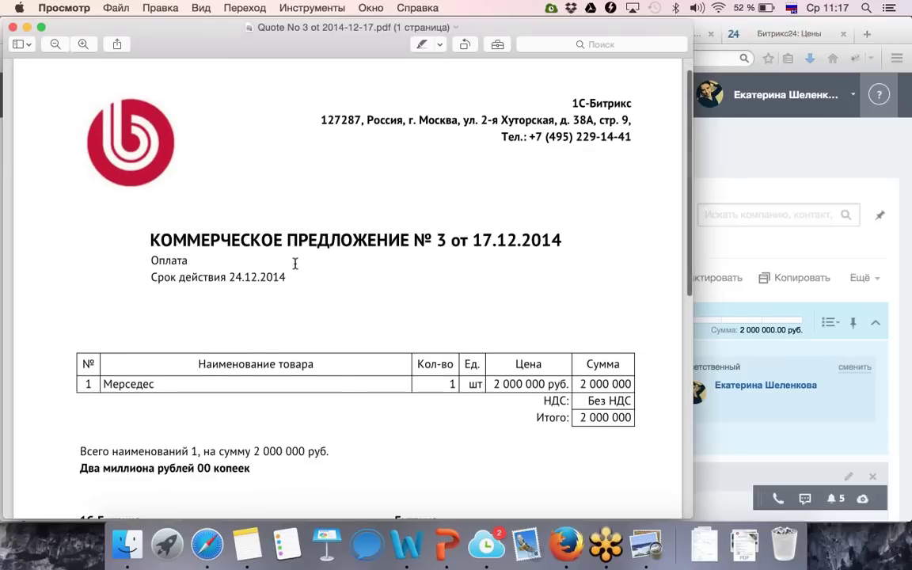
pyautogui.scroll(-6, 295, 264)
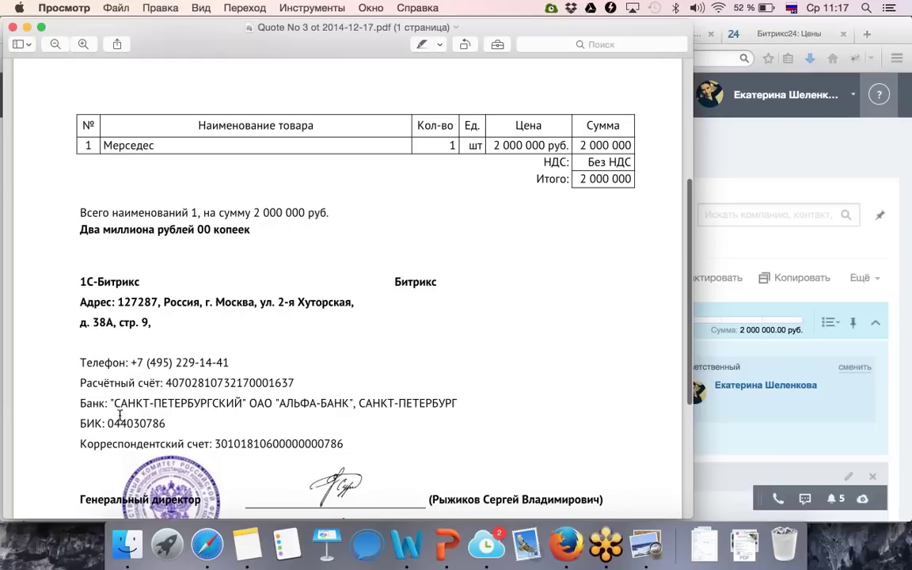
pyautogui.scroll(-7, 110, 411)
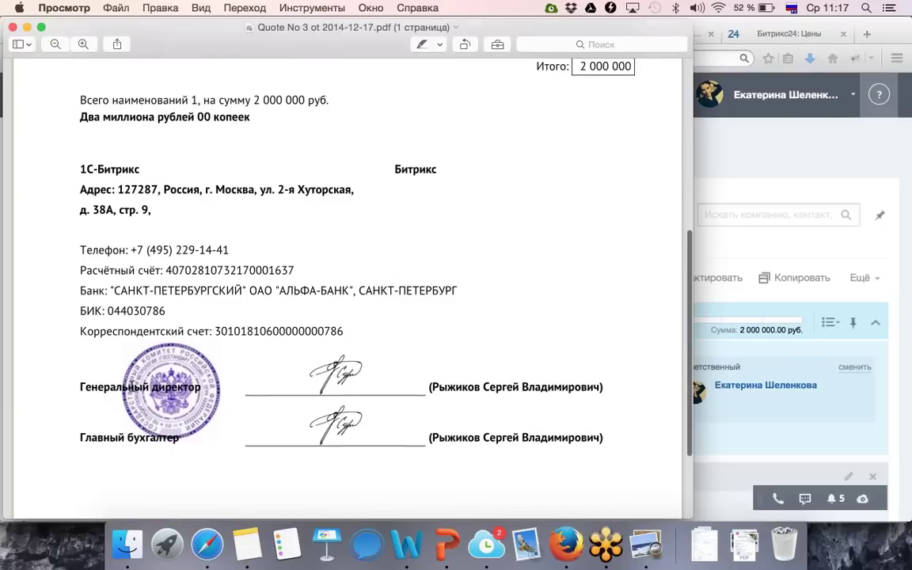
pyautogui.scroll(4, 344, 393)
pyautogui.scroll(10, 344, 393)
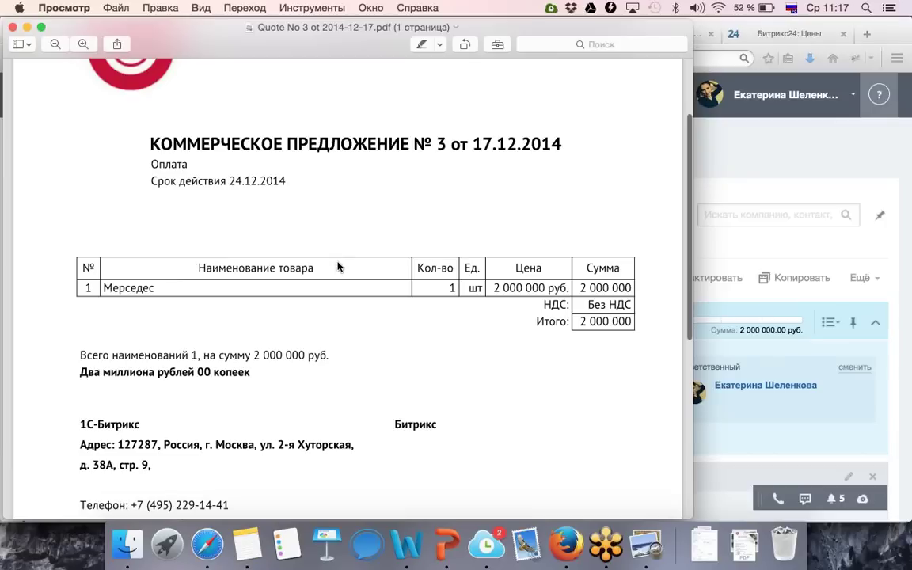
pyautogui.scroll(5, 304, 238)
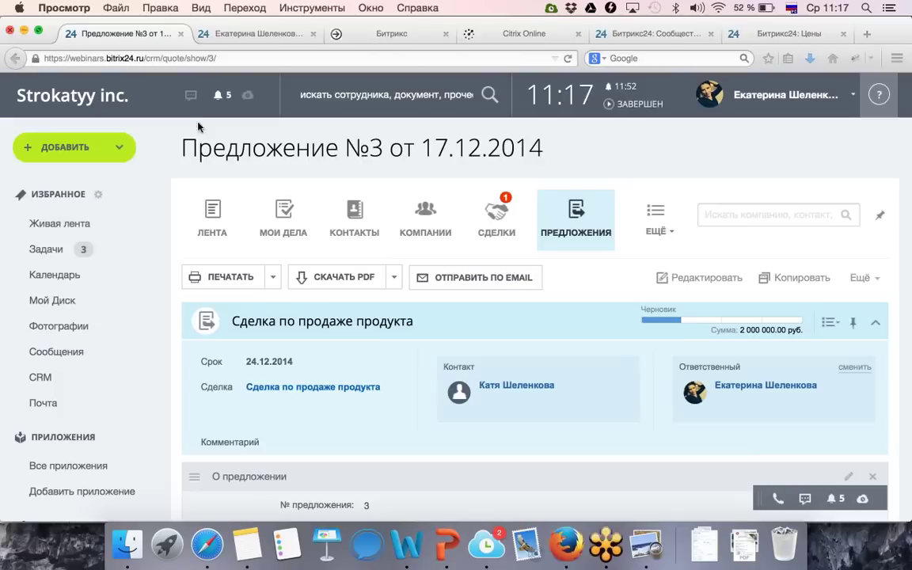
pyautogui.click(12, 27)
pyautogui.click(463, 286)
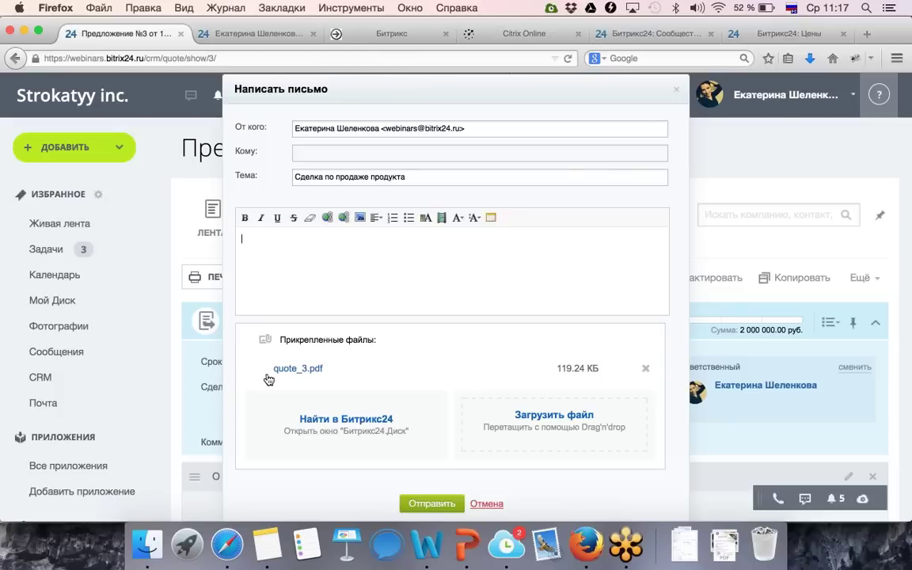
pyautogui.click(485, 504)
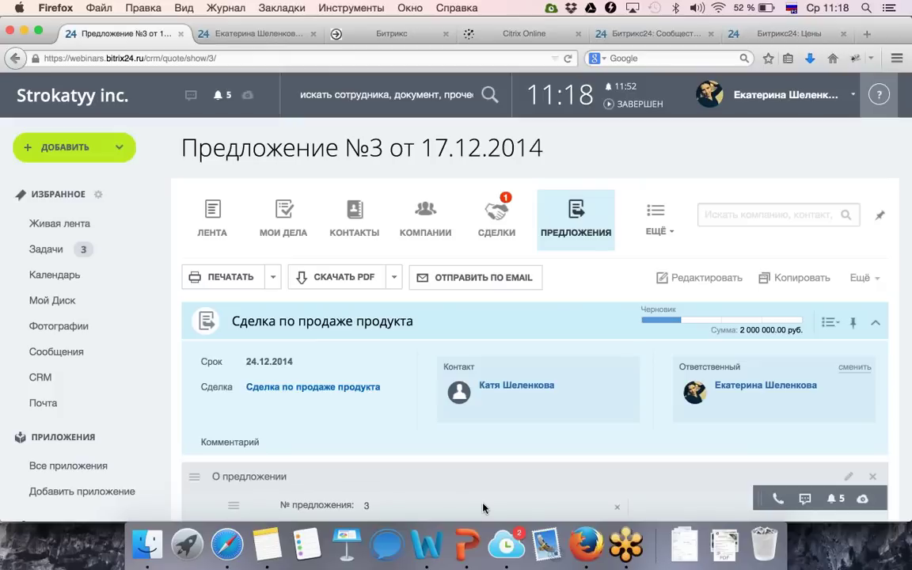
# Go to CRM settings via ЕЩЁ and open the Почтовые шаблоны page.
pyautogui.click(659, 231)
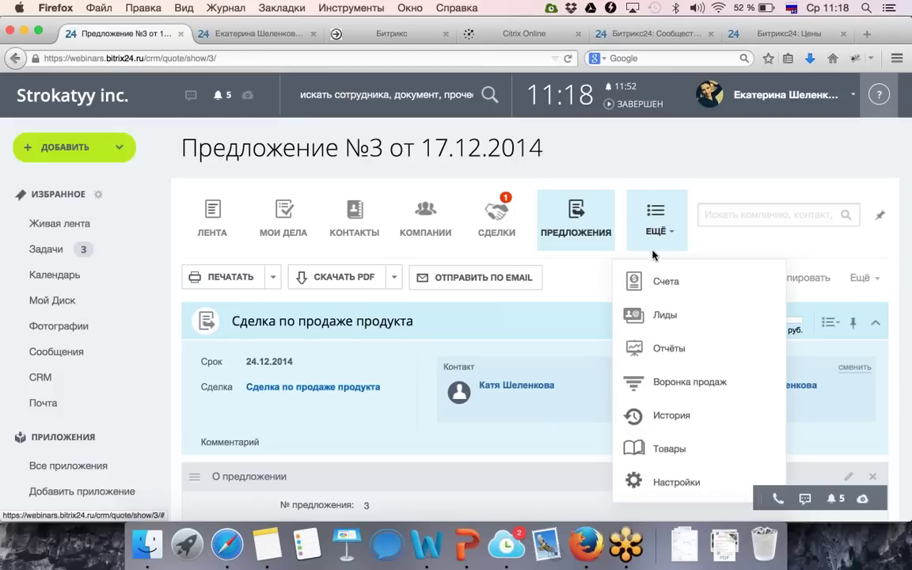
pyautogui.click(667, 490)
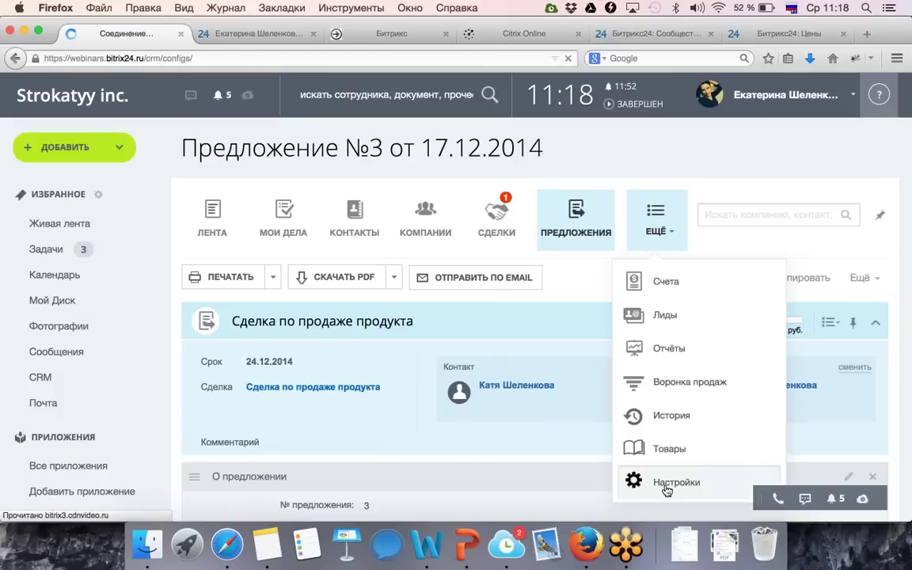
pyautogui.scroll(-5, 666, 490)
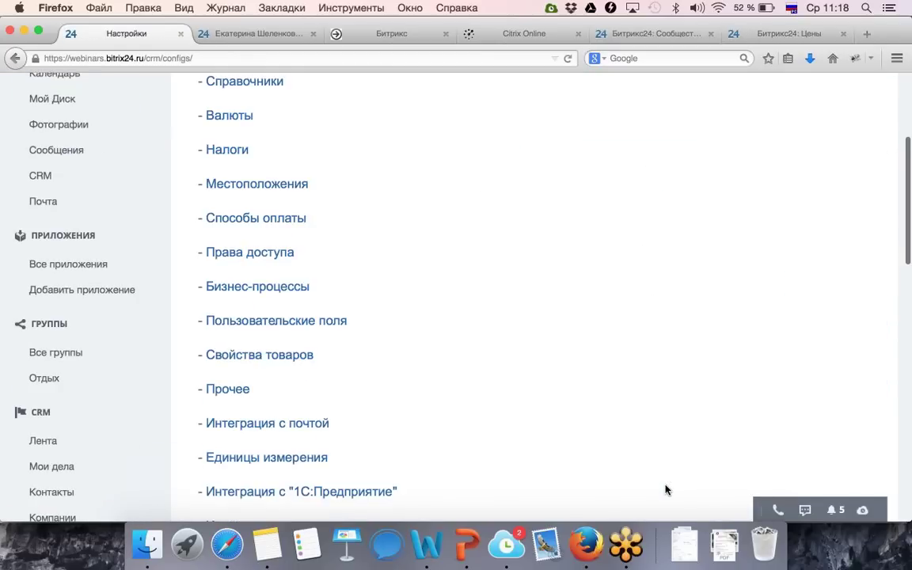
pyautogui.scroll(-2, 665, 490)
pyautogui.scroll(-2, 665, 490)
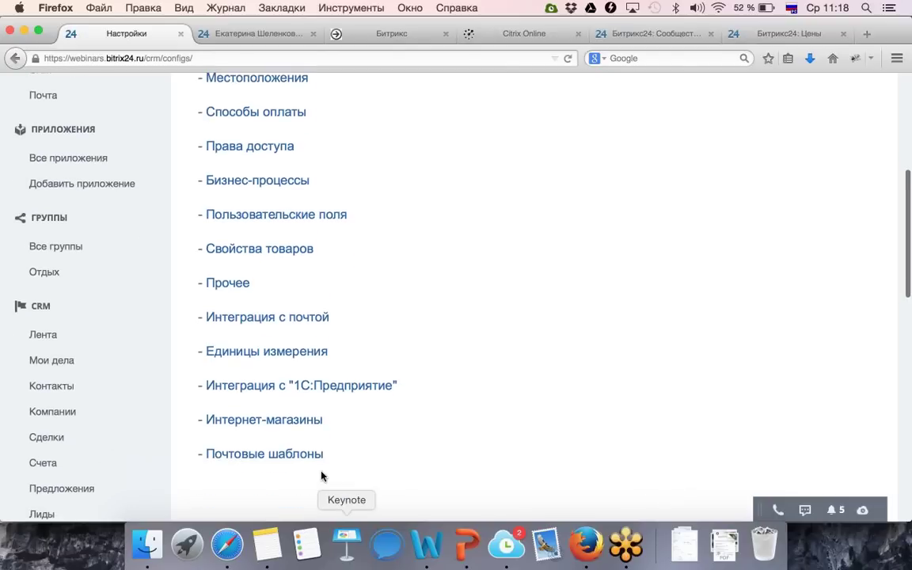
pyautogui.click(291, 455)
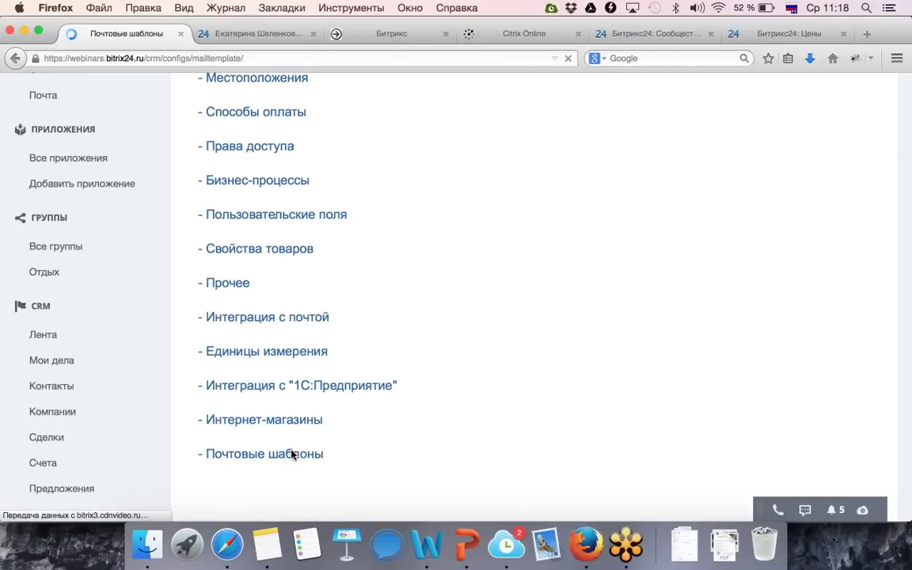
pyautogui.scroll(-1, 292, 455)
pyautogui.scroll(-2, 275, 224)
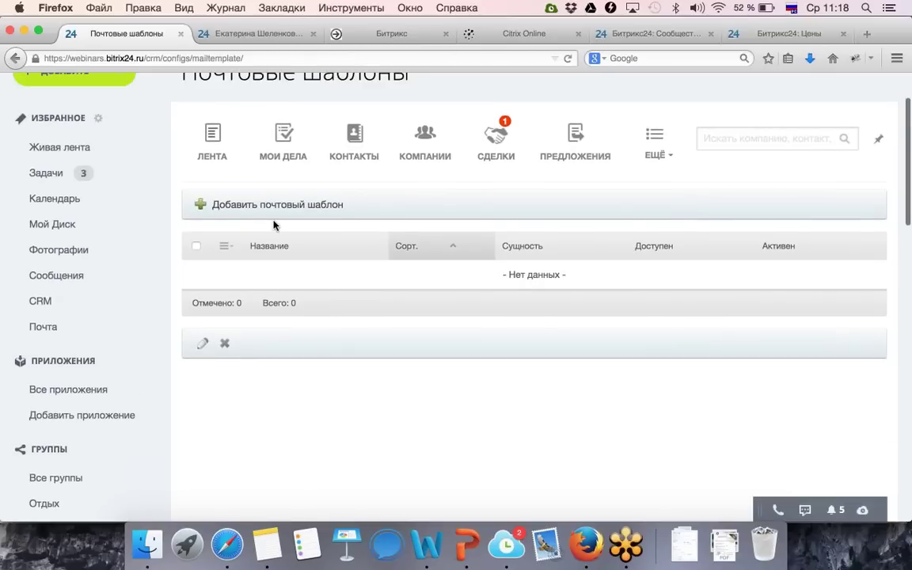
# Open a new mail template form, check the Сущность options keeping Лид, then show the deals list.
pyautogui.click(274, 210)
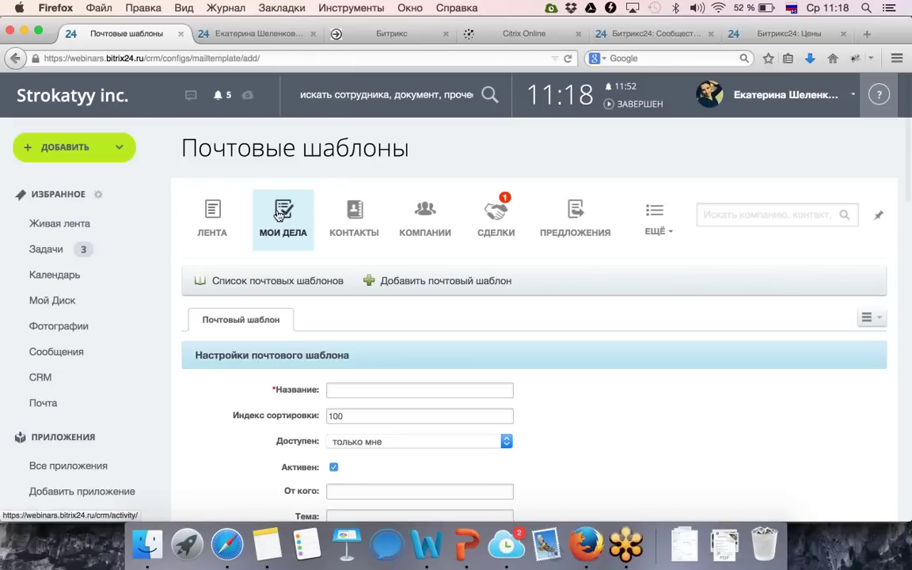
pyautogui.scroll(-5, 510, 411)
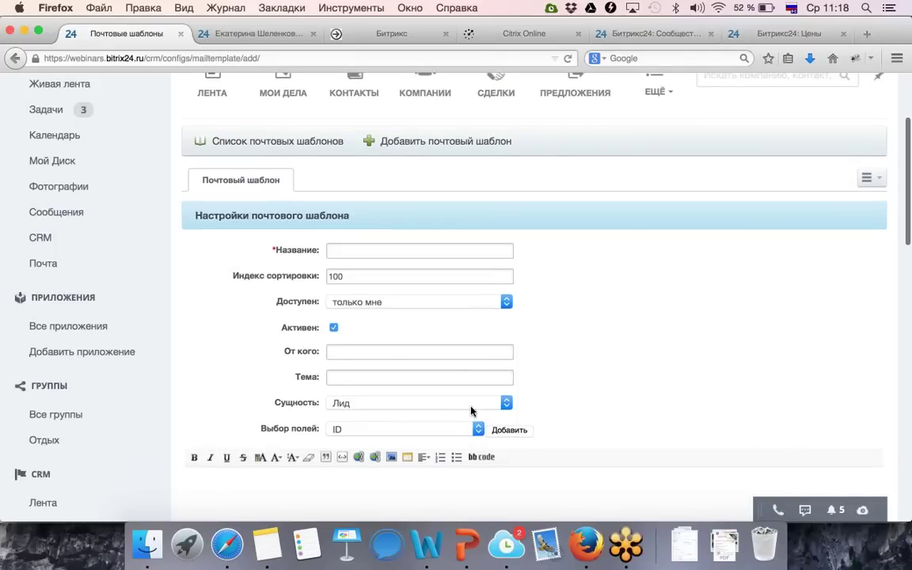
pyautogui.click(468, 402)
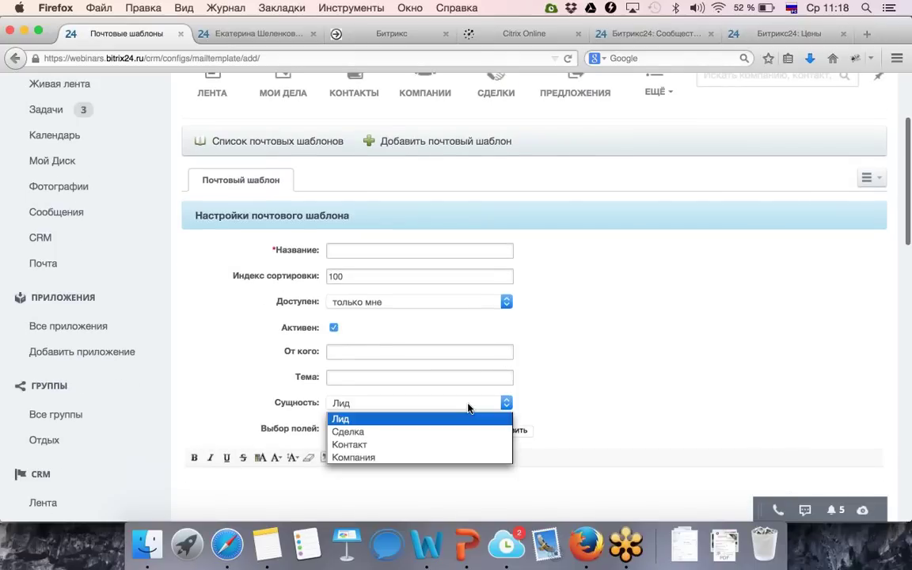
pyautogui.click(470, 402)
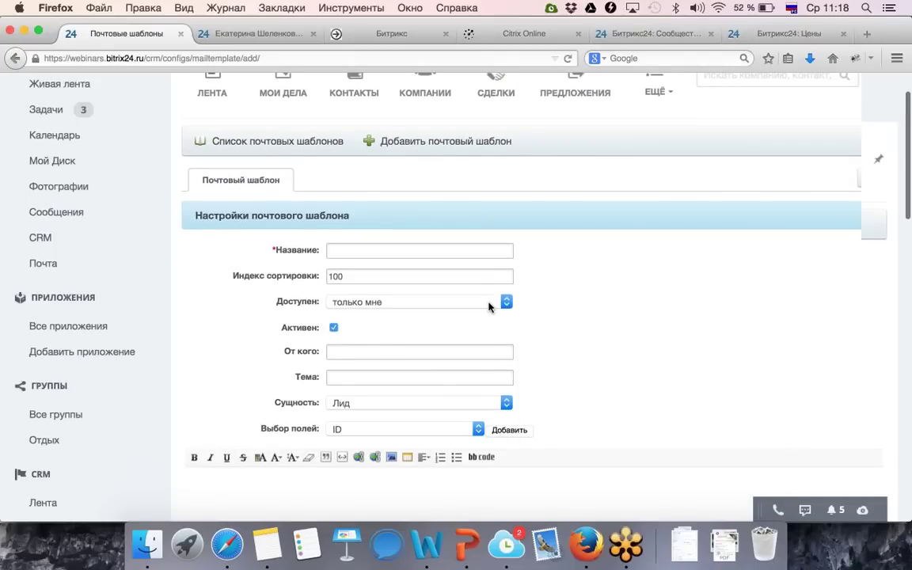
pyautogui.scroll(5, 490, 307)
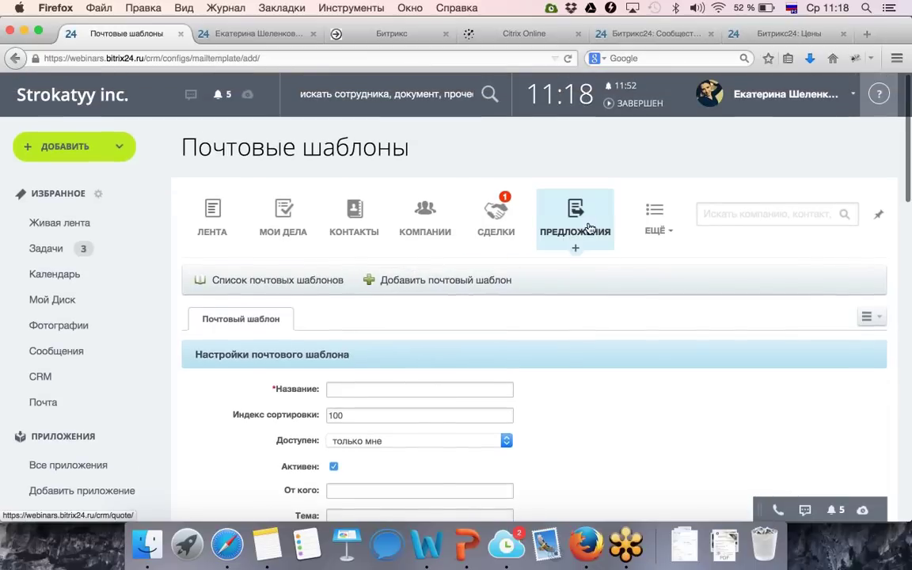
pyautogui.click(504, 215)
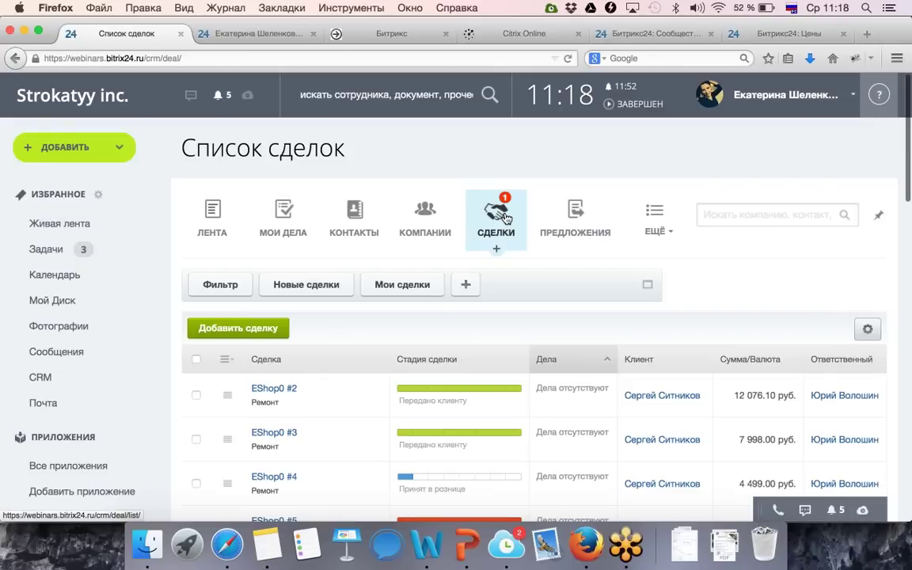
# Open Сделка по продаже продукта and start a new invoice from its invoices tab.
pyautogui.scroll(-5, 505, 215)
pyautogui.click(295, 478)
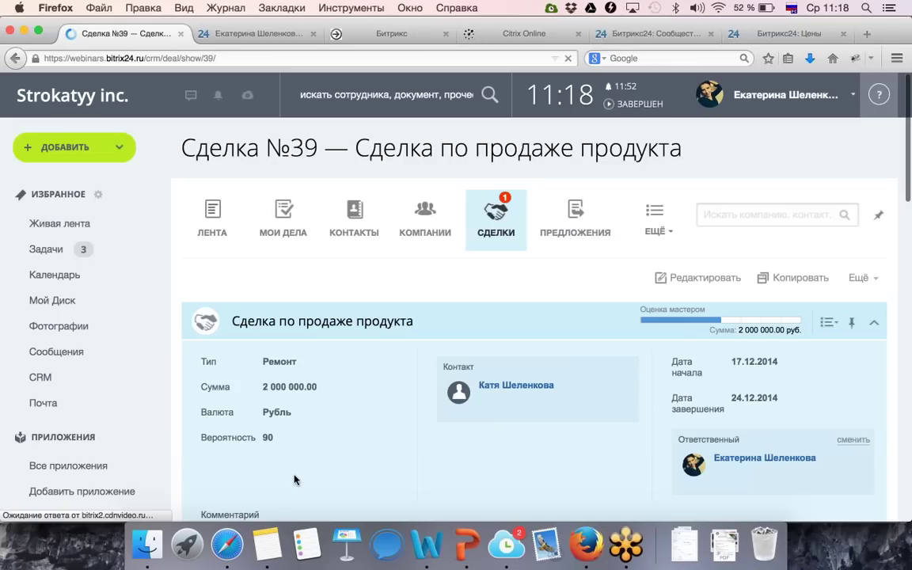
pyautogui.scroll(-3, 294, 478)
pyautogui.scroll(-10, 295, 475)
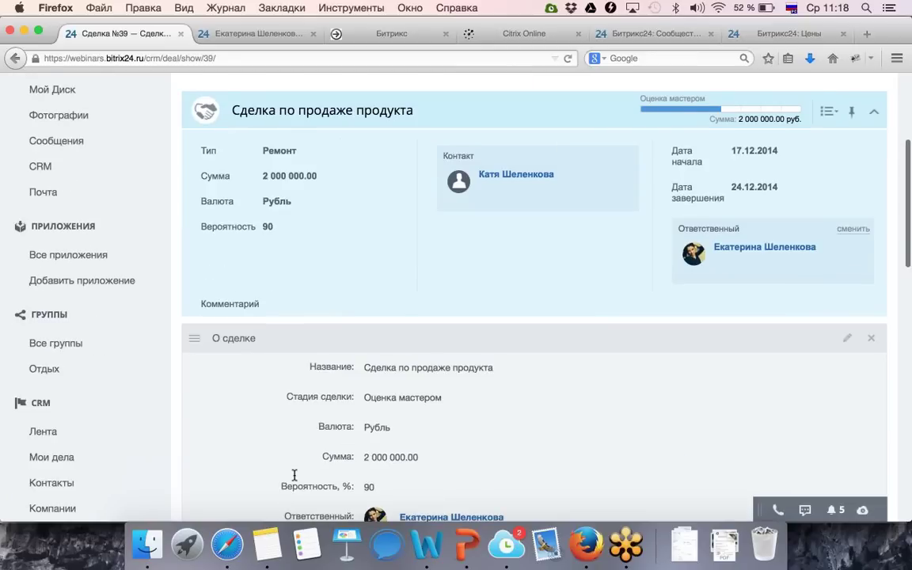
pyautogui.click(491, 436)
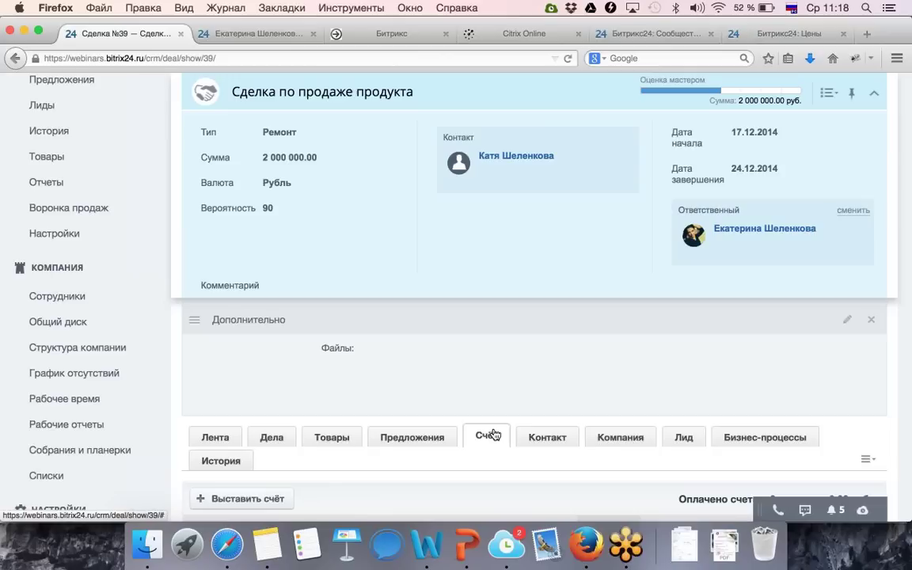
pyautogui.scroll(-2, 488, 388)
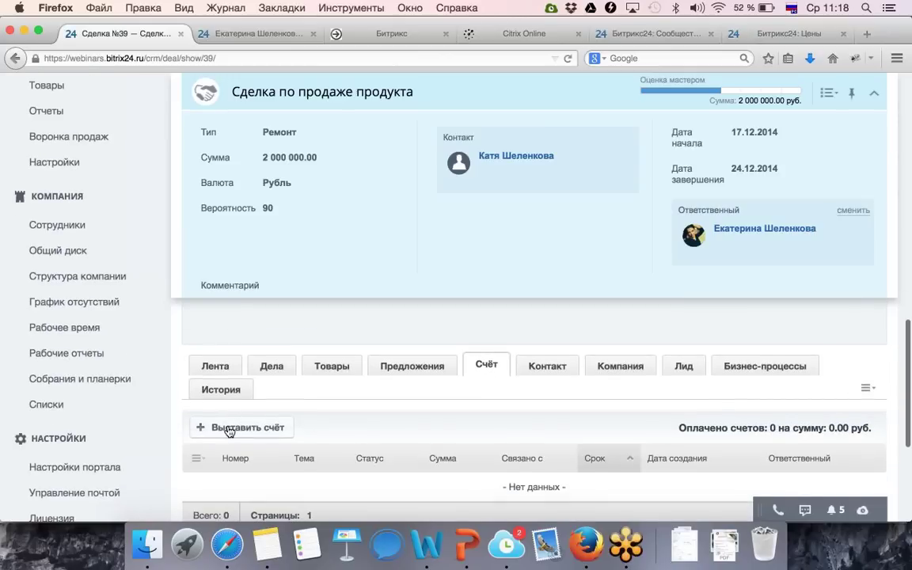
pyautogui.click(230, 429)
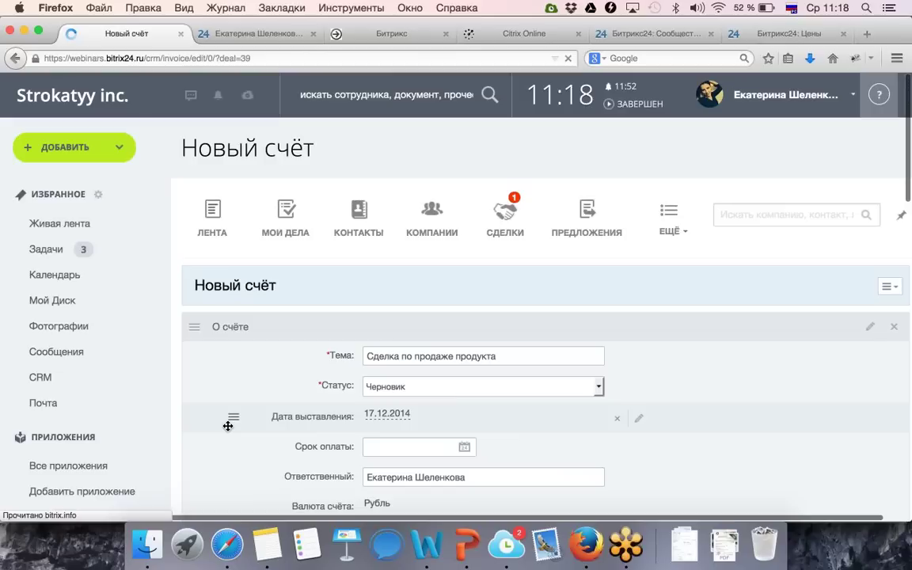
# Review the invoice with one Мерседес at 2000000.00 руб. billed to Битрикс and save it.
pyautogui.scroll(-2, 260, 384)
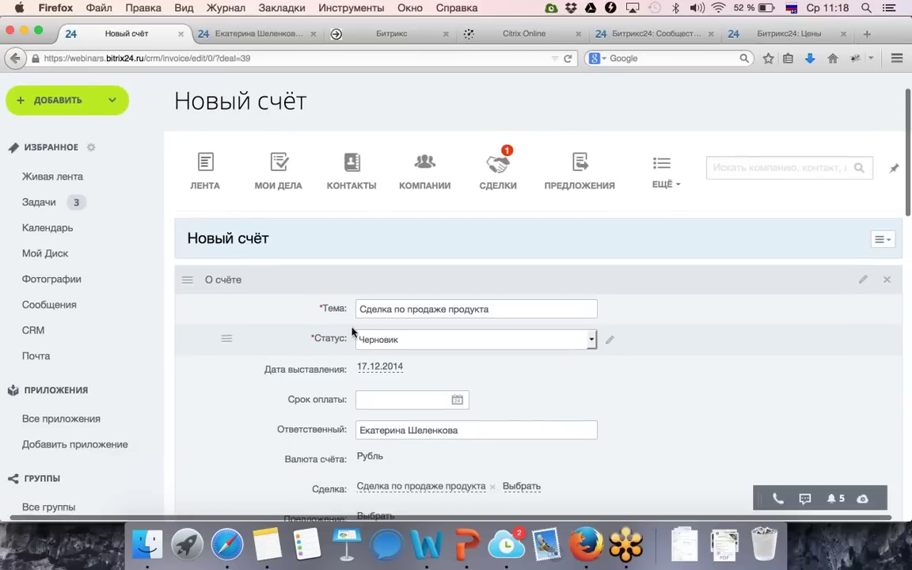
pyautogui.click(372, 309)
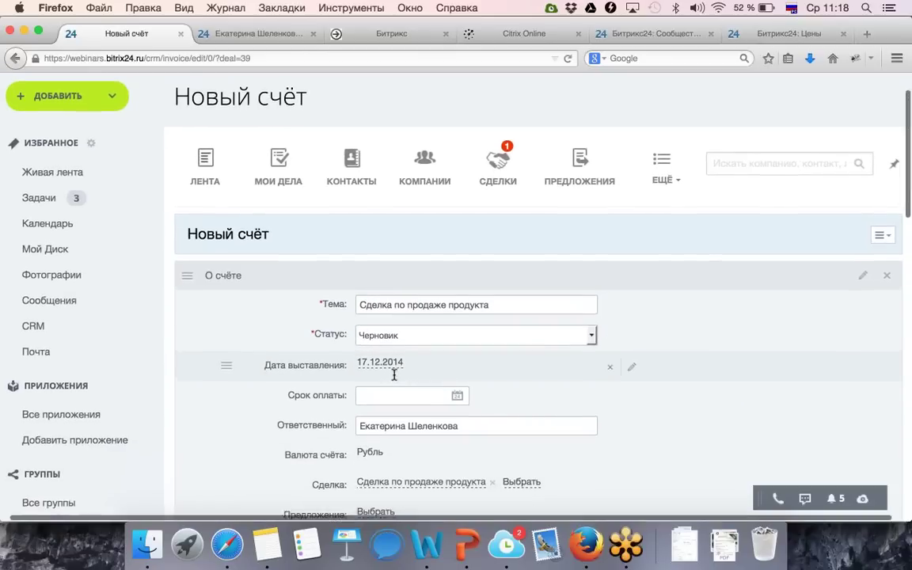
pyautogui.scroll(-8, 394, 379)
pyautogui.scroll(-2, 394, 379)
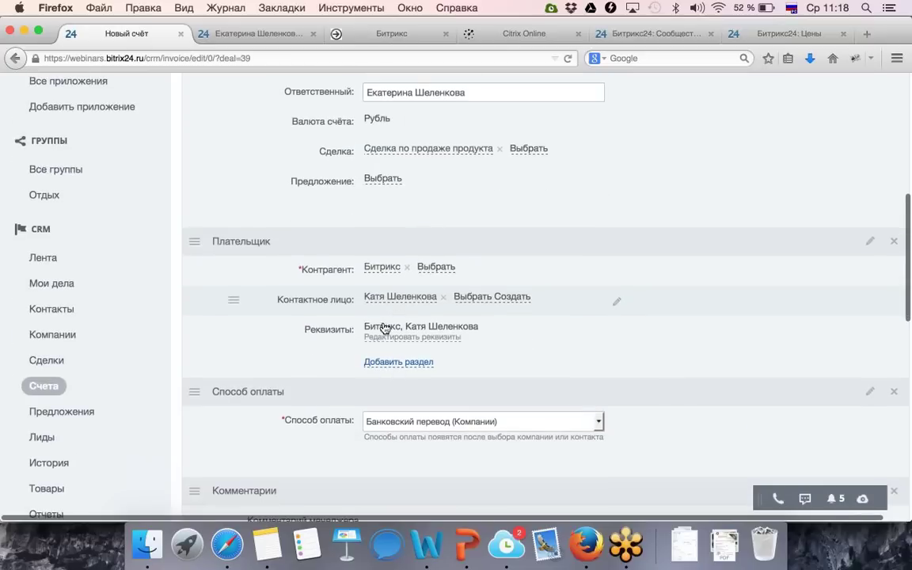
pyautogui.scroll(-3, 367, 298)
pyautogui.scroll(-2, 366, 298)
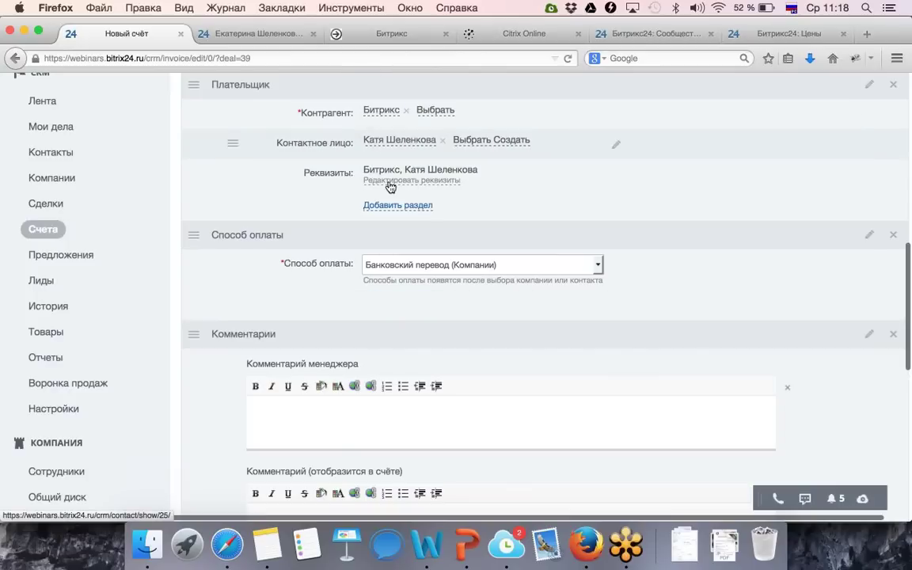
pyautogui.scroll(-10, 400, 276)
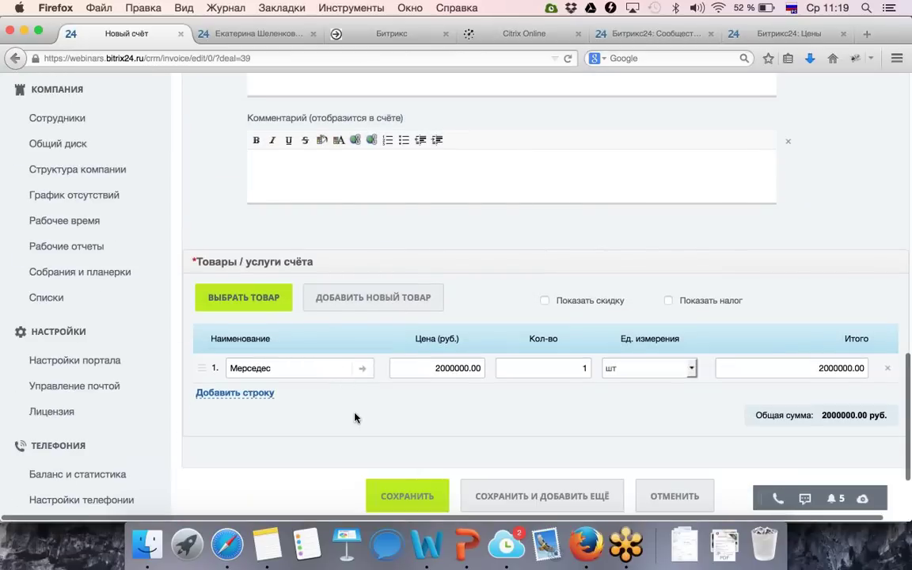
pyautogui.scroll(-2, 355, 417)
pyautogui.click(395, 431)
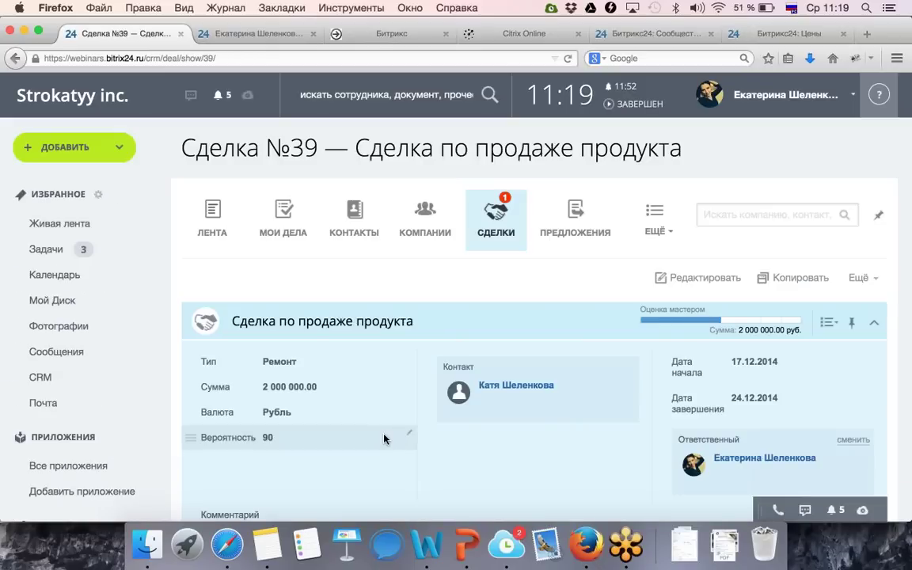
# Open the CRM Товары catalogue and start a new product with Добавить товар.
pyautogui.scroll(-5, 365, 449)
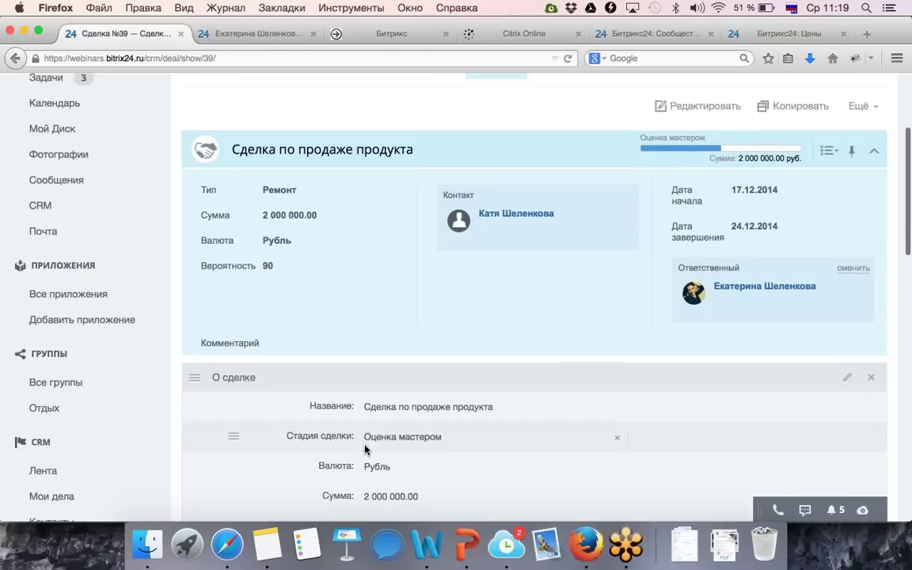
pyautogui.scroll(-8, 364, 449)
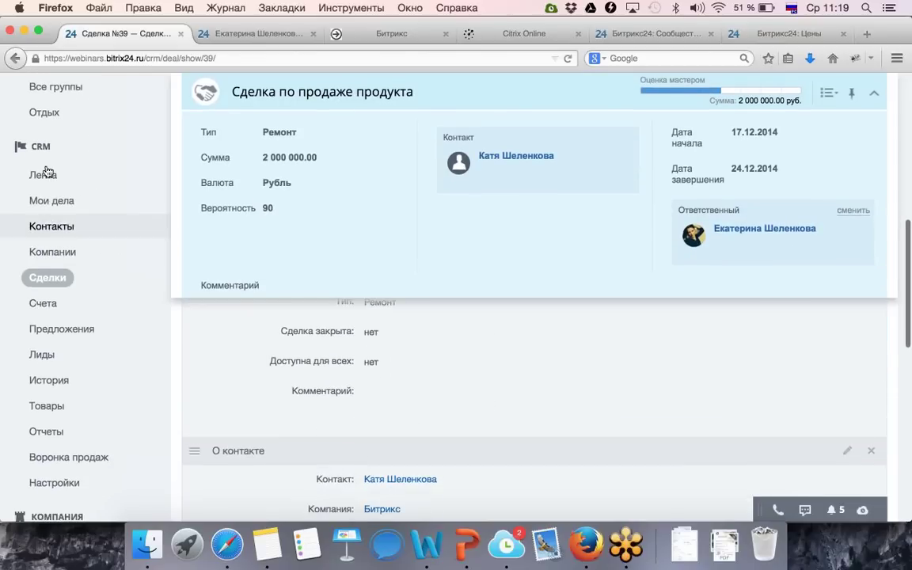
pyautogui.click(68, 414)
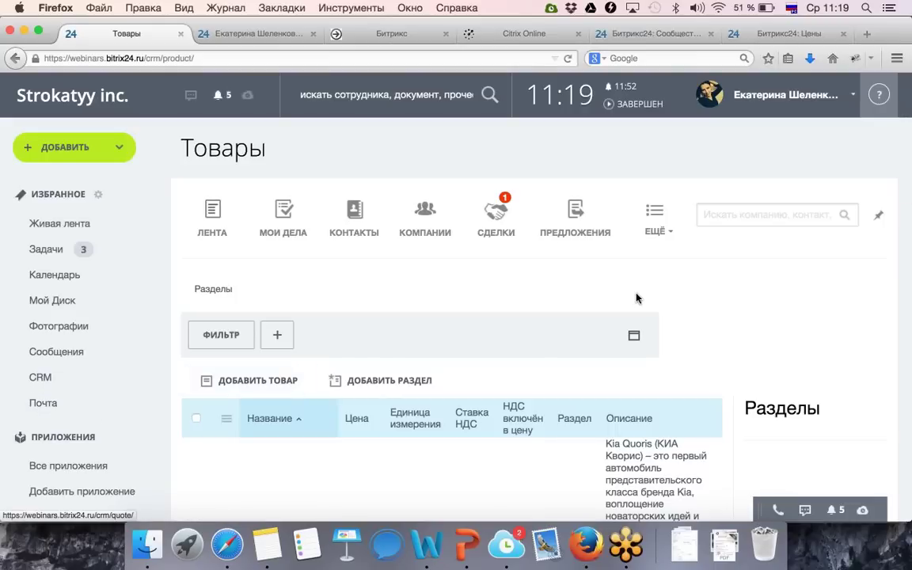
pyautogui.scroll(-3, 635, 297)
pyautogui.scroll(-3, 638, 298)
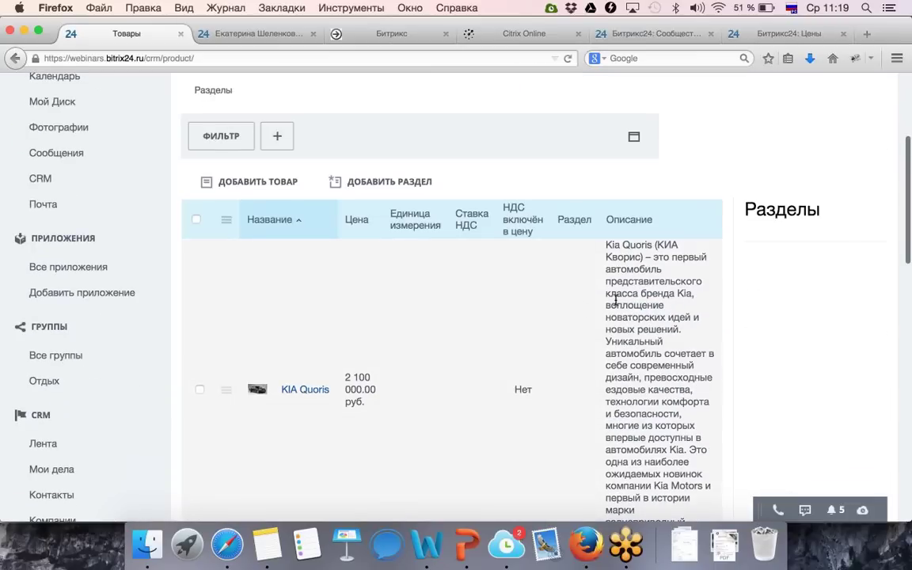
pyautogui.scroll(-1, 475, 362)
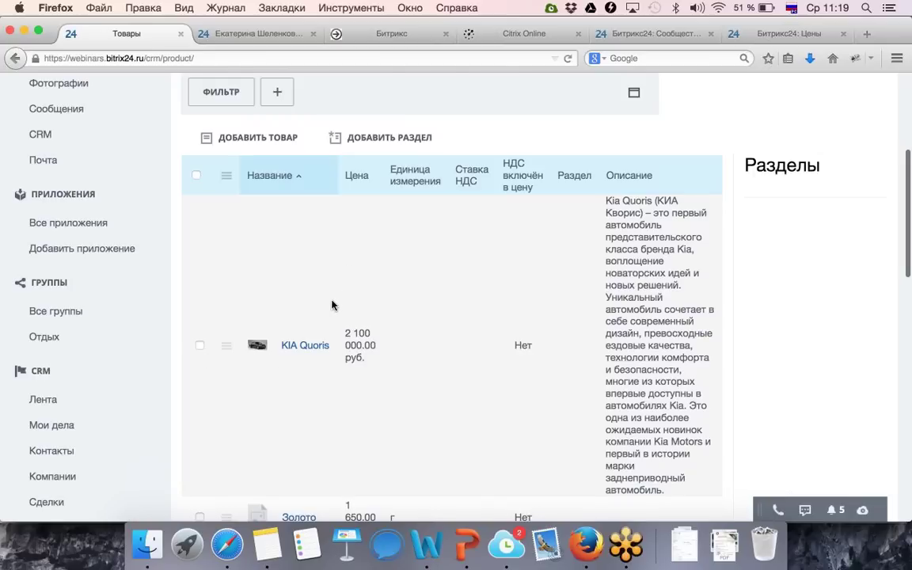
pyautogui.click(262, 138)
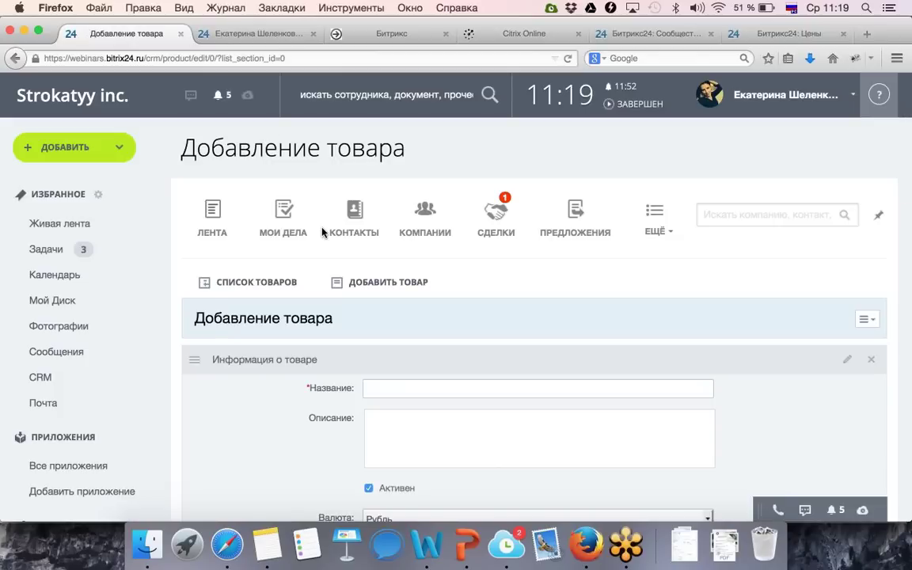
# Open CRM Настройки in a new browser tab and switch to it.
pyautogui.scroll(-5, 323, 231)
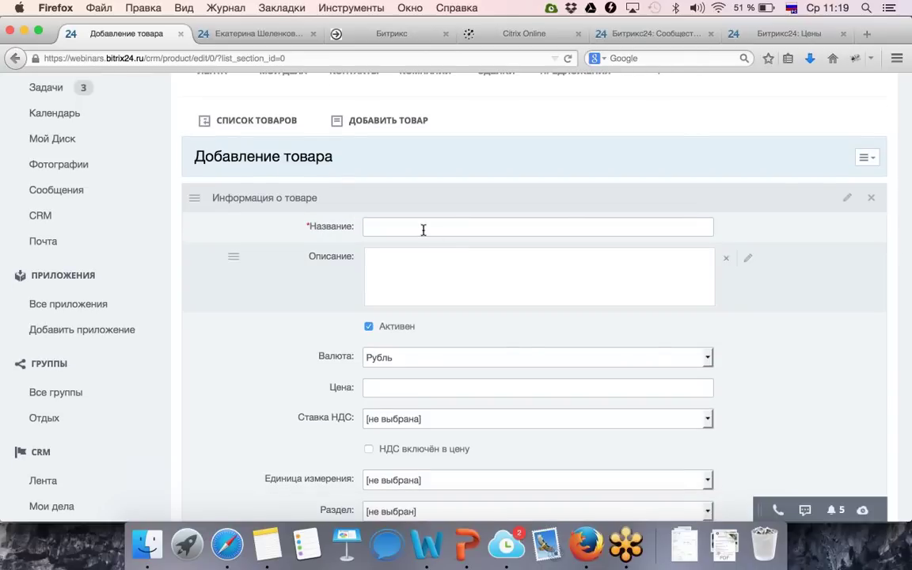
pyautogui.scroll(-5, 429, 360)
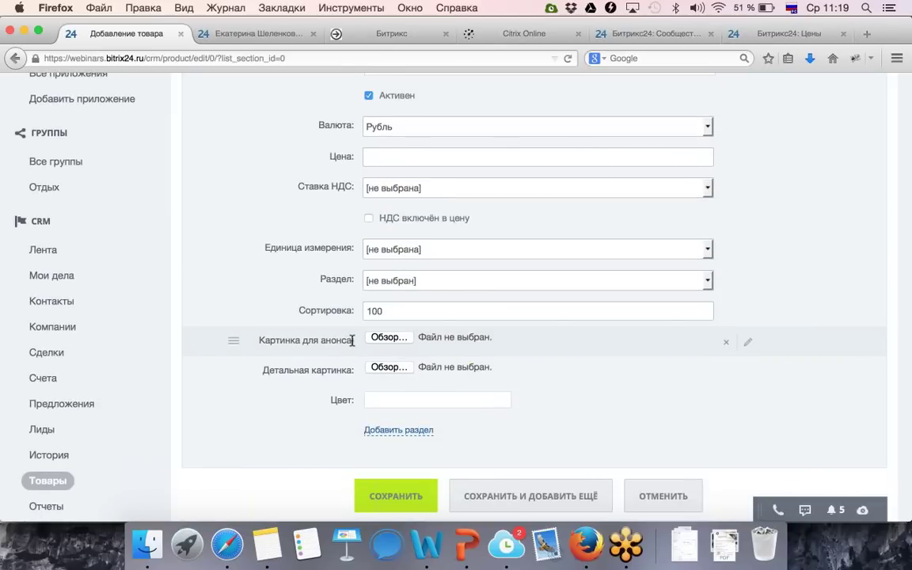
pyautogui.scroll(-2, 63, 447)
pyautogui.rightClick(56, 456)
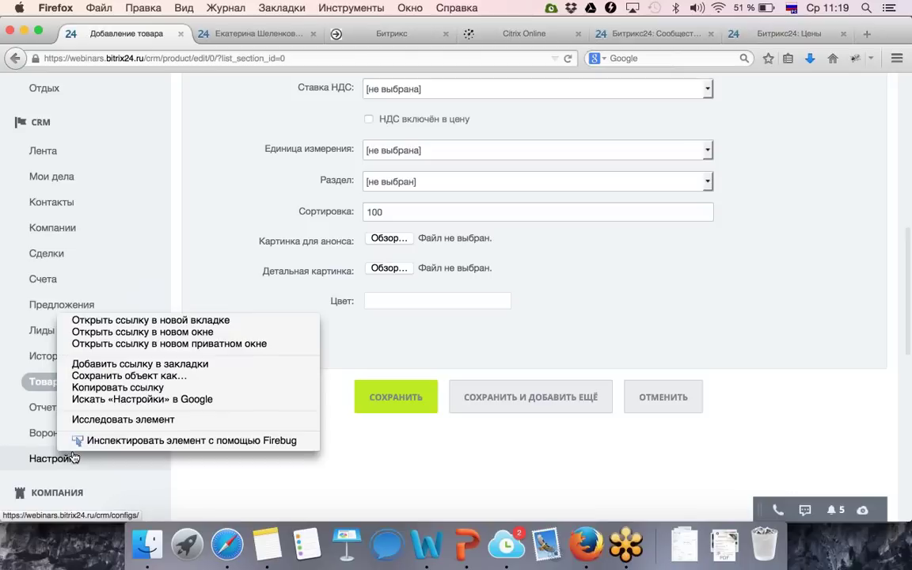
pyautogui.click(135, 318)
pyautogui.click(227, 31)
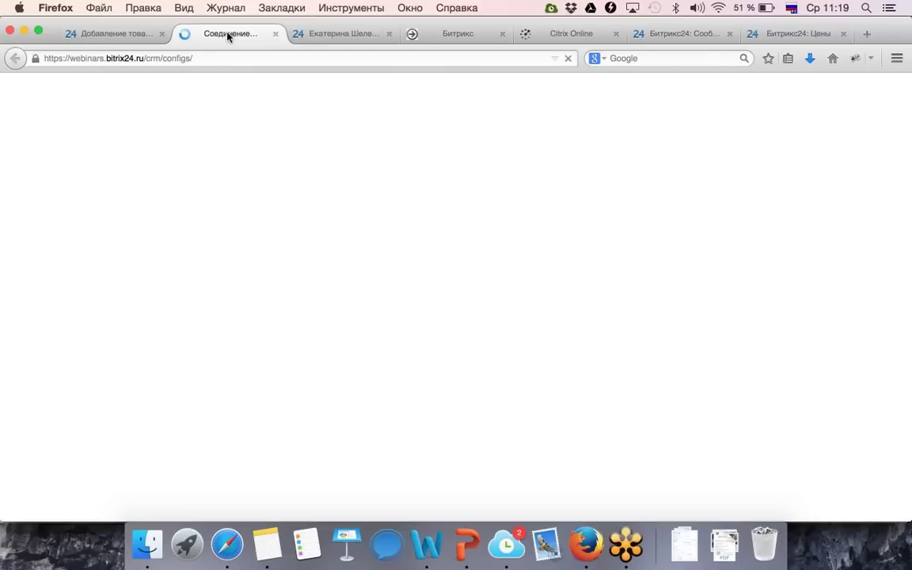
pyautogui.scroll(-3, 393, 335)
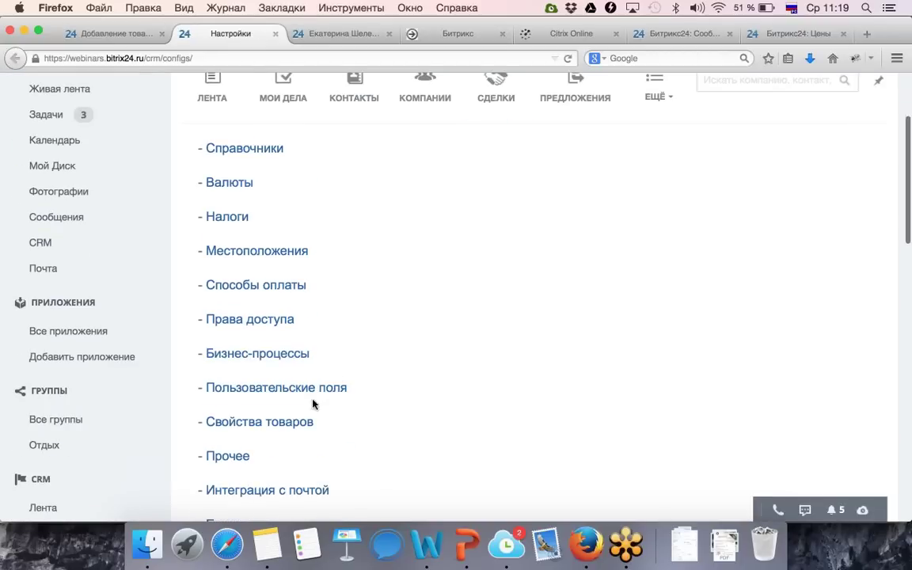
# Open Свойства товаров in CRM settings, showing the single active Цвет string property.
pyautogui.click(294, 422)
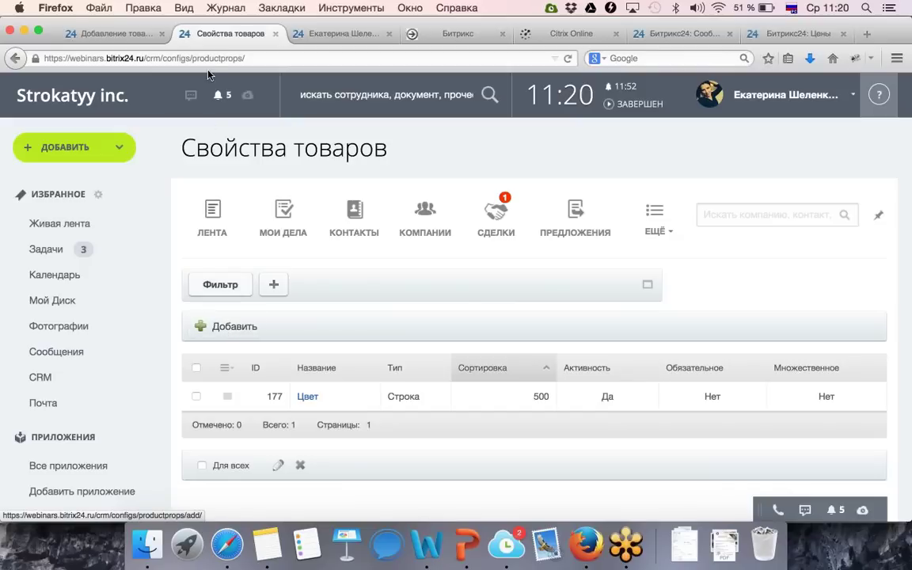
# Back on the Добавление товара form, add a section named Новая секция at the bottom.
pyautogui.click(103, 33)
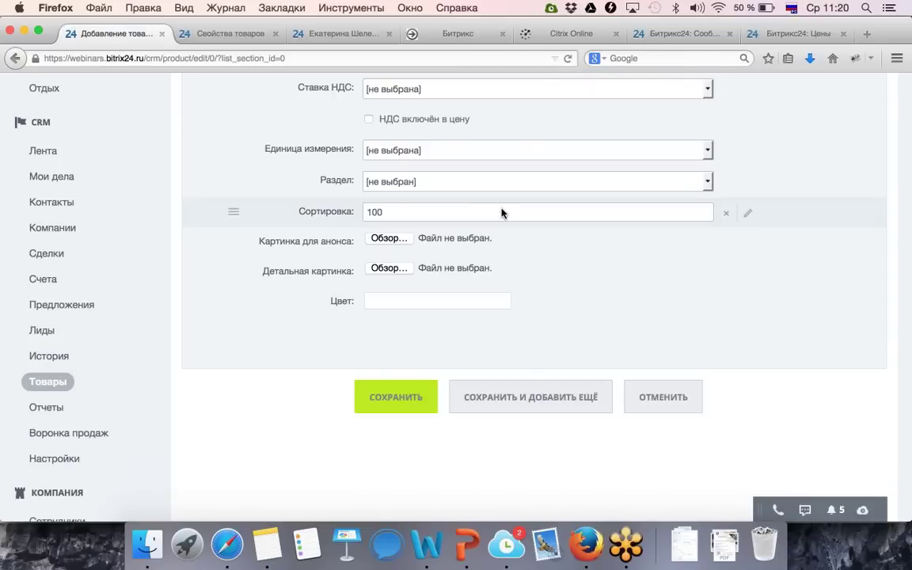
pyautogui.scroll(10, 501, 212)
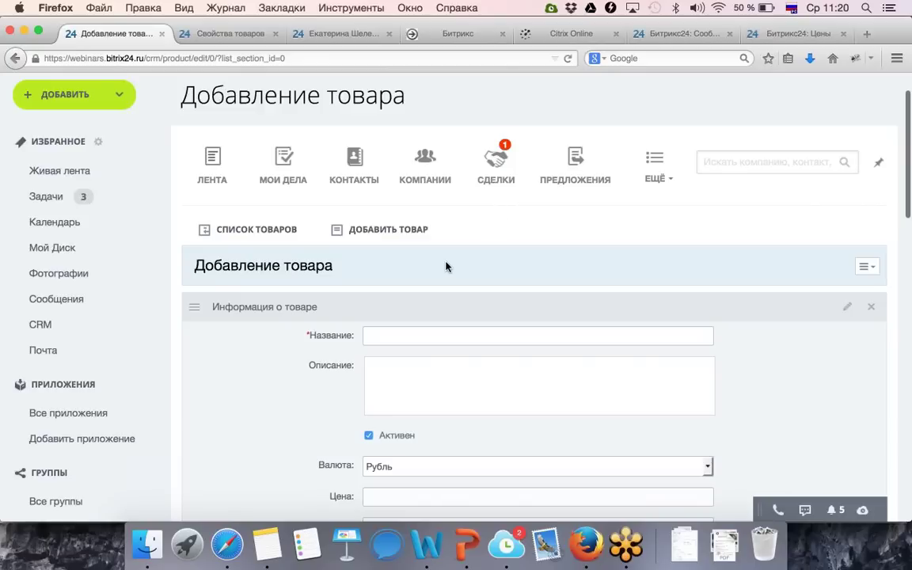
pyautogui.scroll(-1, 445, 267)
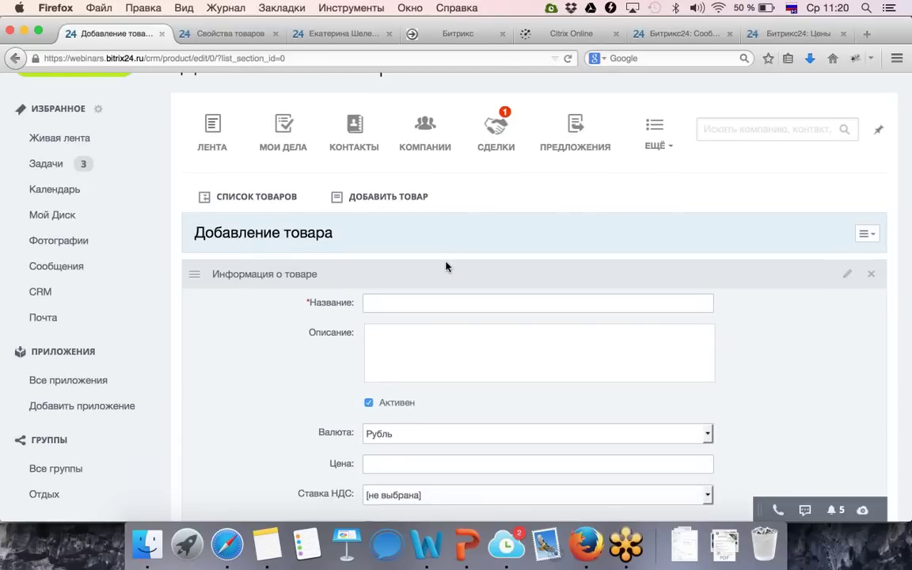
pyautogui.scroll(-1, 446, 267)
pyautogui.scroll(-2, 445, 263)
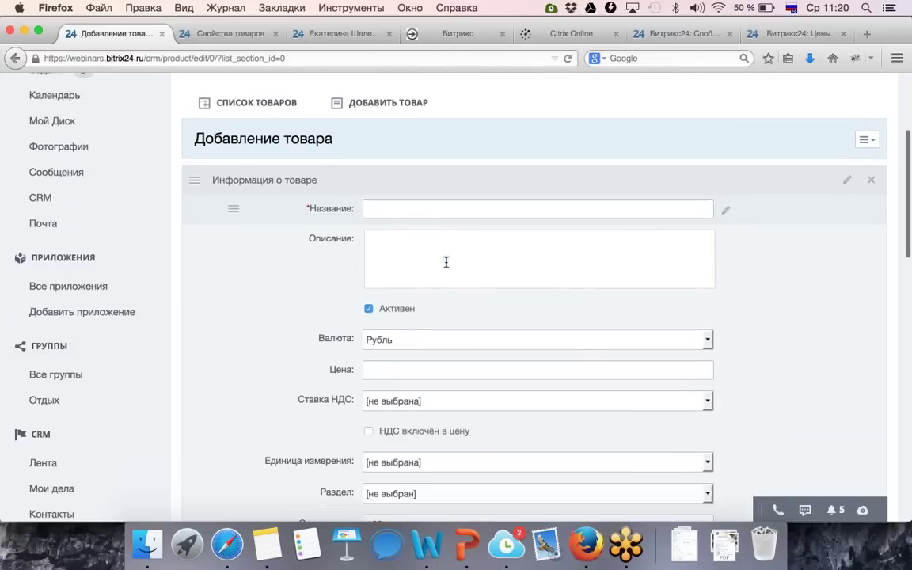
pyautogui.scroll(-8, 445, 262)
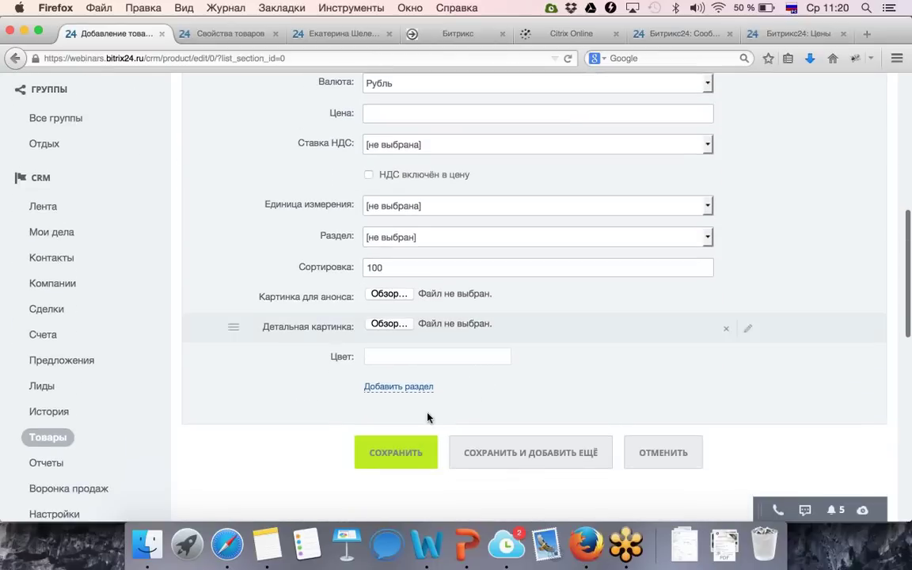
pyautogui.click(400, 350)
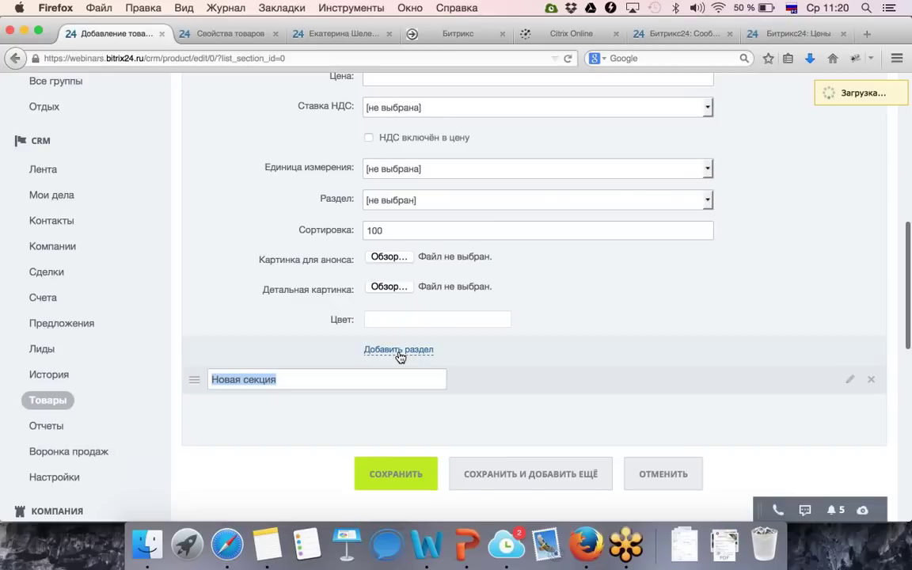
pyautogui.click(570, 391)
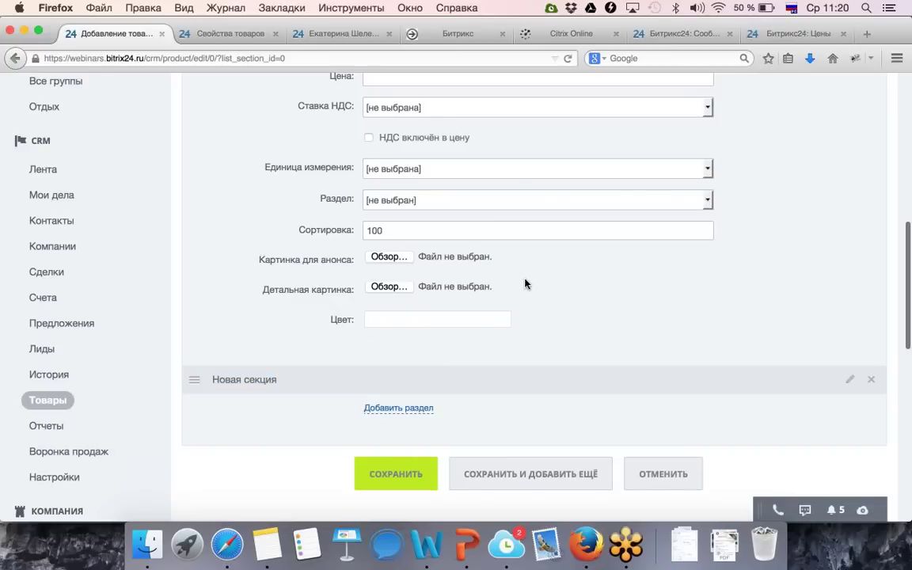
pyautogui.scroll(10, 520, 276)
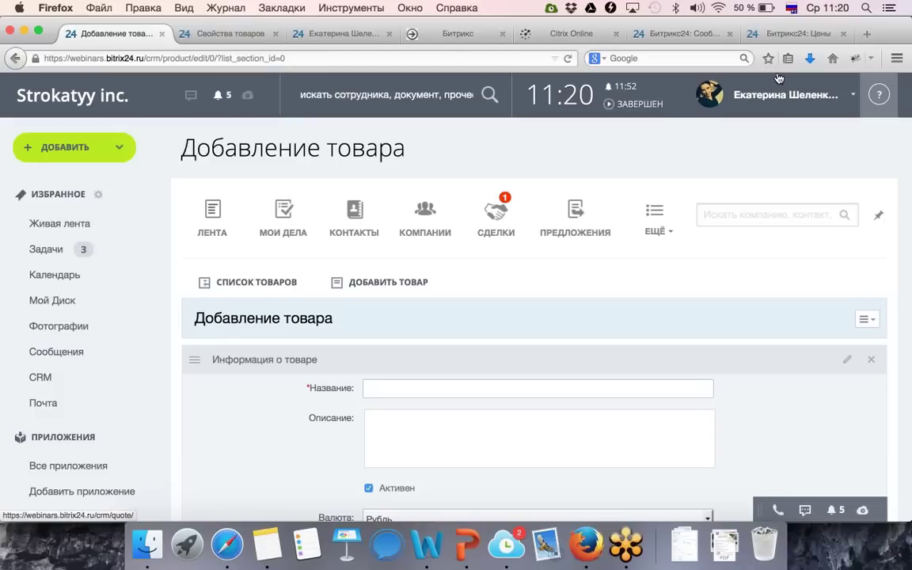
# Load bitrix24.ru in a new Firefox tab and head for its support section.
pyautogui.click(867, 34)
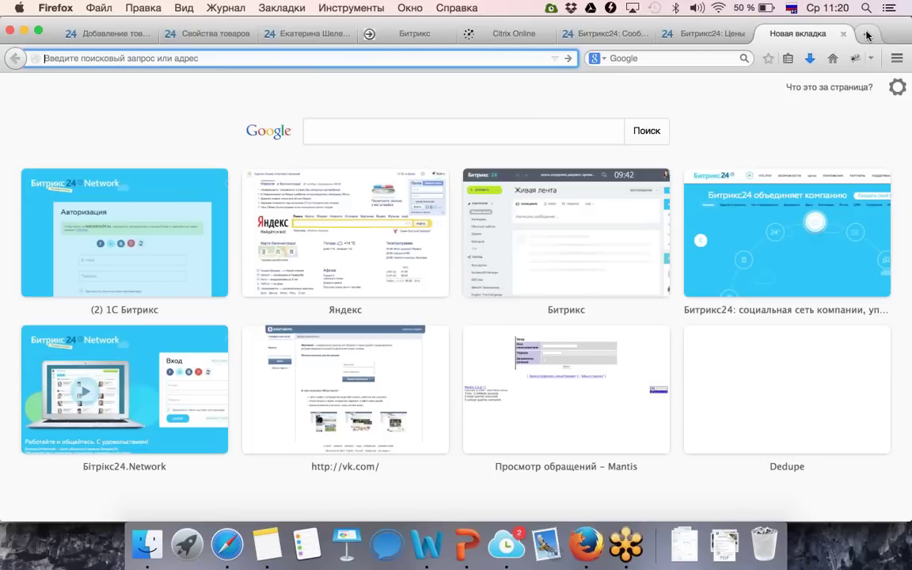
pyautogui.write('ма')
pyautogui.press('BackSpace')
pyautogui.press('BackSpace')
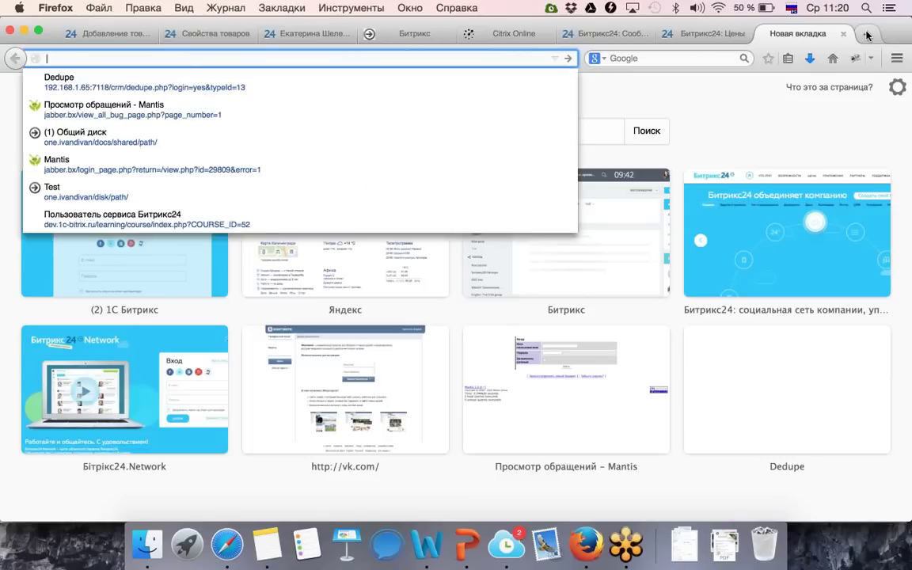
pyautogui.write('иш')
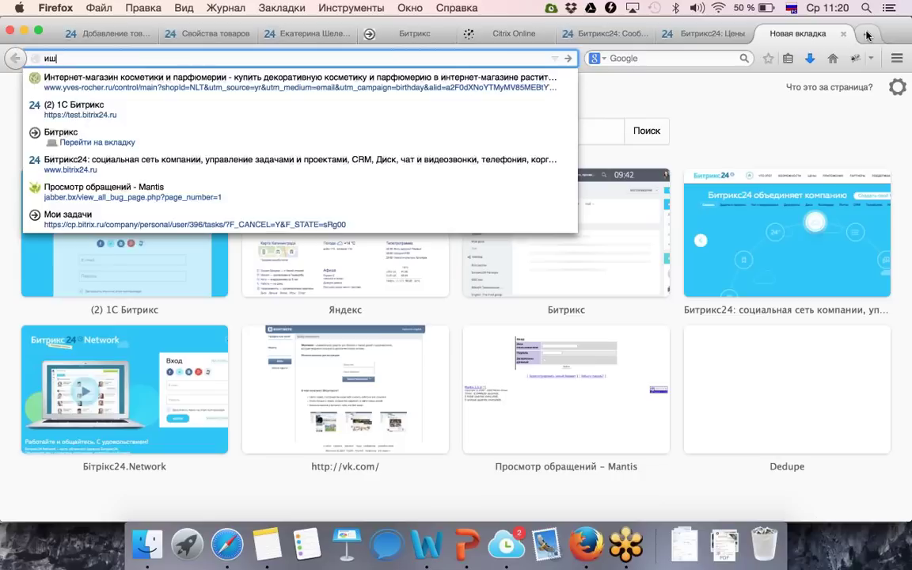
pyautogui.press('BackSpace')
pyautogui.press('BackSpace')
pyautogui.write('bitrix24.ru/')
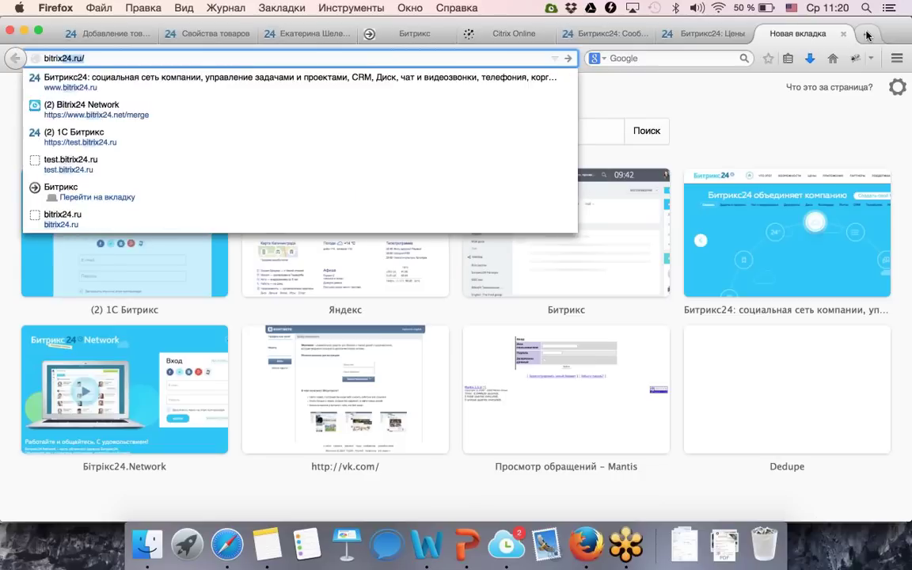
pyautogui.press('Return')
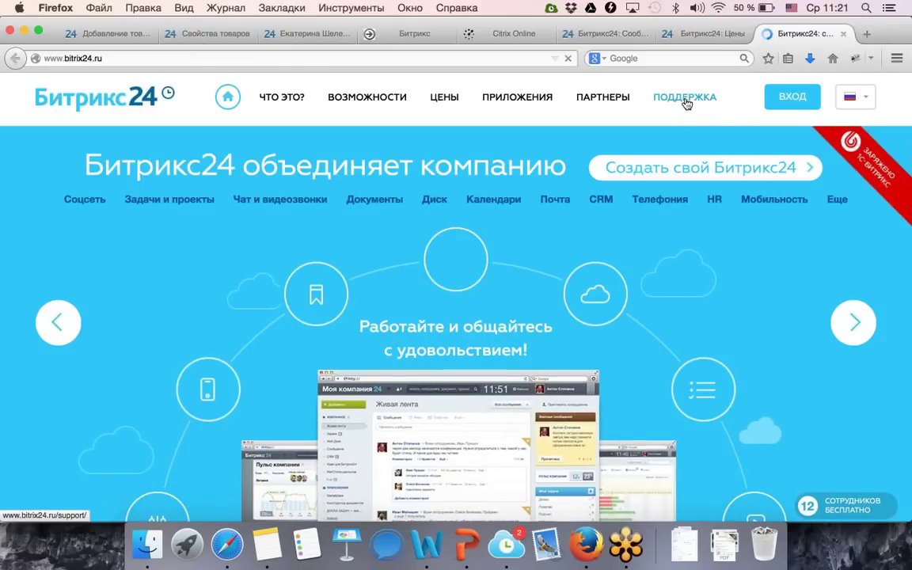
pyautogui.click(686, 104)
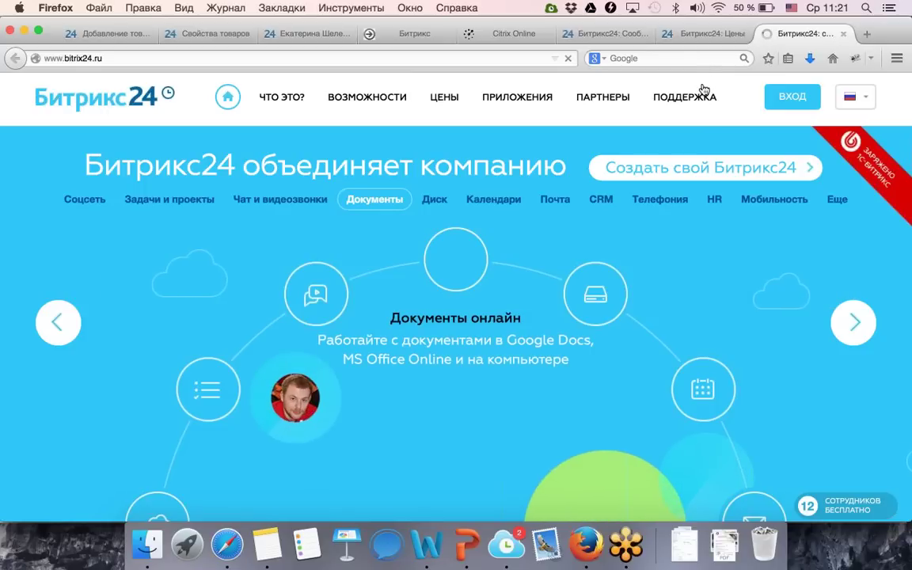
# From the bitrix24.ru homepage tab, open the ПОДДЕРЖКА page and scroll to the free webinars.
pyautogui.click(689, 34)
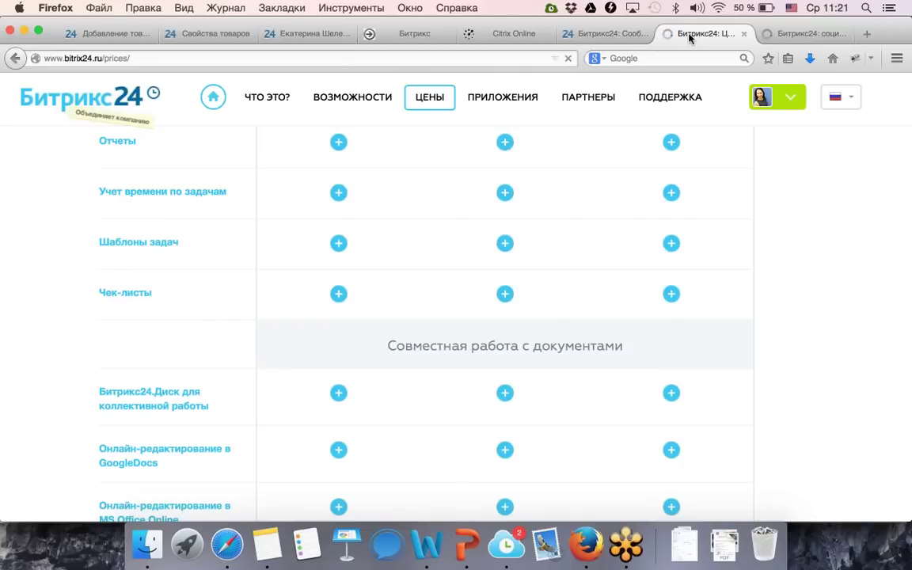
pyautogui.click(812, 40)
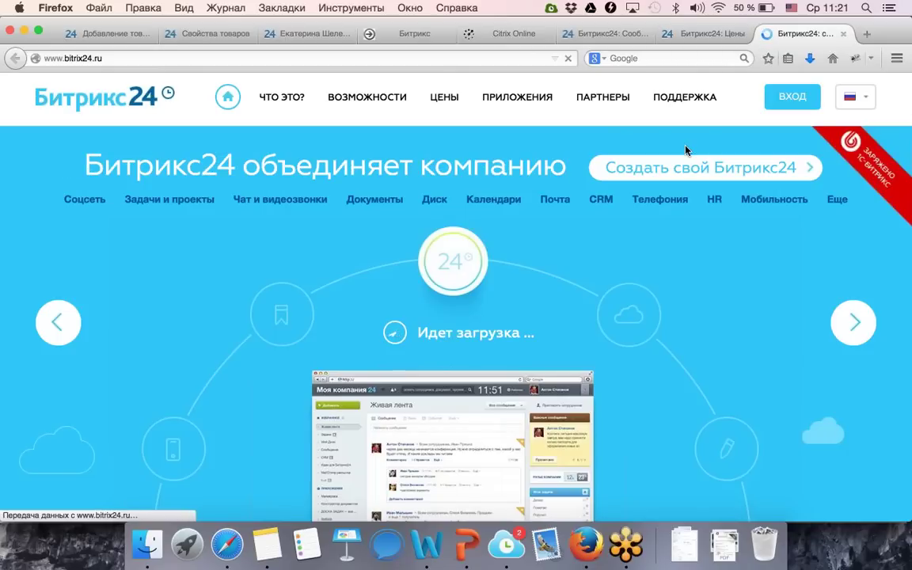
pyautogui.click(703, 35)
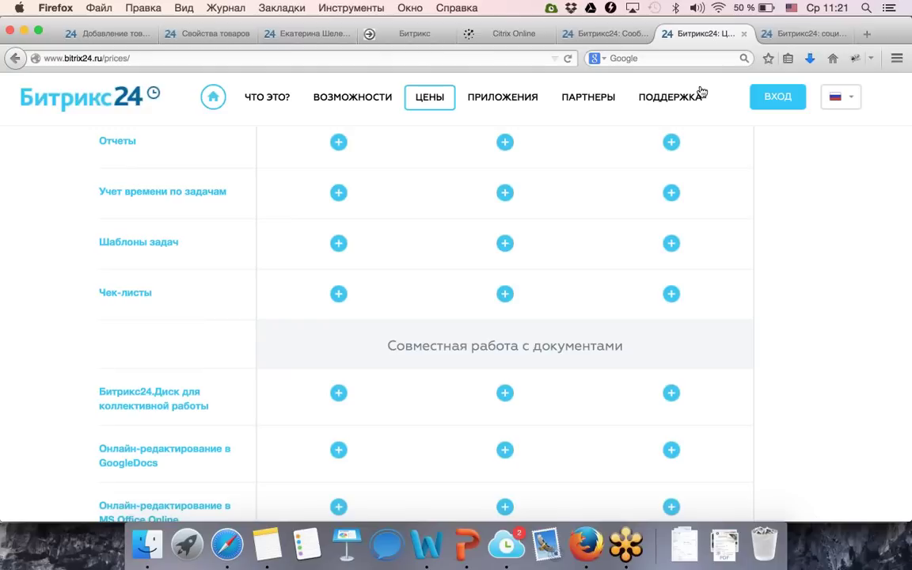
pyautogui.click(784, 34)
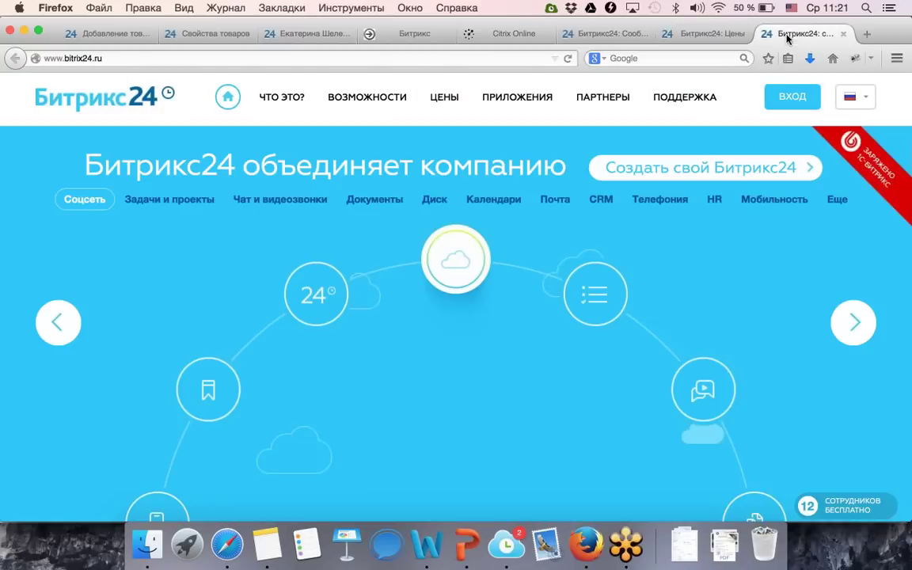
pyautogui.click(677, 105)
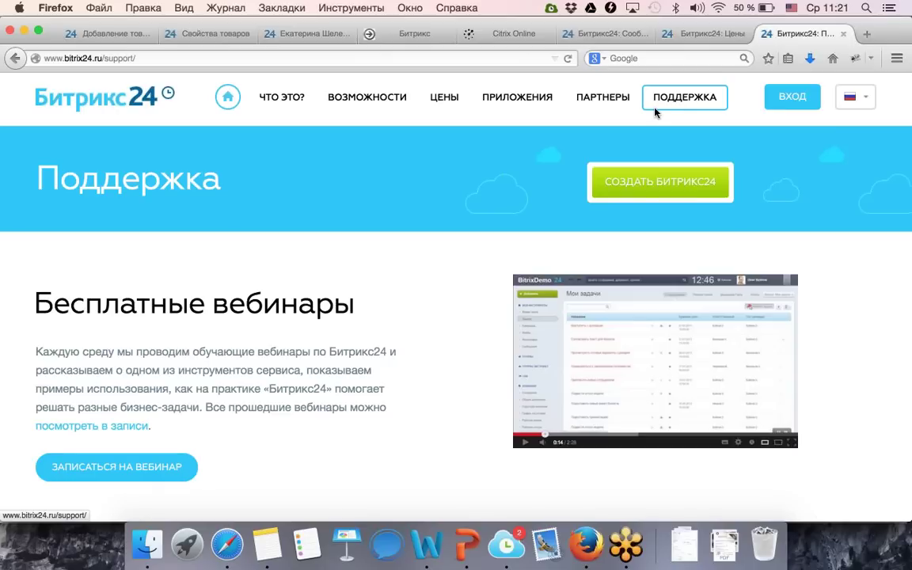
pyautogui.scroll(-1, 491, 269)
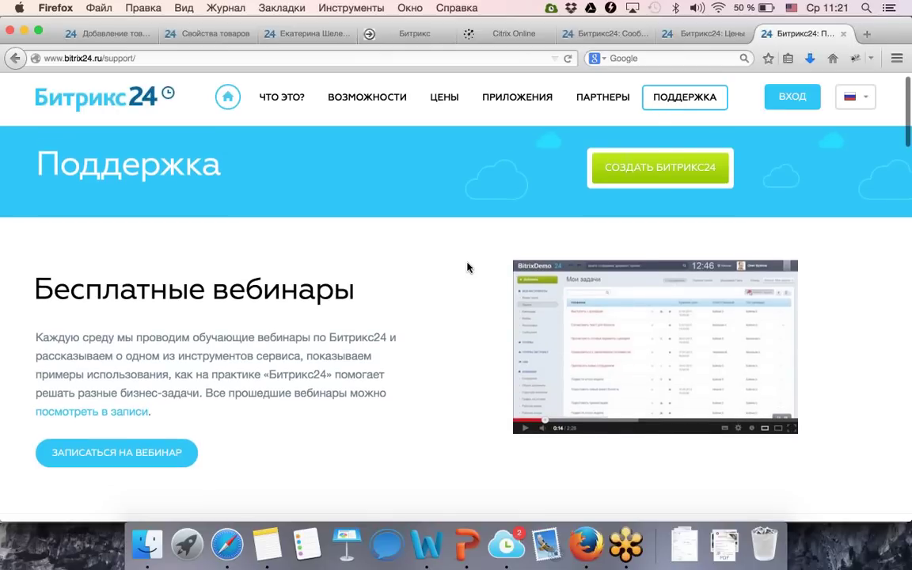
# Open ЗАПИСАТЬСЯ НА ВЕБИНАР and browse the upcoming webinar schedule and past recordings.
pyautogui.click(117, 458)
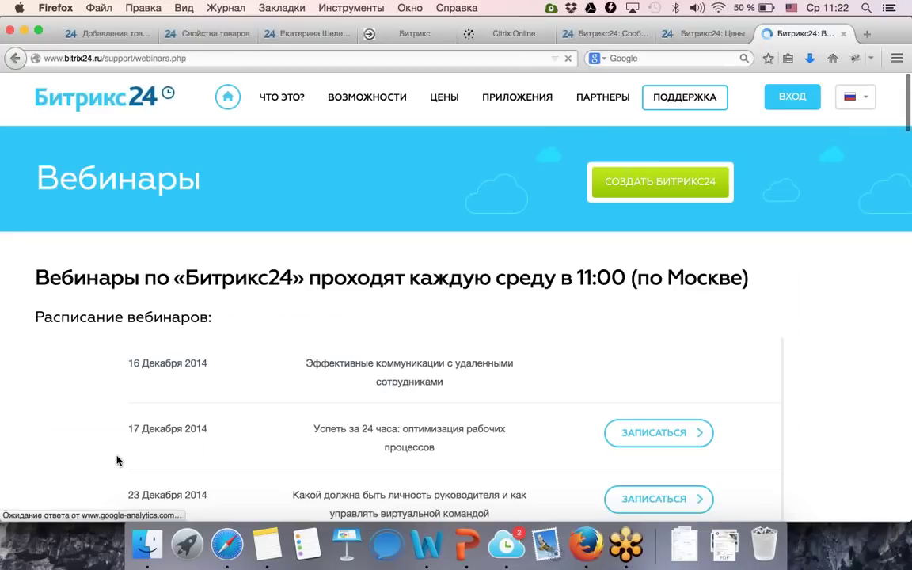
pyautogui.scroll(-4, 117, 461)
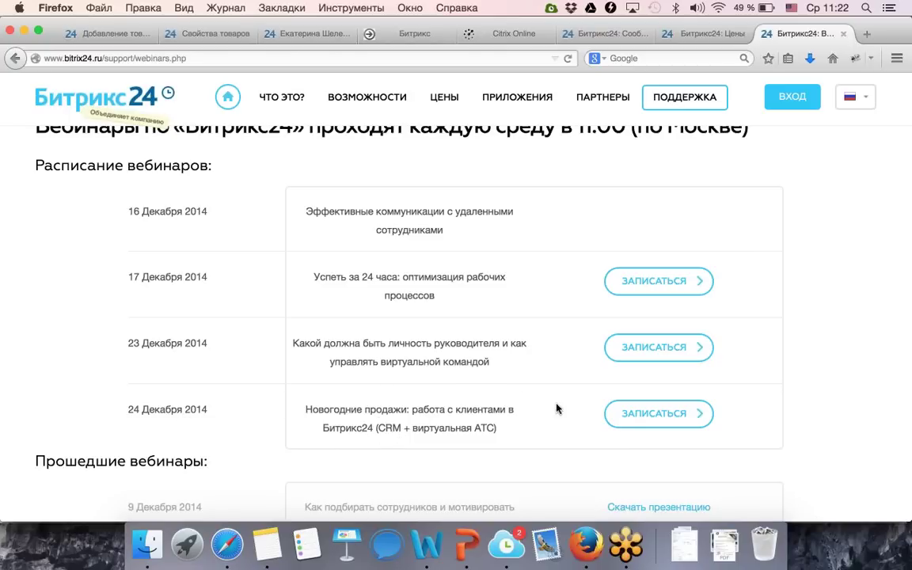
pyautogui.scroll(-2, 456, 398)
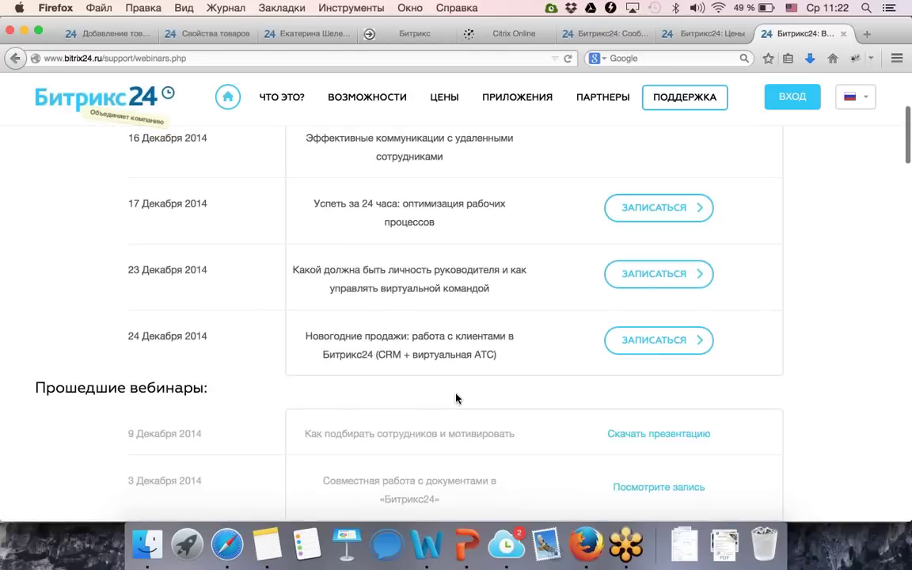
pyautogui.scroll(-3, 456, 398)
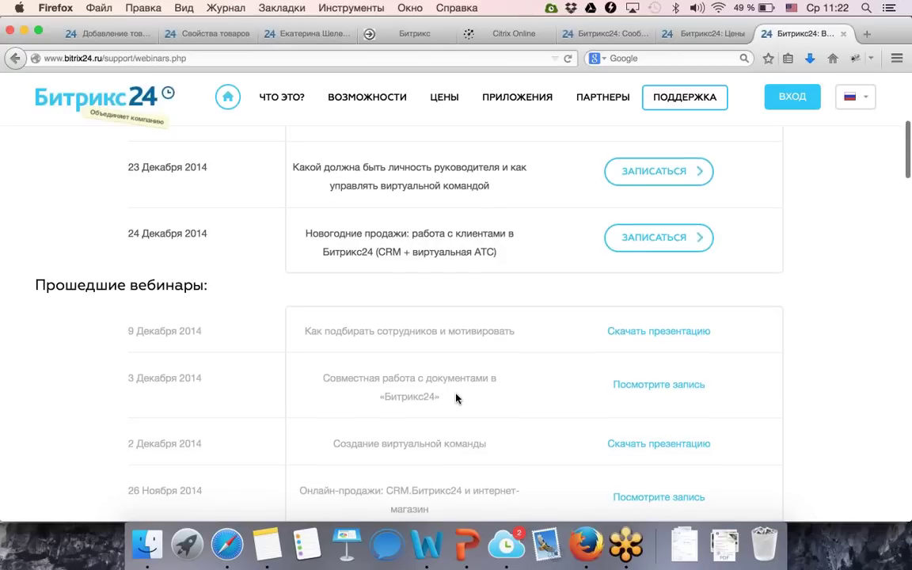
pyautogui.scroll(-3, 456, 398)
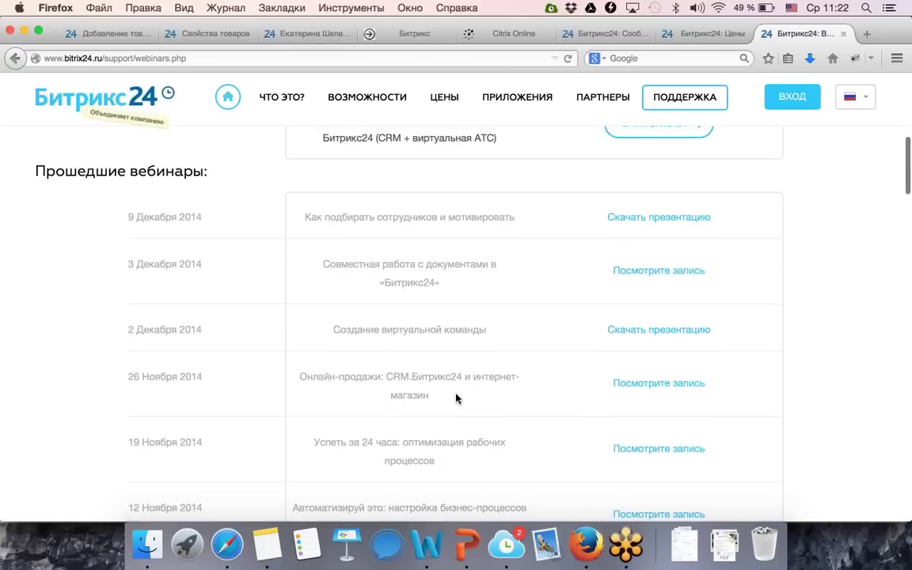
pyautogui.scroll(-3, 456, 398)
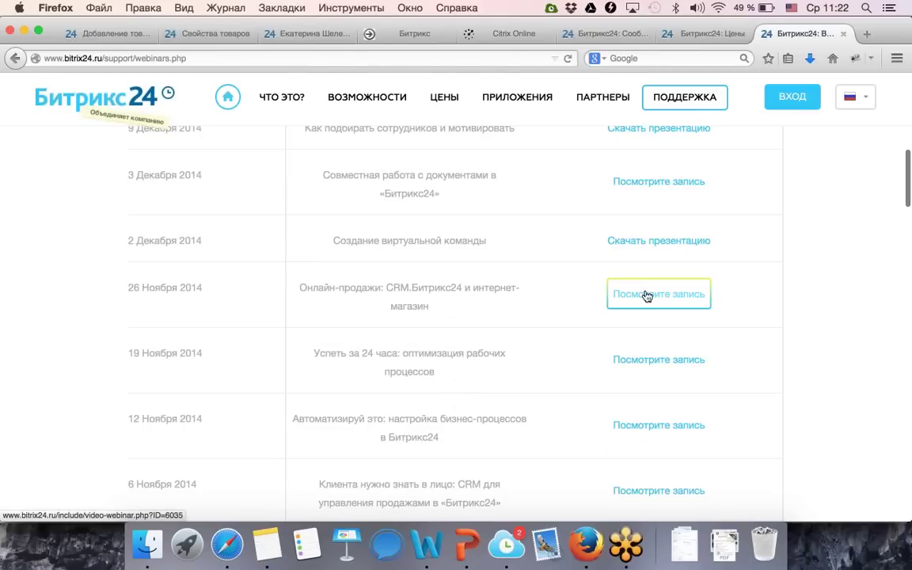
pyautogui.scroll(-3, 500, 366)
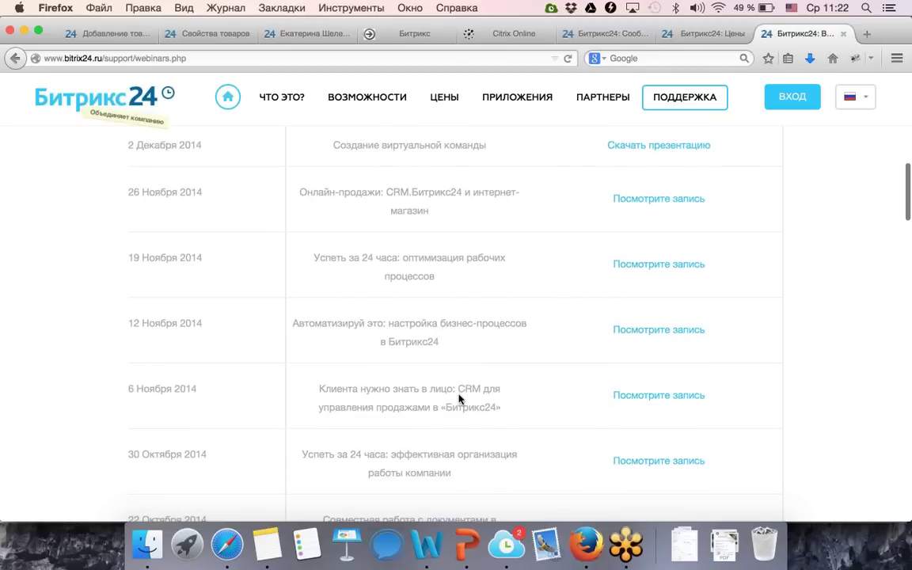
pyautogui.scroll(-9, 462, 399)
pyautogui.scroll(-5, 460, 399)
pyautogui.scroll(20, 460, 399)
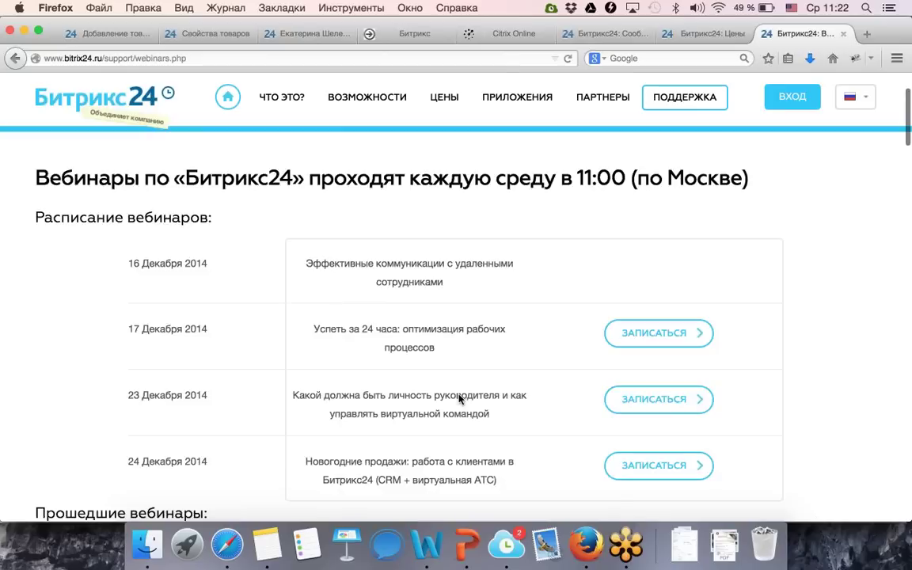
# Return to the Добавление товара portal tab and open the CRM Компании company list.
pyautogui.click(686, 37)
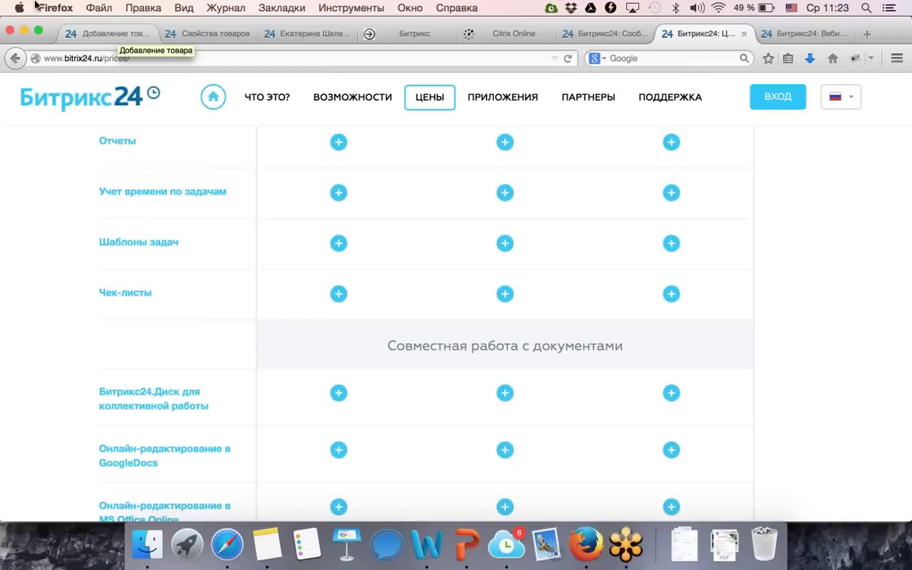
pyautogui.click(89, 35)
pyautogui.scroll(-5, 111, 349)
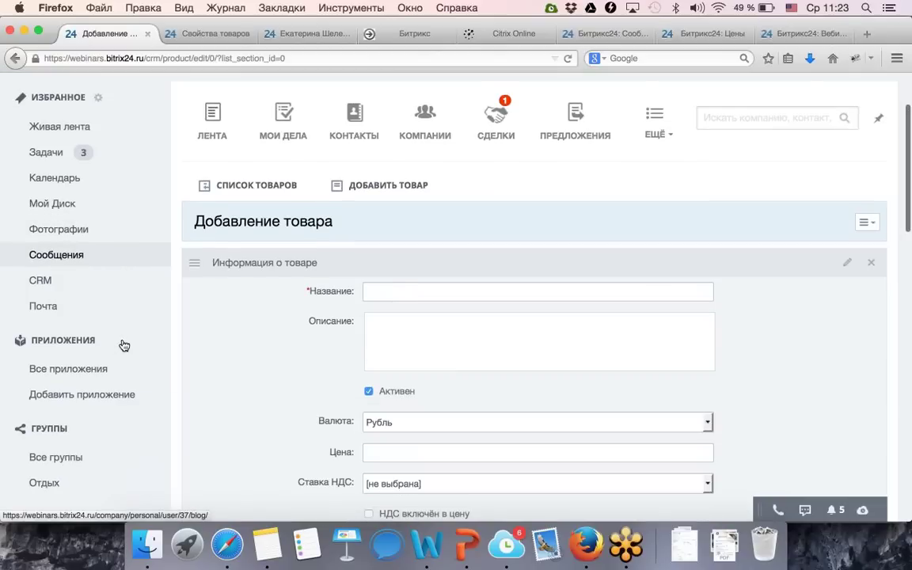
pyautogui.click(89, 418)
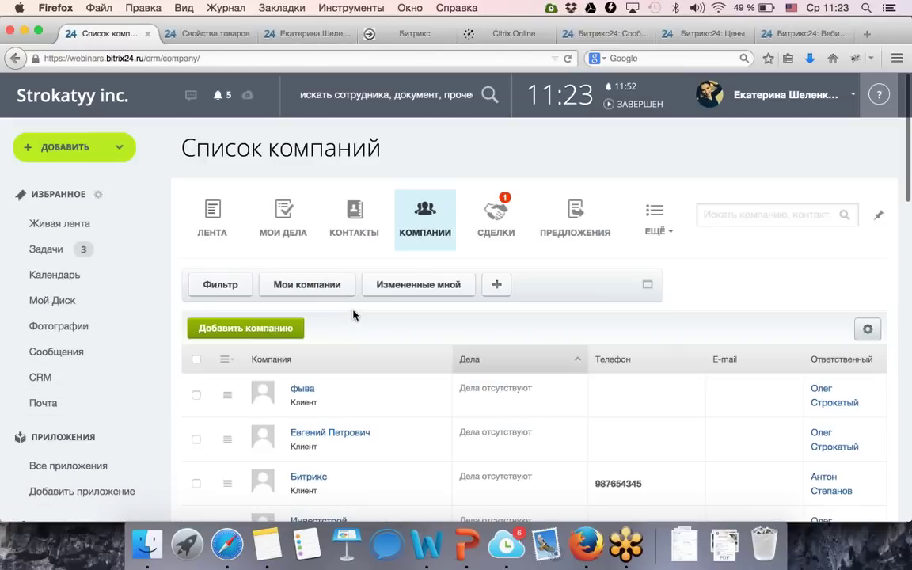
pyautogui.scroll(-2, 458, 326)
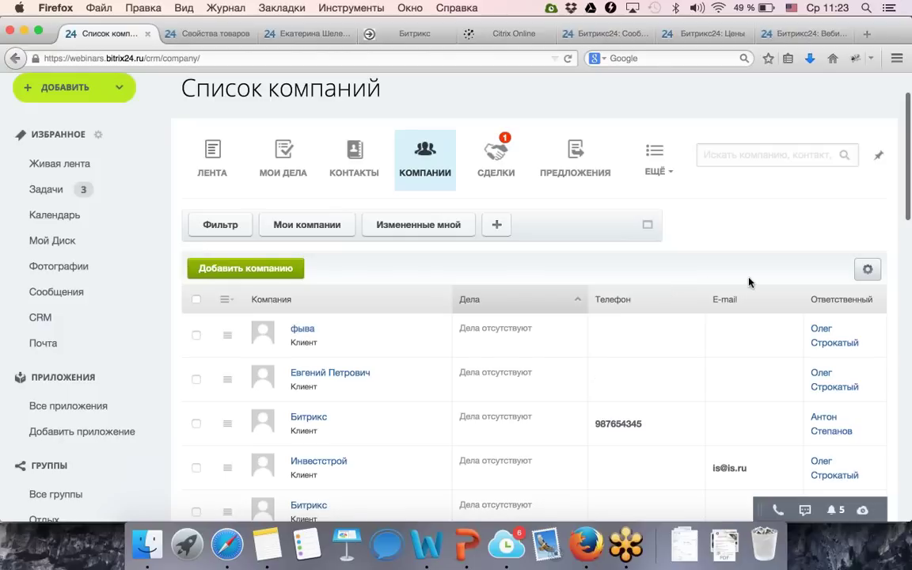
pyautogui.click(868, 271)
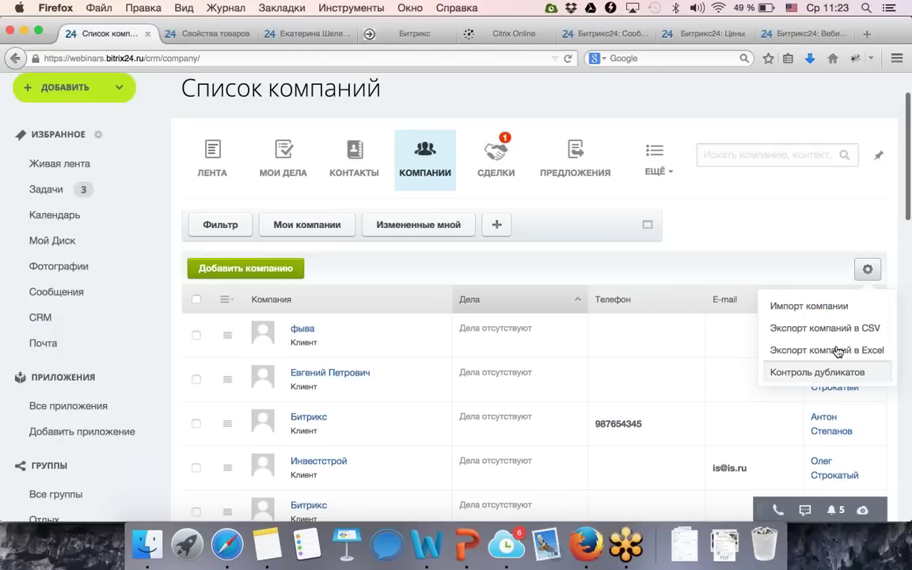
pyautogui.click(790, 248)
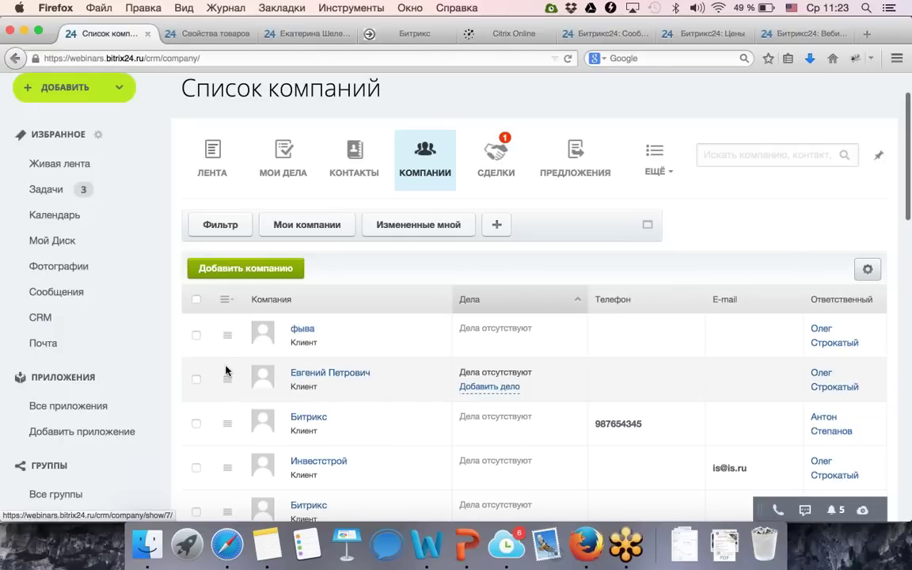
pyautogui.click(227, 302)
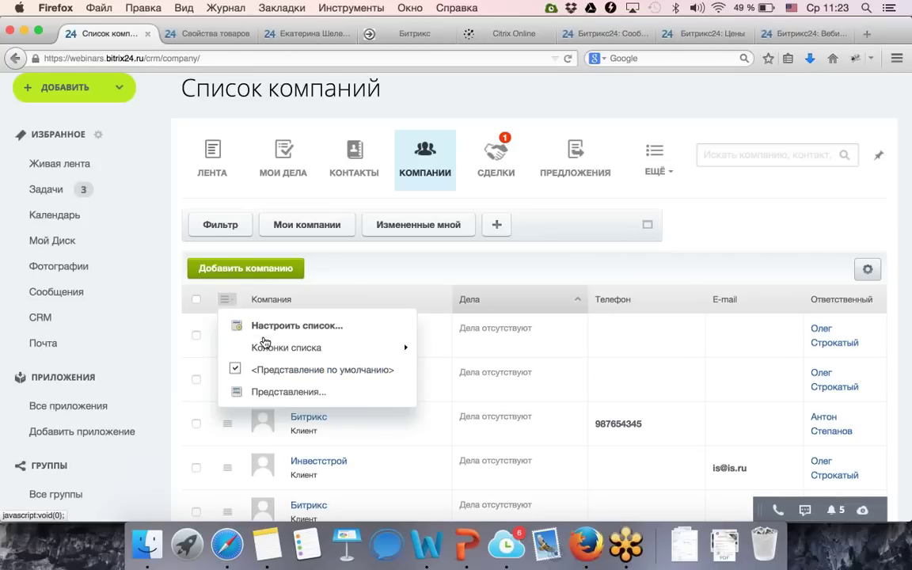
pyautogui.moveTo(391, 346)
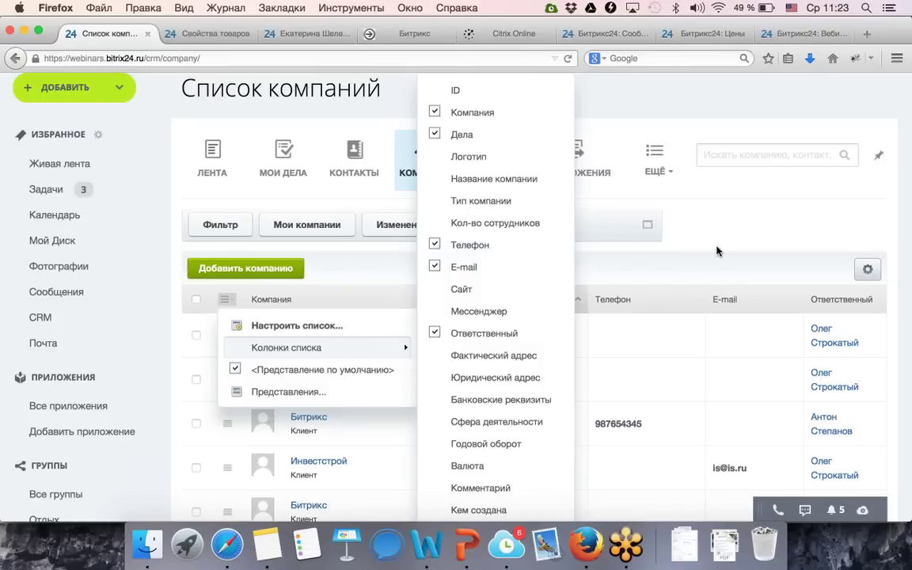
pyautogui.click(760, 247)
pyautogui.moveTo(535, 349)
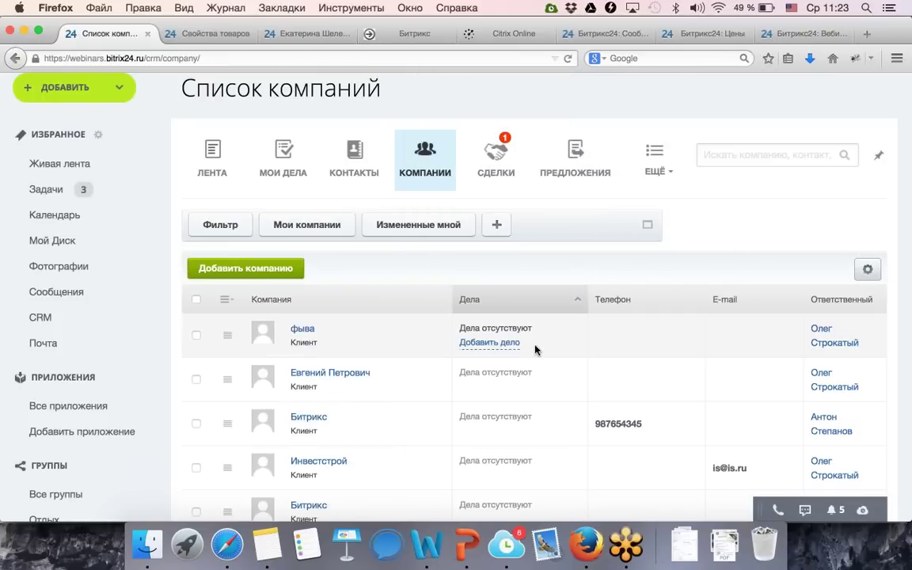
pyautogui.click(224, 298)
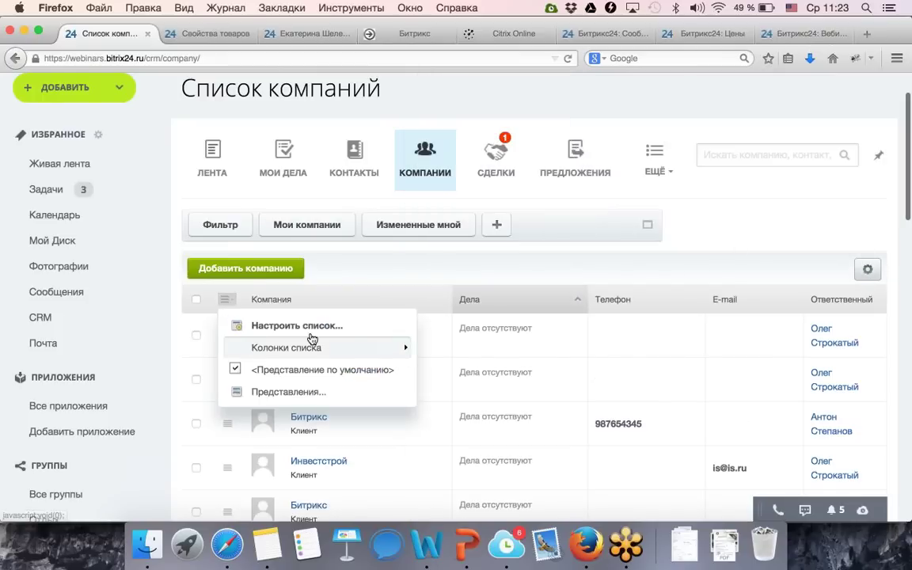
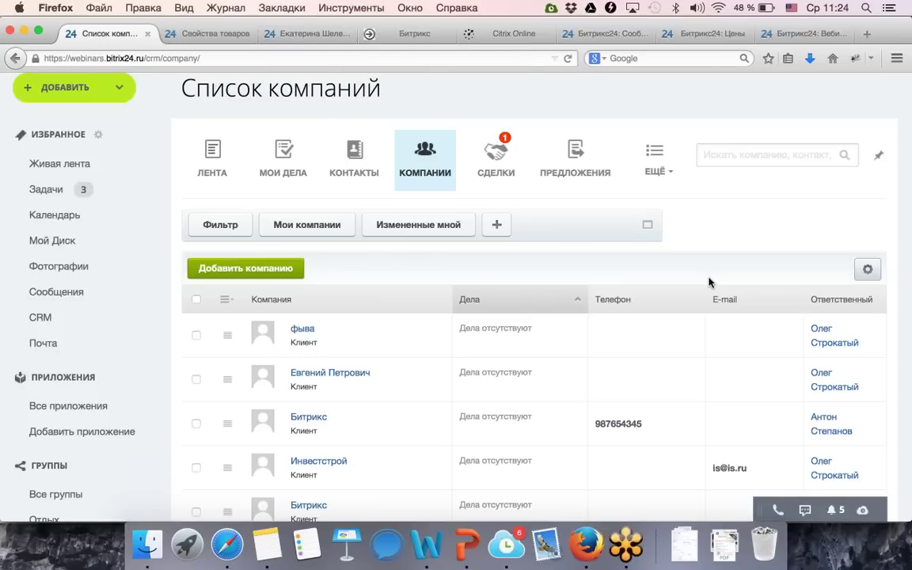
# Switch the portal interface language to English.
pyautogui.scroll(-6, 118, 415)
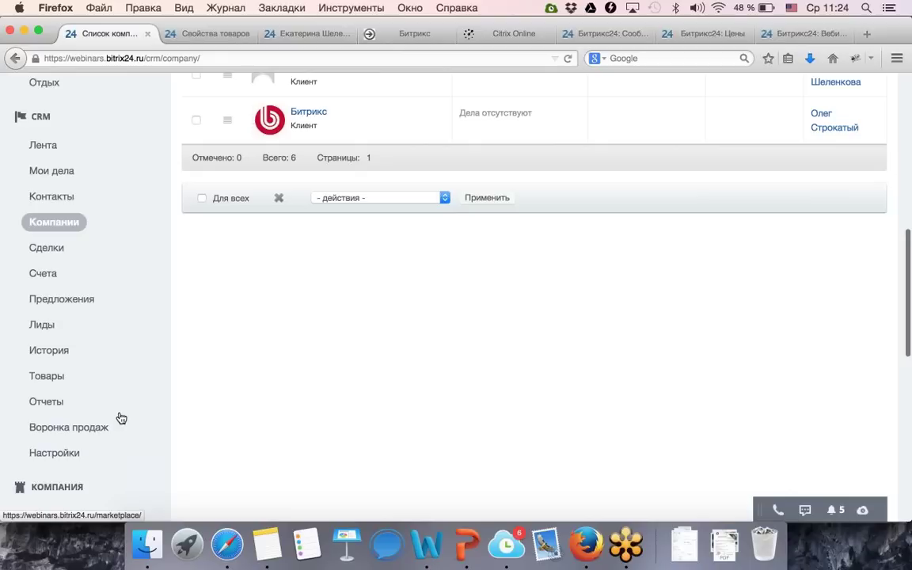
pyautogui.scroll(-4, 120, 418)
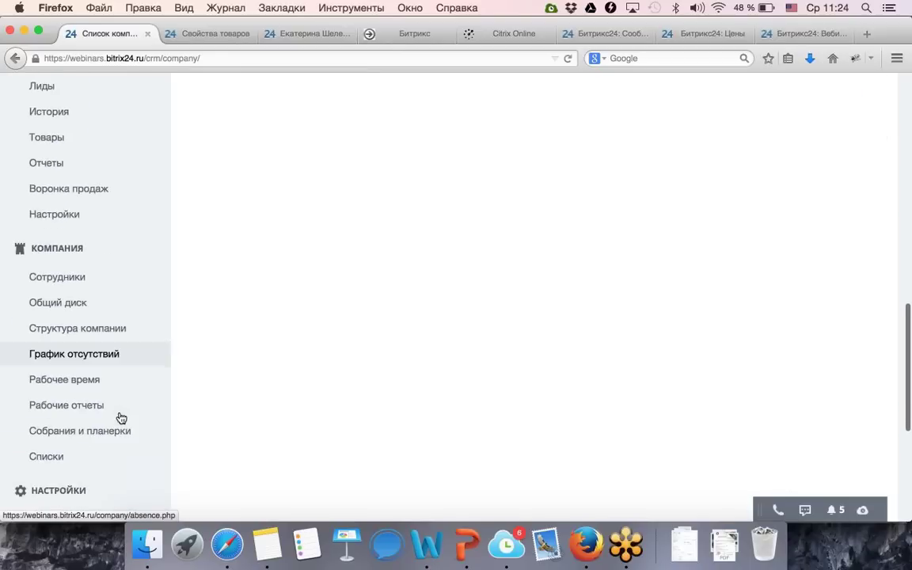
pyautogui.scroll(-1, 120, 418)
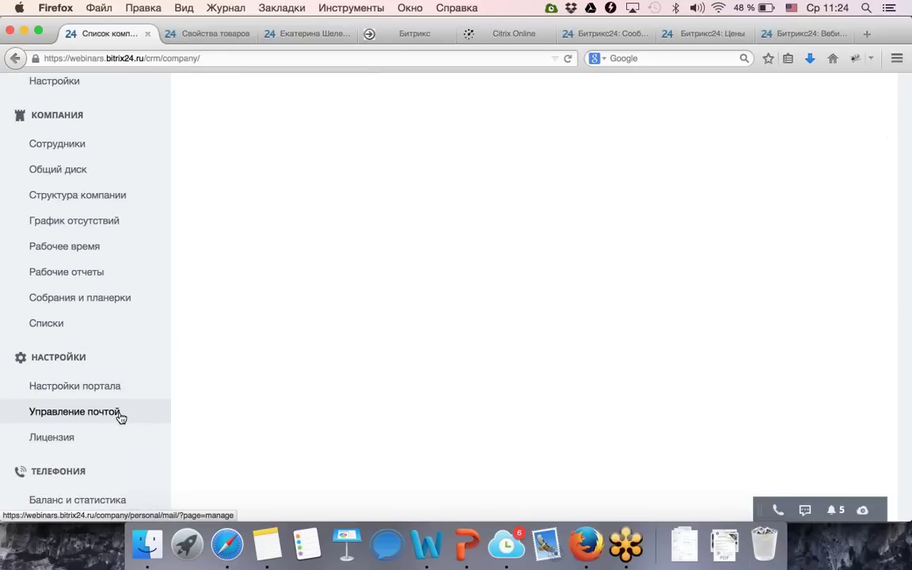
pyautogui.scroll(-2, 120, 418)
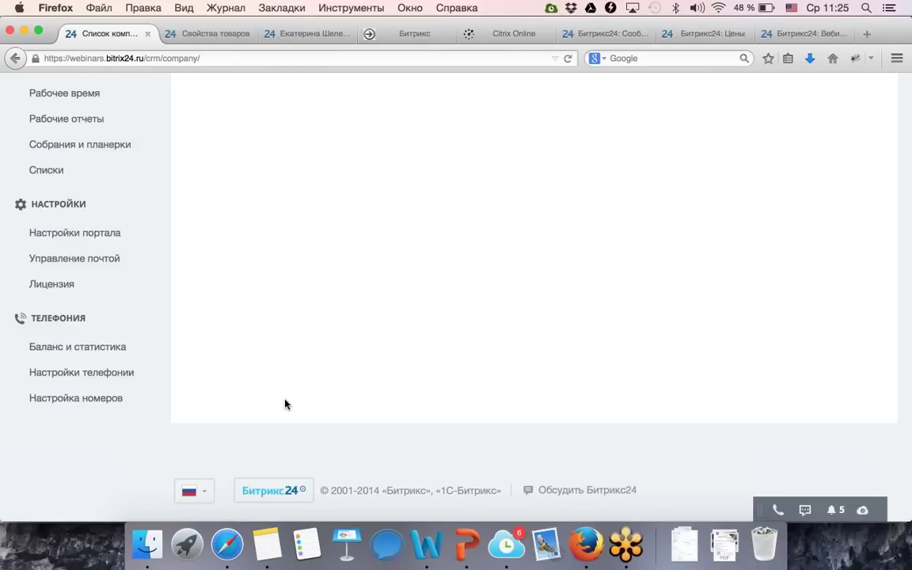
pyautogui.click(206, 491)
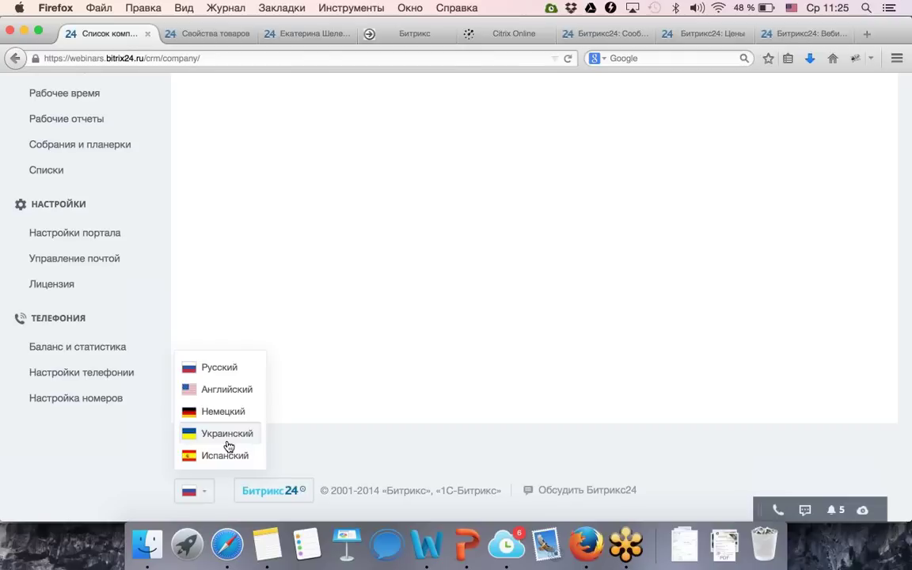
pyautogui.click(230, 393)
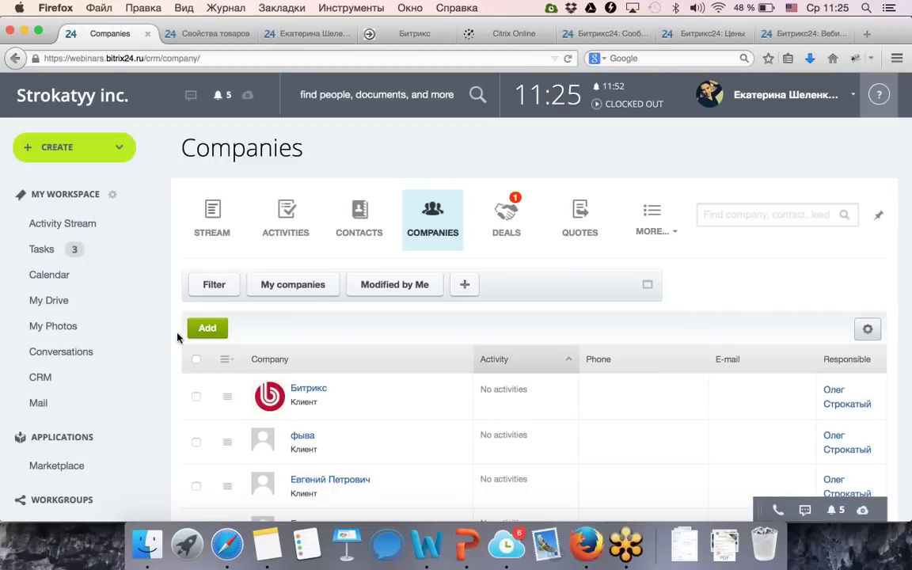
# Switch the portal interface language back to Russian.
pyautogui.scroll(-5, 177, 338)
pyautogui.scroll(-4, 178, 338)
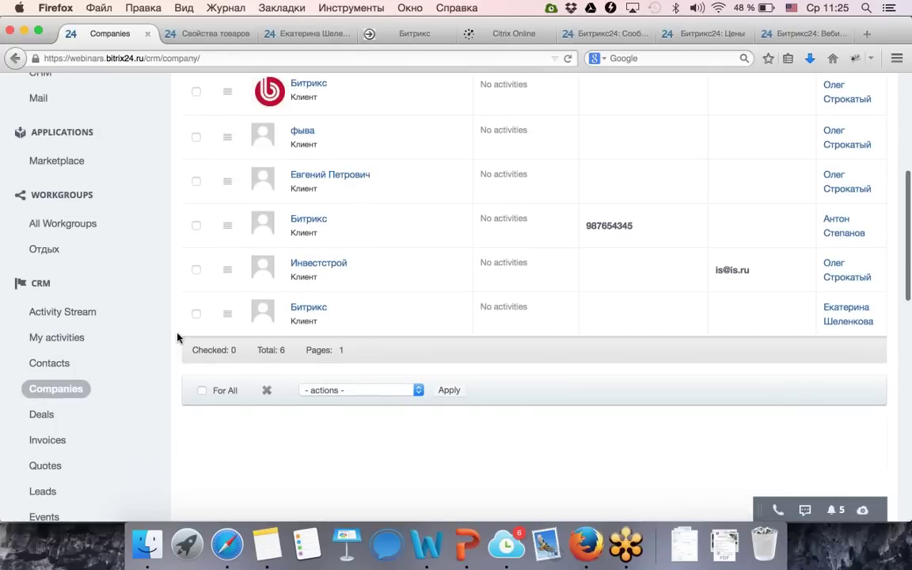
pyautogui.scroll(-5, 177, 338)
pyautogui.scroll(7, 177, 338)
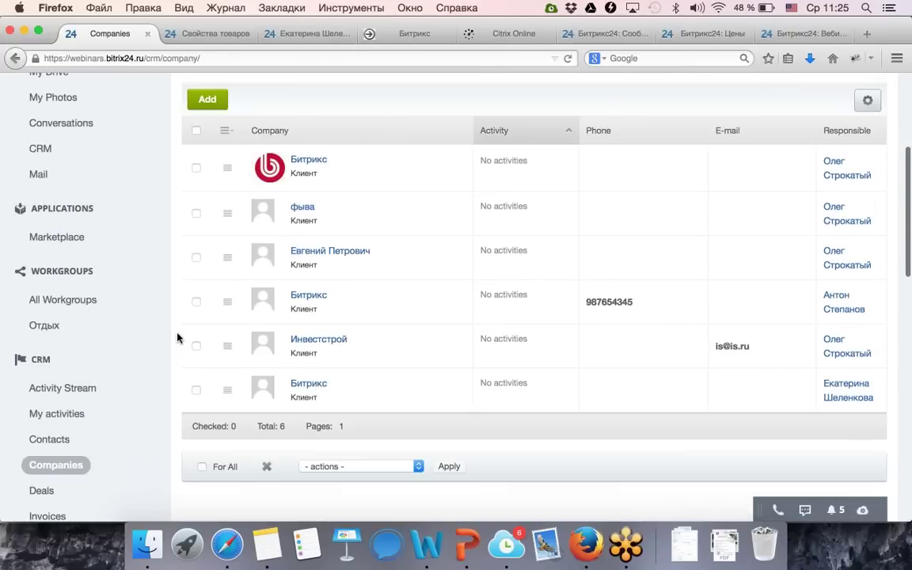
pyautogui.scroll(2, 178, 338)
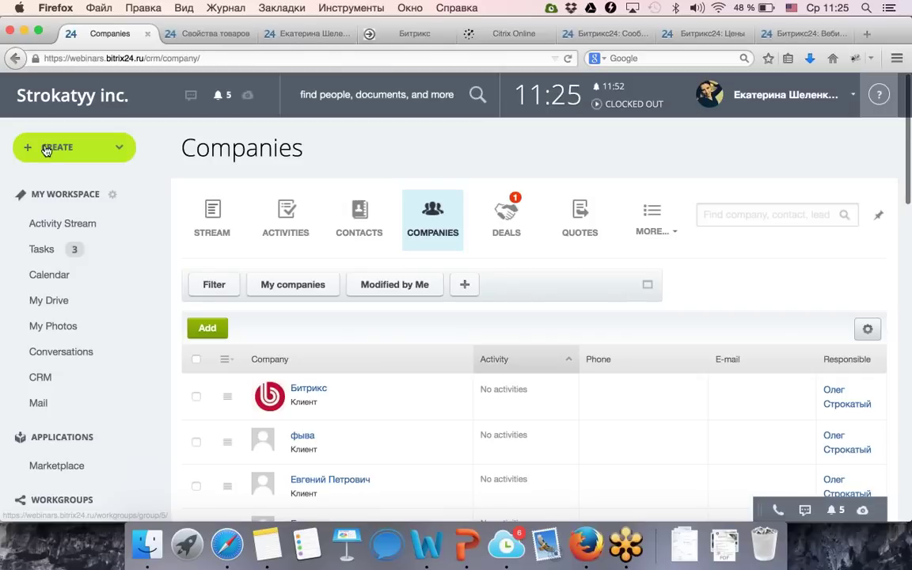
pyautogui.scroll(-15, 118, 295)
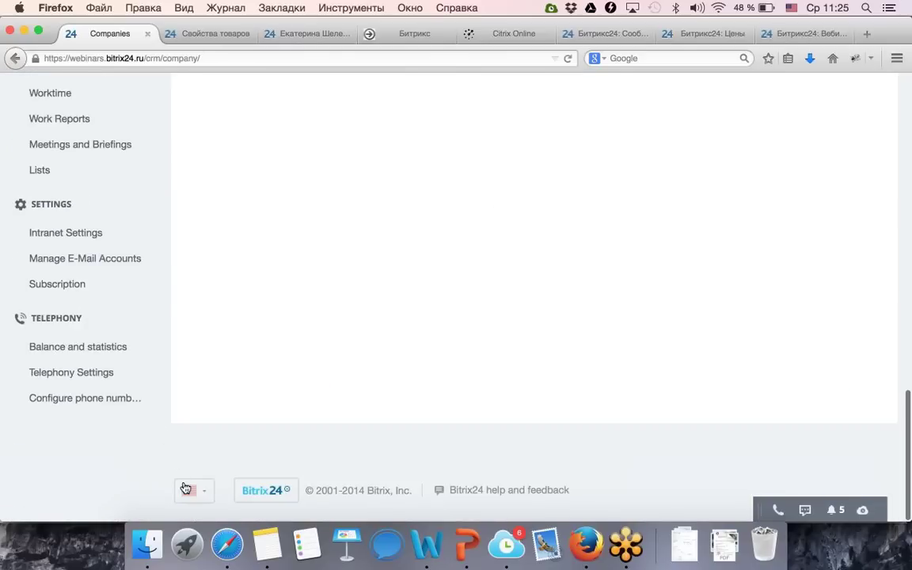
pyautogui.click(194, 490)
pyautogui.click(209, 366)
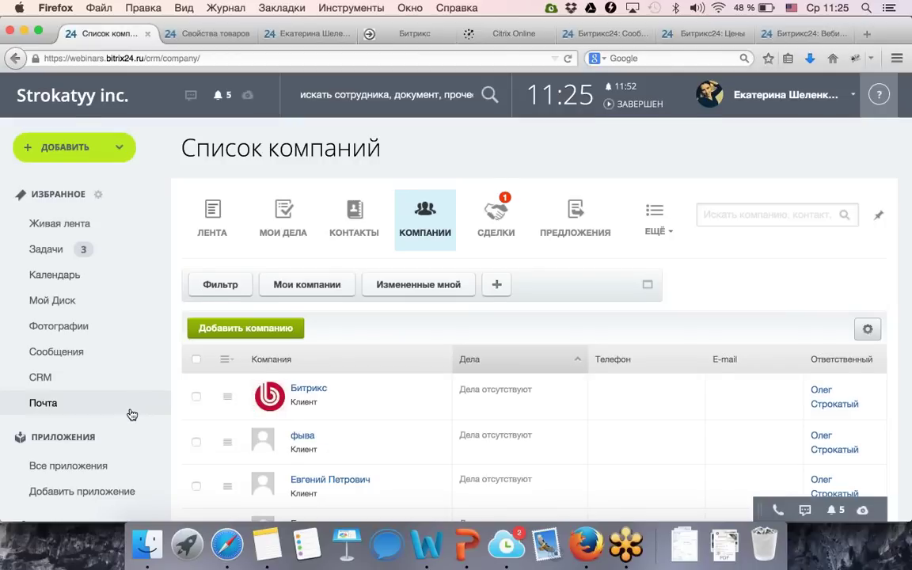
# Open Настройки телефонии and scroll to the confirmed number active until 25.02.2015.
pyautogui.scroll(-5, 130, 413)
pyautogui.scroll(-10, 132, 414)
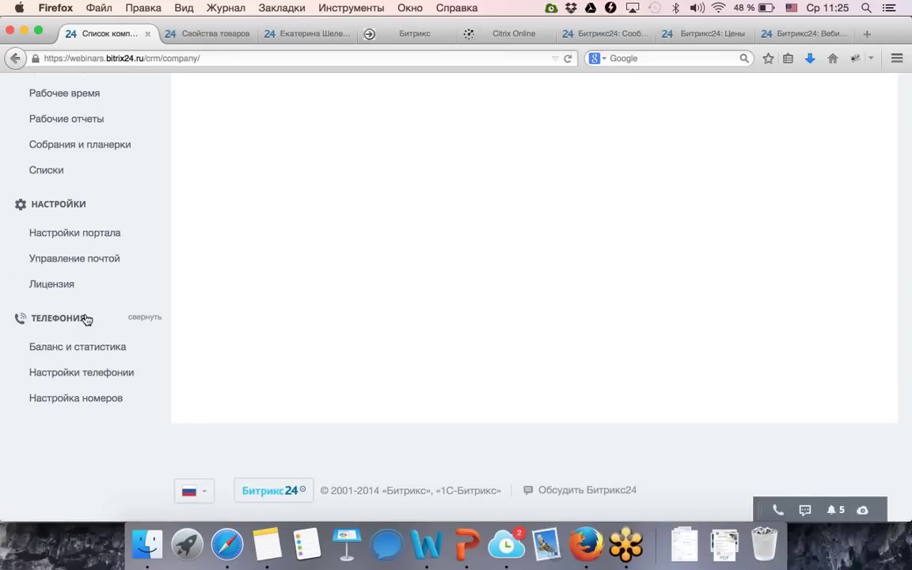
pyautogui.click(98, 370)
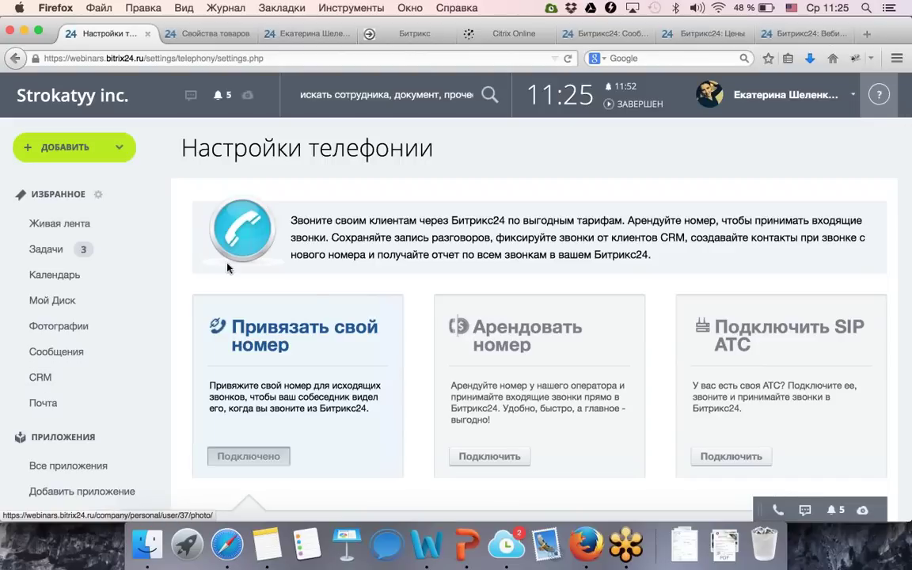
pyautogui.scroll(-2, 368, 201)
pyautogui.scroll(-2, 369, 201)
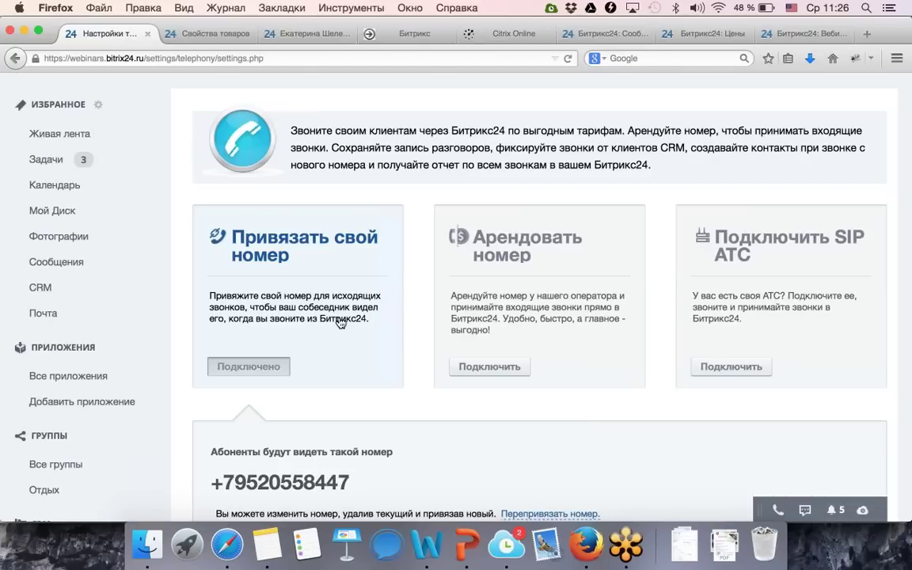
pyautogui.scroll(-3, 340, 321)
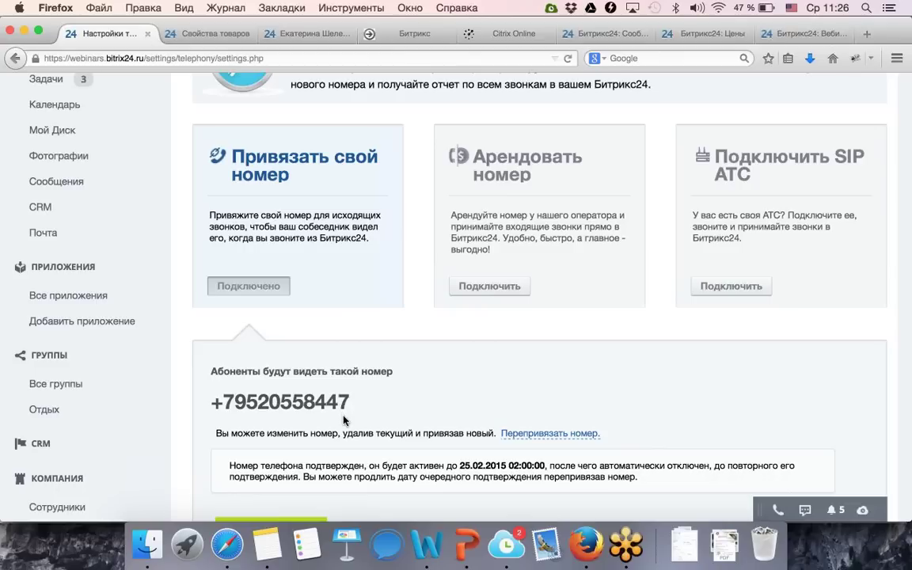
pyautogui.scroll(-5, 346, 427)
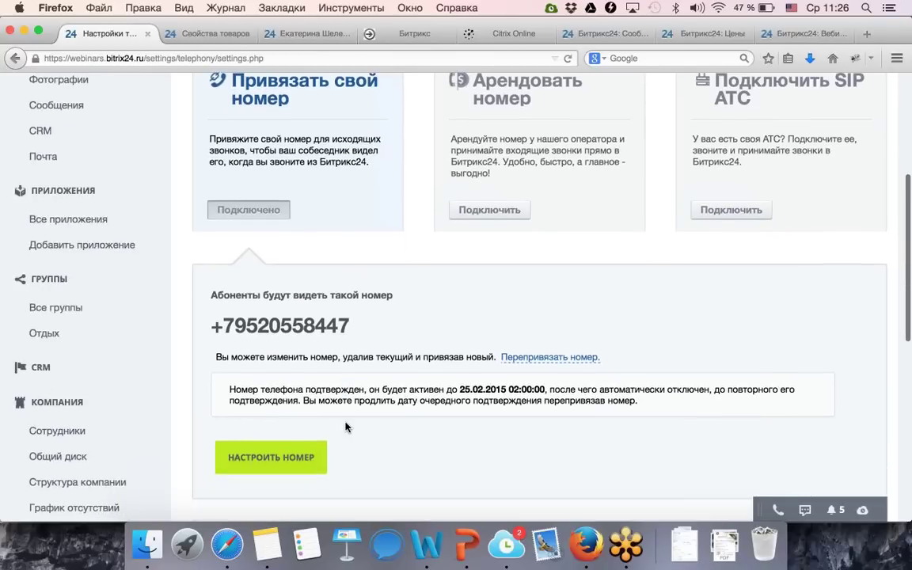
# Open the connected number's settings, leaving 'Сохранять запись всех разговоров' switched on.
pyautogui.click(298, 411)
pyautogui.scroll(-4, 428, 440)
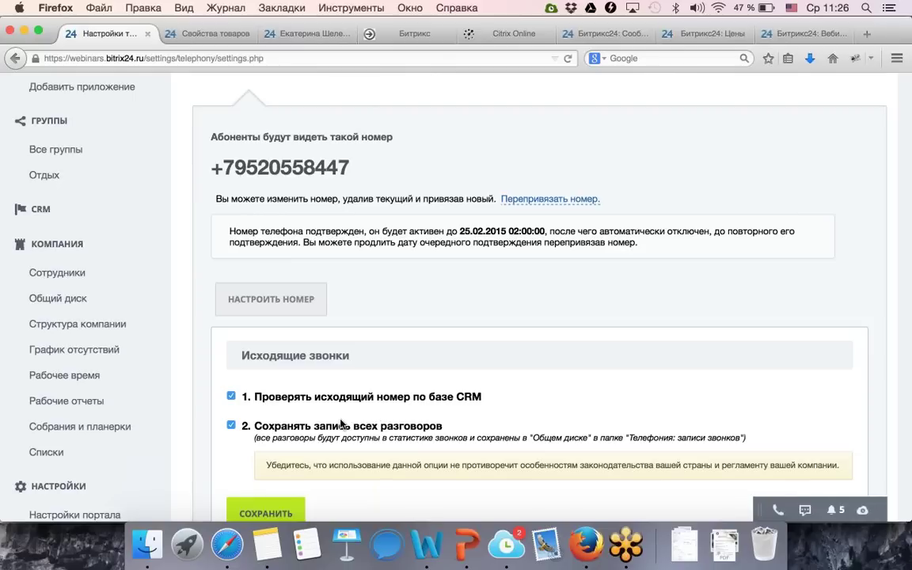
pyautogui.click(230, 425)
pyautogui.click(231, 426)
pyautogui.scroll(5, 330, 272)
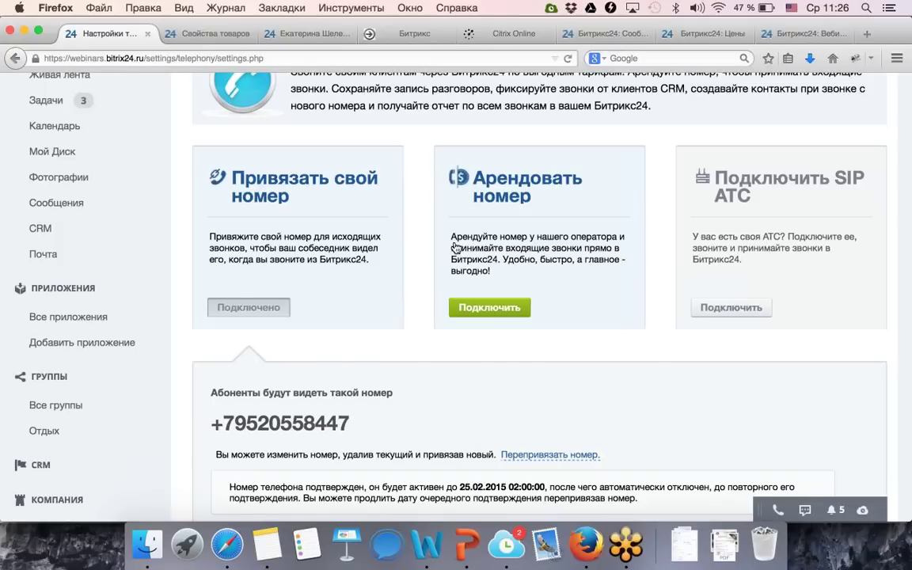
# Start renting a number with country Россия and number type Городские.
pyautogui.click(456, 248)
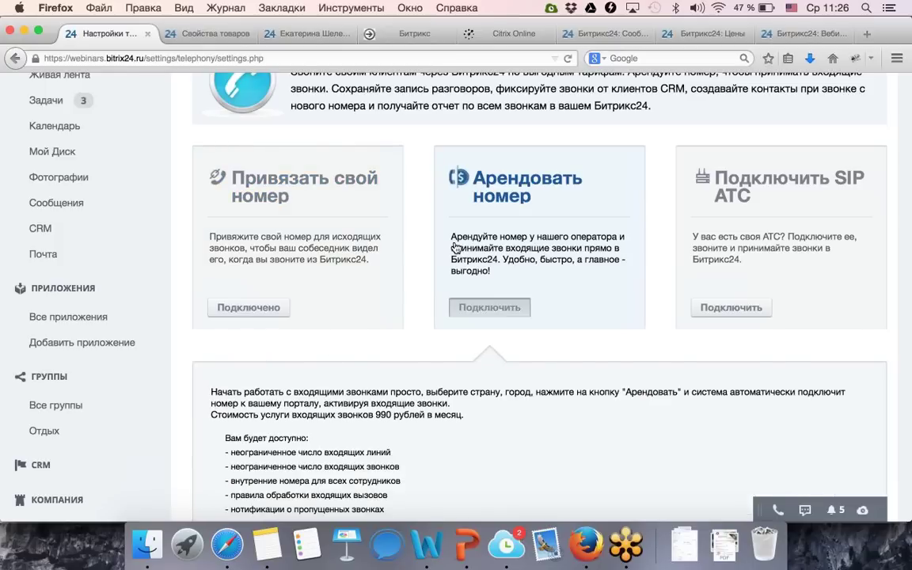
pyautogui.scroll(-5, 393, 434)
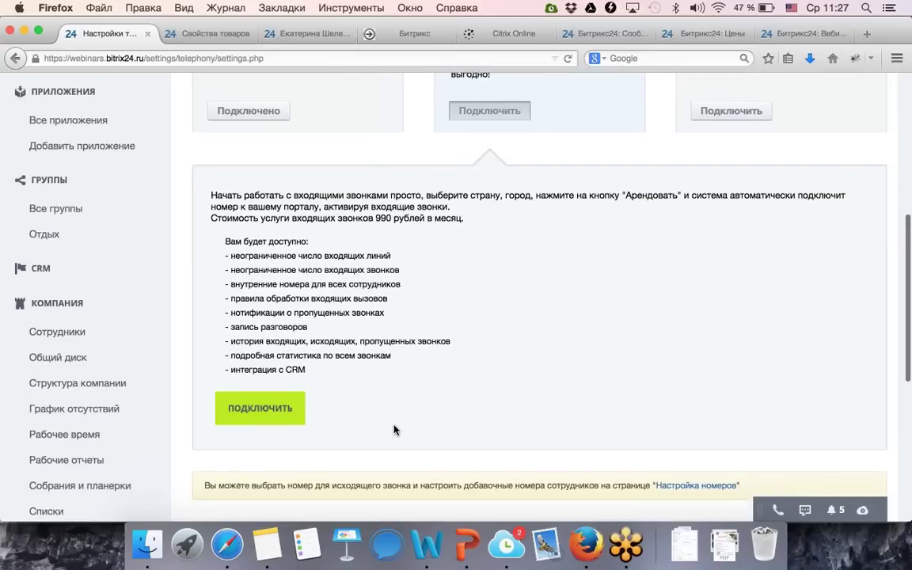
pyautogui.click(264, 405)
pyautogui.scroll(-1, 301, 408)
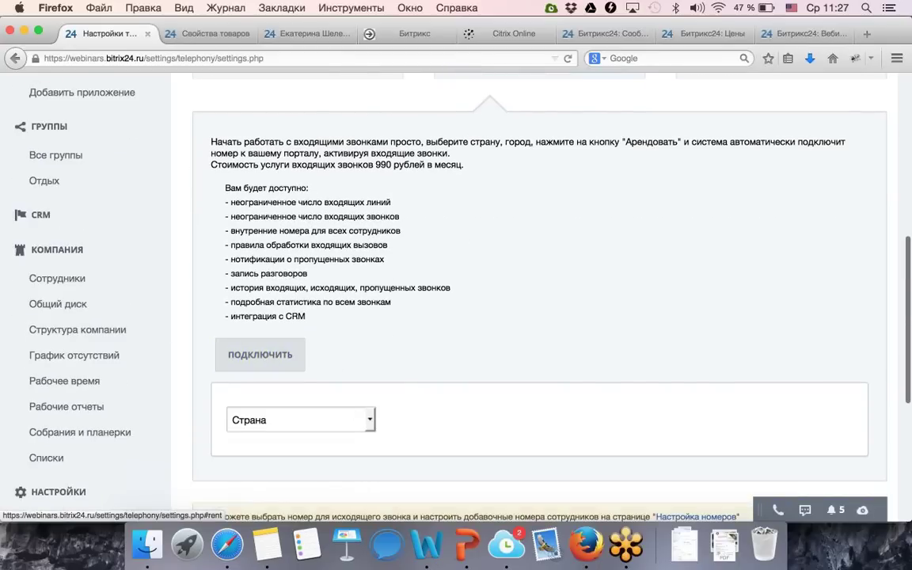
pyautogui.click(361, 420)
pyautogui.click(294, 339)
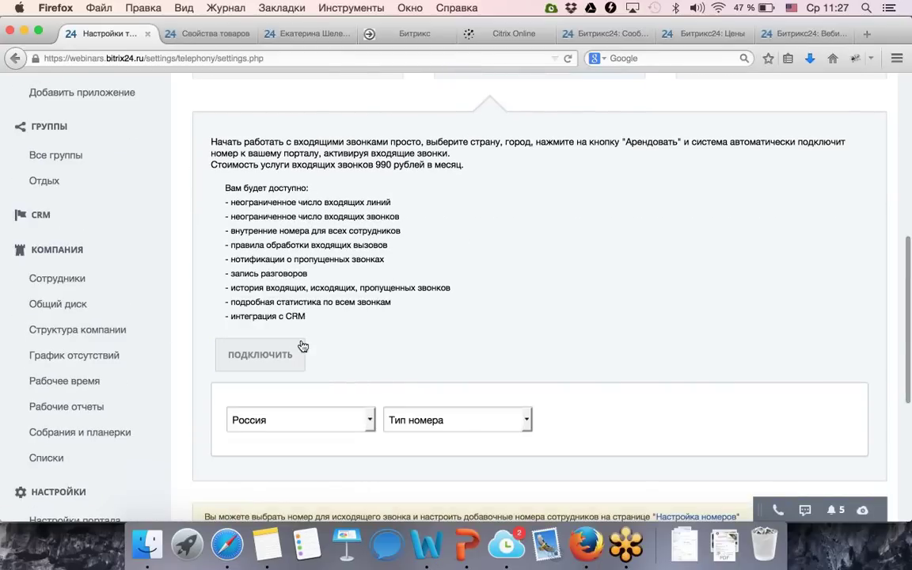
pyautogui.click(478, 419)
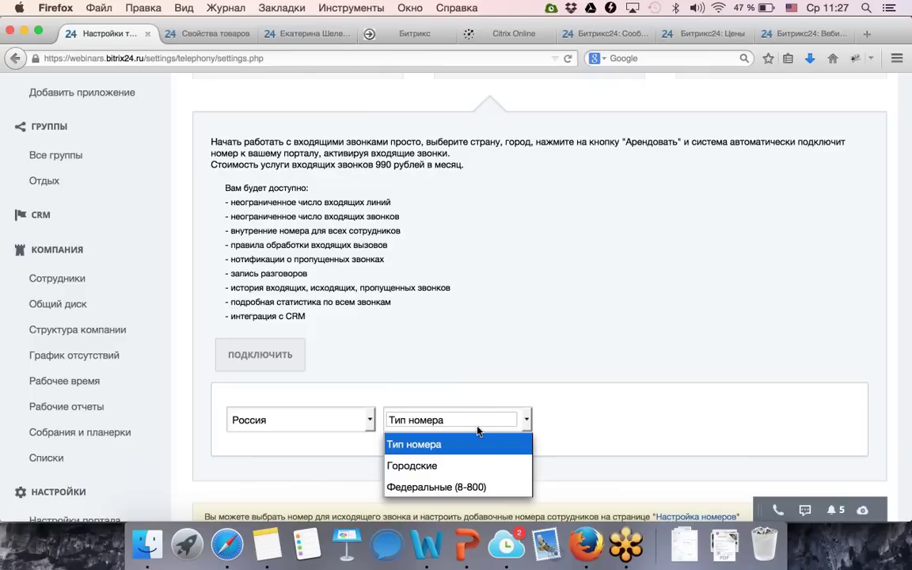
pyautogui.click(464, 466)
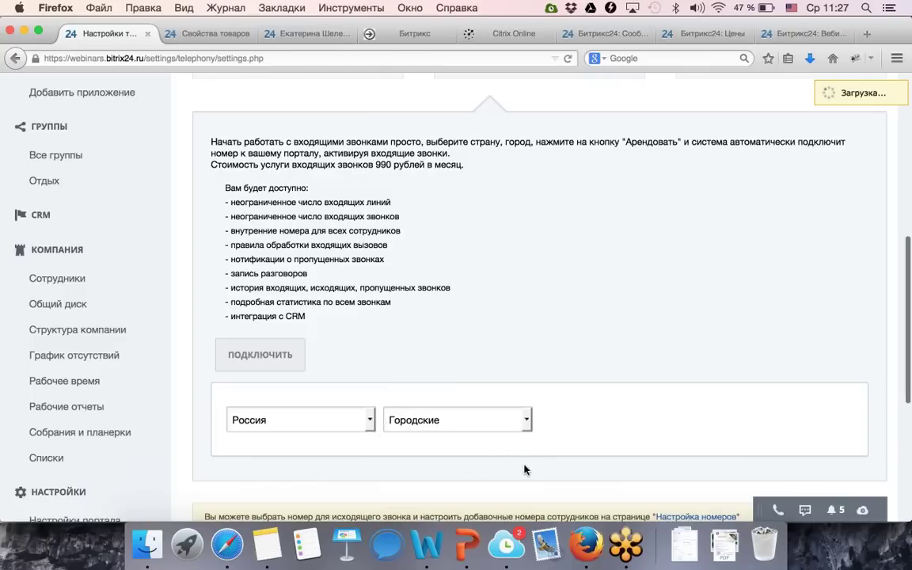
# Set the rental region to Калининград (401).
pyautogui.scroll(-1, 524, 470)
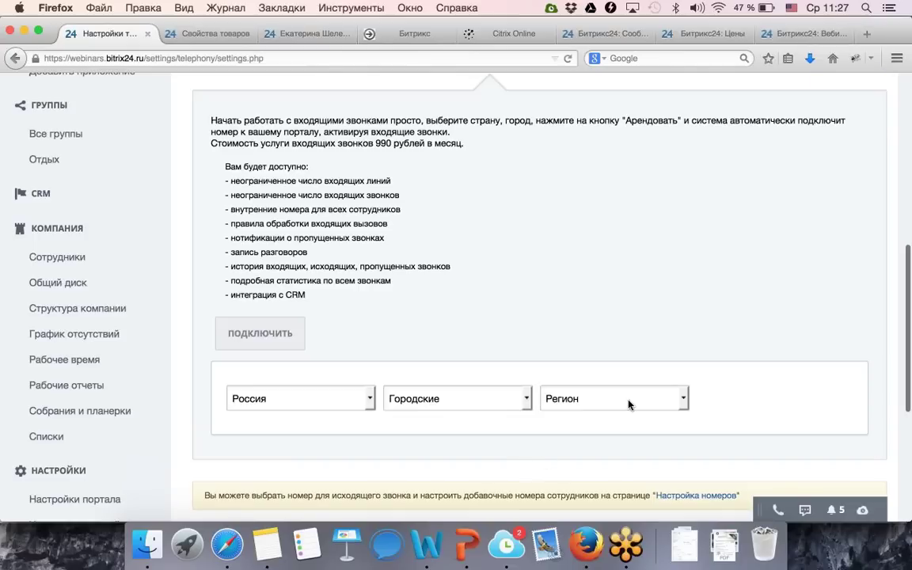
pyautogui.click(631, 398)
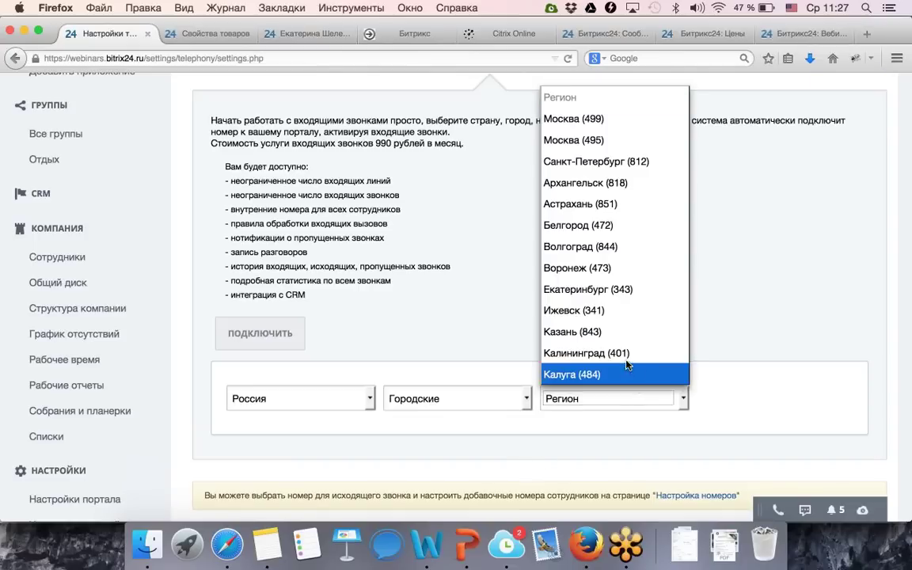
pyautogui.click(625, 356)
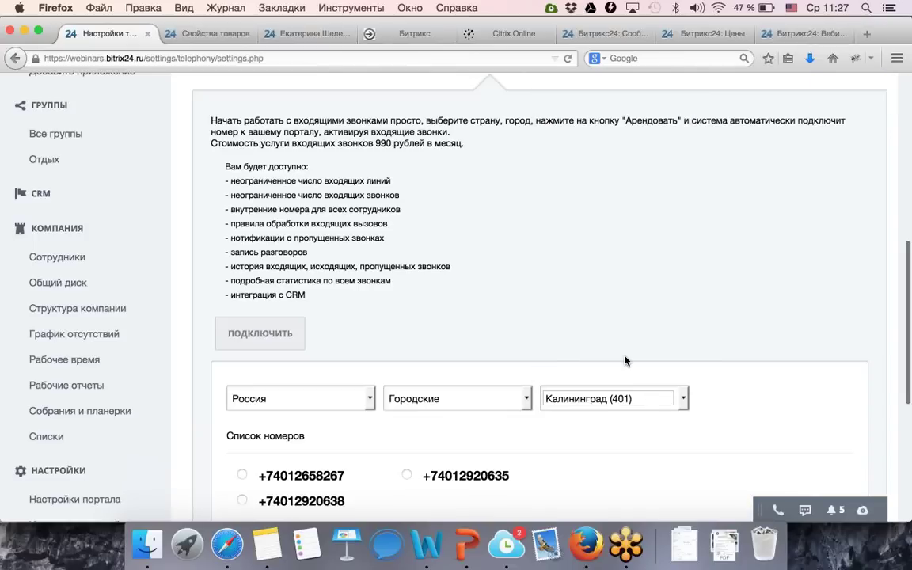
pyautogui.click(642, 395)
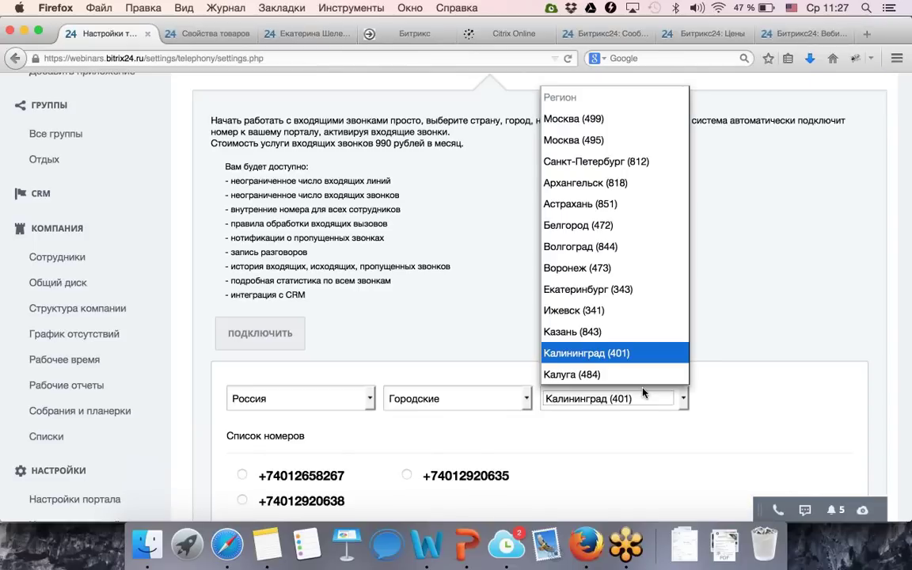
pyautogui.scroll(-3, 642, 321)
pyautogui.scroll(-6, 642, 322)
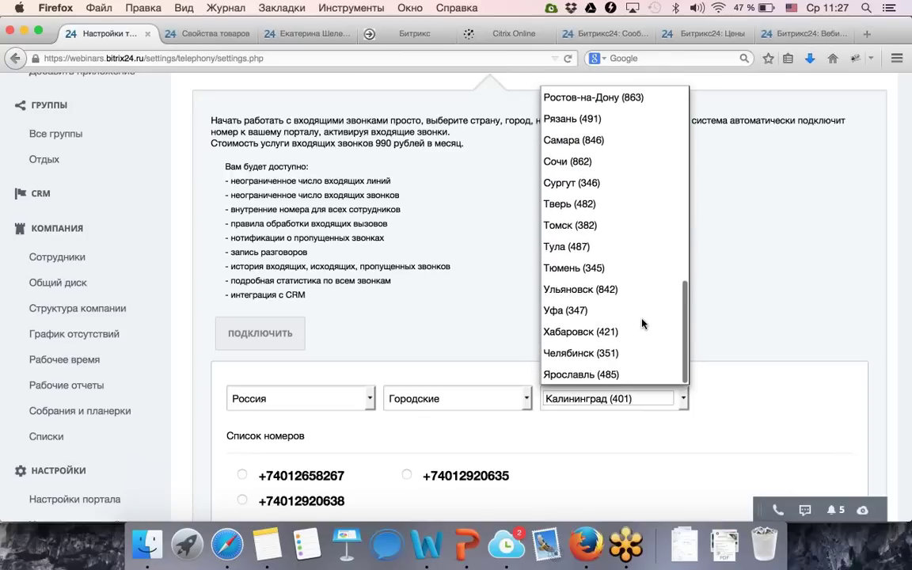
pyautogui.scroll(3, 642, 323)
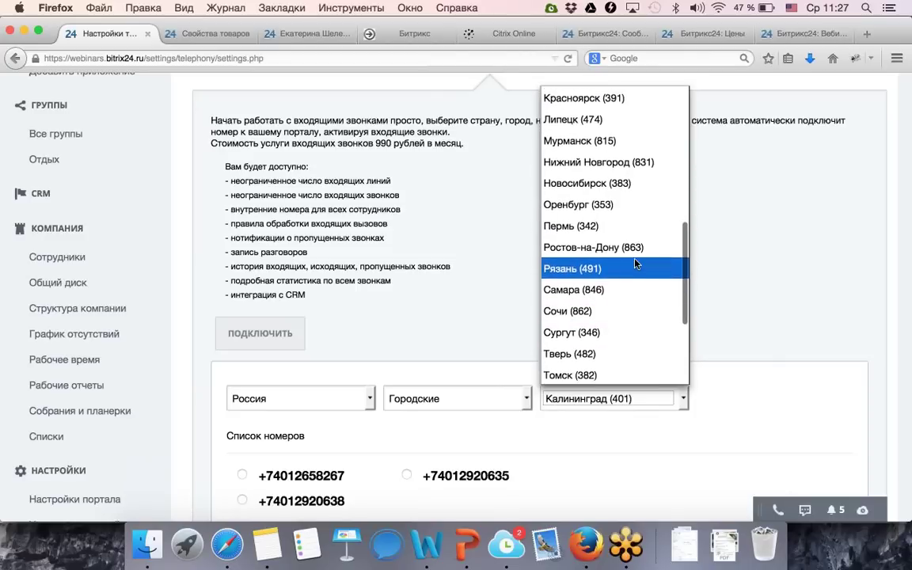
pyautogui.scroll(1, 636, 264)
pyautogui.scroll(5, 637, 263)
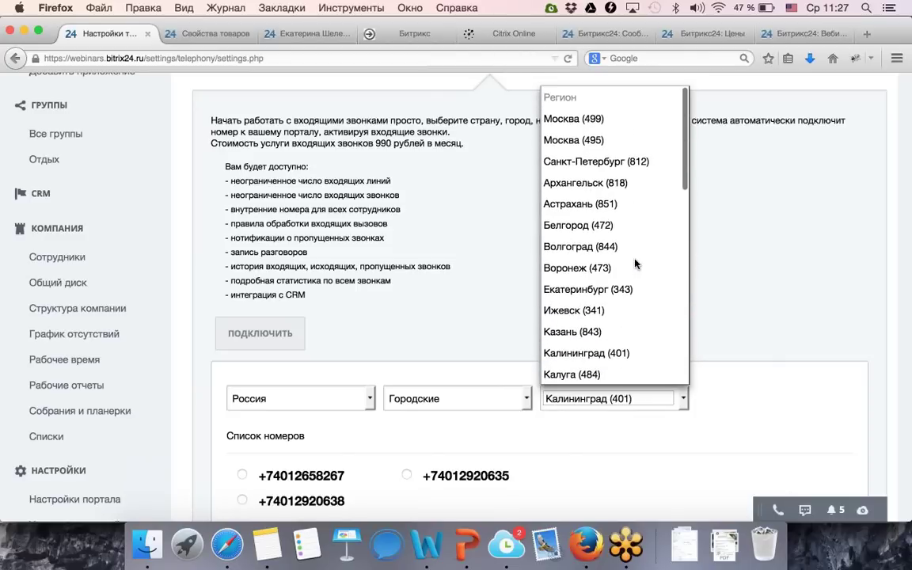
pyautogui.click(730, 277)
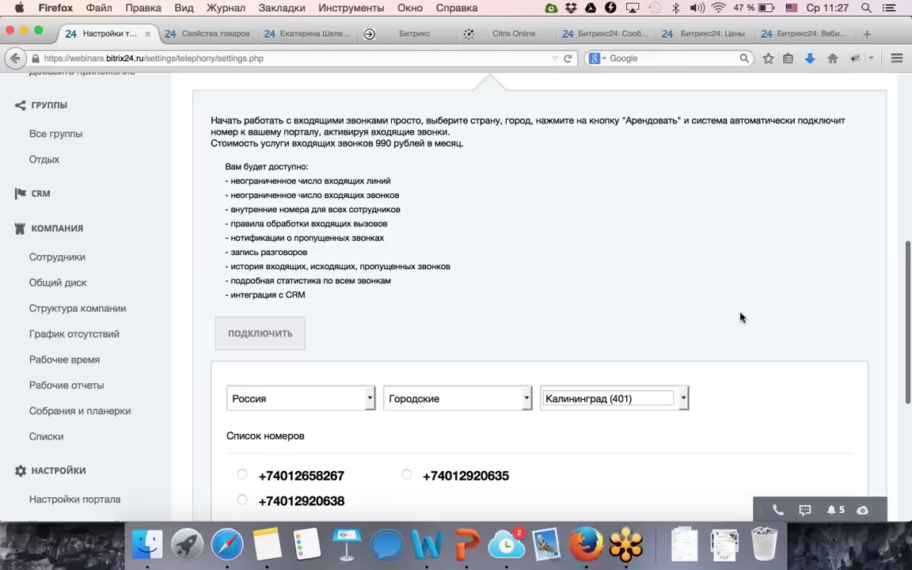
# Select the first offered Kaliningrad number in the Список номеров.
pyautogui.scroll(-3, 740, 317)
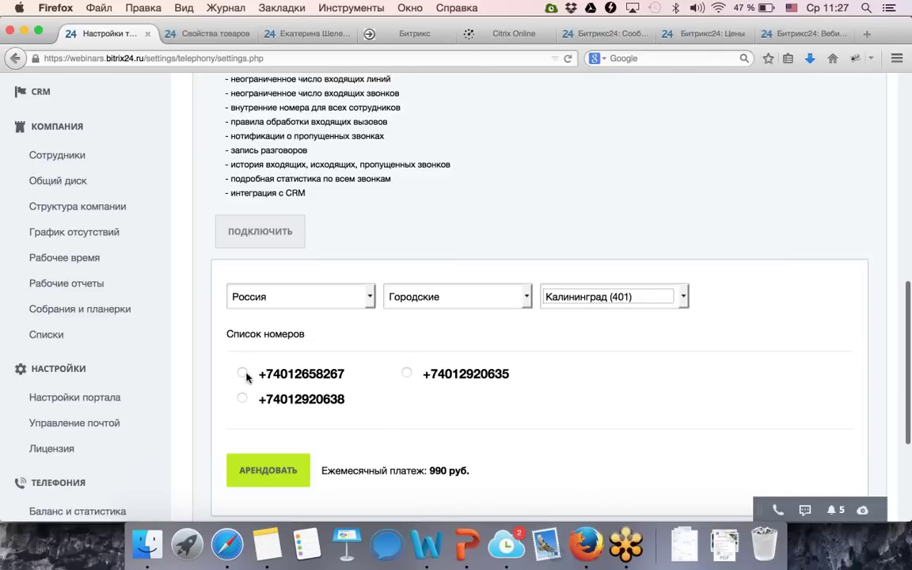
pyautogui.click(242, 373)
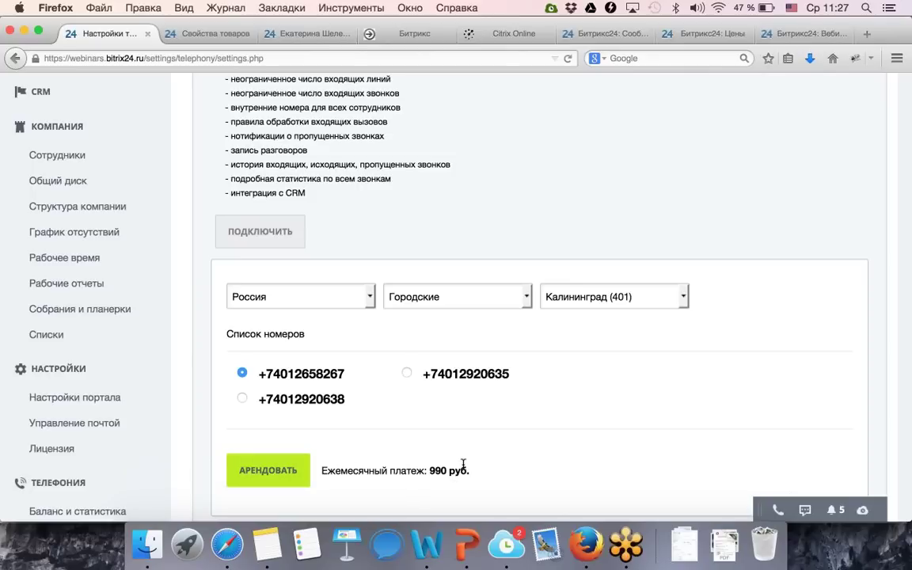
pyautogui.scroll(5, 484, 420)
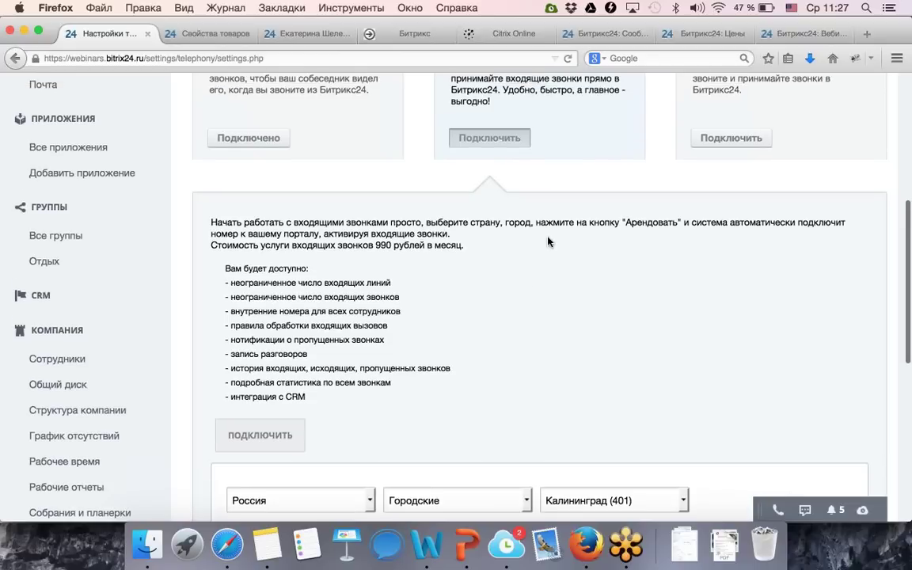
pyautogui.scroll(2, 548, 241)
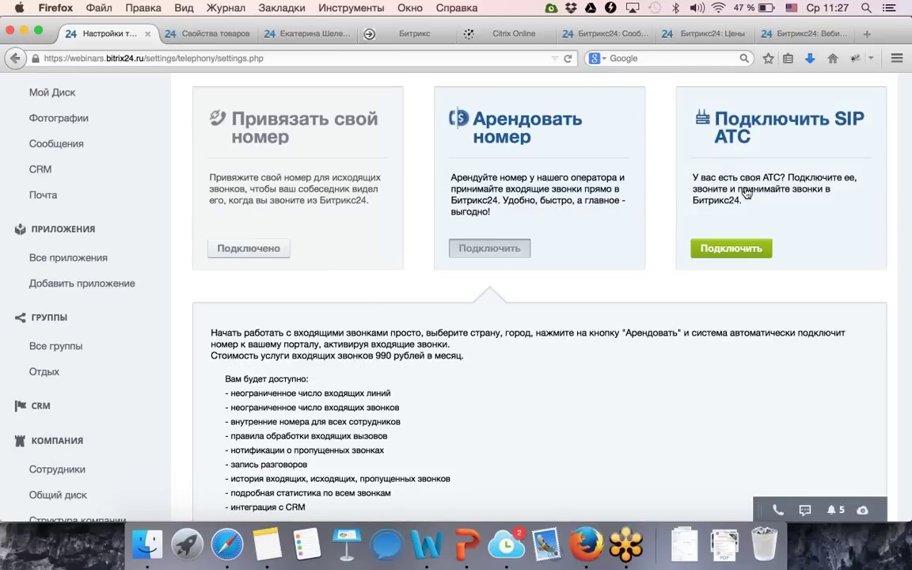
# Switch to the Подключить SIP АТС option and open the test ATC's connection settings.
pyautogui.click(746, 194)
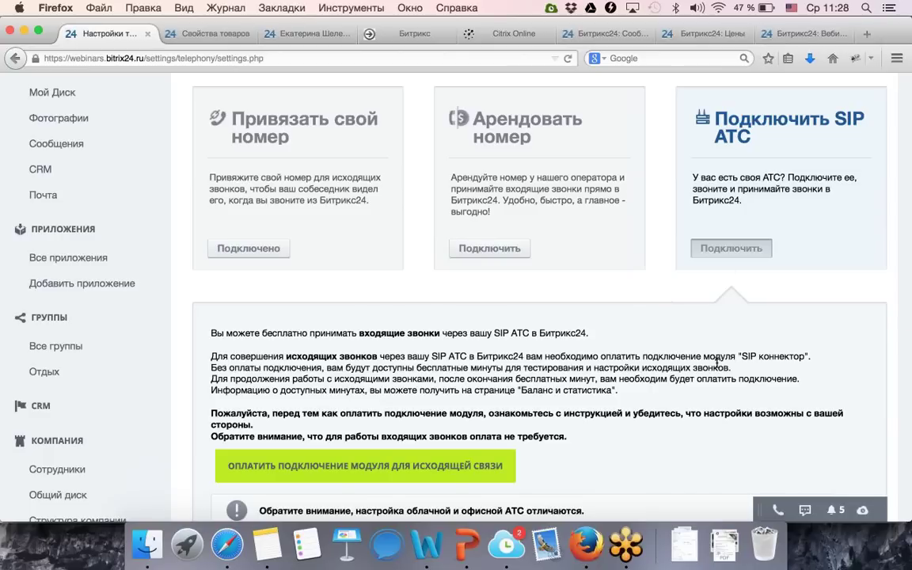
pyautogui.scroll(-3, 717, 362)
pyautogui.scroll(-2, 455, 368)
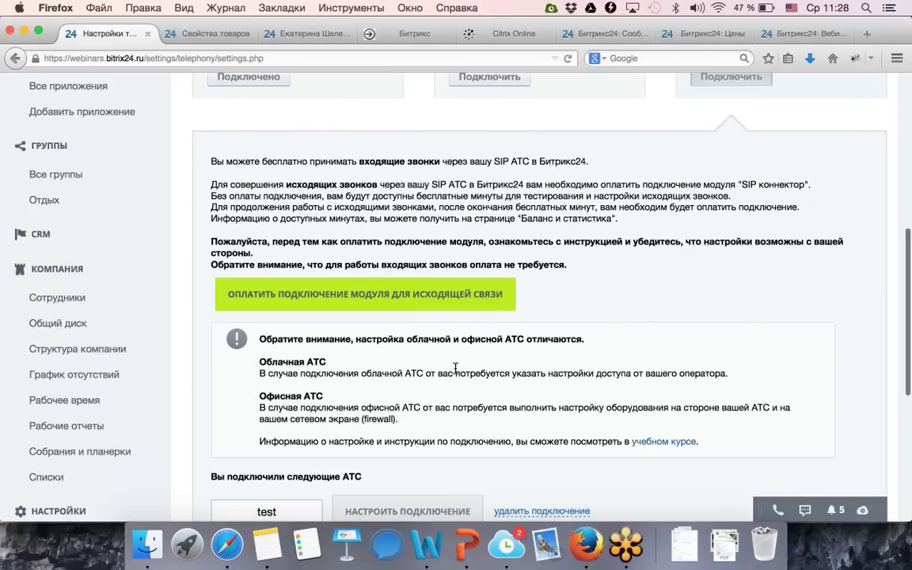
pyautogui.scroll(-4, 455, 368)
pyautogui.click(468, 383)
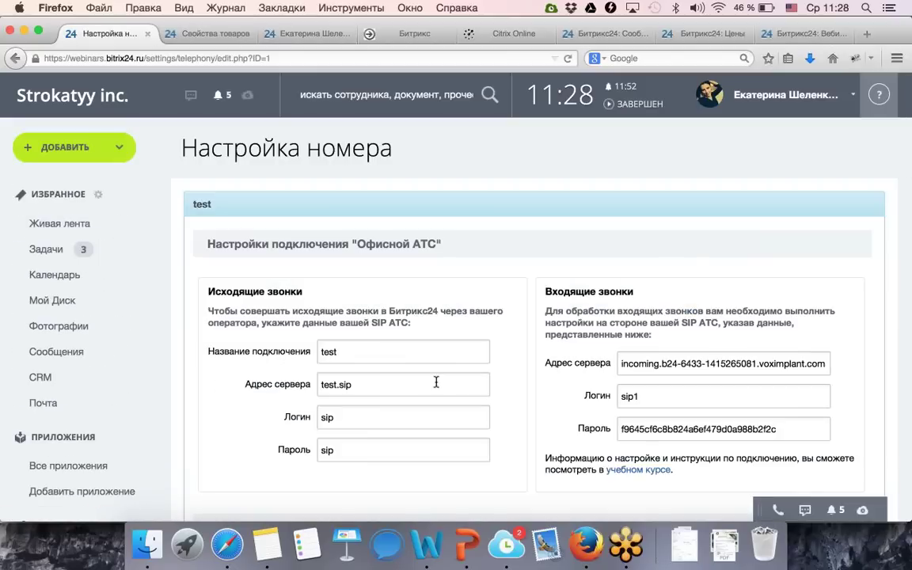
# Check the connection name and server address, then review the call-routing settings.
pyautogui.click(373, 353)
pyautogui.click(673, 357)
pyautogui.scroll(-2, 643, 418)
pyautogui.scroll(-9, 643, 418)
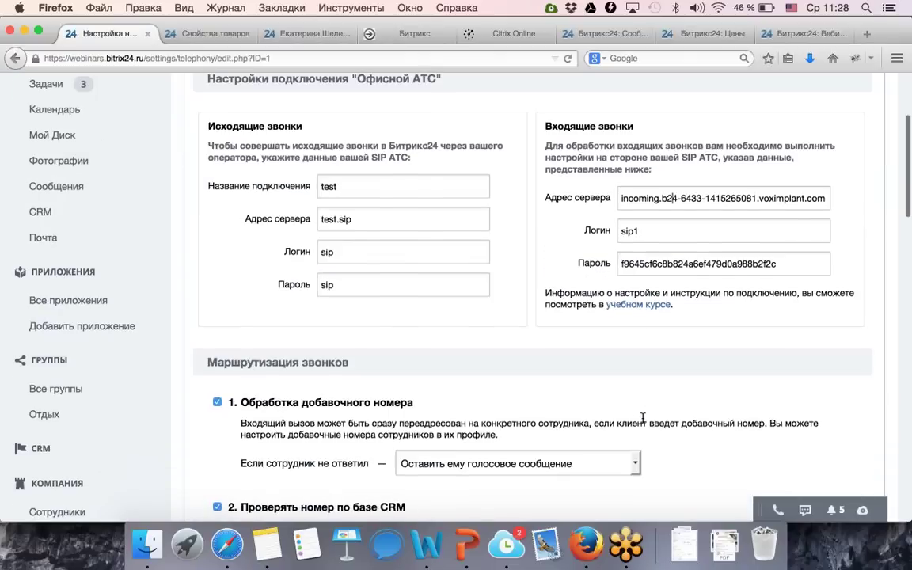
pyautogui.scroll(-1, 588, 348)
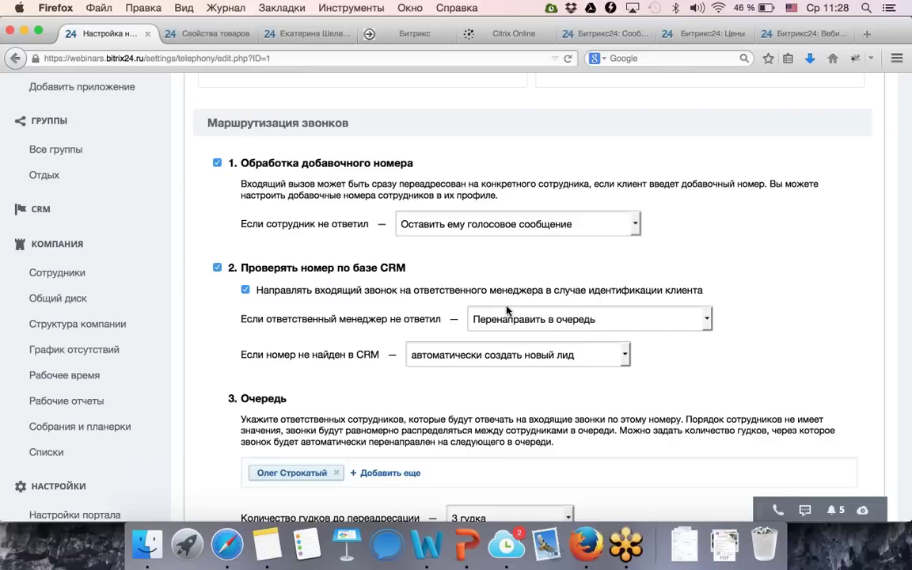
pyautogui.click(549, 226)
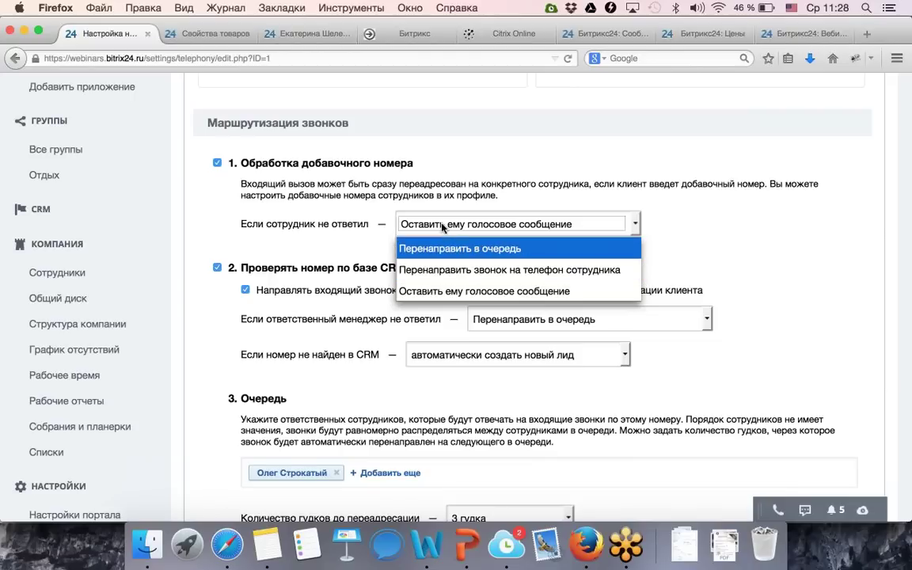
pyautogui.click(346, 242)
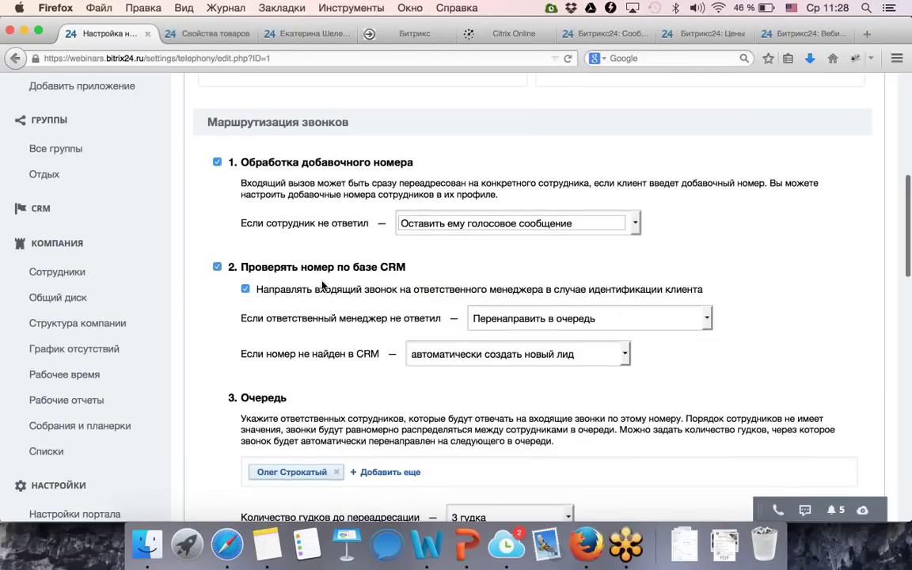
pyautogui.scroll(-1, 261, 262)
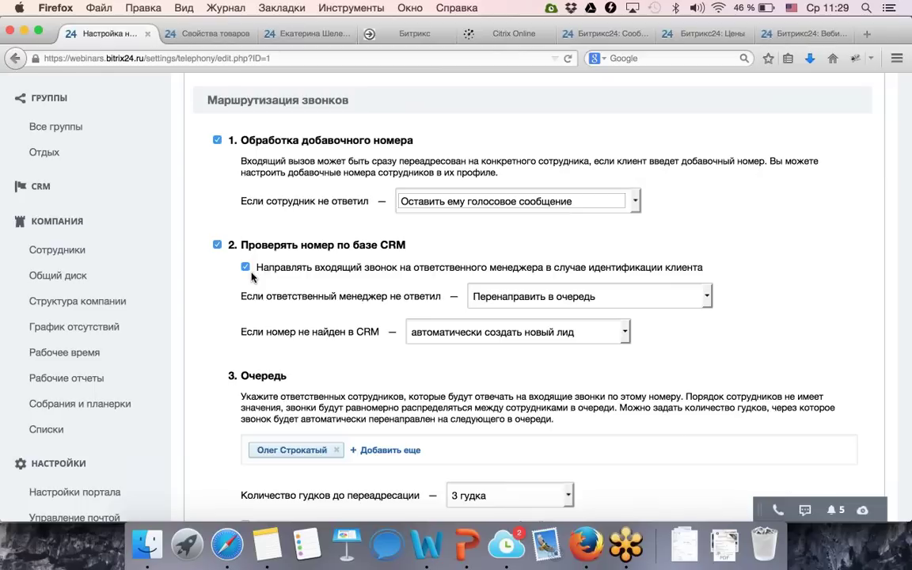
pyautogui.scroll(-1, 233, 293)
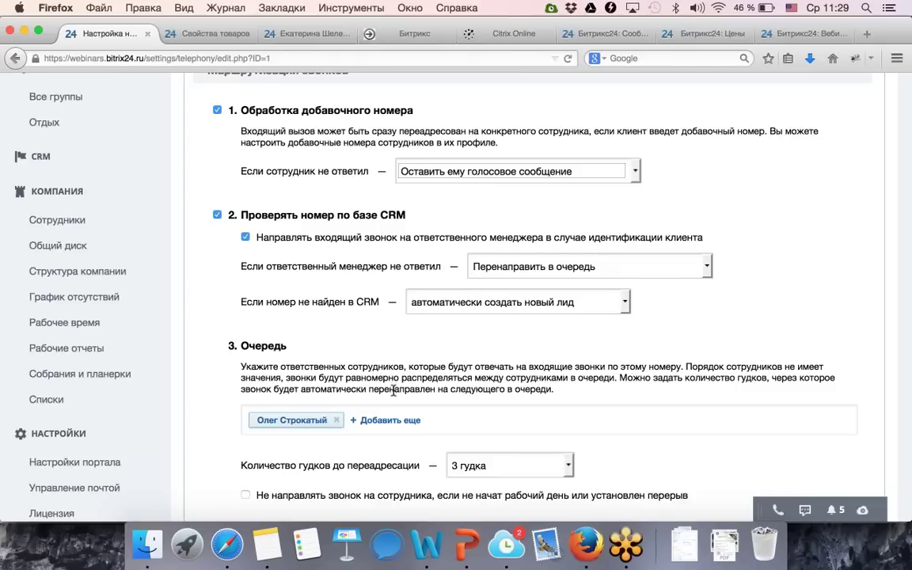
pyautogui.scroll(-2, 521, 396)
pyautogui.click(519, 411)
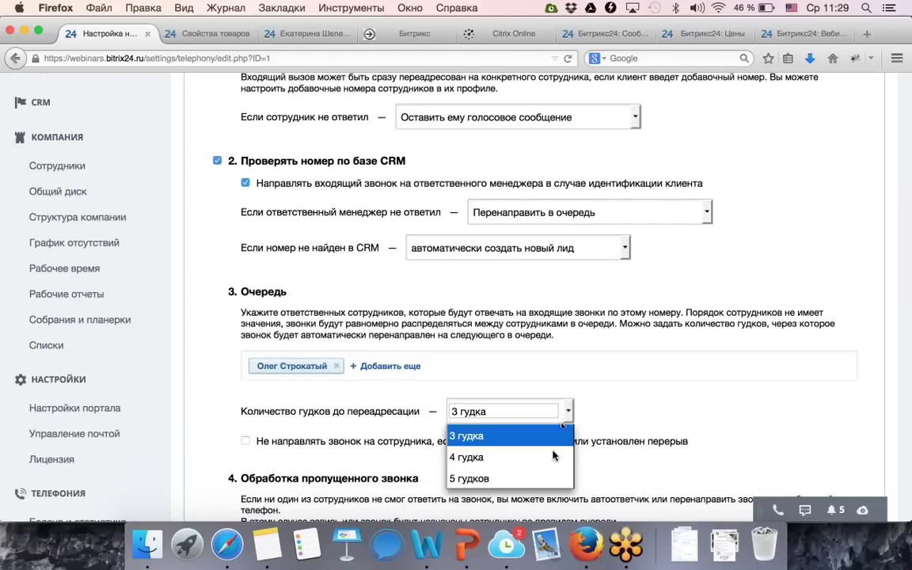
pyautogui.click(620, 422)
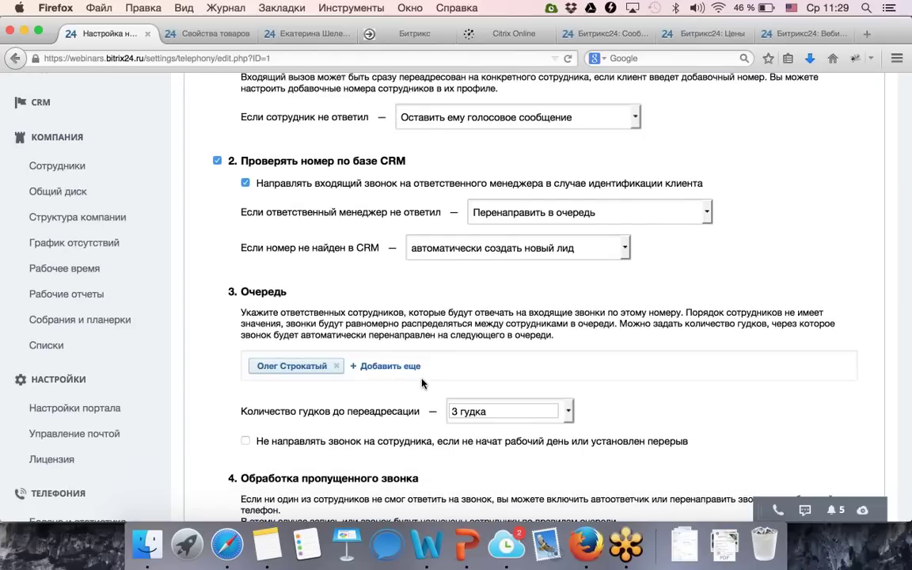
pyautogui.scroll(-3, 422, 383)
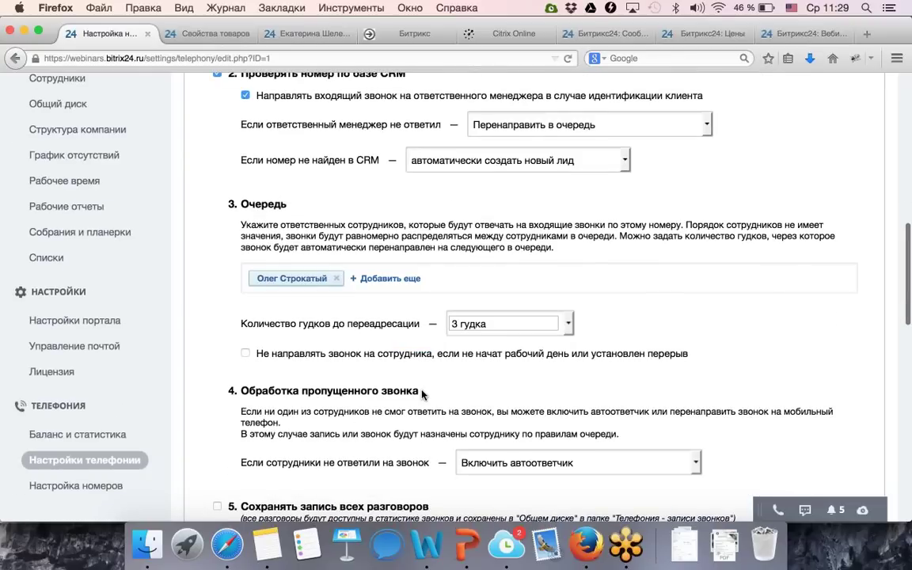
pyautogui.scroll(-1, 417, 429)
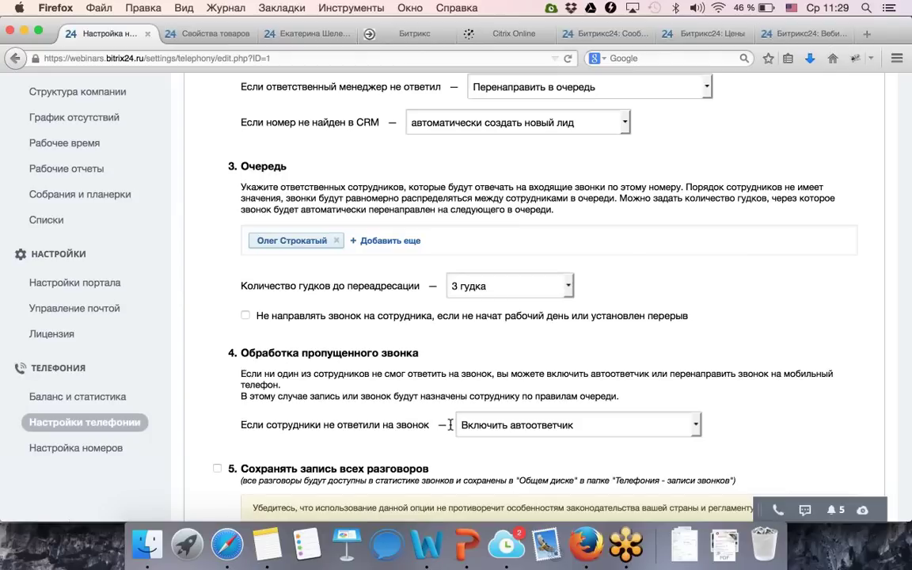
pyautogui.click(500, 422)
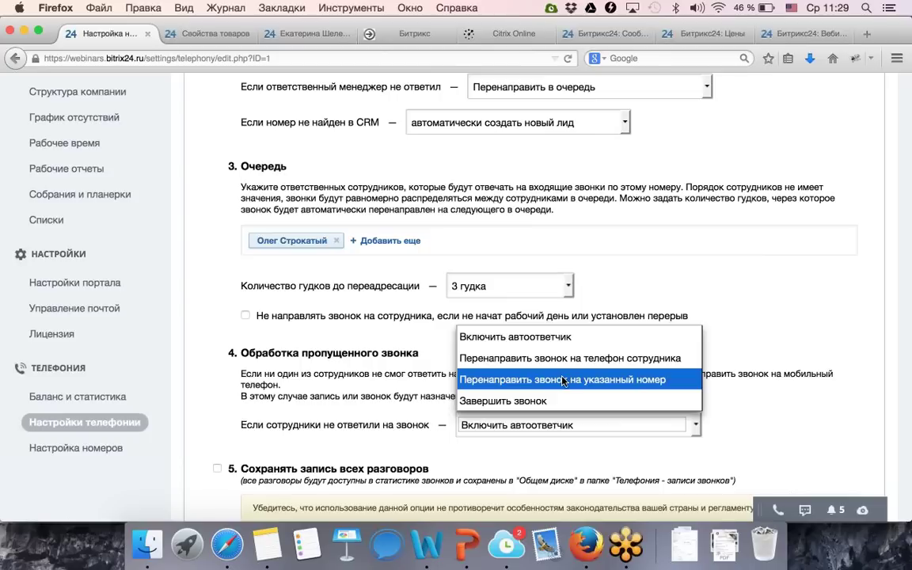
pyautogui.click(529, 460)
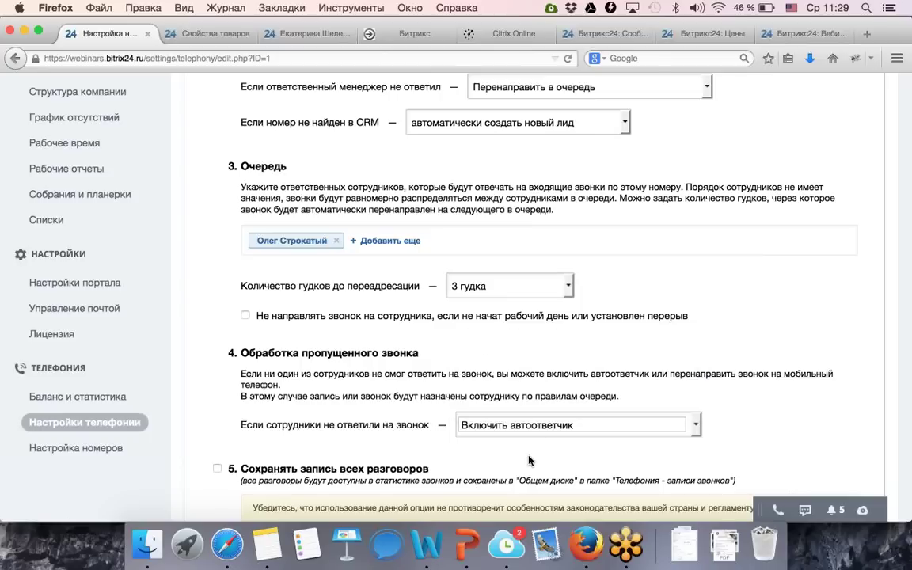
pyautogui.scroll(-3, 529, 461)
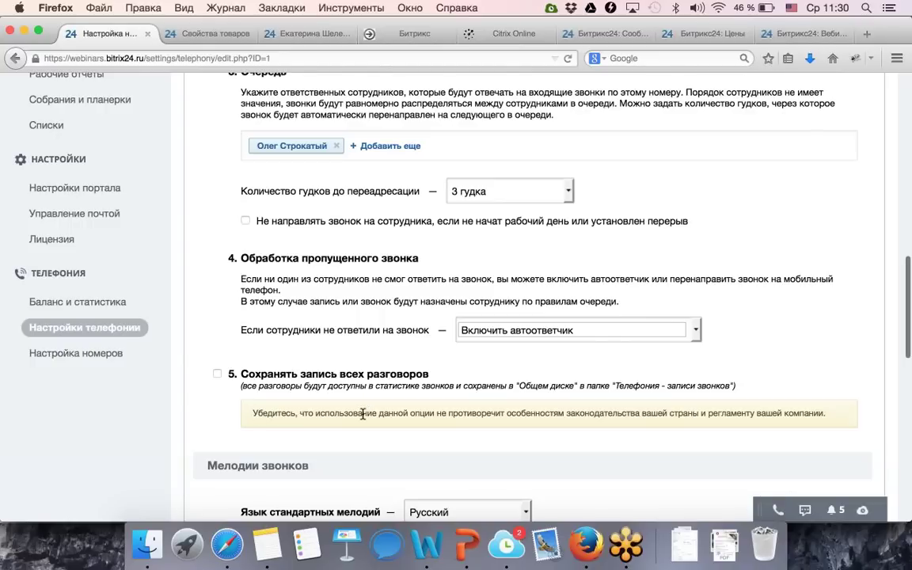
pyautogui.scroll(-6, 362, 416)
# Play the standard Приветствие and Мелодия ожидания ответа melodies, raising the volume.
pyautogui.scroll(-4, 362, 418)
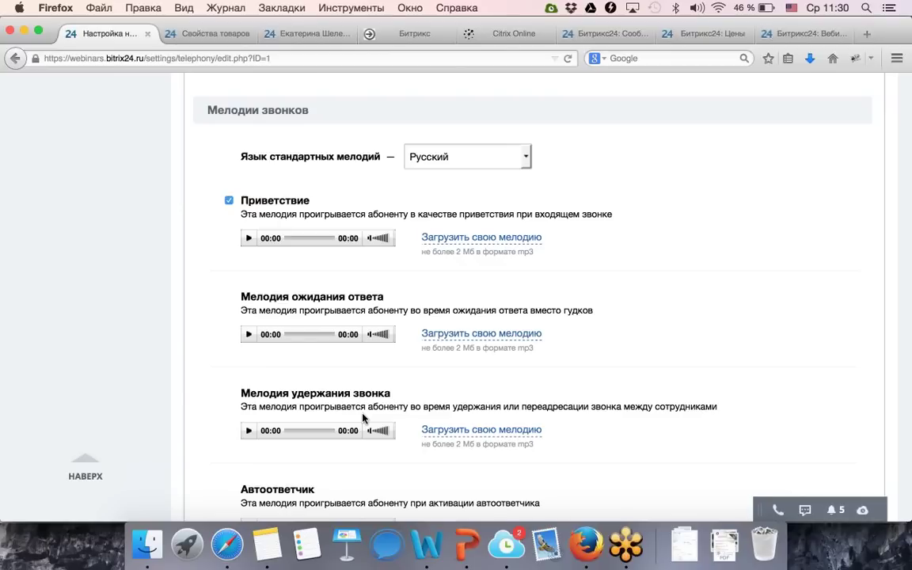
pyautogui.click(249, 239)
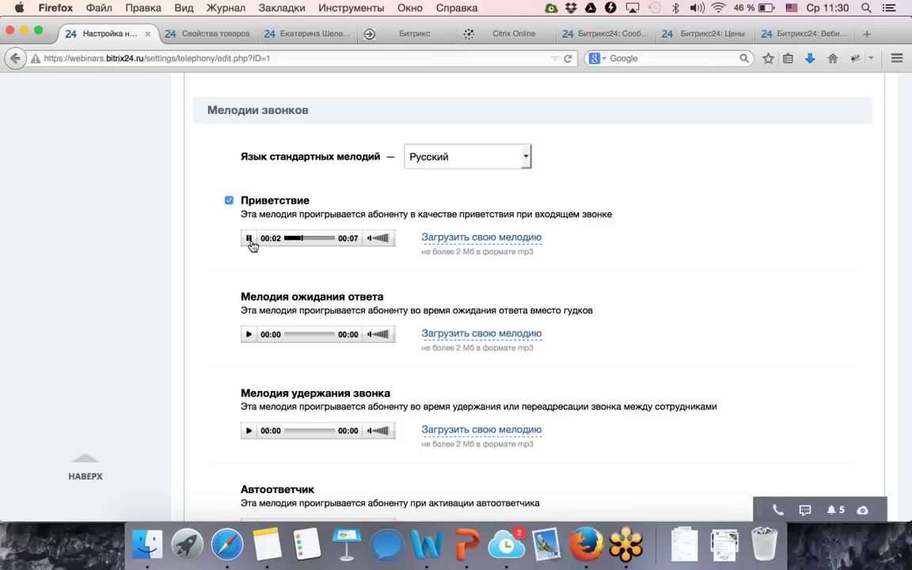
pyautogui.press('XF86AudioRaiseVolume')
pyautogui.click(249, 335)
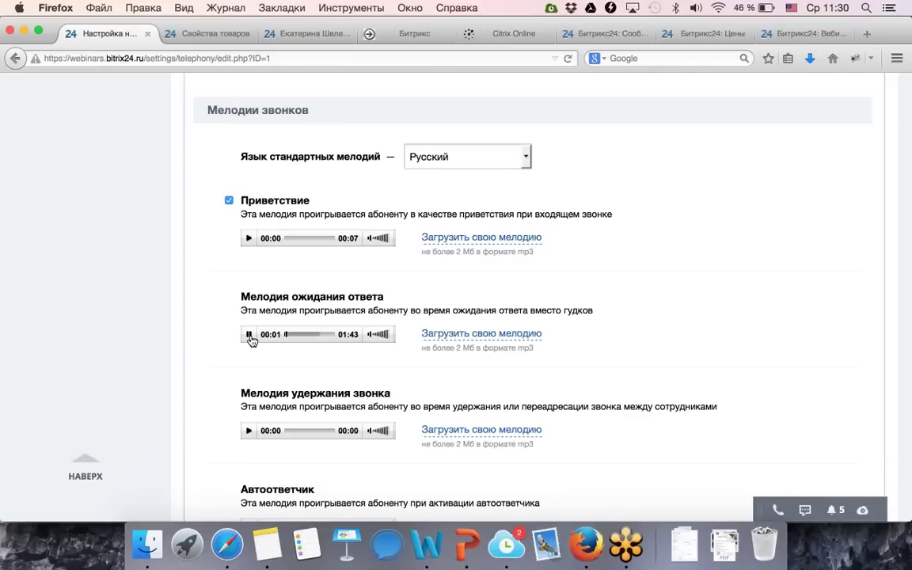
pyautogui.press('XF86AudioRaiseVolume')
# Review the hold and autoresponder melody options down to СОХРАНИТЬ.
pyautogui.scroll(-1, 363, 377)
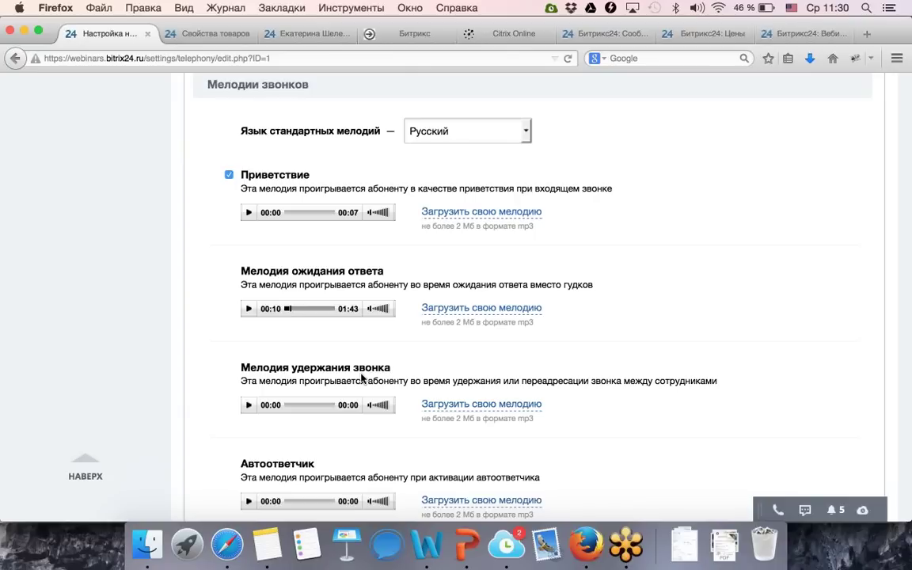
pyautogui.scroll(-2, 432, 393)
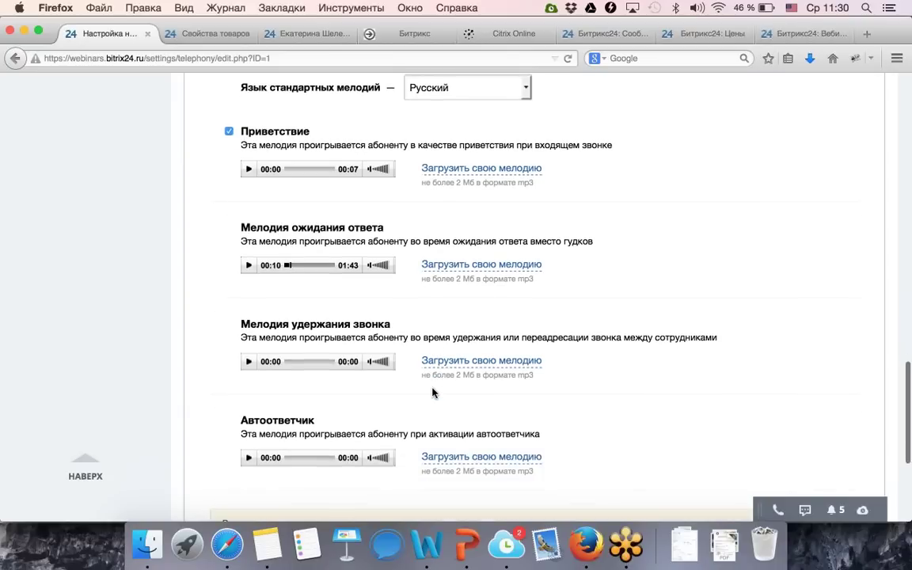
pyautogui.scroll(-2, 354, 423)
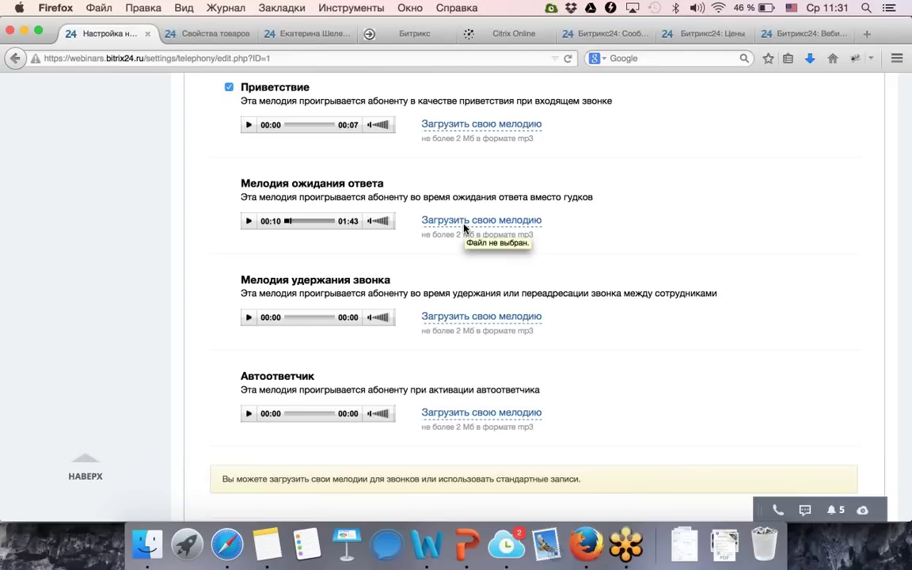
pyautogui.scroll(-3, 464, 227)
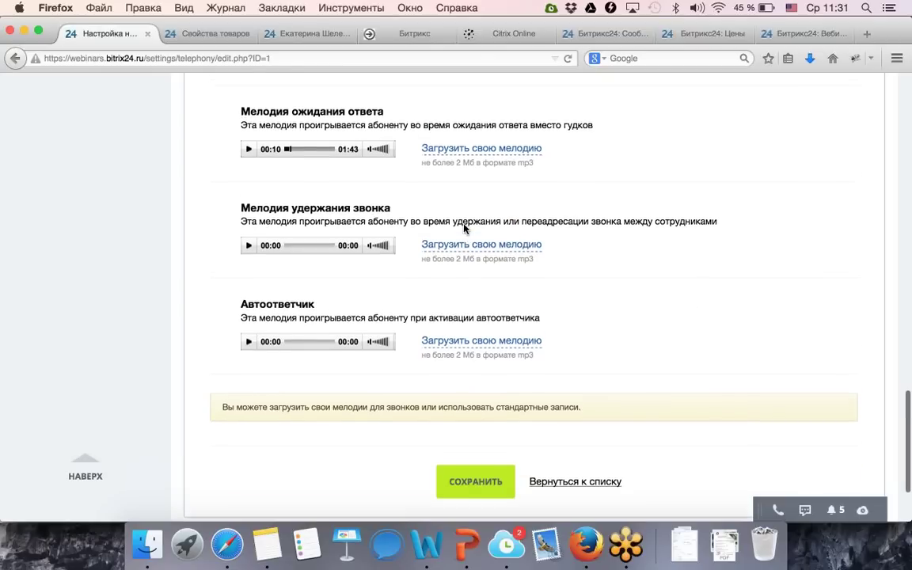
pyautogui.scroll(1, 463, 227)
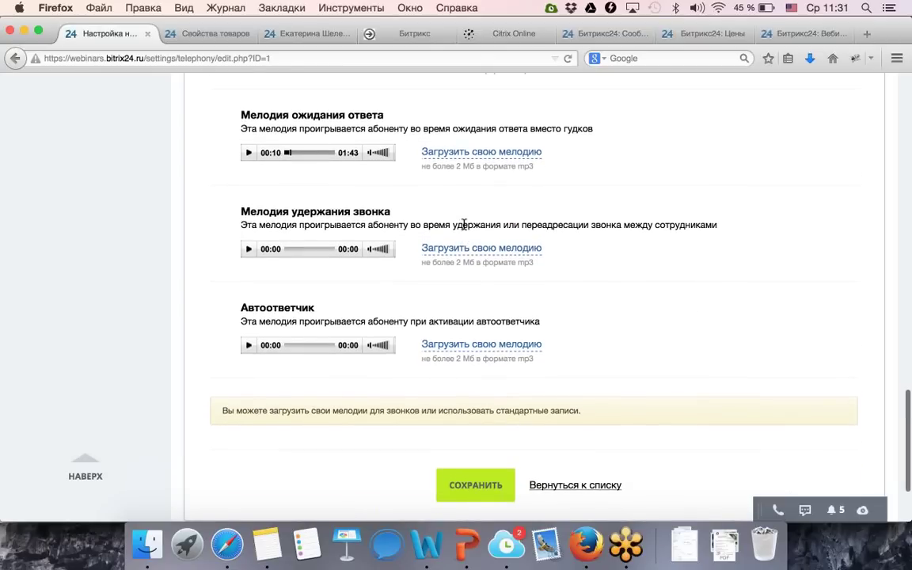
# Return to the top of the number settings and open Все приложения from the sidebar.
pyautogui.scroll(15, 464, 224)
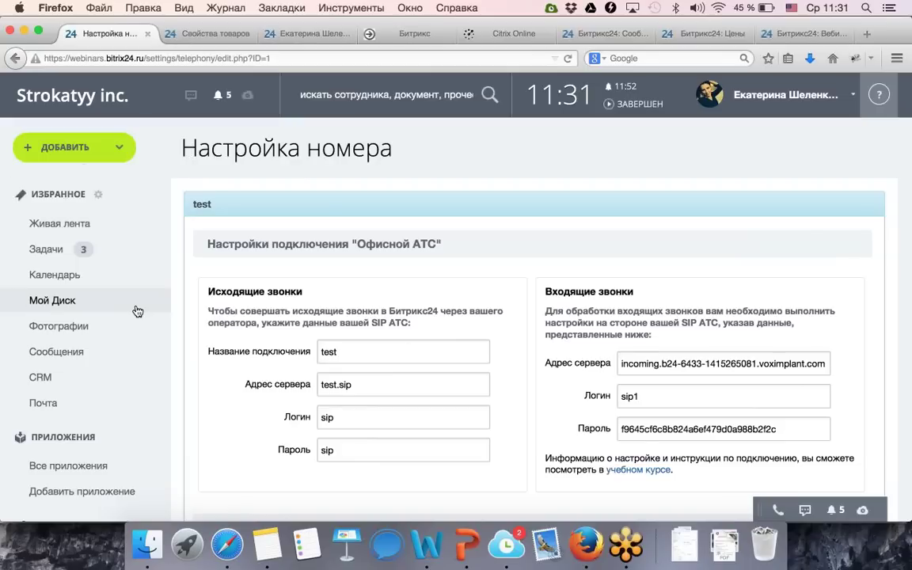
pyautogui.scroll(-2, 138, 311)
pyautogui.scroll(-1, 119, 333)
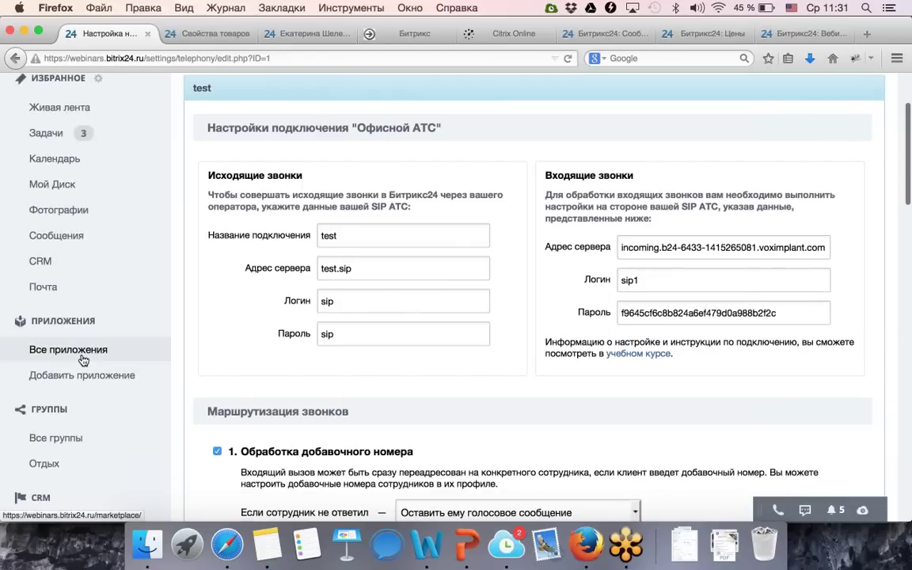
pyautogui.click(83, 358)
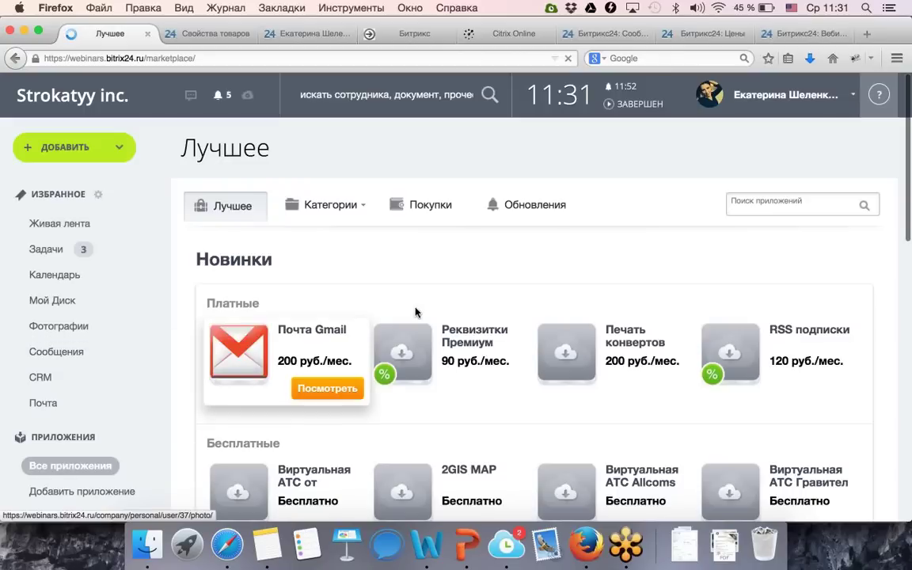
# Filter the marketplace to the IP-телефония category, then go back to Живая лента.
pyautogui.scroll(-3, 513, 294)
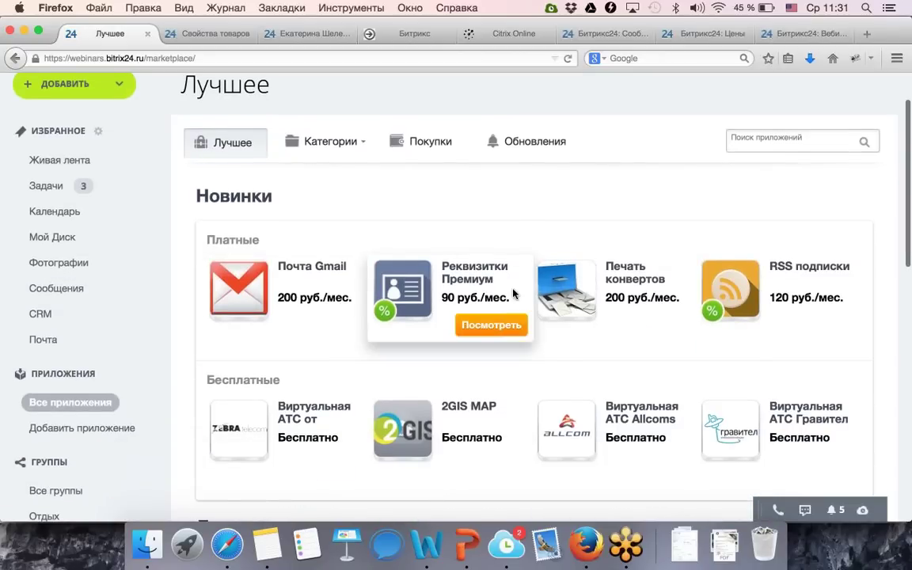
pyautogui.scroll(-5, 513, 294)
pyautogui.scroll(7, 513, 294)
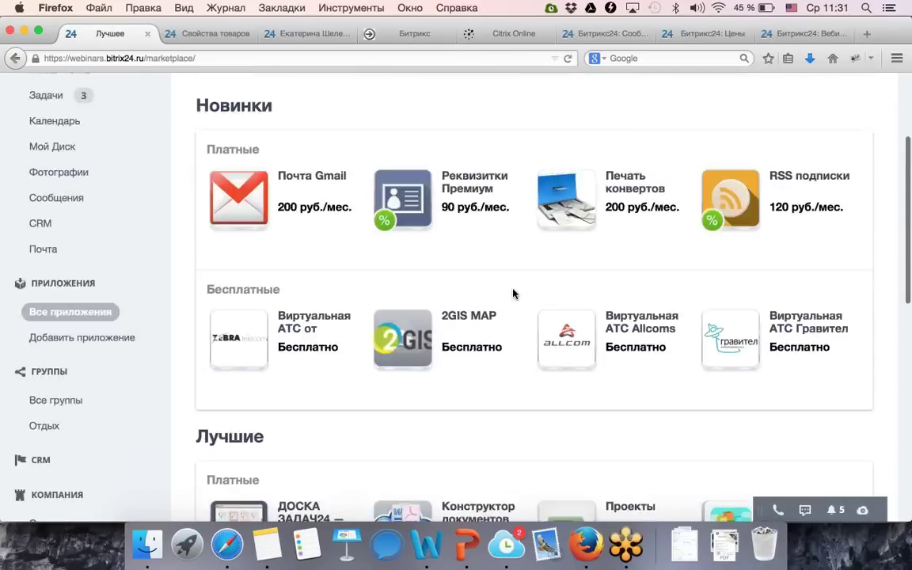
pyautogui.click(356, 206)
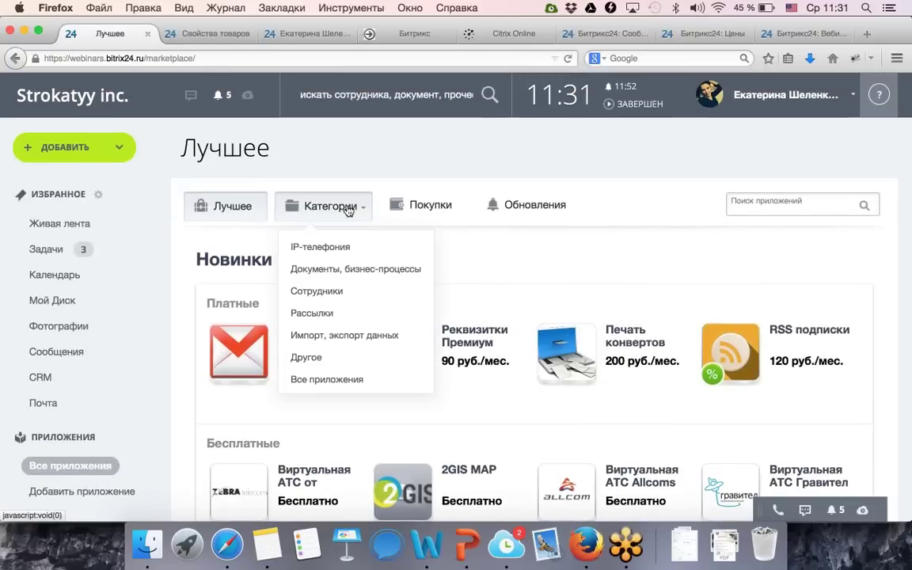
pyautogui.click(327, 258)
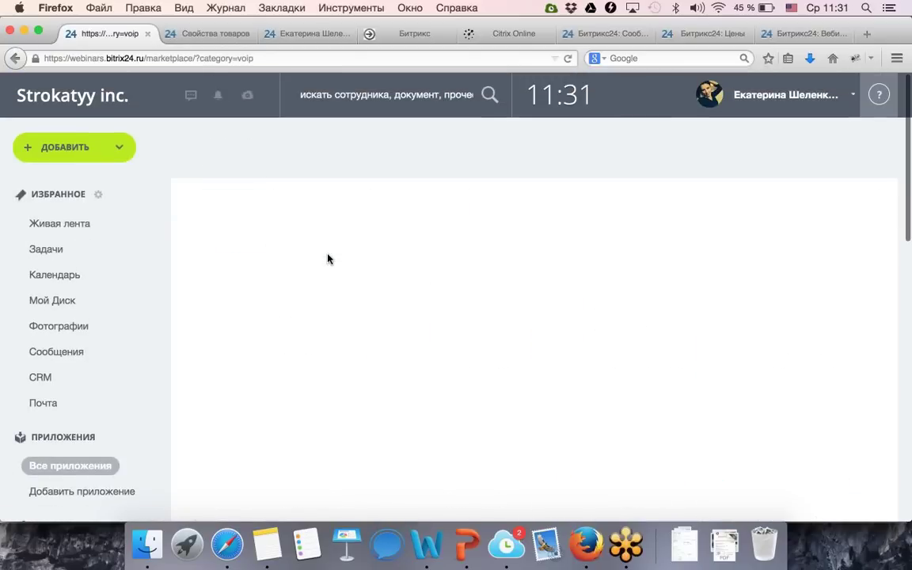
pyautogui.scroll(-3, 328, 260)
pyautogui.scroll(3, 329, 259)
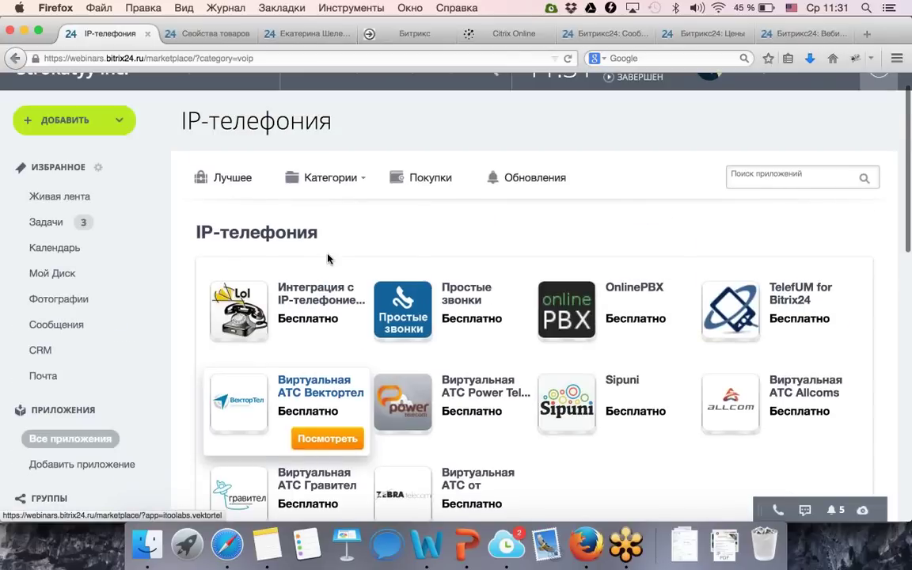
pyautogui.click(81, 203)
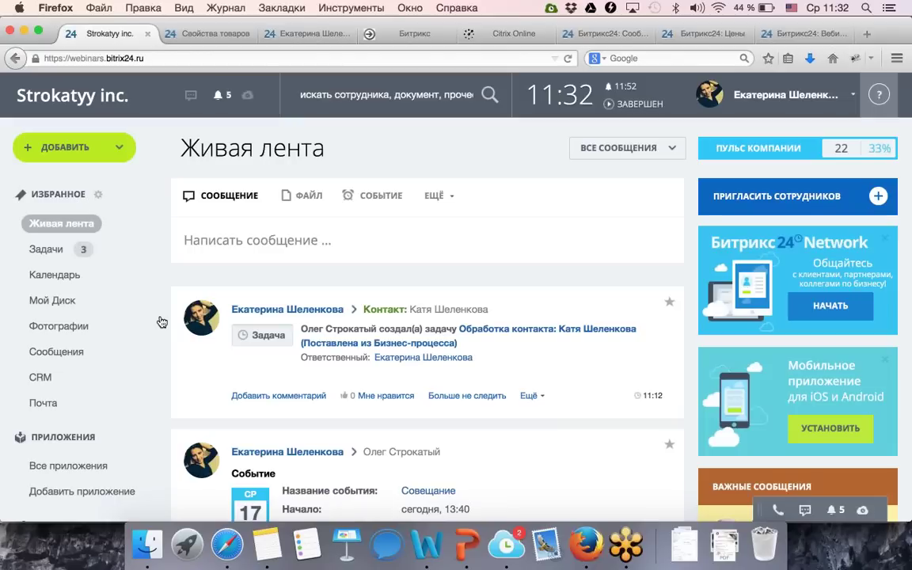
# Scroll the live feed sidebar toward the Телефония section.
pyautogui.click(522, 526)
pyautogui.scroll(-10, 122, 414)
pyautogui.scroll(-8, 124, 412)
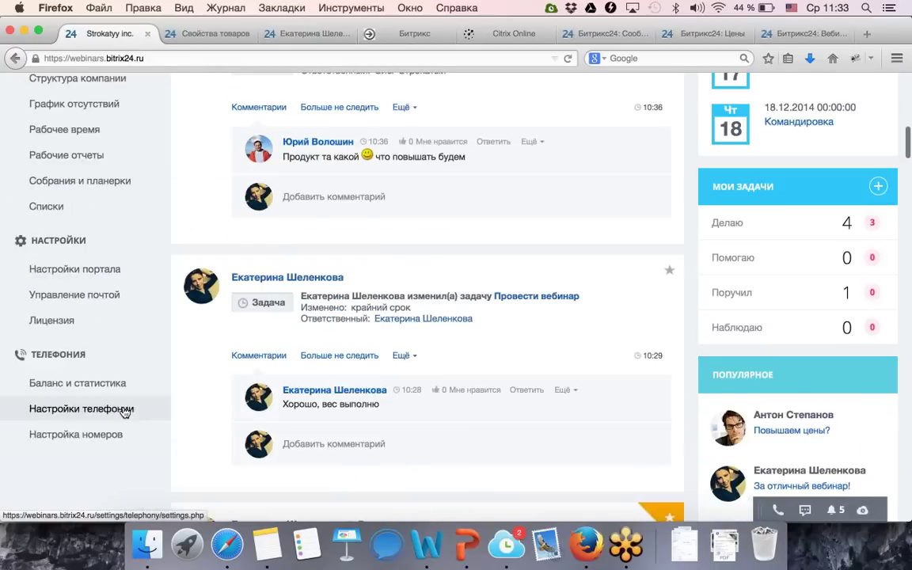
pyautogui.scroll(3, 68, 226)
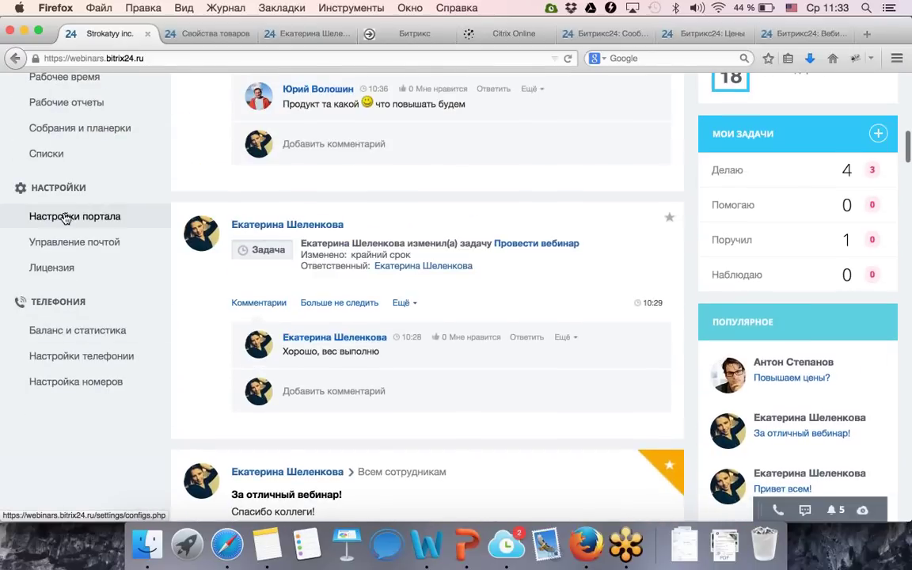
# Open telephony settings in a new tab and start renting an incoming-call number.
pyautogui.rightClick(107, 362)
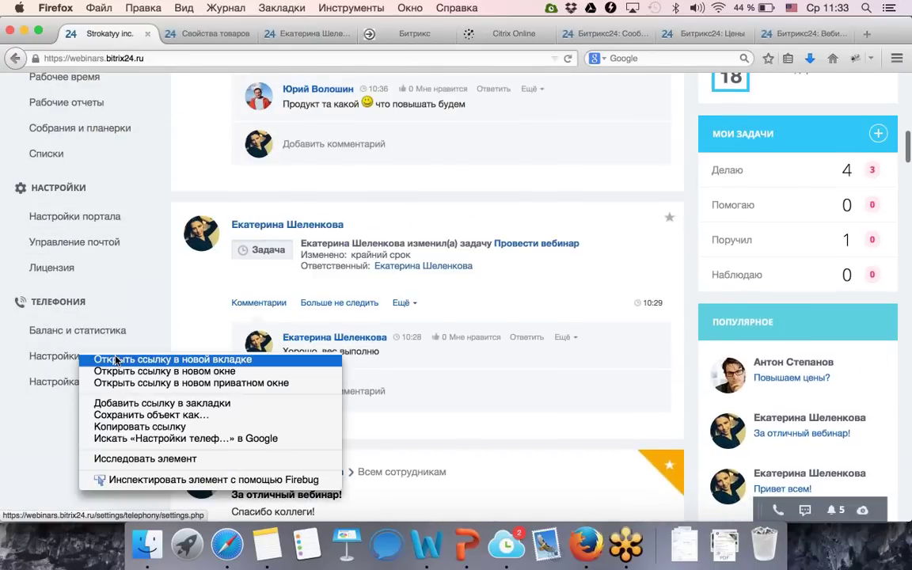
pyautogui.click(114, 357)
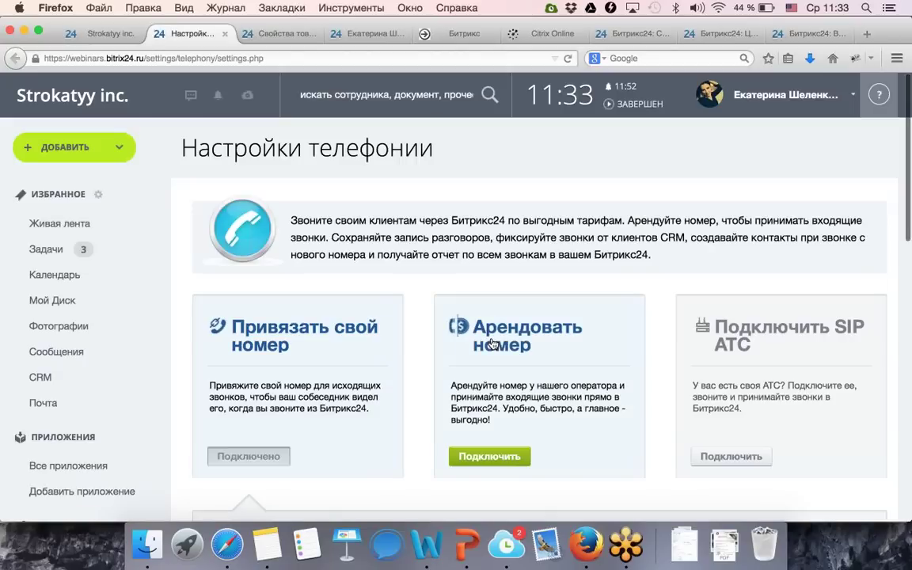
pyautogui.click(488, 453)
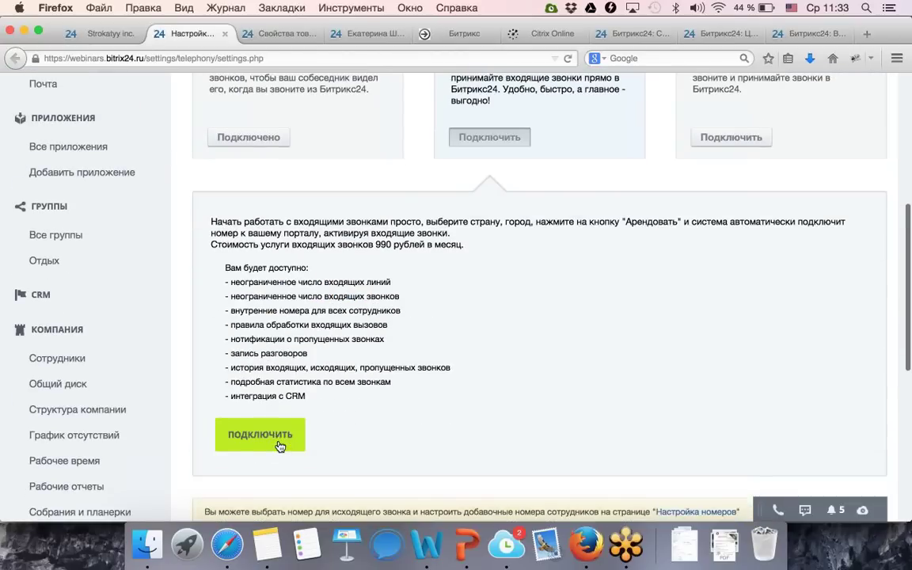
pyautogui.click(273, 437)
# Search for США Городские numbers in Florida, then open Баланс и статистика.
pyautogui.click(371, 361)
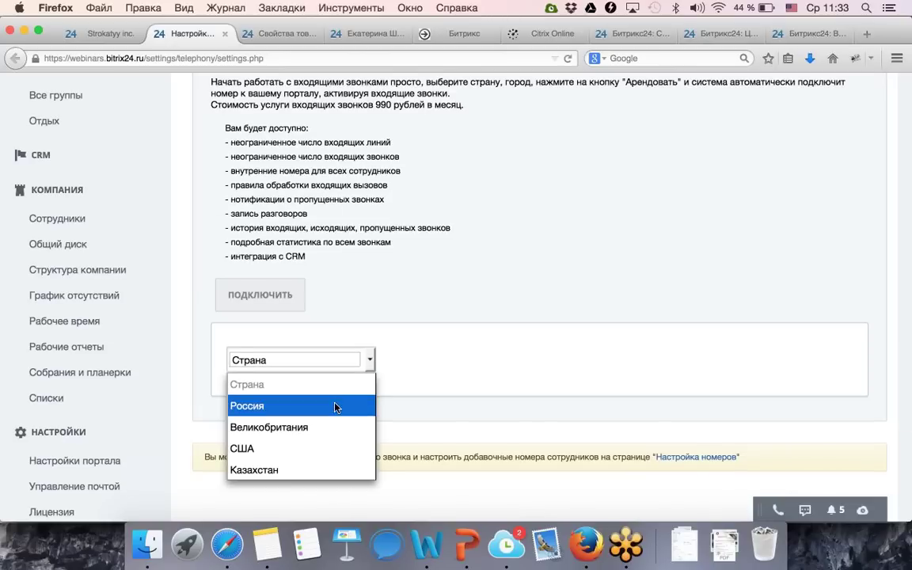
pyautogui.click(307, 448)
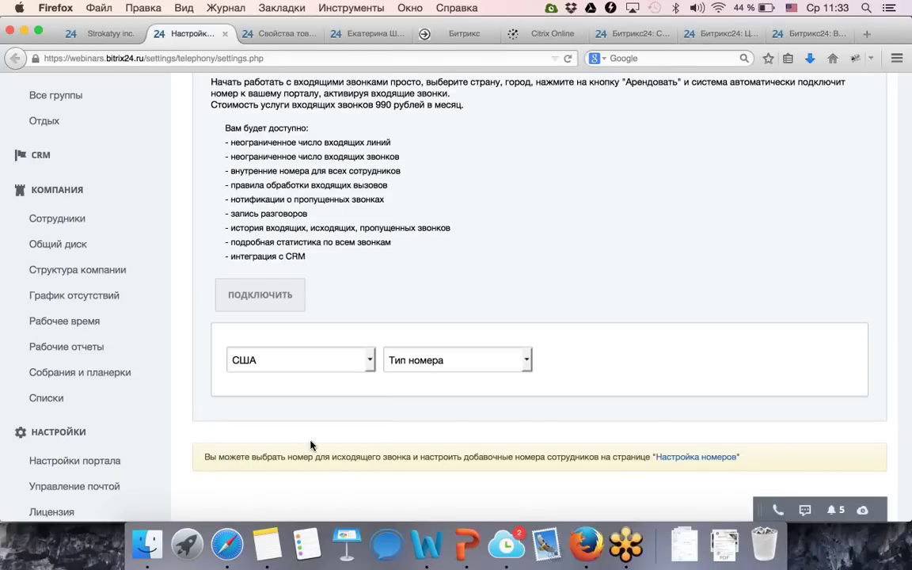
pyautogui.click(464, 361)
pyautogui.click(443, 404)
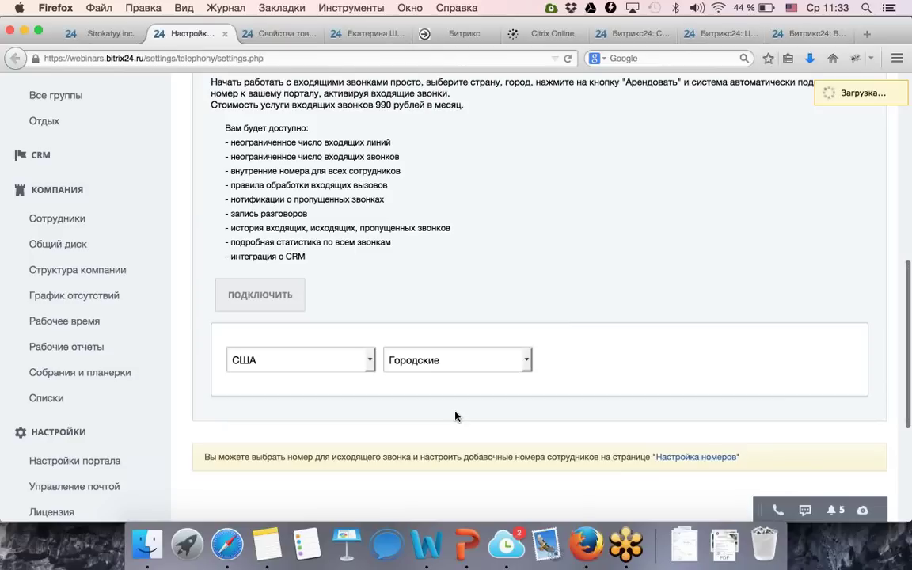
pyautogui.click(570, 356)
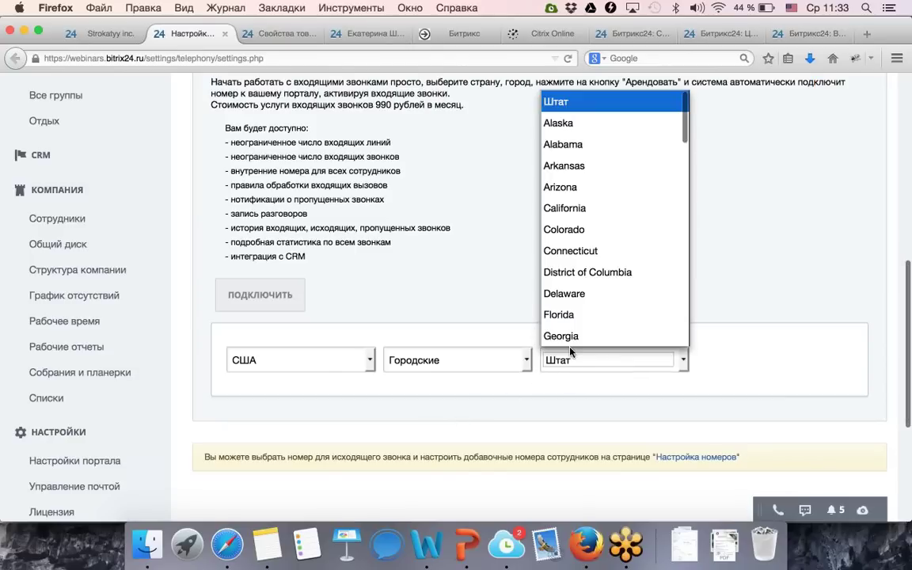
pyautogui.click(573, 315)
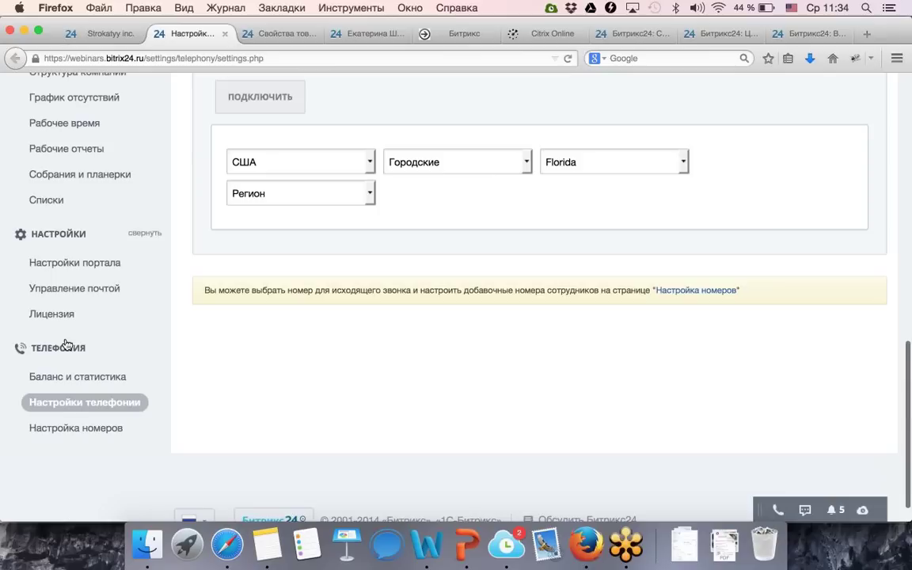
pyautogui.scroll(-5, 17, 399)
pyautogui.click(79, 378)
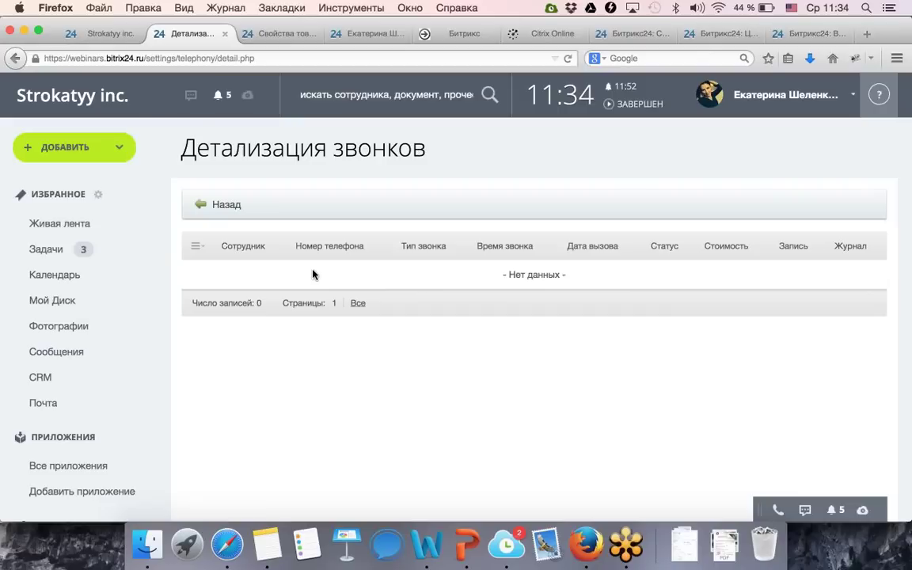
# Return to telephony settings and show the Арендовать номер card's rental details.
pyautogui.click(15, 59)
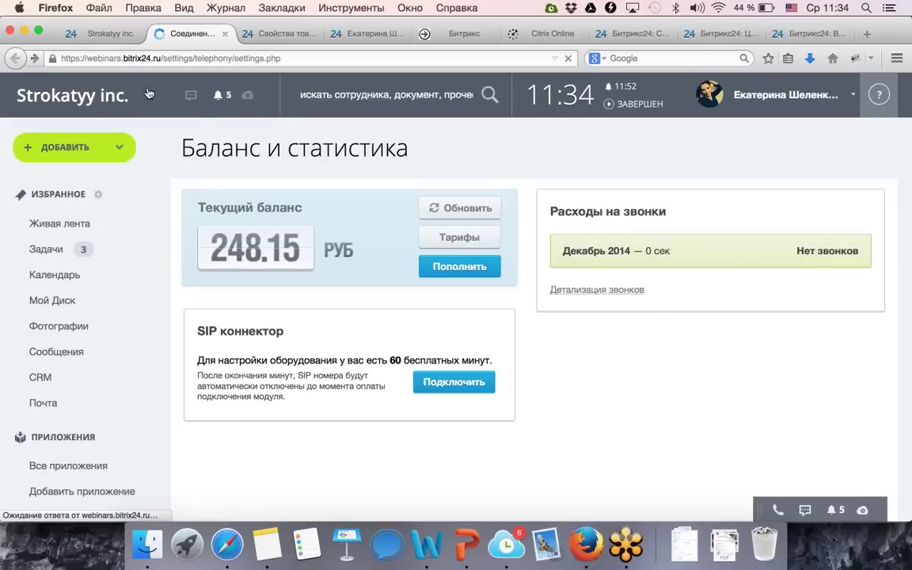
pyautogui.scroll(3, 322, 302)
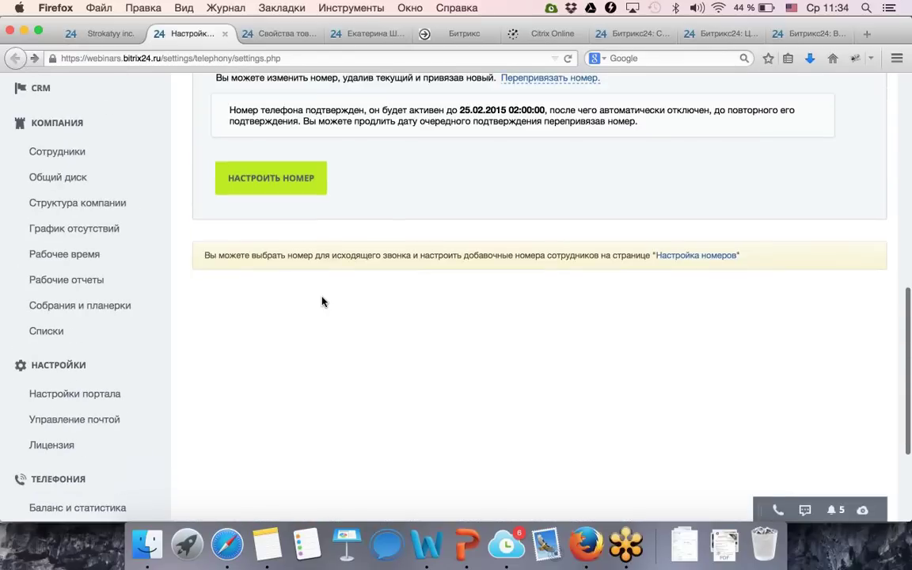
pyautogui.scroll(2, 313, 285)
pyautogui.scroll(6, 487, 228)
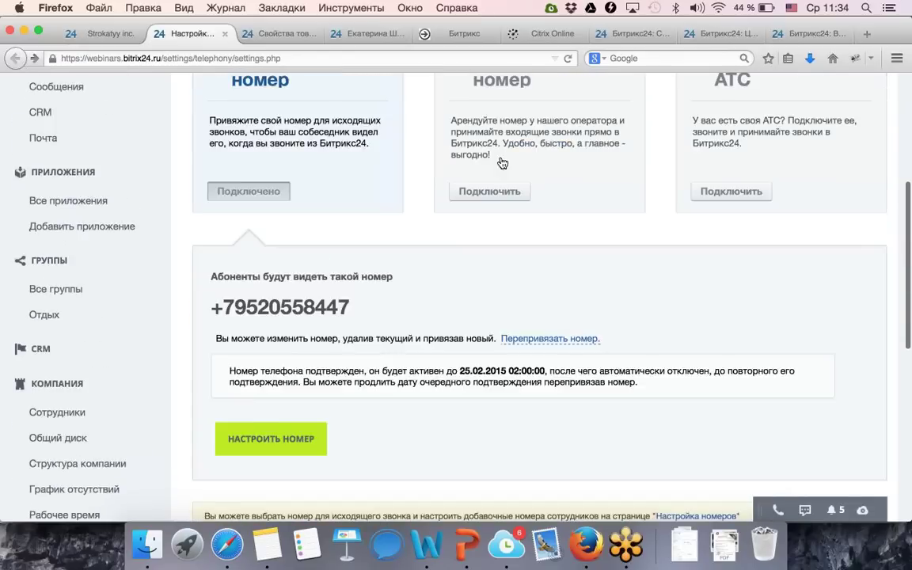
pyautogui.click(458, 299)
# Start connecting a rented number and look over the Страна country list without choosing one.
pyautogui.scroll(-7, 452, 354)
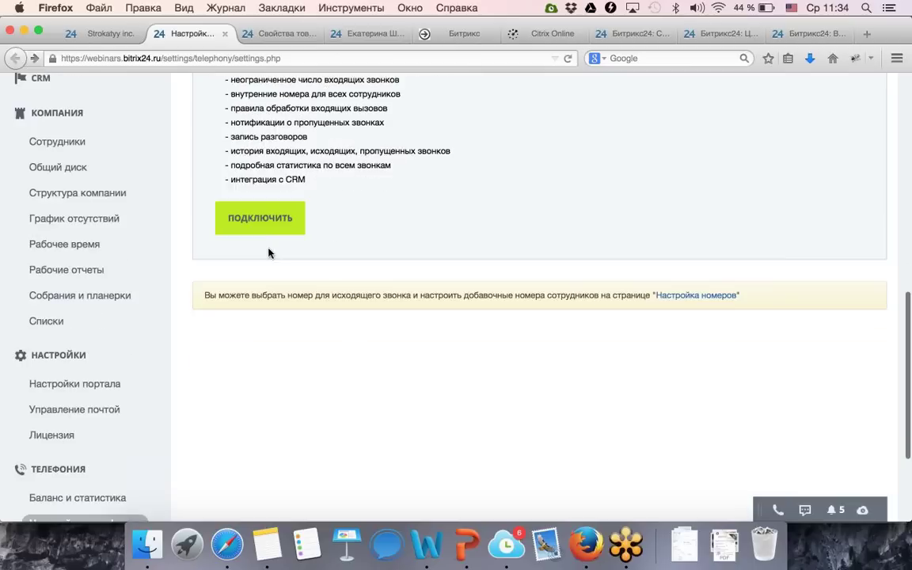
pyautogui.click(260, 217)
pyautogui.click(333, 282)
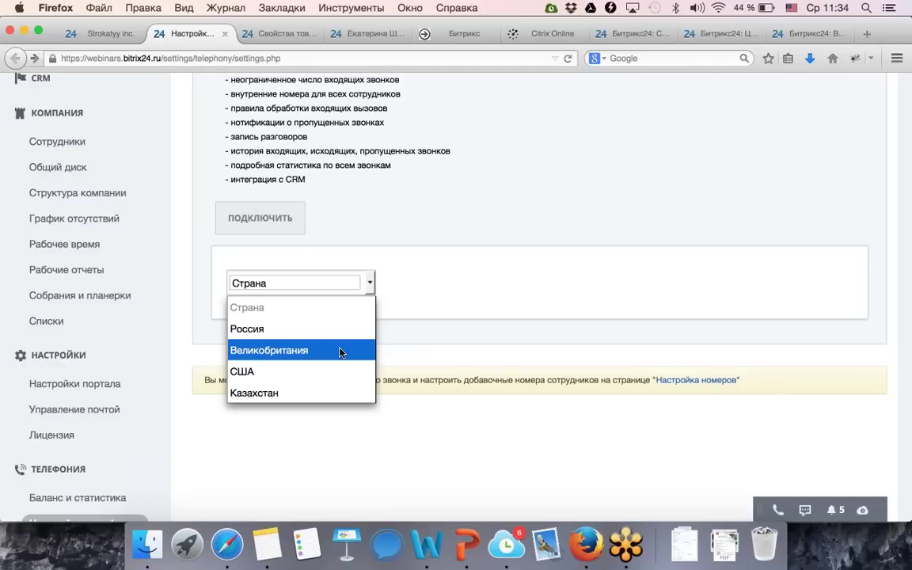
pyautogui.click(590, 334)
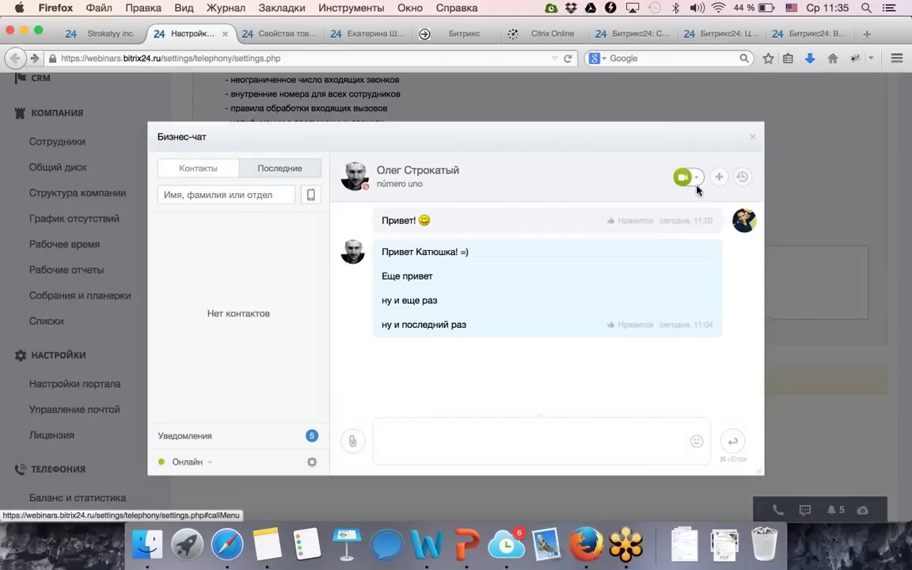
# Check the contact's Видеозвонок/Звонок call options, then close the Бизнес-чат window.
pyautogui.click(697, 178)
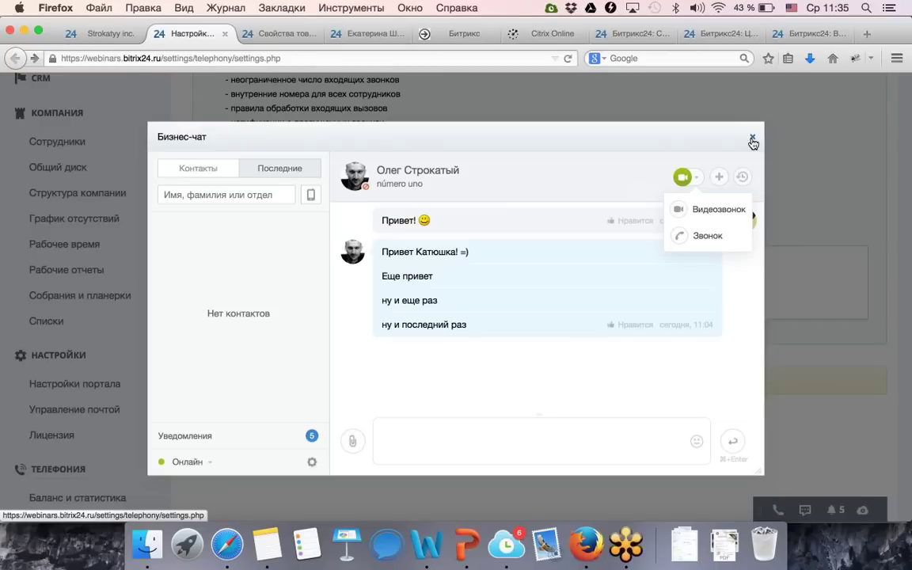
pyautogui.click(752, 140)
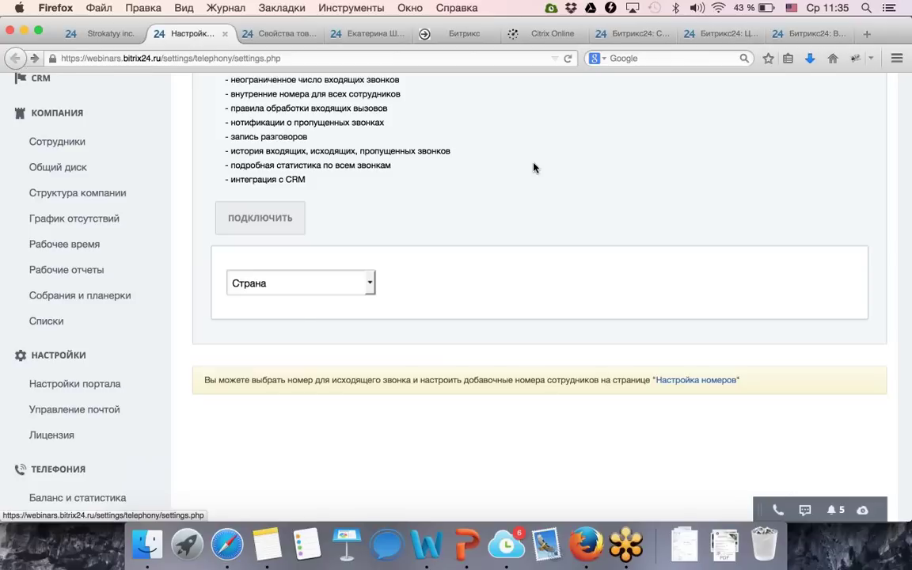
pyautogui.scroll(3, 534, 168)
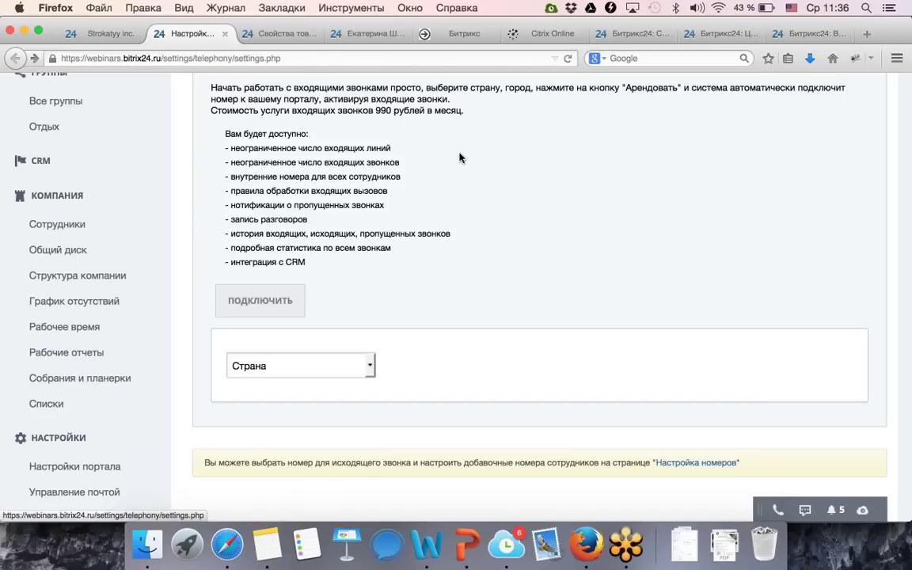
pyautogui.scroll(5, 317, 253)
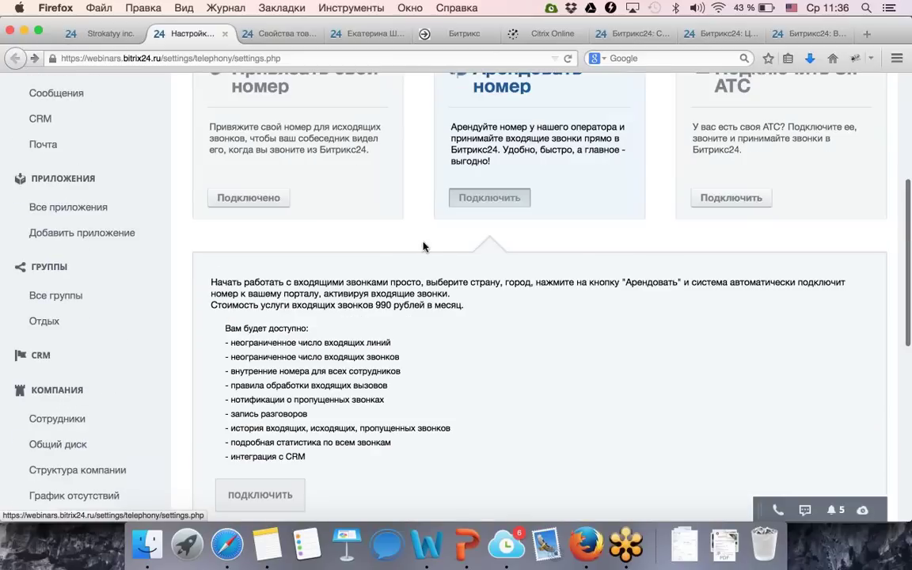
# Open the own-number and АТС details, then the settings of the test PBX connection.
pyautogui.click(348, 190)
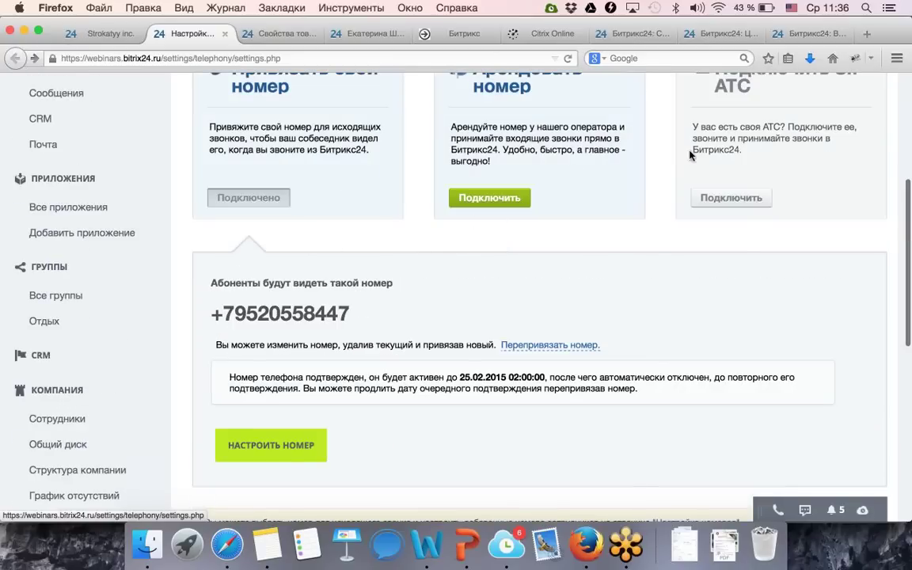
pyautogui.click(730, 197)
pyautogui.scroll(-10, 578, 304)
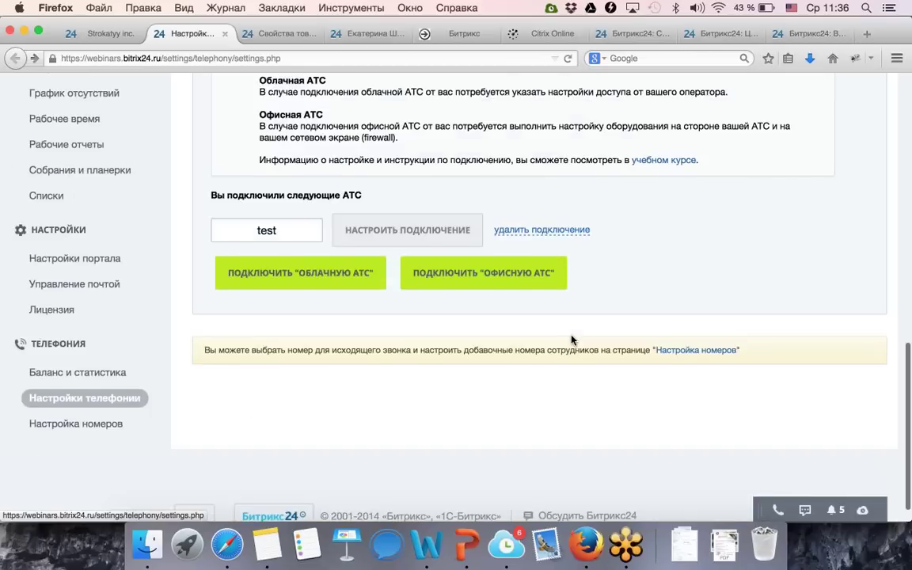
pyautogui.click(451, 230)
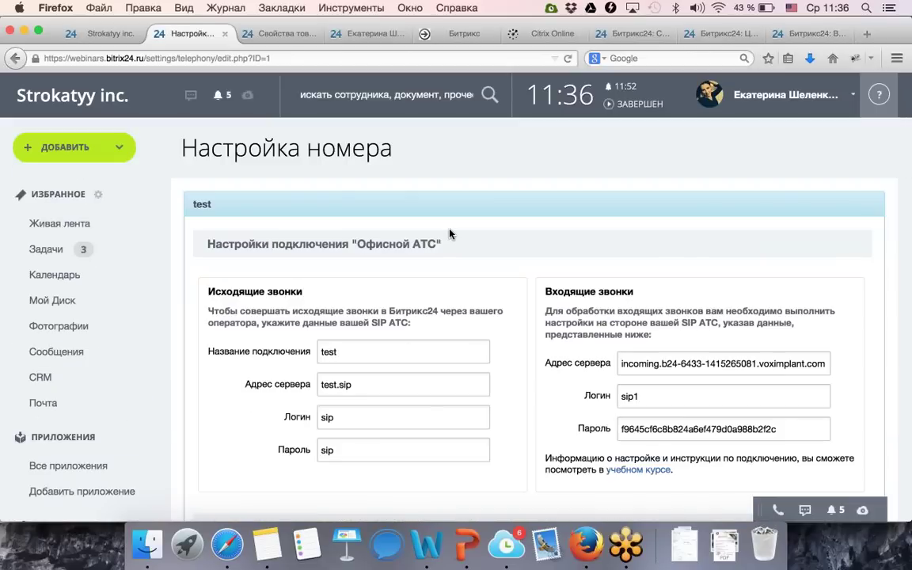
# Review the ring-count and unanswered-call options, keeping 3 гудка and the autoresponder.
pyautogui.scroll(-15, 448, 234)
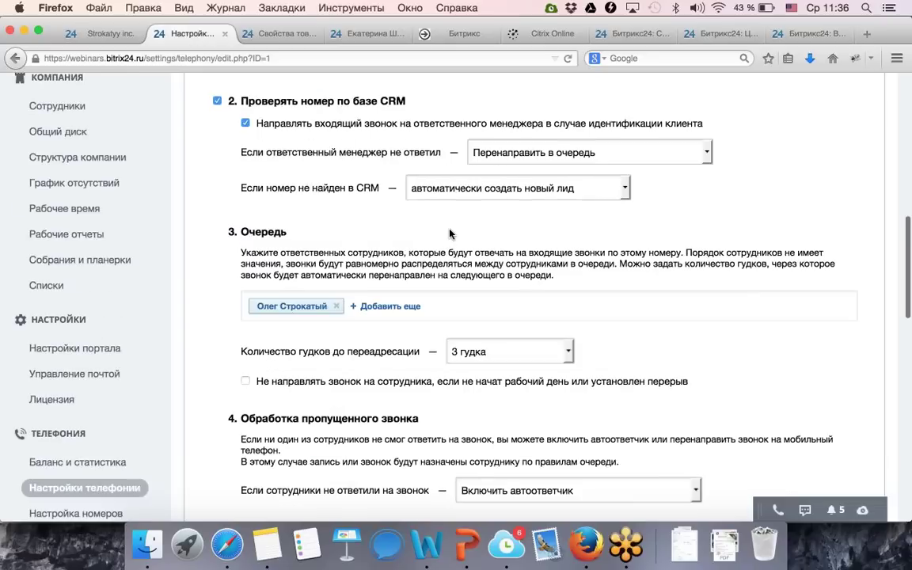
pyautogui.scroll(-2, 449, 233)
pyautogui.click(483, 301)
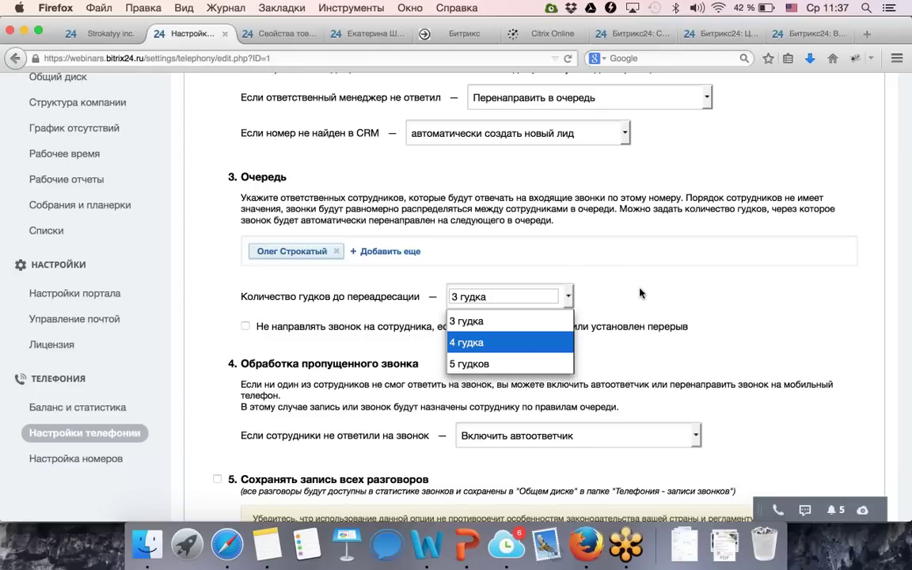
pyautogui.click(640, 294)
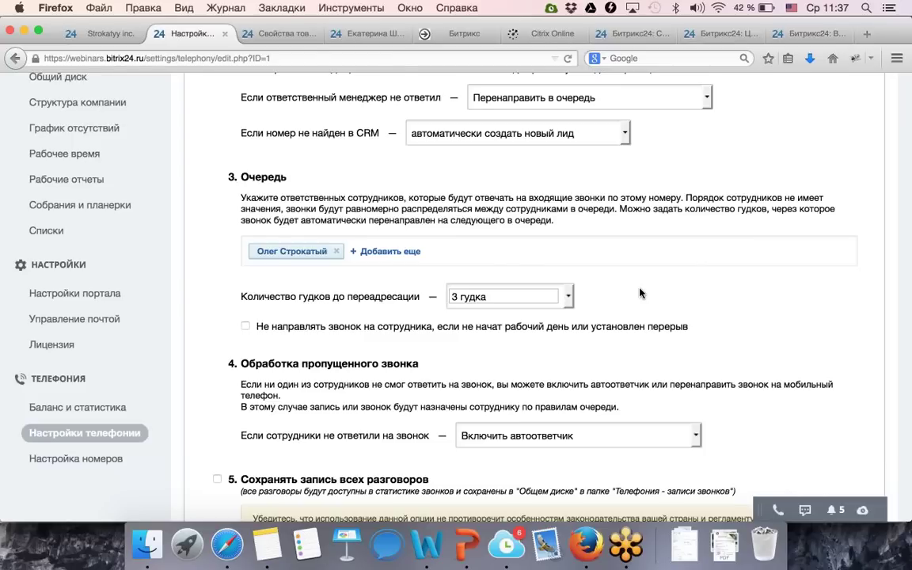
pyautogui.scroll(5, 641, 293)
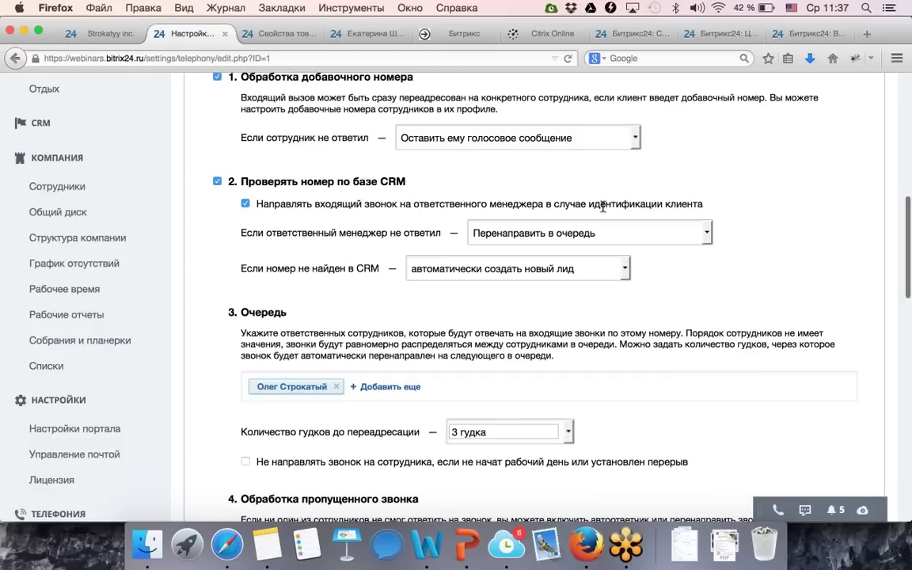
pyautogui.scroll(1, 594, 198)
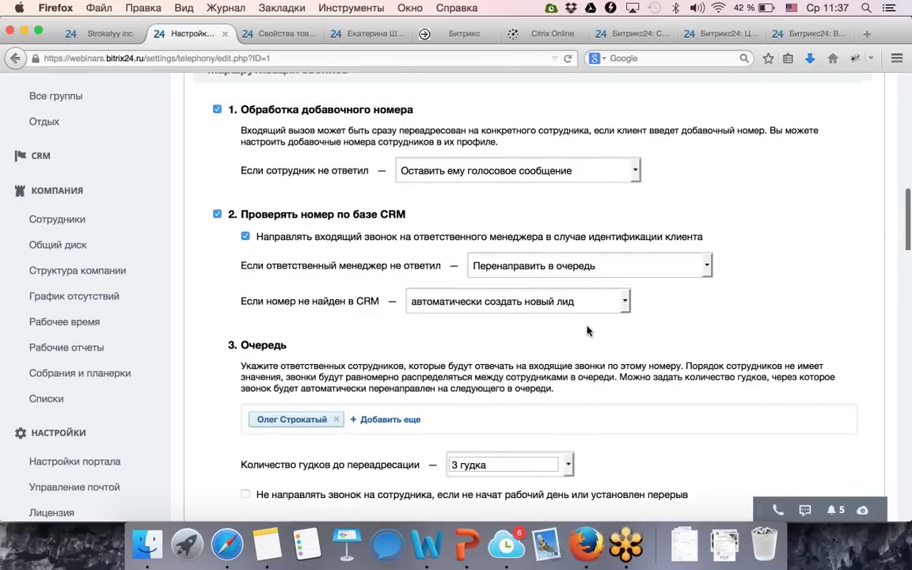
pyautogui.scroll(-5, 587, 327)
pyautogui.scroll(-1, 529, 326)
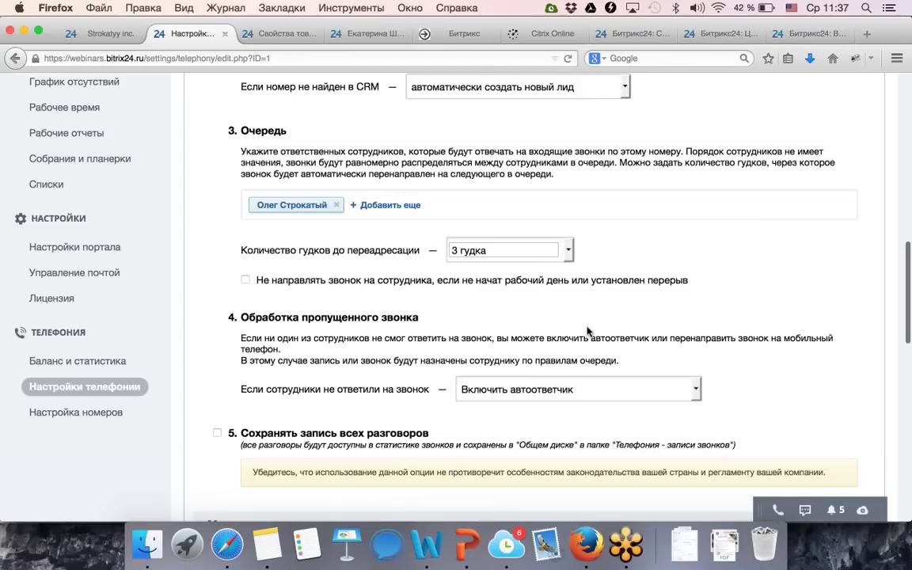
pyautogui.click(550, 397)
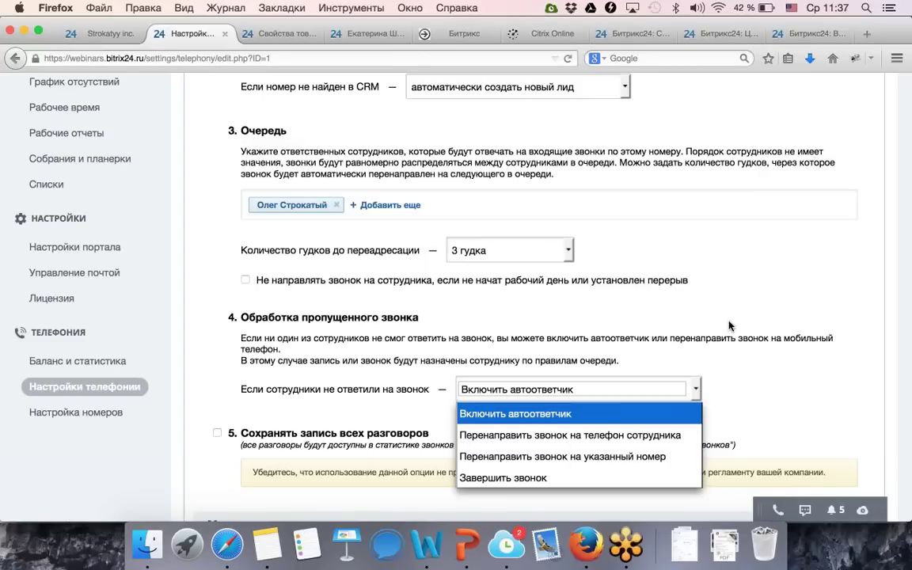
pyautogui.click(631, 413)
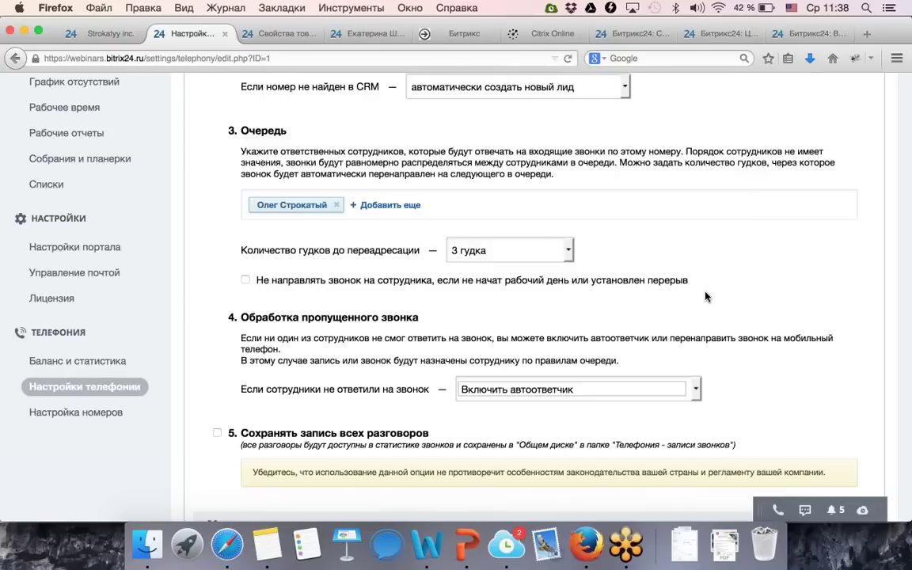
pyautogui.scroll(3, 707, 297)
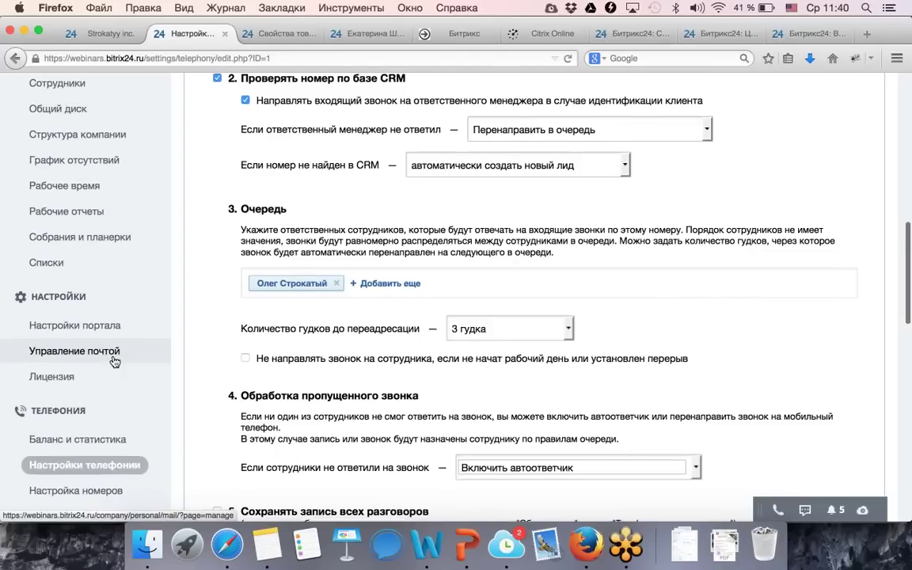
pyautogui.scroll(-3, 115, 361)
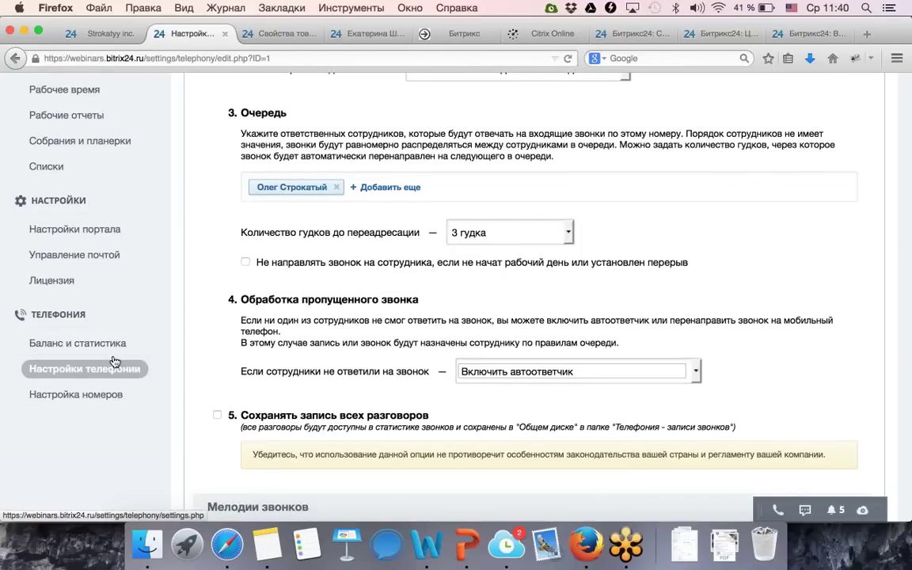
pyautogui.scroll(3, 115, 361)
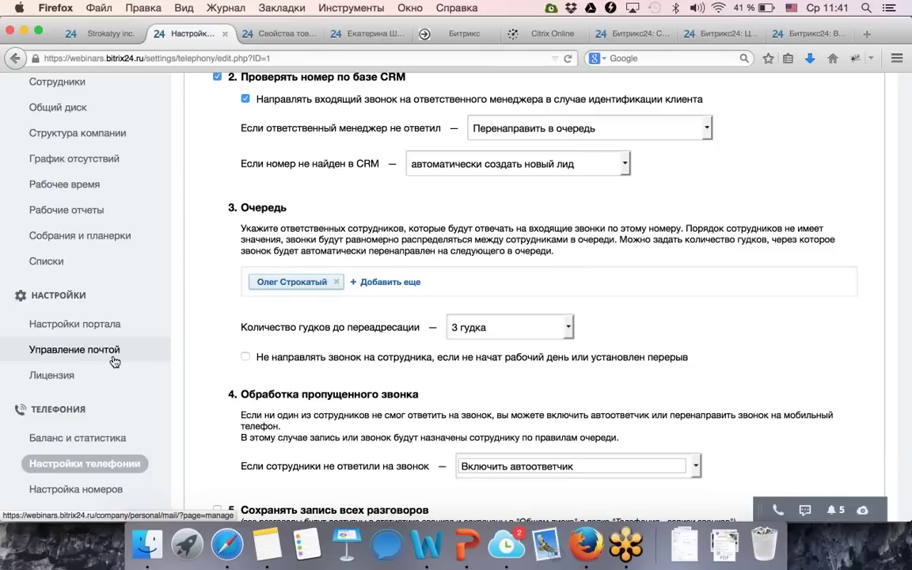
pyautogui.scroll(10, 114, 356)
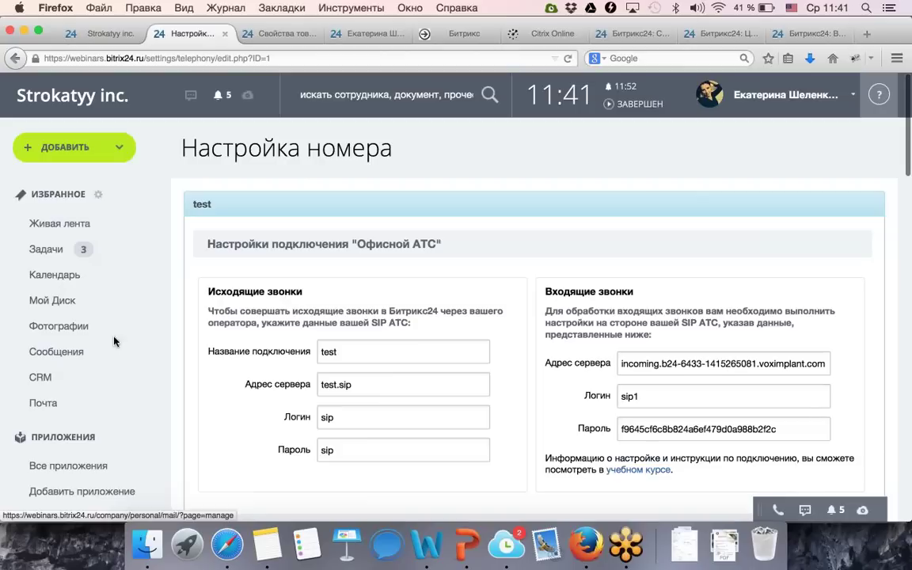
# Return to the Strokatyy inc. home feed and open the Пульс компании activity dashboard.
pyautogui.click(68, 103)
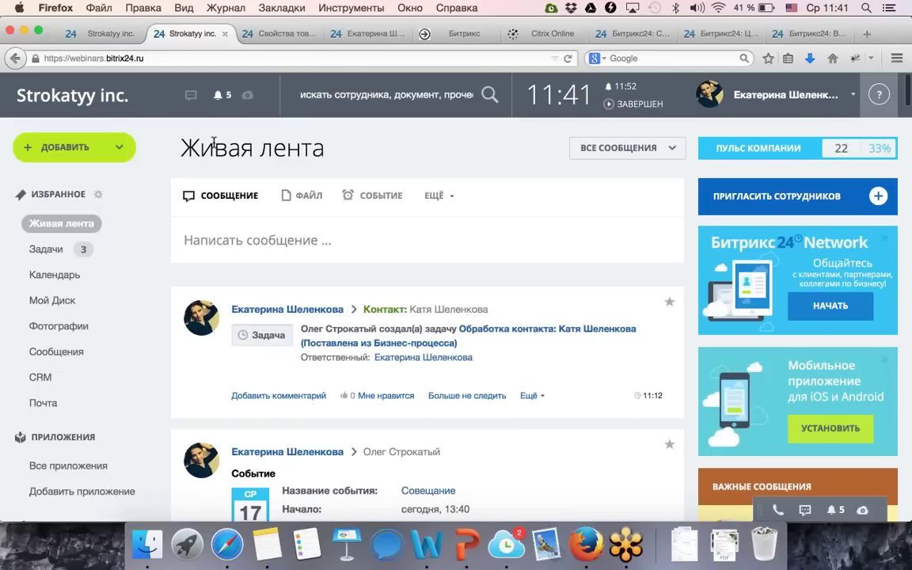
pyautogui.click(781, 158)
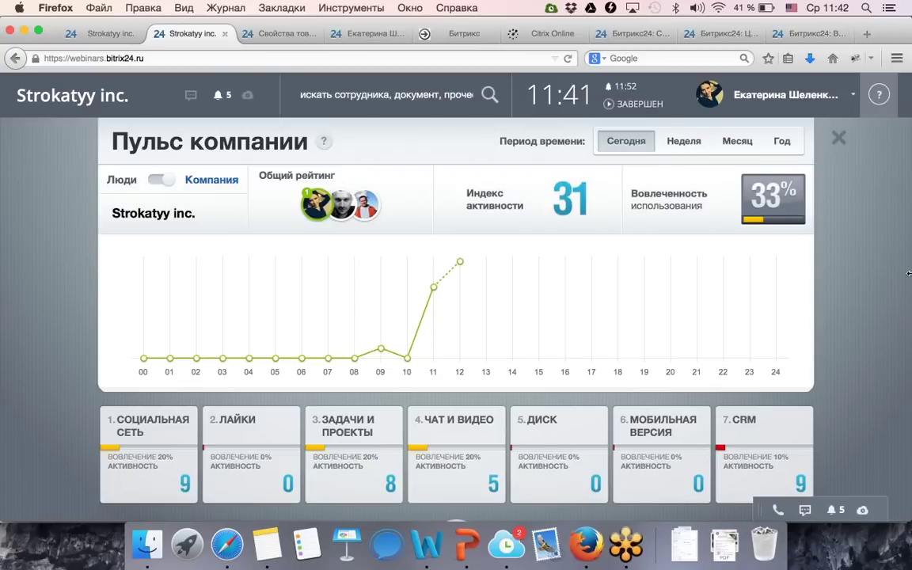
# View the Диск and Социальная сеть activity statistics, then draft the Диск pitch message via Рассказать.
pyautogui.click(552, 421)
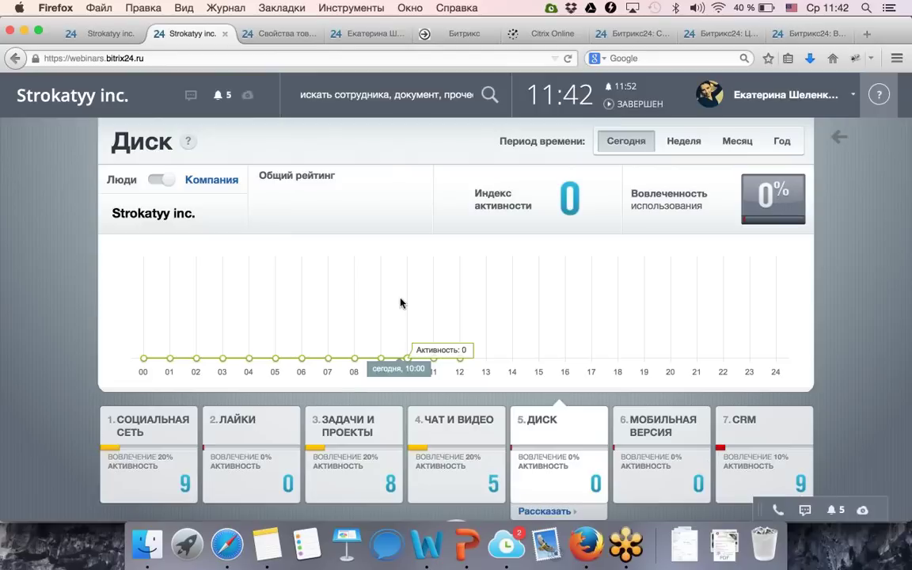
pyautogui.click(150, 438)
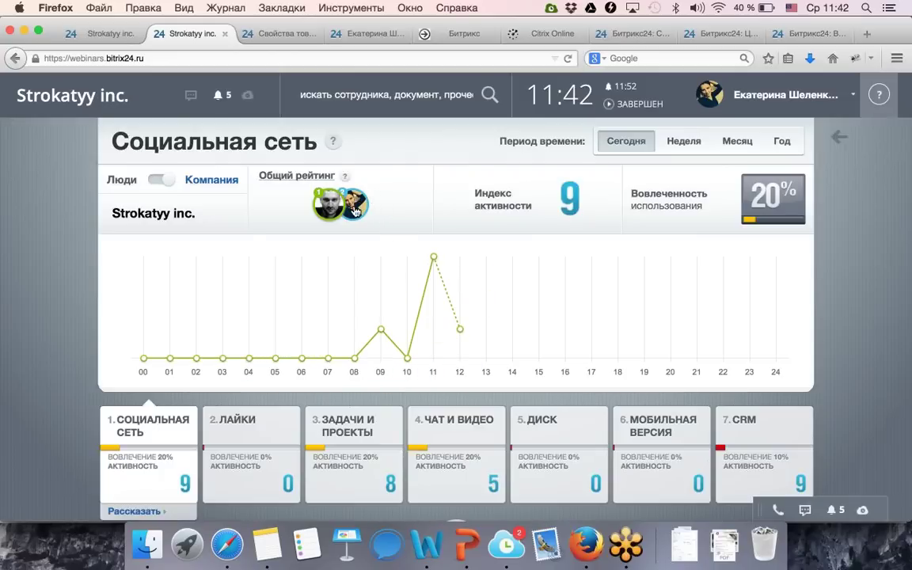
pyautogui.moveTo(357, 214)
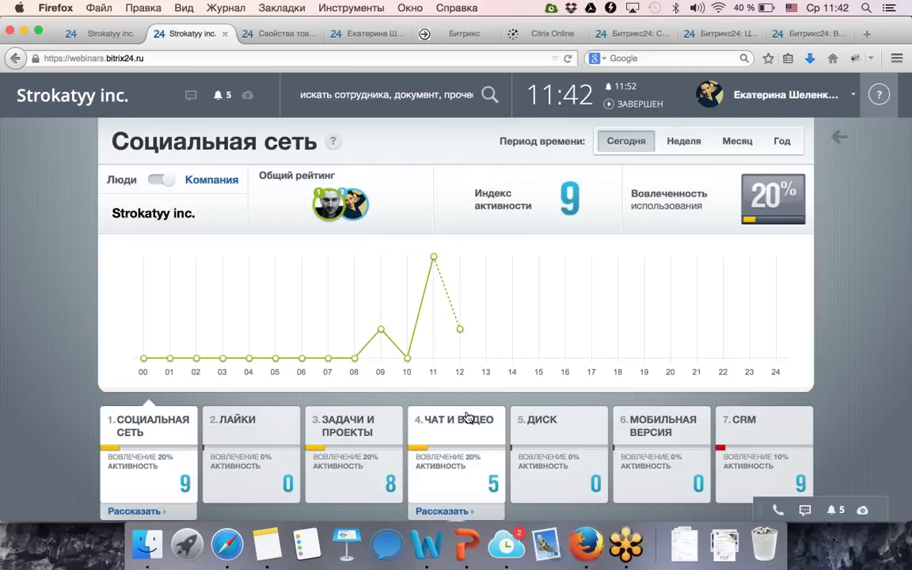
pyautogui.scroll(-2, 468, 364)
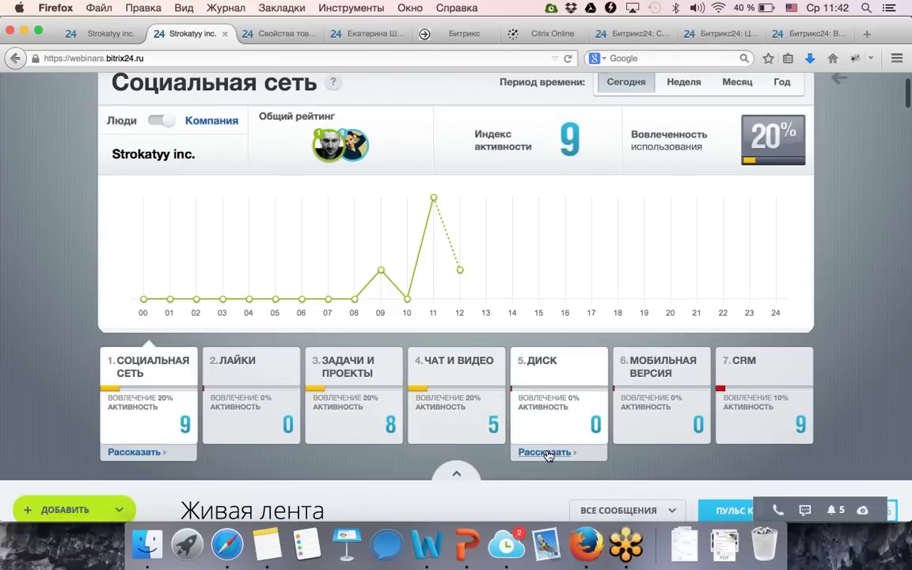
pyautogui.click(546, 452)
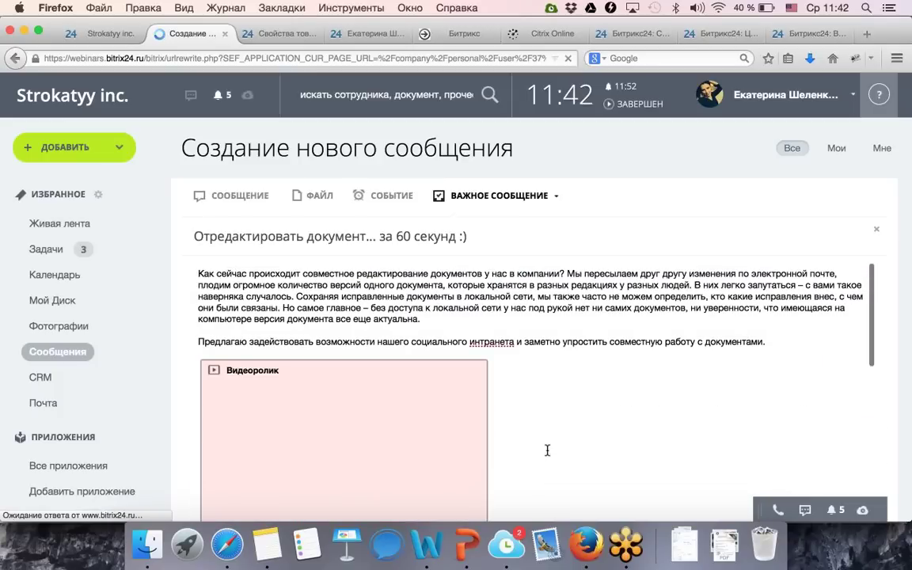
# Replace Всем сотрудникам with a single colleague, send the Disk post, and return to the feed.
pyautogui.scroll(-10, 178, 404)
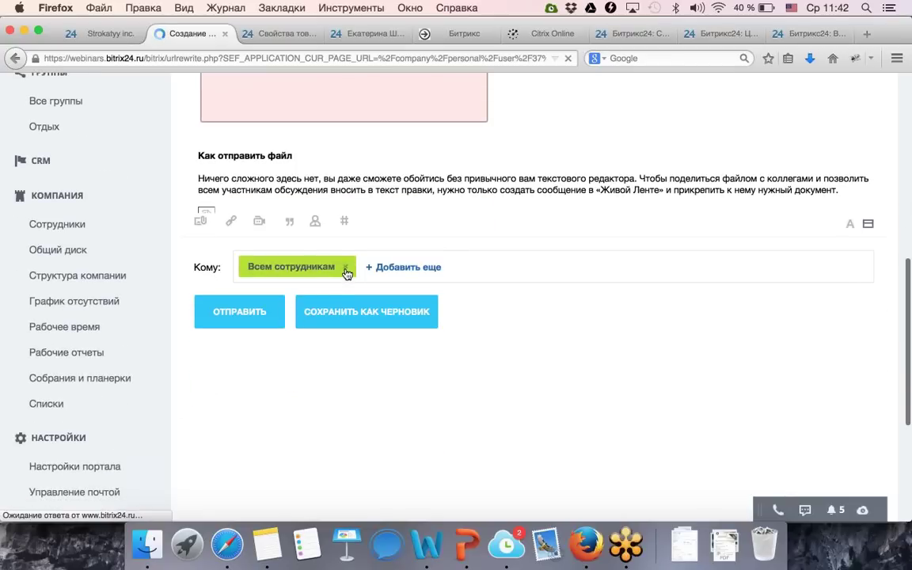
pyautogui.click(345, 268)
pyautogui.click(345, 268)
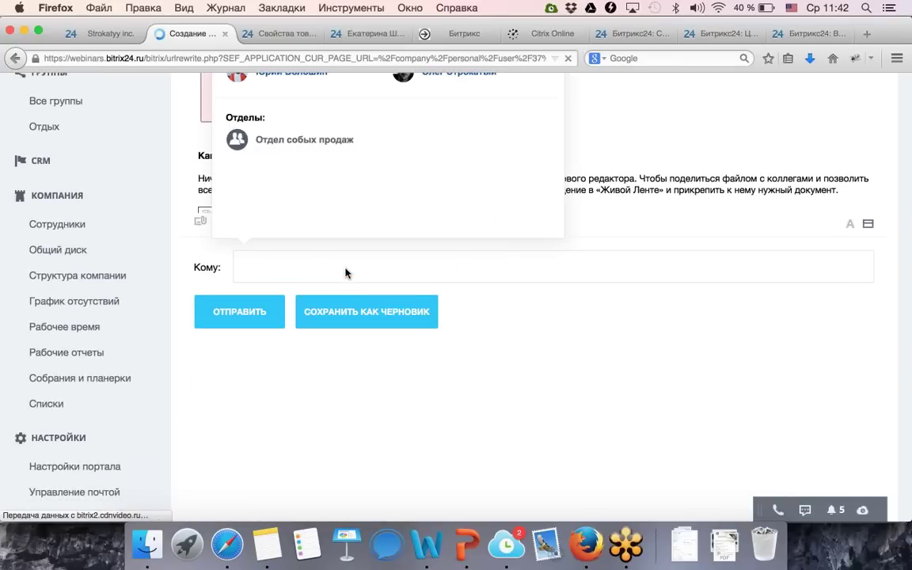
pyautogui.scroll(2, 314, 150)
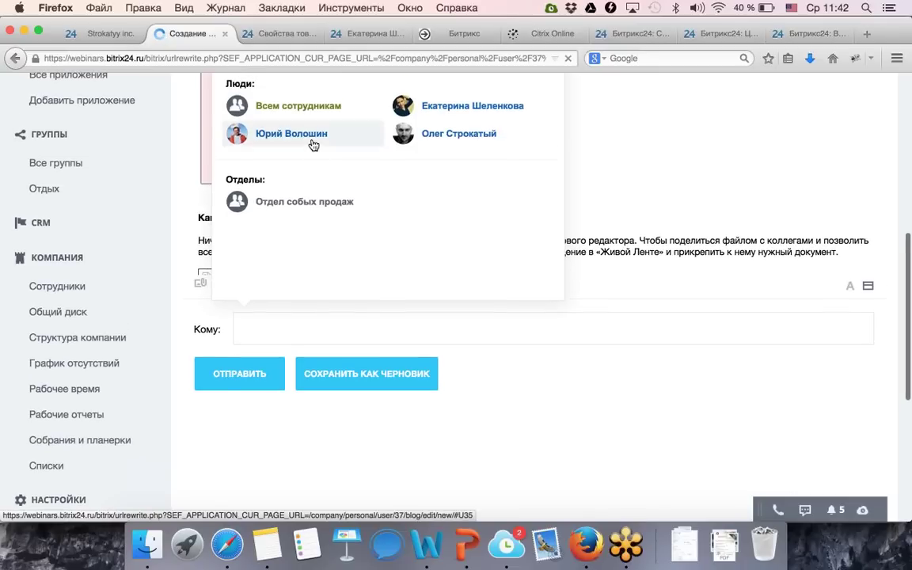
pyautogui.click(311, 142)
pyautogui.click(224, 373)
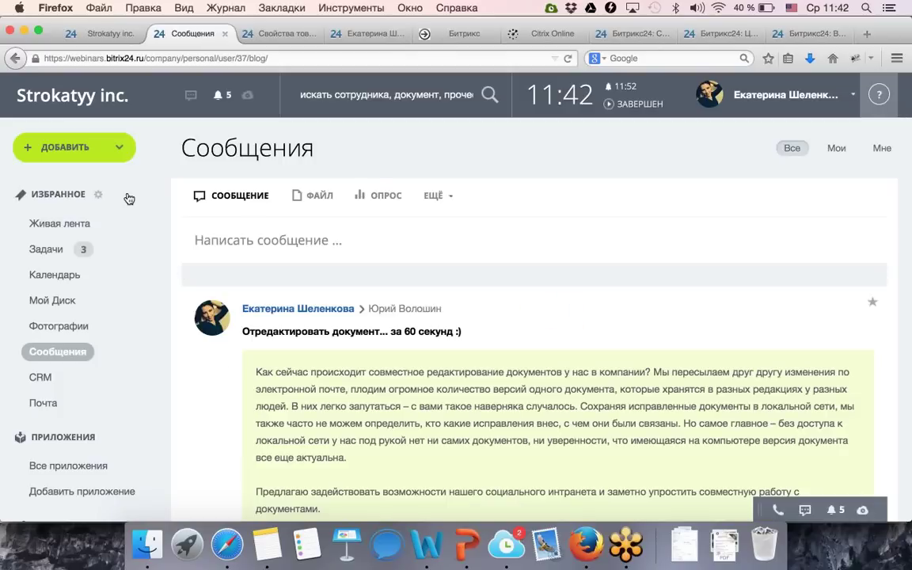
pyautogui.click(89, 99)
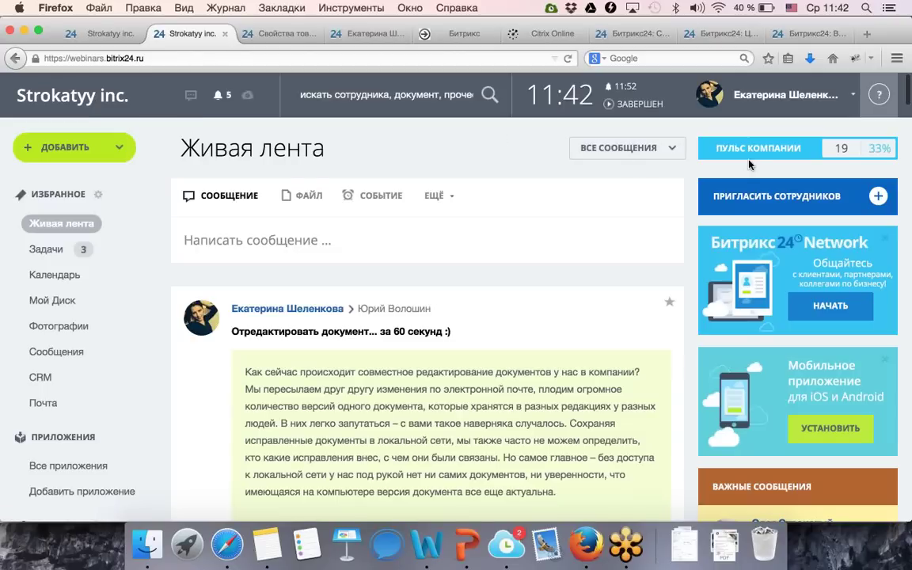
# Reopen Пульс компании to view Чат и видео statistics, then switch to the PowerPoint deck.
pyautogui.click(751, 155)
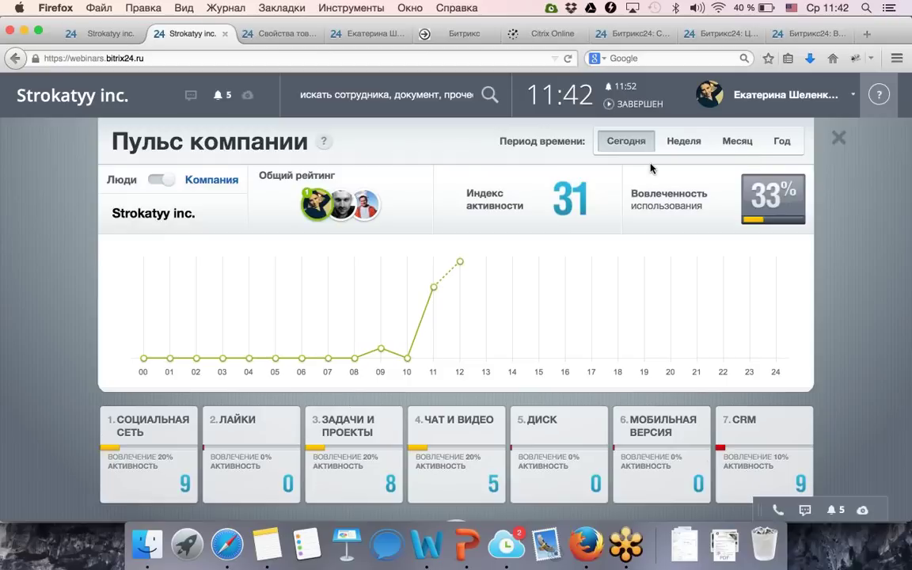
pyautogui.click(461, 436)
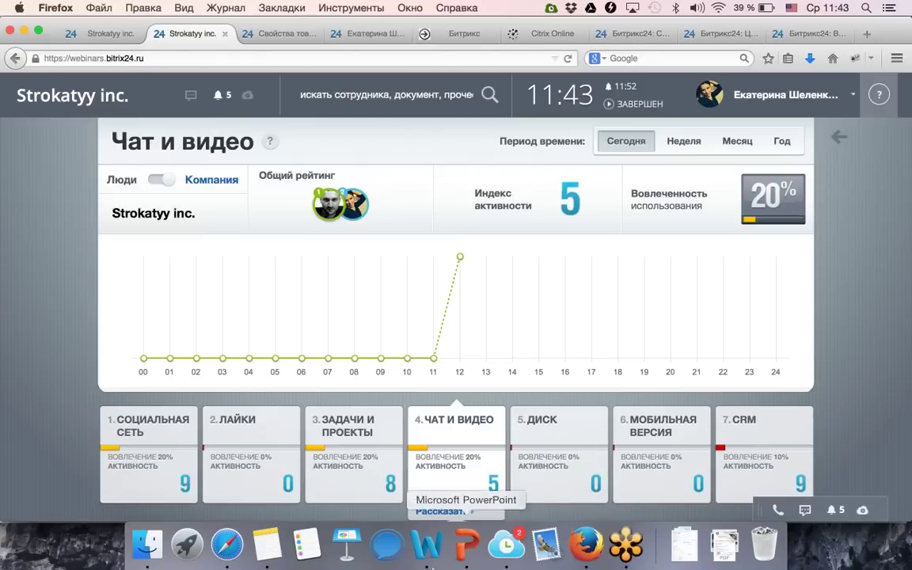
pyautogui.click(475, 544)
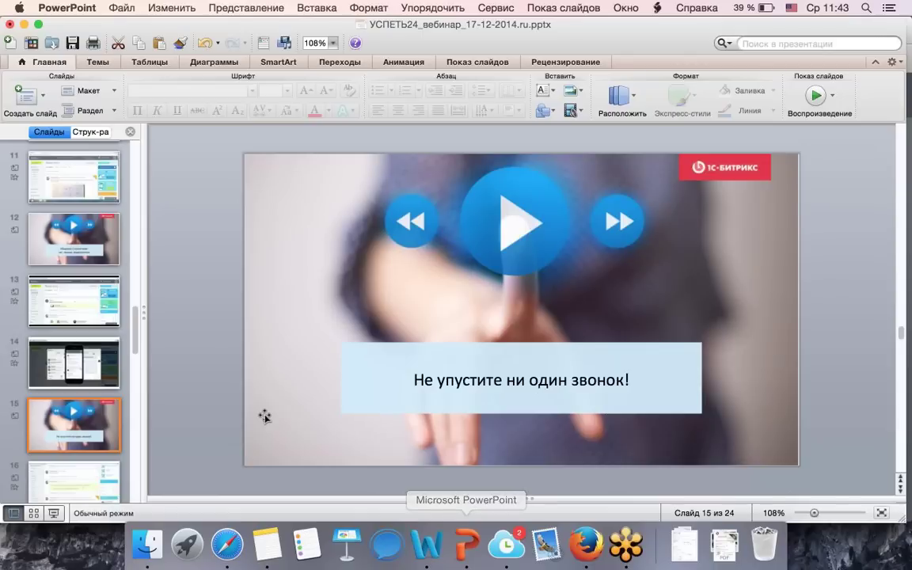
# Go to slide 17, then to slide 19, the iPhone home-screen screenshot.
pyautogui.scroll(-5, 79, 427)
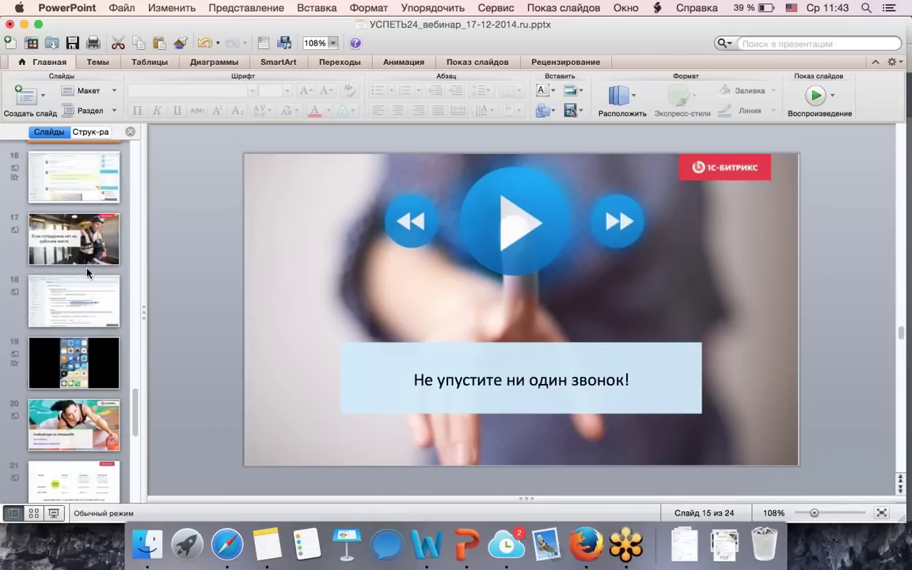
pyautogui.click(87, 248)
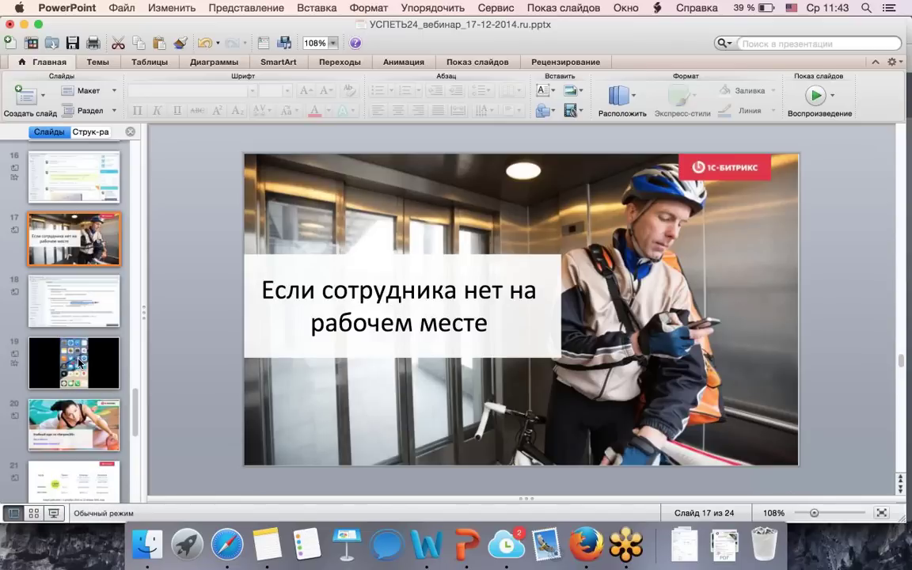
pyautogui.click(76, 358)
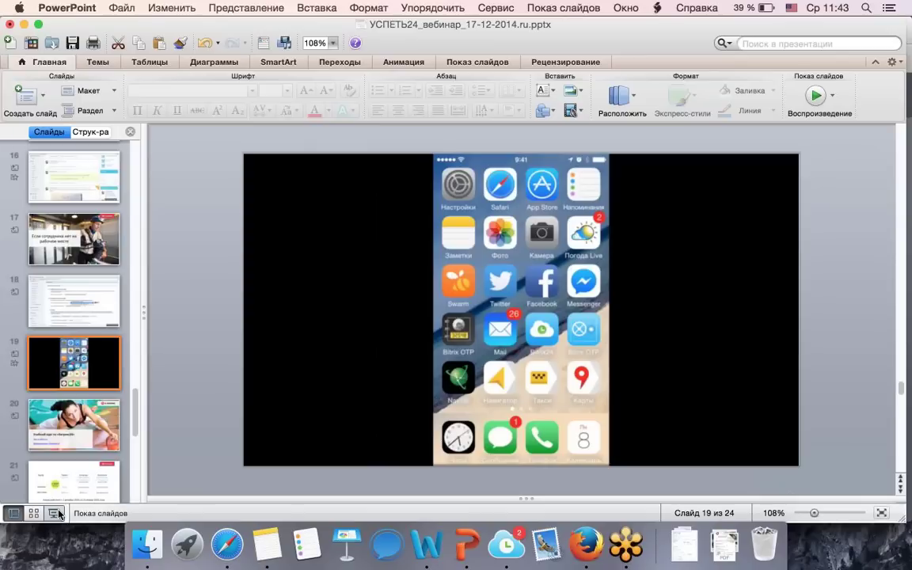
# Run the slide show, then restart it from slide 20, 'Учебный курс по «Битрикс24»'.
pyautogui.click(58, 513)
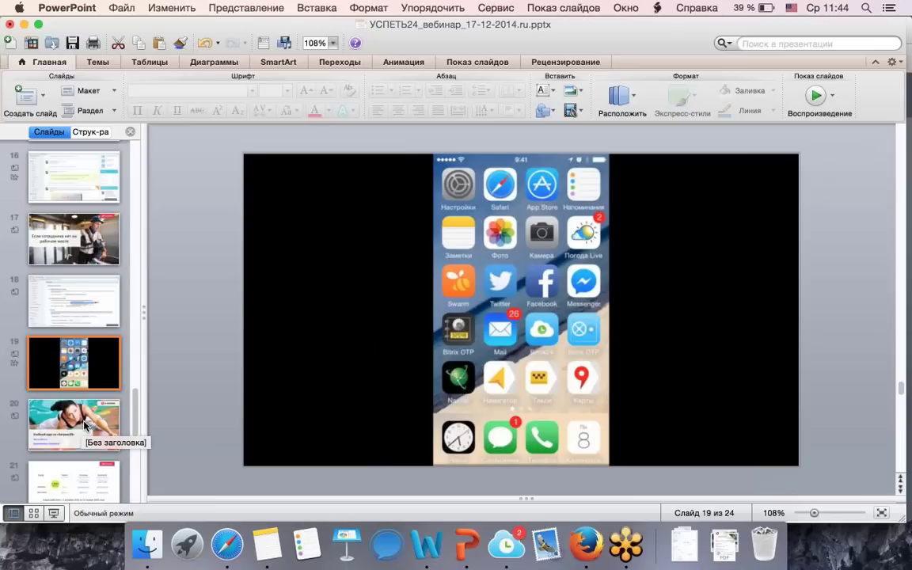
pyautogui.click(84, 425)
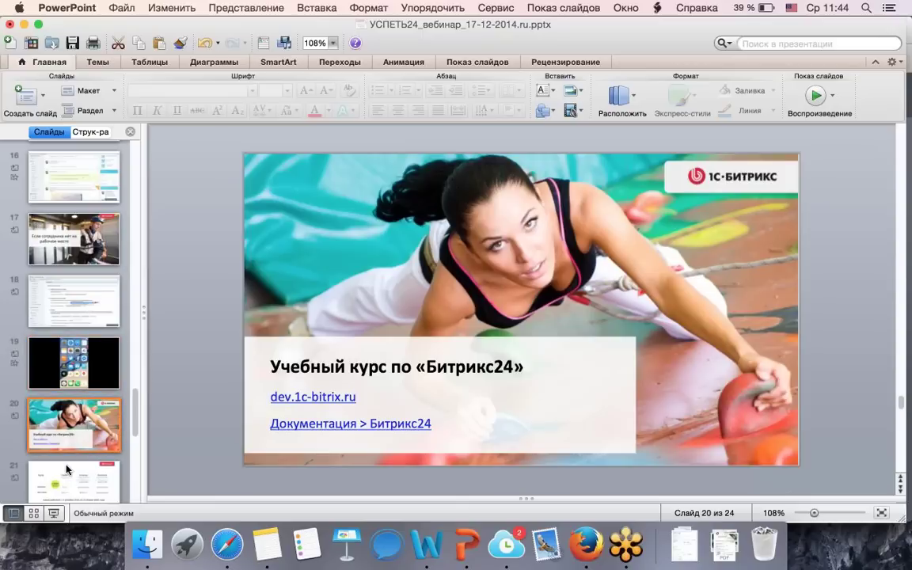
pyautogui.click(55, 513)
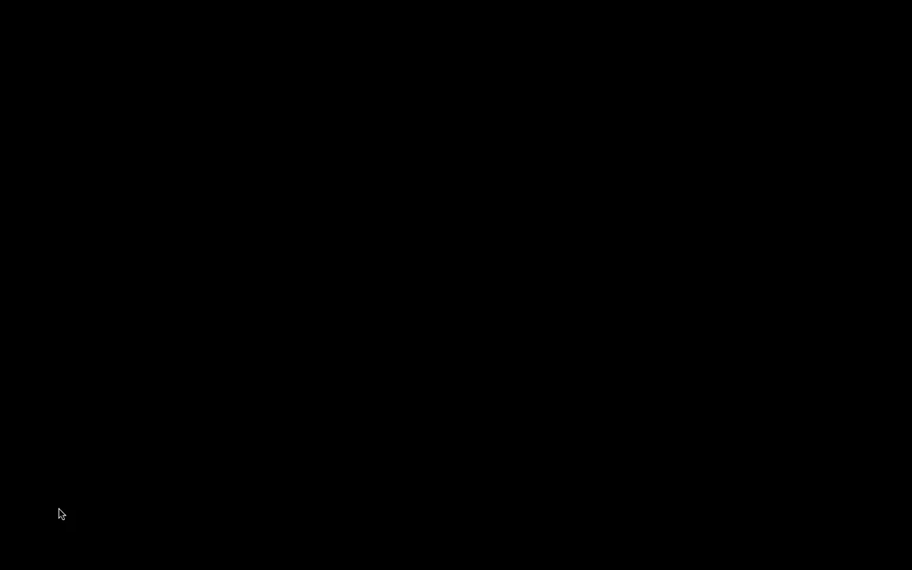